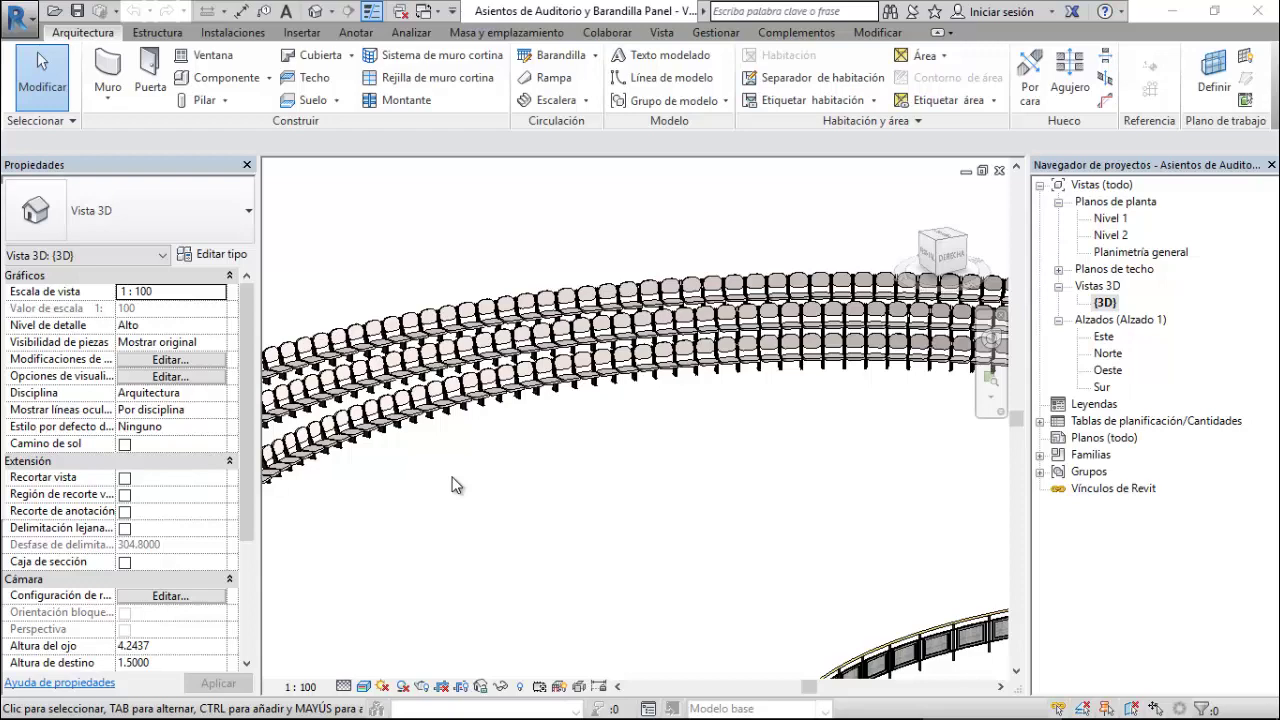
- Orbit and zoom the auditorium model to inspect its seats and railings
mouse_move(455, 485)
middle_mouse_down("shift")
mouse_move(626, 436)
mouse_move(536, 487)
middle_mouse_up("shift")
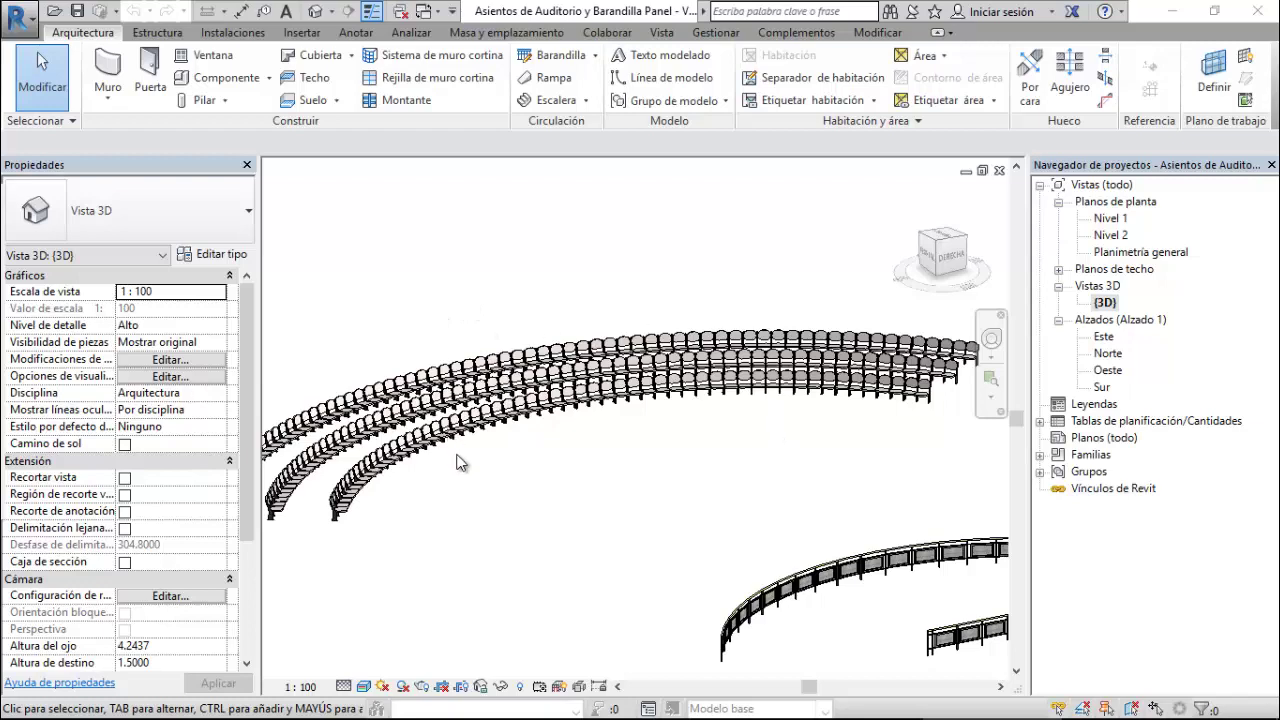
scroll(458, 444, "down", 2)
scroll(458, 444, "down", 2)
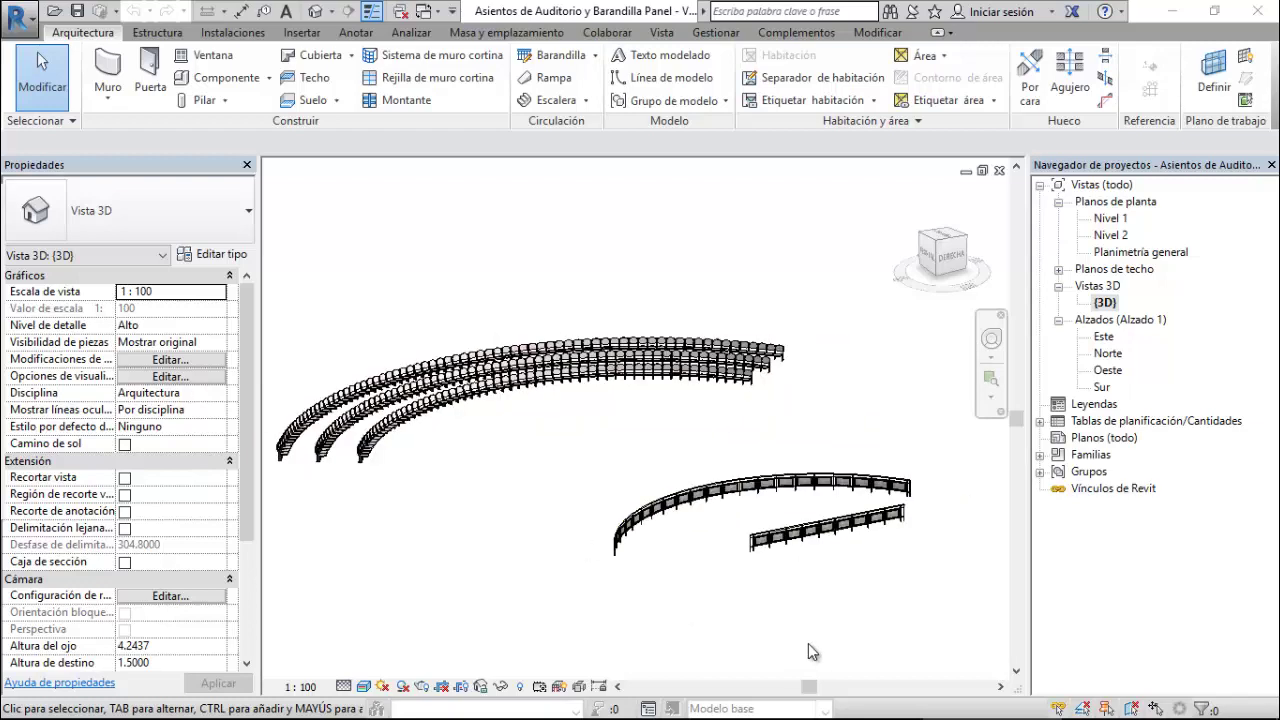
scroll(878, 599, "up", 2)
scroll(808, 550, "up", 2)
scroll(647, 439, "up", 2)
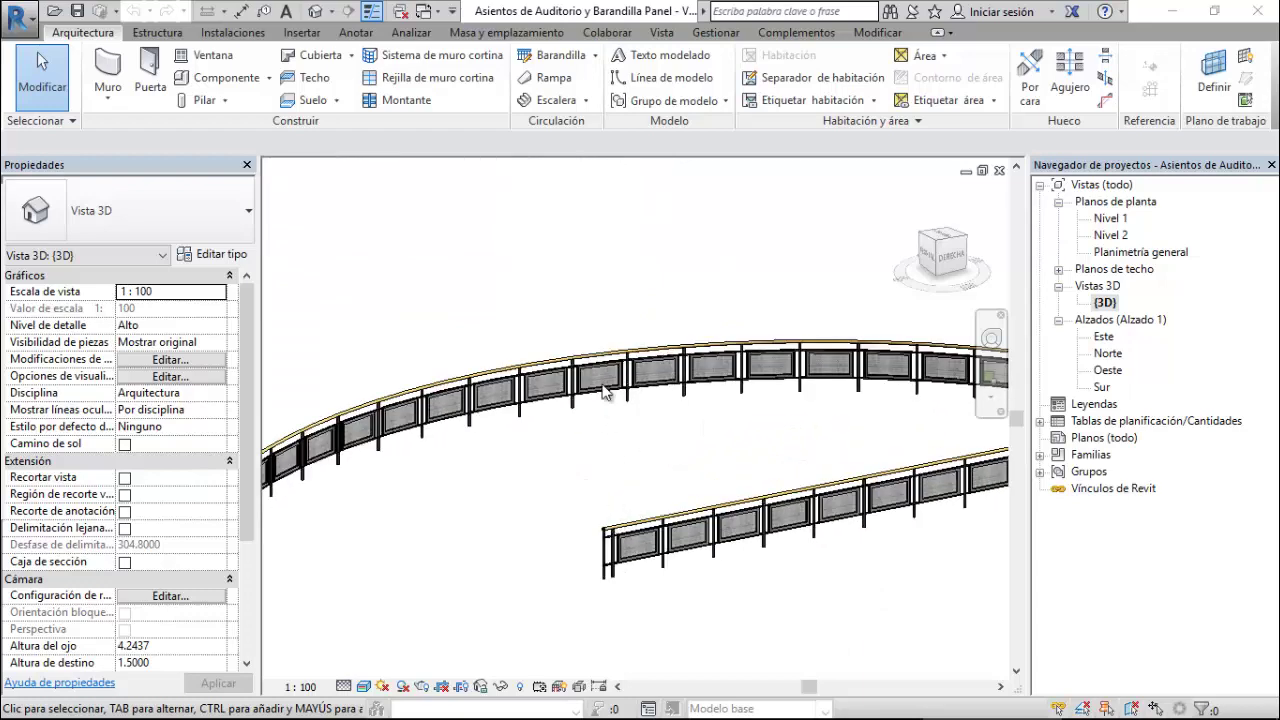
scroll(586, 397, "up", 2)
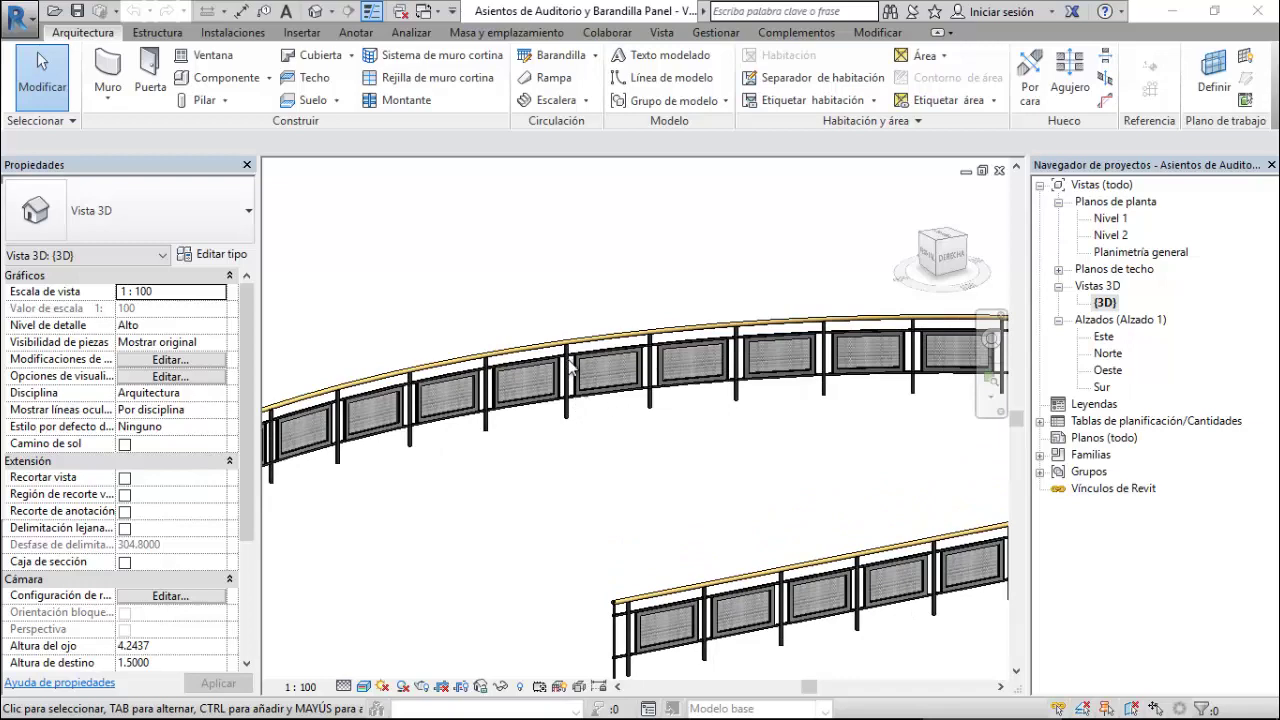
scroll(571, 368, "up", 2)
scroll(606, 365, "up", 2)
scroll(689, 370, "up", 2)
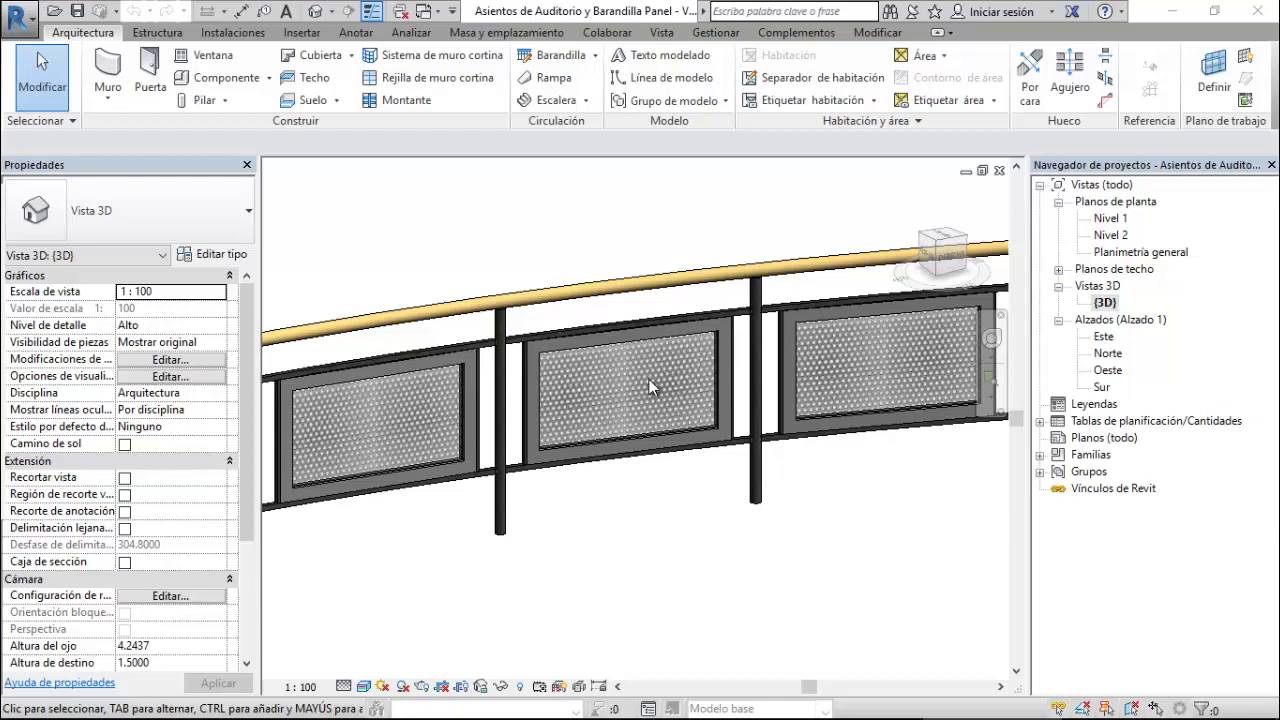
scroll(727, 347, "down", 2)
scroll(727, 347, "down", 2)
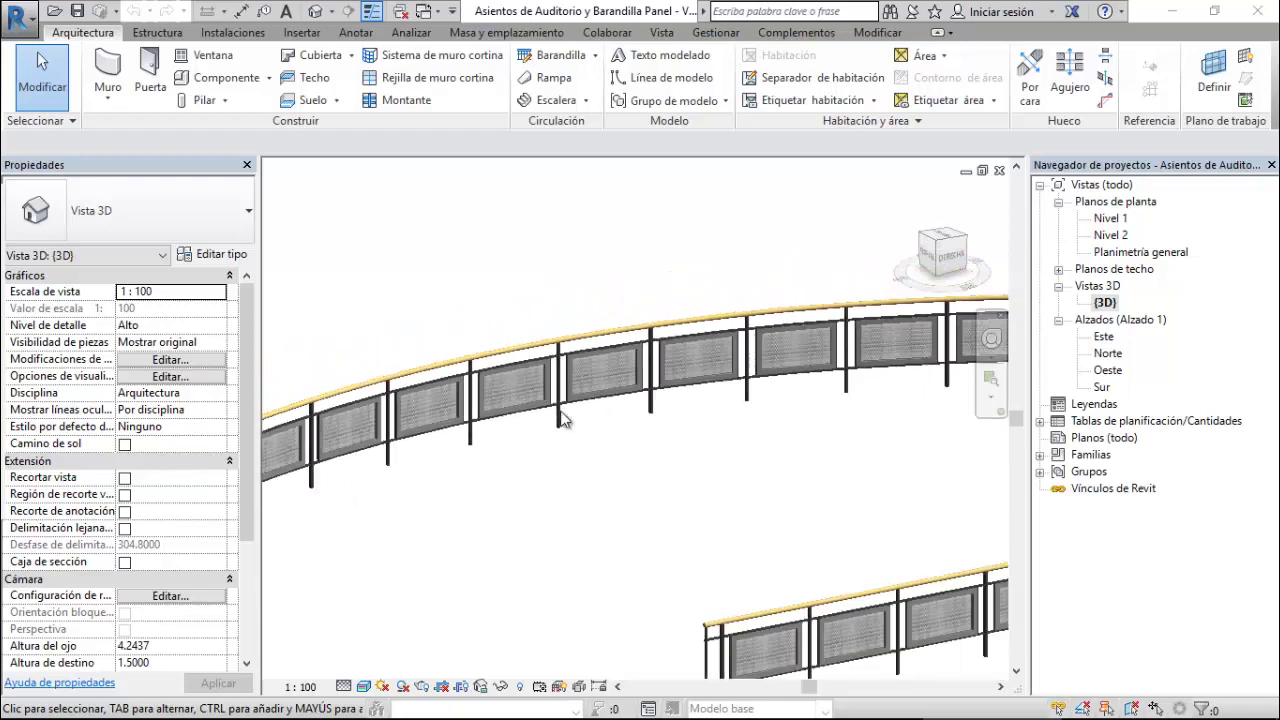
scroll(726, 418, "down", 2)
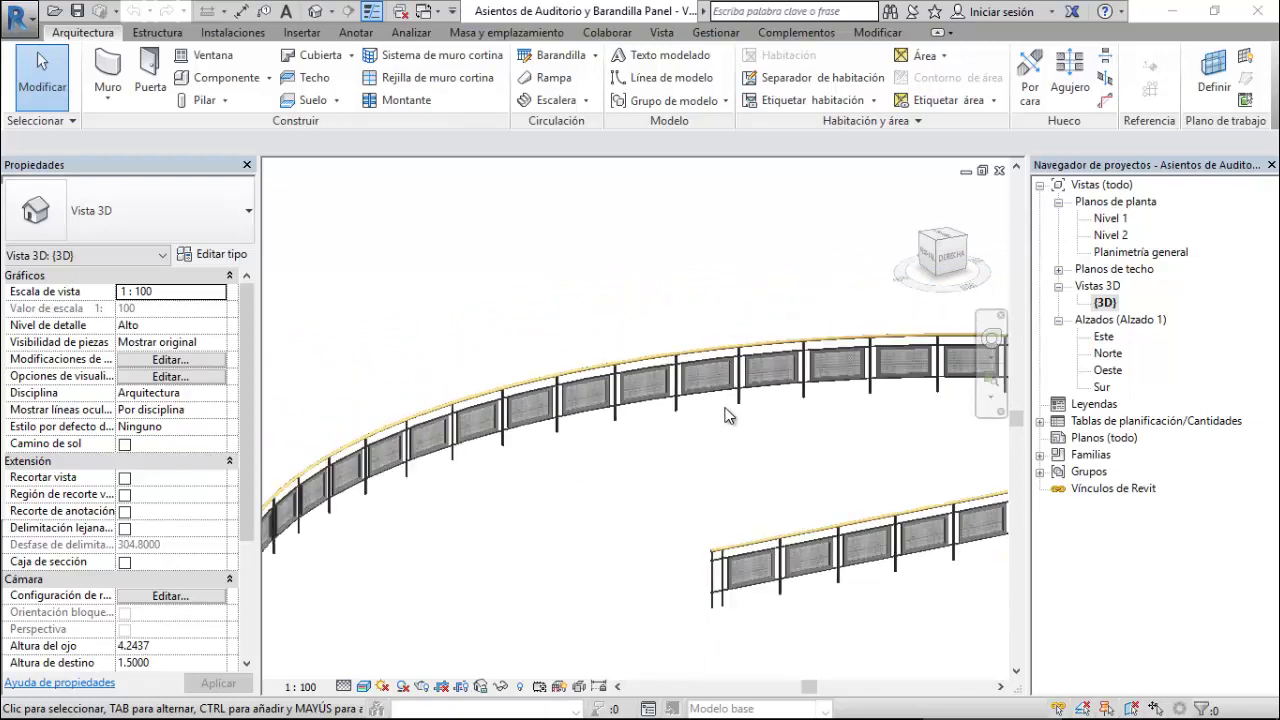
scroll(728, 416, "down", 2)
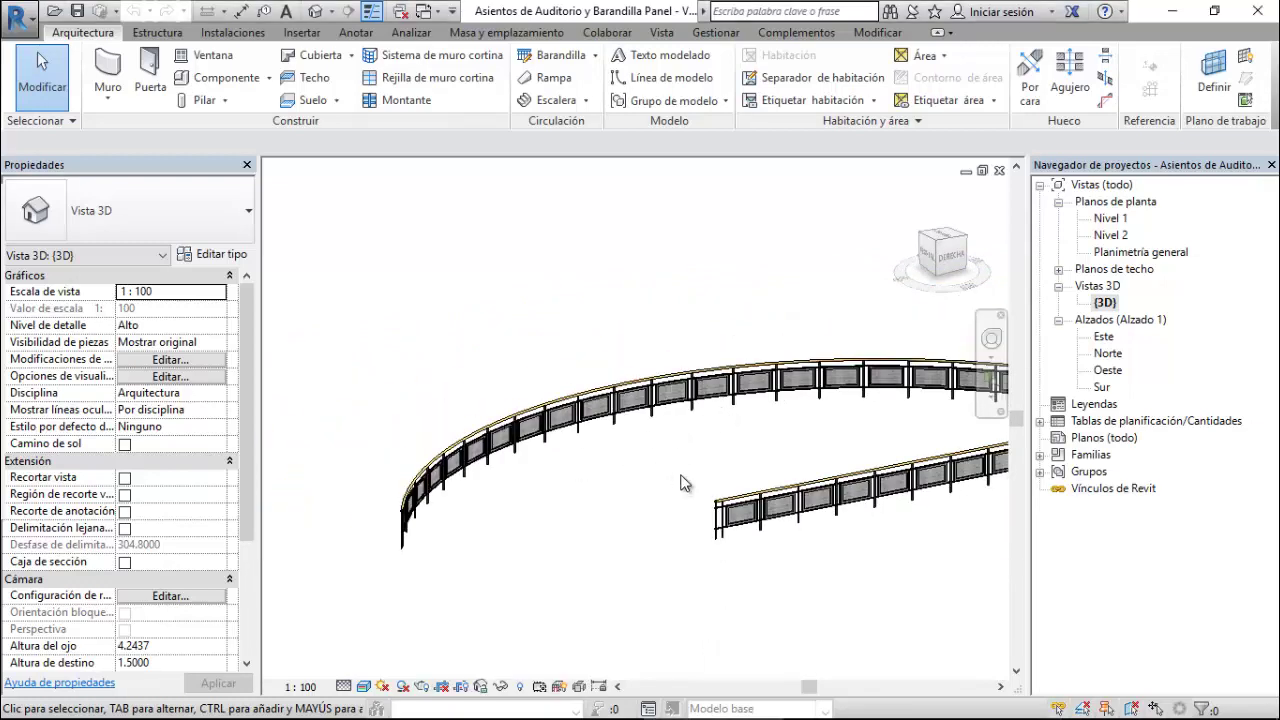
scroll(795, 418, "down", 2)
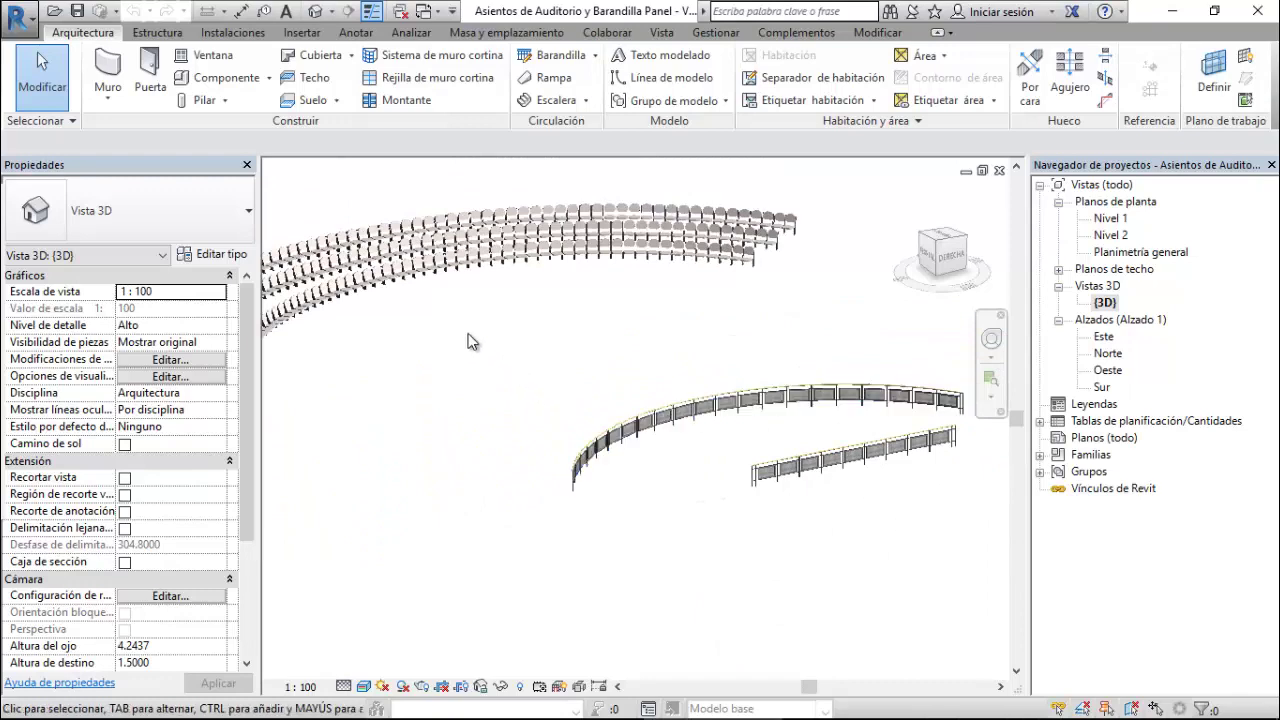
scroll(385, 295, "up", 2)
scroll(385, 295, "up", 2)
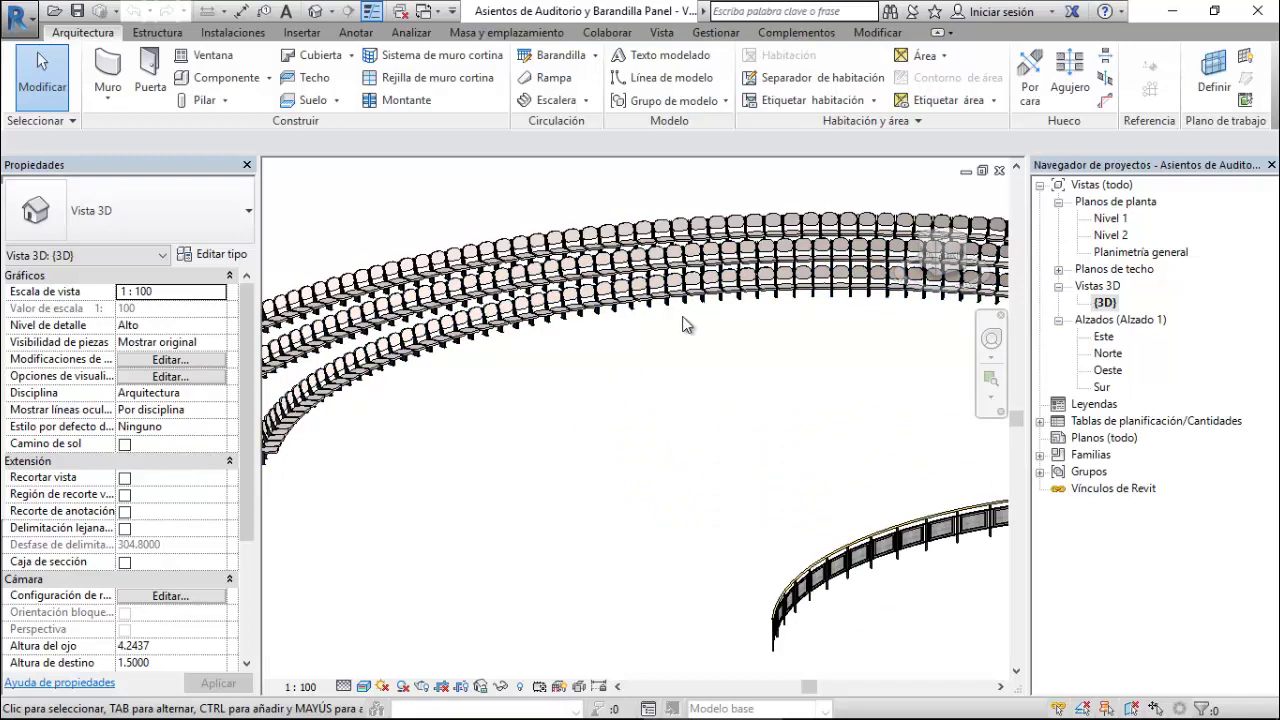
- Close the 3D and Nivel 1 views and start a new project from Plantilla arquitectónica
left_click(1000, 171)
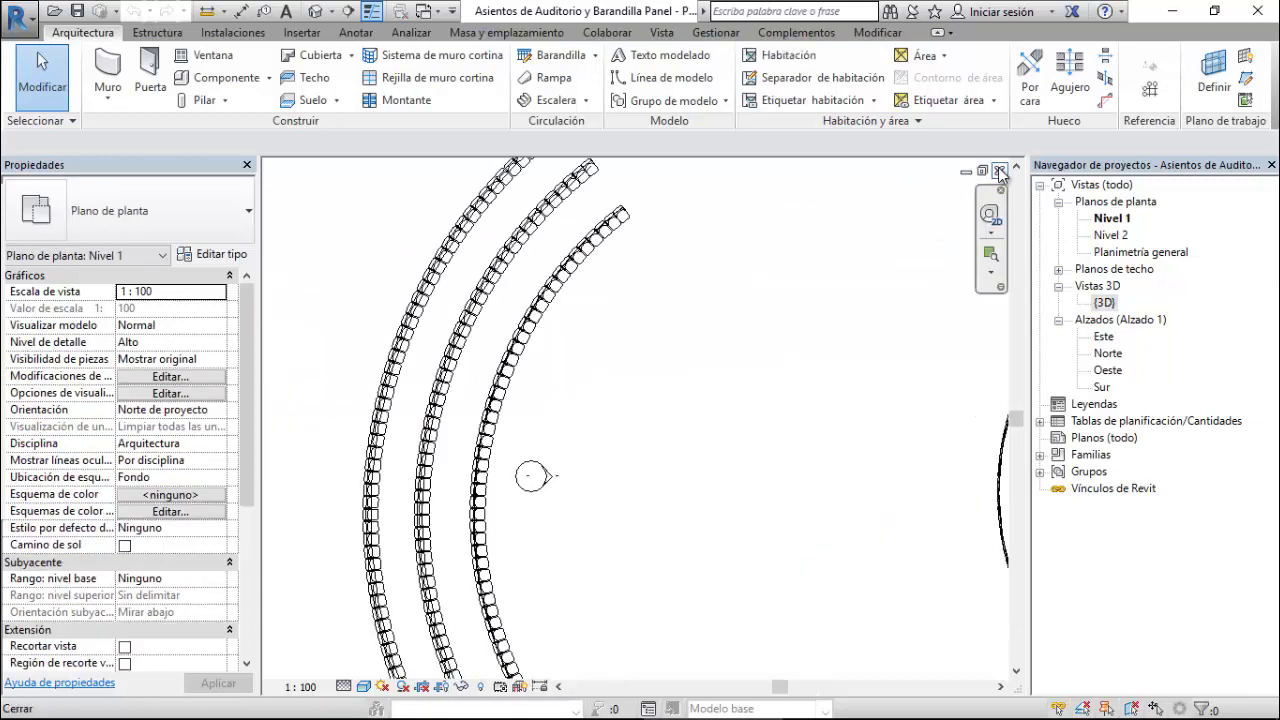
left_click(1001, 172)
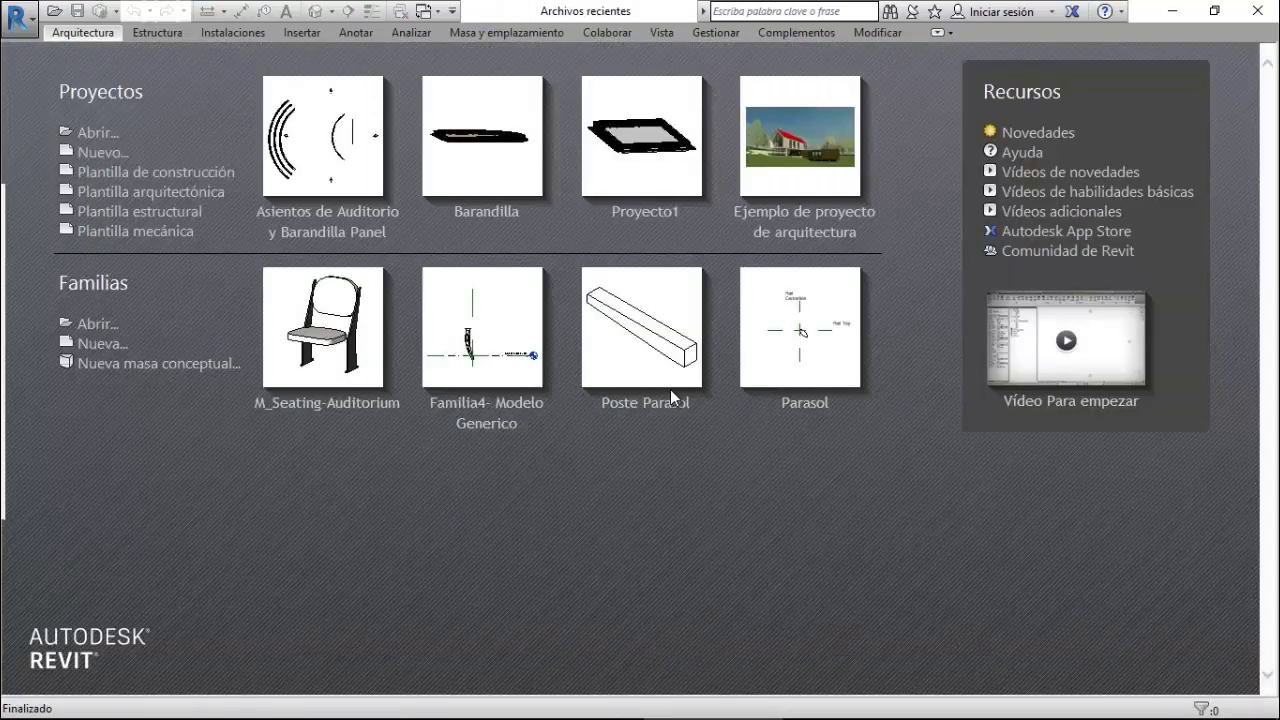
left_click(155, 192)
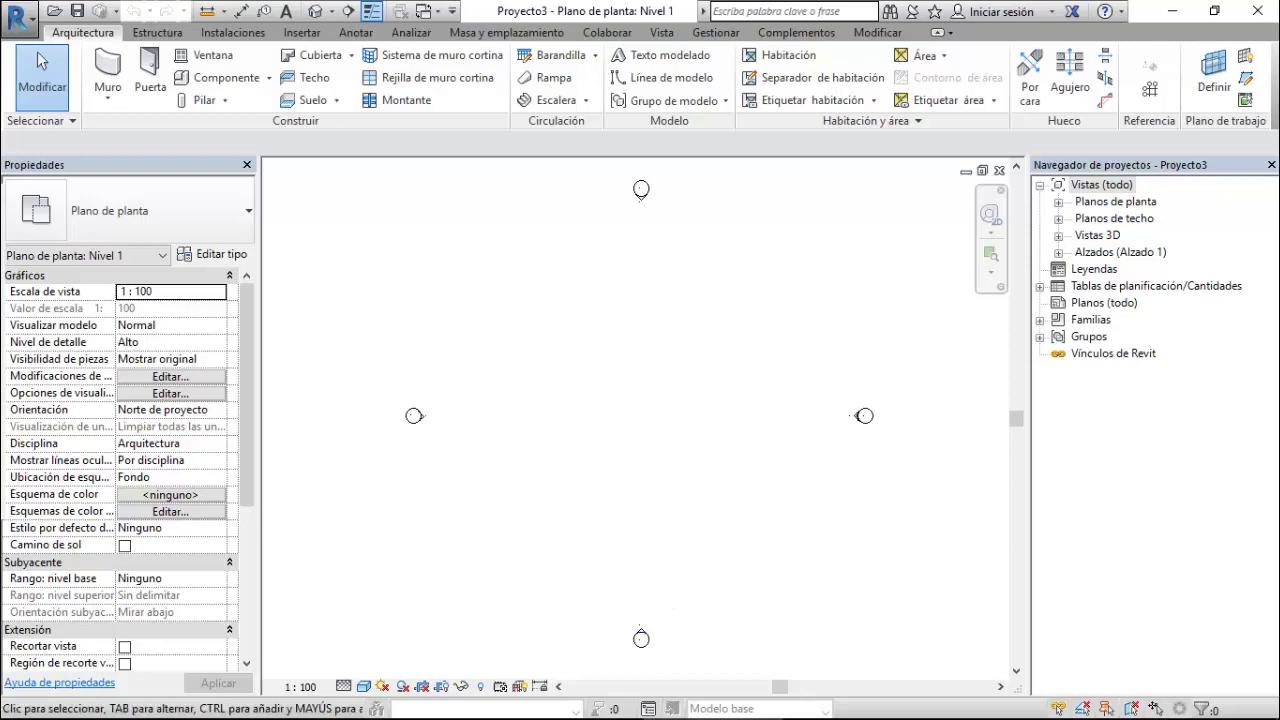
- Google 'autodes seek' in Chrome and open the Autodesk Seek BIM Content Catalogue result
left_click(600, 705)
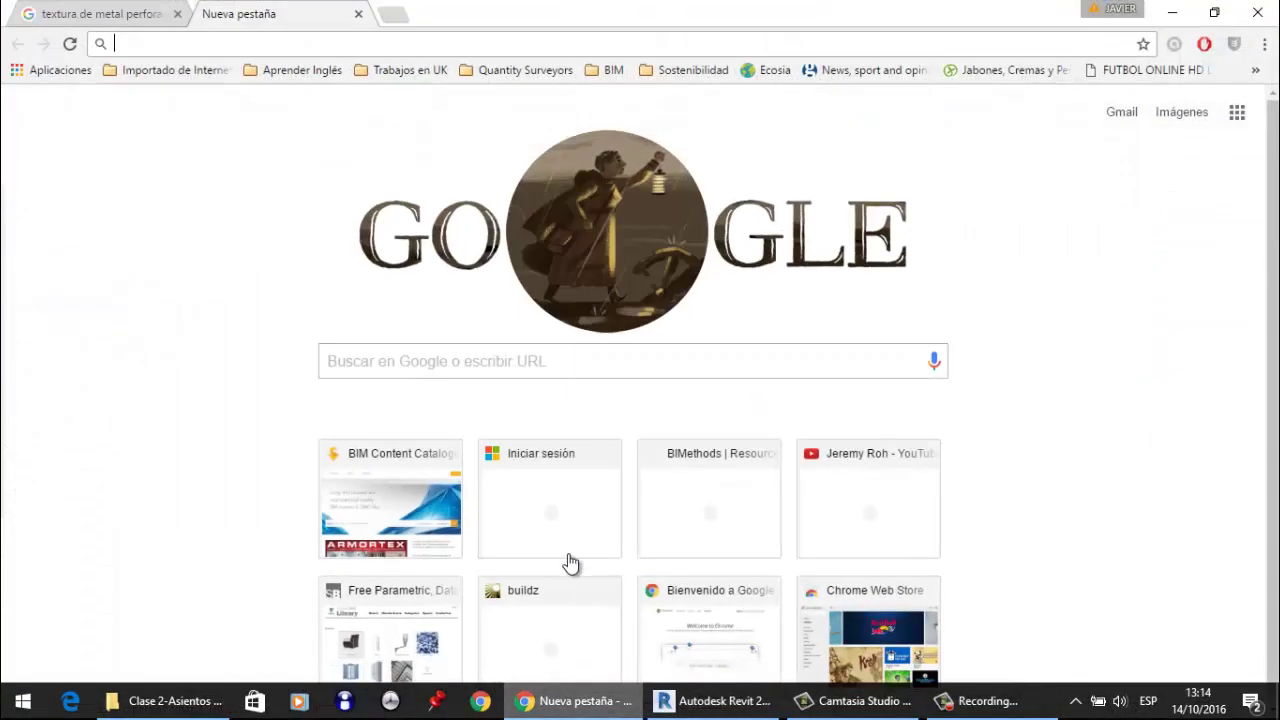
left_click(508, 358)
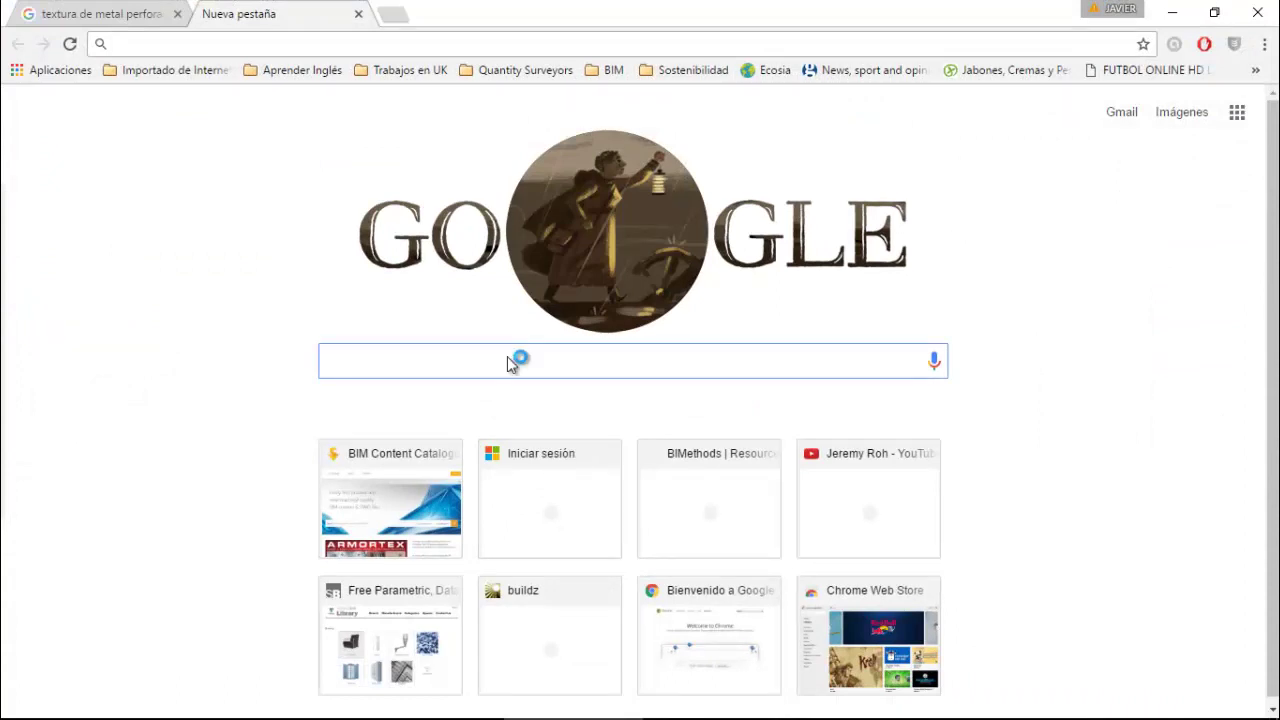
type("autodes see")
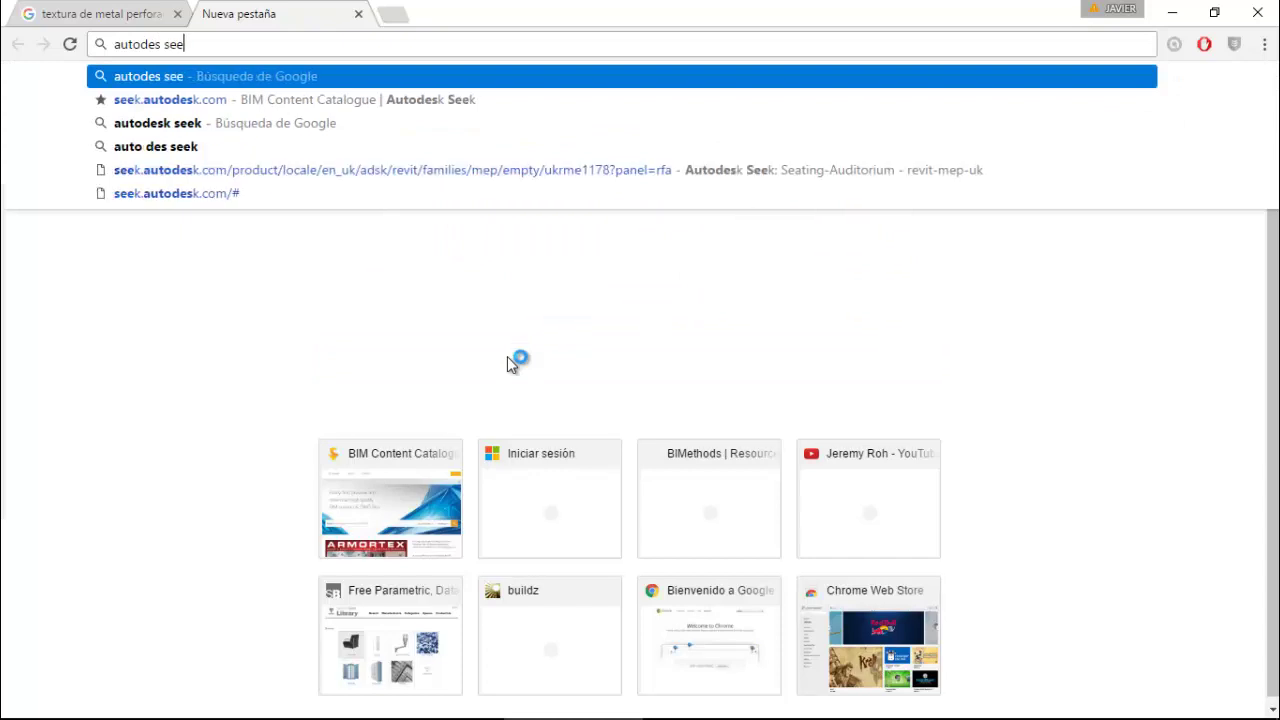
type("k")
key("Return")
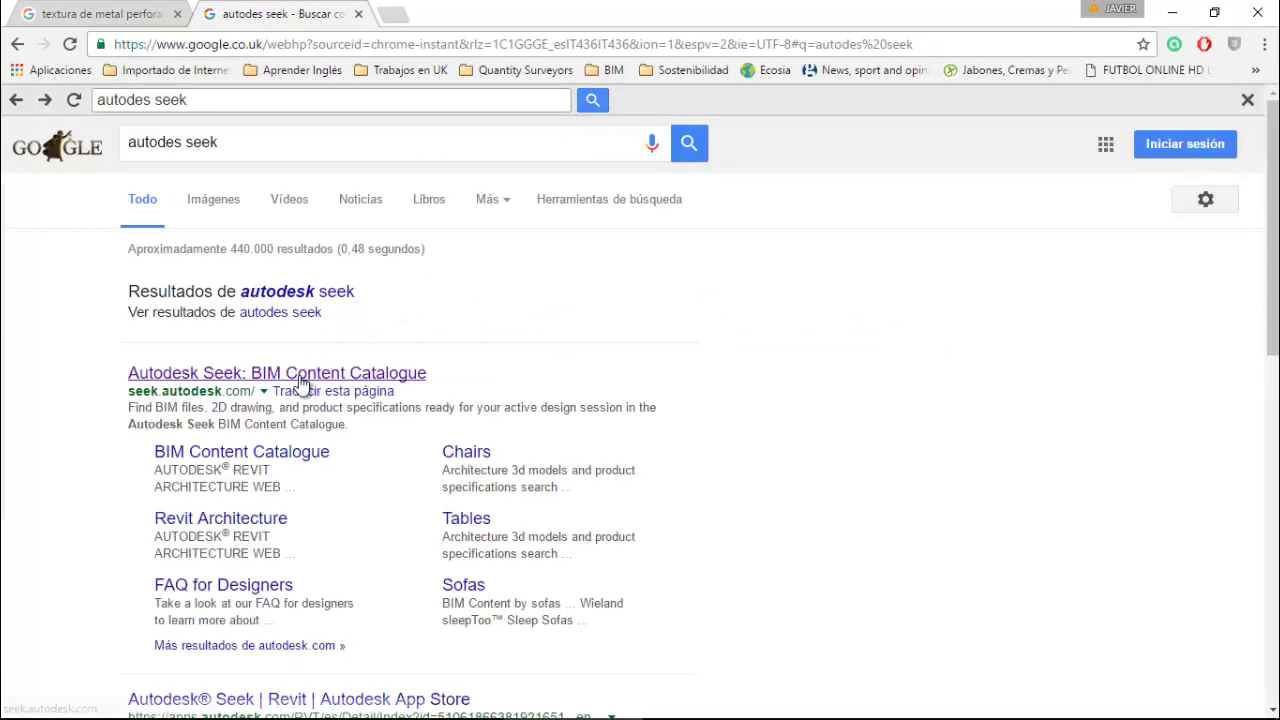
left_click(300, 382)
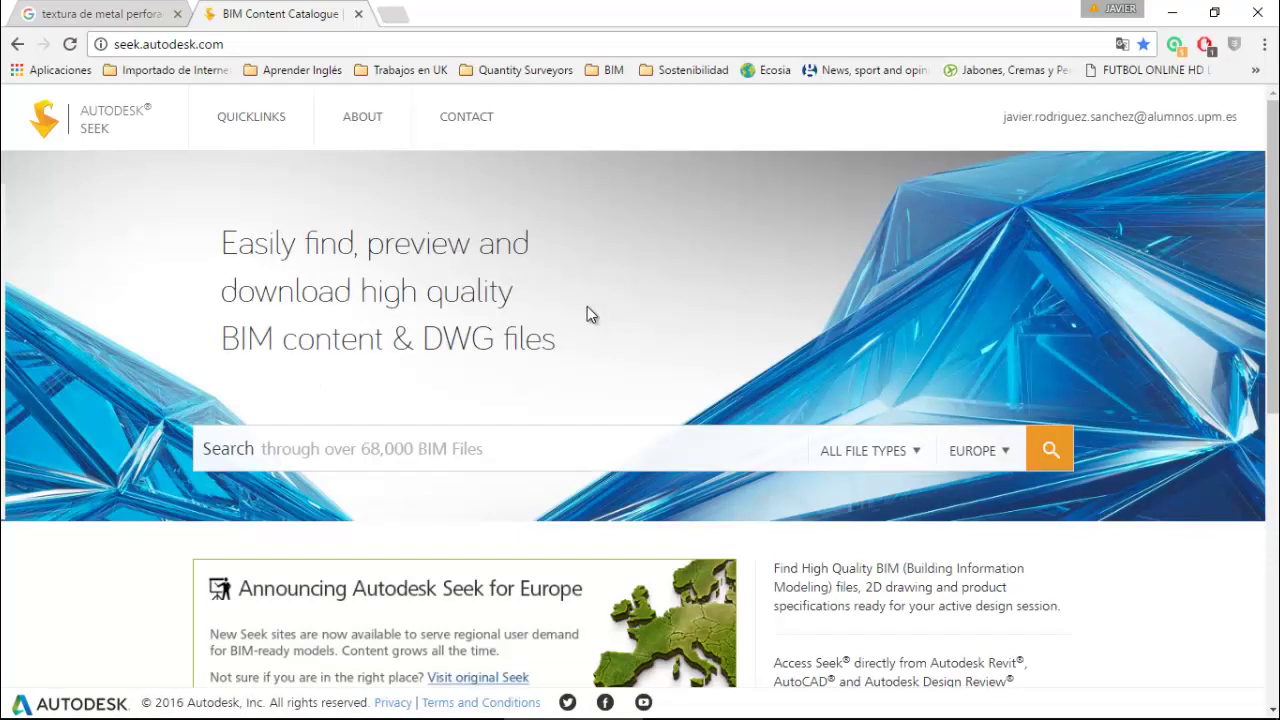
- Search Autodesk Seek for 'auditorium seat' and open the Seating-Auditorium product page
left_click(451, 447)
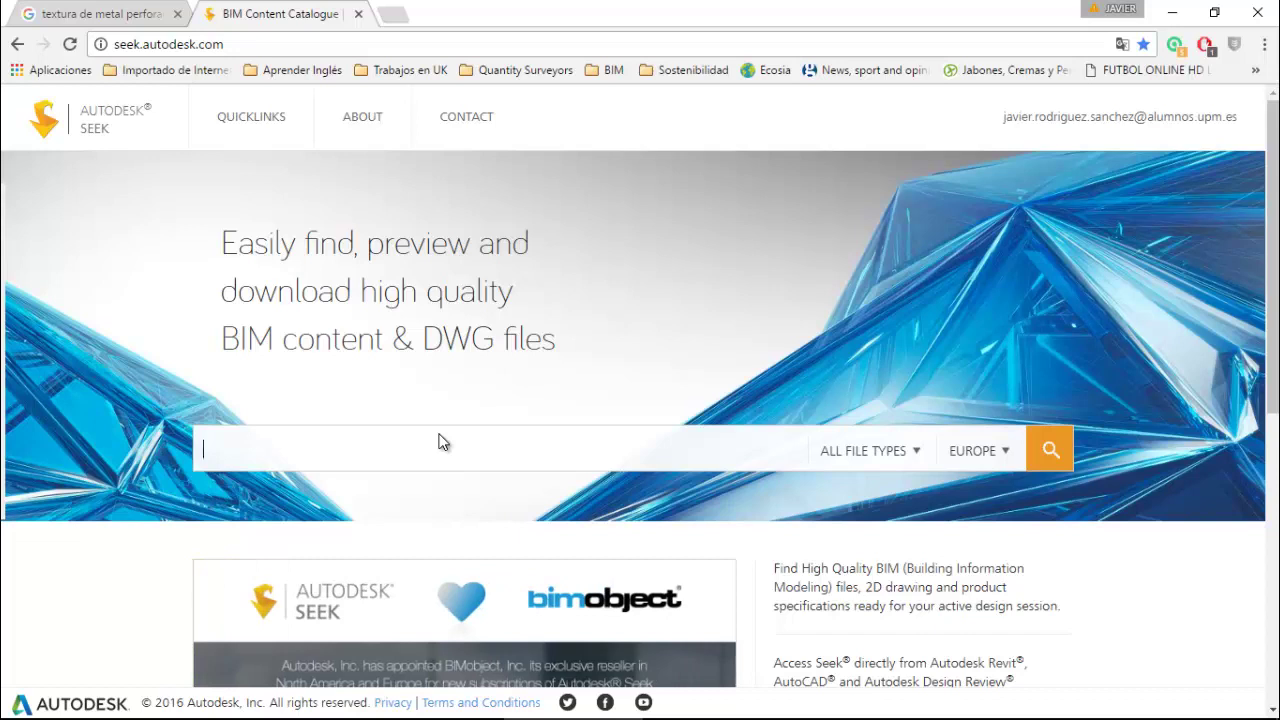
type("au")
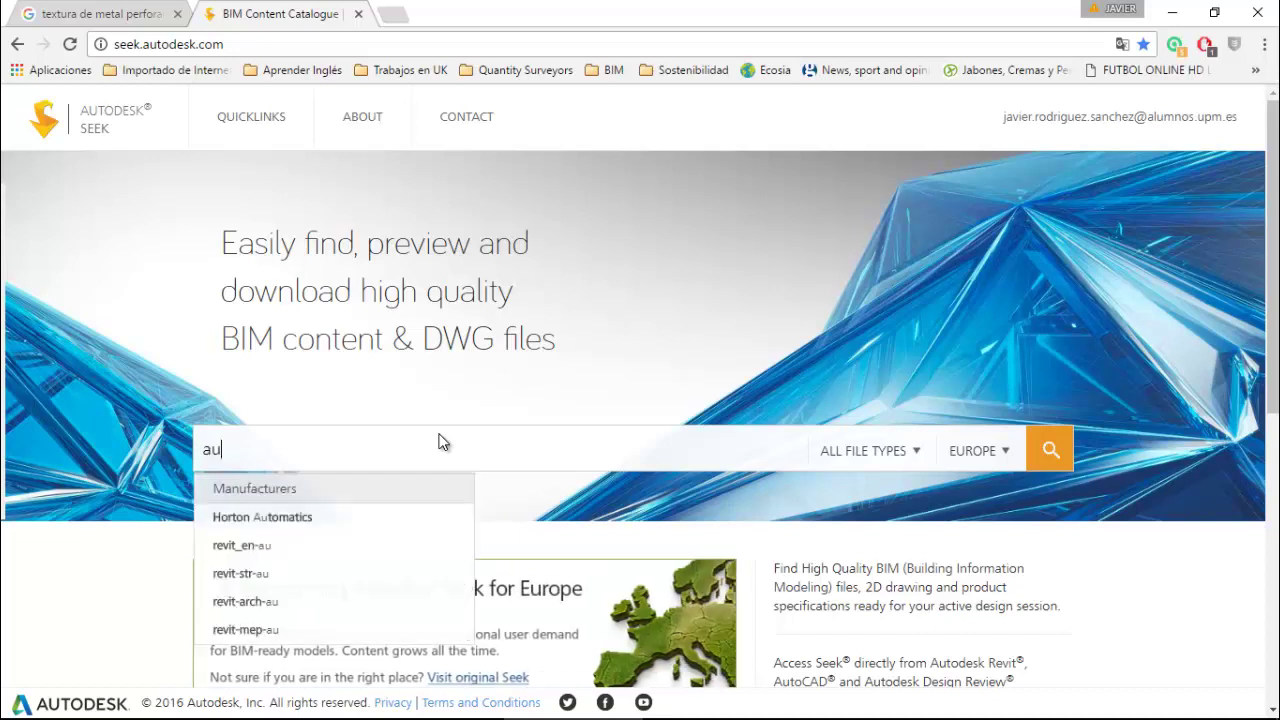
type("ditorium ")
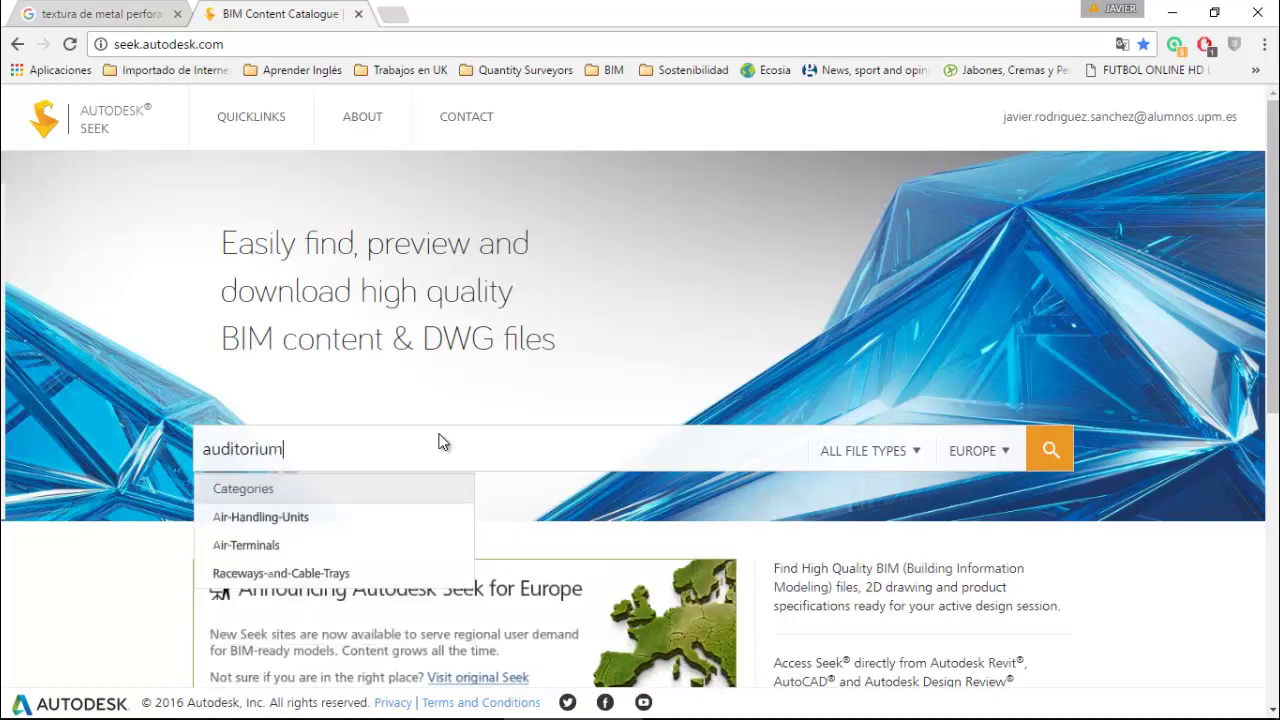
type("sea")
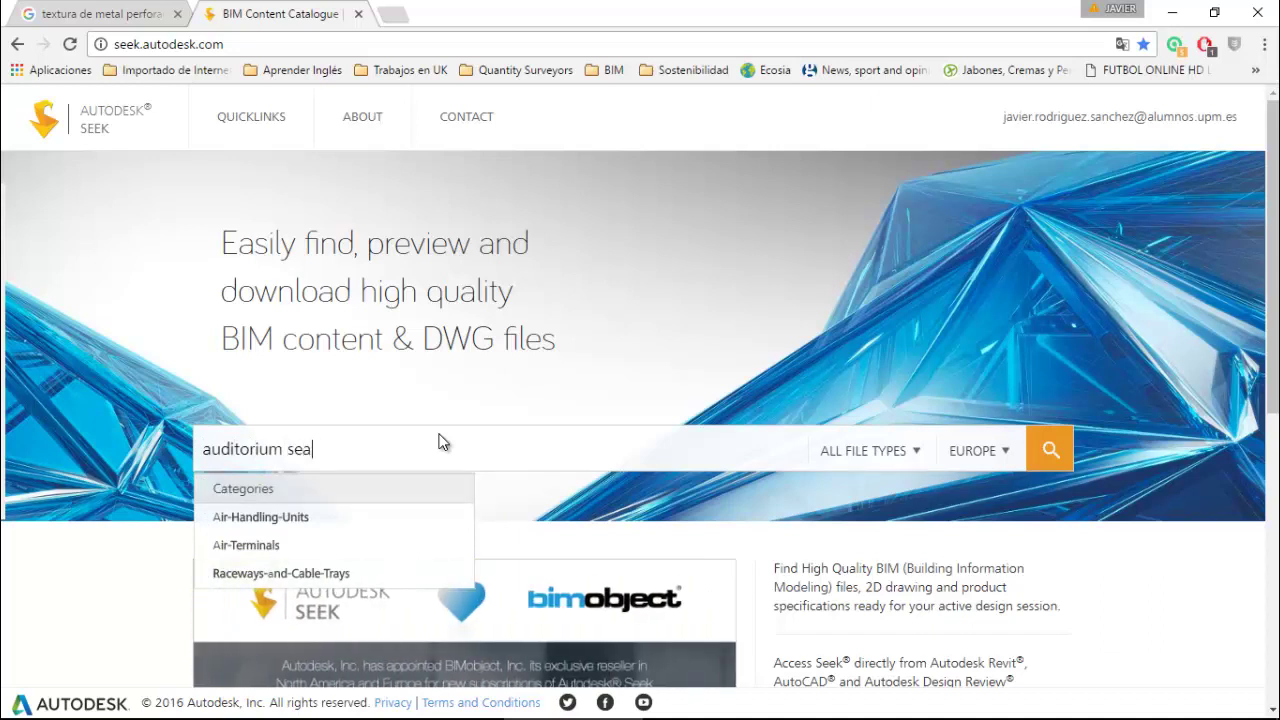
type("t")
key("Return")
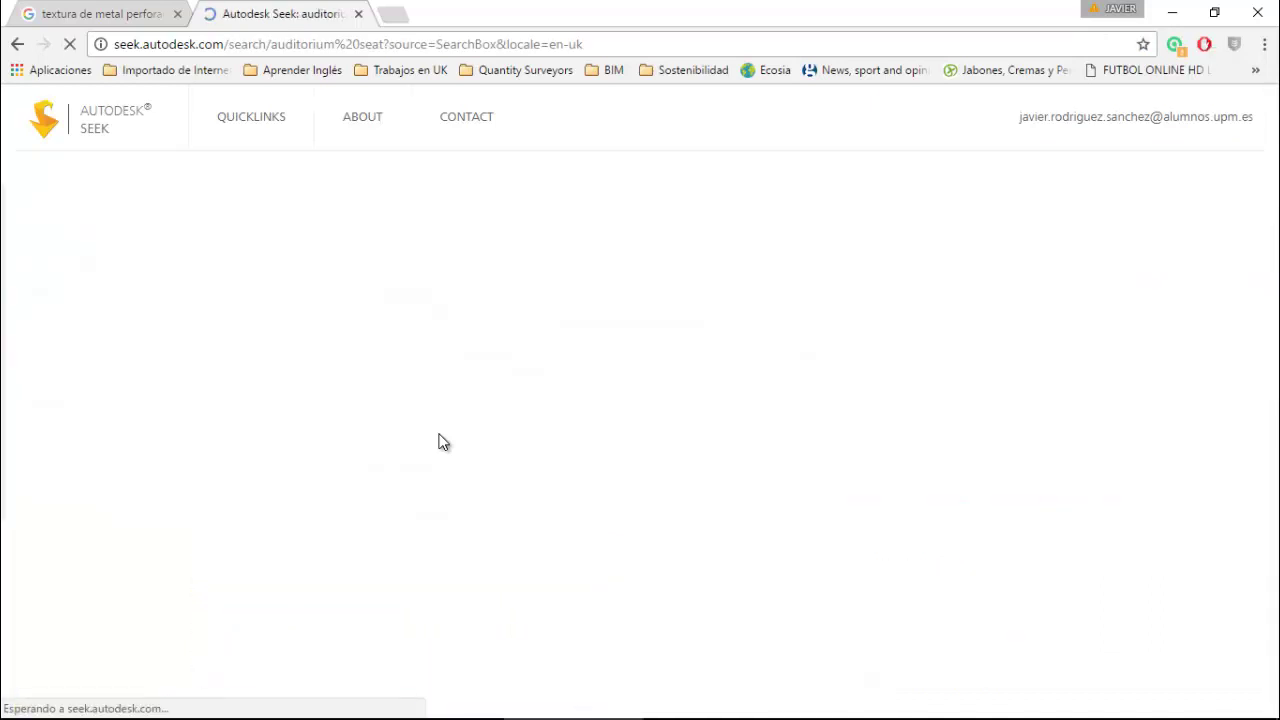
scroll(509, 383, "down", 2)
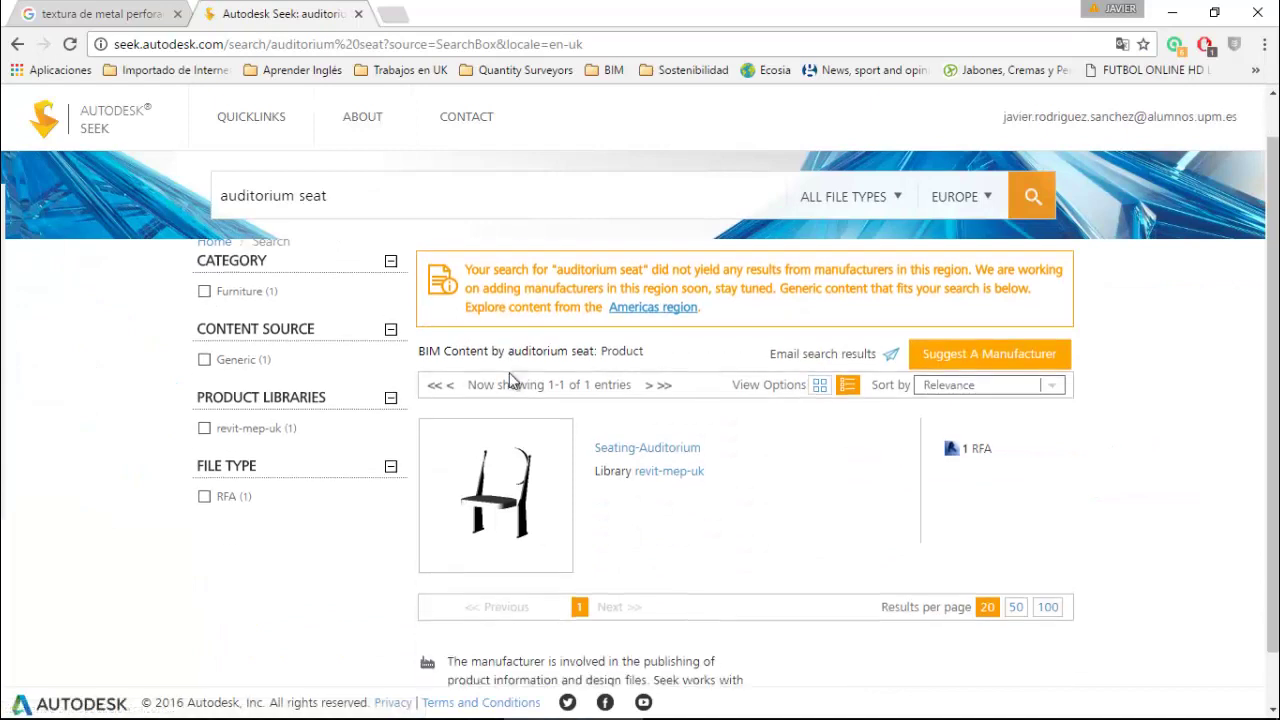
left_click(660, 400)
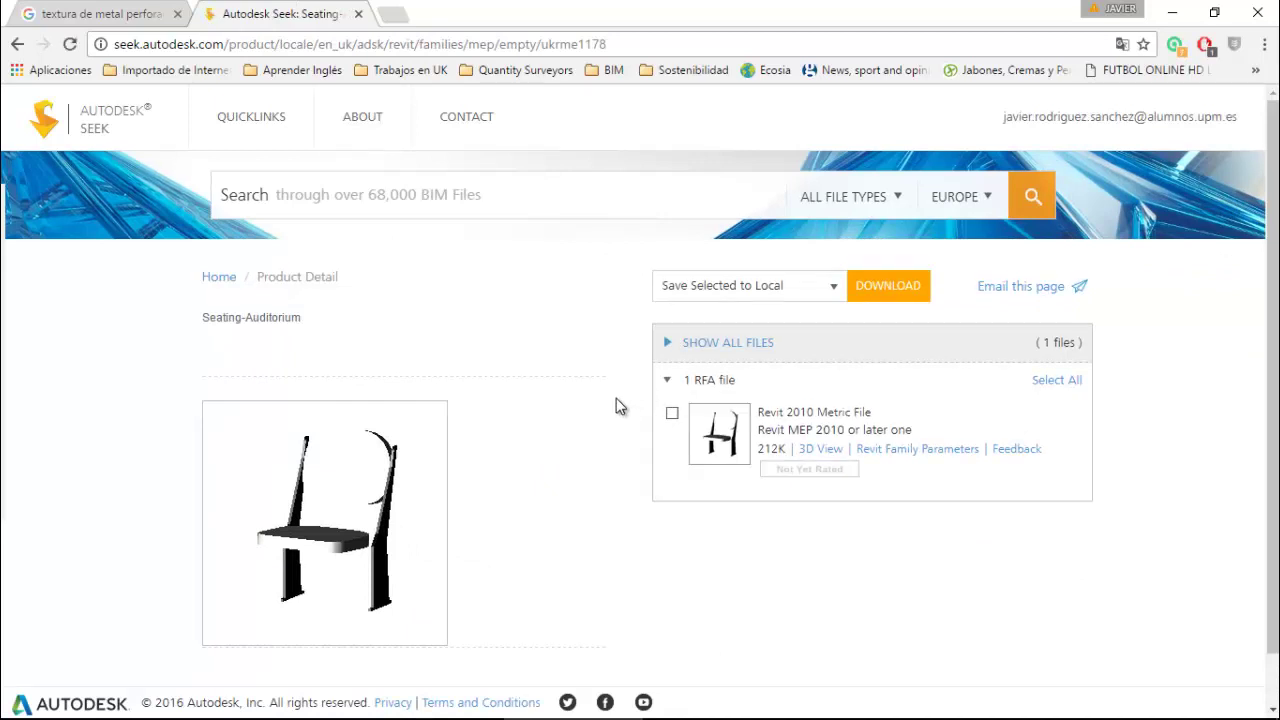
- Download the Seating-Auditorium RFA file and show it in the Downloads folder
left_click(672, 416)
left_click(901, 291)
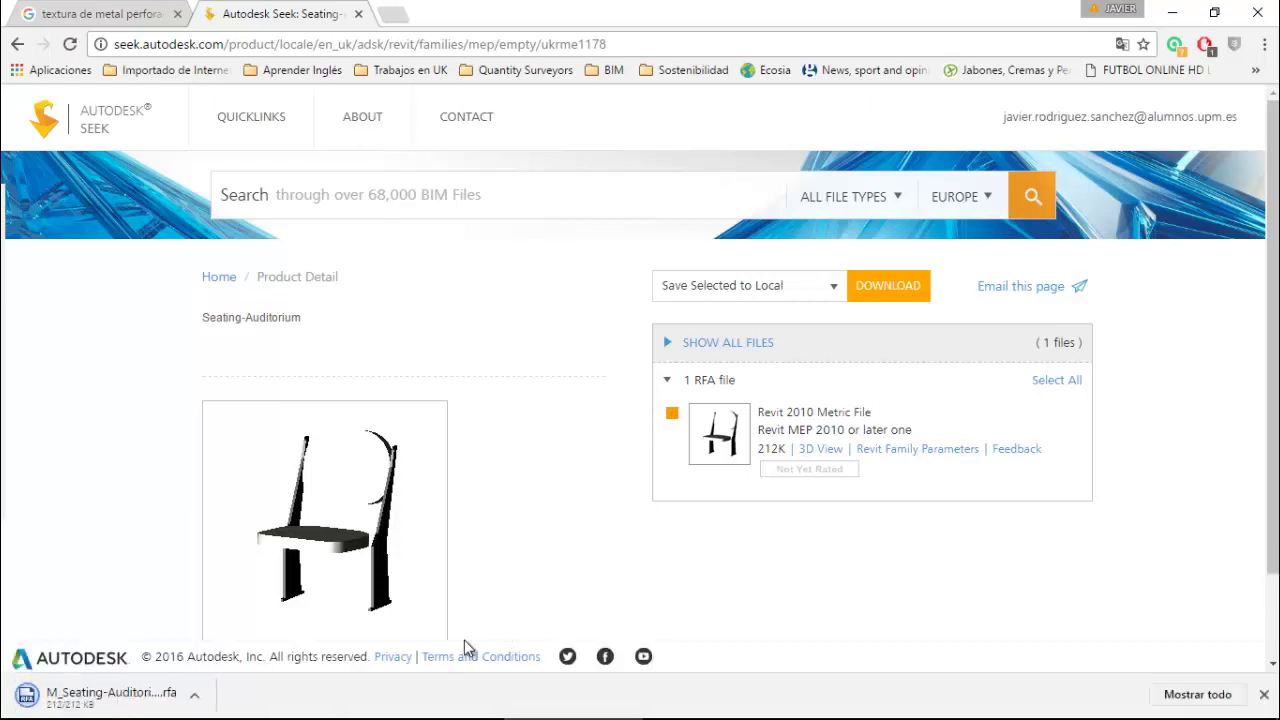
left_click(196, 698)
left_click(234, 636)
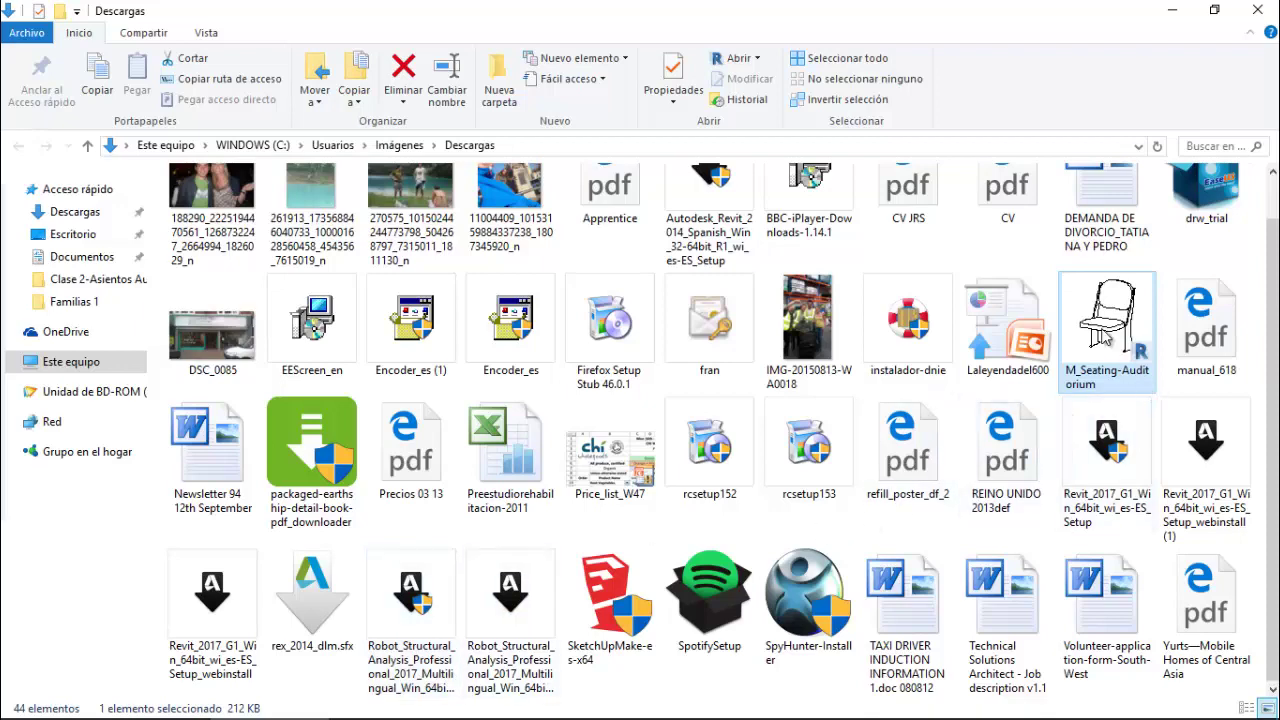
- Cut the M_Seating-Auditorium file from the Downloads folder
right_click(1105, 338)
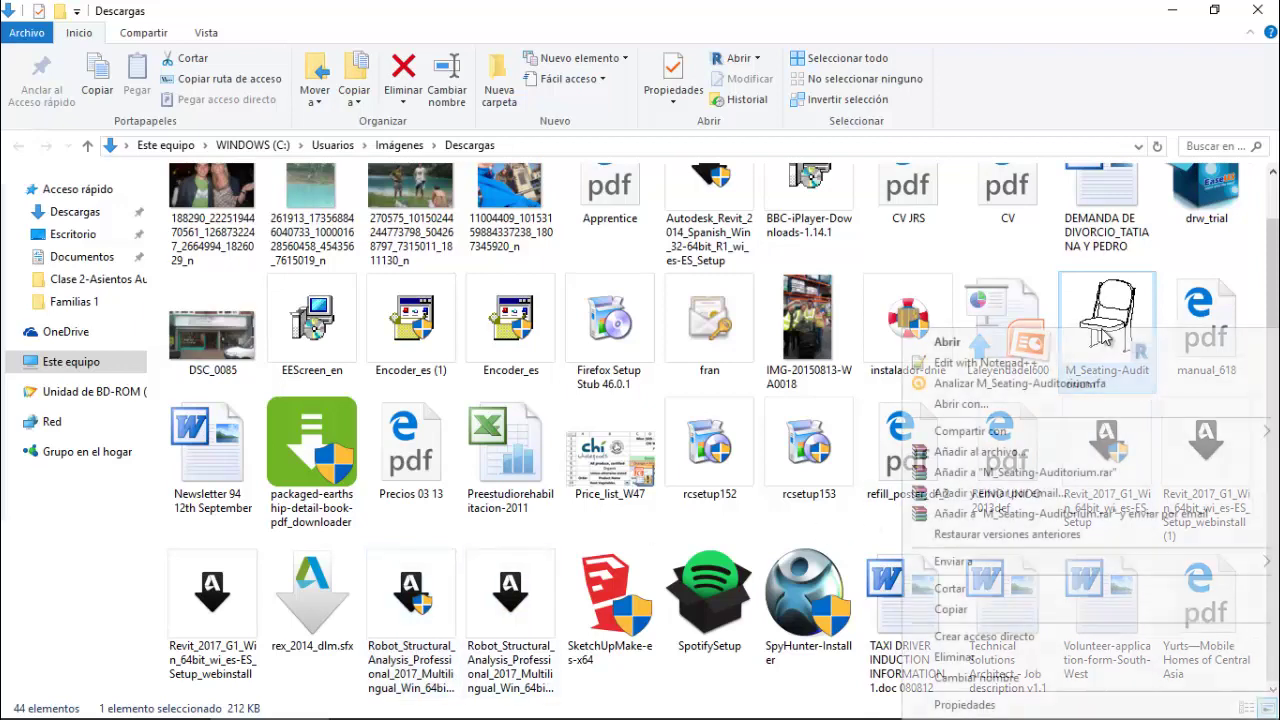
left_click(970, 590)
left_click(1257, 10)
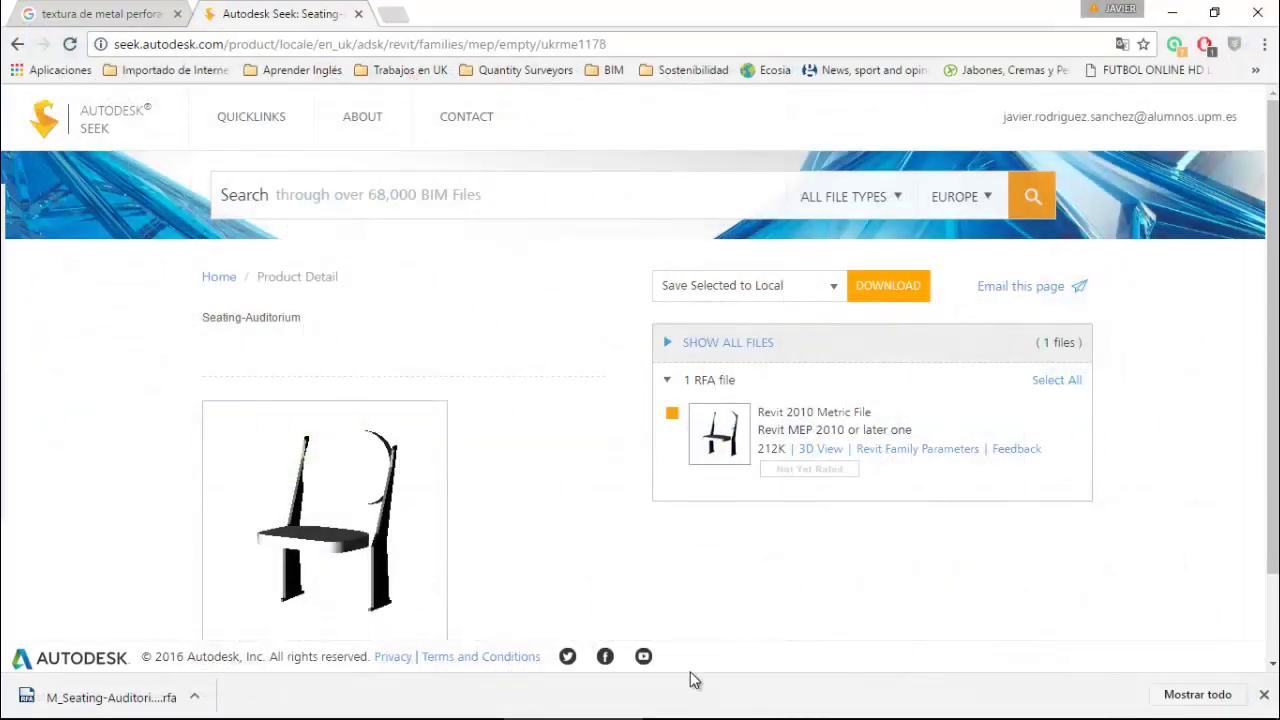
- Paste the M_Seating-Auditorium family into the empty Familias 2 folder
left_click(205, 703)
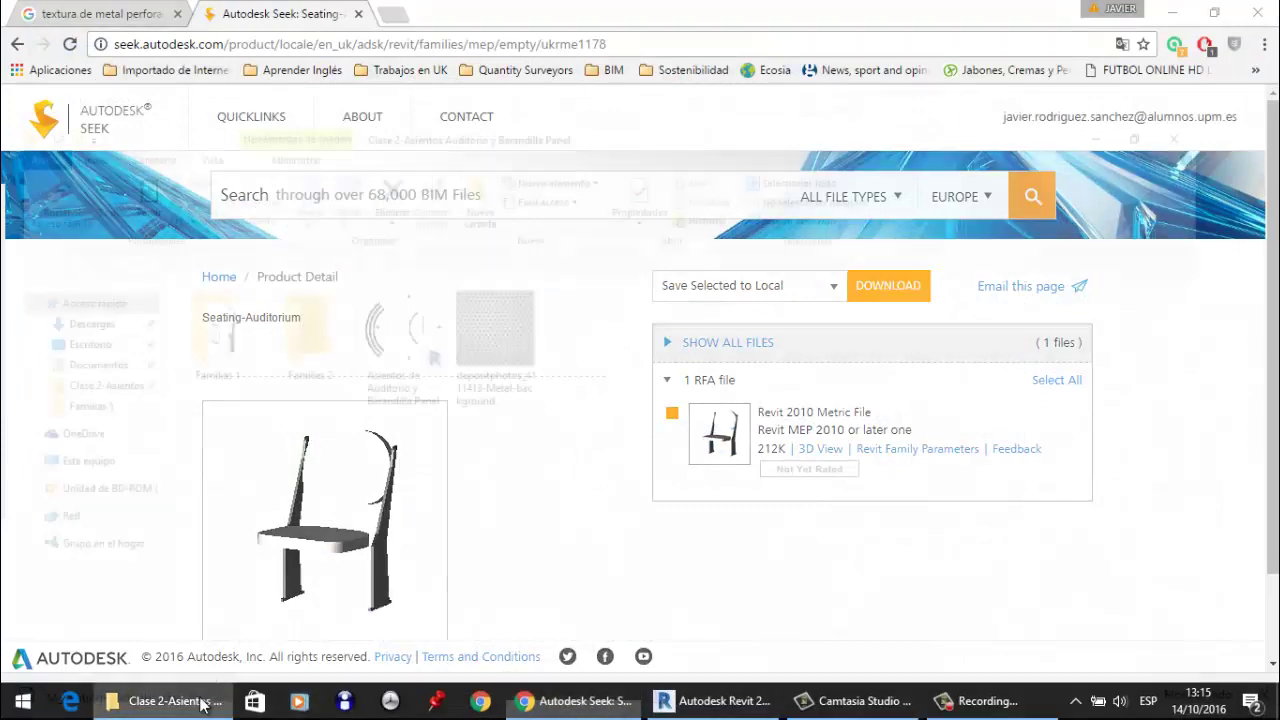
double_click(320, 205)
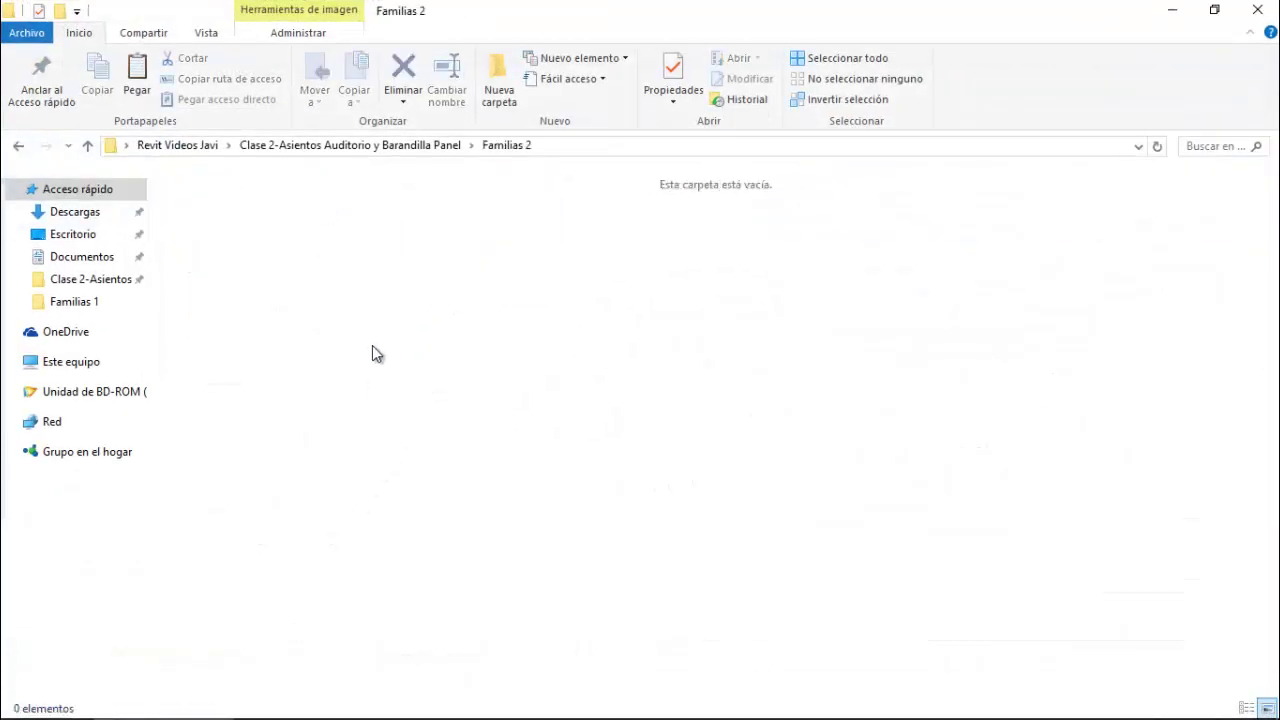
right_click(379, 358)
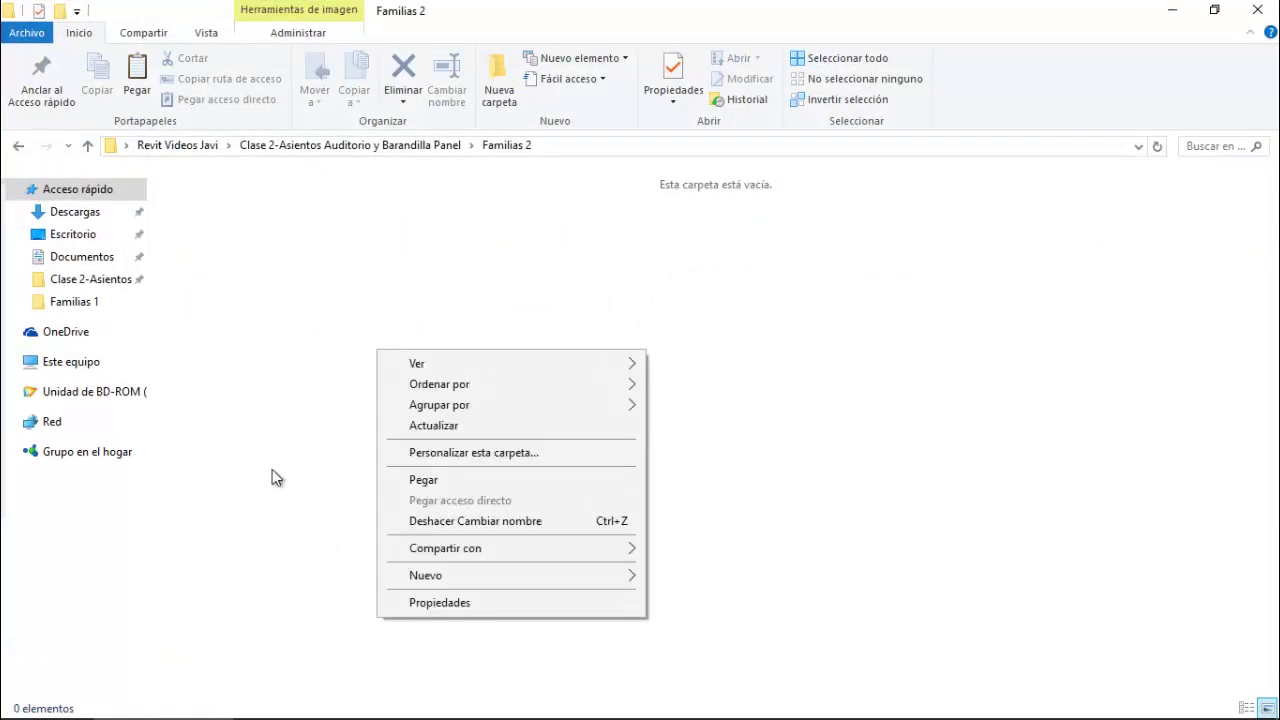
left_click(410, 482)
left_click(445, 360)
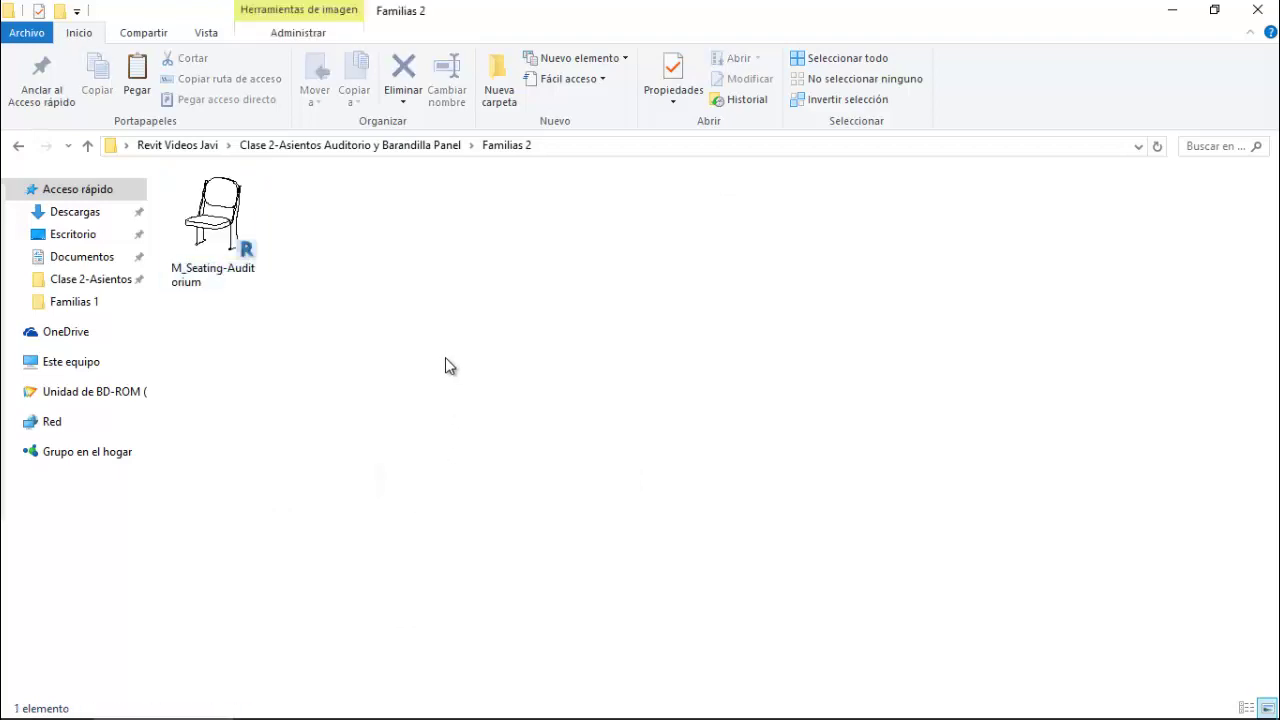
left_click(1190, 12)
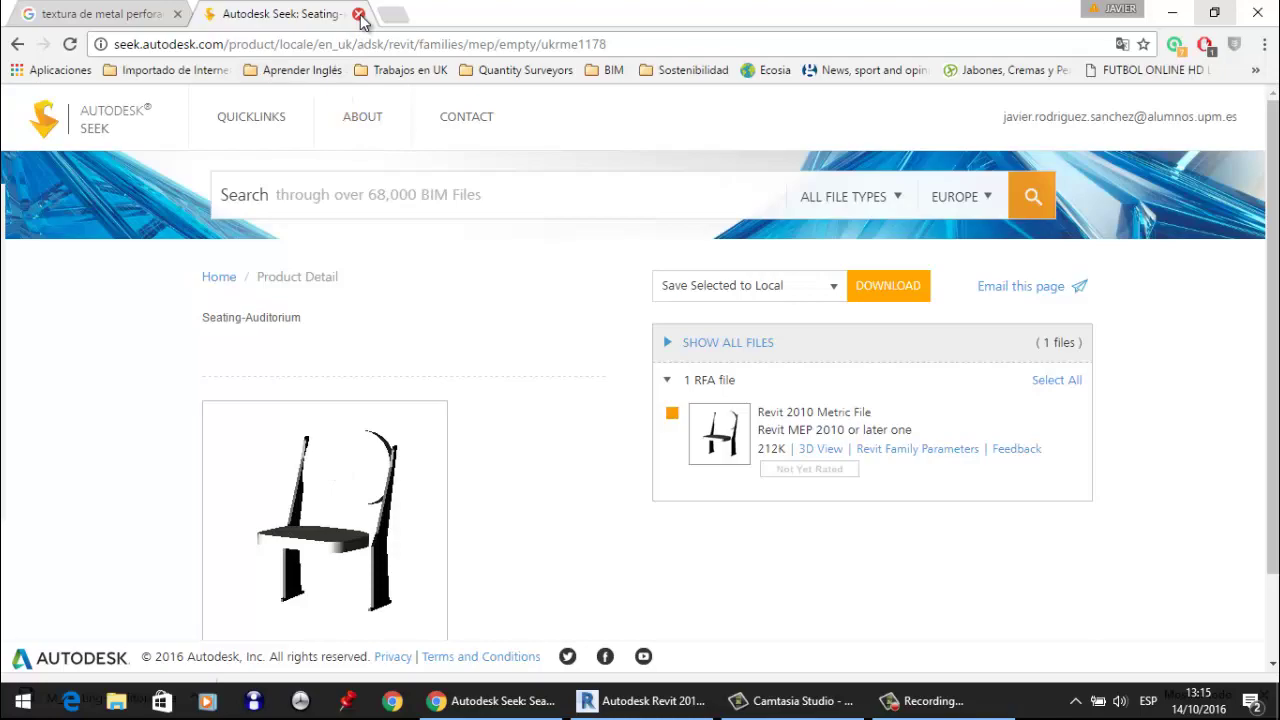
- After closing the Seek tab, save the Revit project as 'Proyecto auditorio' in Familias 2
left_click(358, 14)
left_click(516, 710)
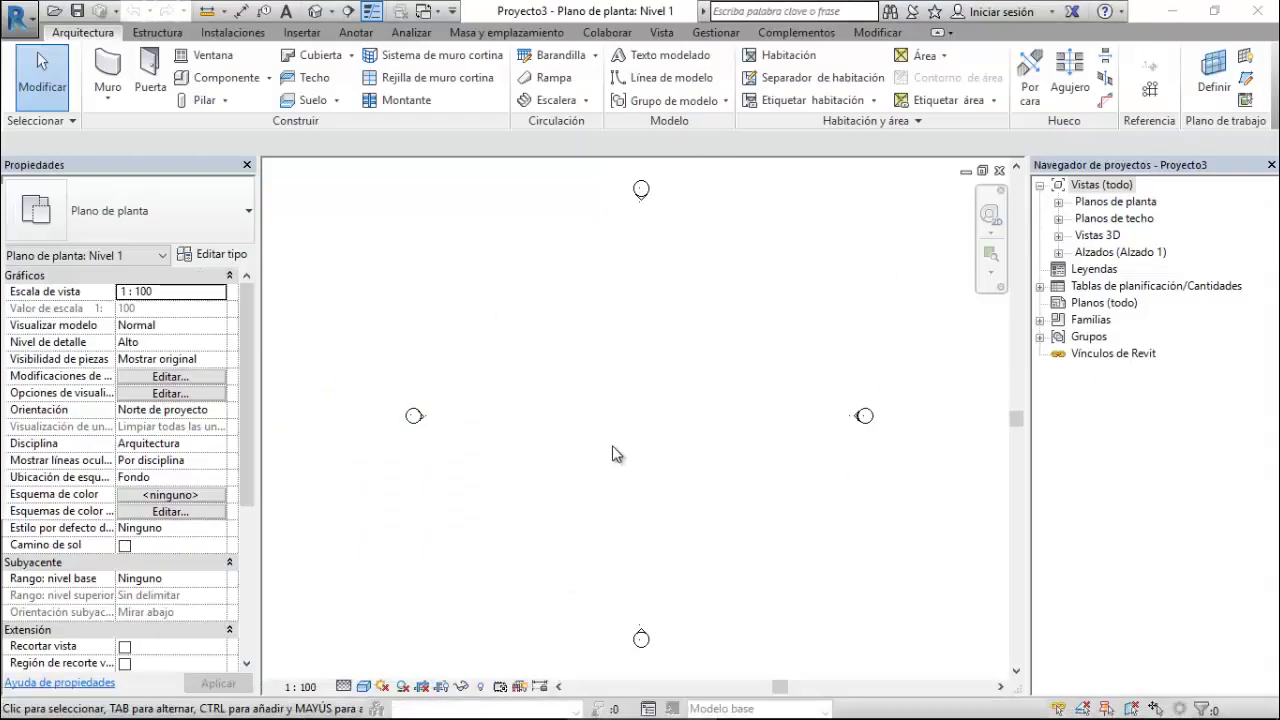
left_click(22, 22)
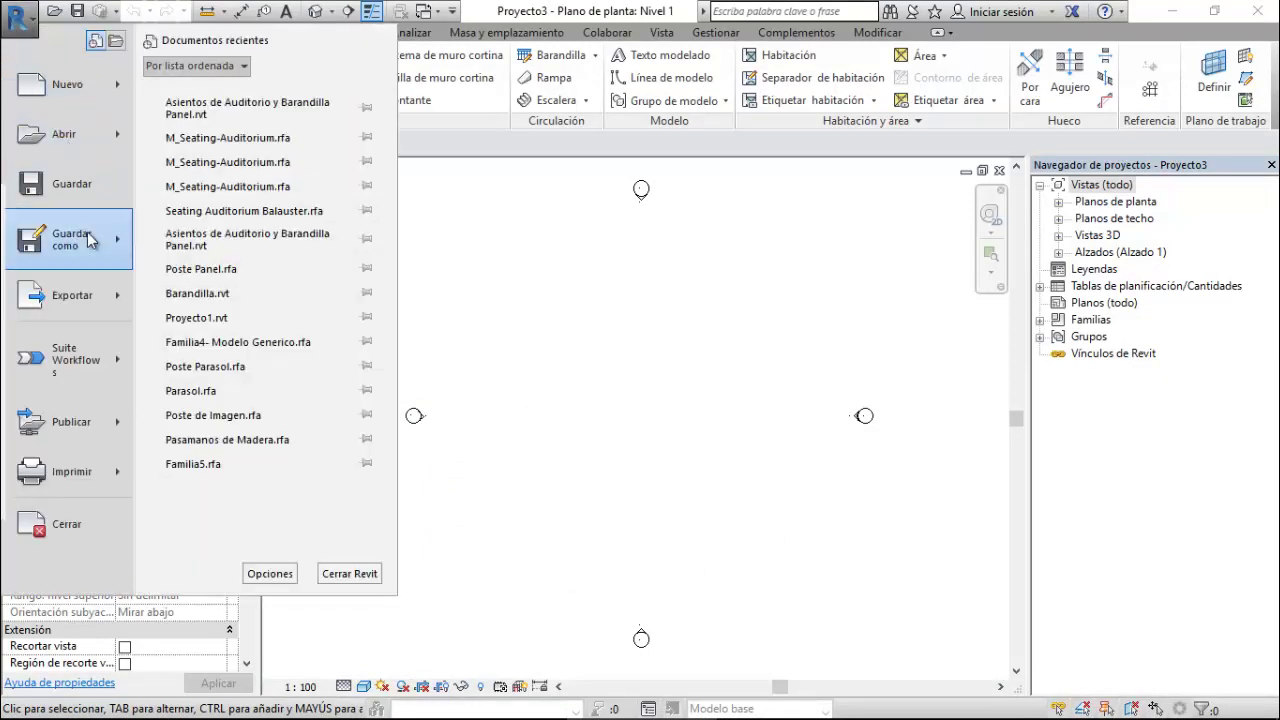
mouse_move(70, 239)
left_click(257, 119)
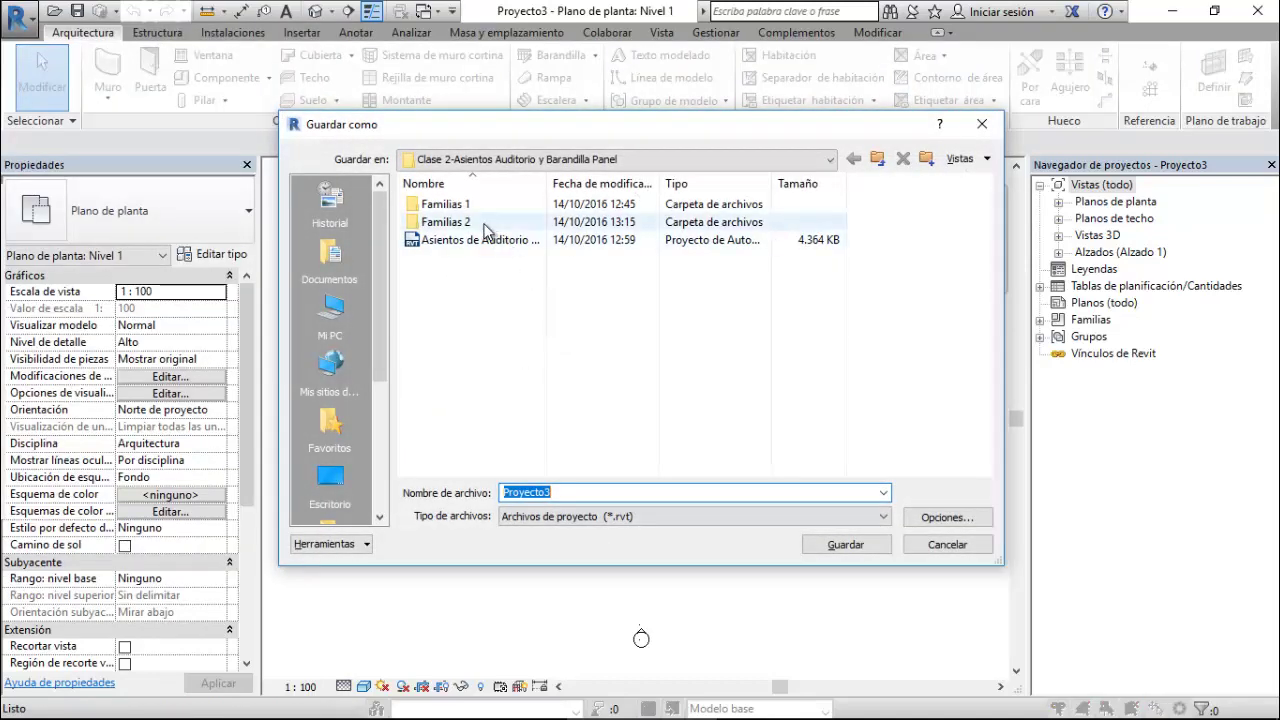
mouse_move(446, 222)
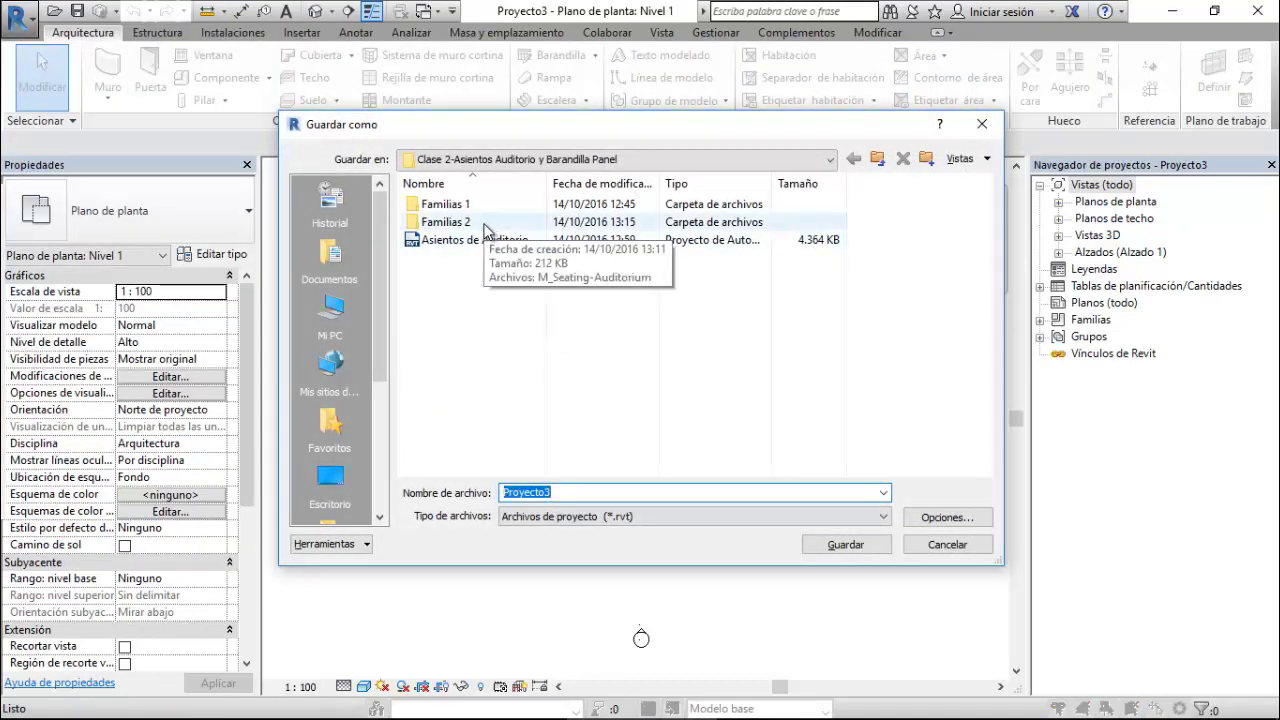
double_click(446, 222)
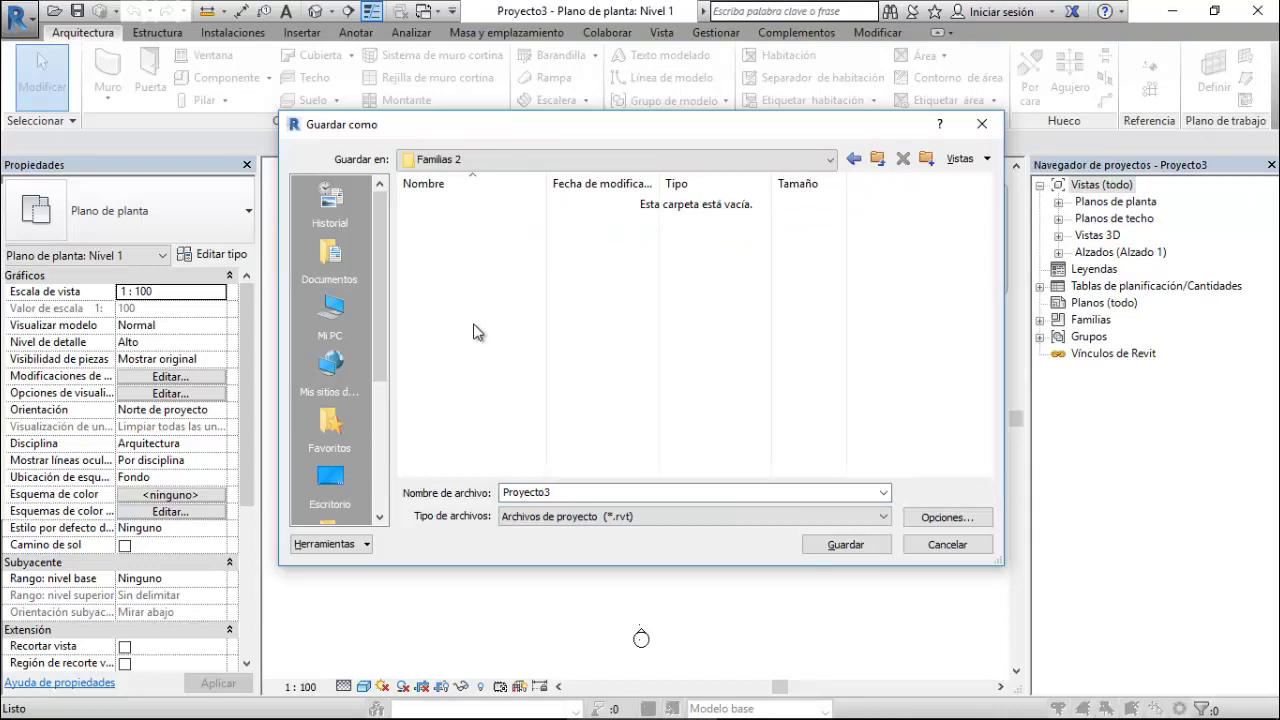
double_click(707, 492)
type("P")
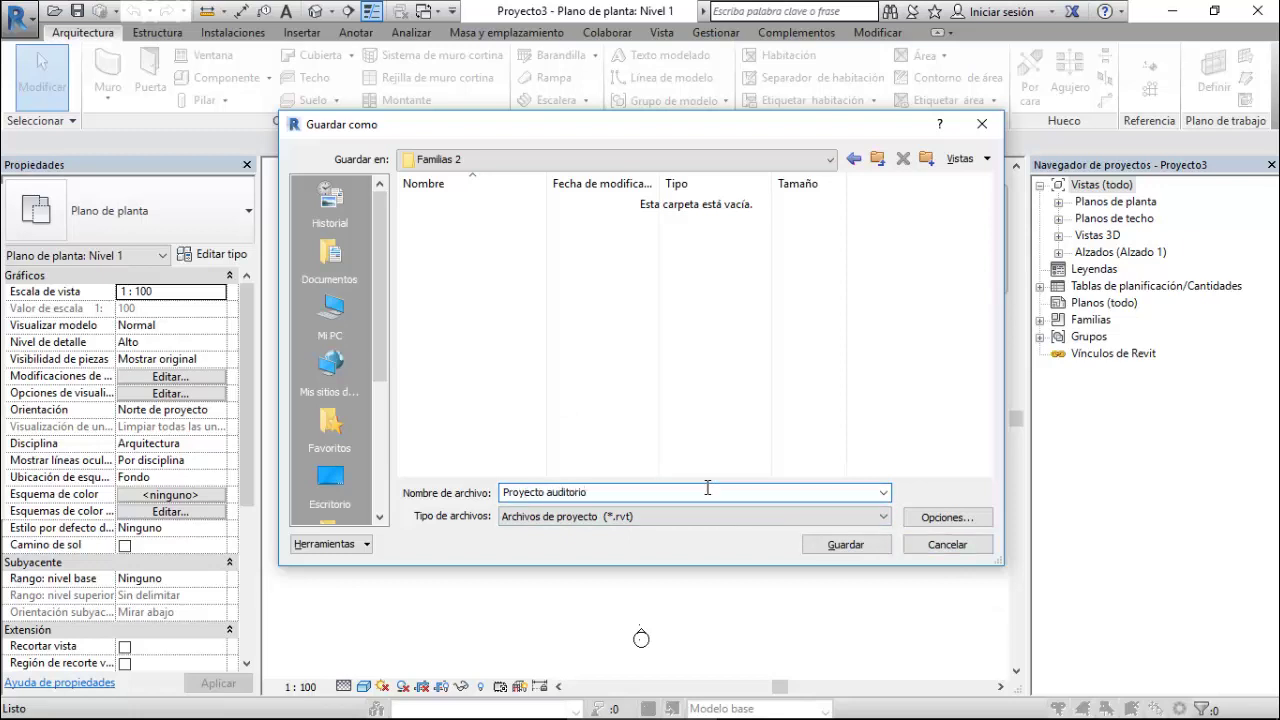
left_click(876, 544)
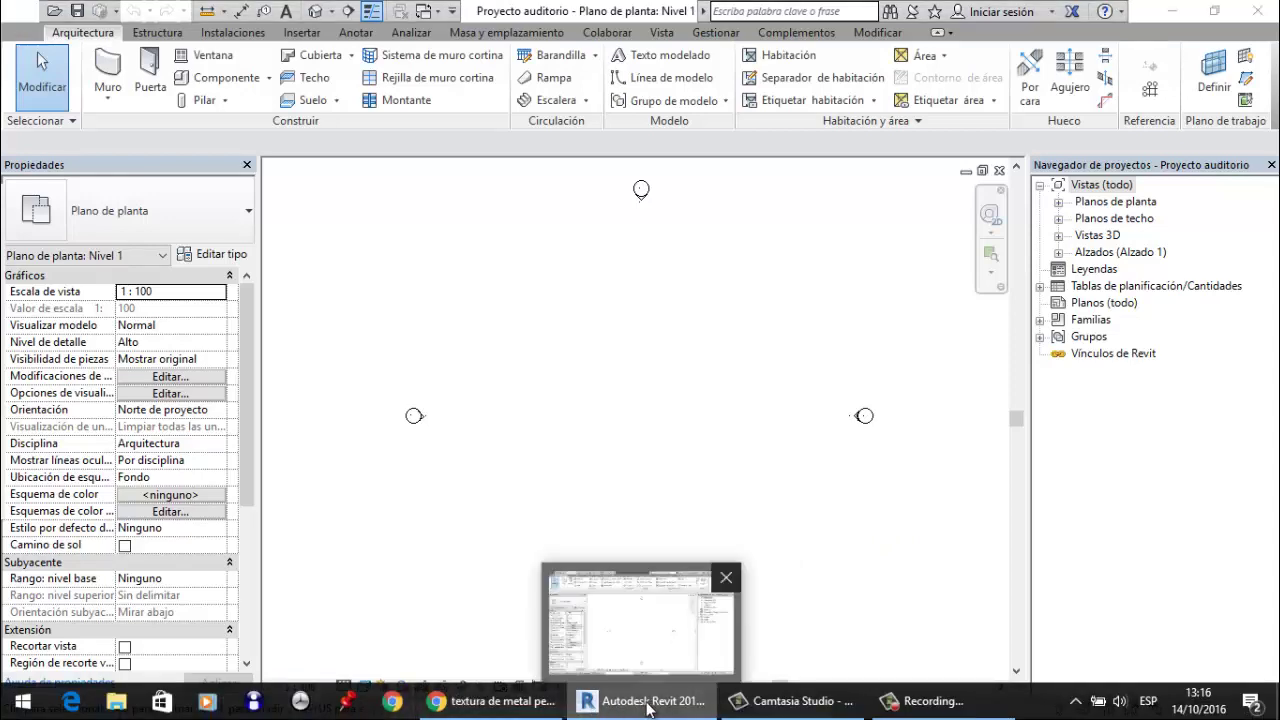
- Browse Revit Videos Javi > Clase 2-Asientos Auditorio y Barandilla Panel > Familias 2 to check its contents
left_click(600, 701)
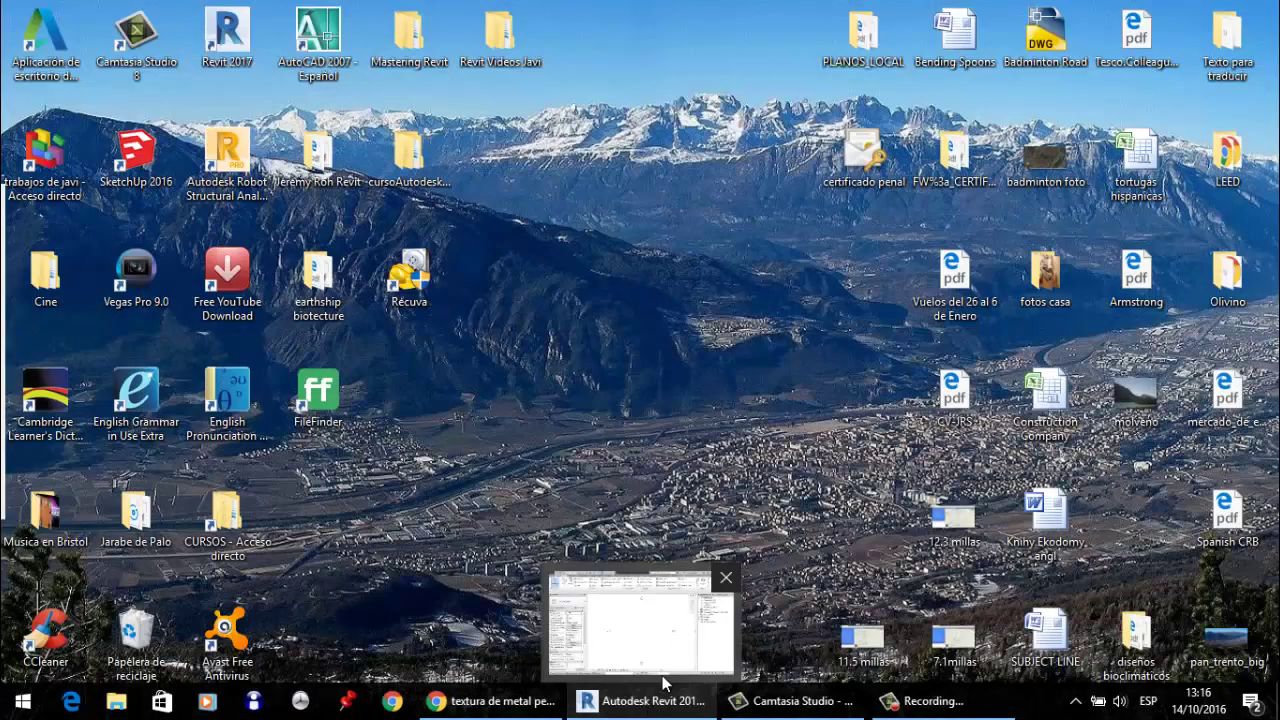
double_click(505, 35)
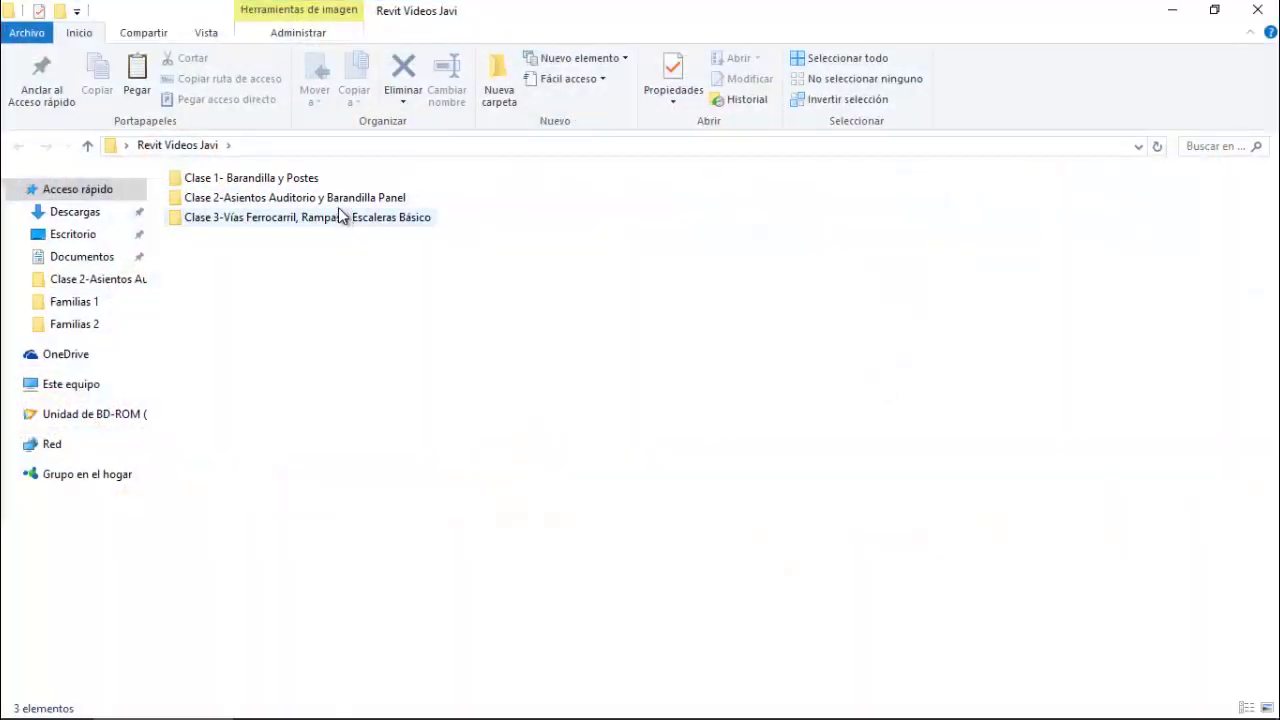
double_click(338, 200)
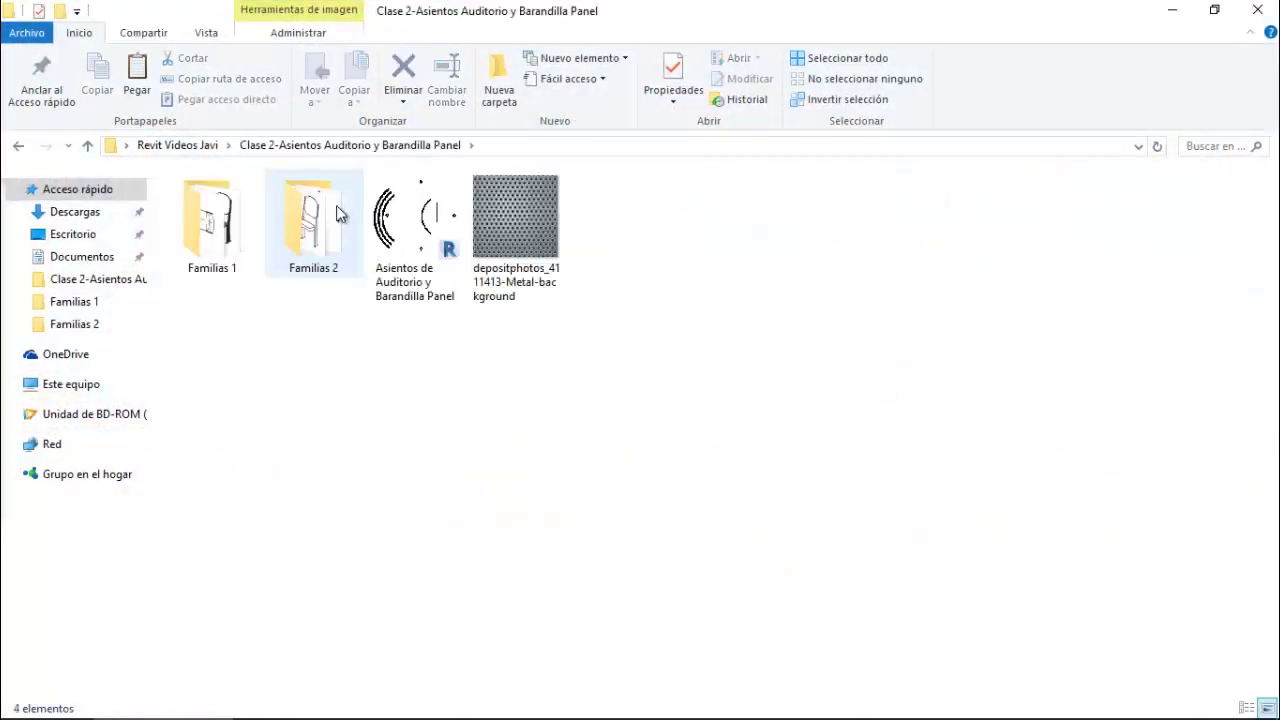
double_click(336, 205)
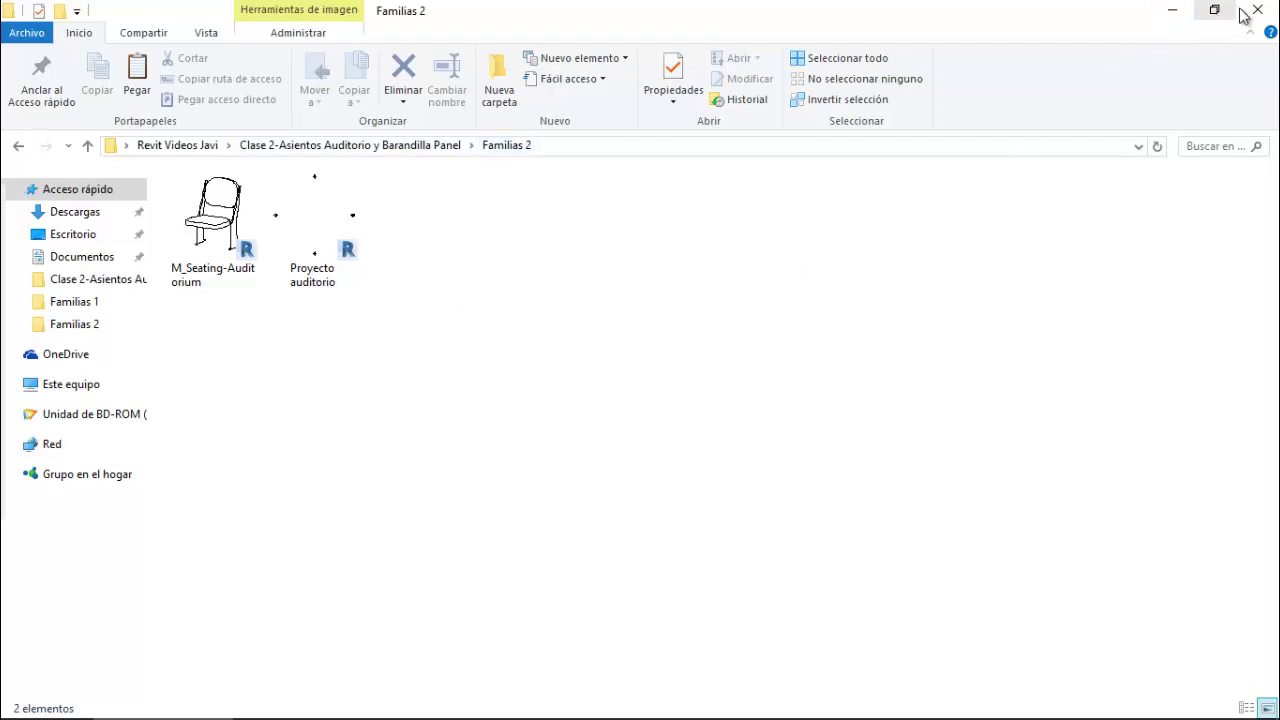
left_click(1172, 10)
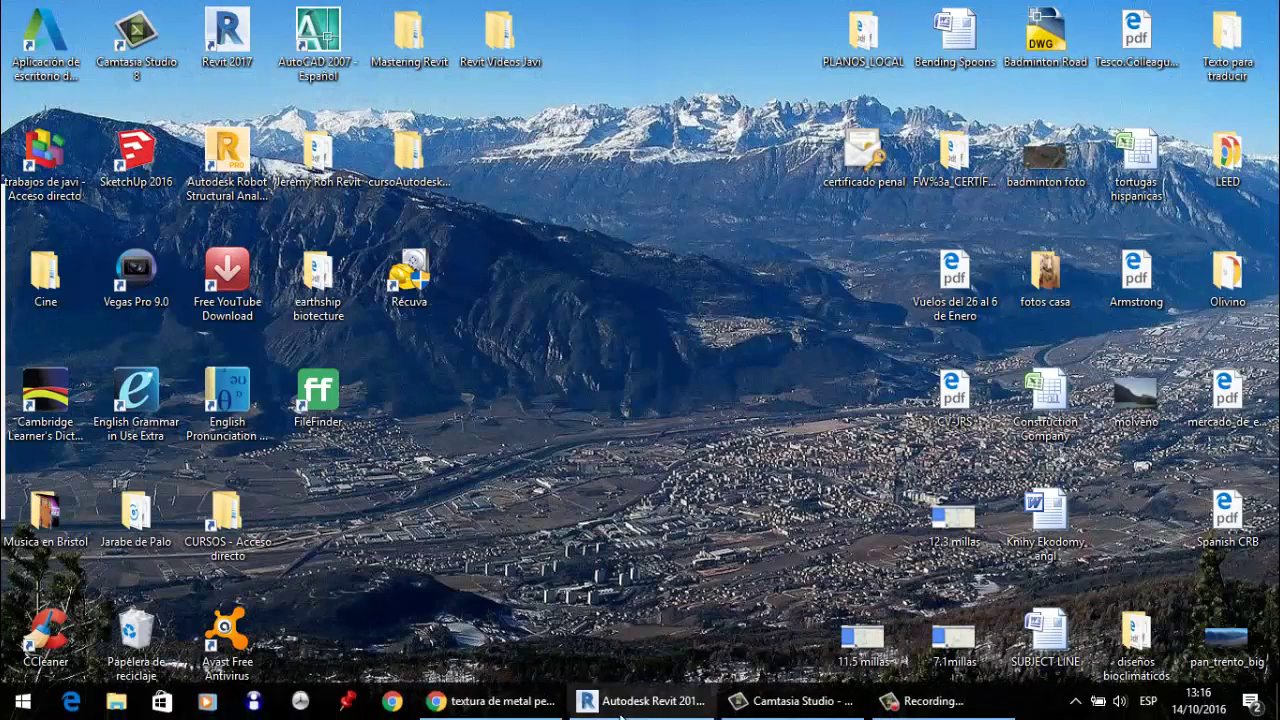
- Sketch a railing path on Level 1 as an arc bulging to the left
left_click(637, 705)
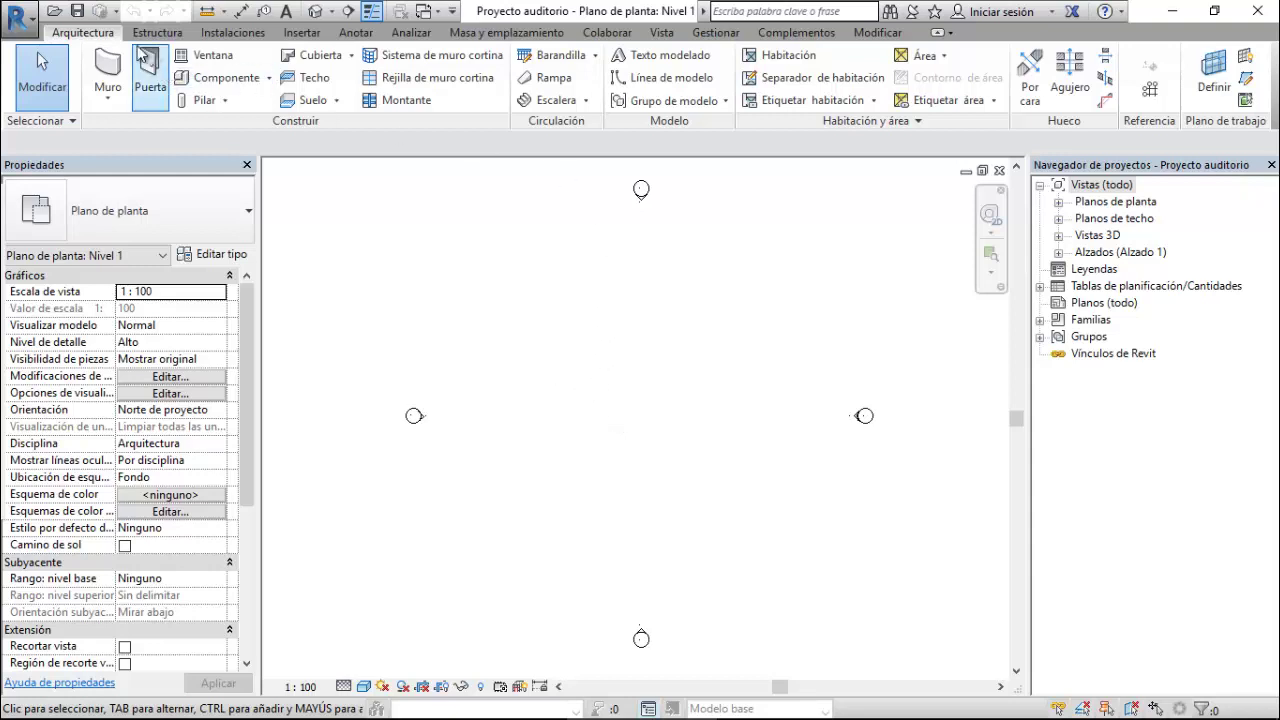
left_click(581, 58)
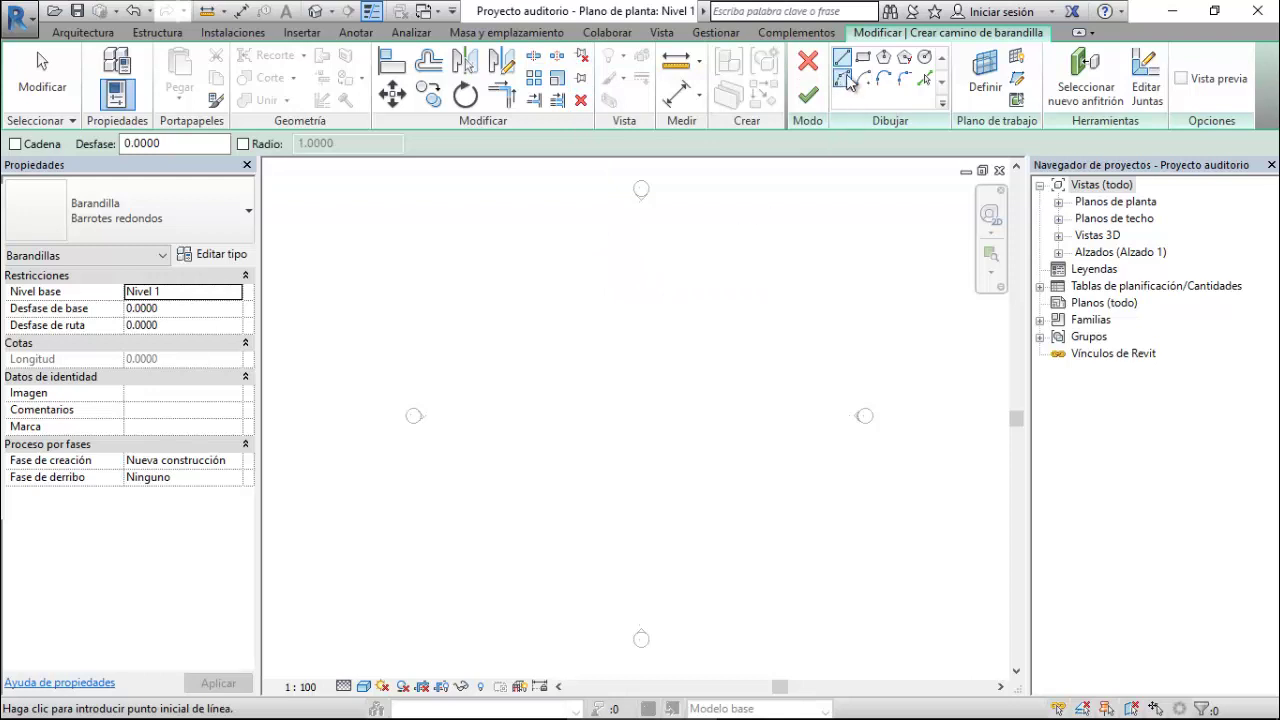
left_click(843, 78)
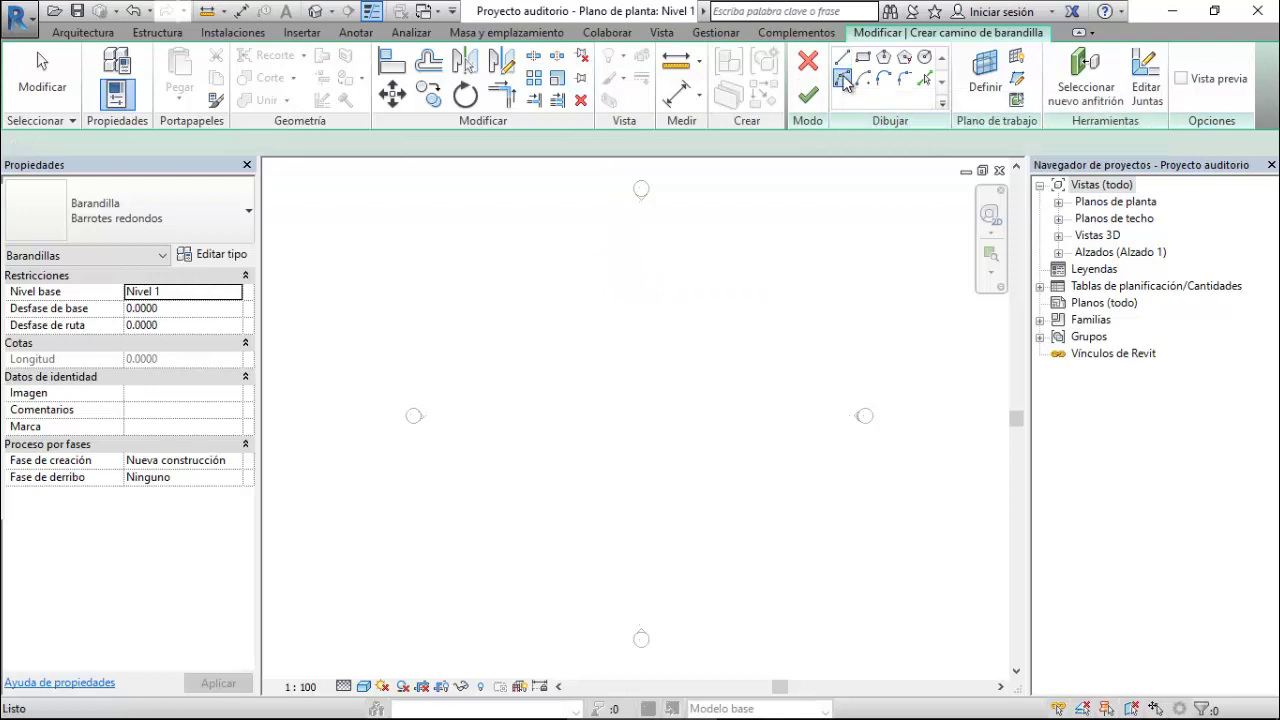
left_click(646, 264)
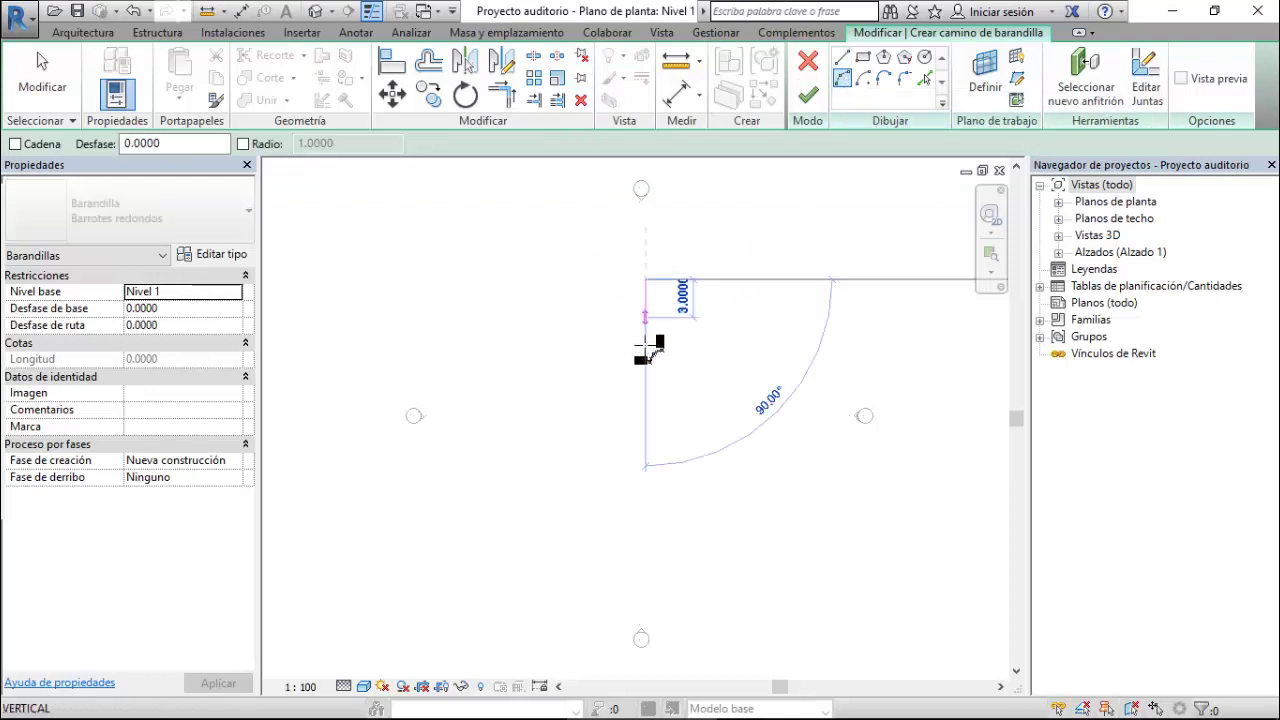
left_click(650, 556)
left_click(650, 556)
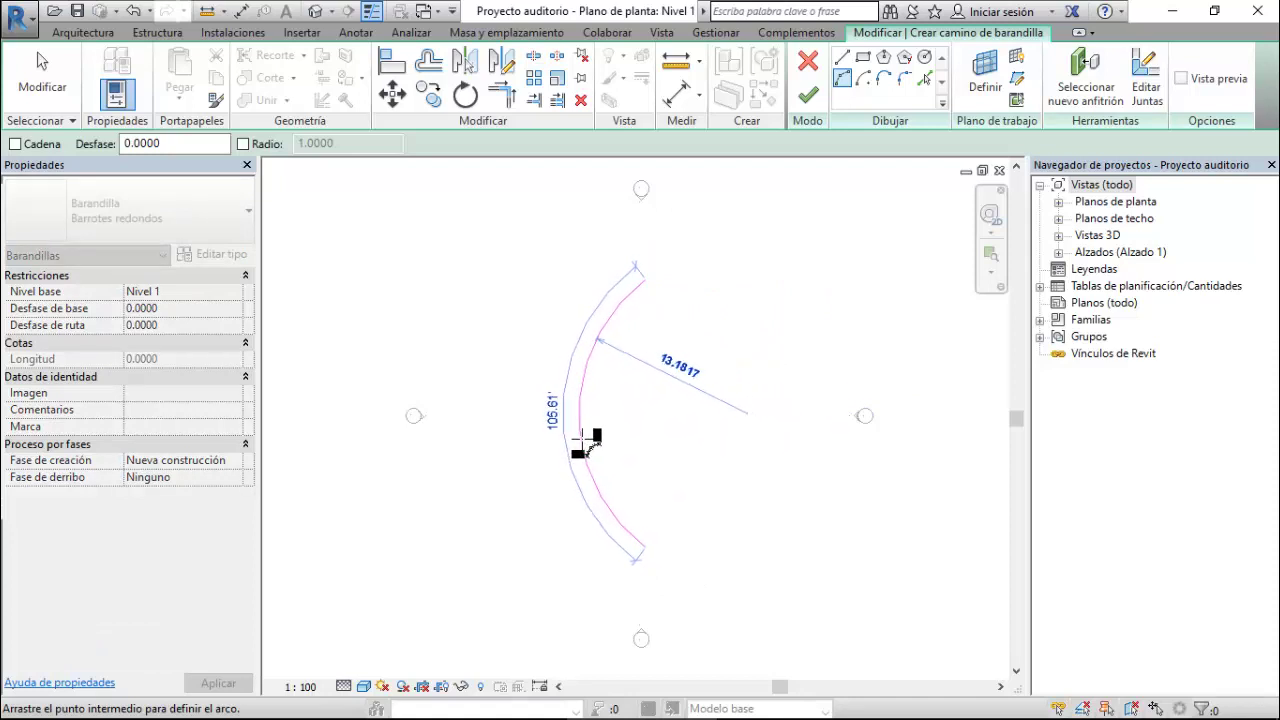
left_click(588, 442)
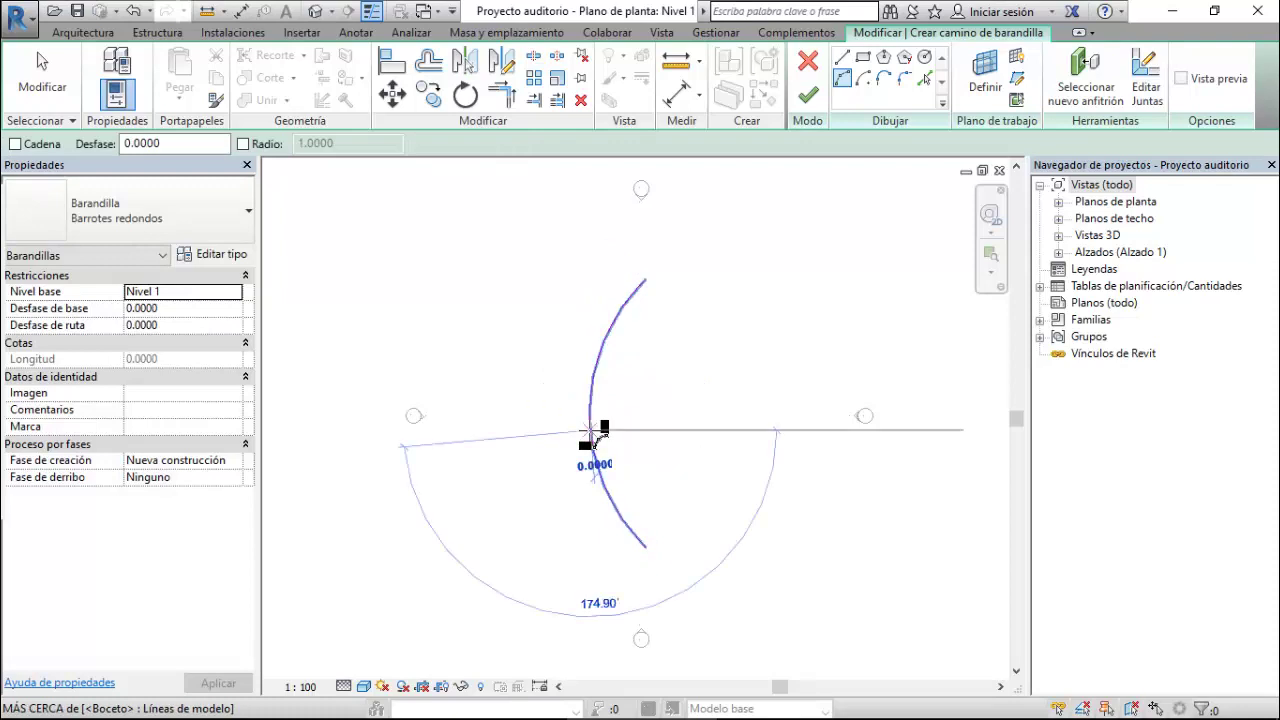
left_click(604, 430)
key("Escape")
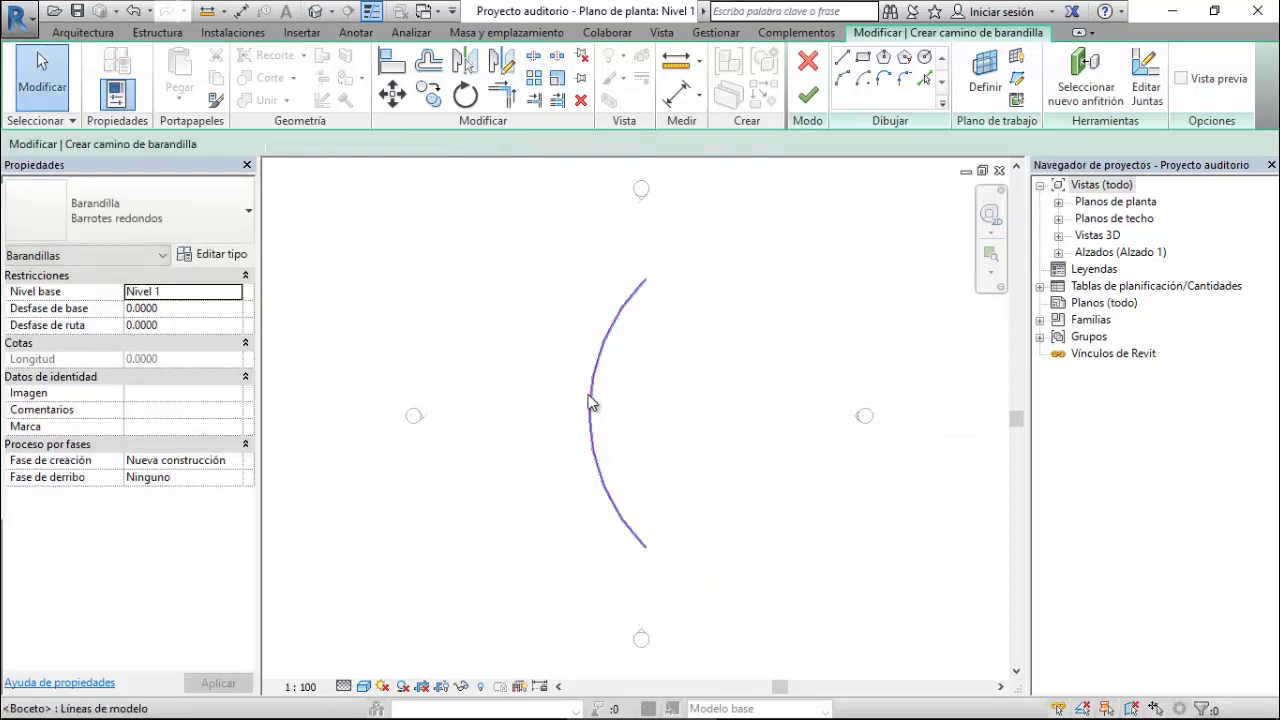
- Set the arc's radius to 15 and finish the railing
left_click(591, 405)
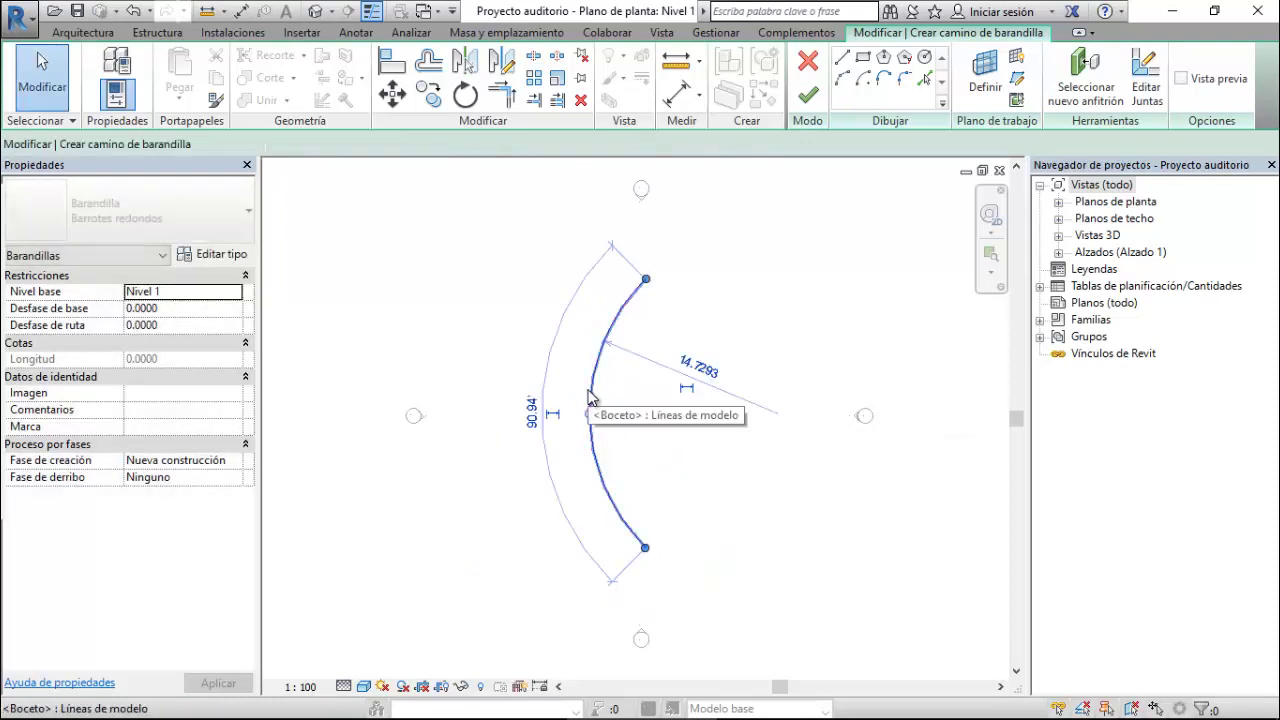
left_click(698, 367)
type("1")
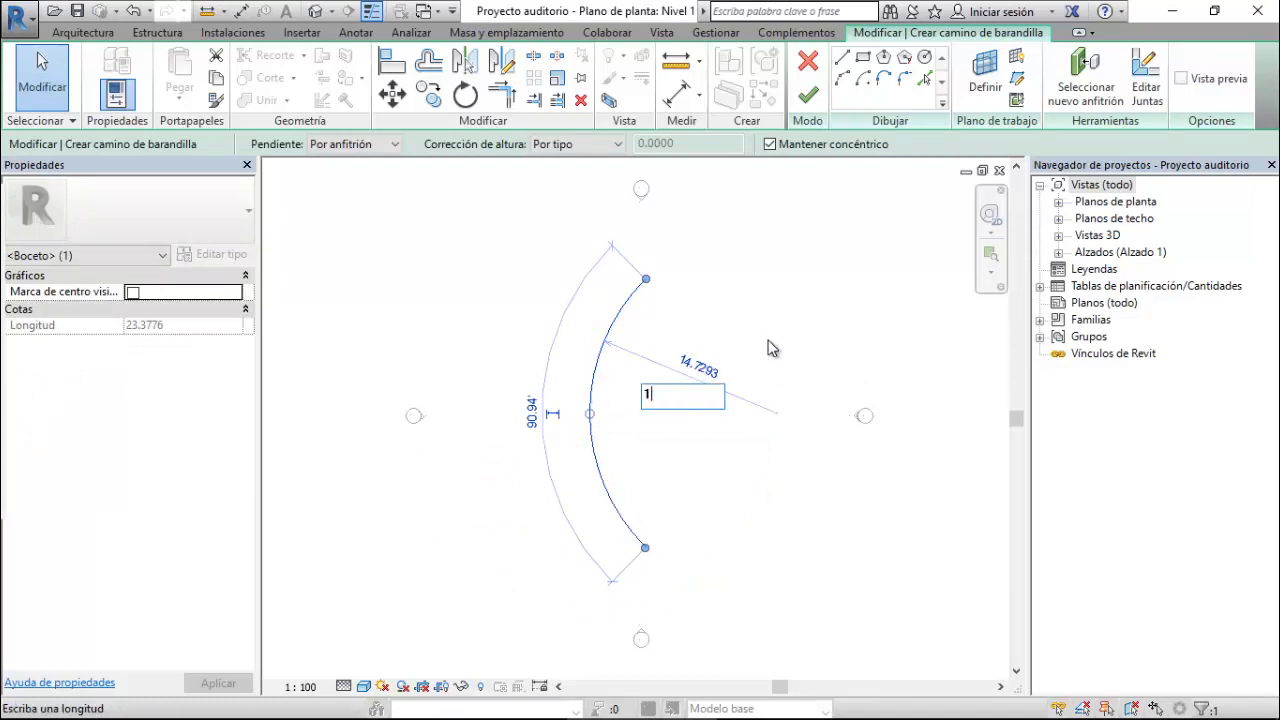
type("5")
key("Return")
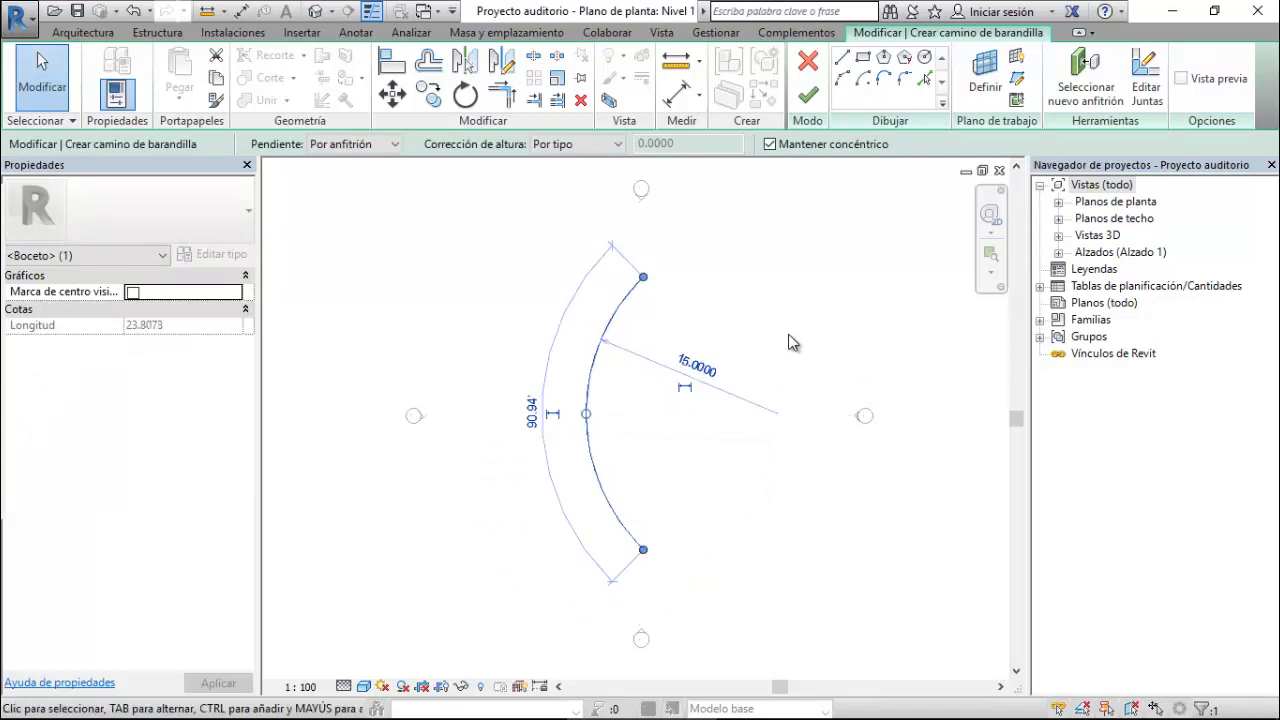
left_click(807, 96)
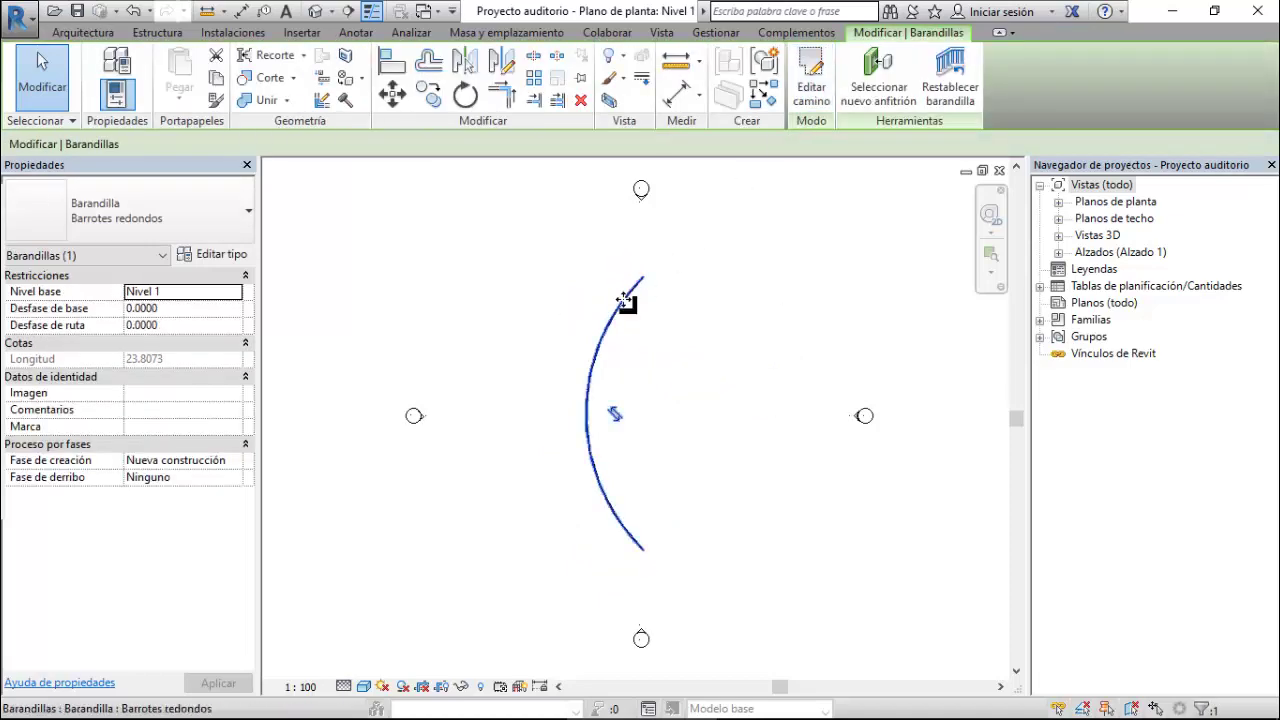
- Open the default {3D} view and orbit and zoom onto the curved Barrotes redondos railing
left_click(636, 352)
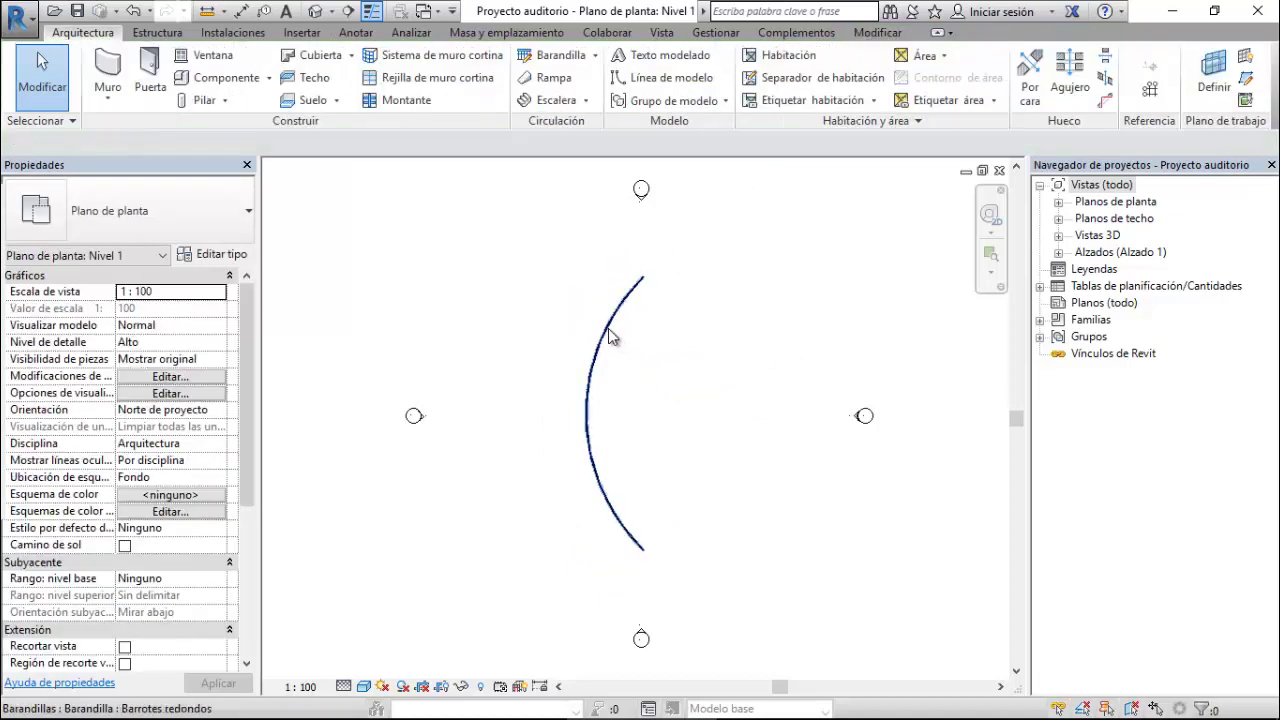
double_click(1102, 237)
double_click(1104, 251)
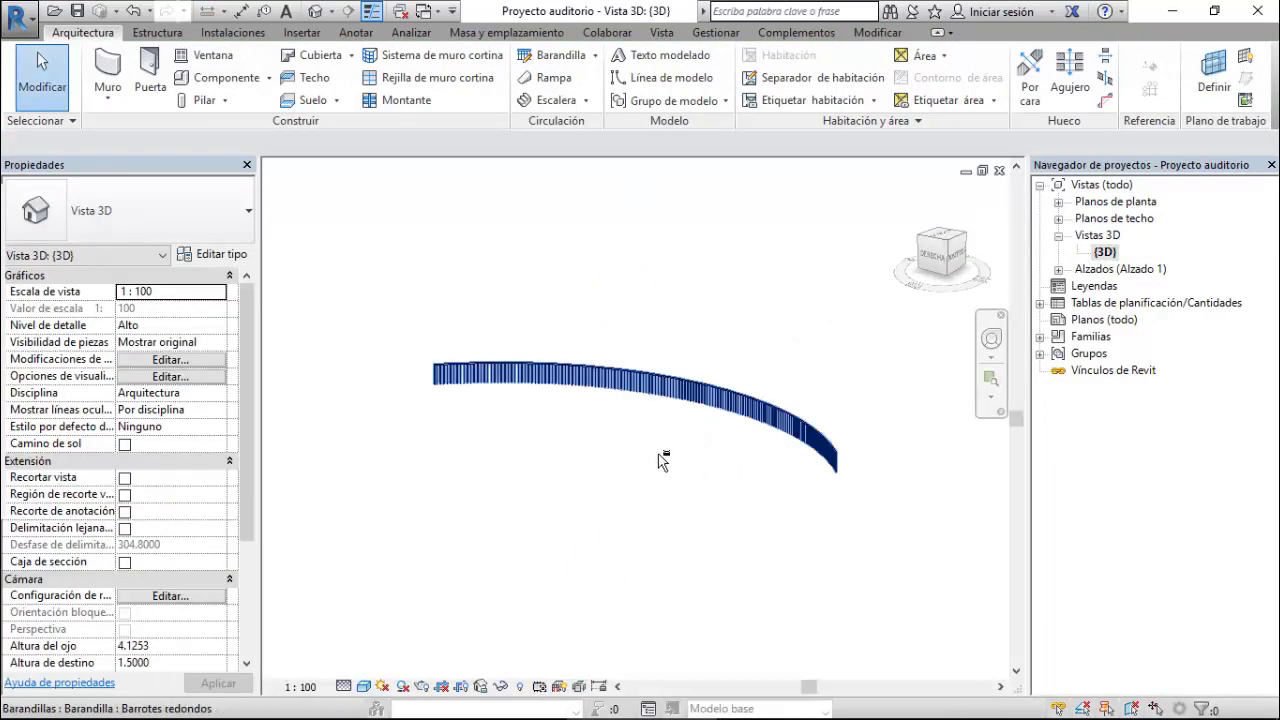
mouse_move(663, 462)
middle_mouse_down("shift")
mouse_move(700, 475)
mouse_move(686, 523)
mouse_move(600, 320)
middle_mouse_up("shift")
scroll(555, 364, "up", 3)
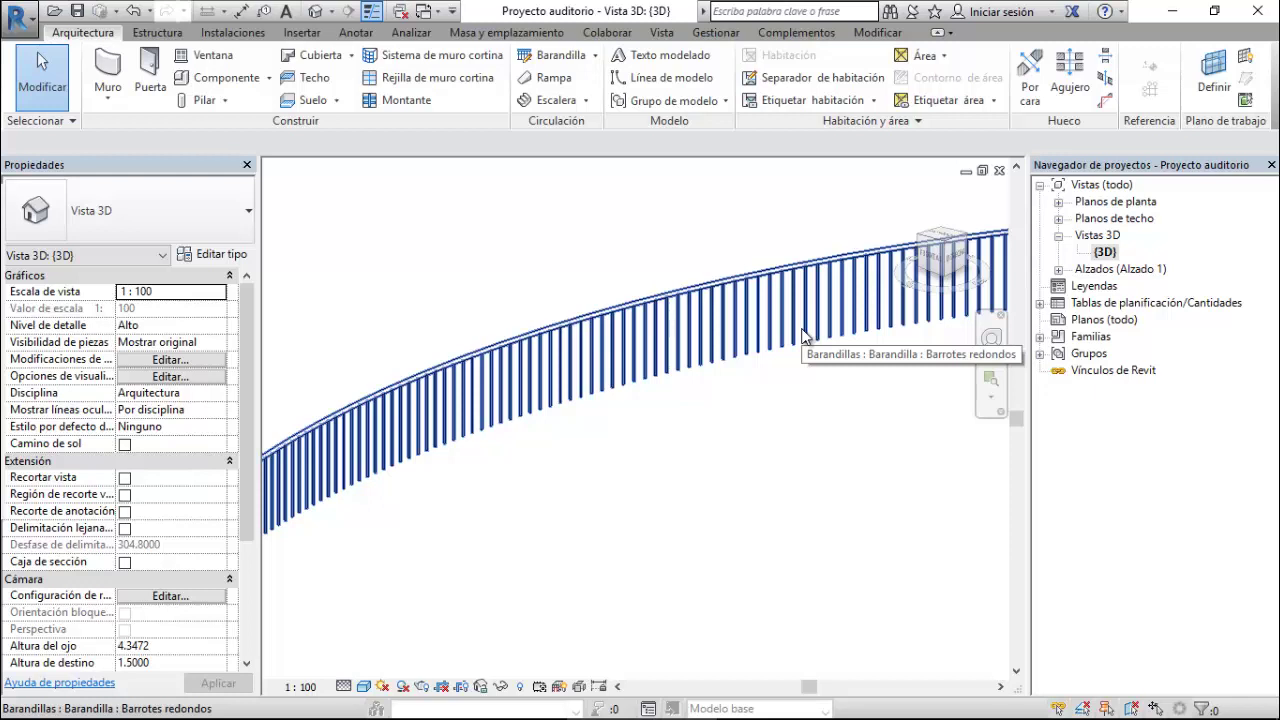
- Duplicate the railing's Barrotes redondos type as a new type named 'Fila Auditorio'
left_click(740, 336)
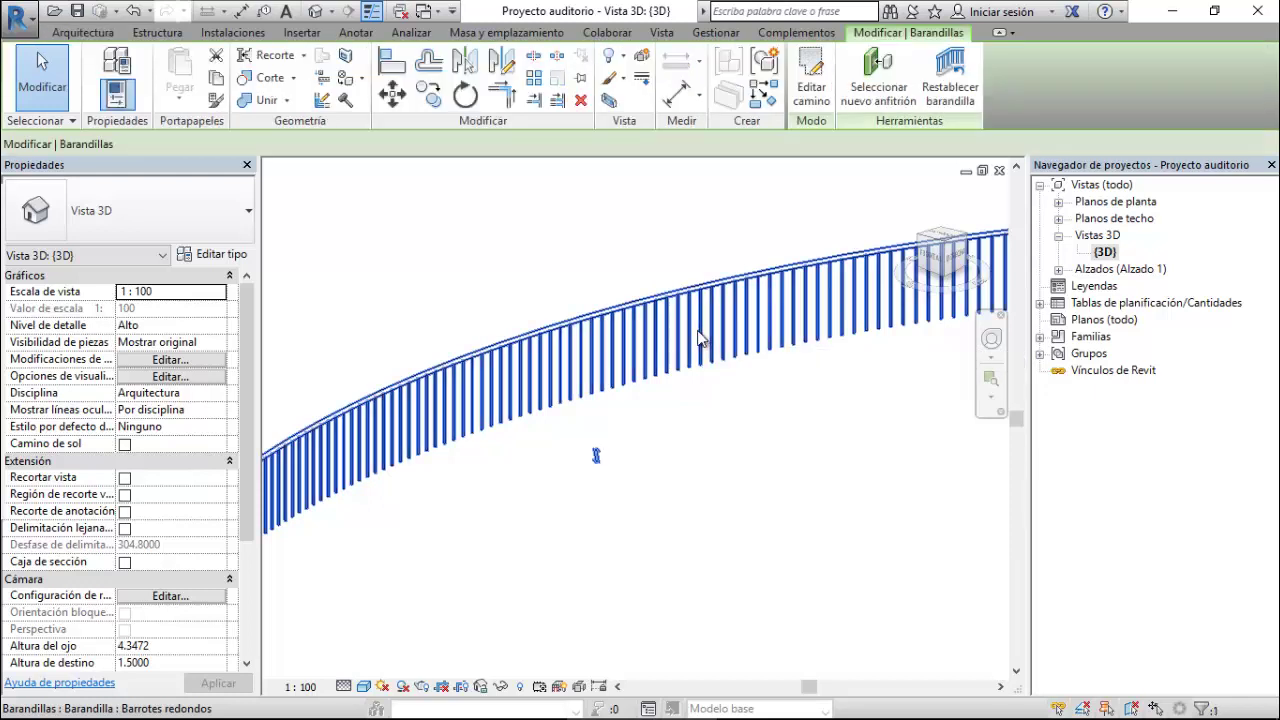
left_click(212, 256)
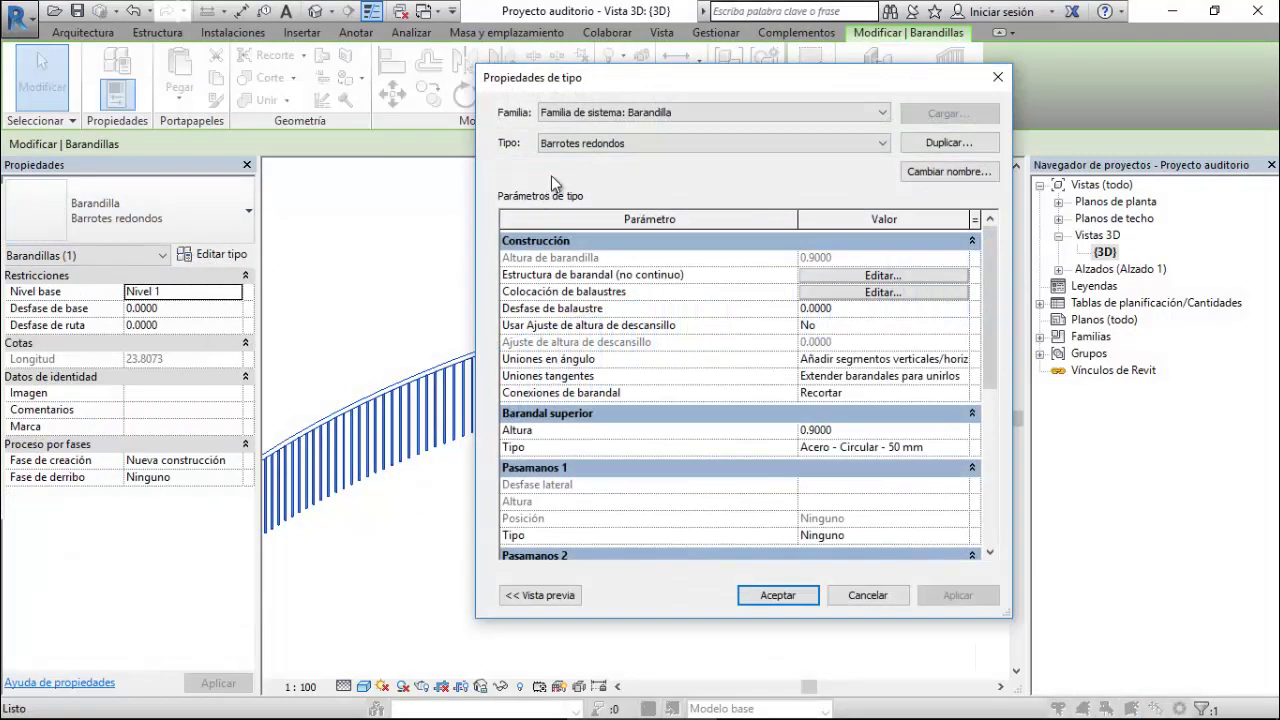
left_click(922, 145)
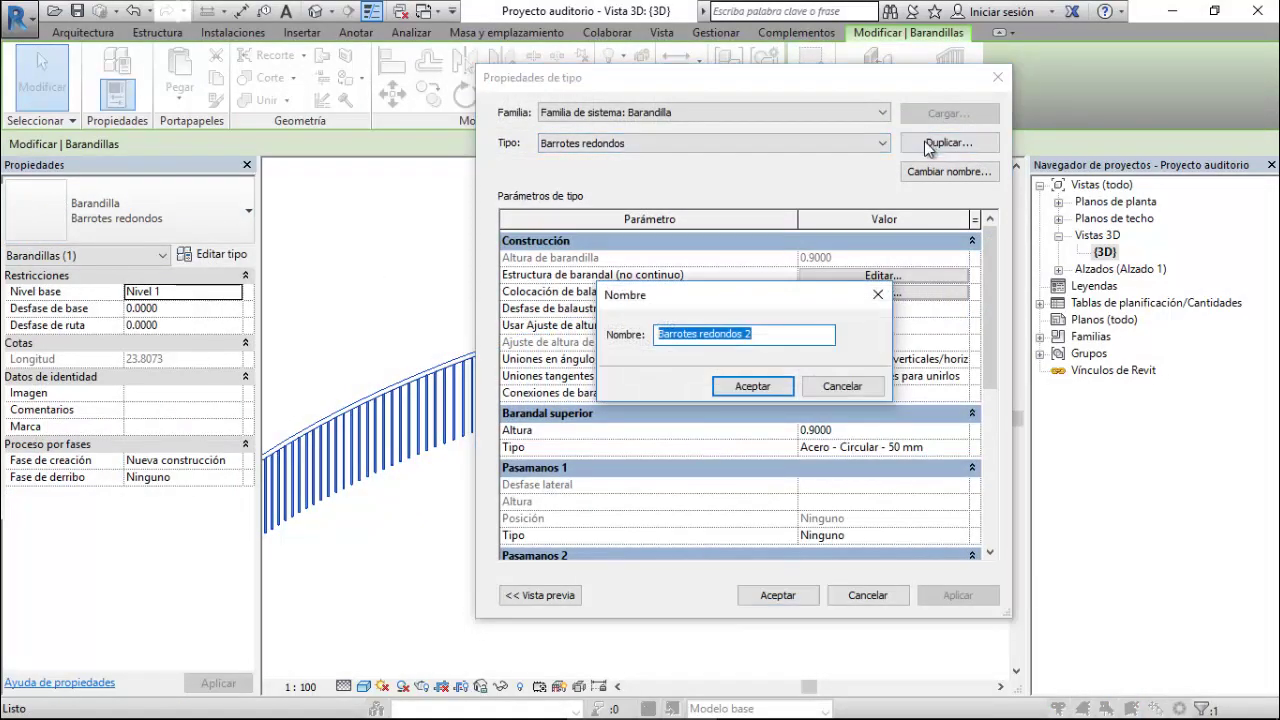
left_click_drag(766, 336, 650, 340)
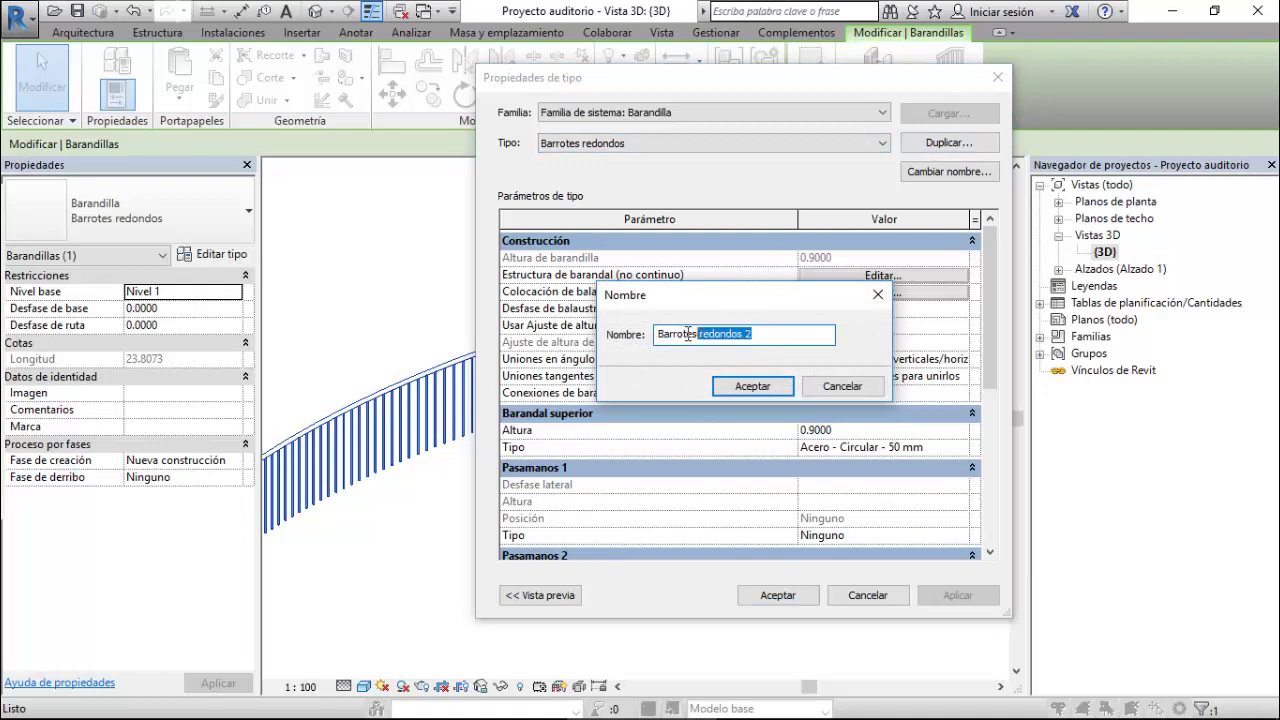
type("Fila ")
type("Auditorio")
left_click(750, 386)
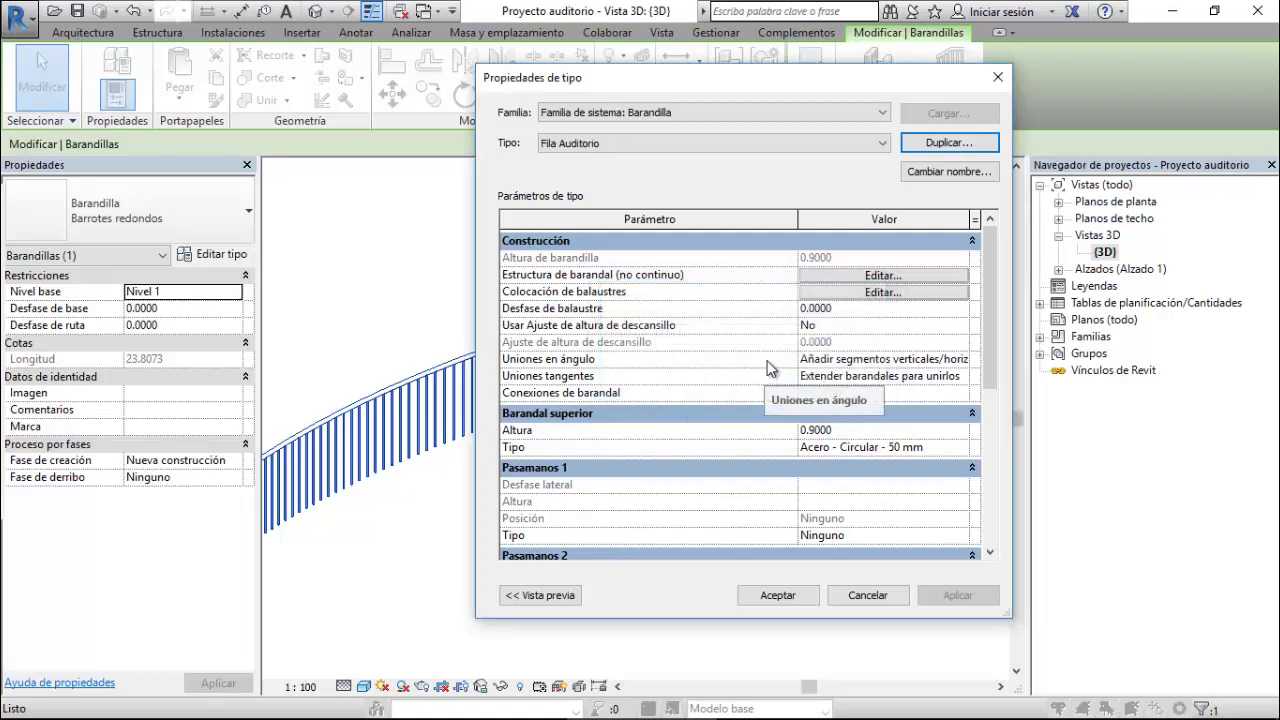
- Review the baluster family options without changes, then apply the Fila Auditorio type
left_click(819, 292)
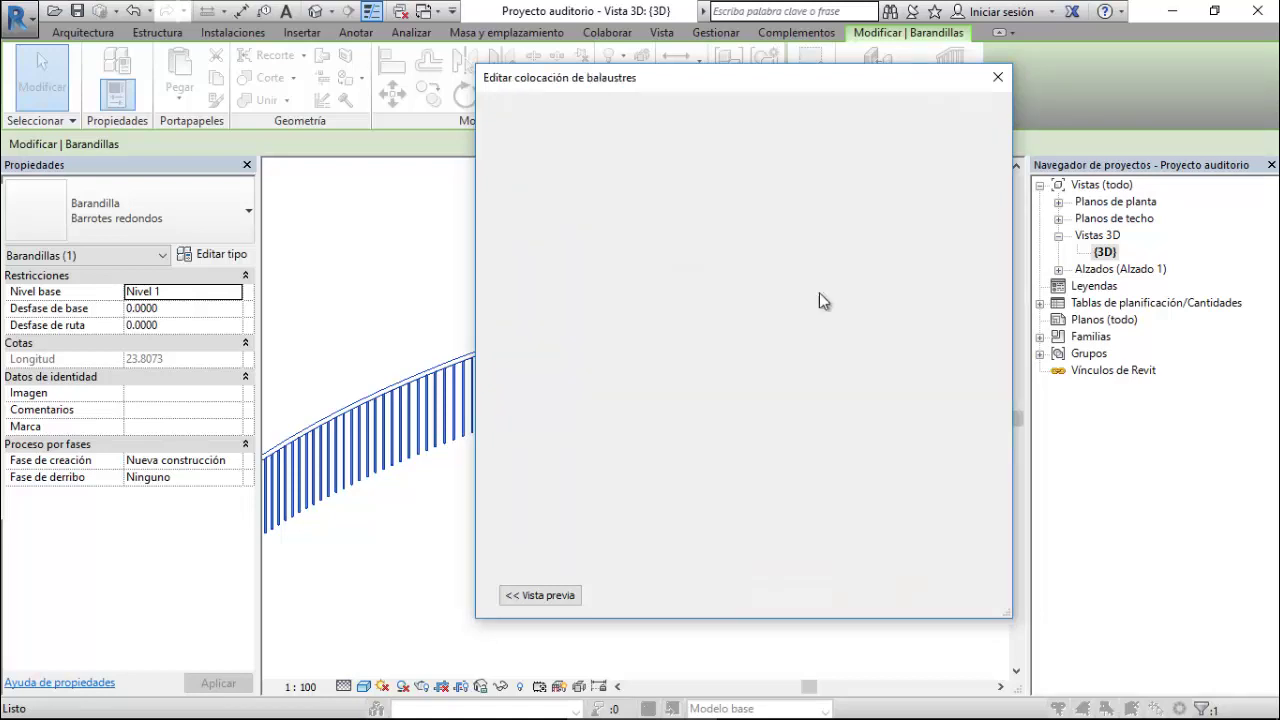
left_click(588, 196)
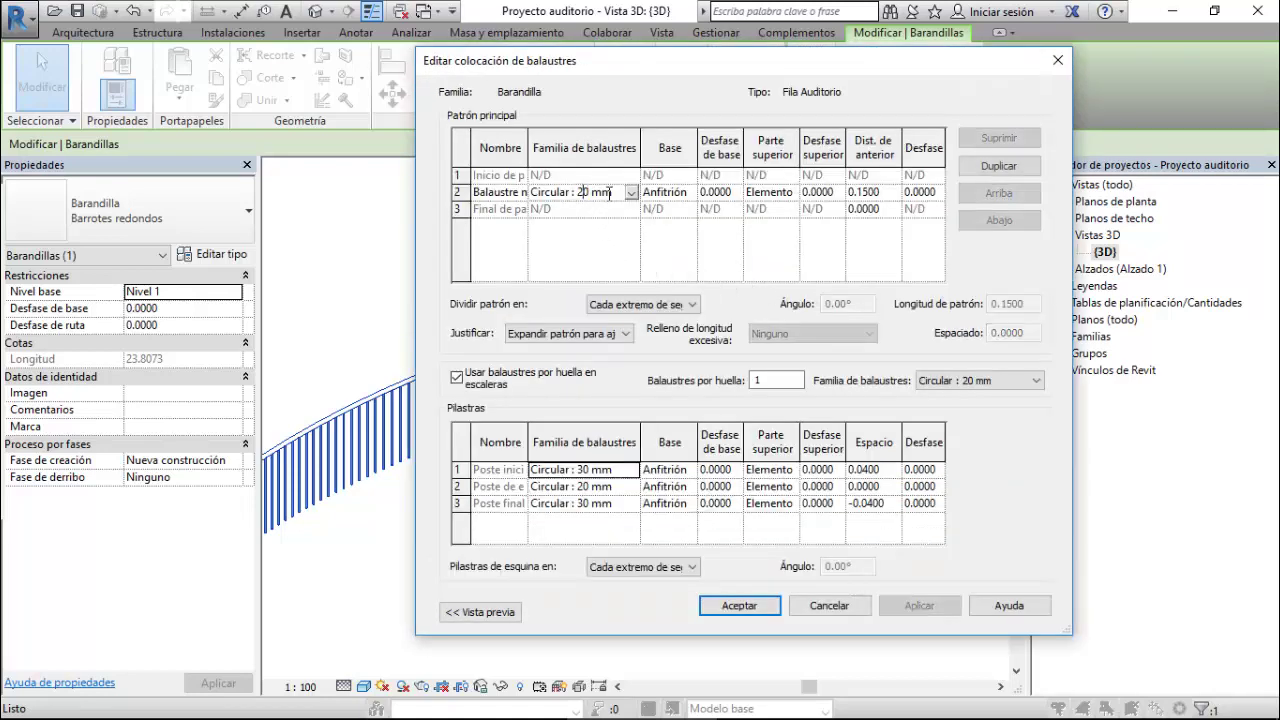
left_click(630, 193)
scroll(624, 214, "down", 1)
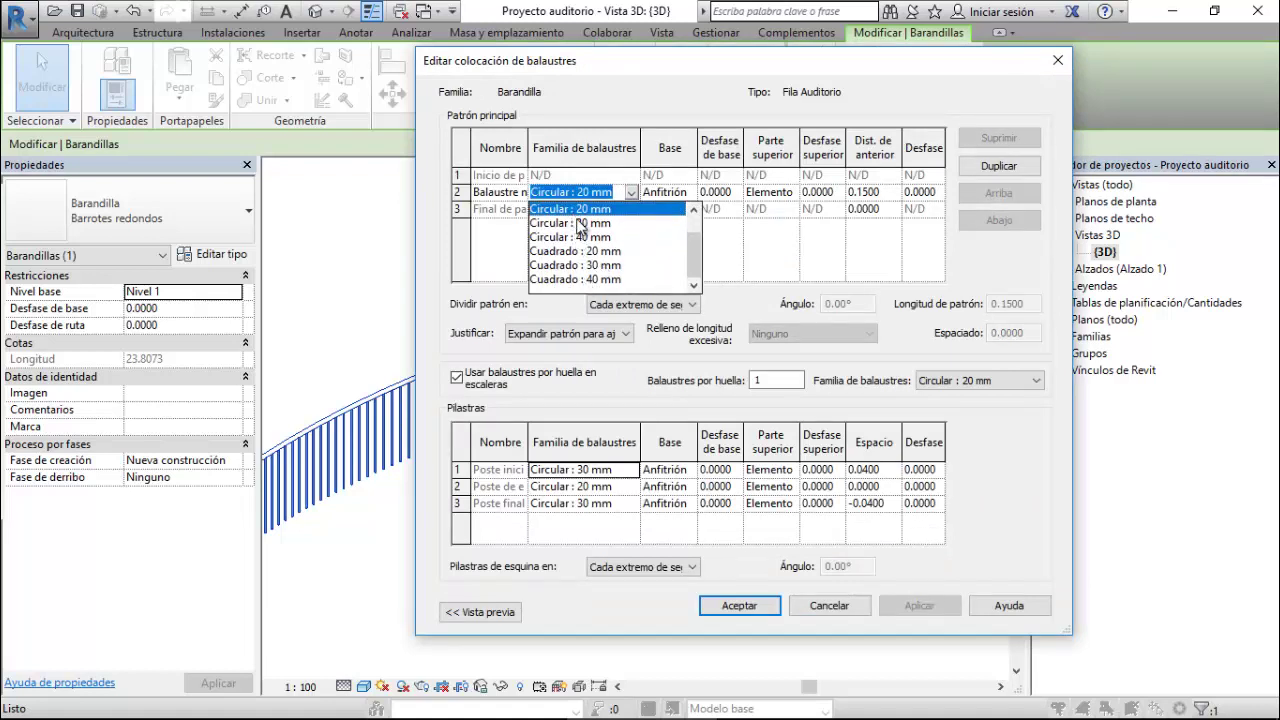
scroll(584, 262, "up", 1)
scroll(583, 255, "up", 1)
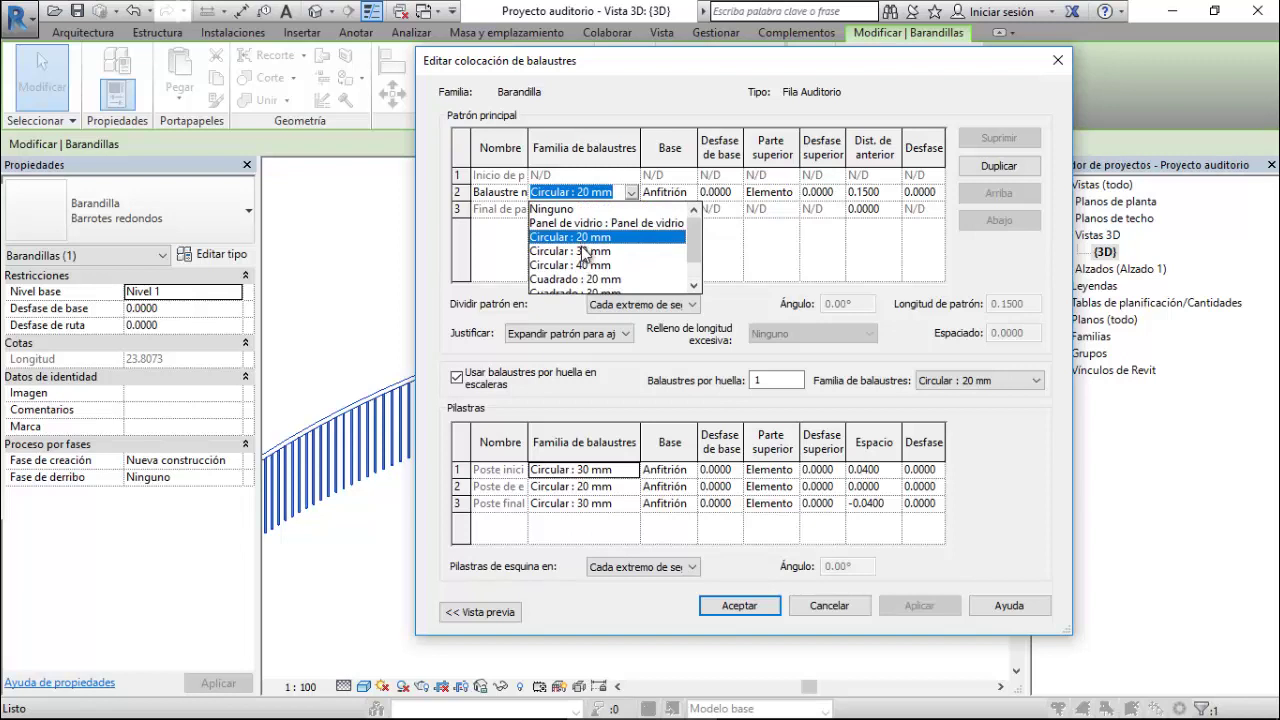
scroll(584, 253, "down", 2)
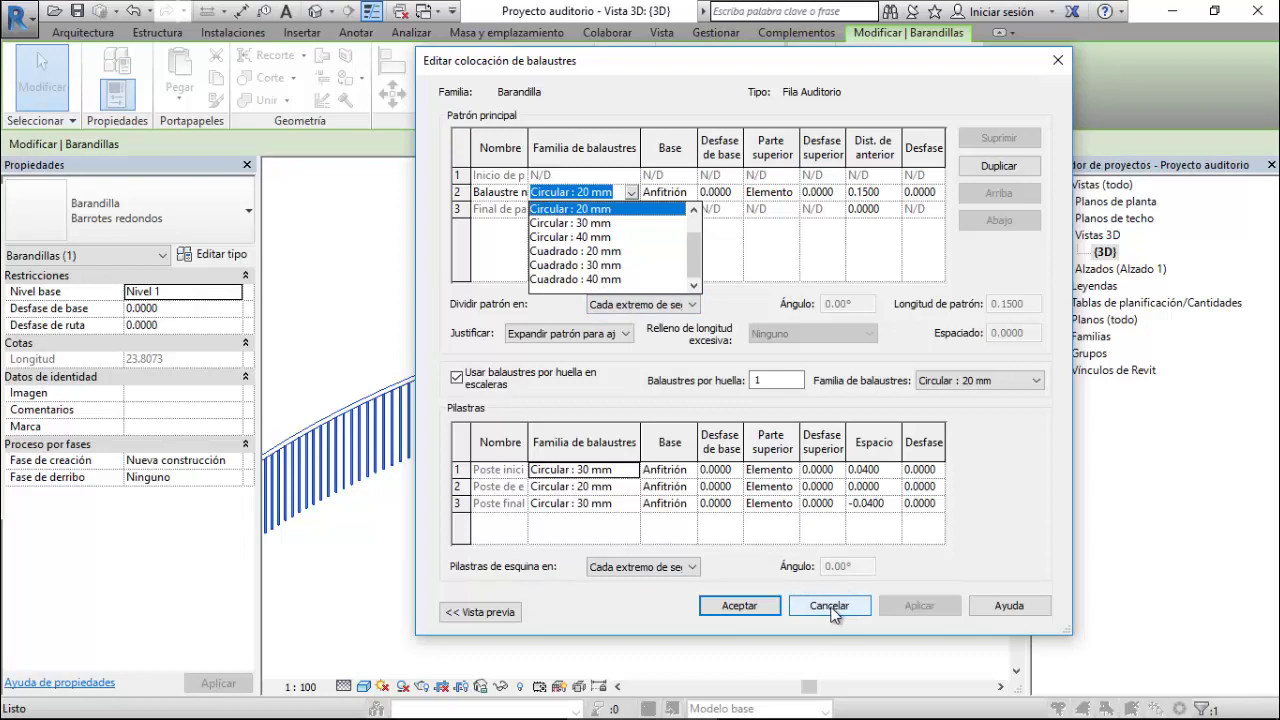
left_click(743, 606)
left_click(743, 606)
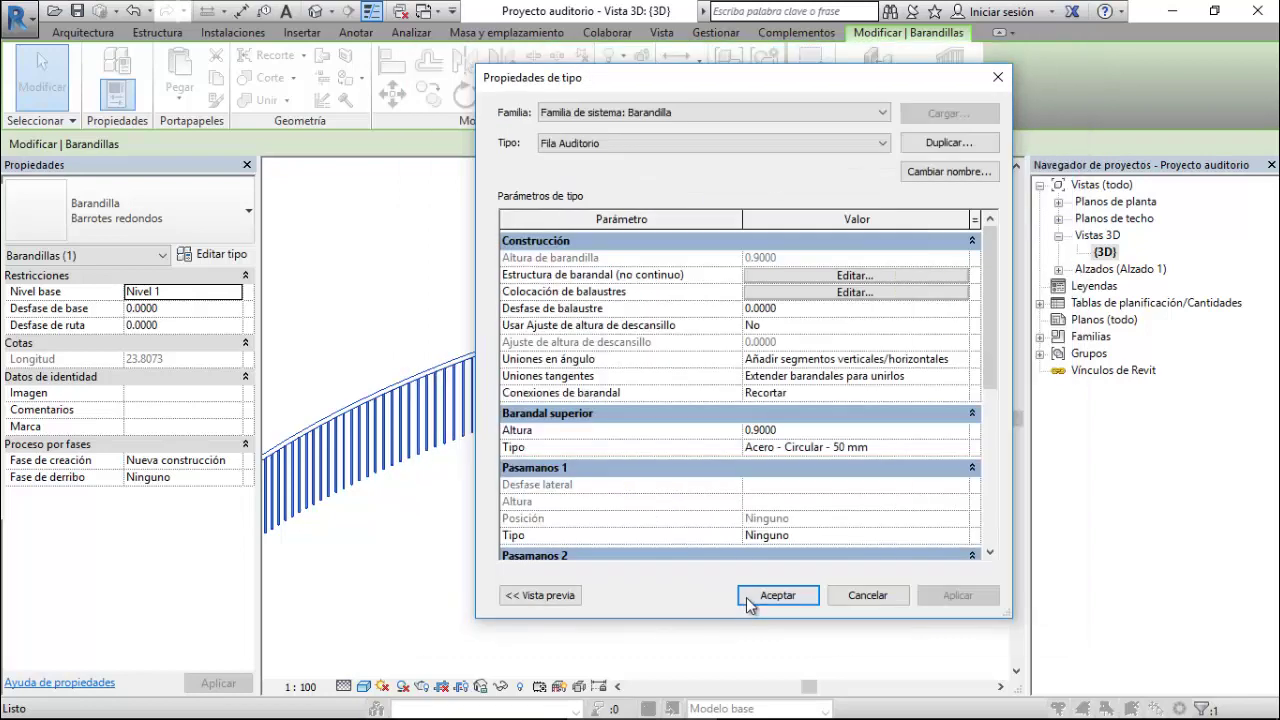
left_click(748, 598)
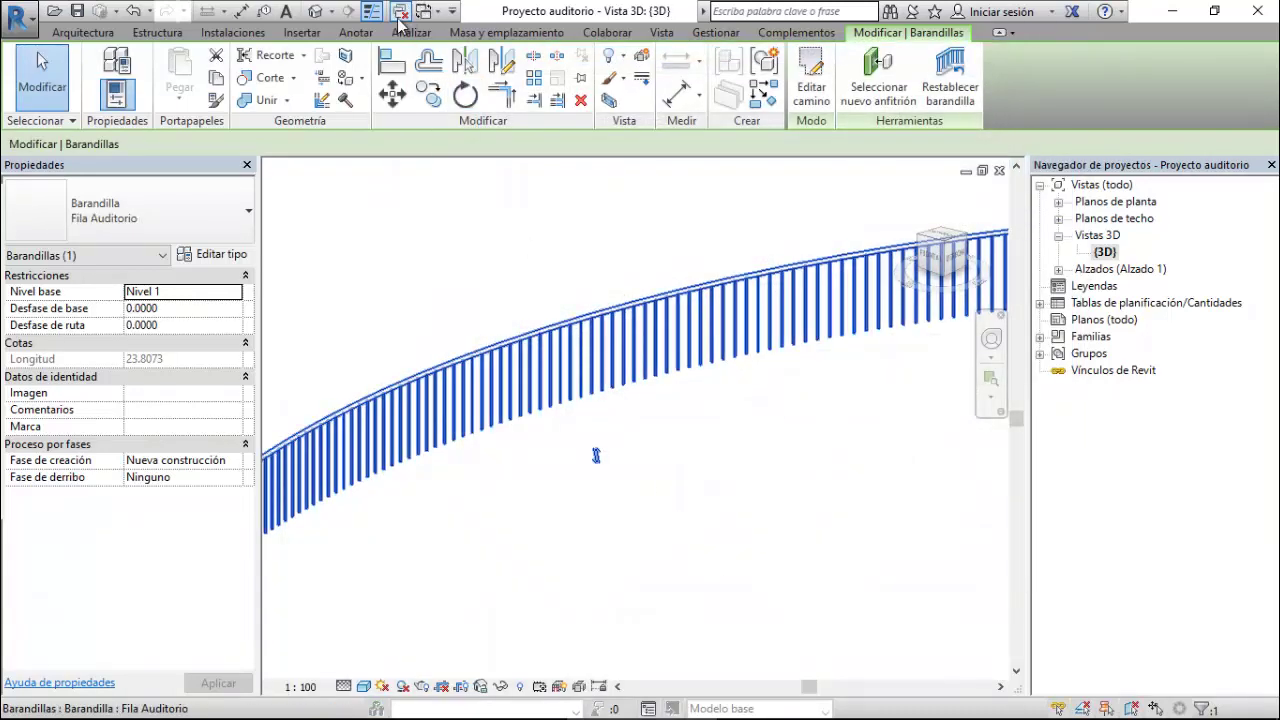
- Show the Recent Files start page from View > User Interface
left_click(426, 11)
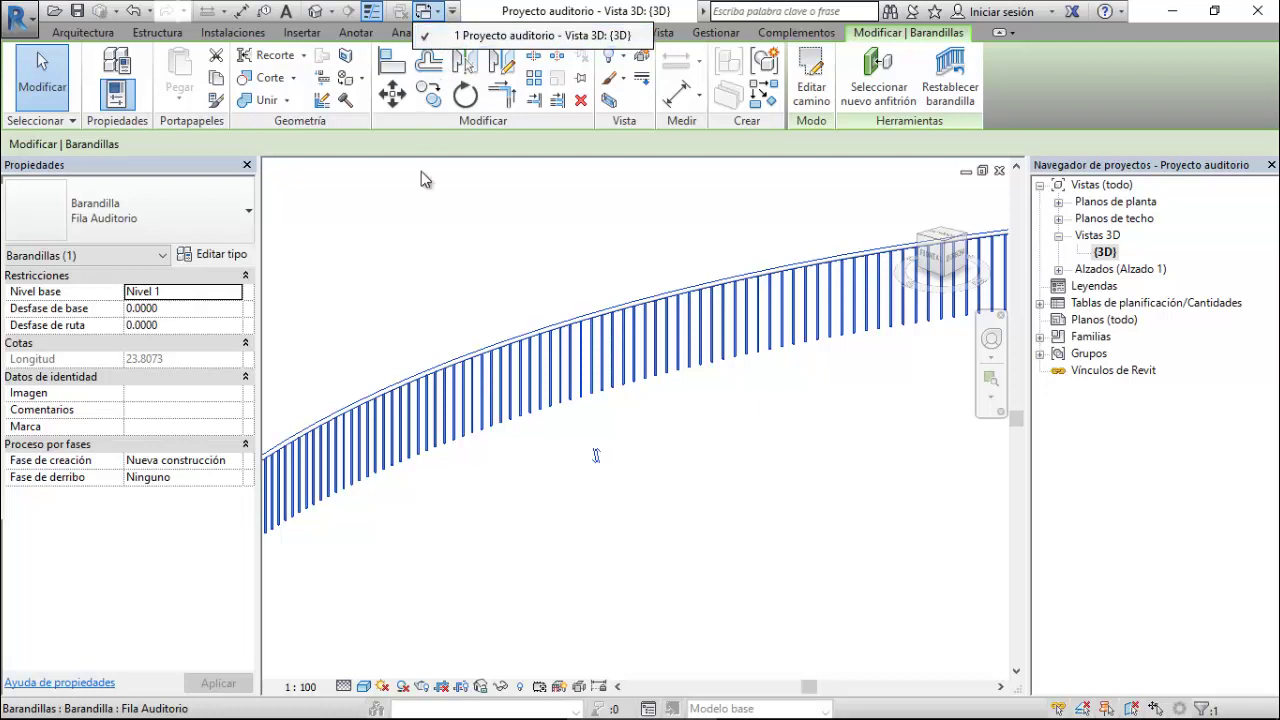
left_click(420, 228)
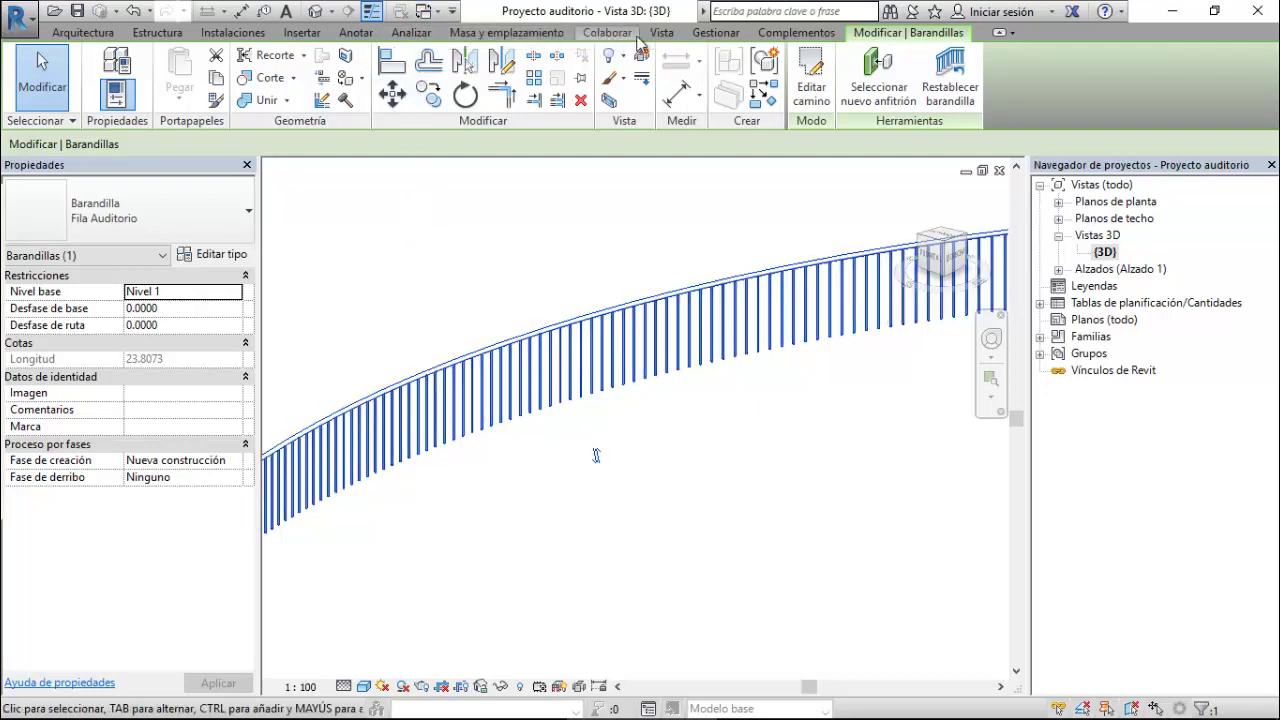
left_click(661, 34)
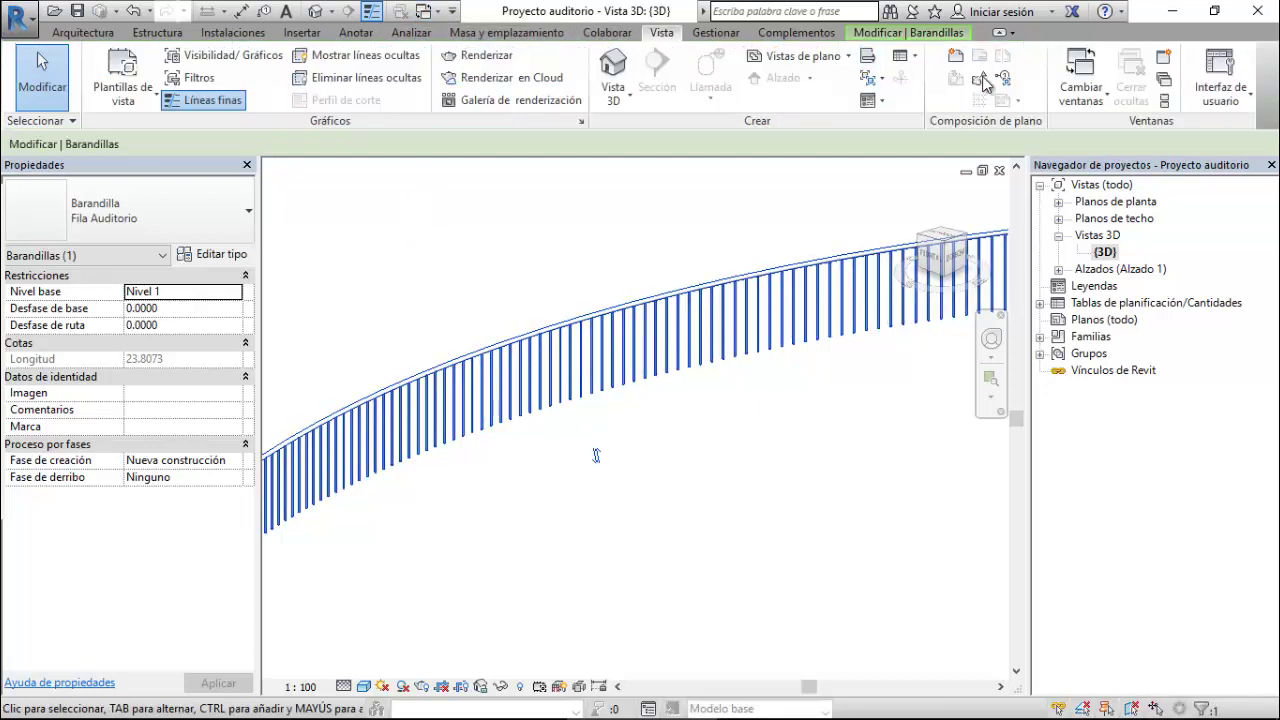
left_click(1224, 90)
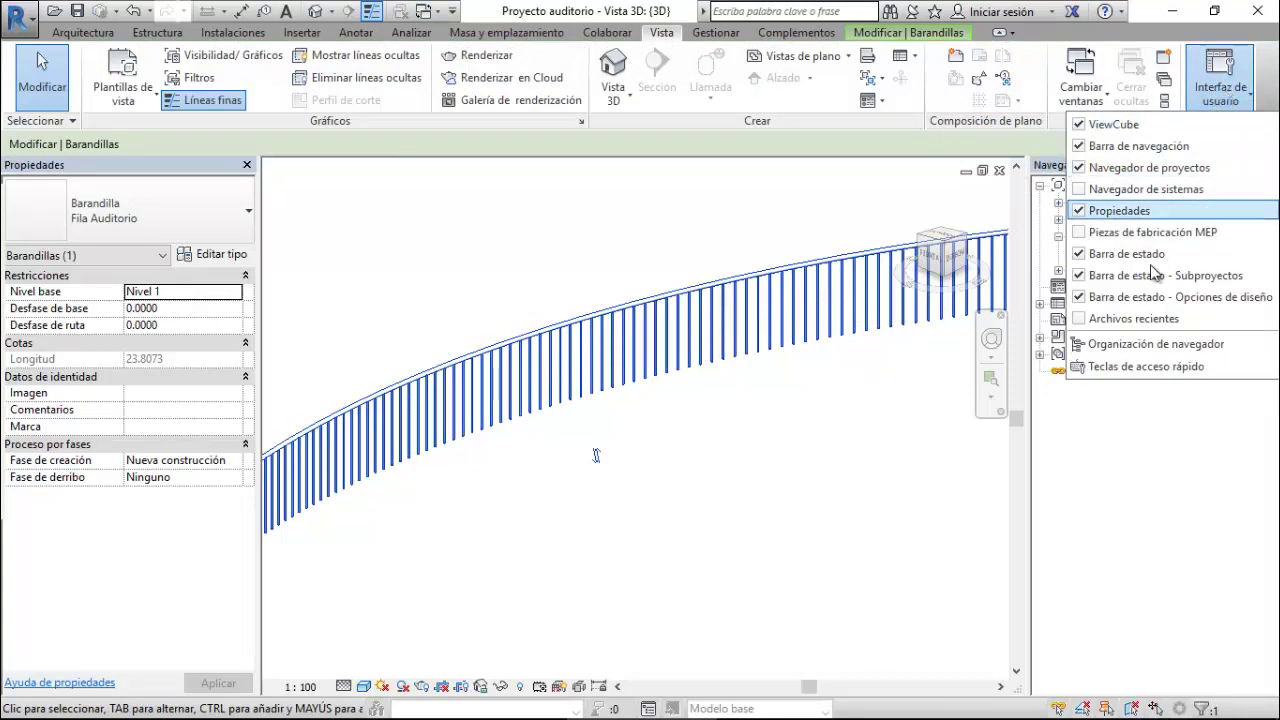
left_click(1155, 320)
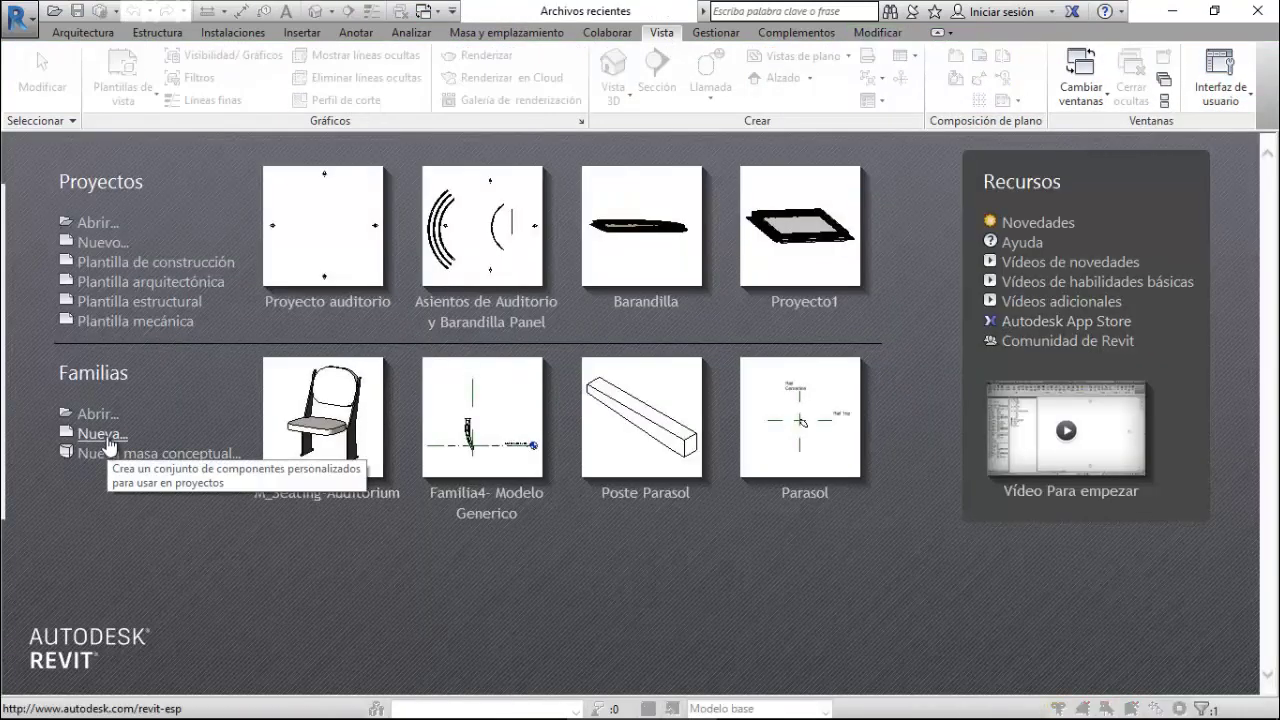
- Open M_Seating-Auditorium.rfa from the class's Familias 2 folder
left_click(112, 414)
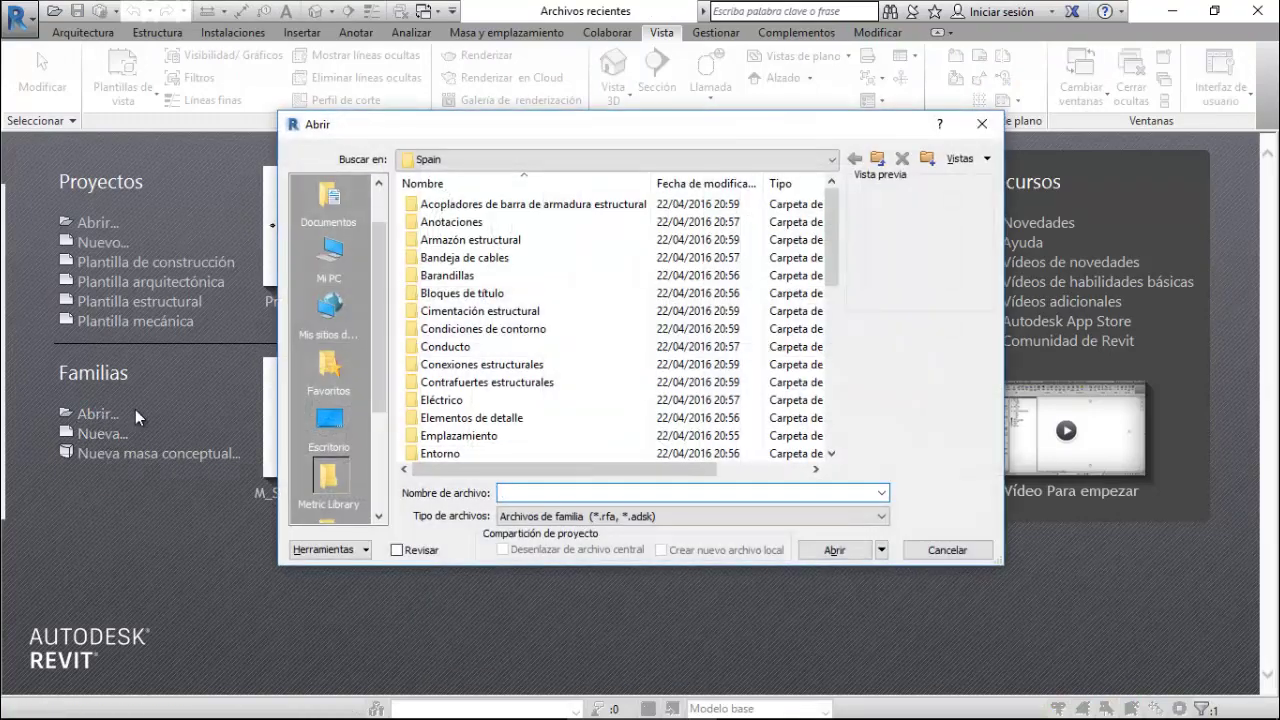
scroll(500, 357, "down", 1)
scroll(504, 362, "down", 2)
scroll(504, 362, "down", 2)
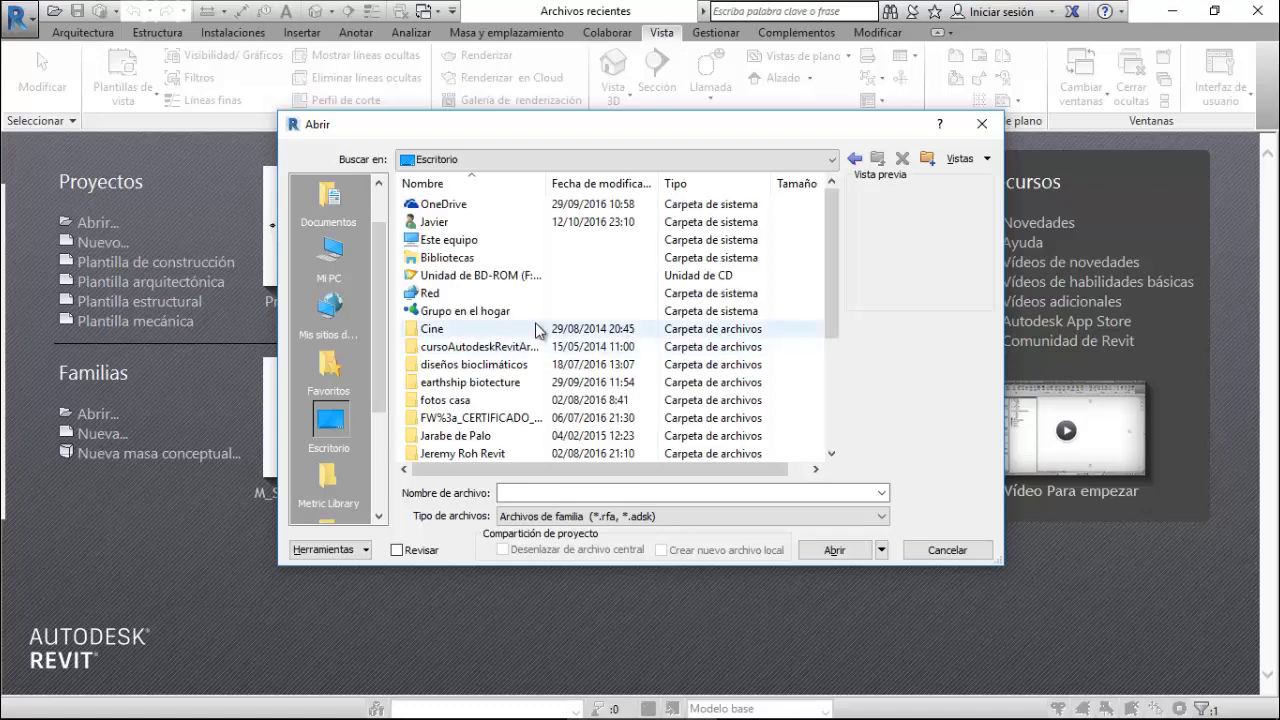
scroll(530, 330, "down", 3)
scroll(515, 370, "down", 1)
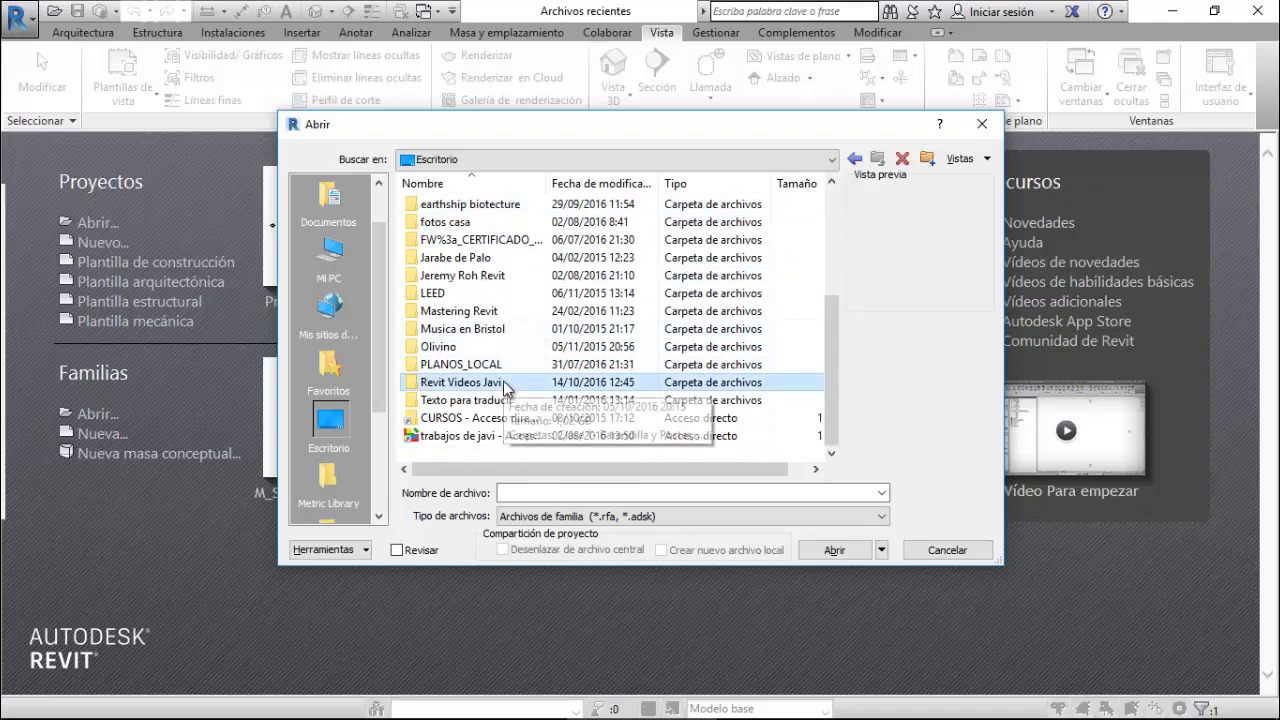
double_click(504, 386)
double_click(500, 222)
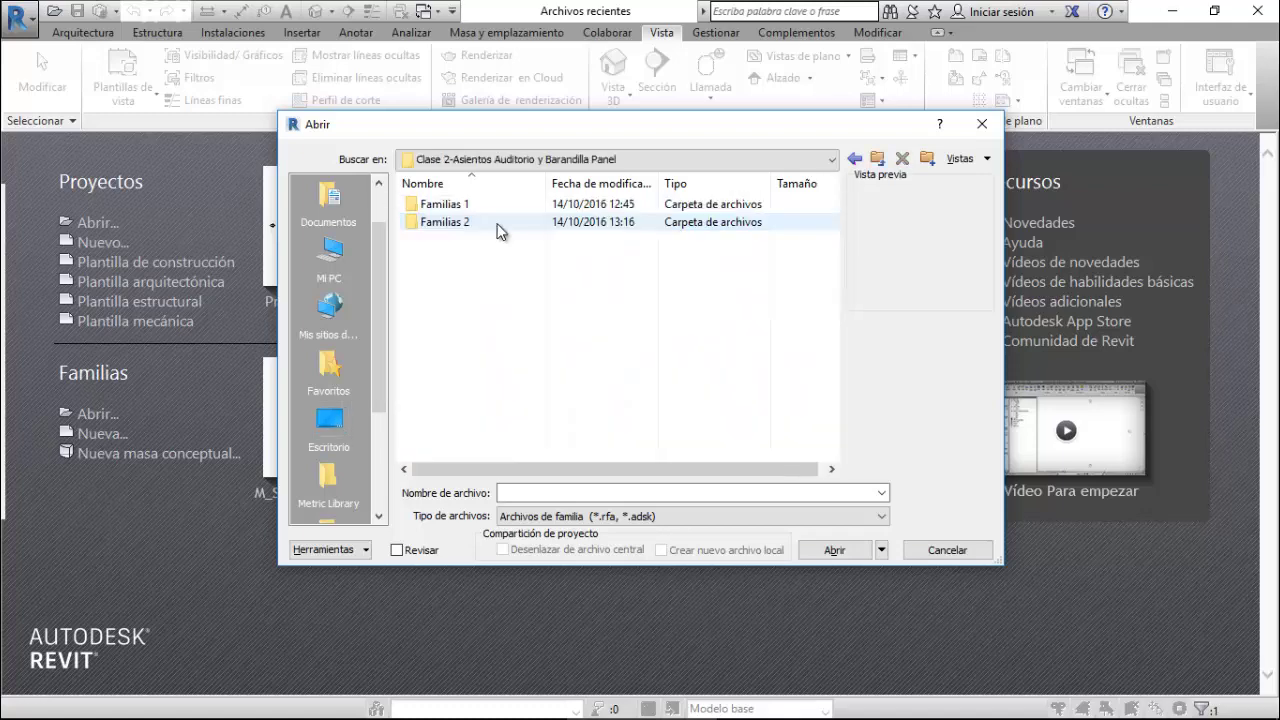
double_click(490, 228)
left_click(488, 207)
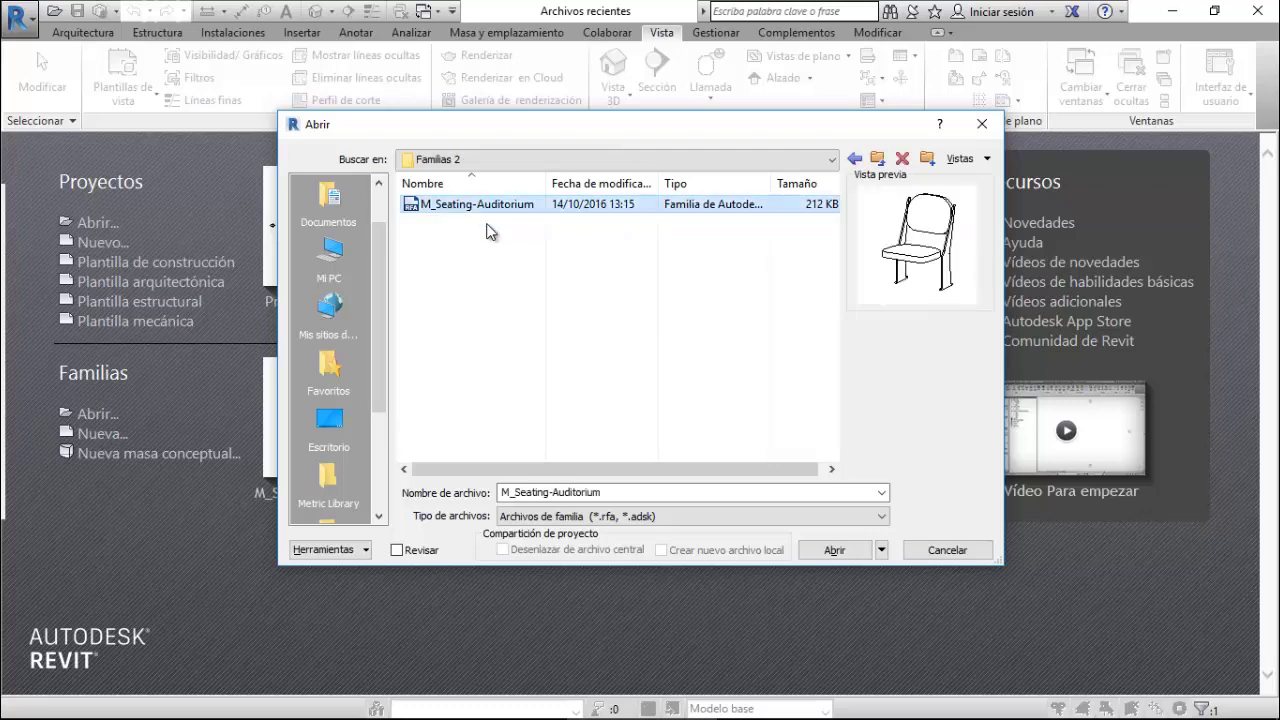
left_click(836, 549)
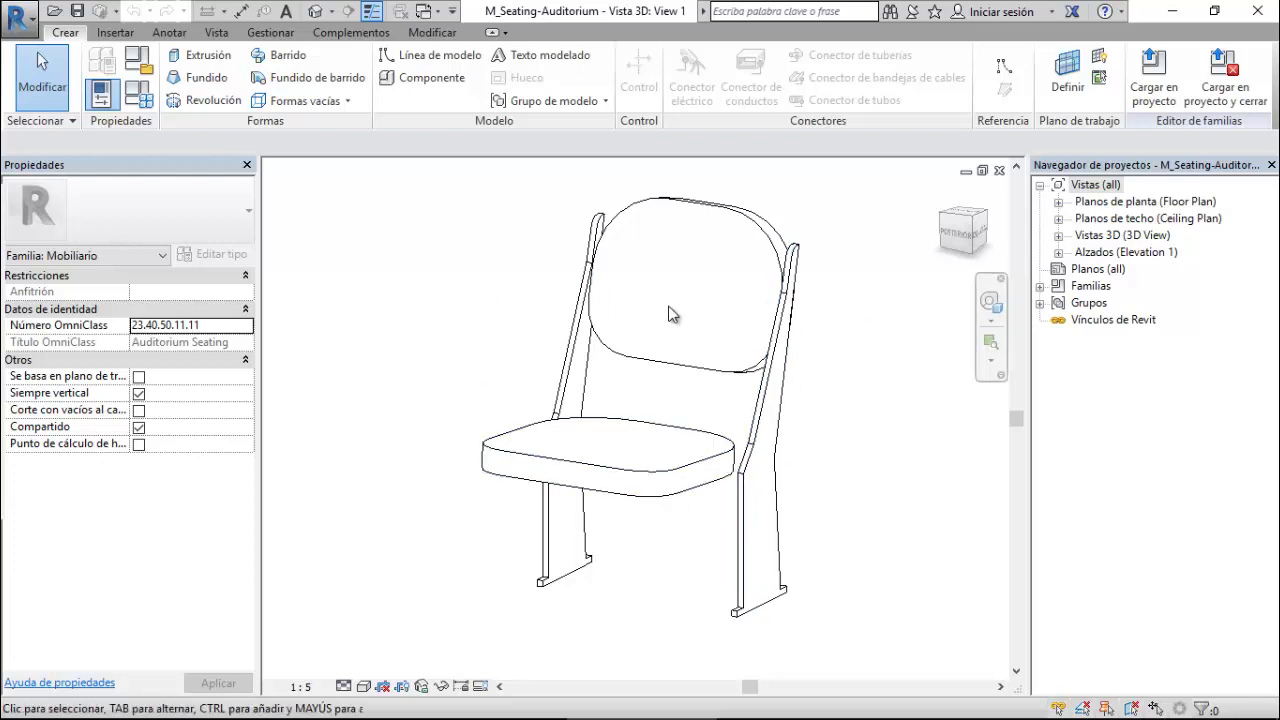
- Load the M_Seating-Auditorium chair family into Proyecto auditorio, cancelling chair placement
left_click(440, 13)
left_click(440, 13)
left_click(1153, 97)
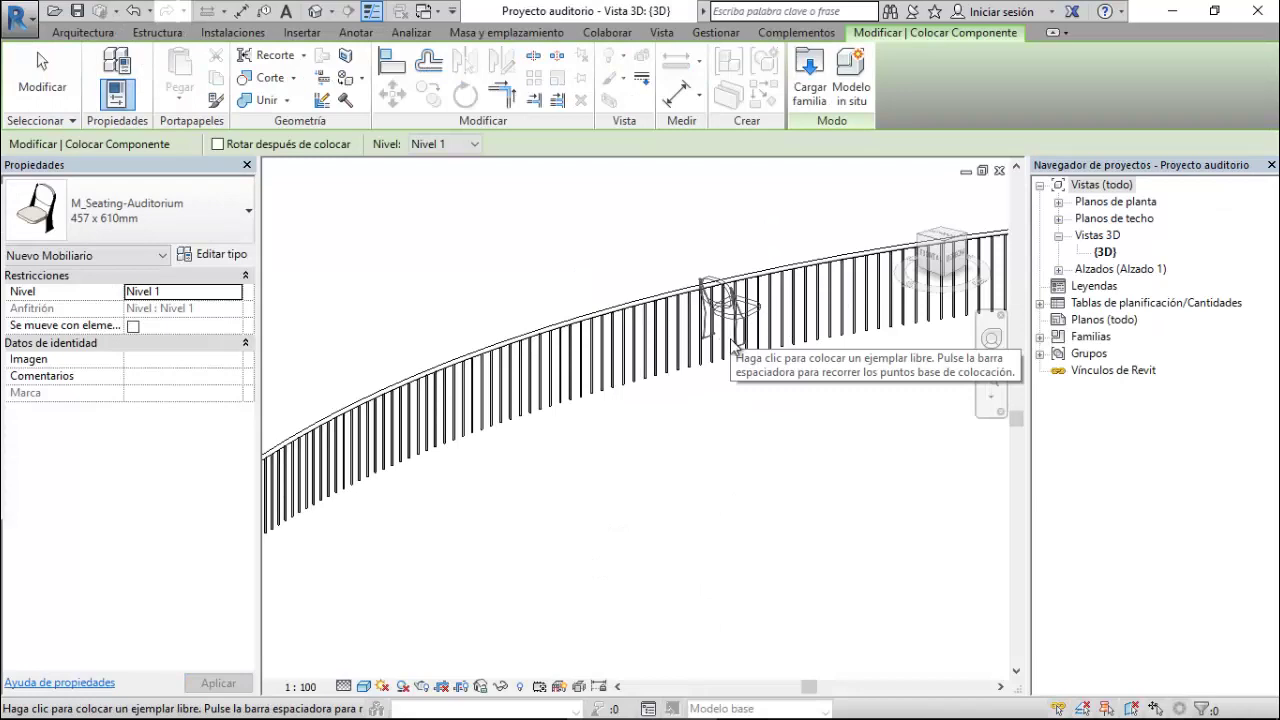
key("Escape")
key("Escape")
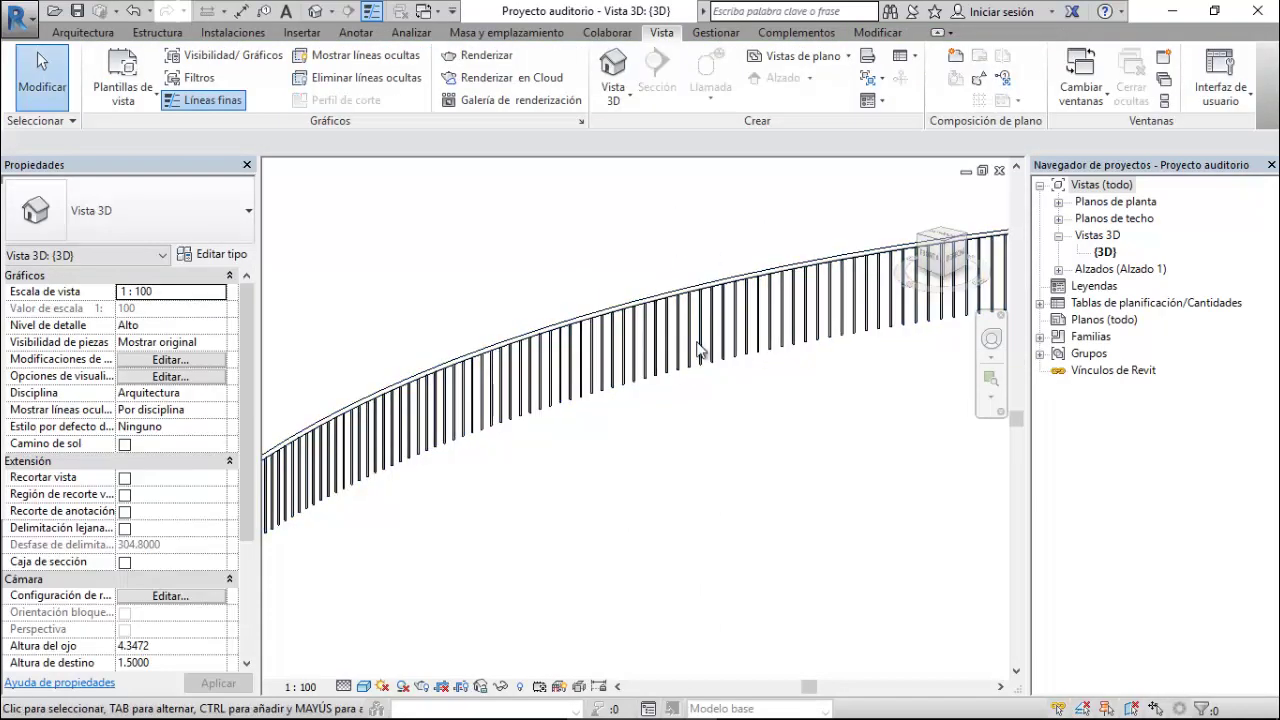
- Inspect the curved railing's baluster placement settings and close them without changes
left_click(706, 335)
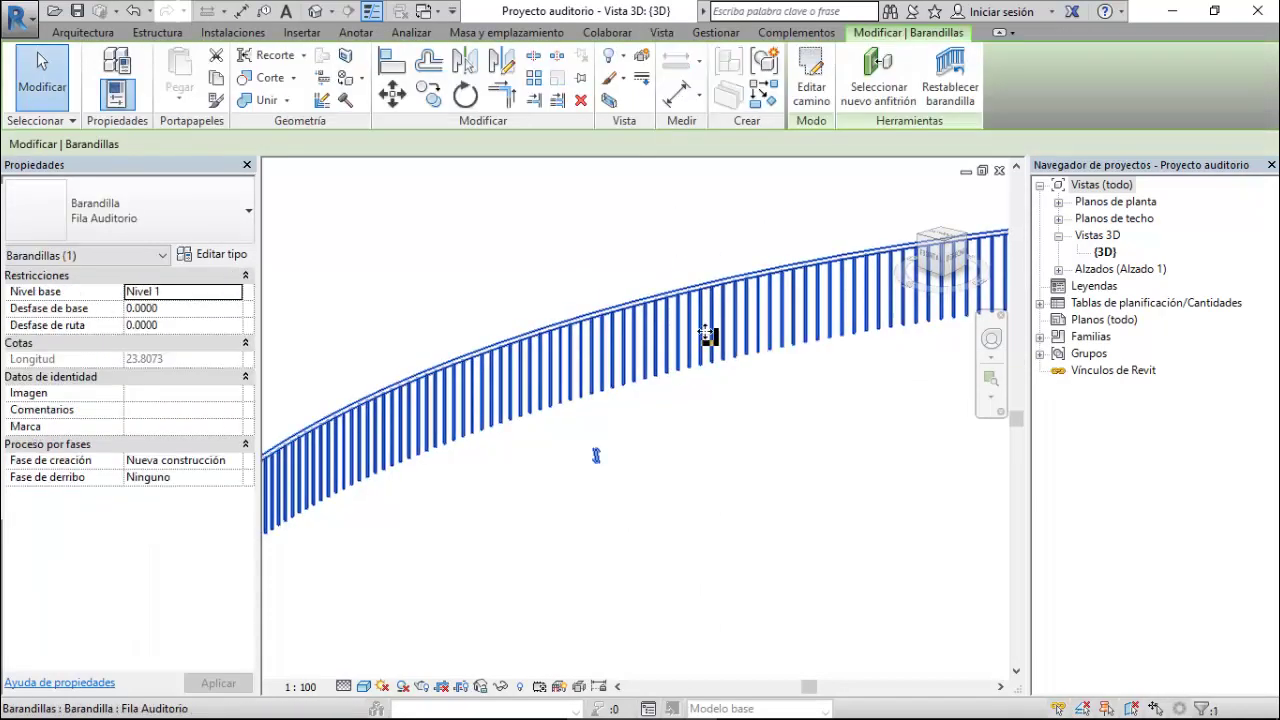
left_click(232, 254)
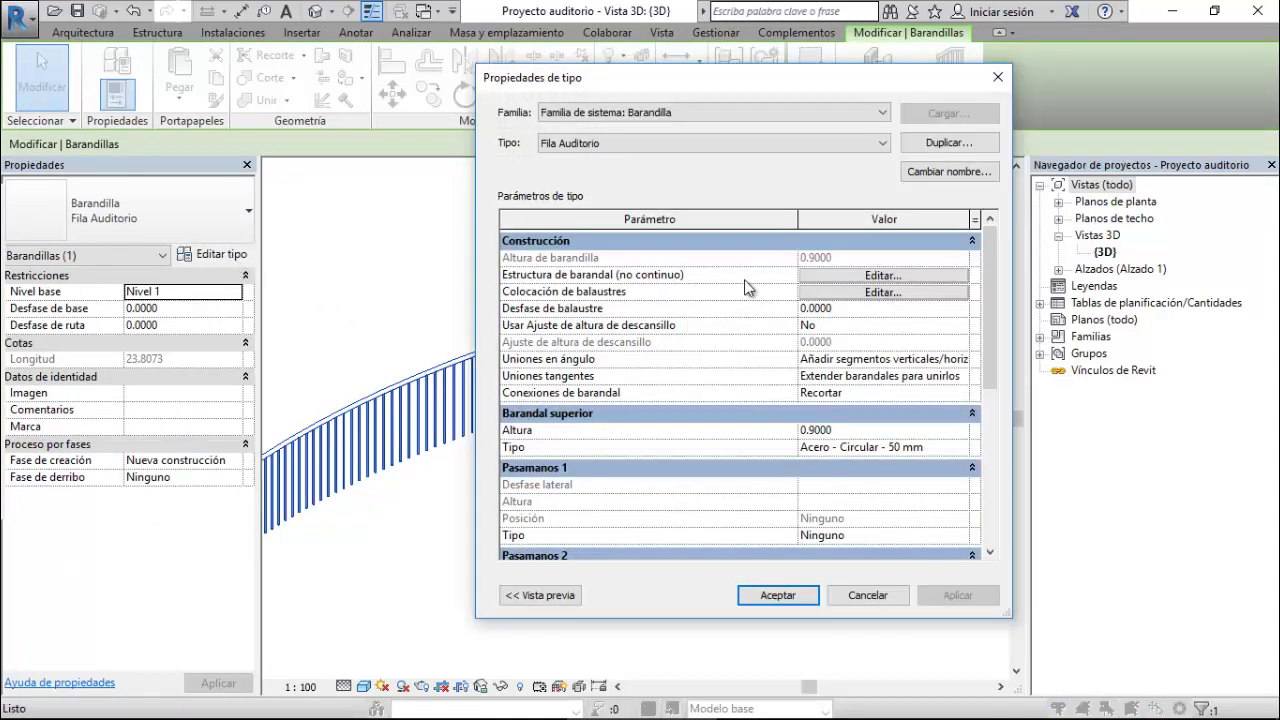
left_click(828, 293)
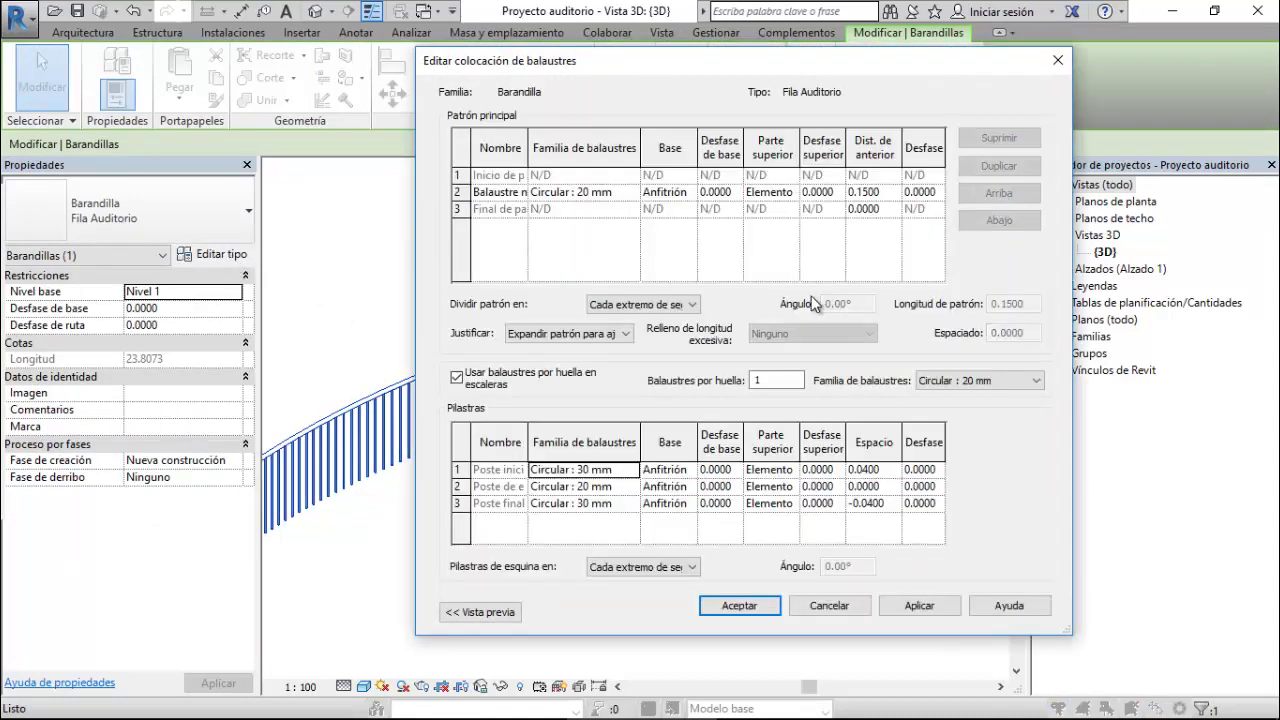
left_click(578, 192)
left_click(630, 192)
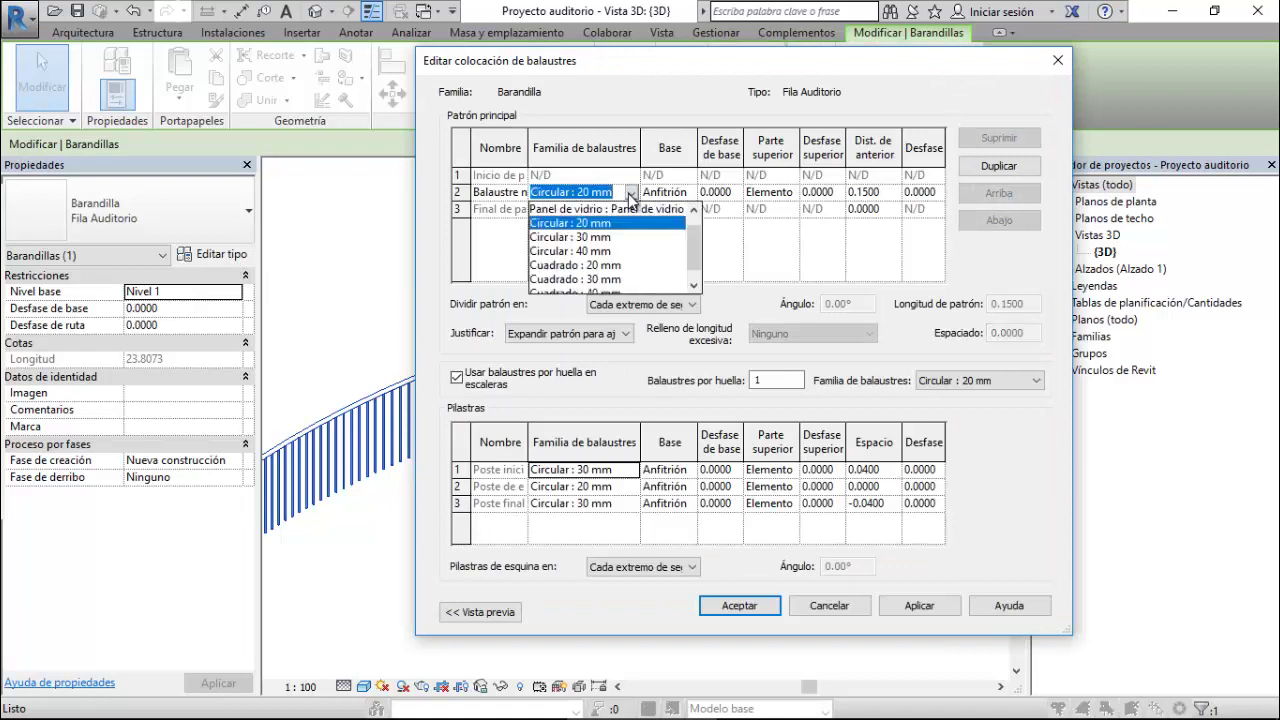
scroll(630, 250, "up", 1)
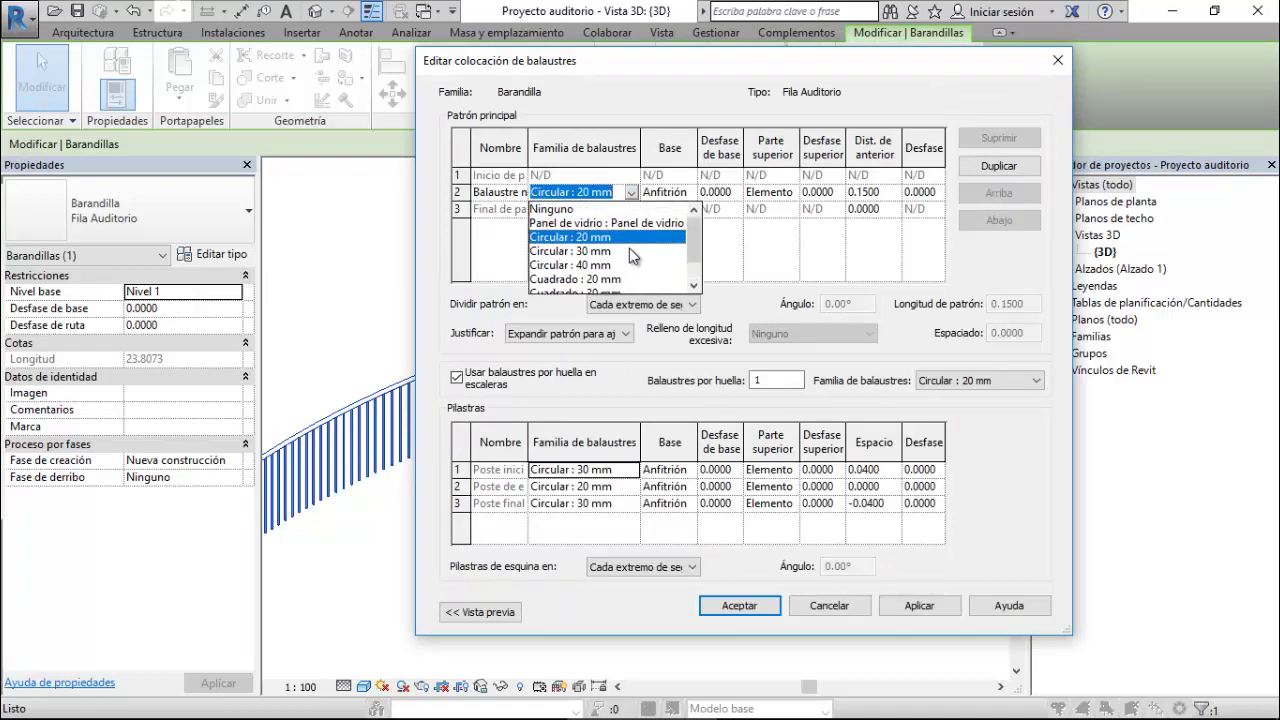
left_click(861, 606)
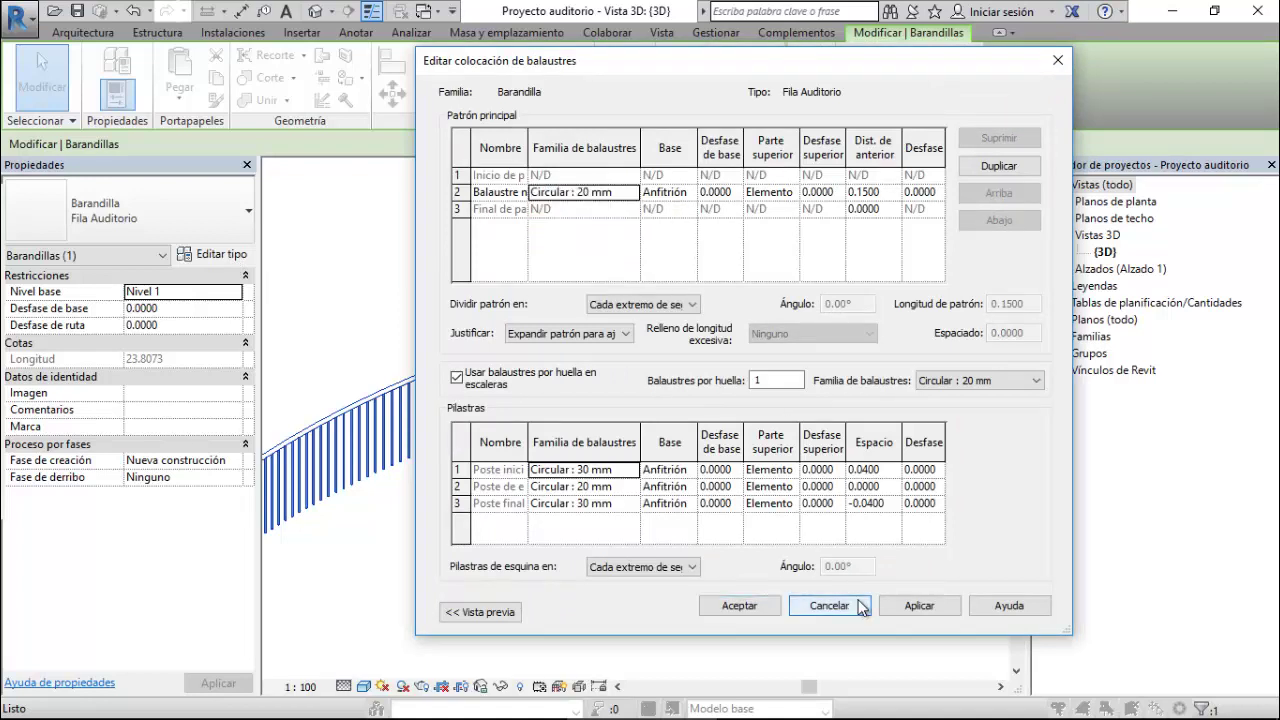
left_click(856, 601)
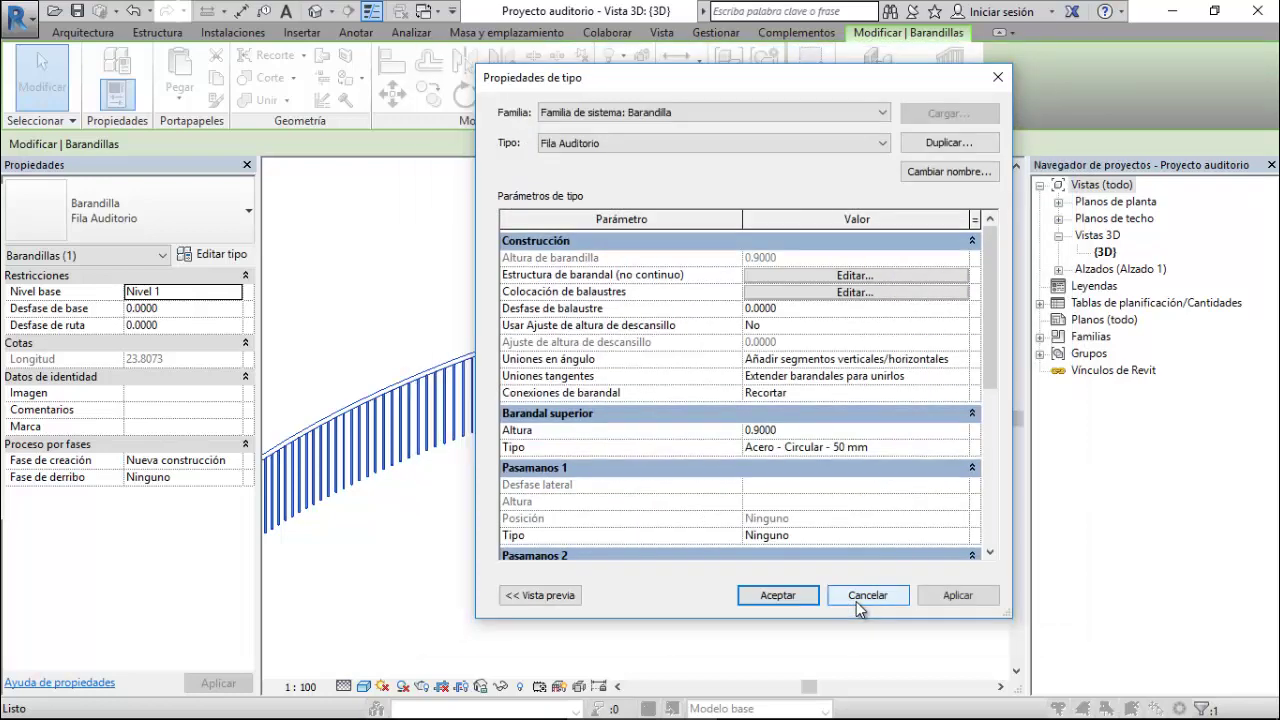
left_click(806, 600)
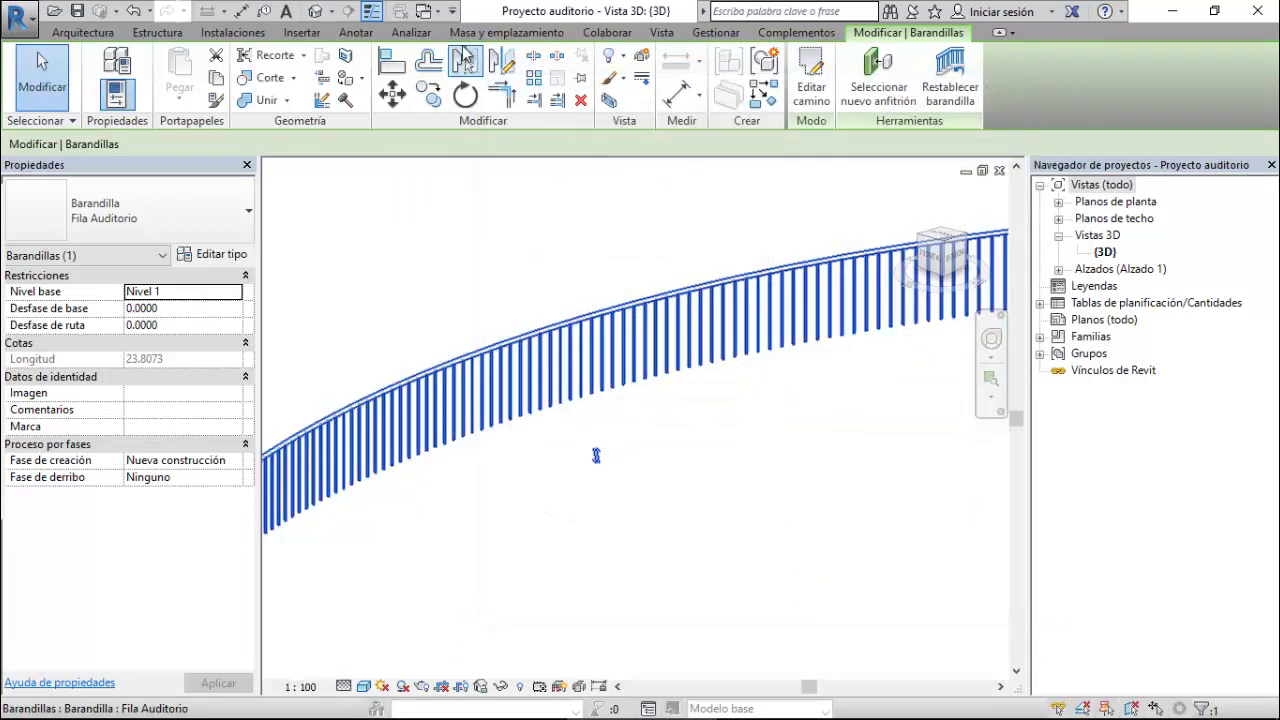
left_click(437, 12)
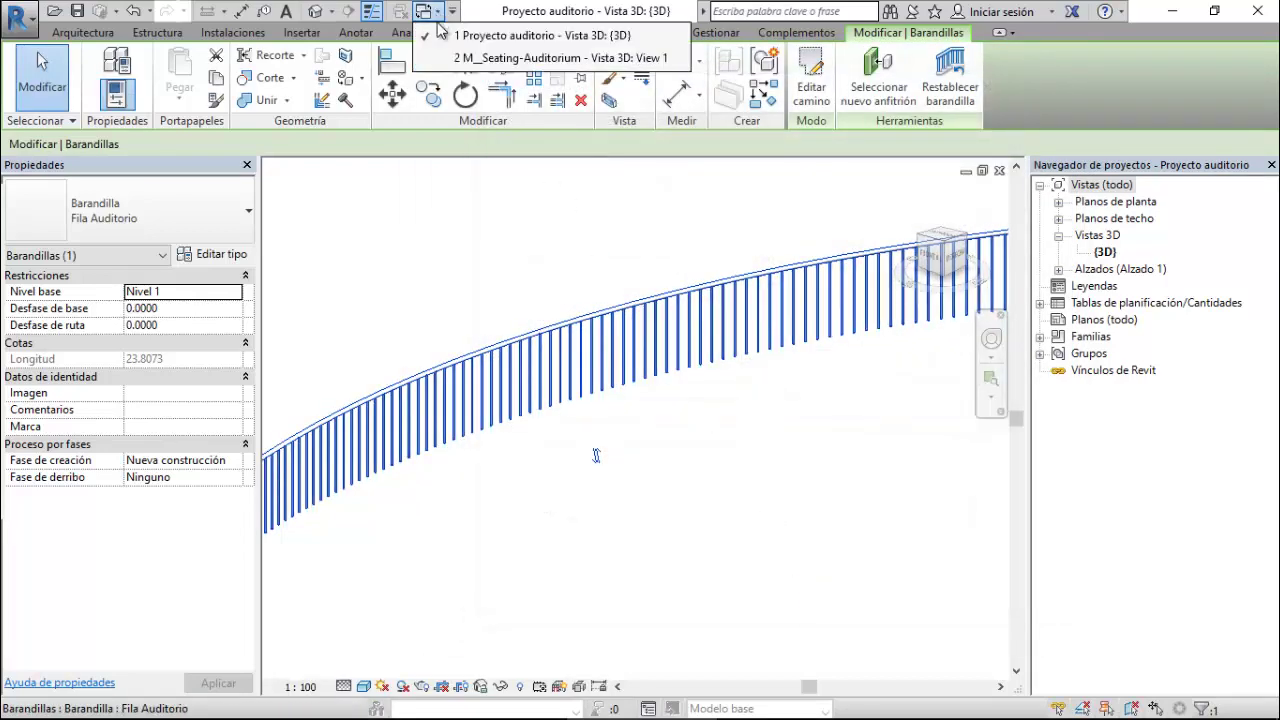
- In the M_Seating-Auditorium family, set Family Category to Modelos genéricos instead of Mobiliario
left_click(487, 59)
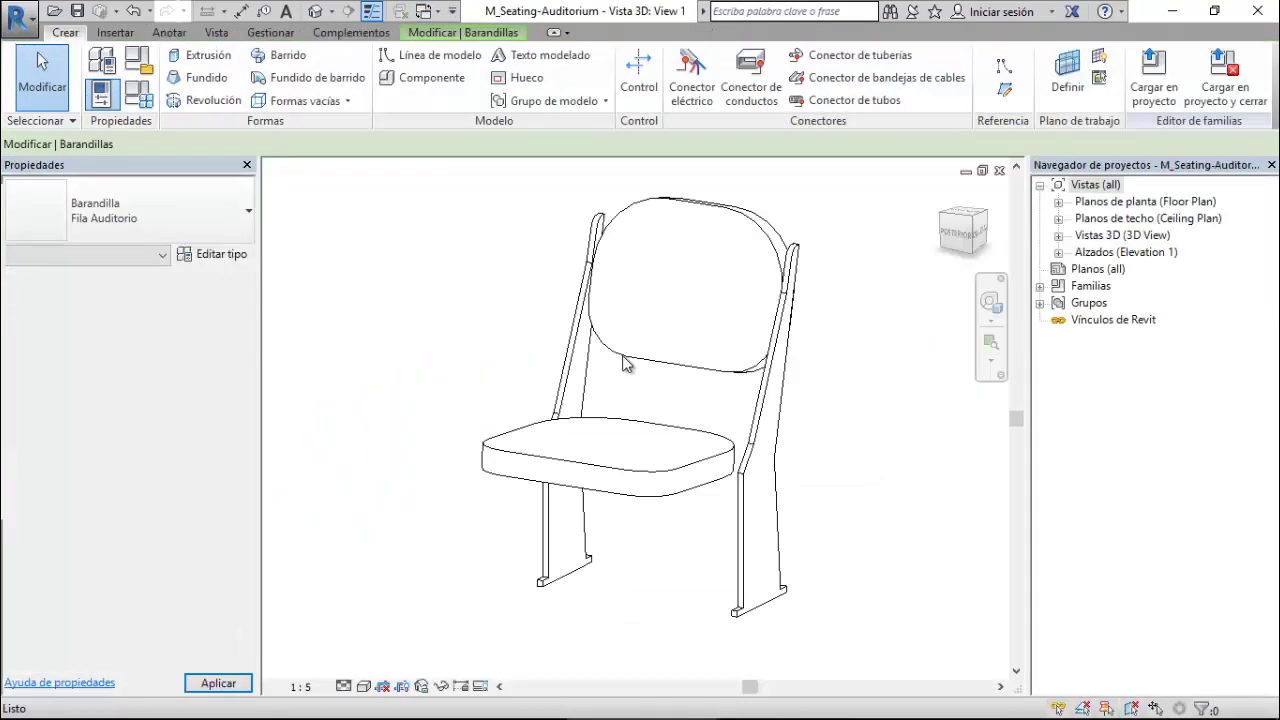
left_click(142, 62)
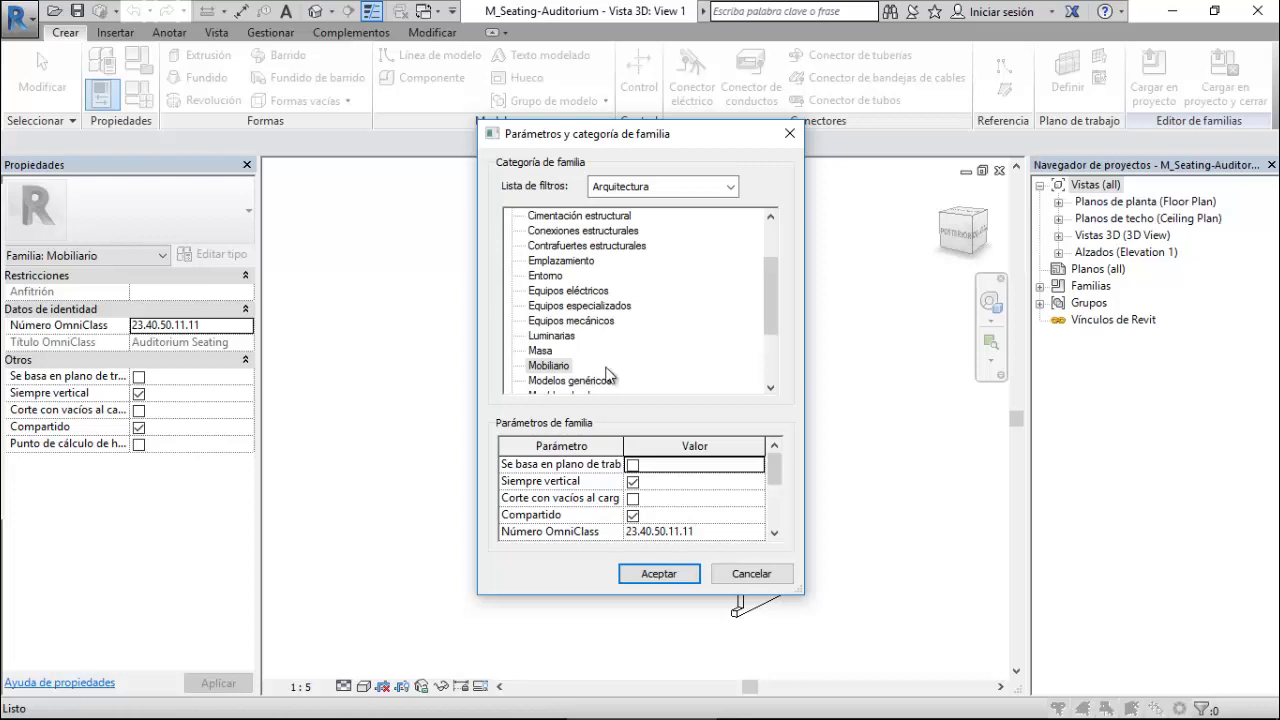
scroll(704, 324, "down", 1)
scroll(704, 324, "down", 1)
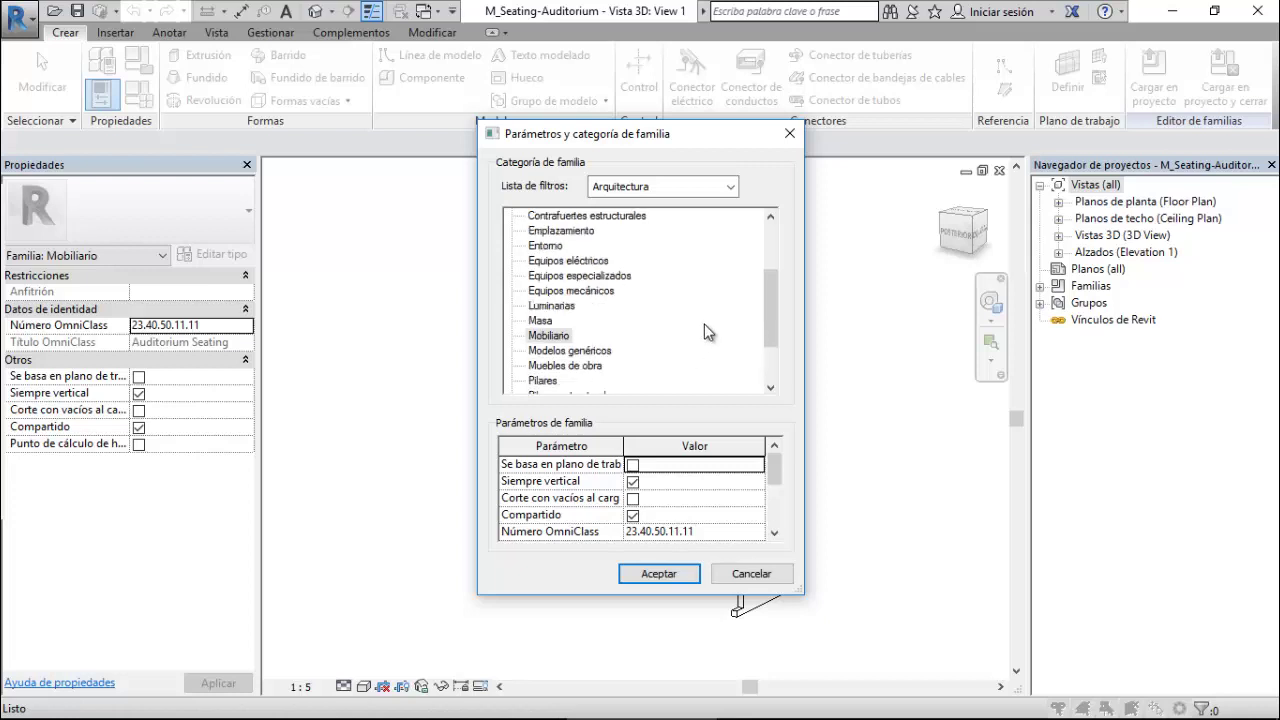
scroll(704, 324, "down", 1)
scroll(704, 324, "down", 1)
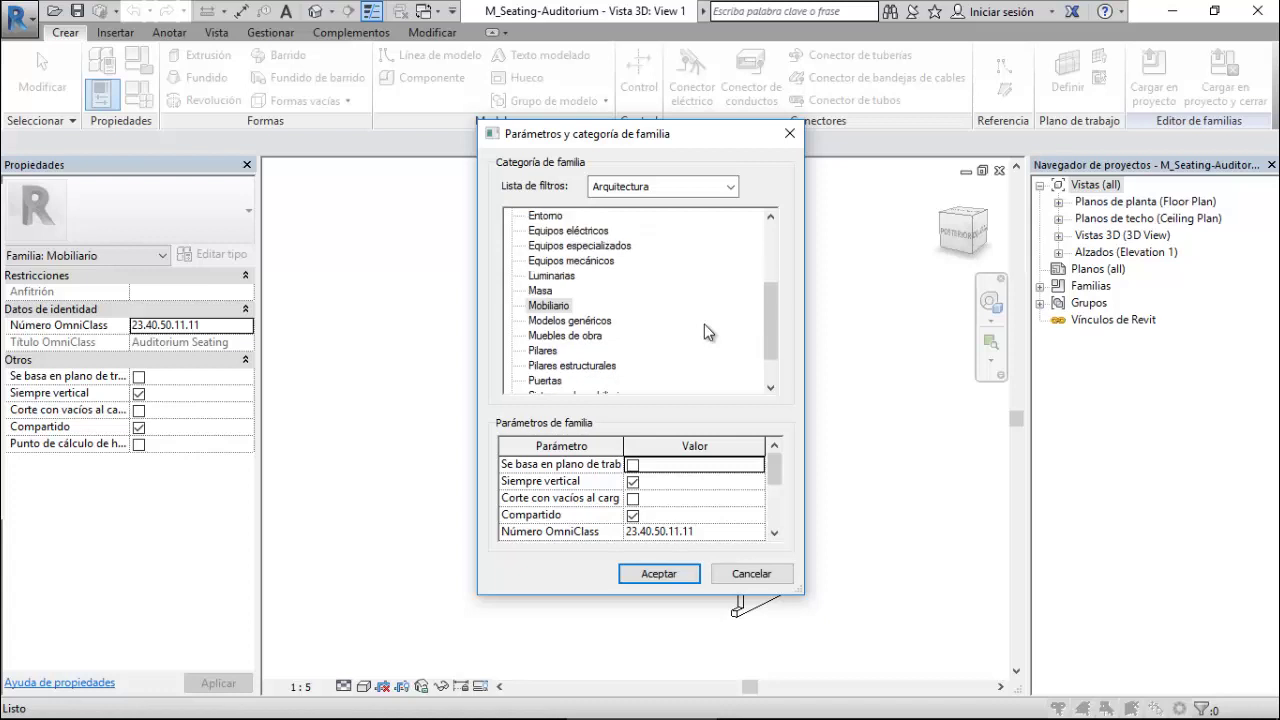
scroll(704, 324, "down", 1)
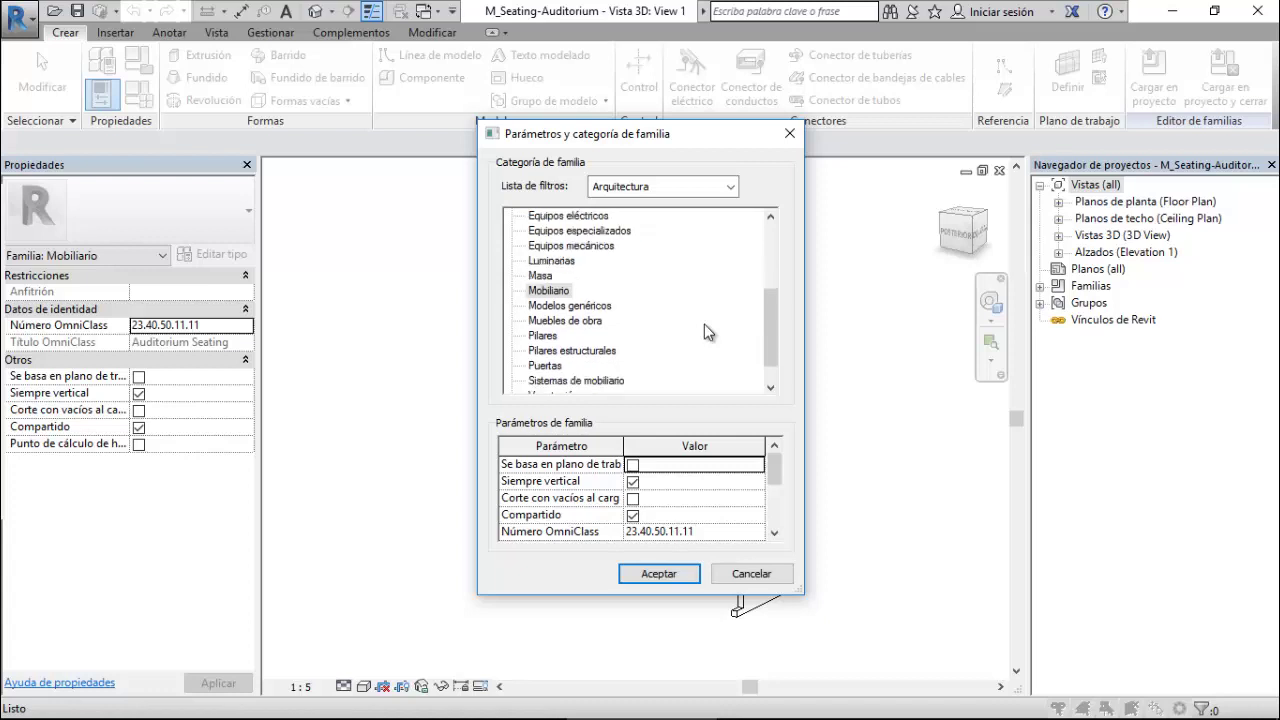
scroll(704, 324, "down", 1)
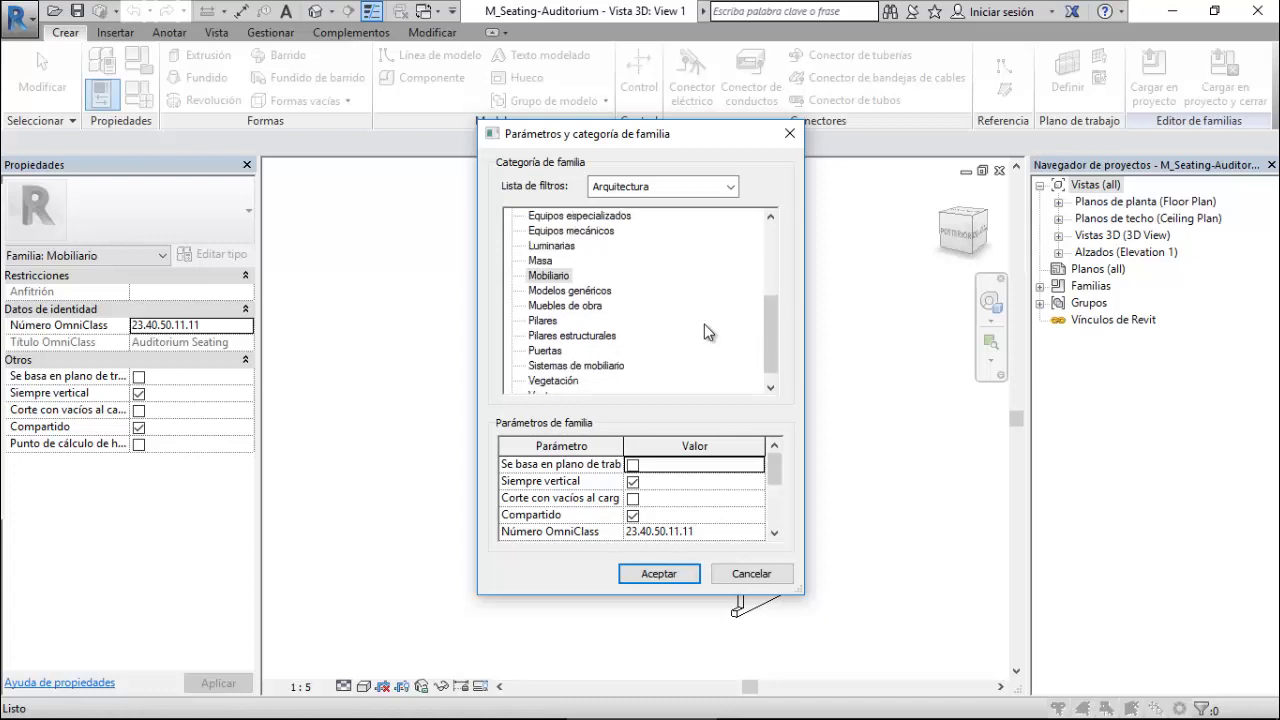
scroll(704, 324, "down", 1)
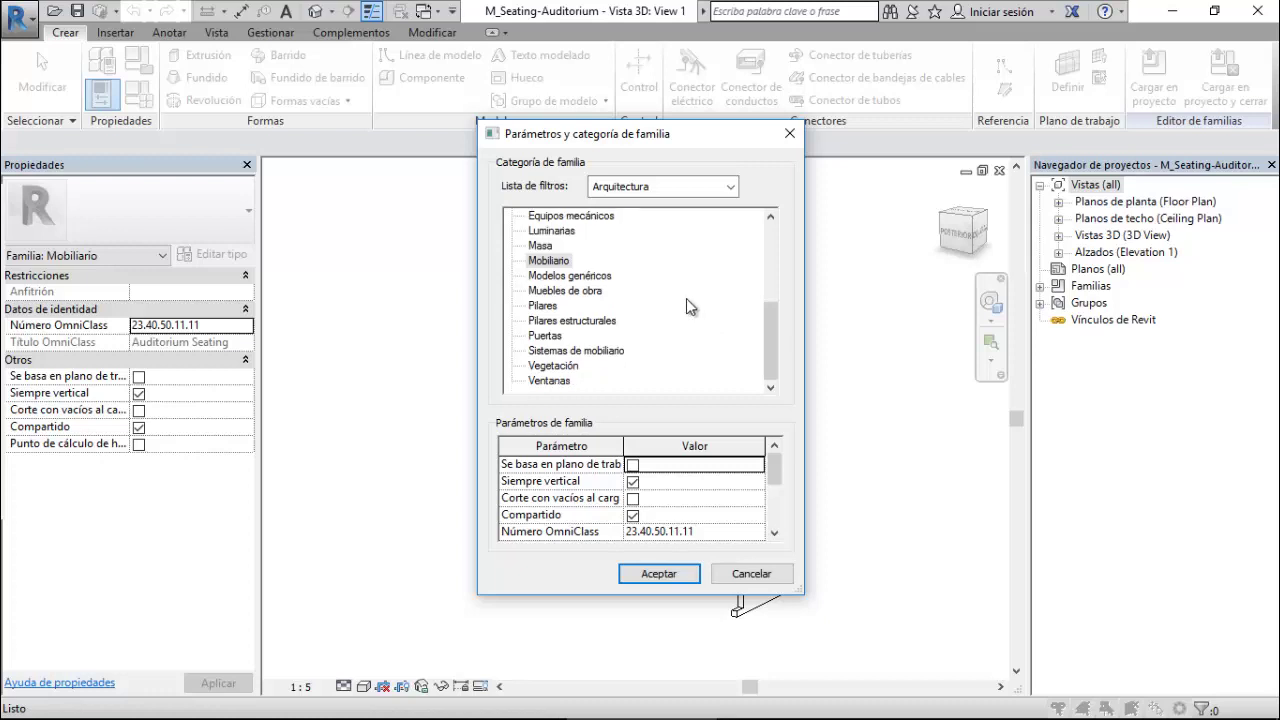
left_click(600, 277)
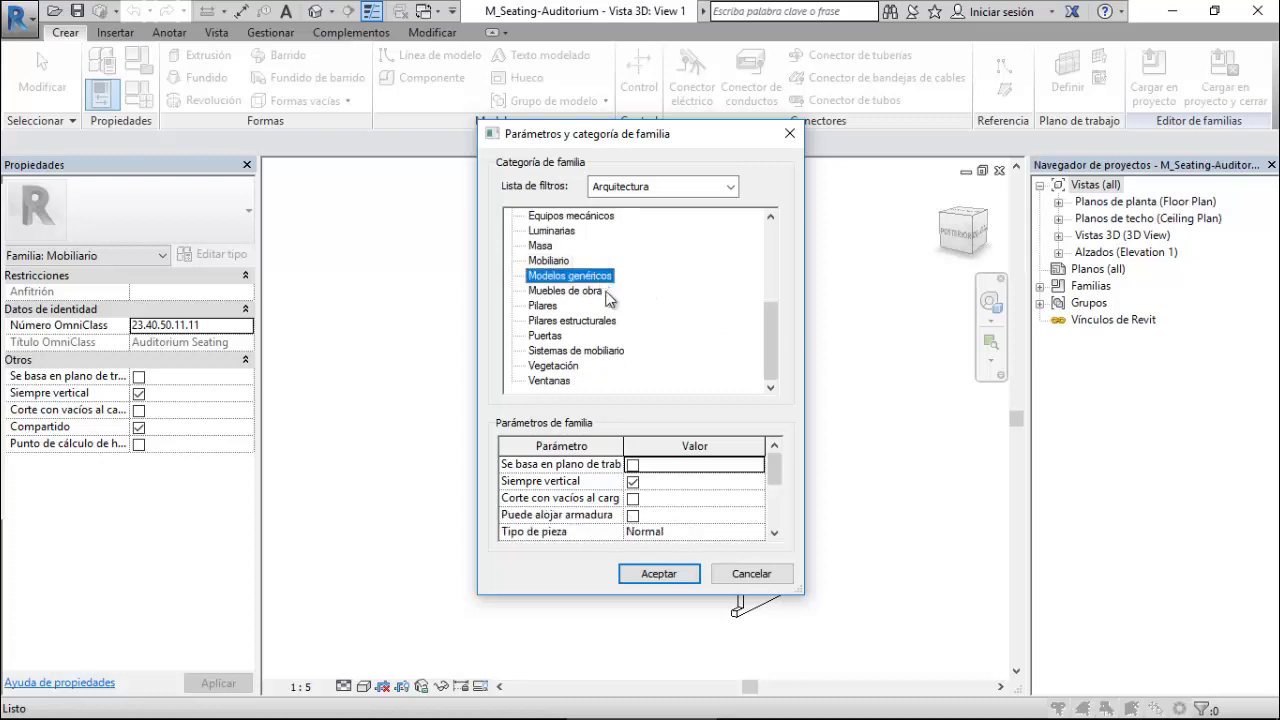
left_click(662, 576)
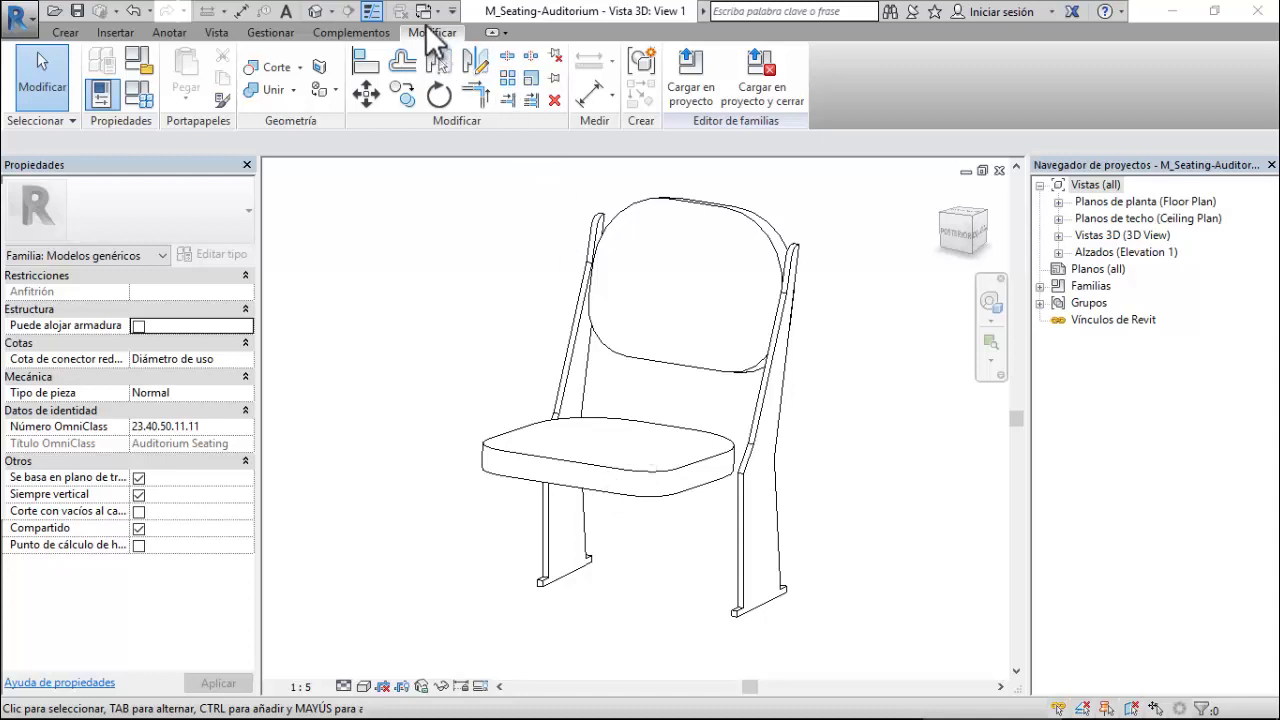
- From the recent files screen, create a new family from the Balaustre métrico-Poste template
left_click(220, 32)
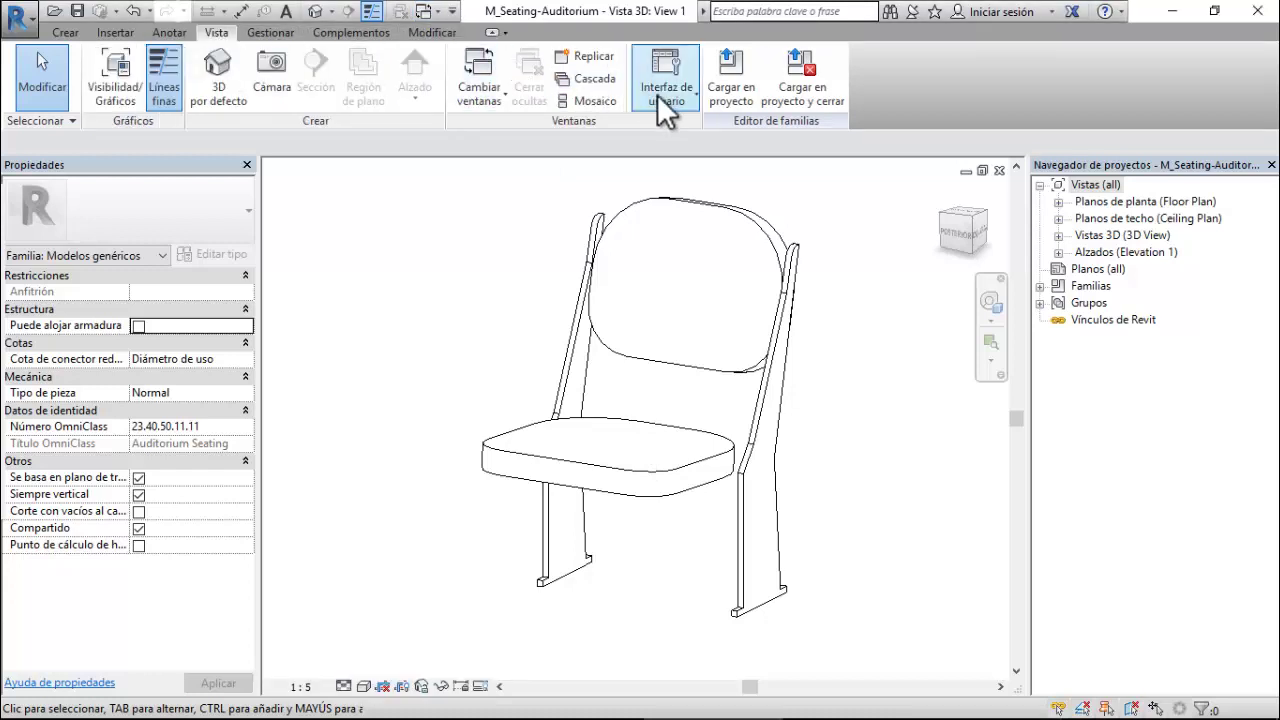
left_click(663, 94)
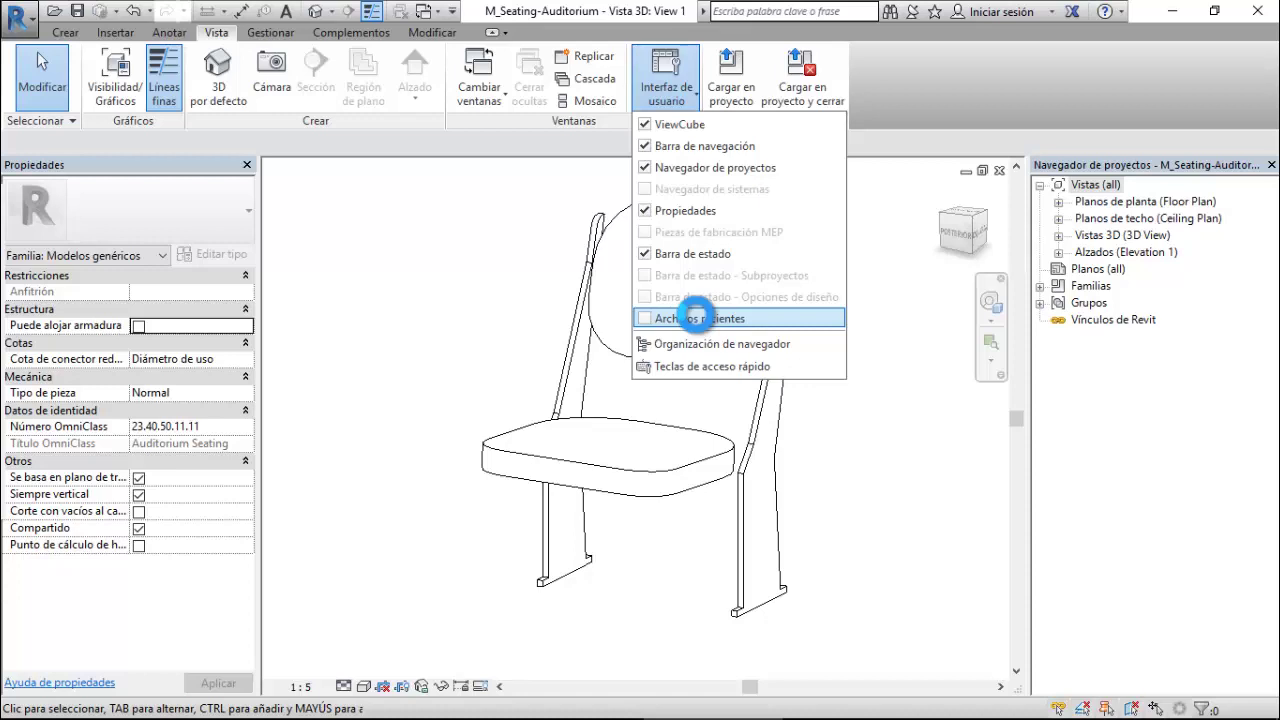
left_click(697, 318)
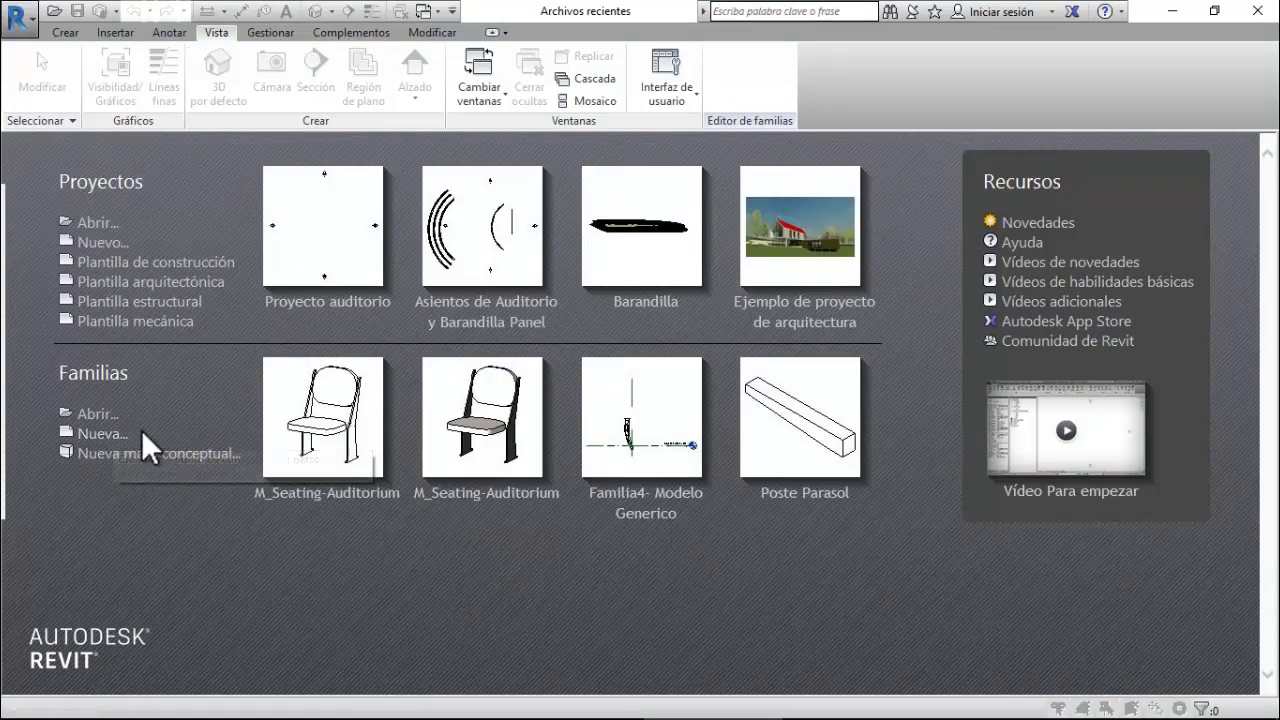
left_click(114, 438)
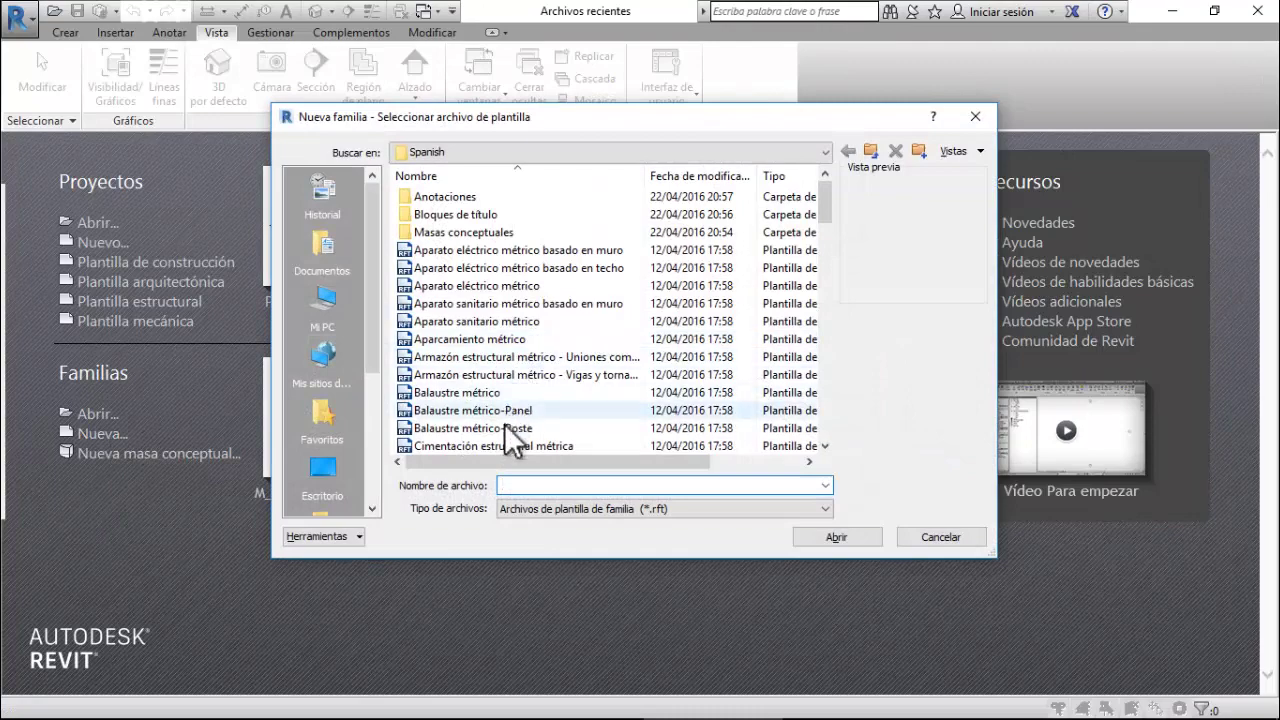
left_click(504, 429)
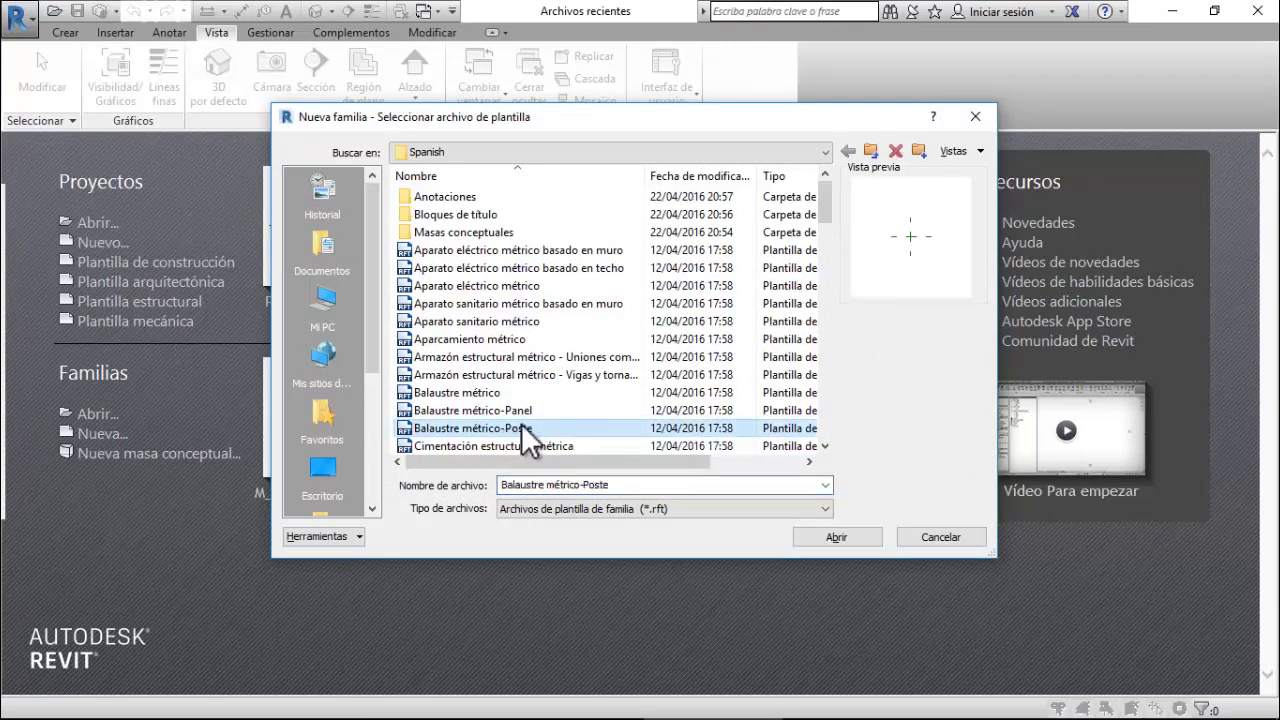
left_click(827, 538)
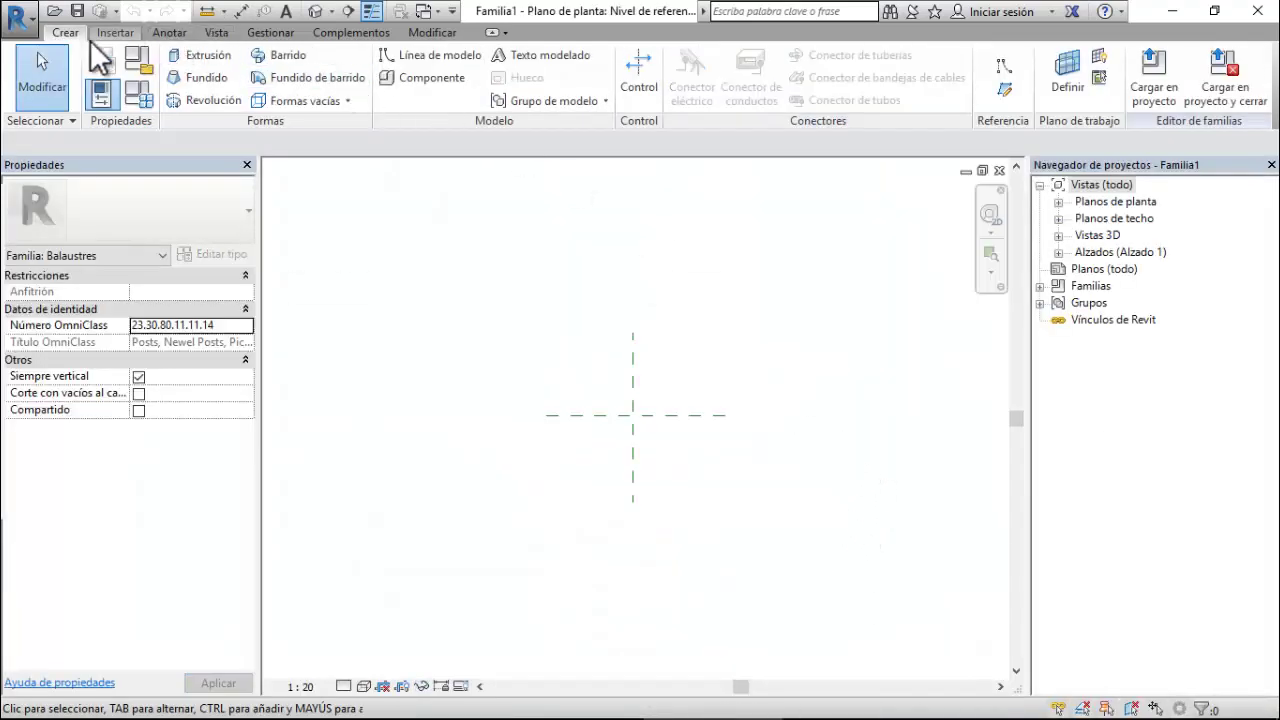
- Save Familia1 as the family file 'Seating Auditorium Poste'
left_click(425, 12)
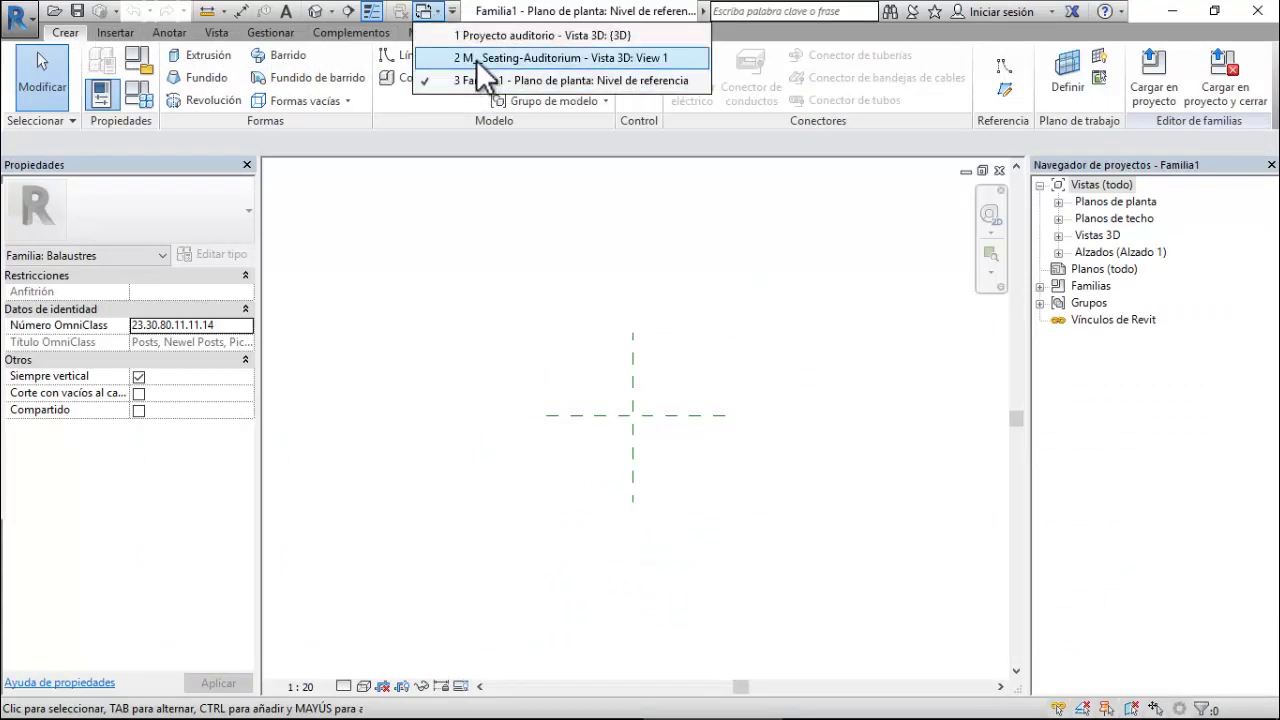
left_click(37, 51)
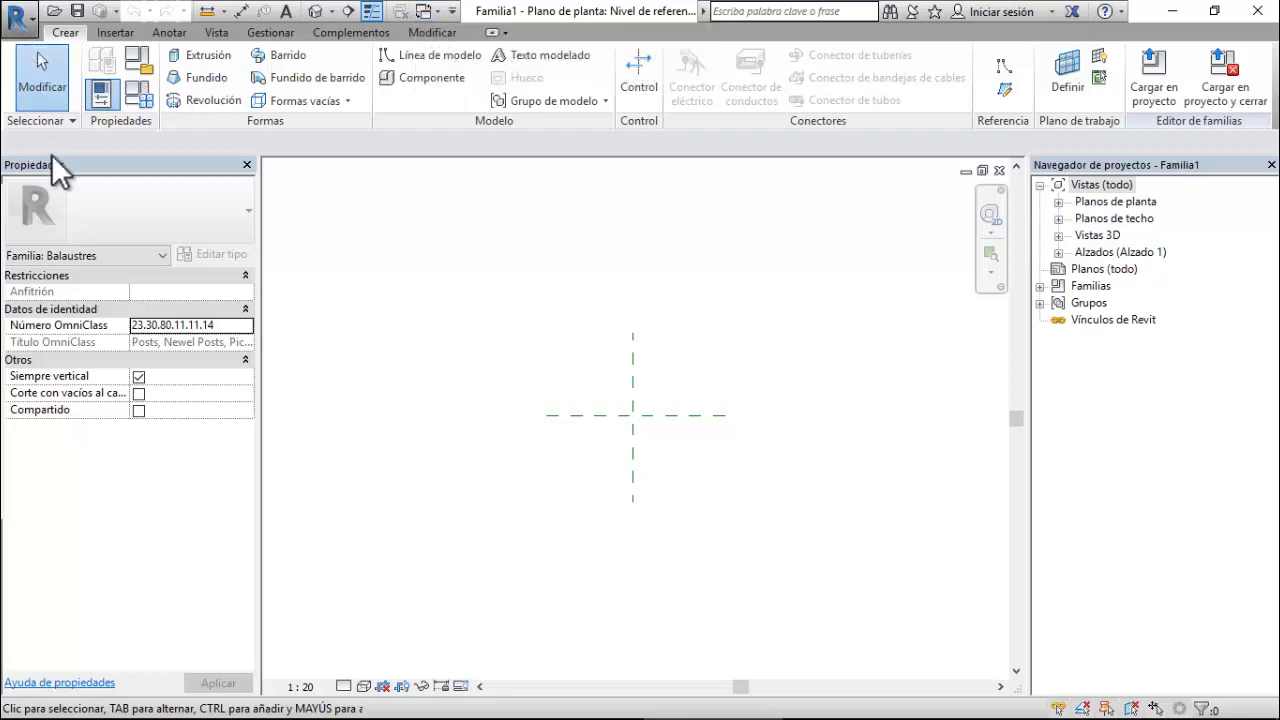
left_click(27, 27)
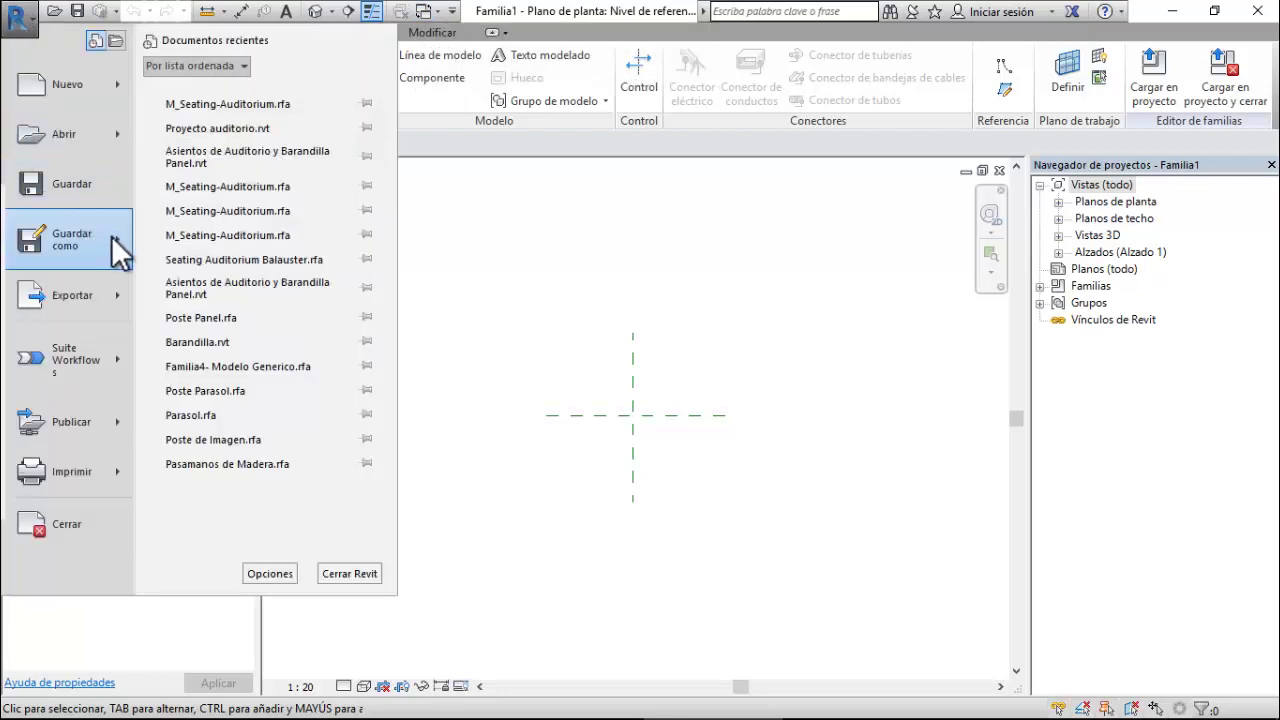
mouse_move(70, 239)
left_click(256, 172)
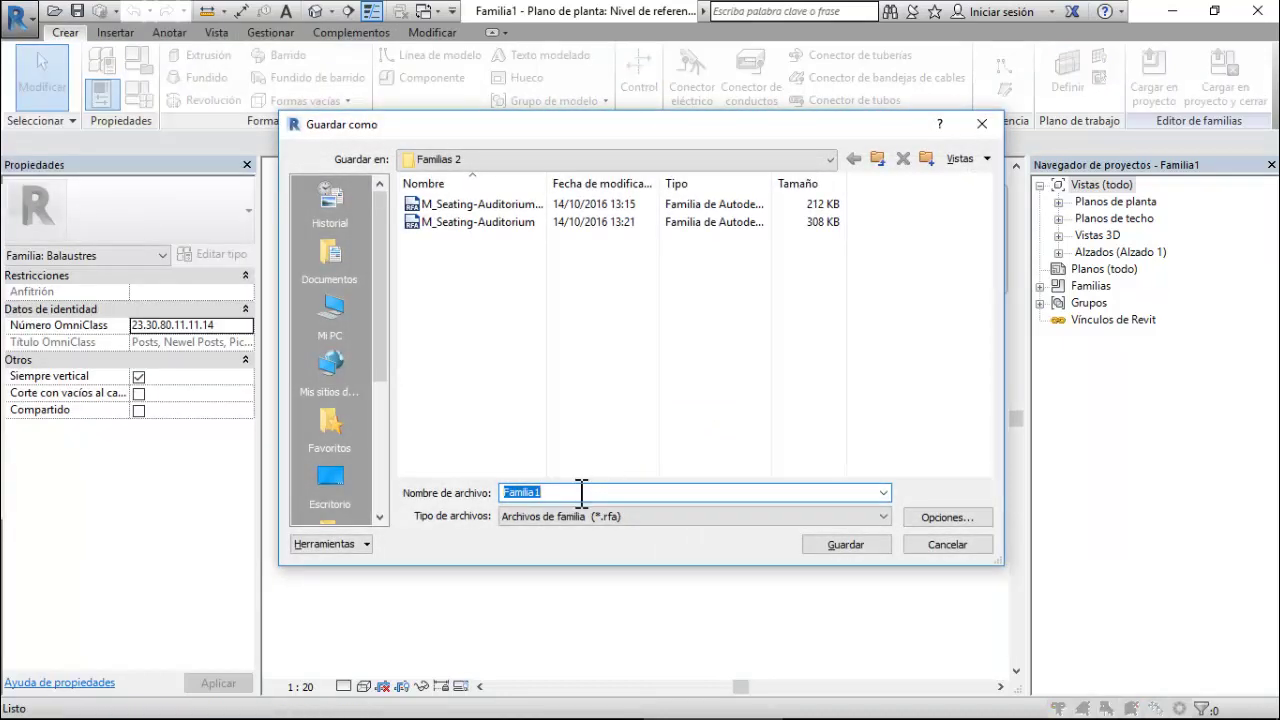
left_click(581, 492)
double_click(581, 492)
type("Seatin")
type("g ")
type("auditorium ")
type("Poste")
key("BackSpace")
type("A")
left_click(838, 544)
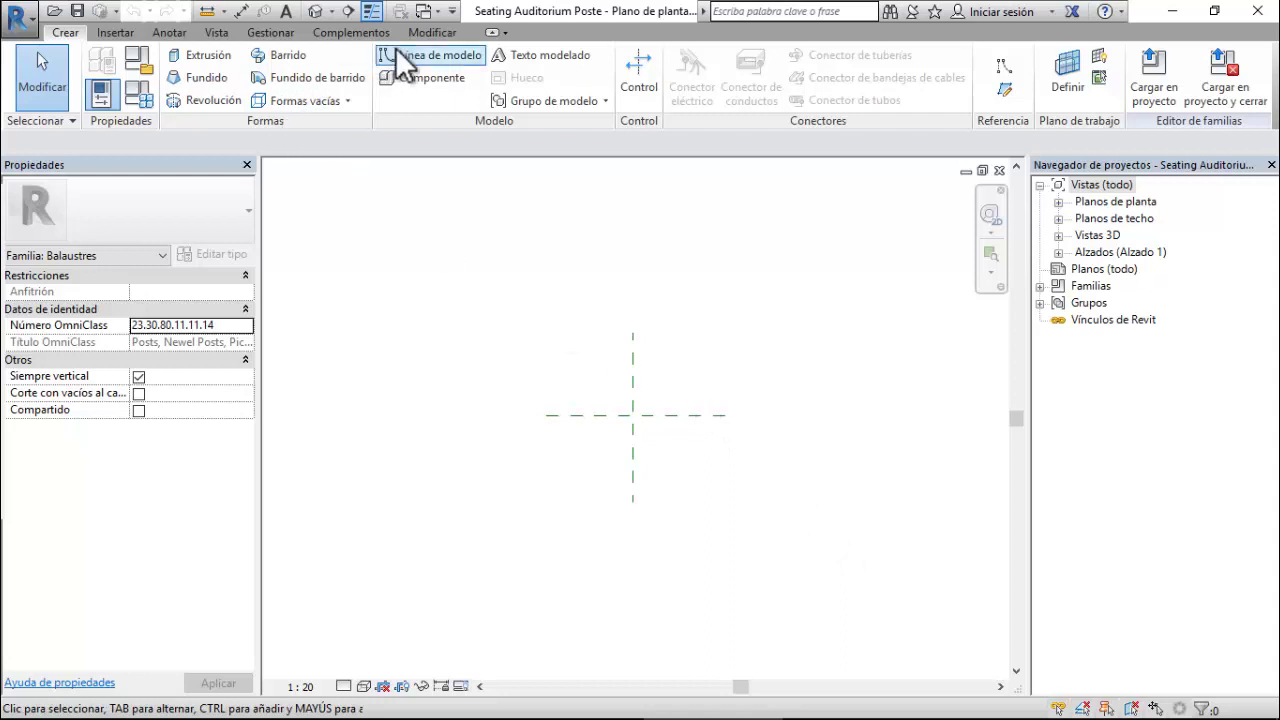
- Load the chair family into Seating Auditorium Poste.rfa only, not Proyecto auditorio.rvt
left_click(425, 12)
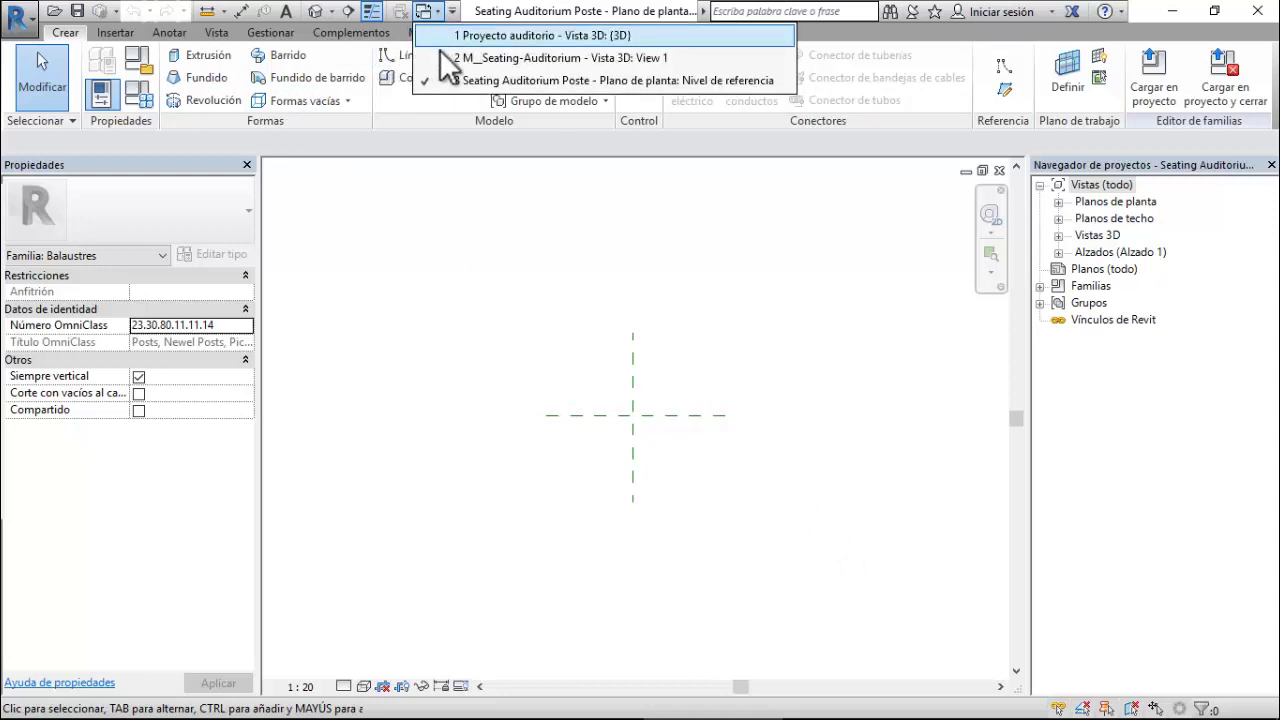
left_click(442, 56)
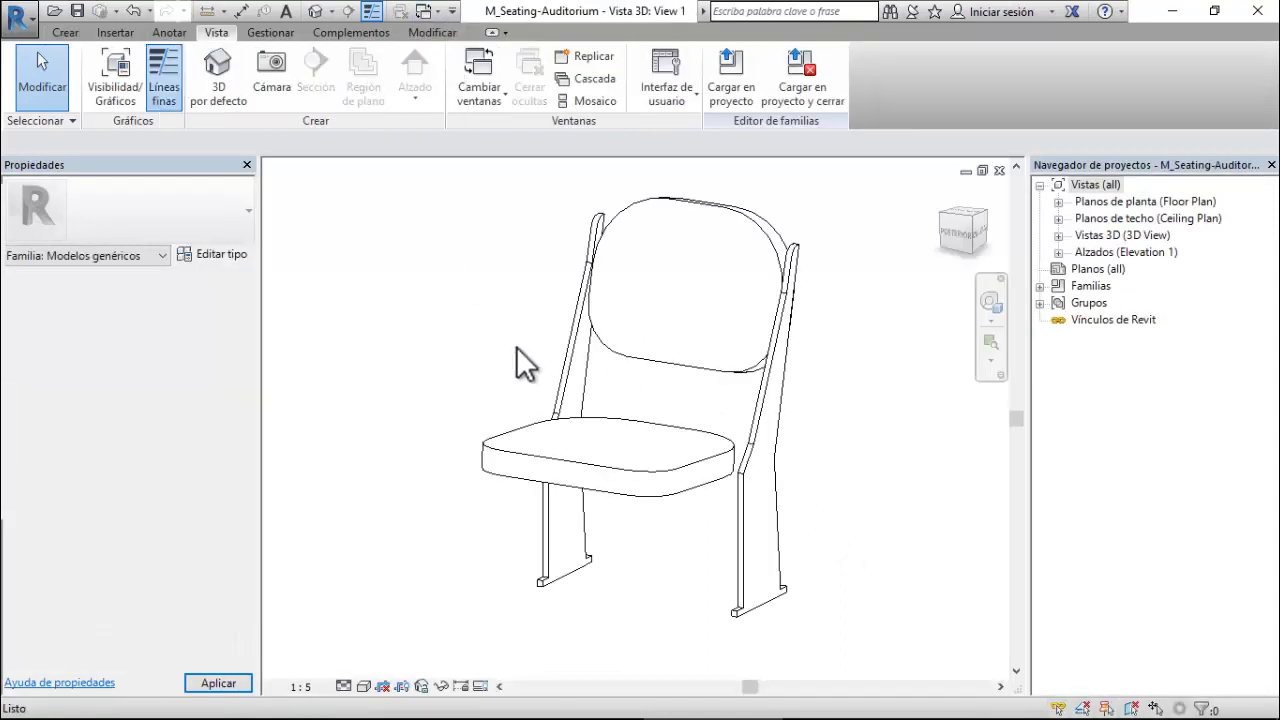
left_click(728, 91)
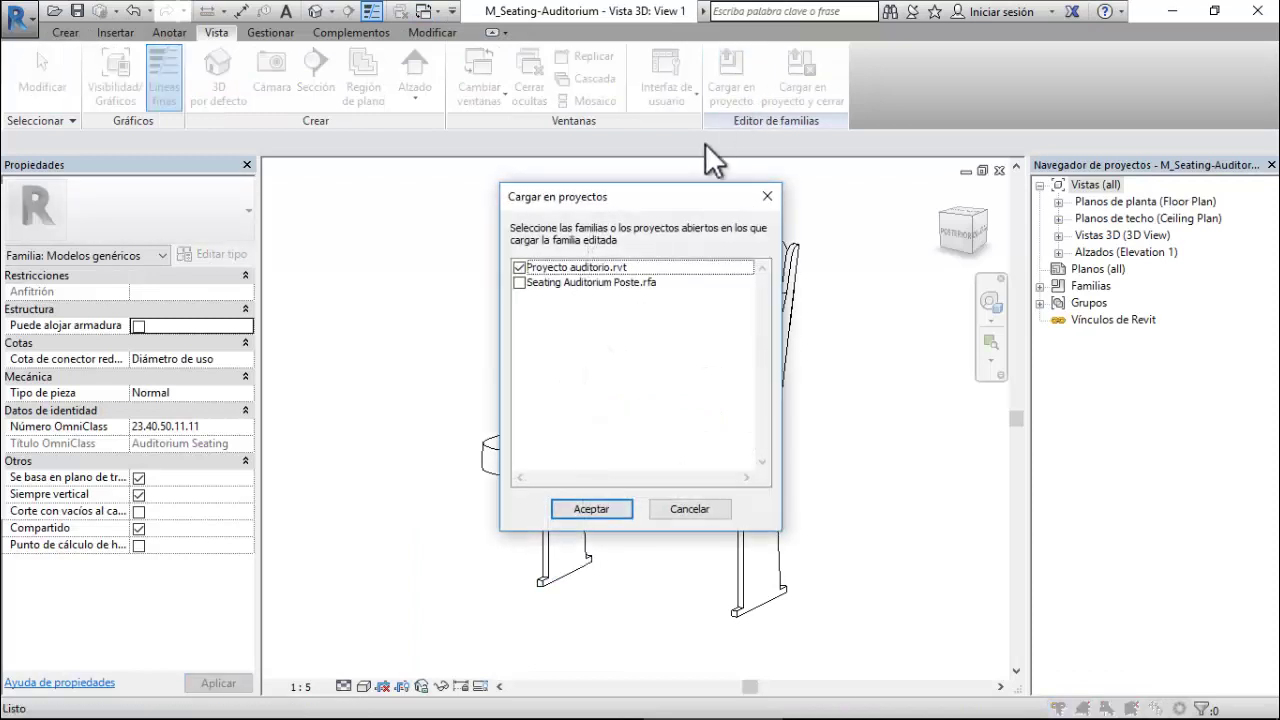
left_click(520, 283)
left_click(520, 268)
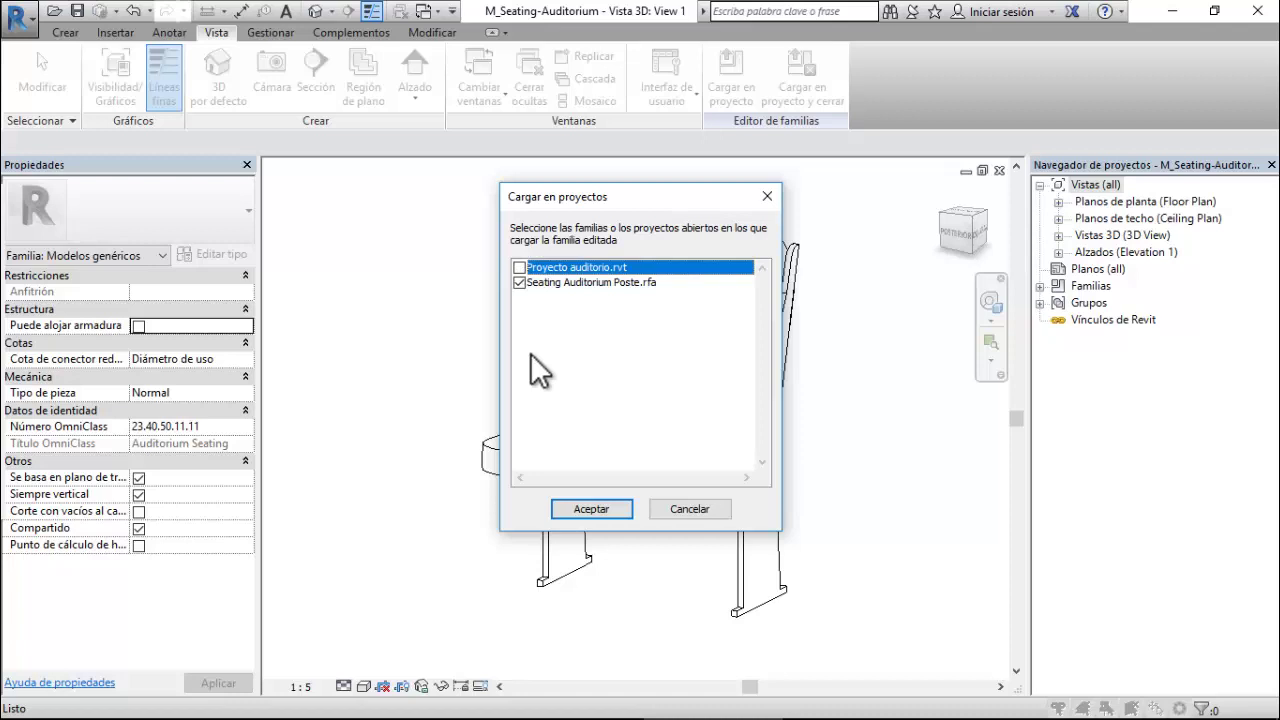
left_click(580, 502)
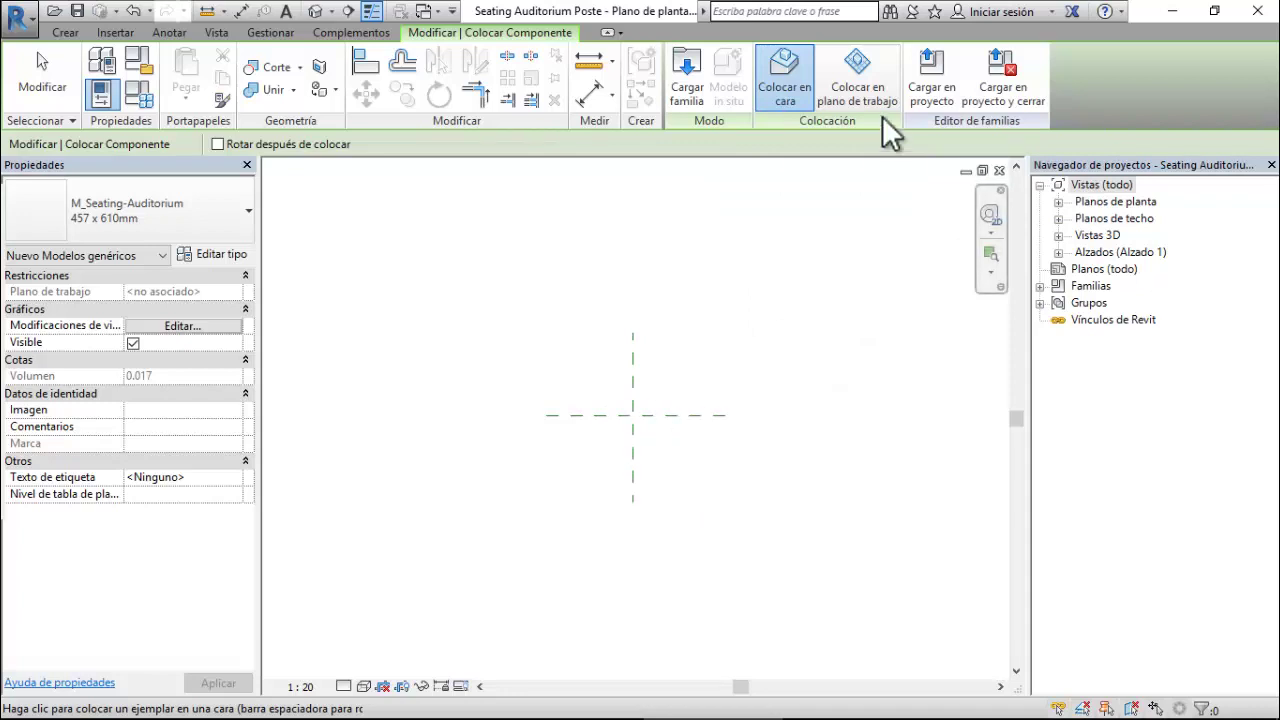
- Place the chair on the work plane, rotated, at the reference-plane crossing
left_click(857, 93)
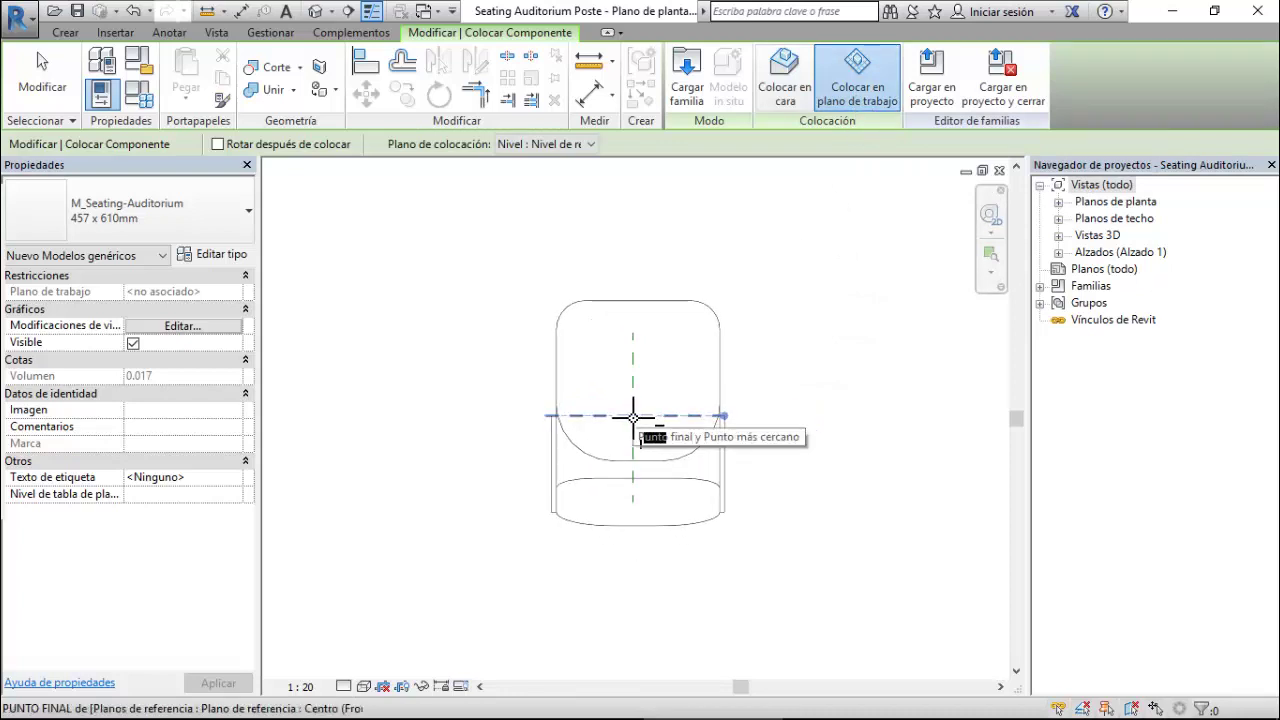
key("space")
key("space")
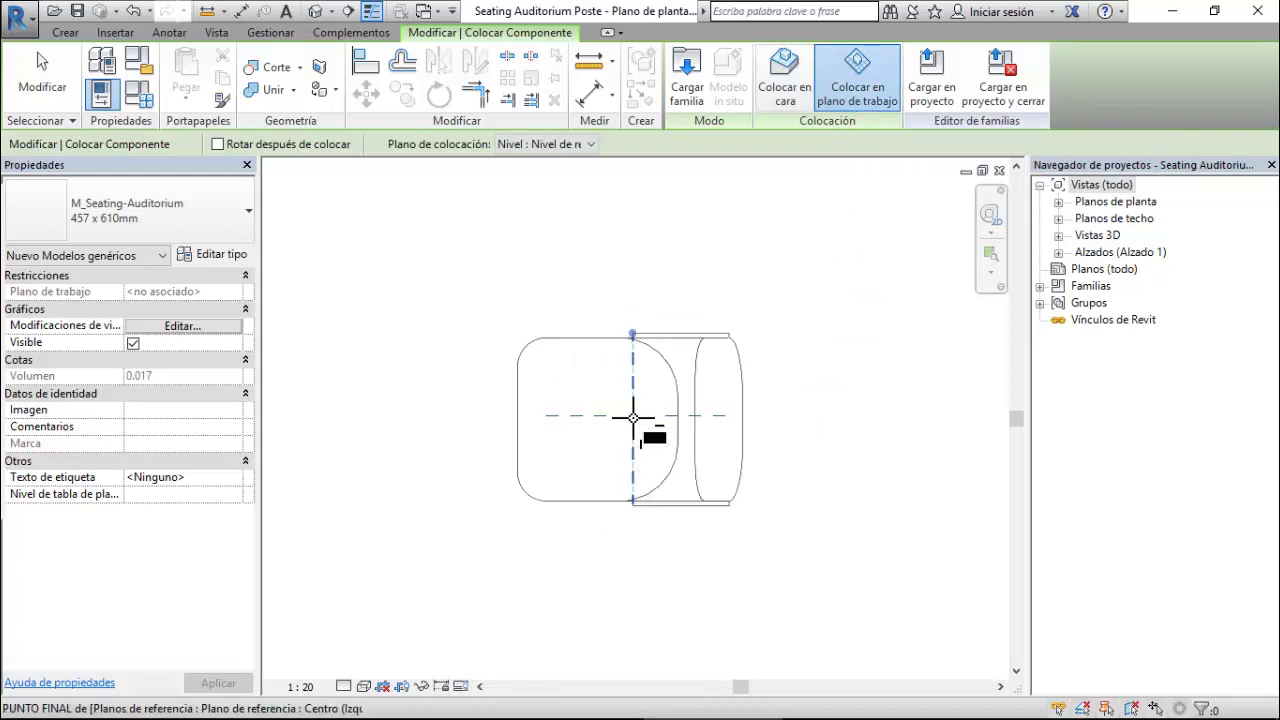
left_click(632, 418)
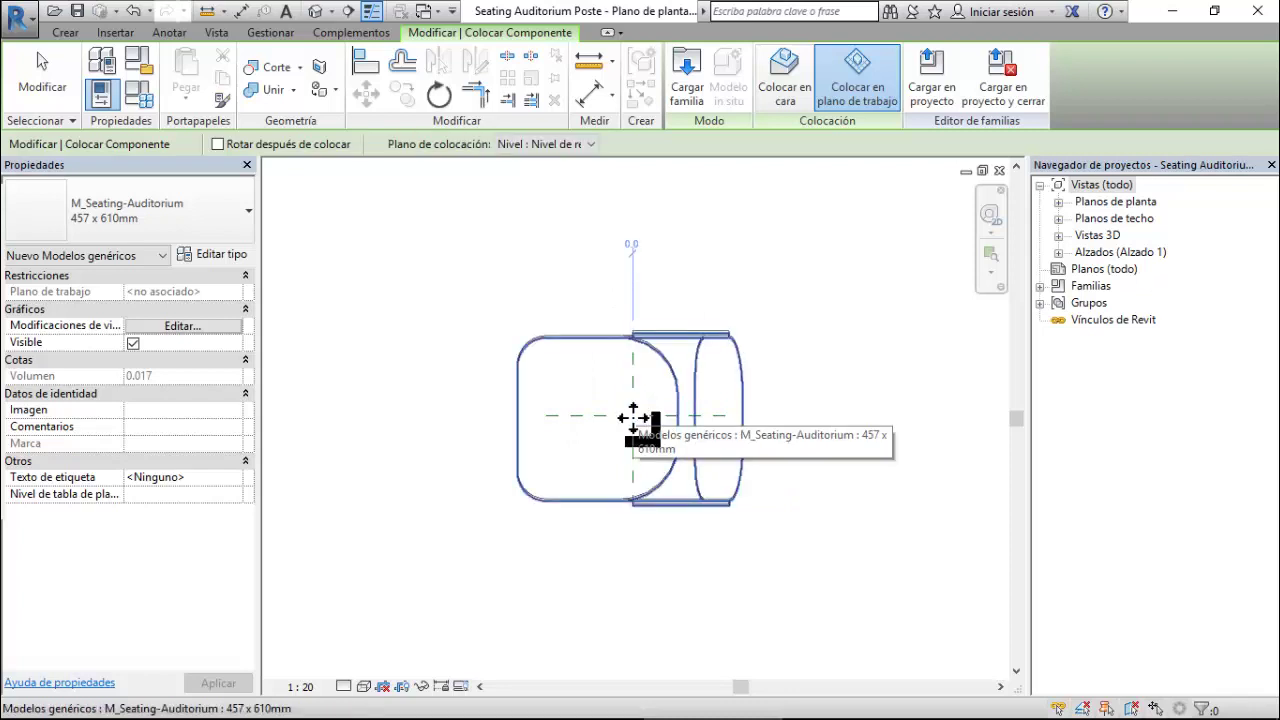
key("Escape")
key("Escape")
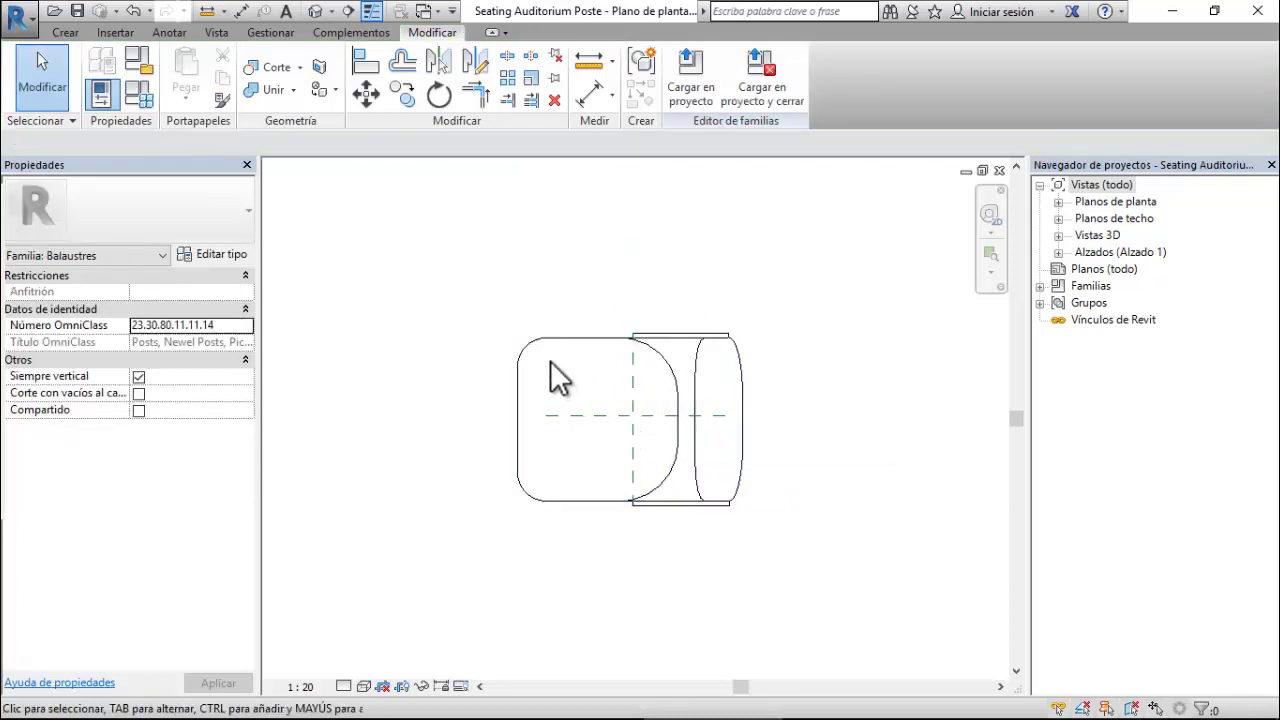
left_click(78, 12)
left_click(689, 95)
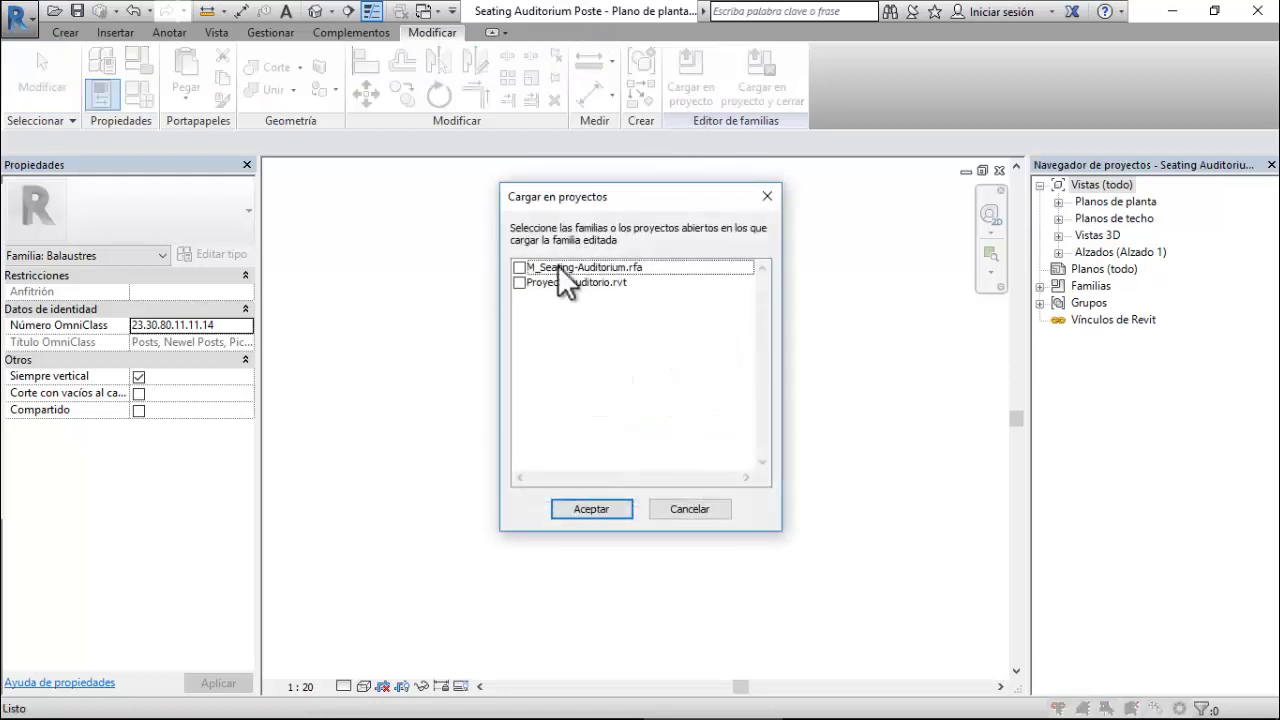
left_click(519, 283)
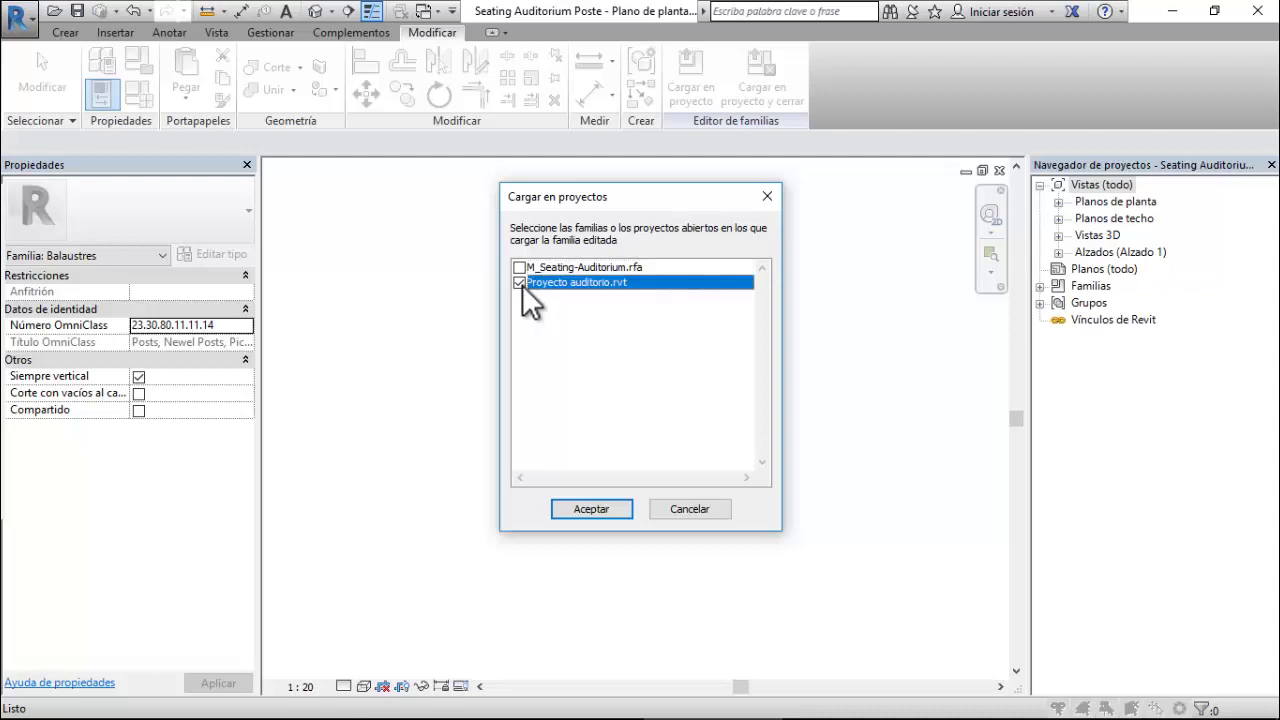
left_click(620, 508)
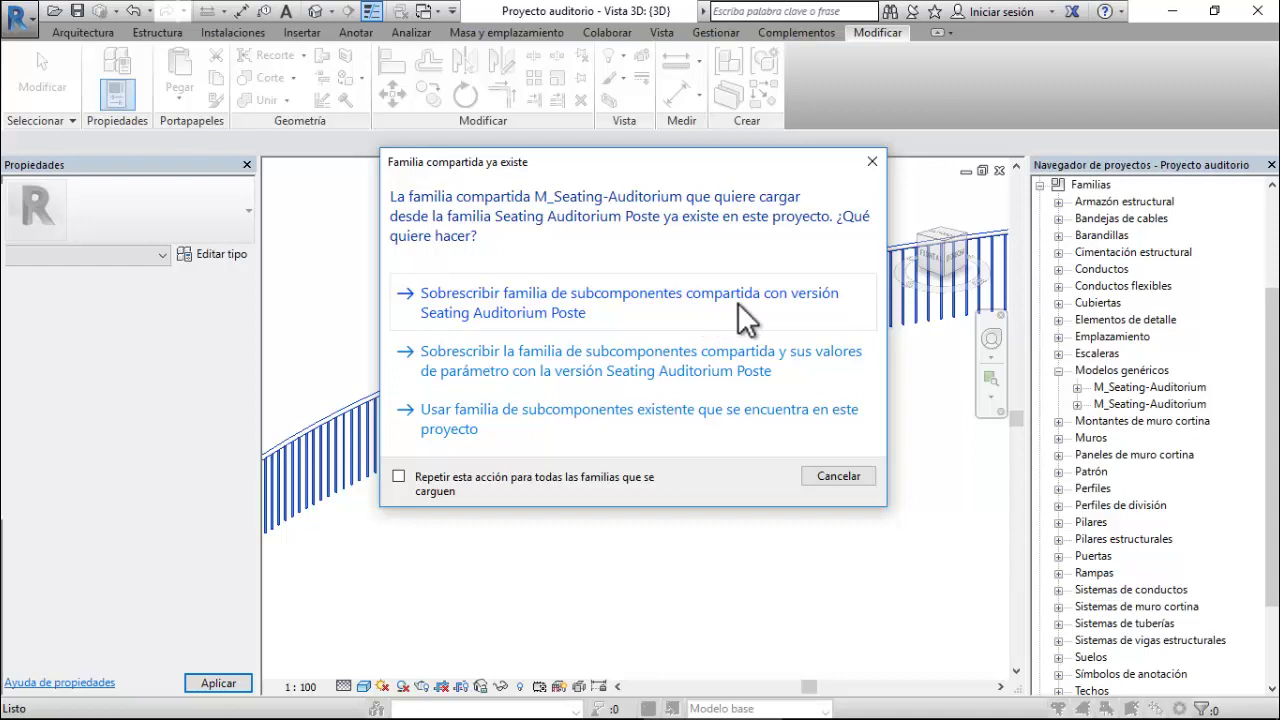
left_click(715, 365)
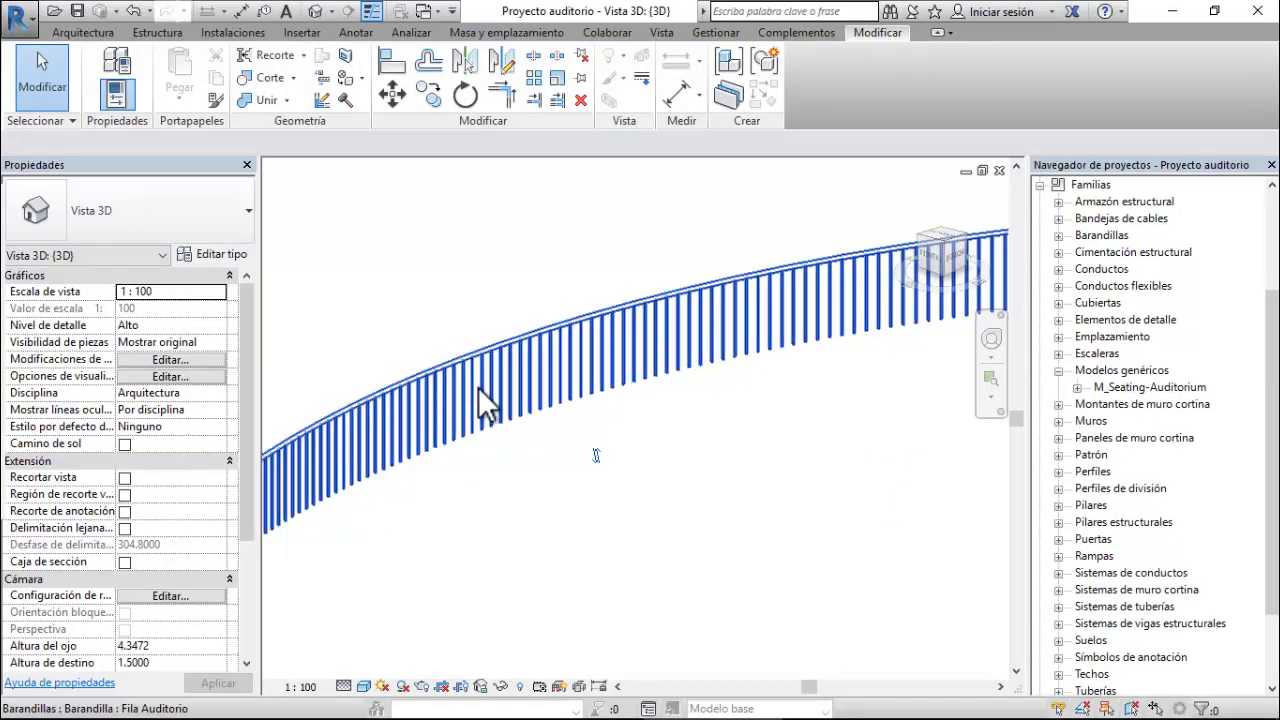
- Set the Fila Auditorio railing's main baluster family to Seating Auditorium Poste
left_click(478, 387)
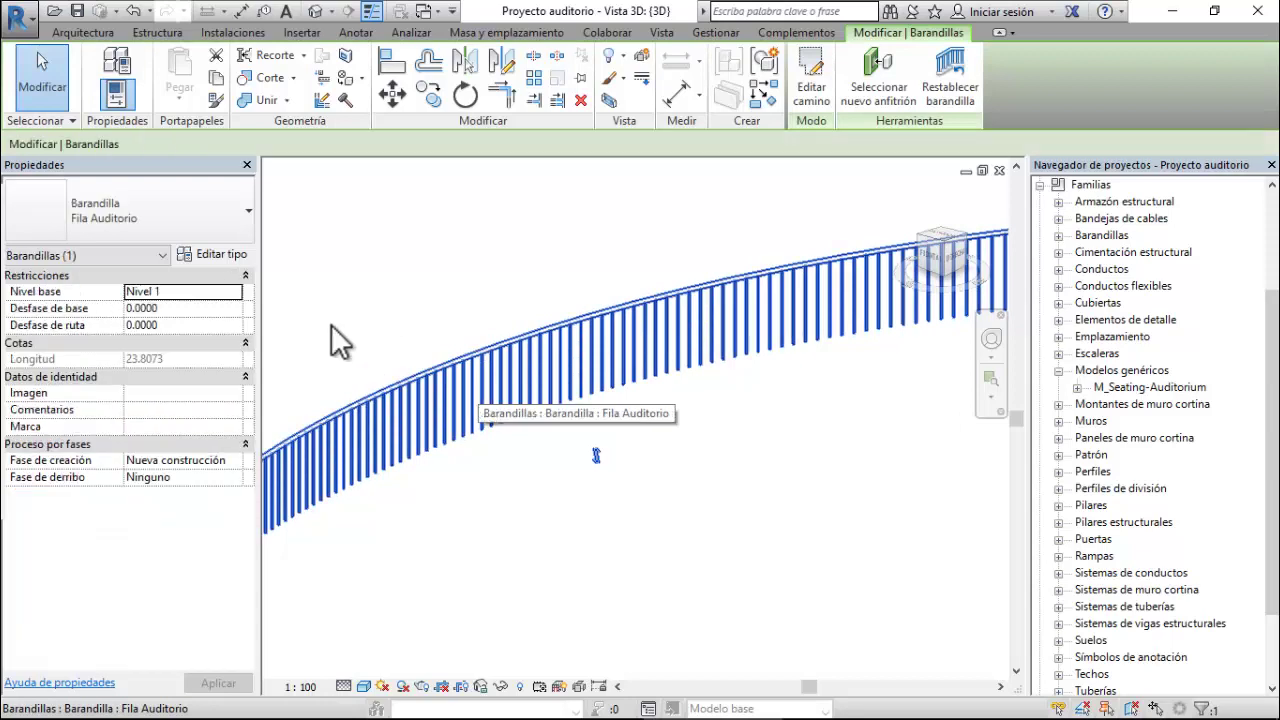
left_click(242, 254)
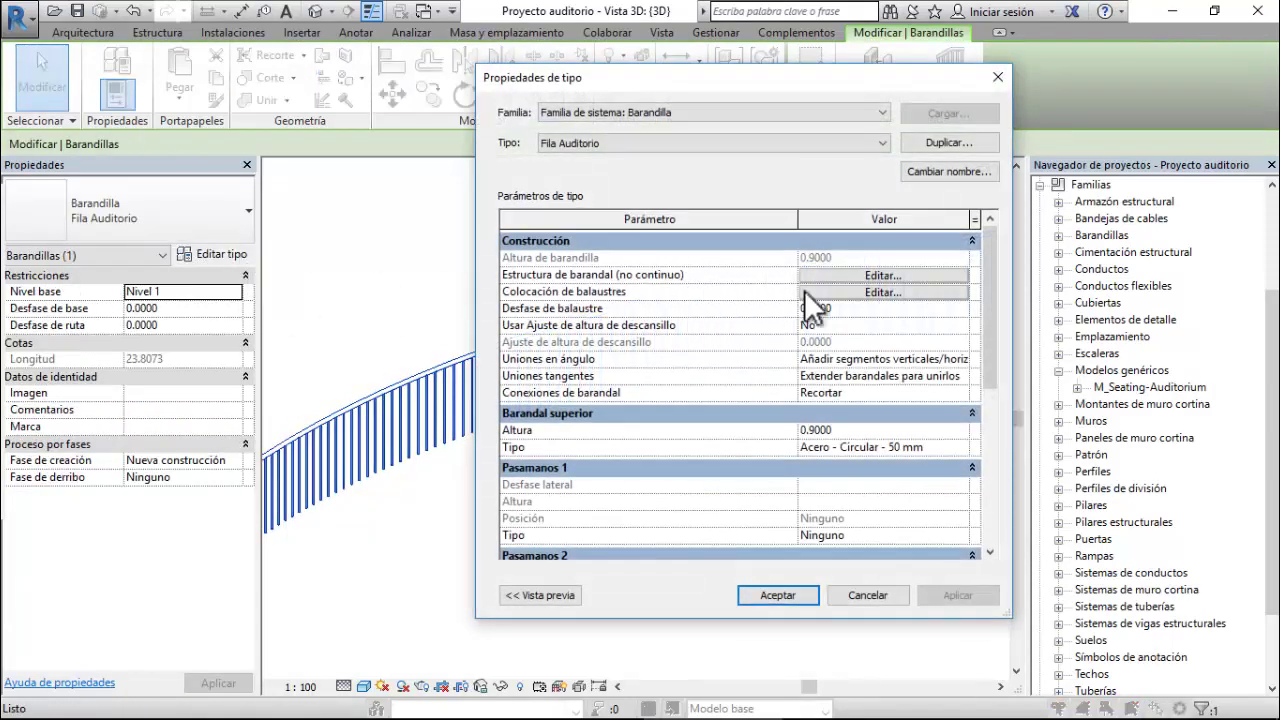
left_click(822, 293)
left_click(550, 191)
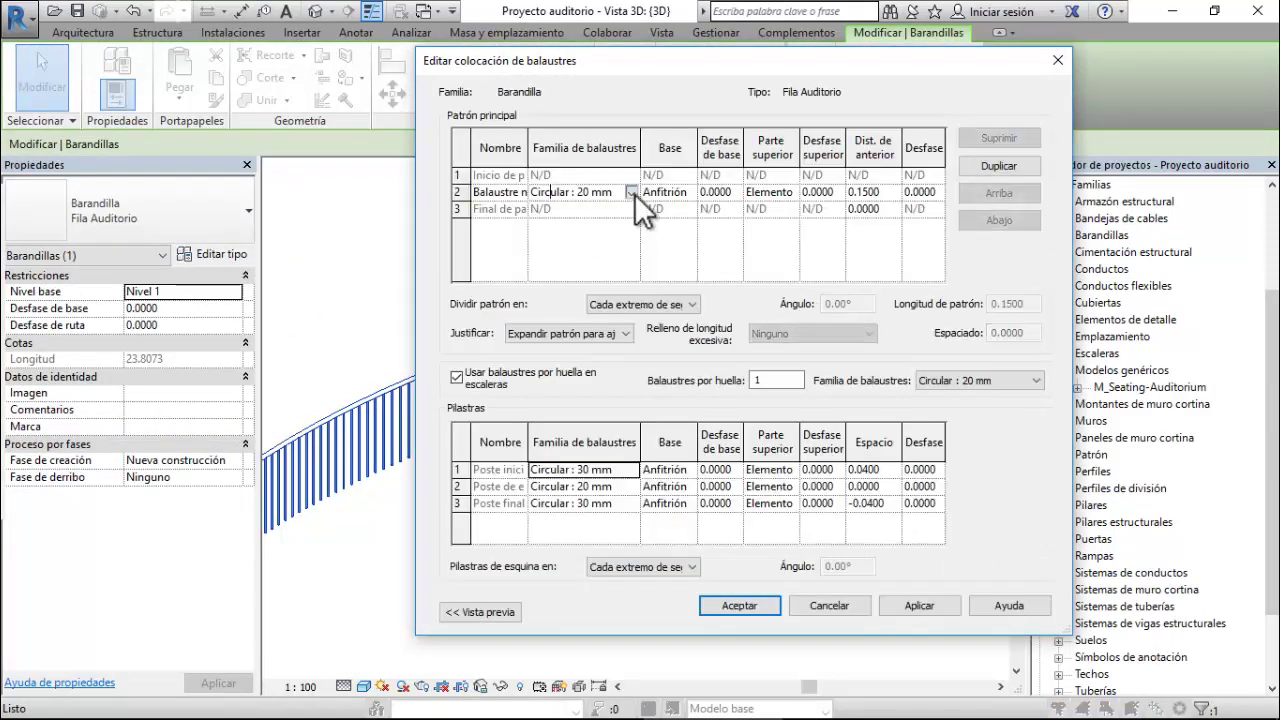
left_click(631, 192)
scroll(638, 231, "down", 1)
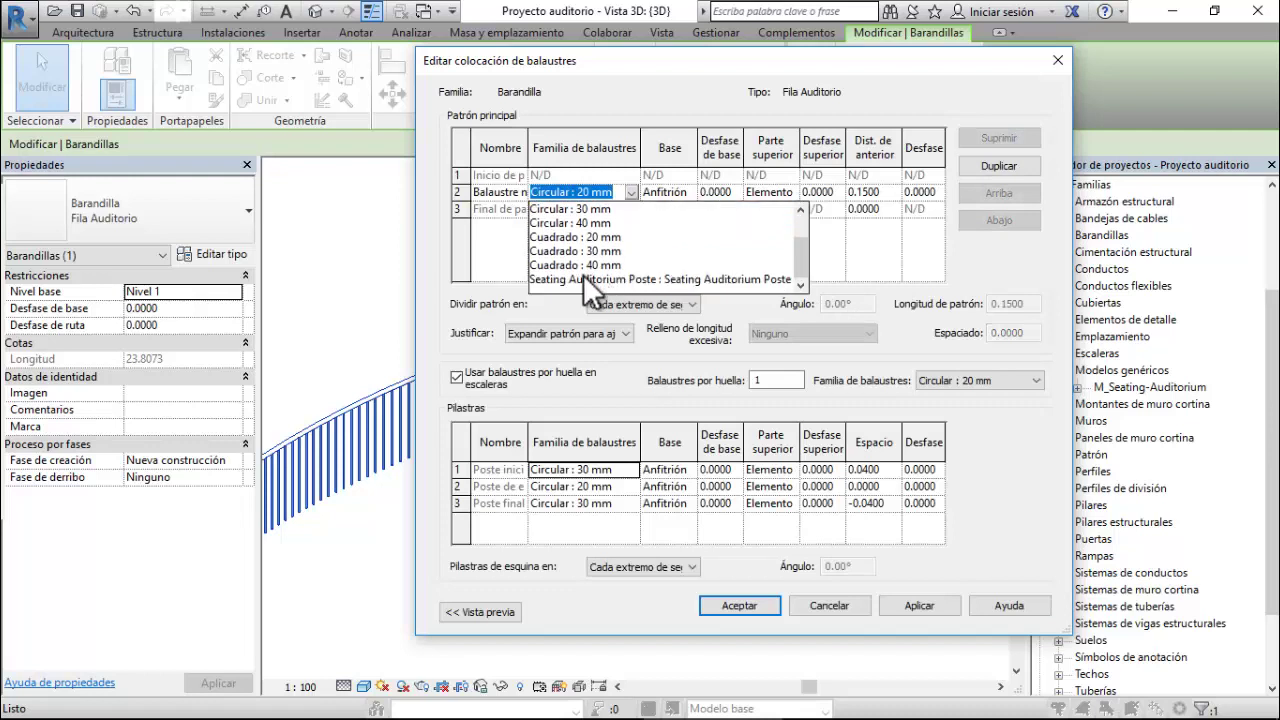
left_click(646, 279)
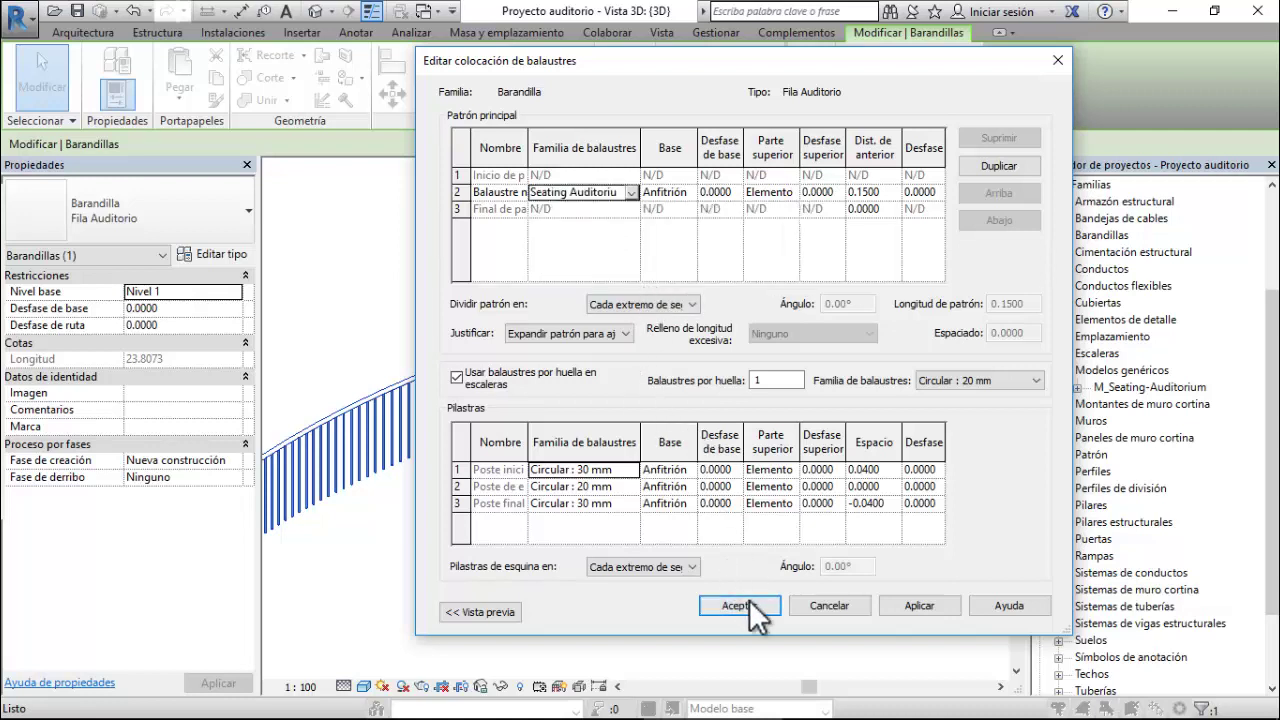
- Set the baluster's distance from previous to 1 and apply the placement changes
left_click(873, 192)
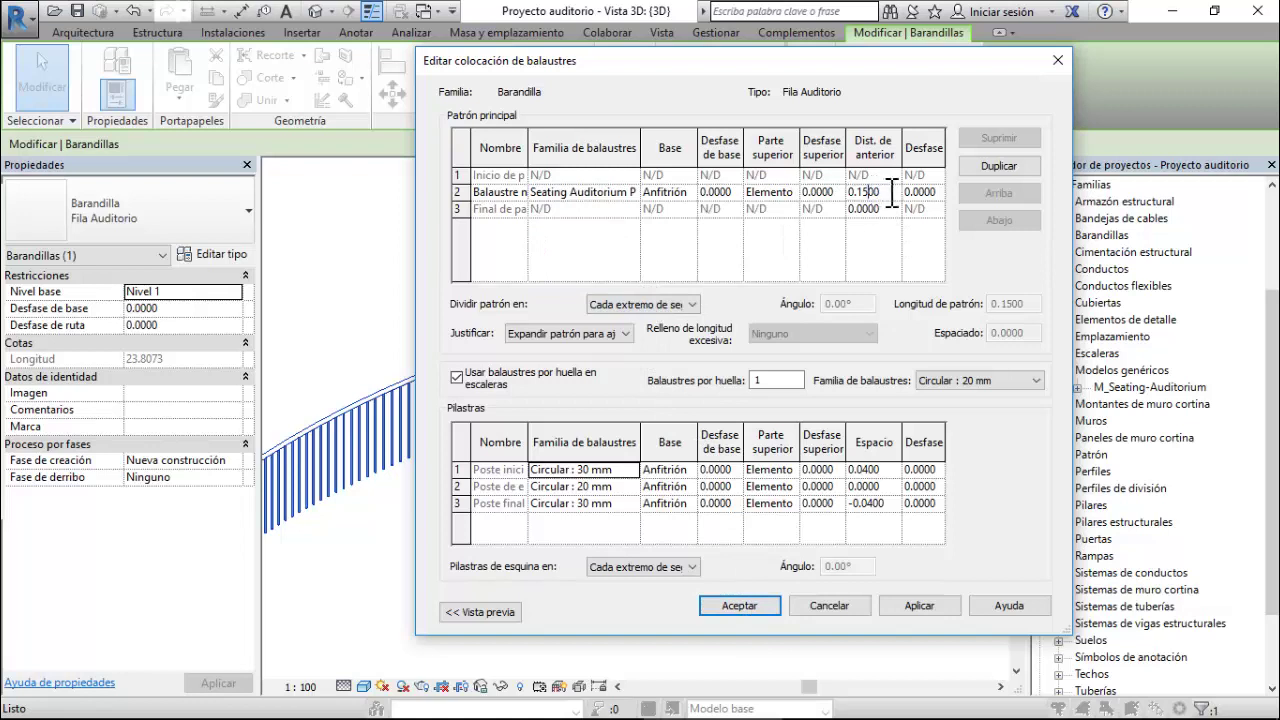
left_click_drag(891, 193, 857, 192)
type("0")
key("BackSpace")
key("BackSpace")
key("BackSpace")
key("BackSpace")
key("BackSpace")
type("1")
left_click(895, 611)
left_click(773, 609)
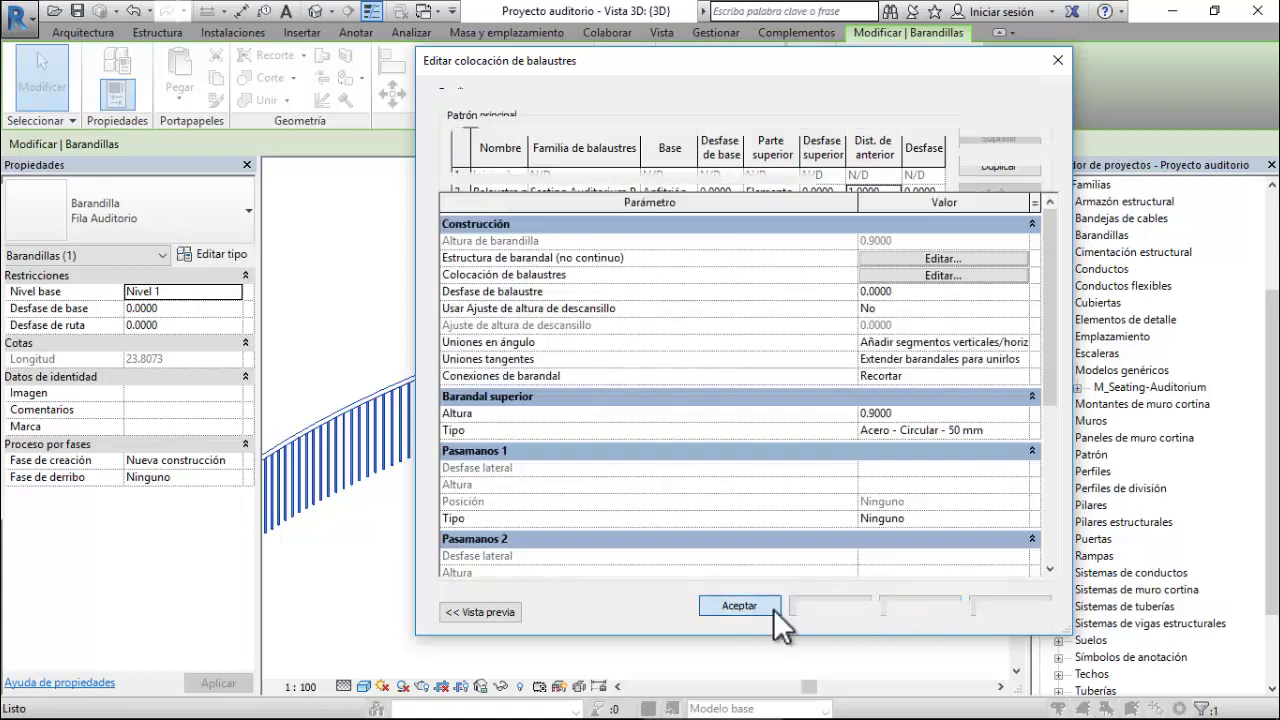
left_click(934, 592)
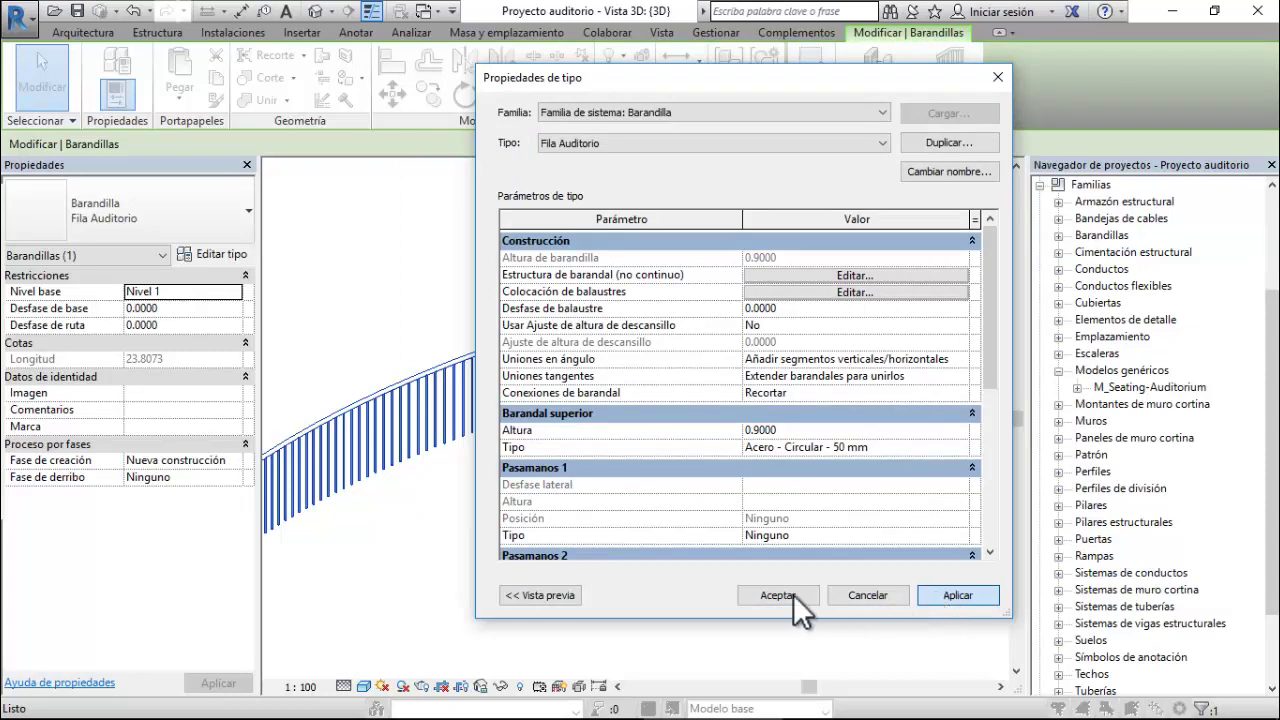
- Confirm the type changes and open the Nivel 1 floor plan, zoomed in on the railing
left_click(776, 595)
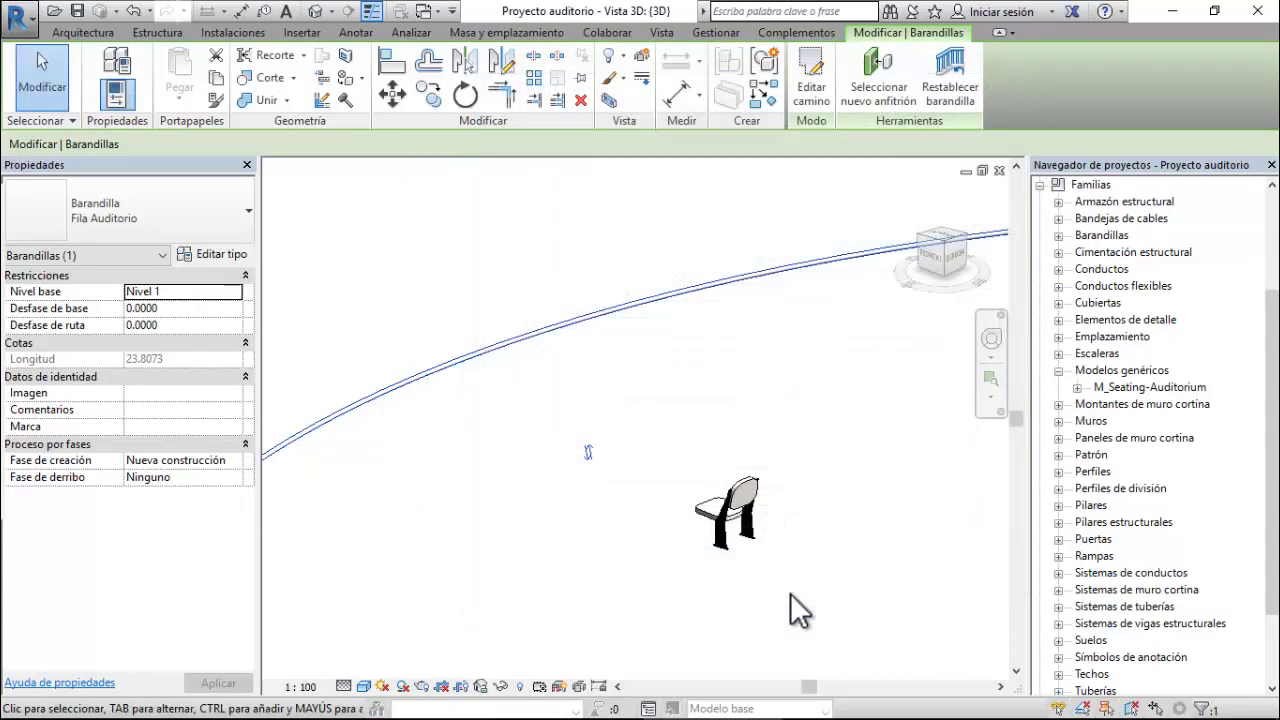
left_click(1040, 186)
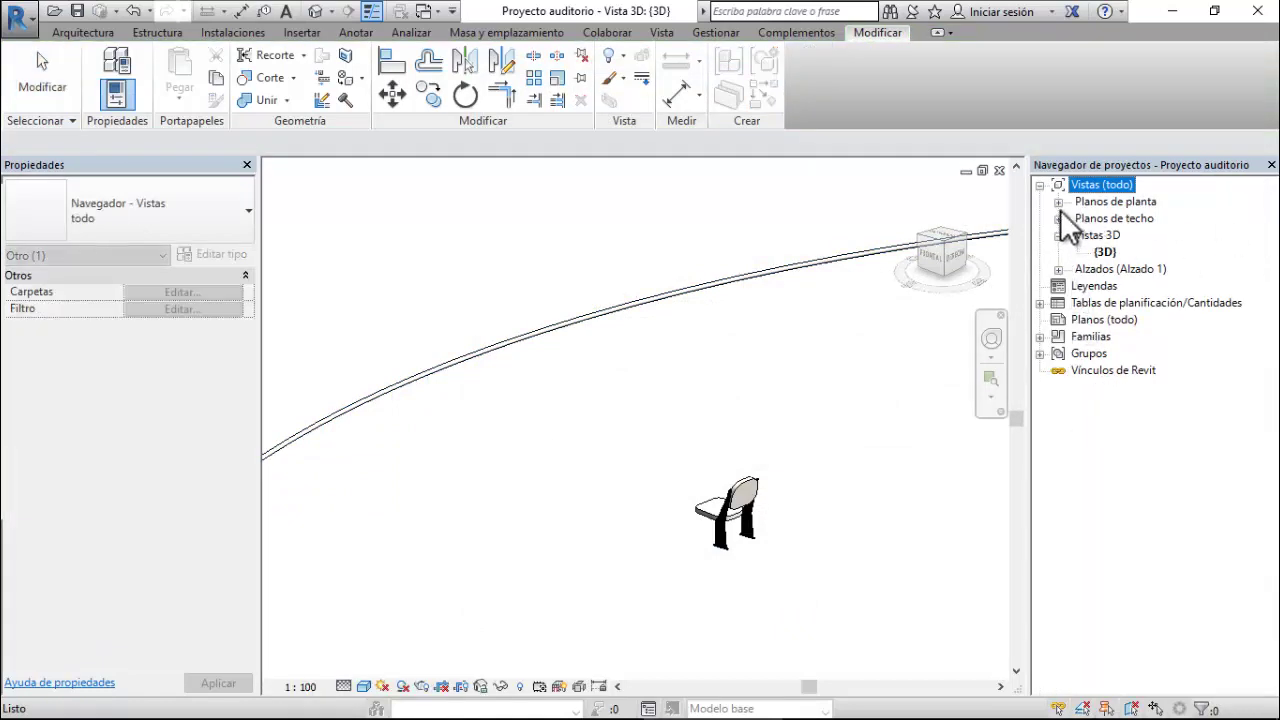
left_click(1058, 202)
double_click(1108, 218)
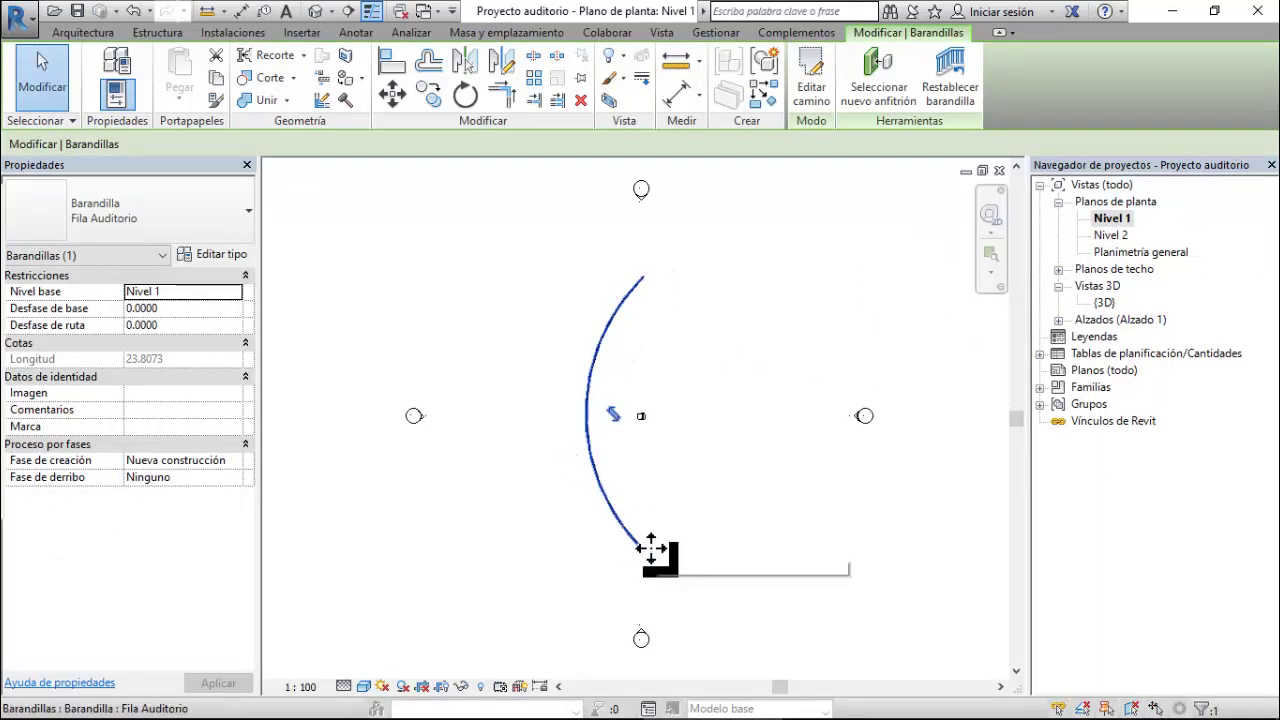
scroll(610, 505, "up", 2)
scroll(685, 352, "up", 2)
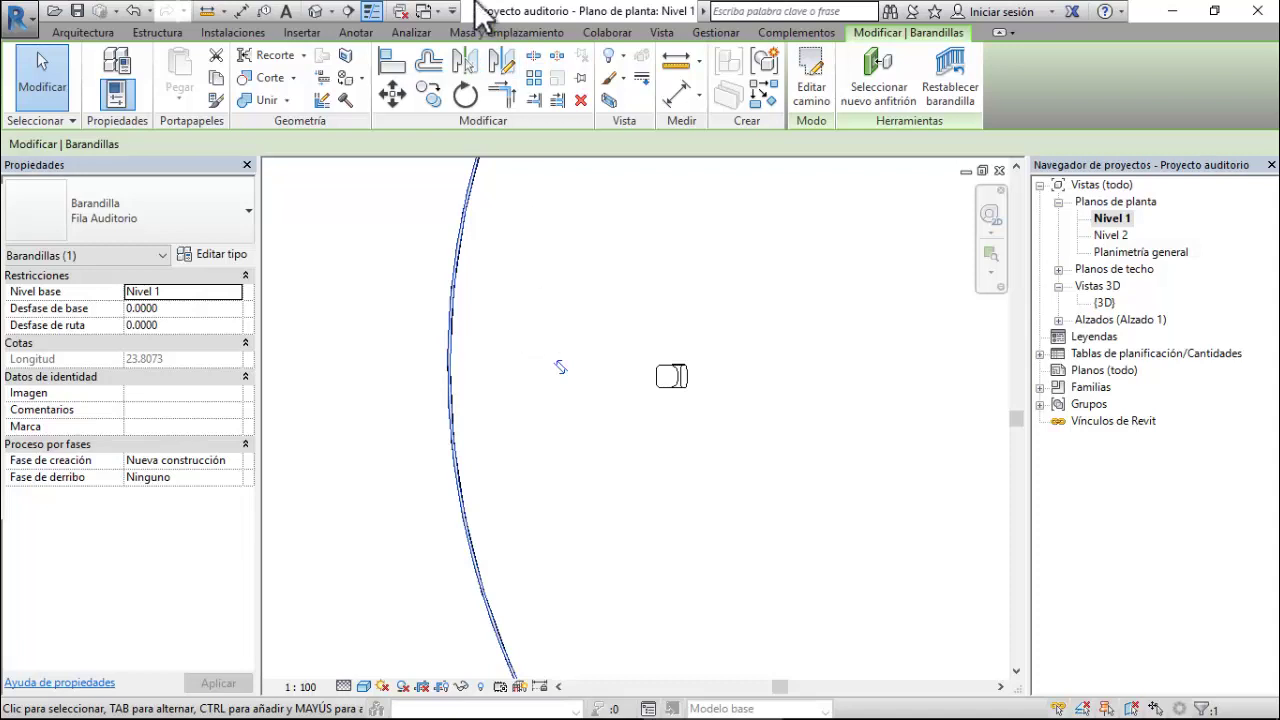
- Switch to the Seating Auditorium Poste plan and review its family parameters, keeping Siempre vertical checked
left_click(429, 13)
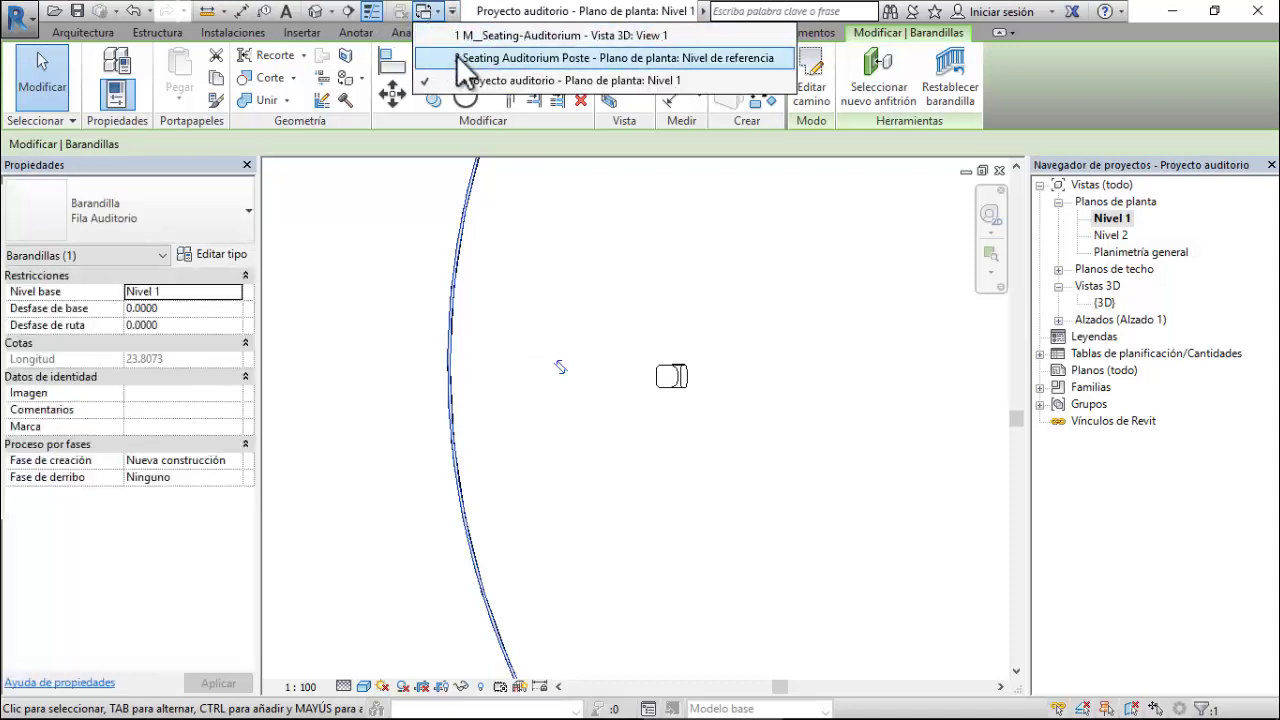
left_click(456, 57)
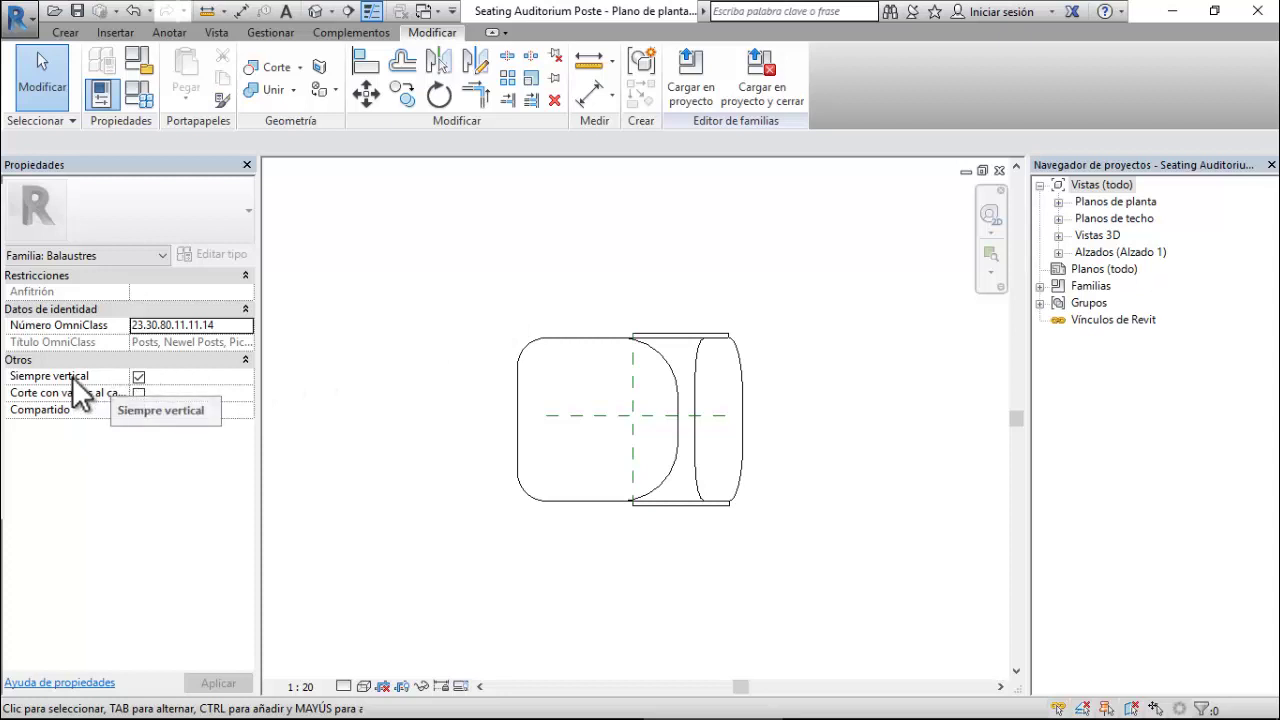
left_click(139, 62)
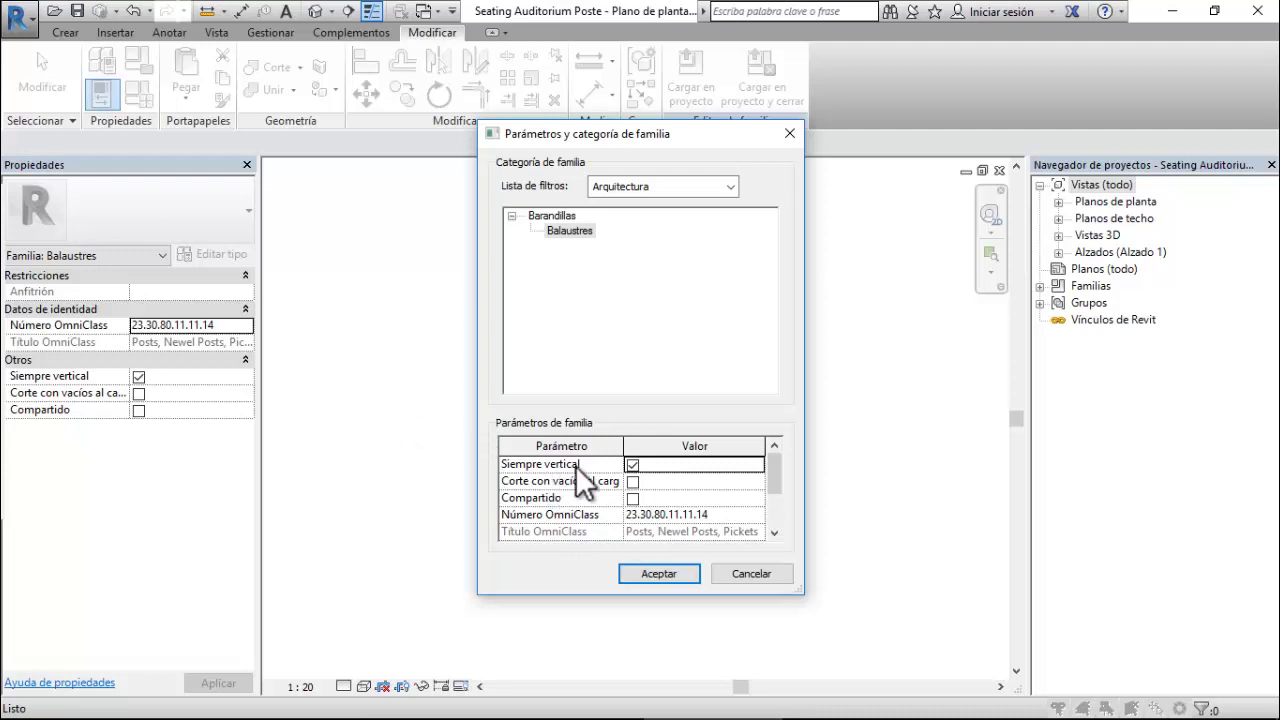
scroll(594, 479, "down", 1)
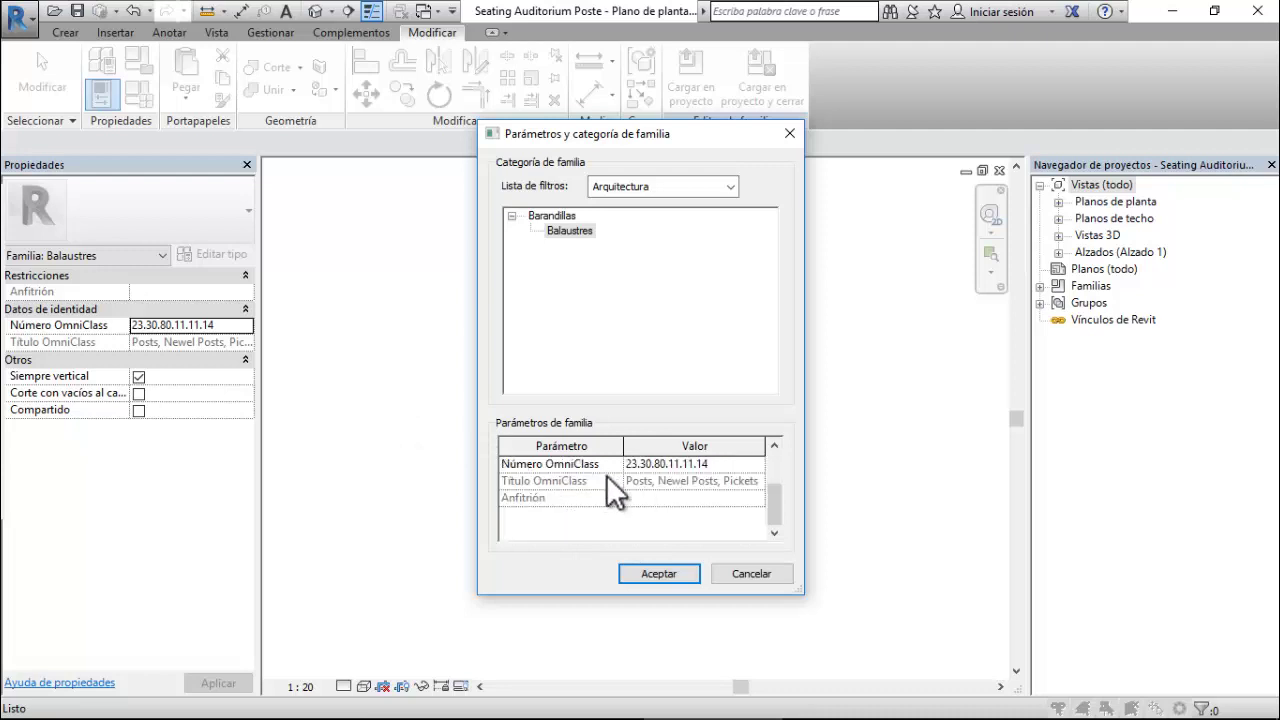
scroll(606, 478, "up", 1)
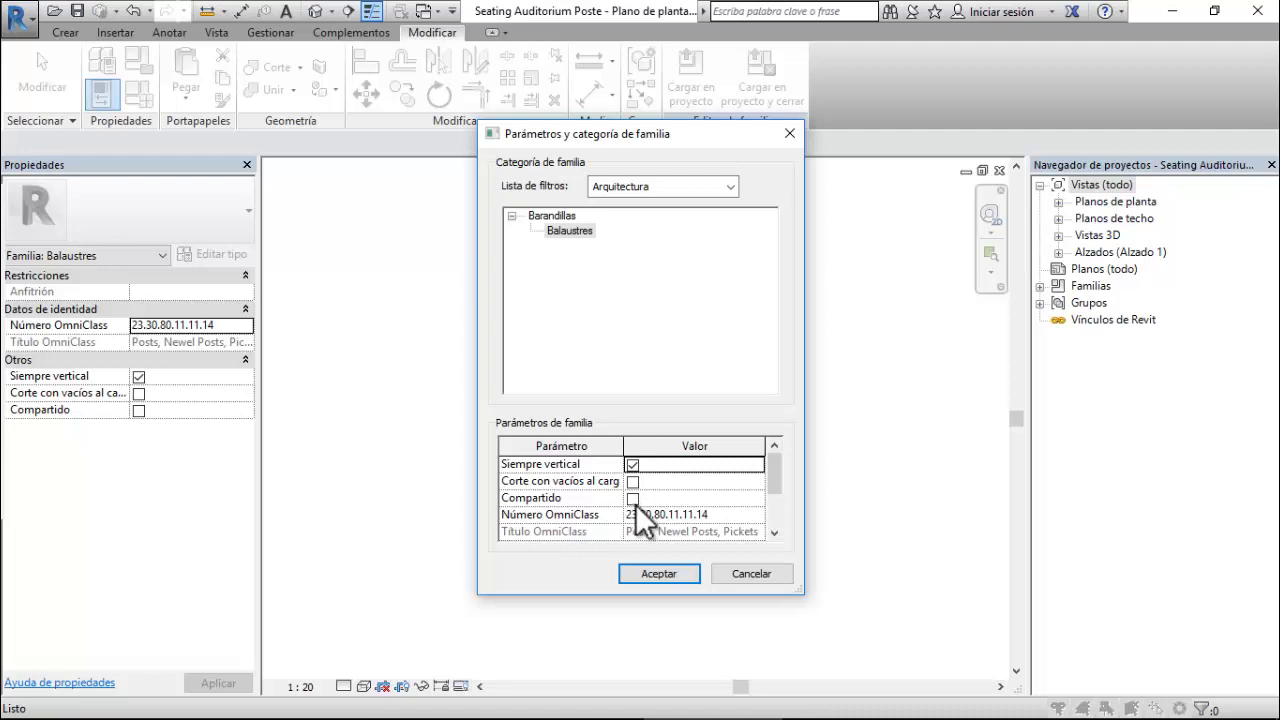
left_click(694, 577)
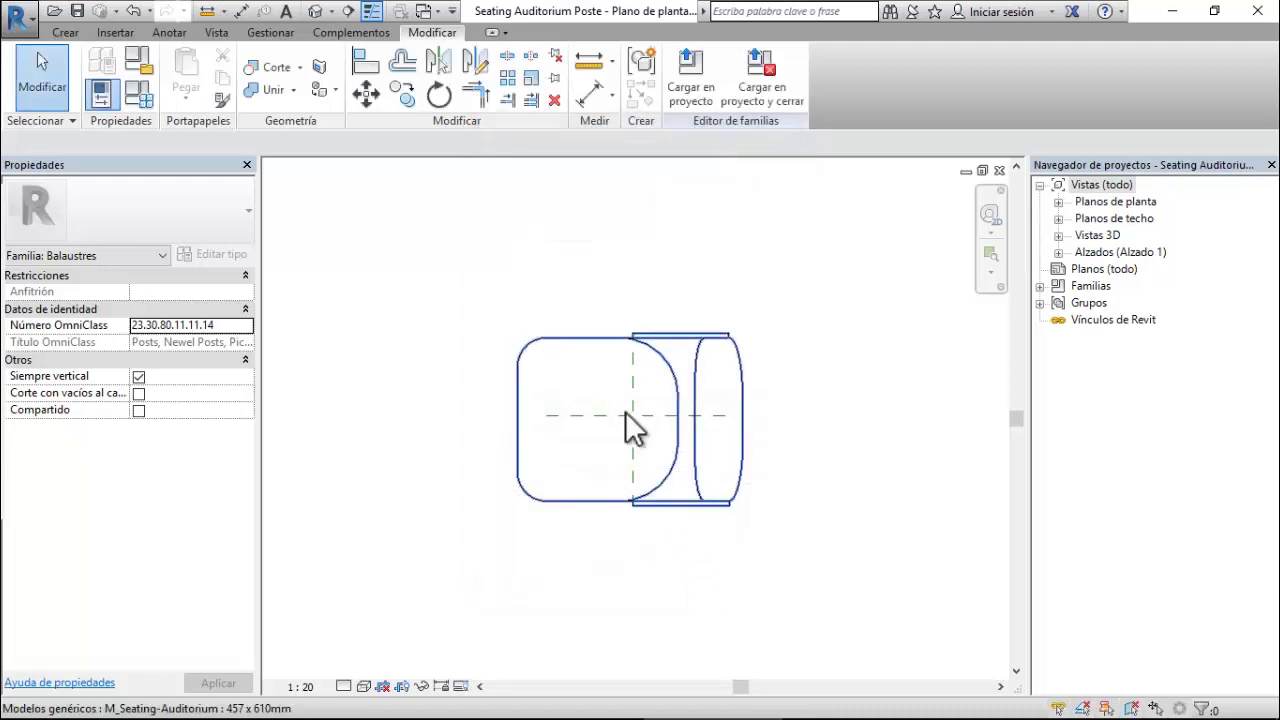
left_click(427, 11)
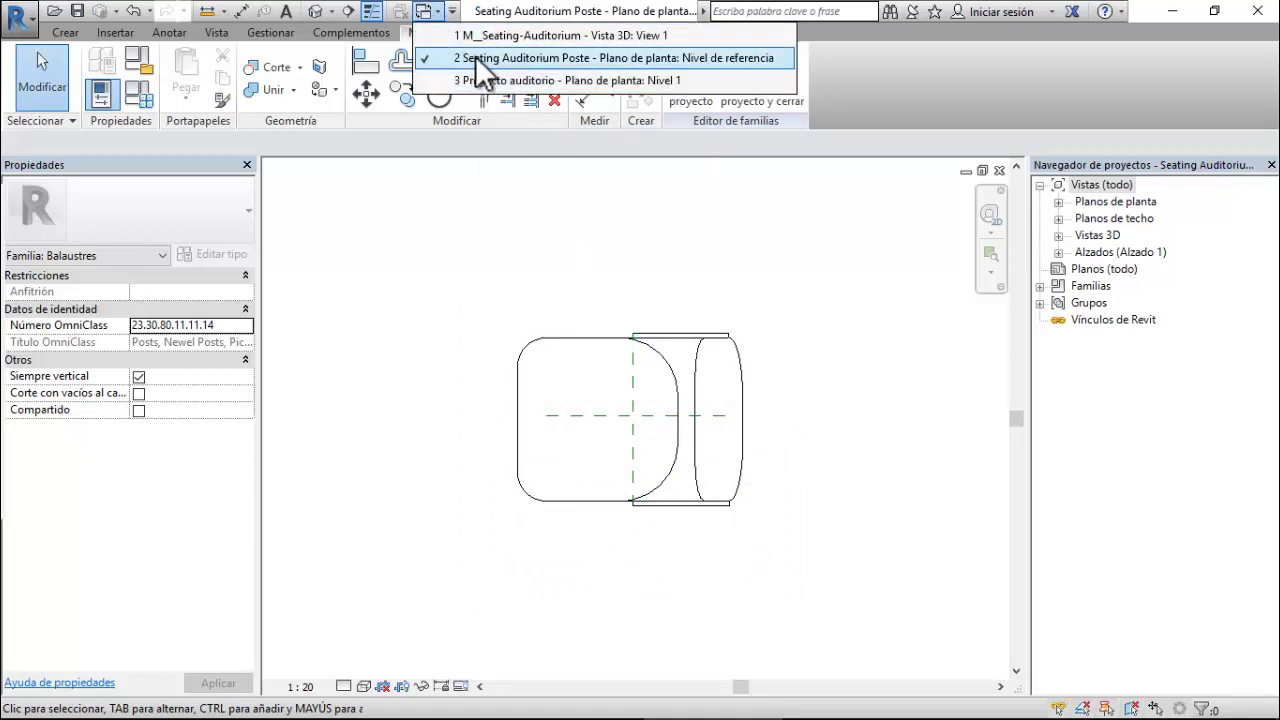
- In the M_Seating-Auditorium 3D view, uncheck Compartido and apply it
left_click(475, 57)
left_click(440, 13)
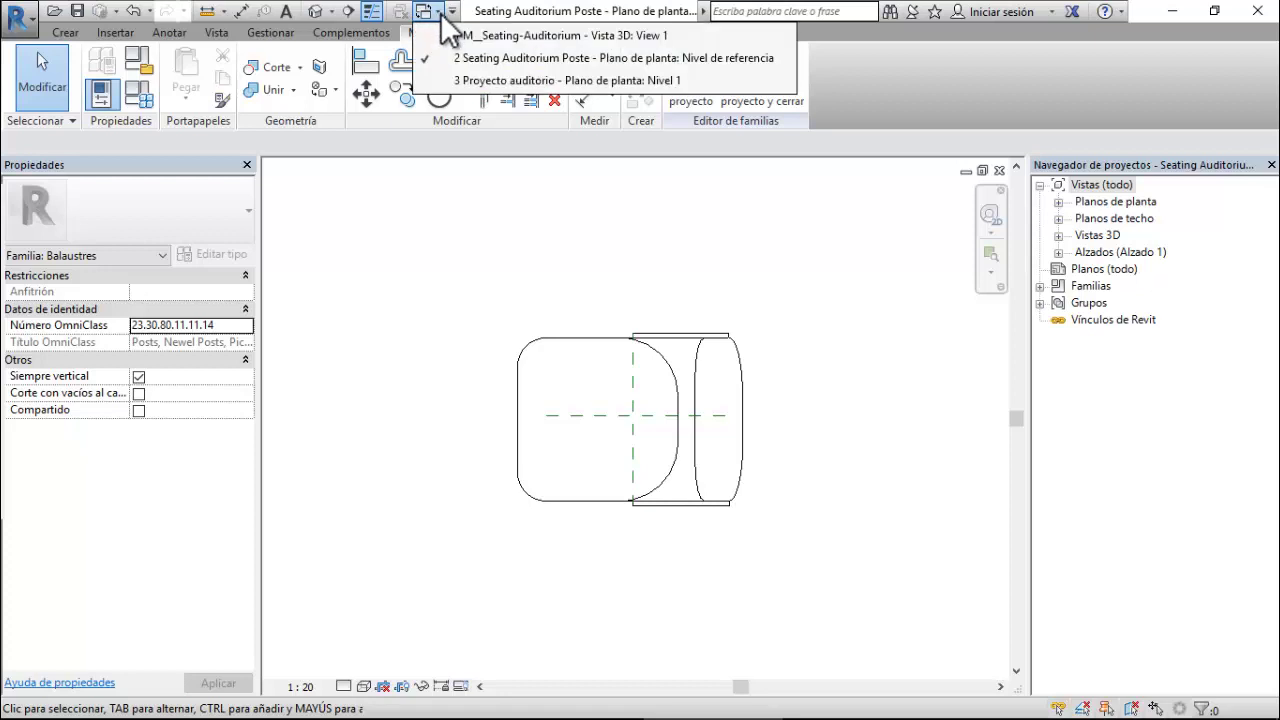
left_click(465, 35)
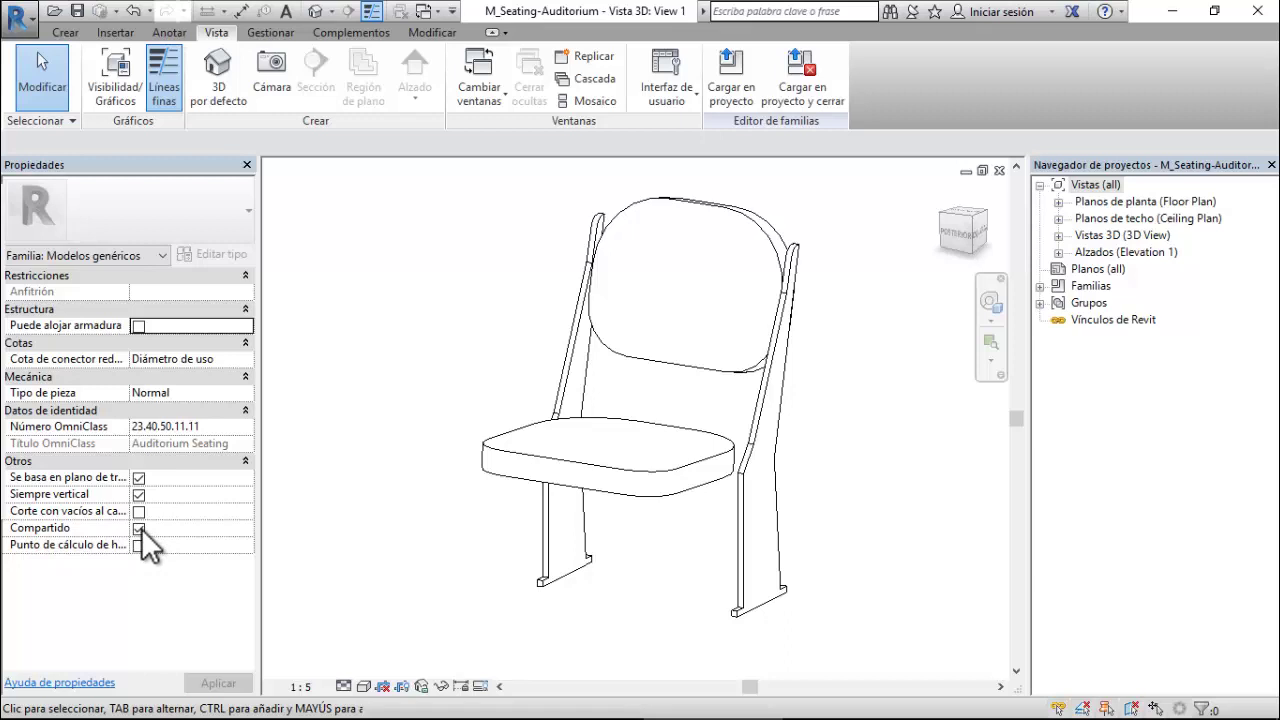
left_click(139, 528)
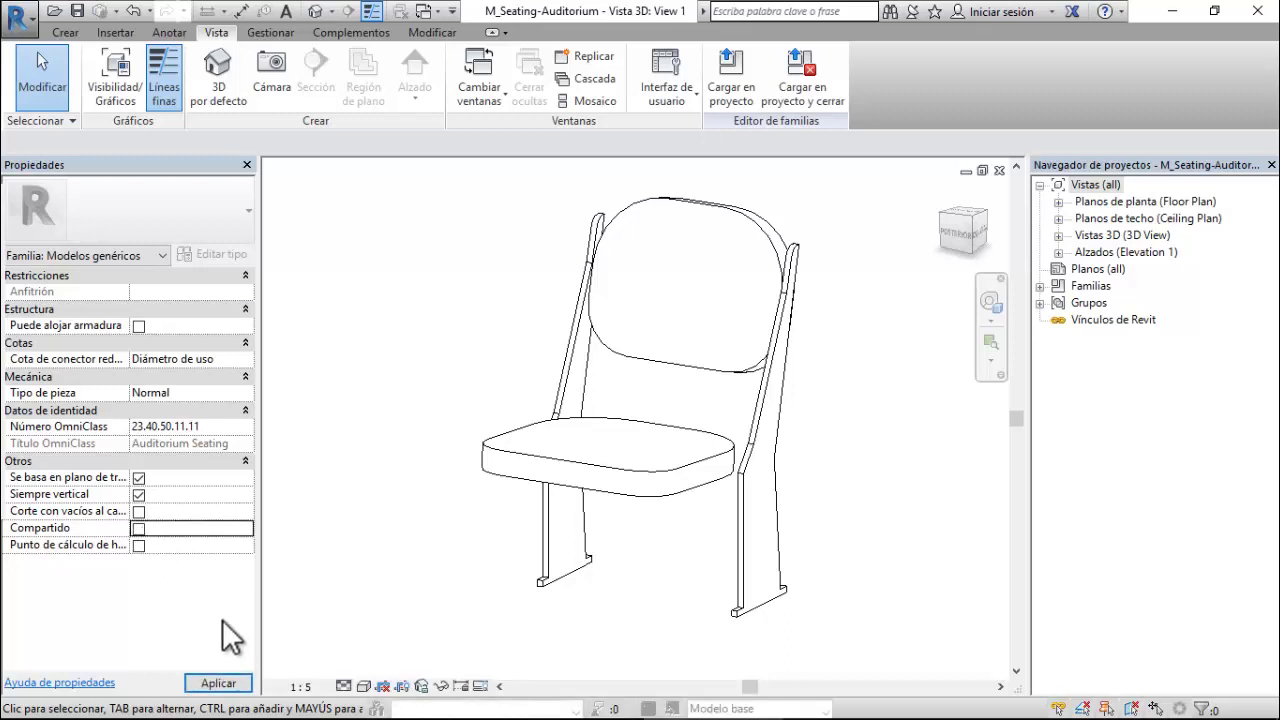
left_click(225, 683)
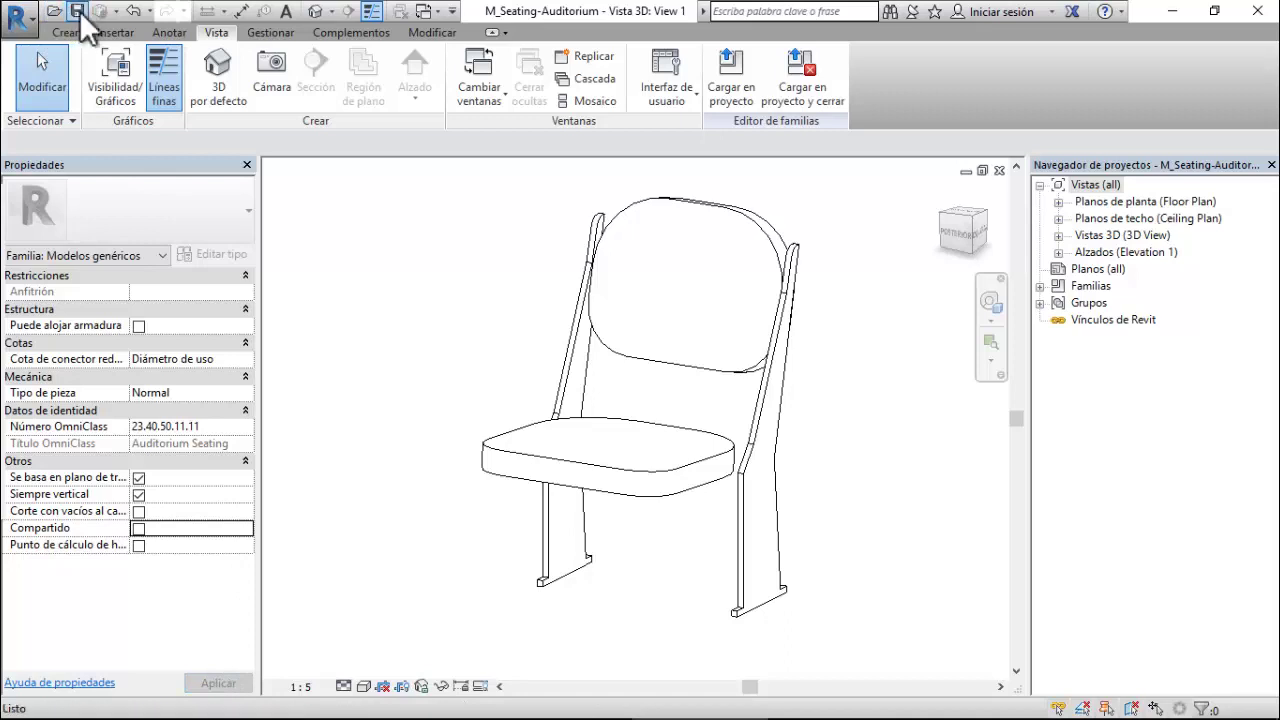
- Switch to the Seating Auditorium Poste plan and back to the chair's 3D view
left_click(428, 12)
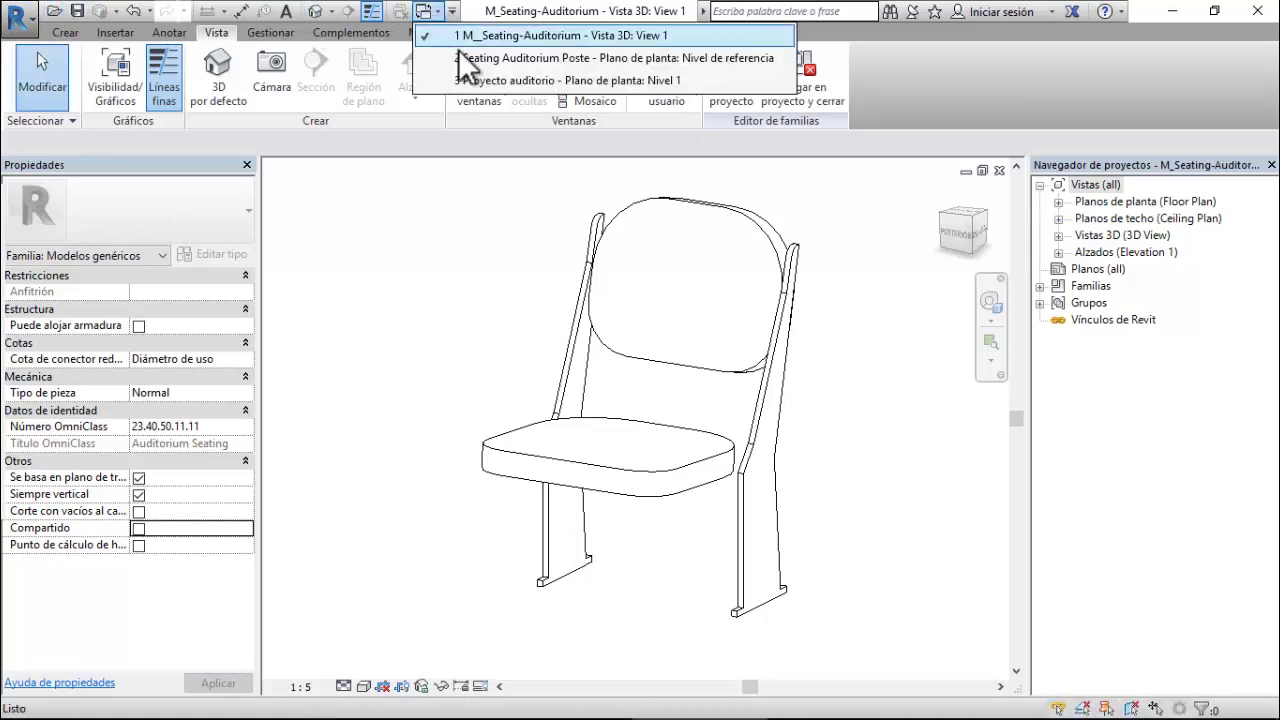
left_click(468, 57)
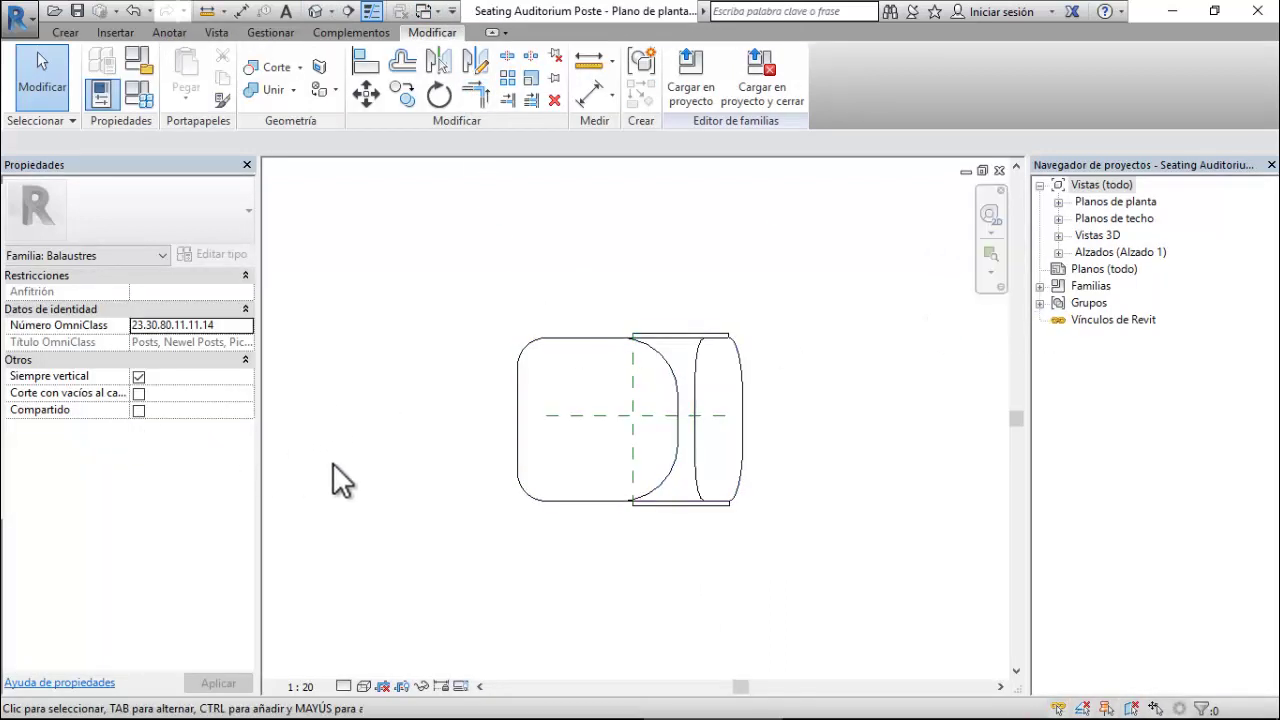
left_click(428, 12)
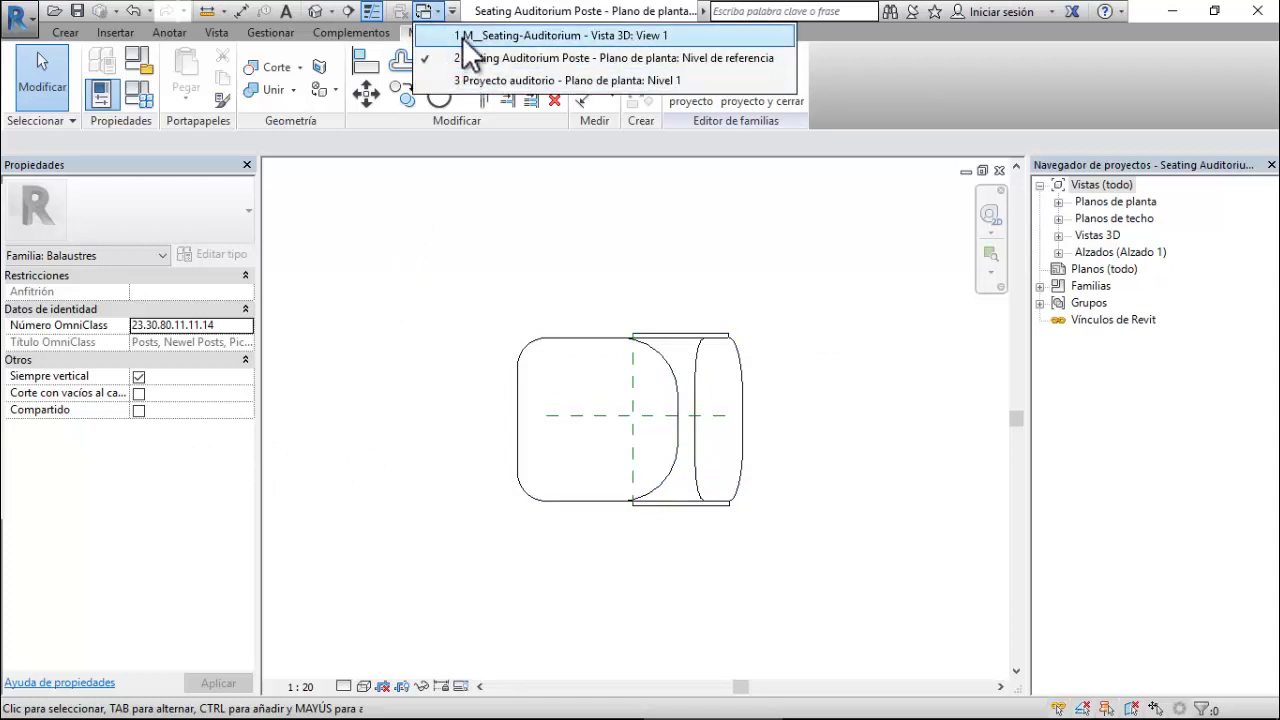
left_click(461, 35)
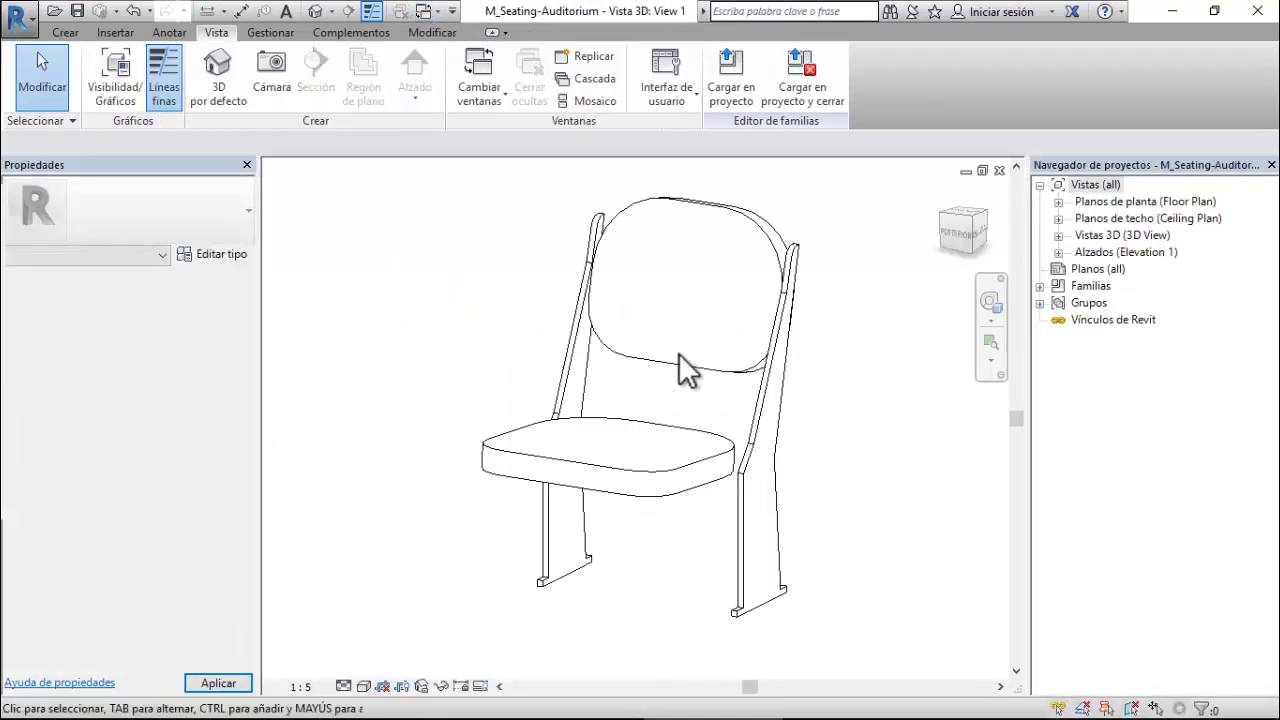
- Try loading the unshared chair into Seating Auditorium Poste.rfa only, then dismiss the failure warnings
left_click(747, 74)
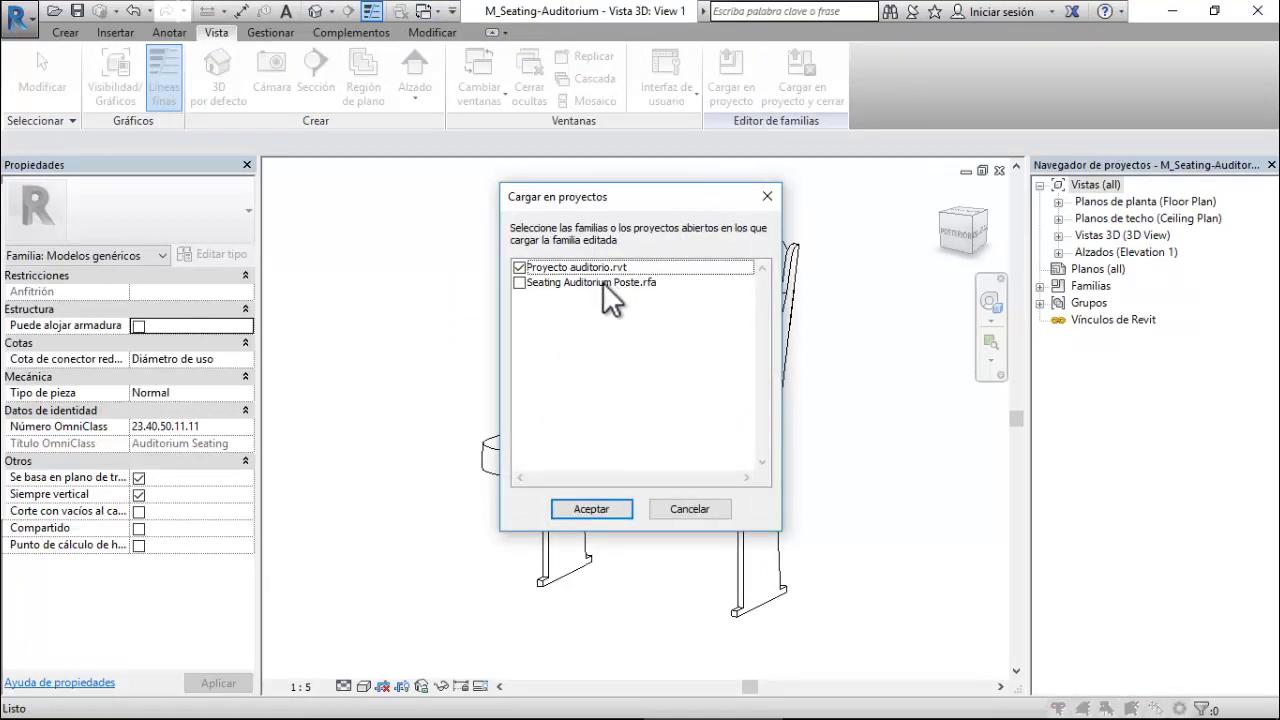
left_click(519, 283)
left_click(518, 268)
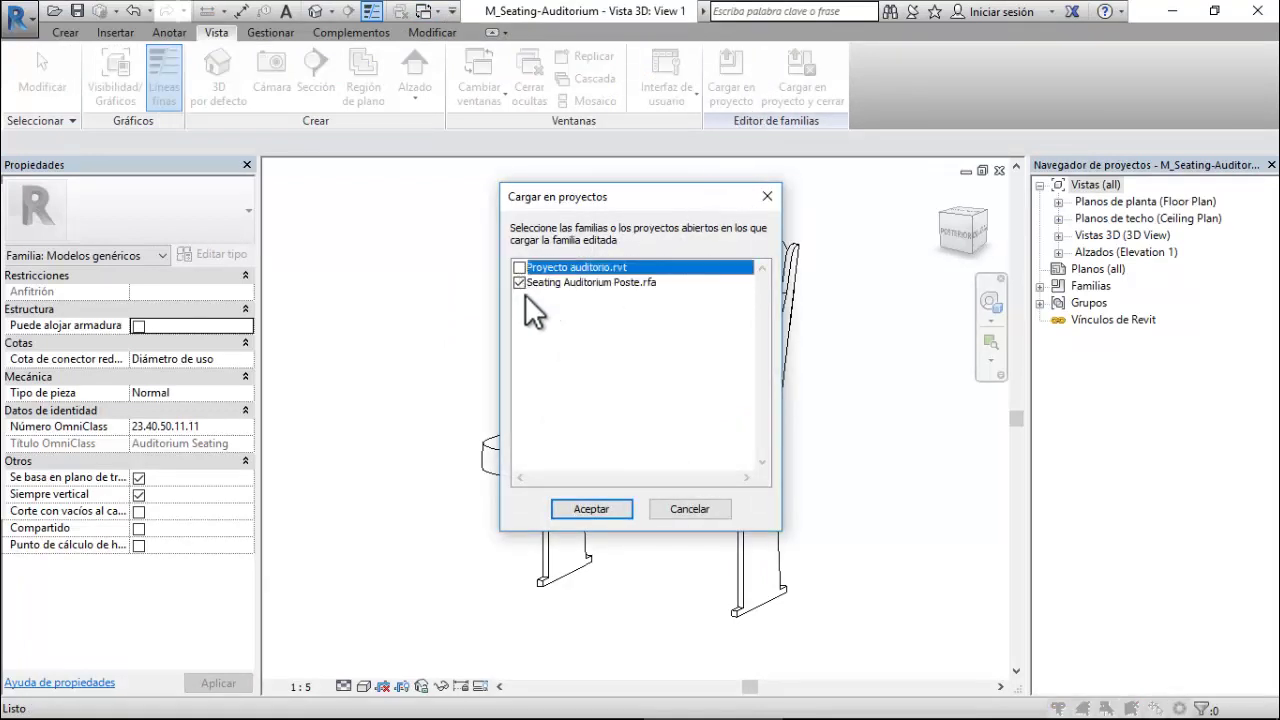
left_click(592, 509)
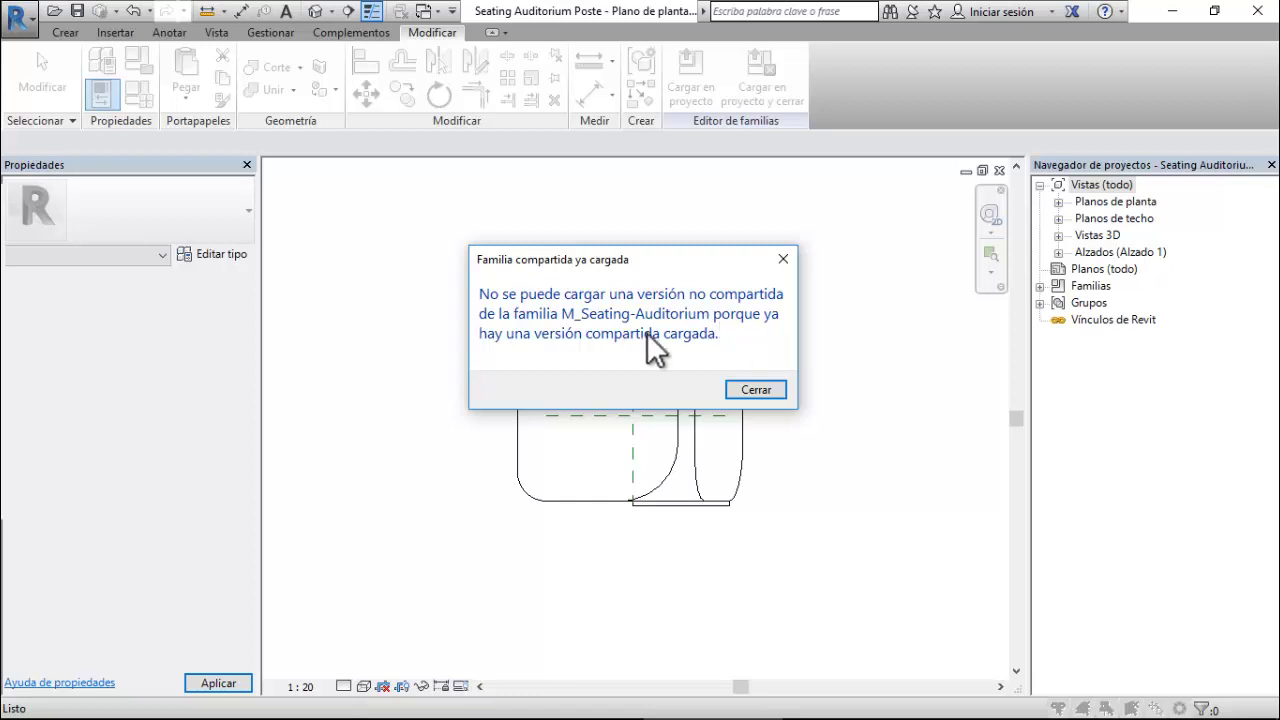
left_click(776, 387)
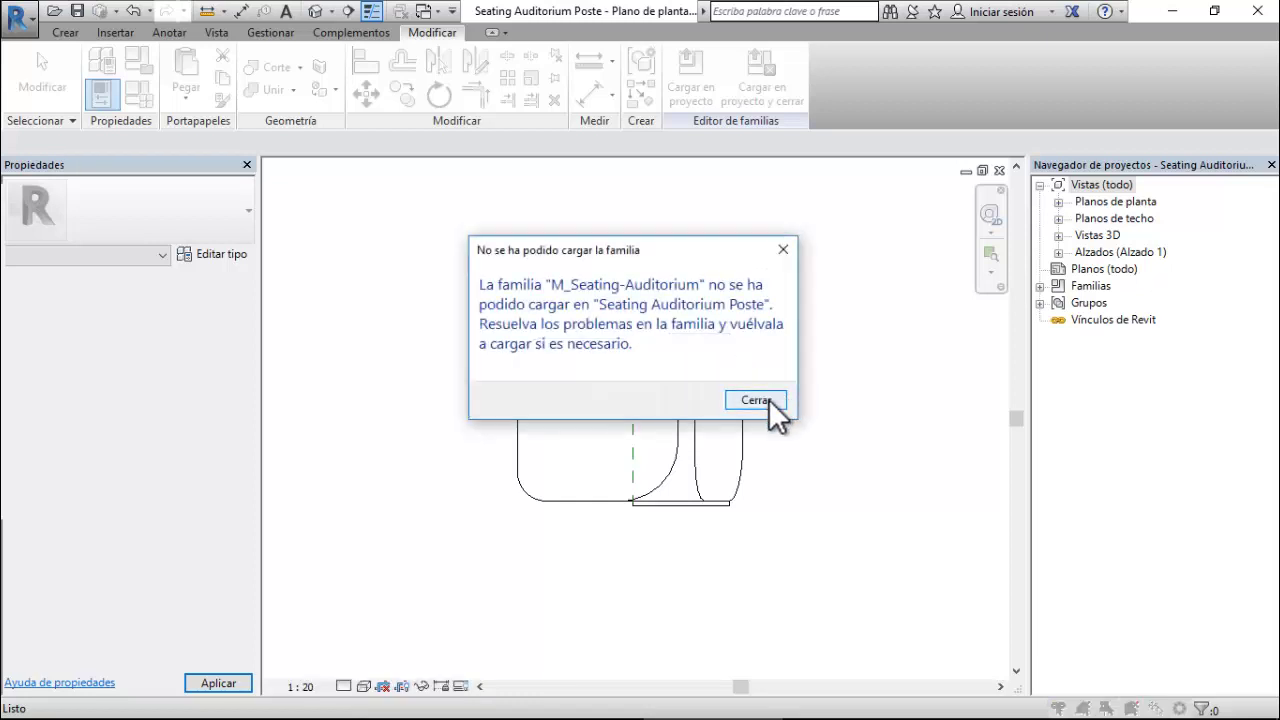
left_click(768, 398)
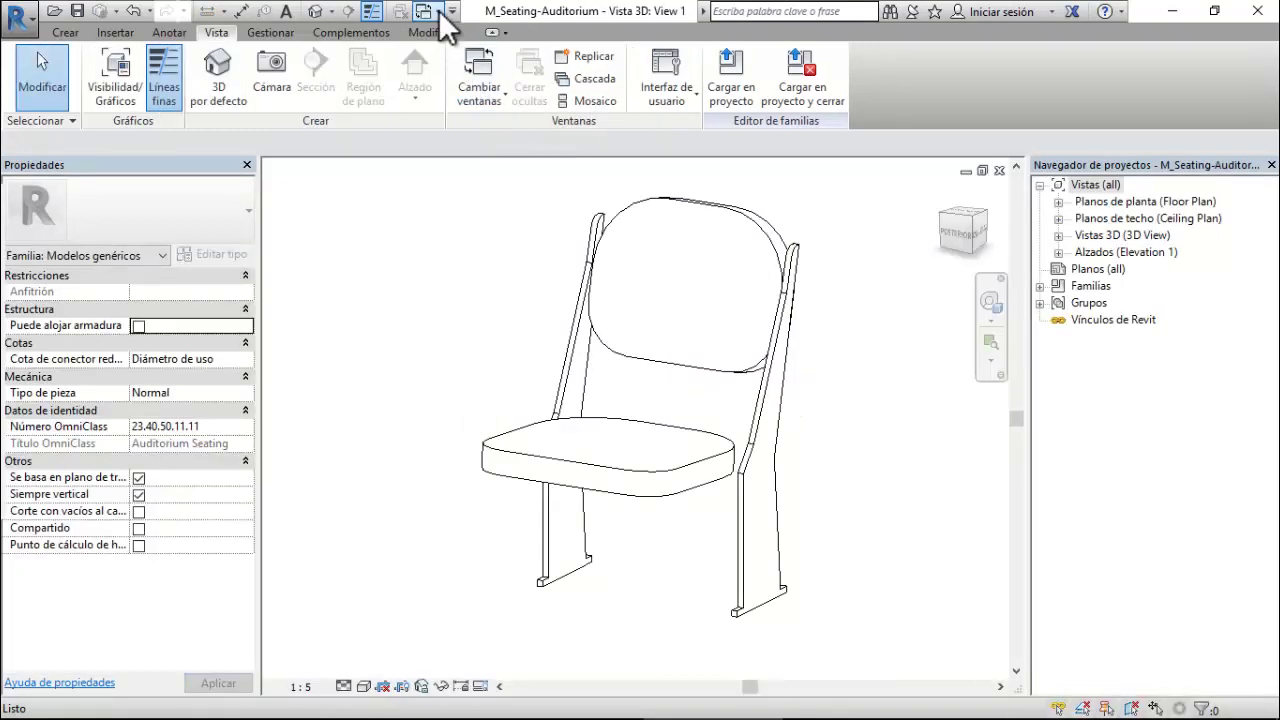
- In the Seating Auditorium Poste family, delete the nested M_Seating-Auditorium family under Modelos genéricos
left_click(439, 11)
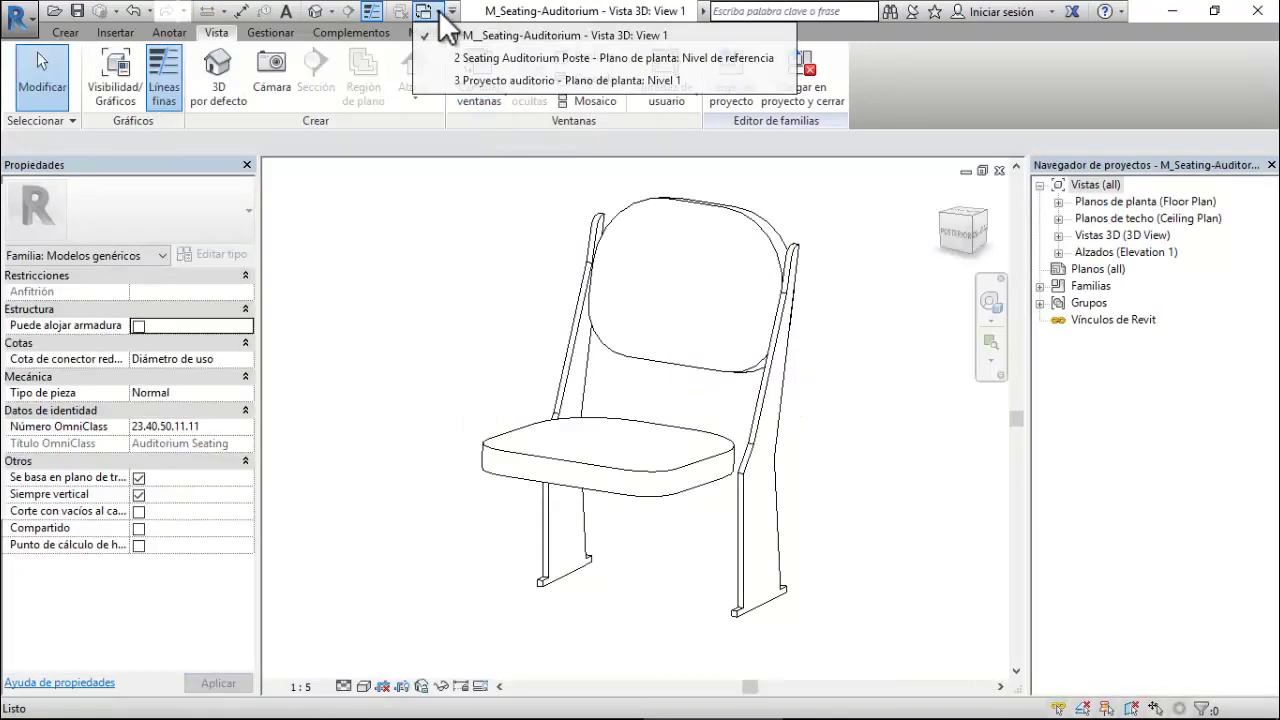
left_click(485, 57)
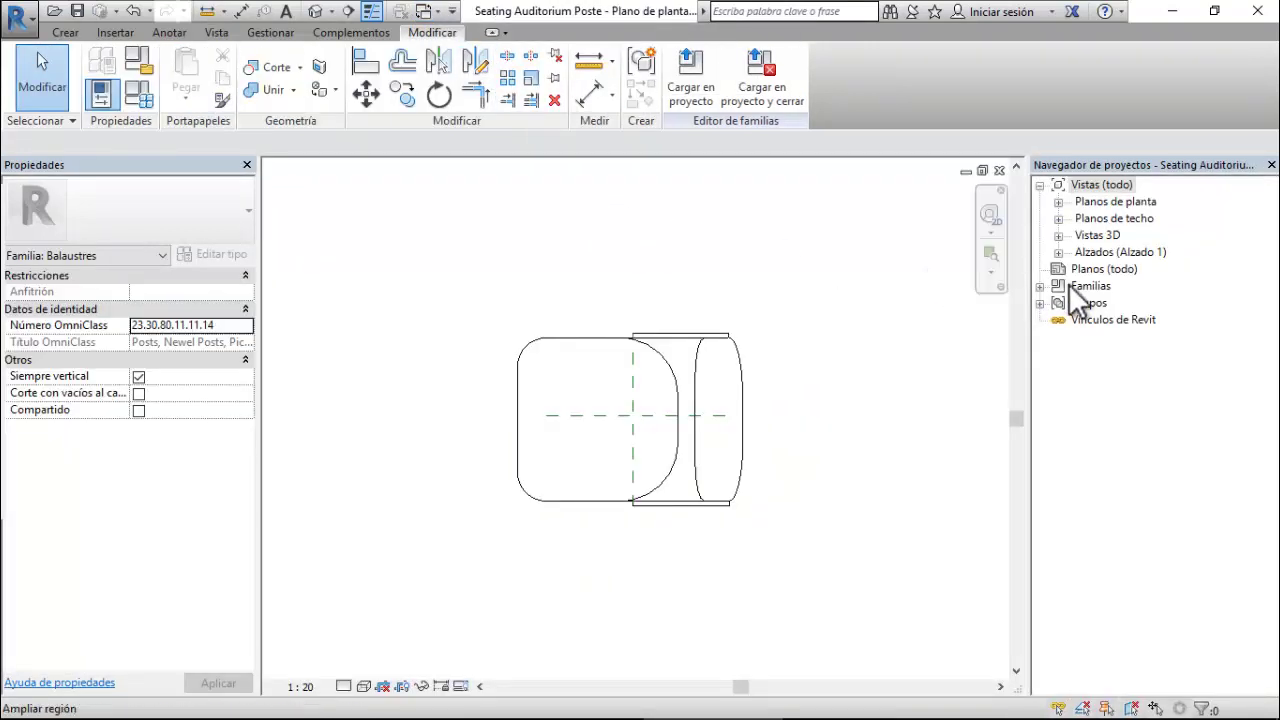
left_click(1040, 286)
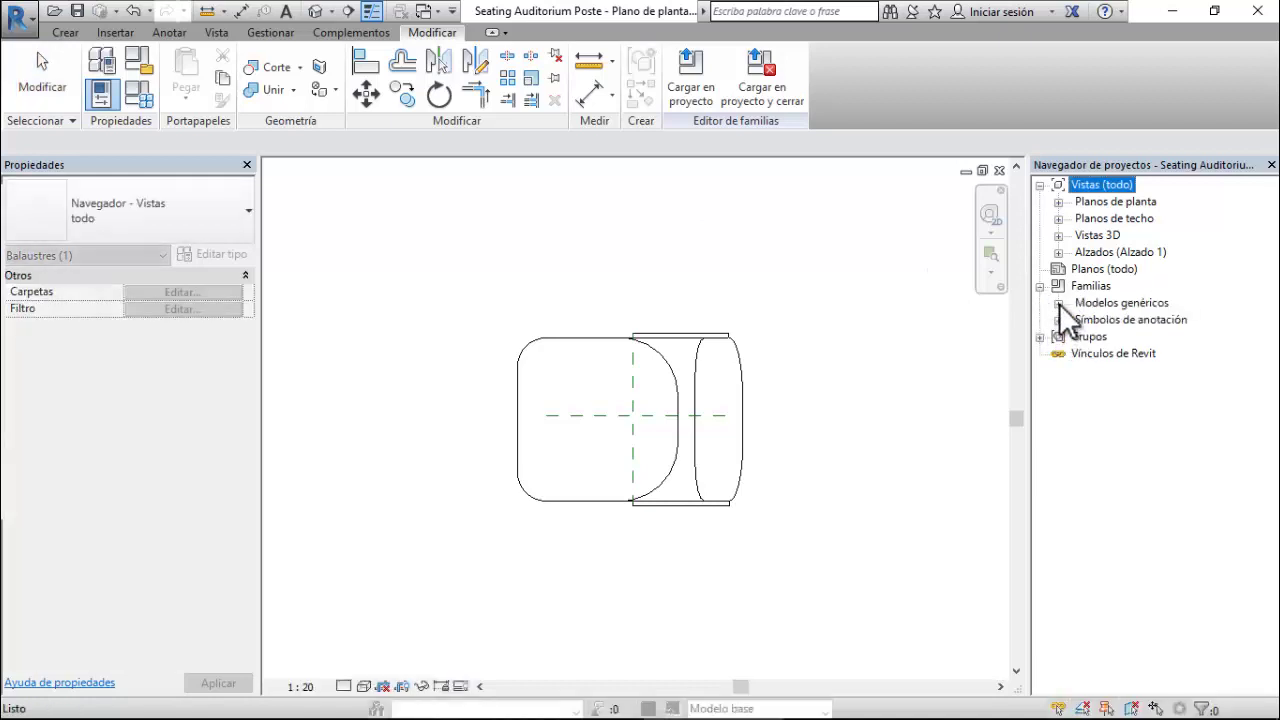
left_click(1058, 302)
left_click(1121, 320)
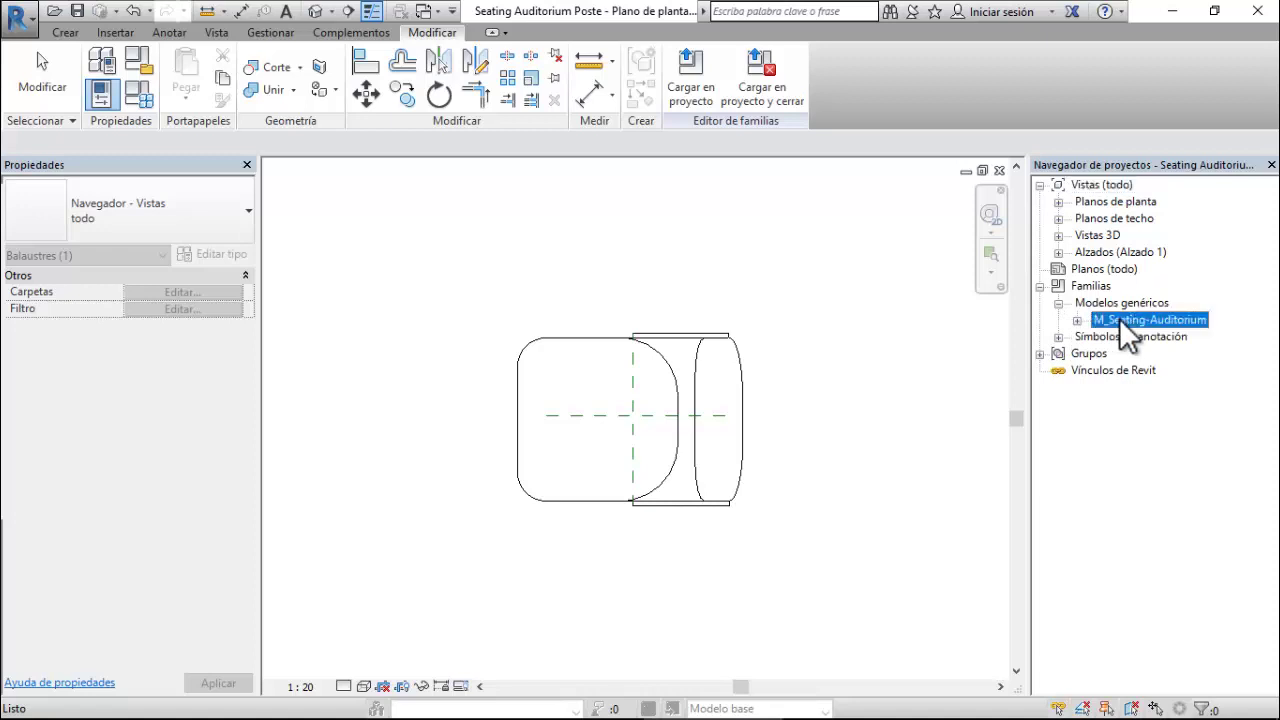
right_click(1122, 323)
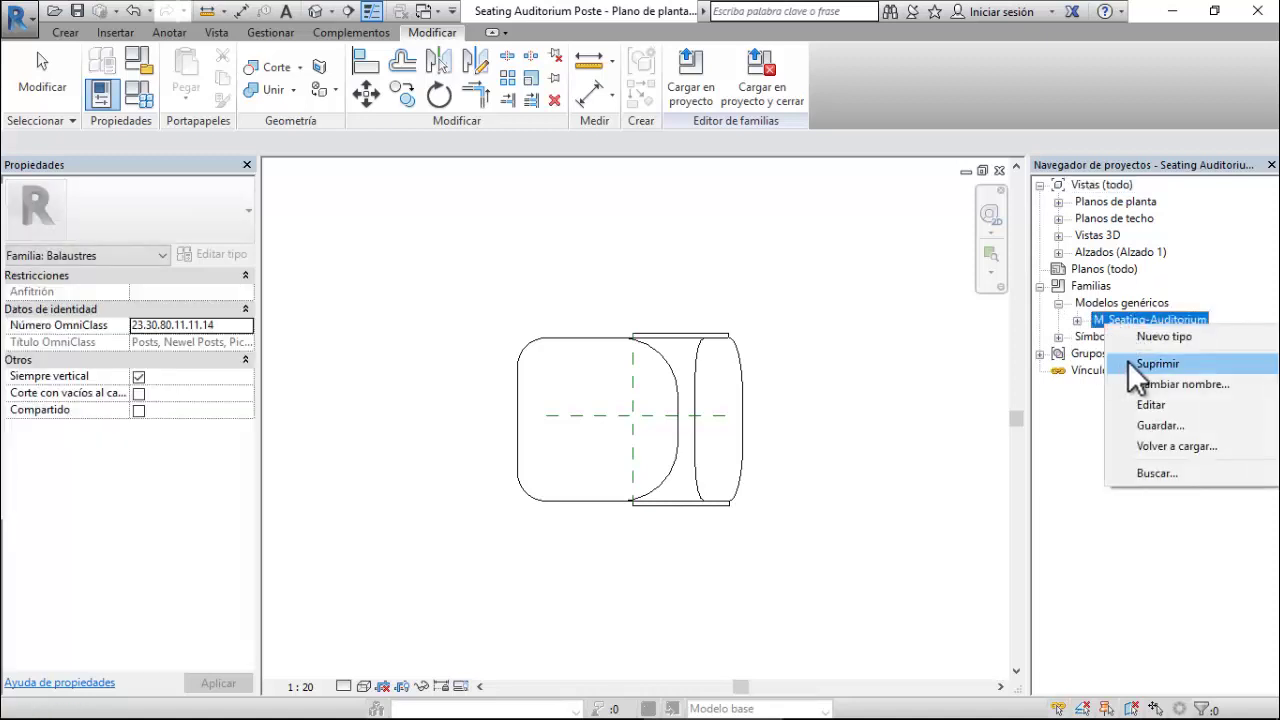
left_click(1127, 362)
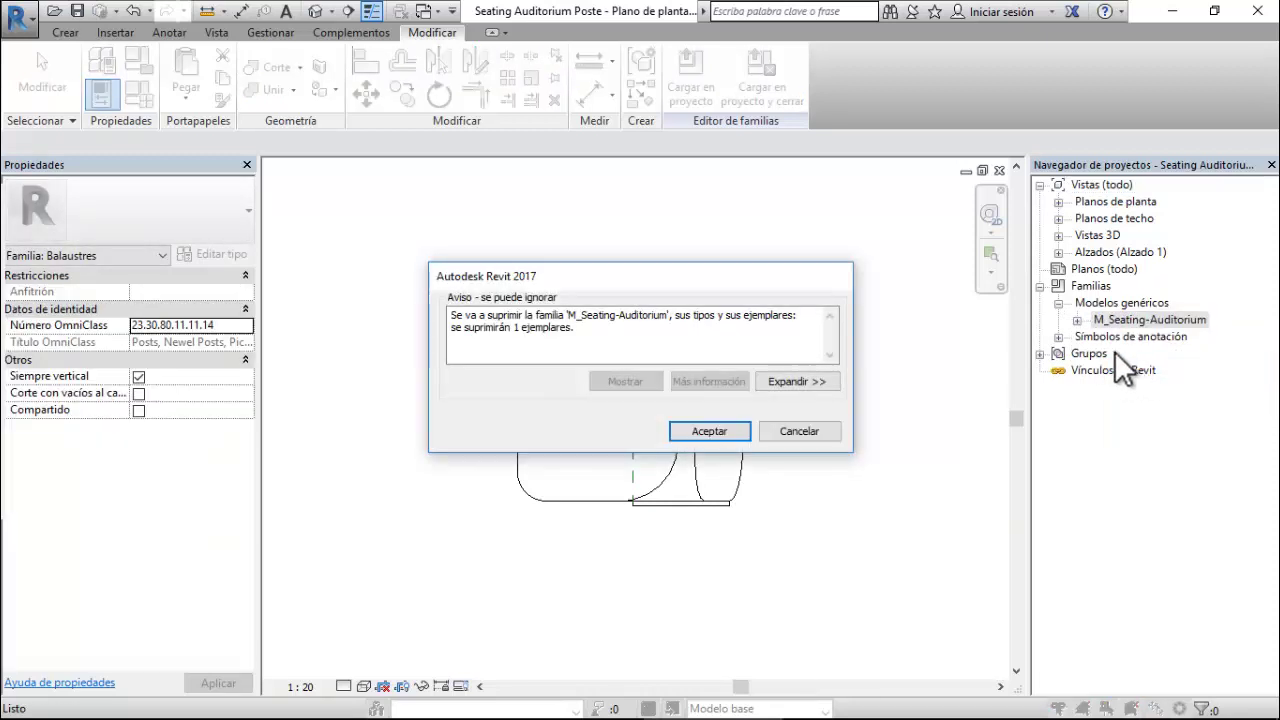
left_click(736, 428)
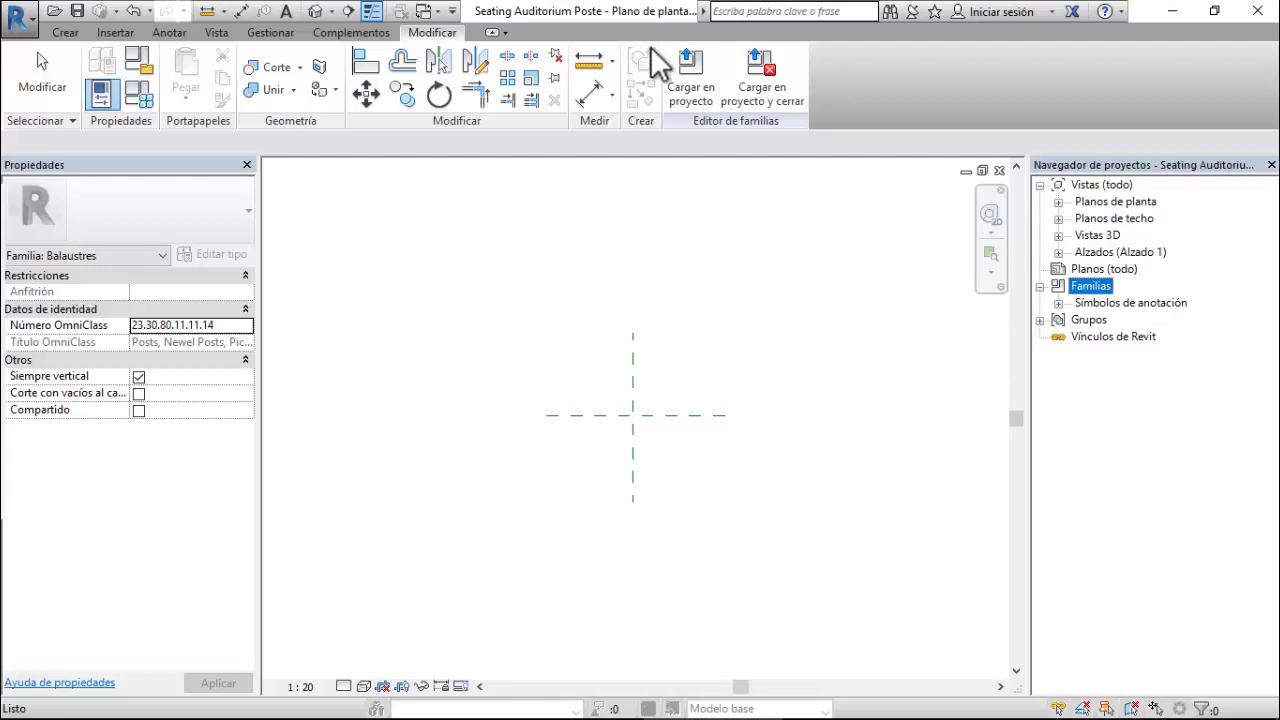
- From the M_Seating-Auditorium 3D view, load the chair family into Seating Auditorium Poste.rfa only
left_click(437, 13)
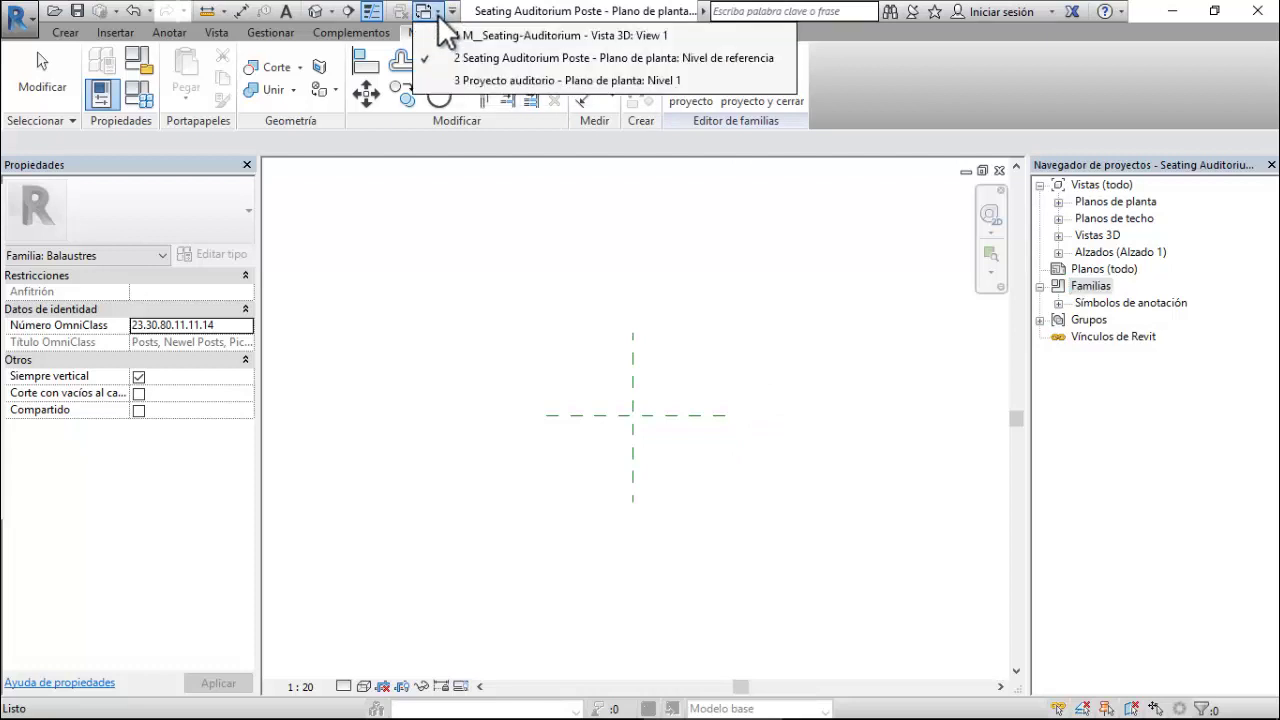
left_click(464, 40)
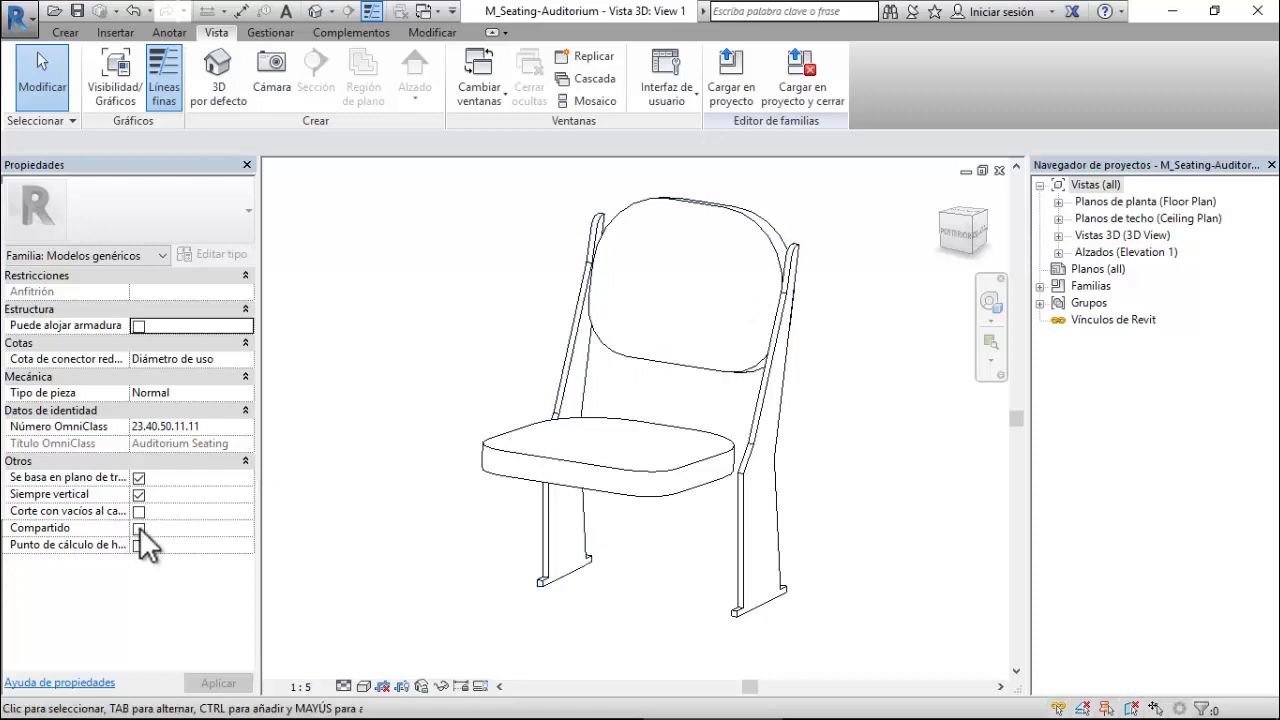
left_click(729, 99)
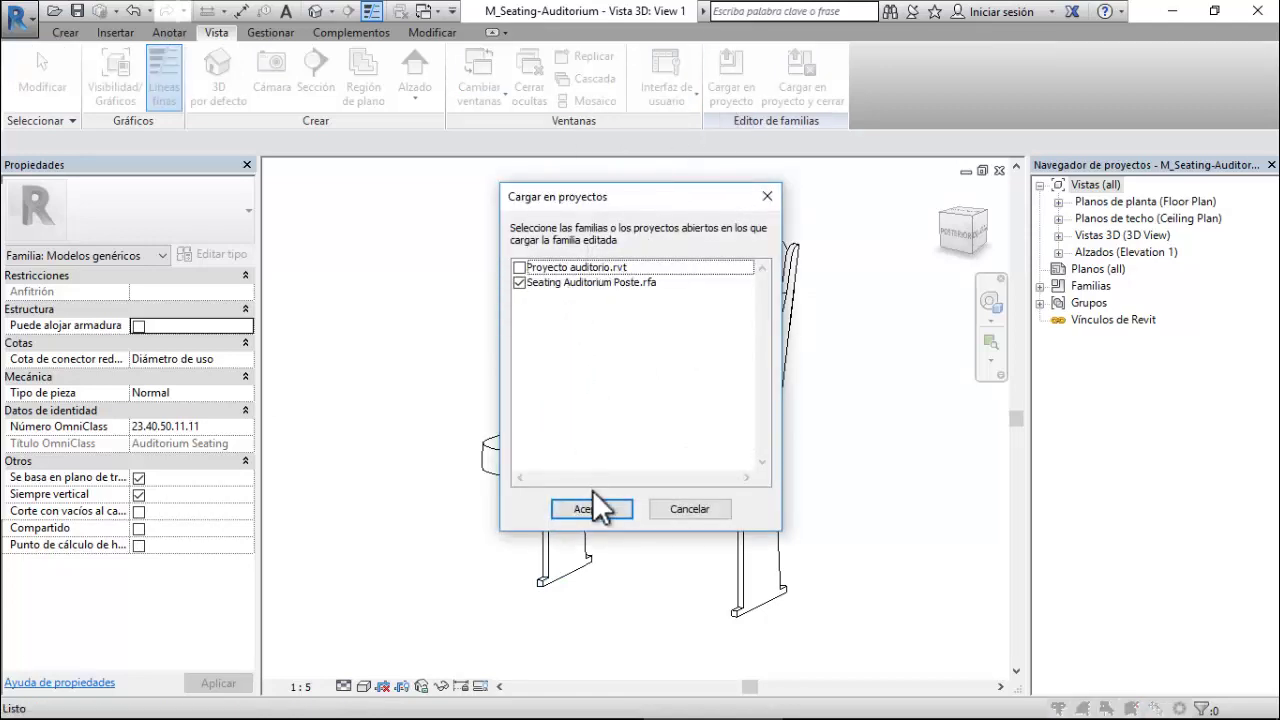
left_click(596, 506)
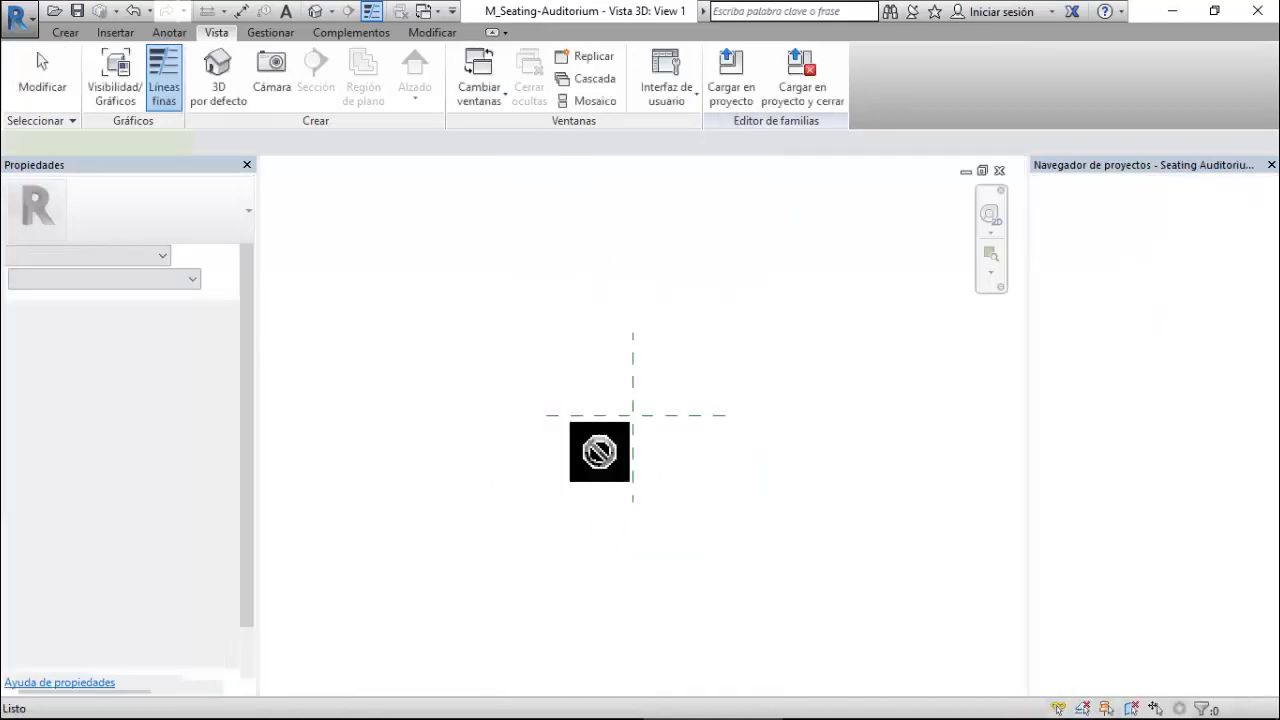
- Place the chair, rotated 90°, at the crossing of the post family's reference planes
left_click(847, 95)
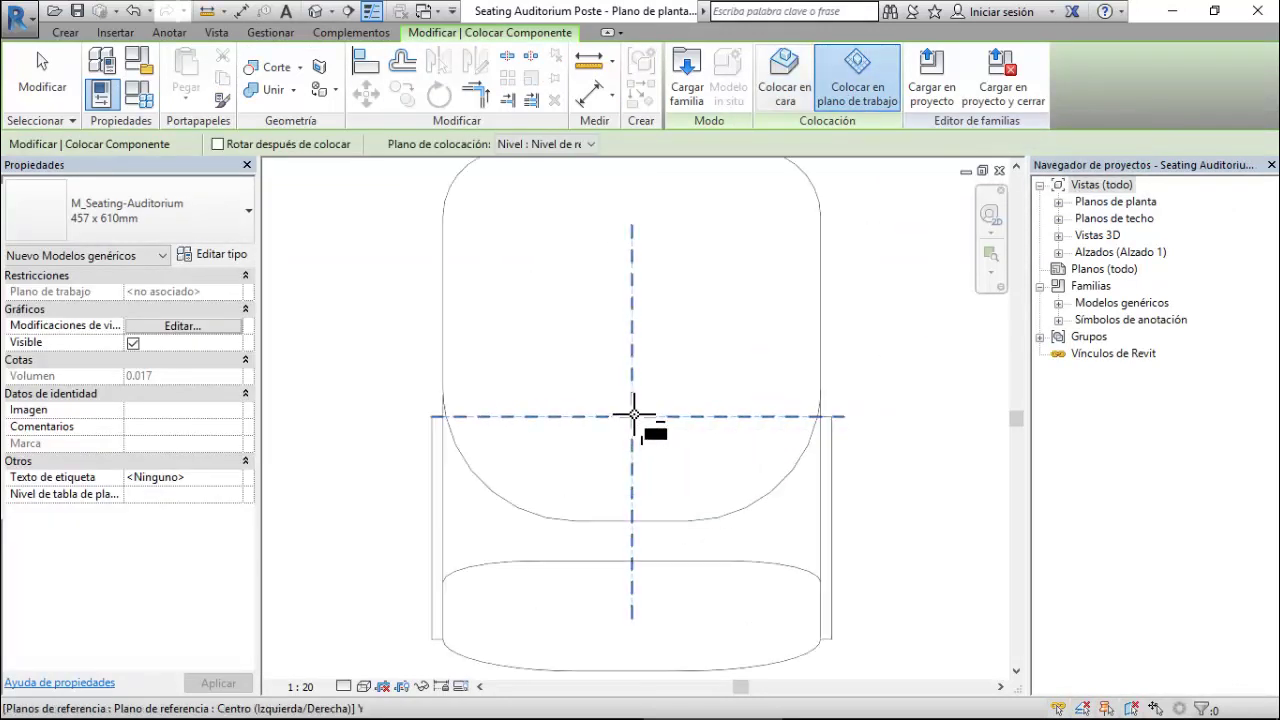
scroll(634, 413, "up", 2)
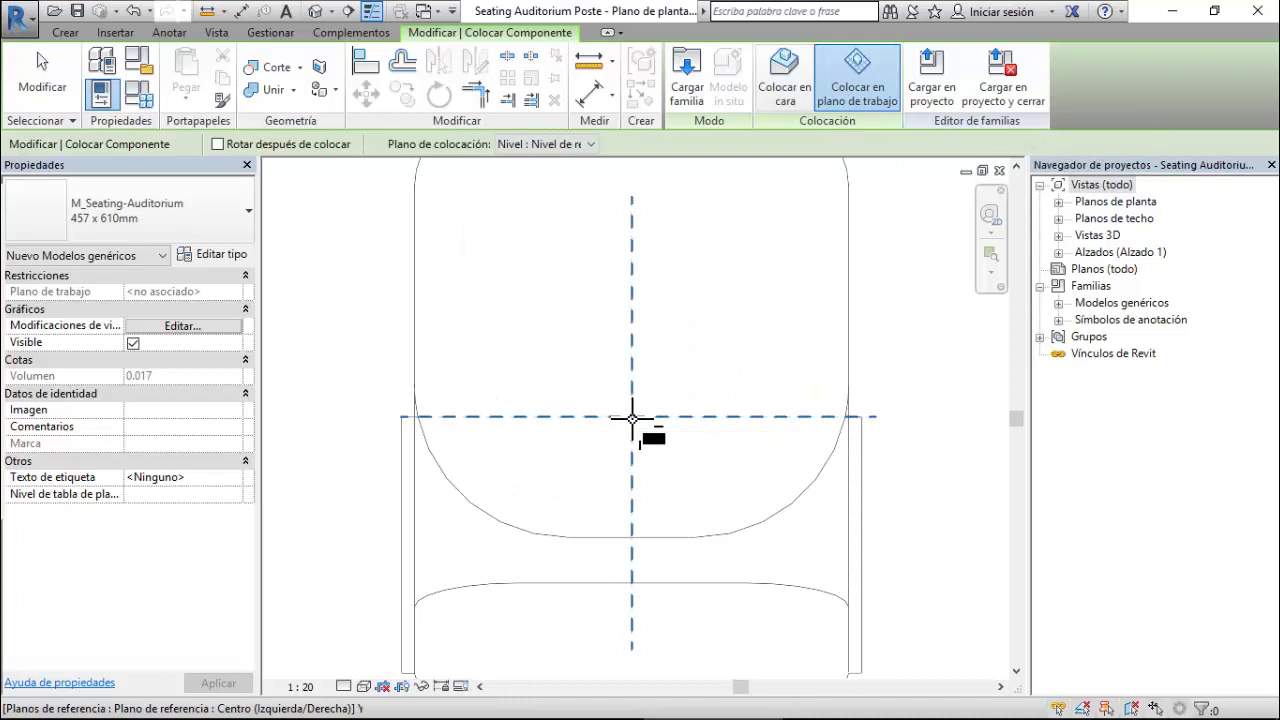
key("space")
left_click(632, 418)
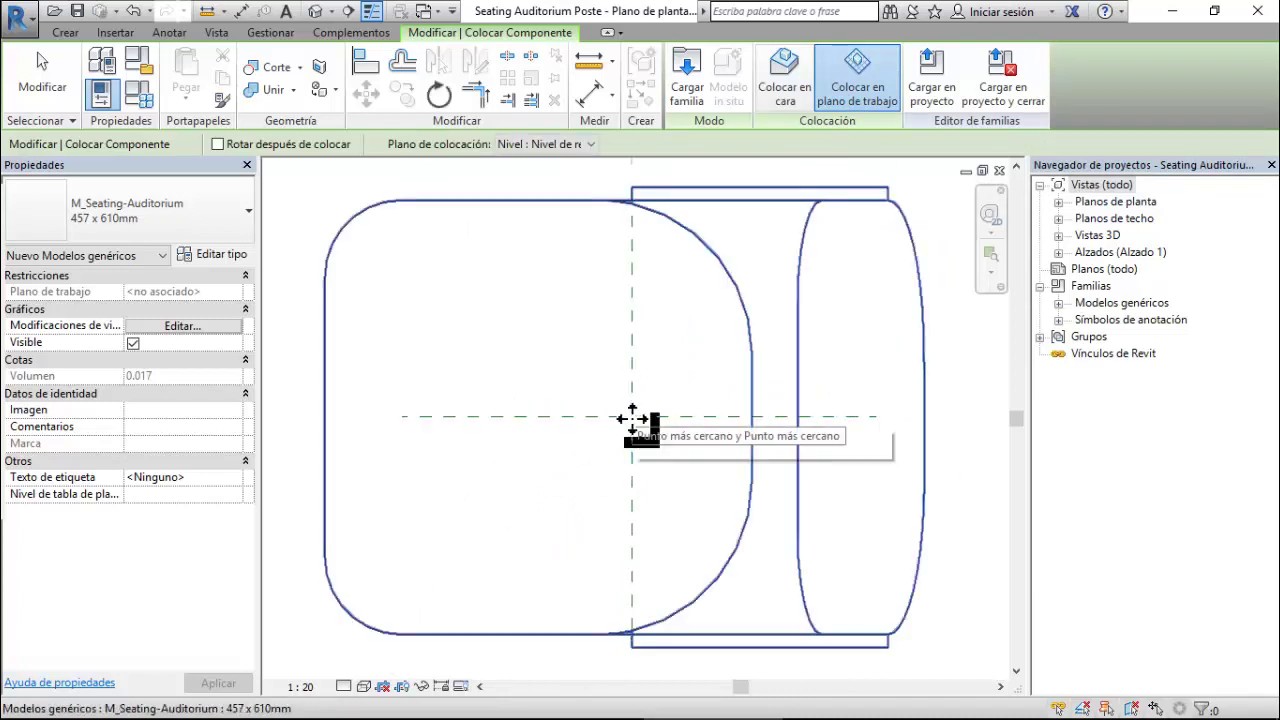
key("Escape")
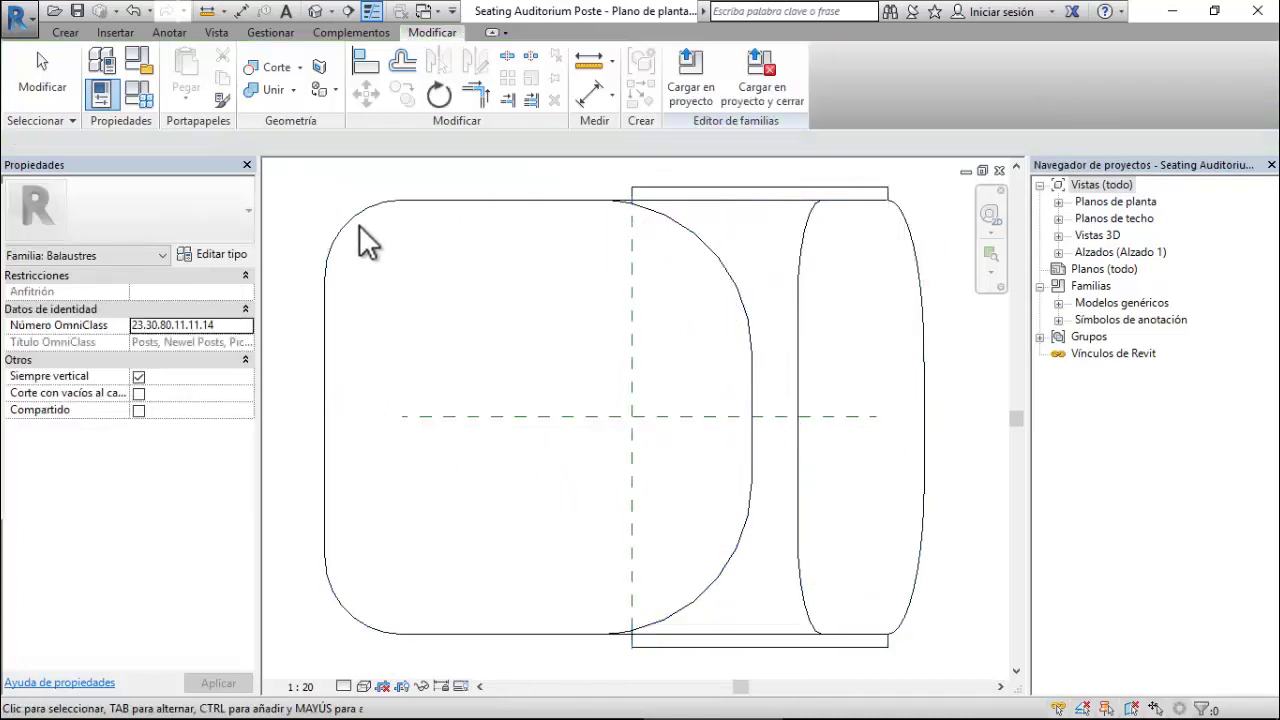
left_click(62, 58)
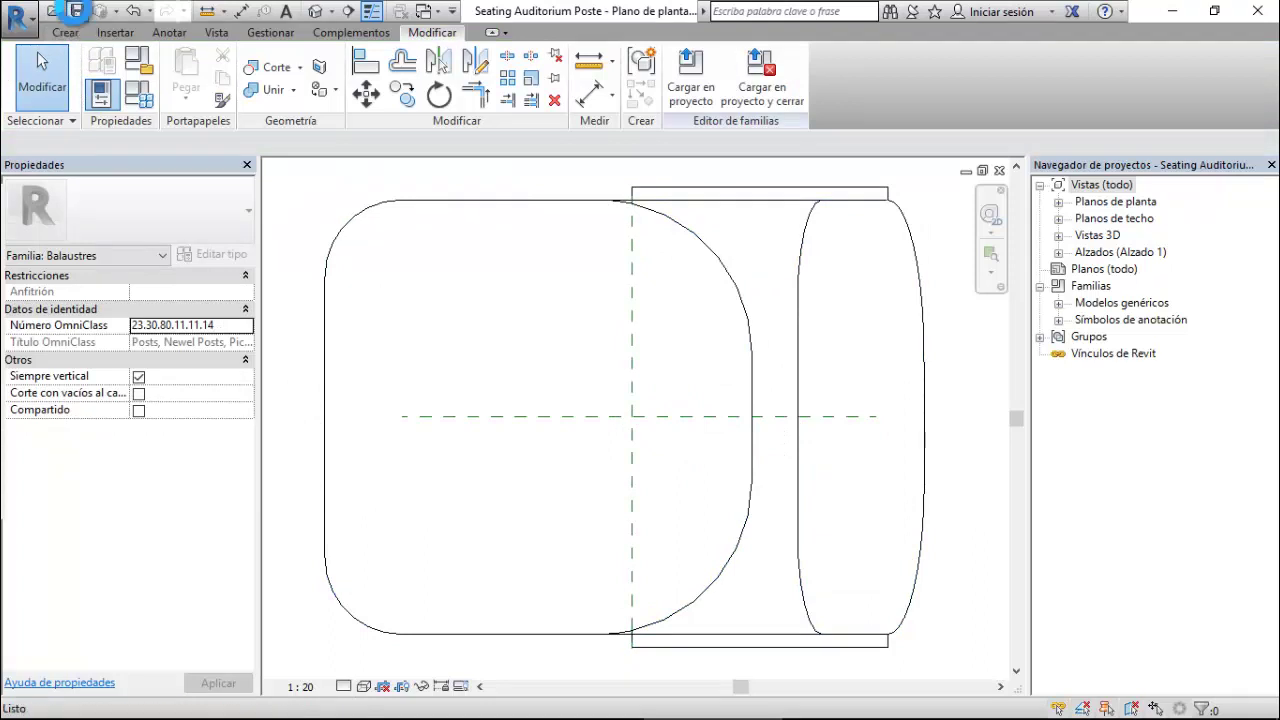
- Cancel loading into projects and switch to the Proyecto auditorio Nivel 1 plan
left_click(700, 90)
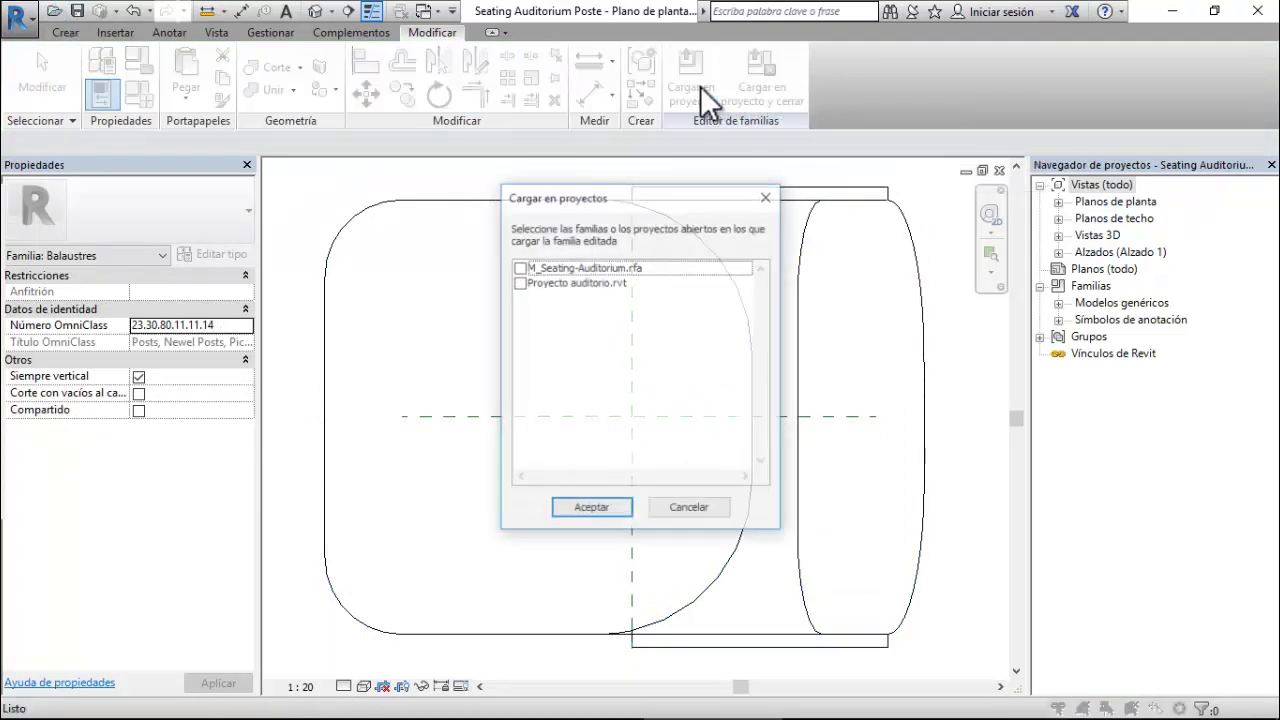
left_click(709, 504)
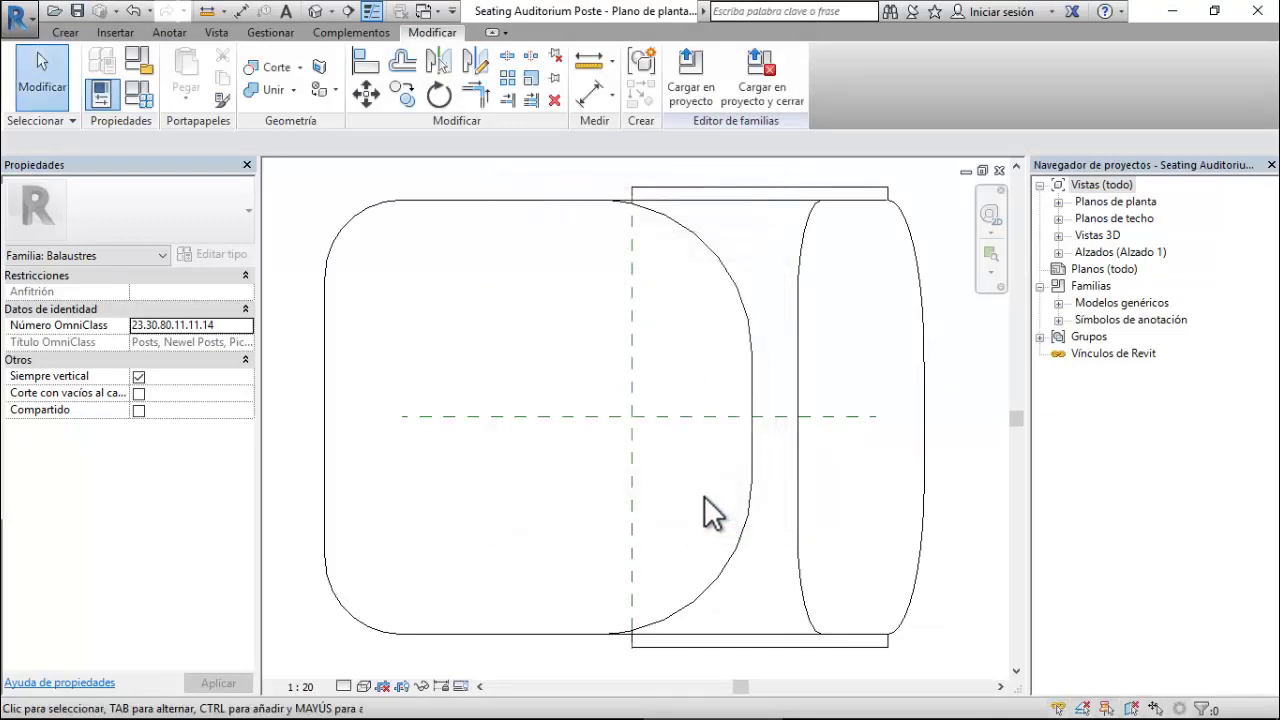
left_click(431, 12)
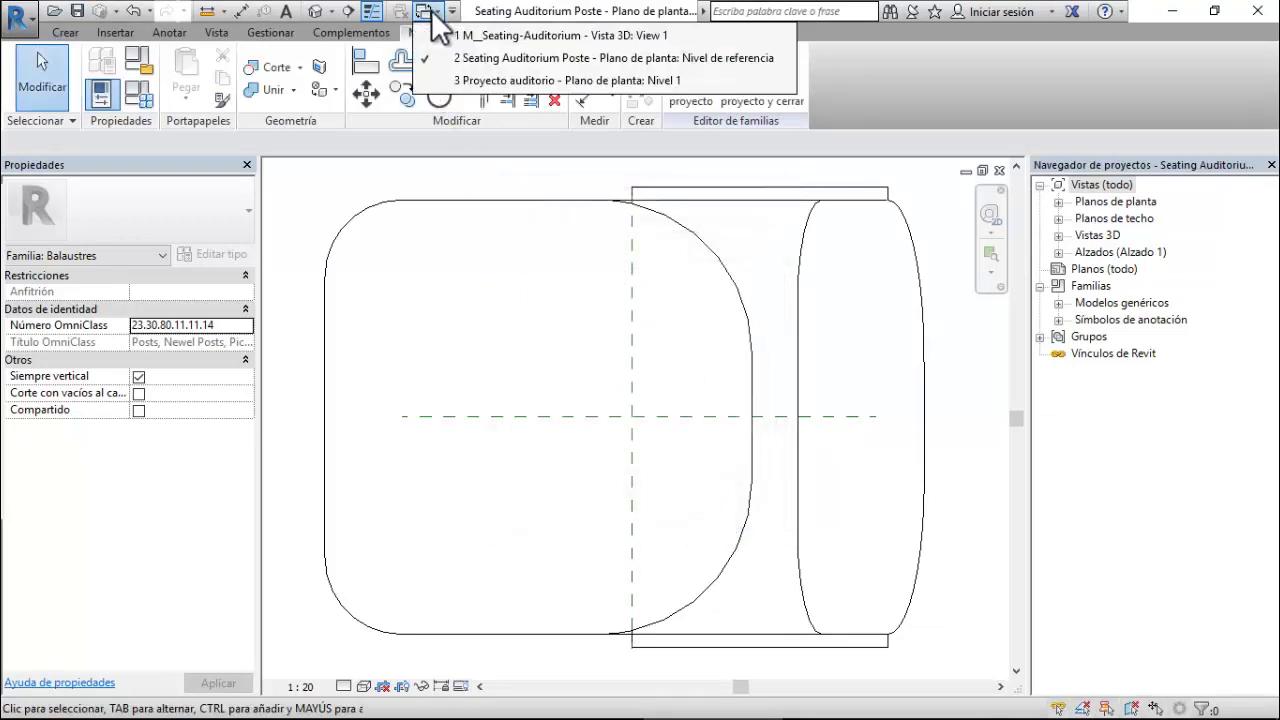
left_click(497, 80)
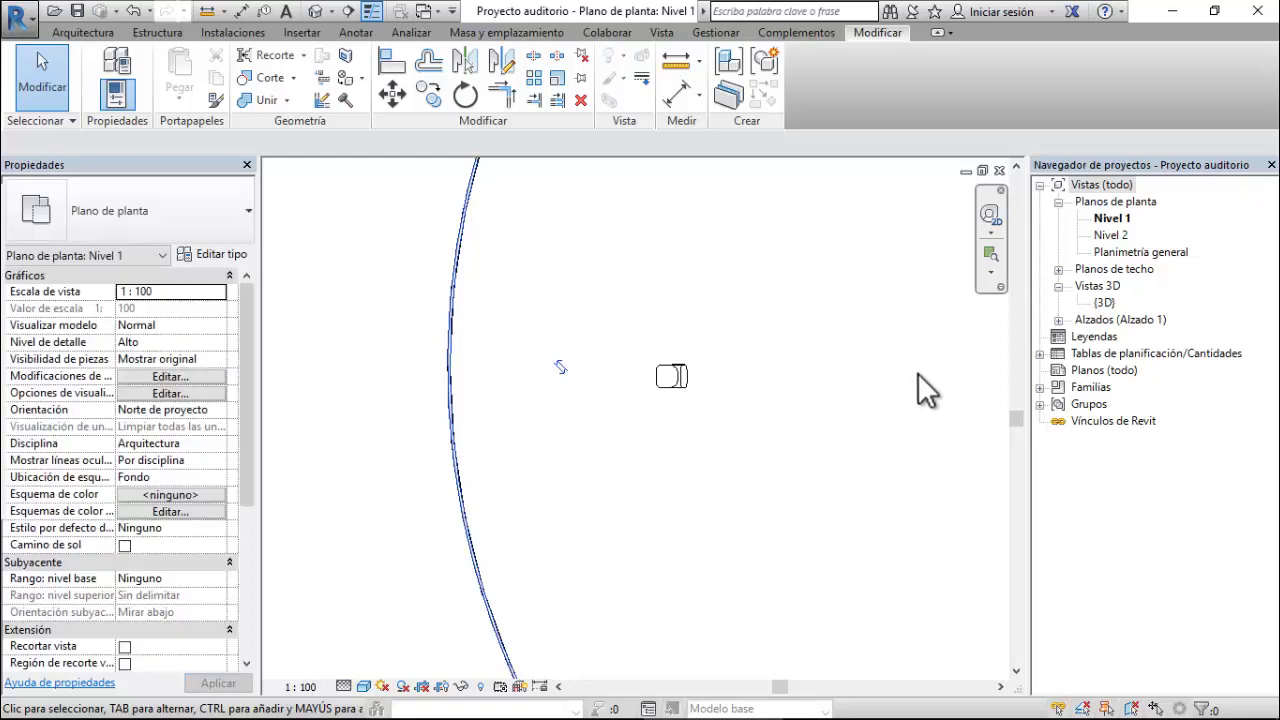
- Delete the M_Seating-Auditorium family from Proyecto auditorio's Modelos genéricos and confirm the warning
left_click(1040, 387)
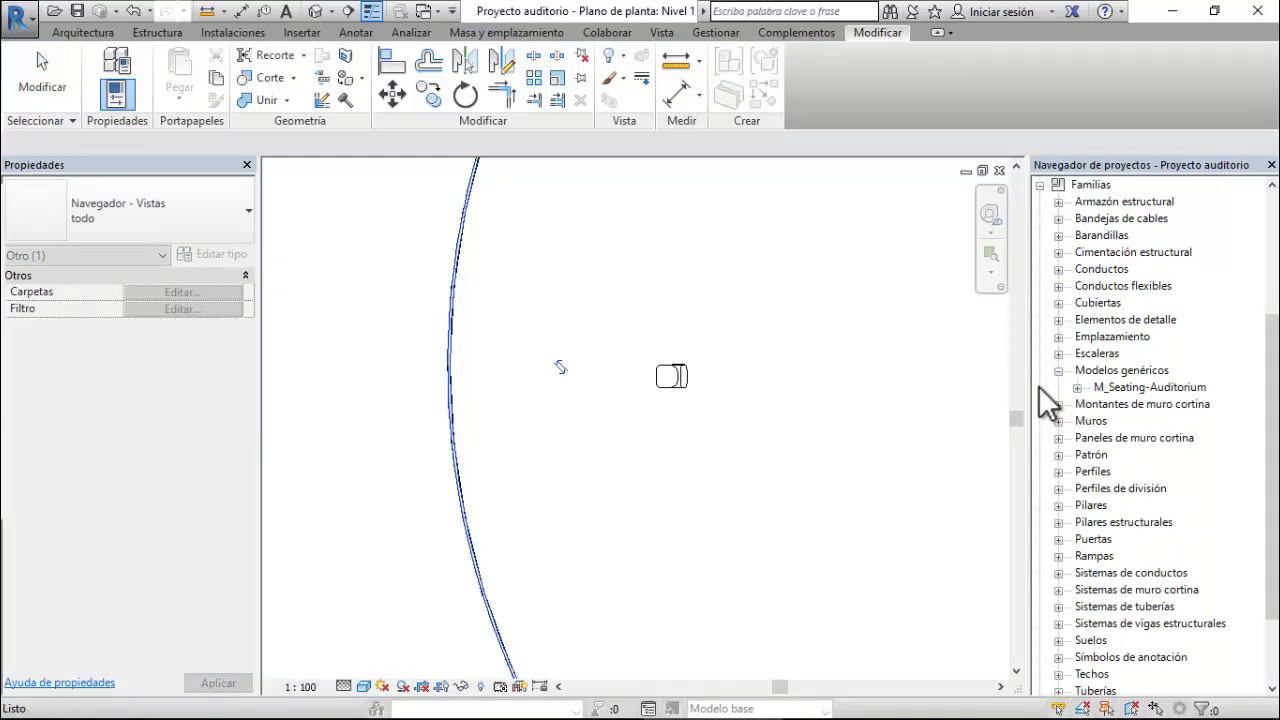
left_click(1137, 387)
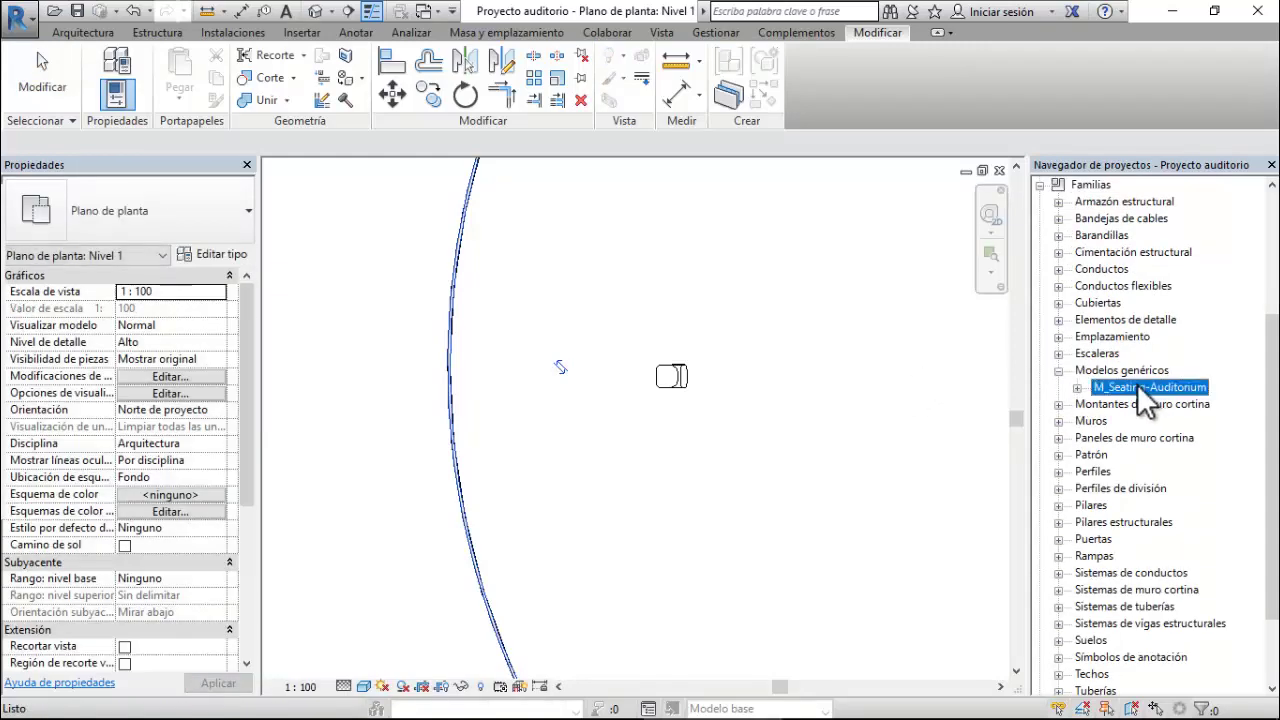
right_click(1137, 385)
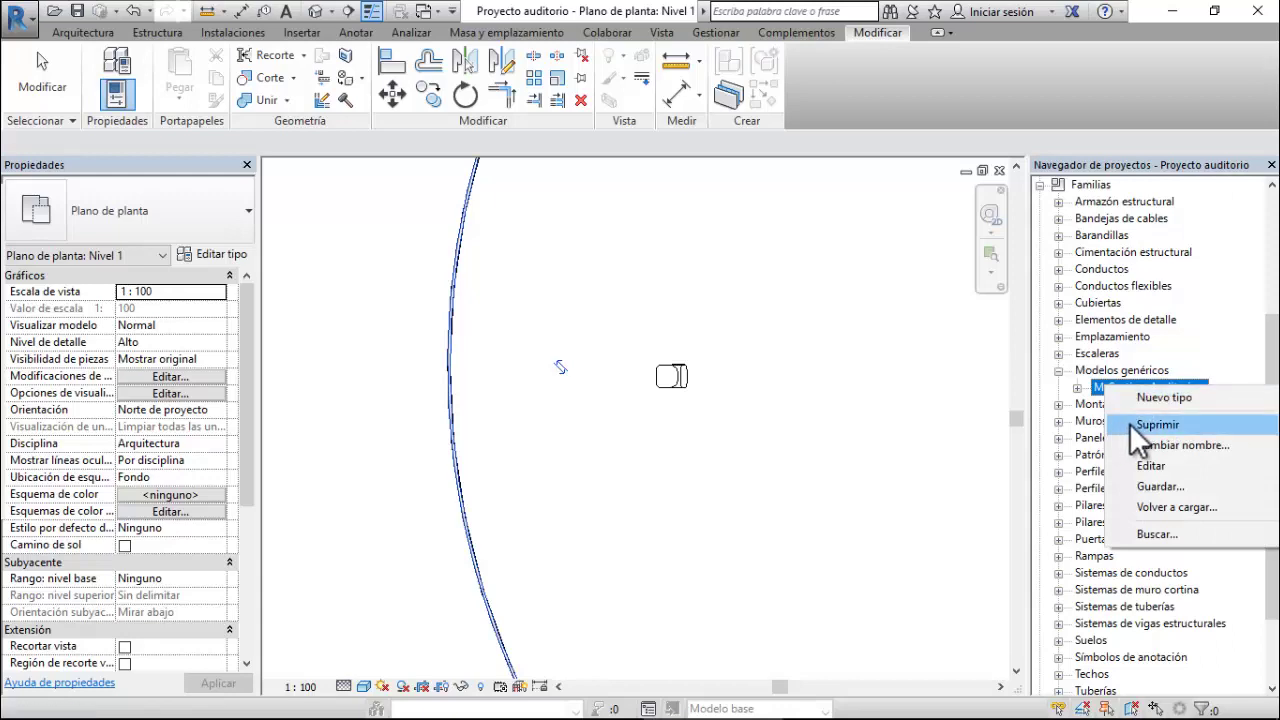
left_click(1130, 423)
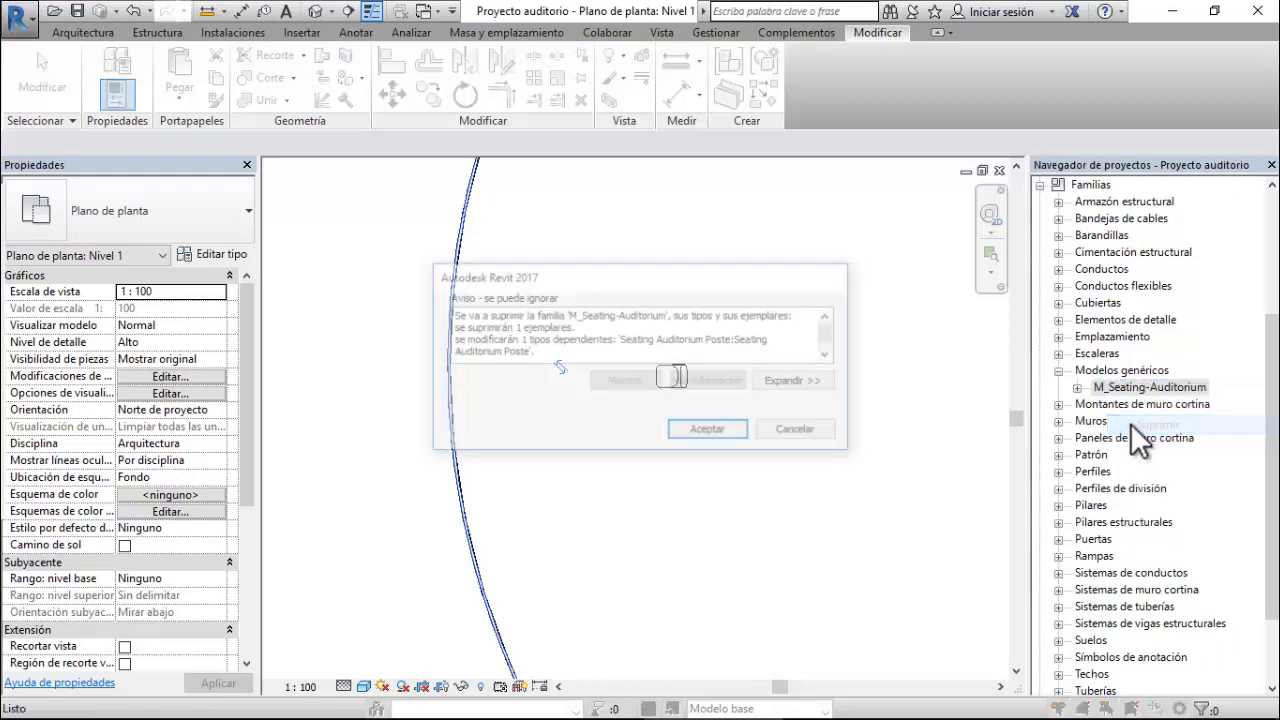
left_click(738, 425)
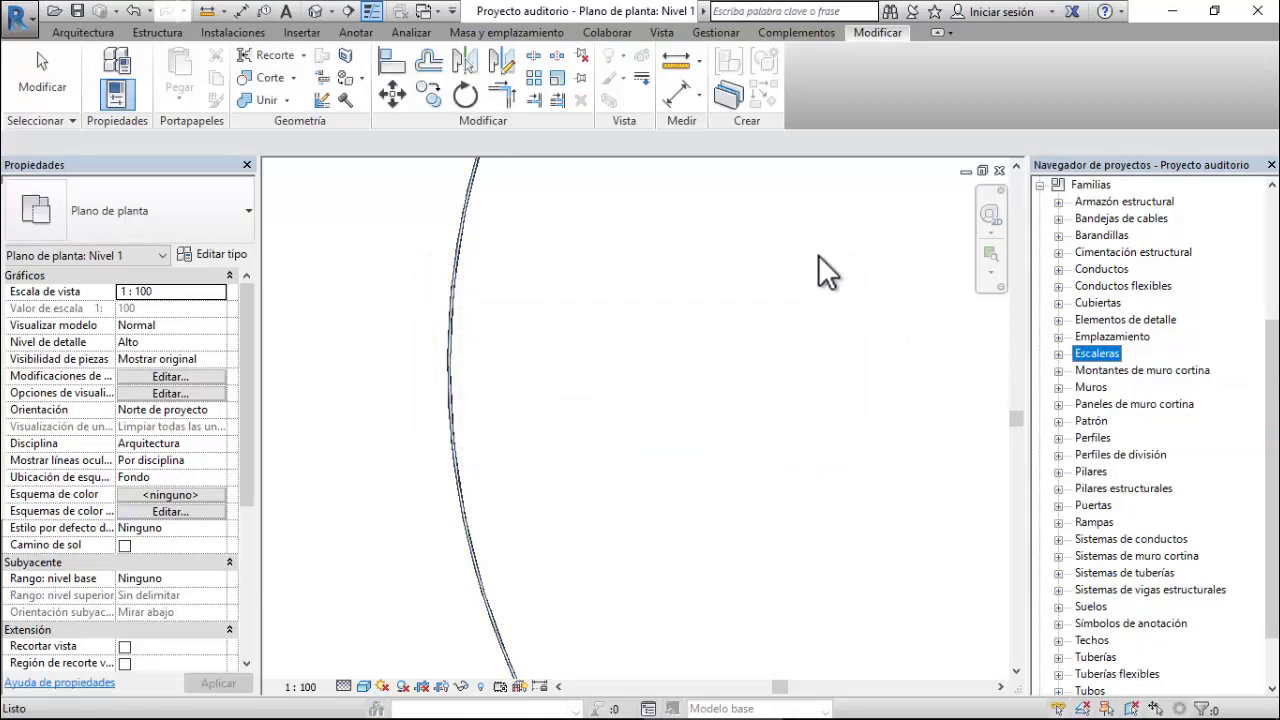
- Load Seating Auditorium Poste into Proyecto auditorio.rvt, overwriting the existing version and parameter values
left_click(426, 12)
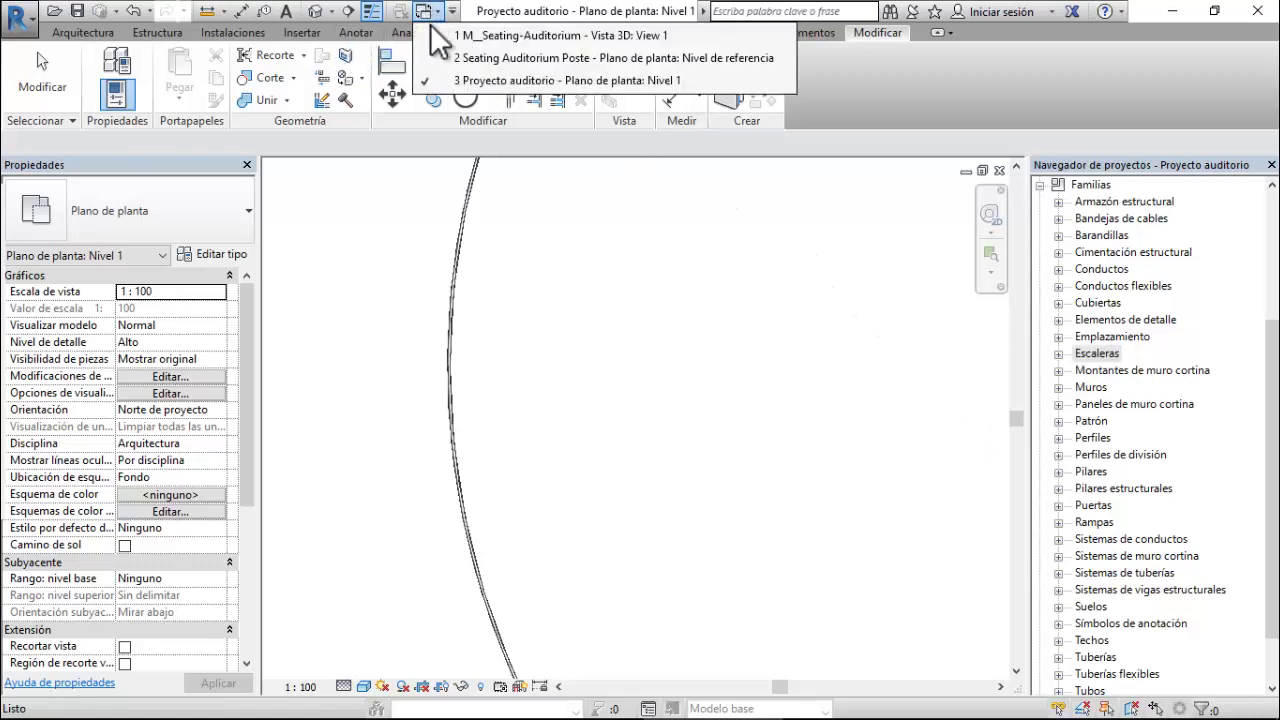
left_click(443, 51)
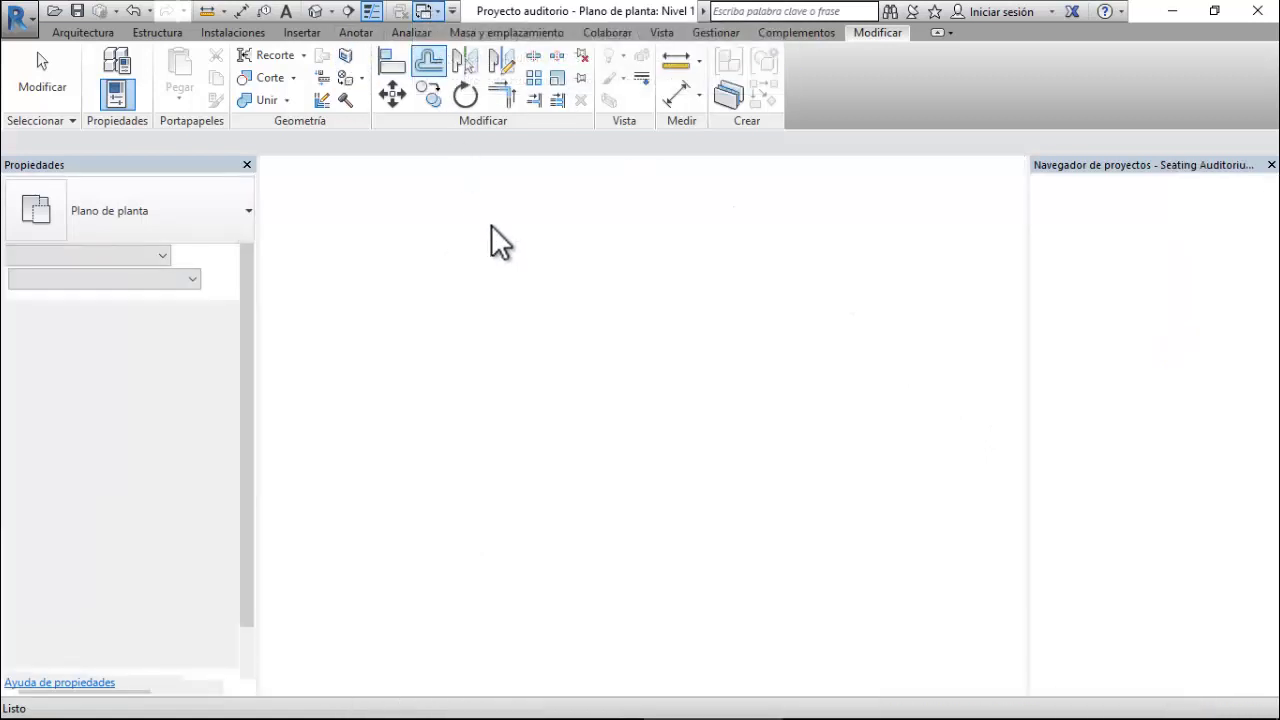
left_click(692, 83)
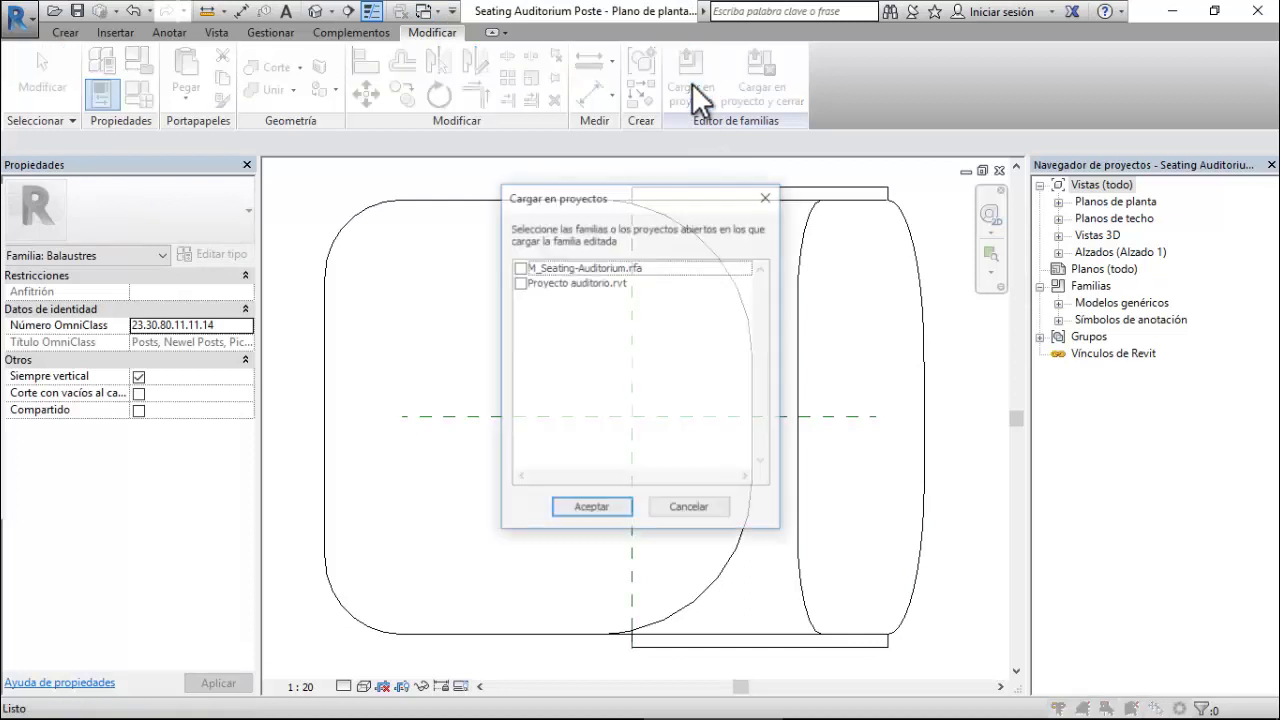
left_click(524, 282)
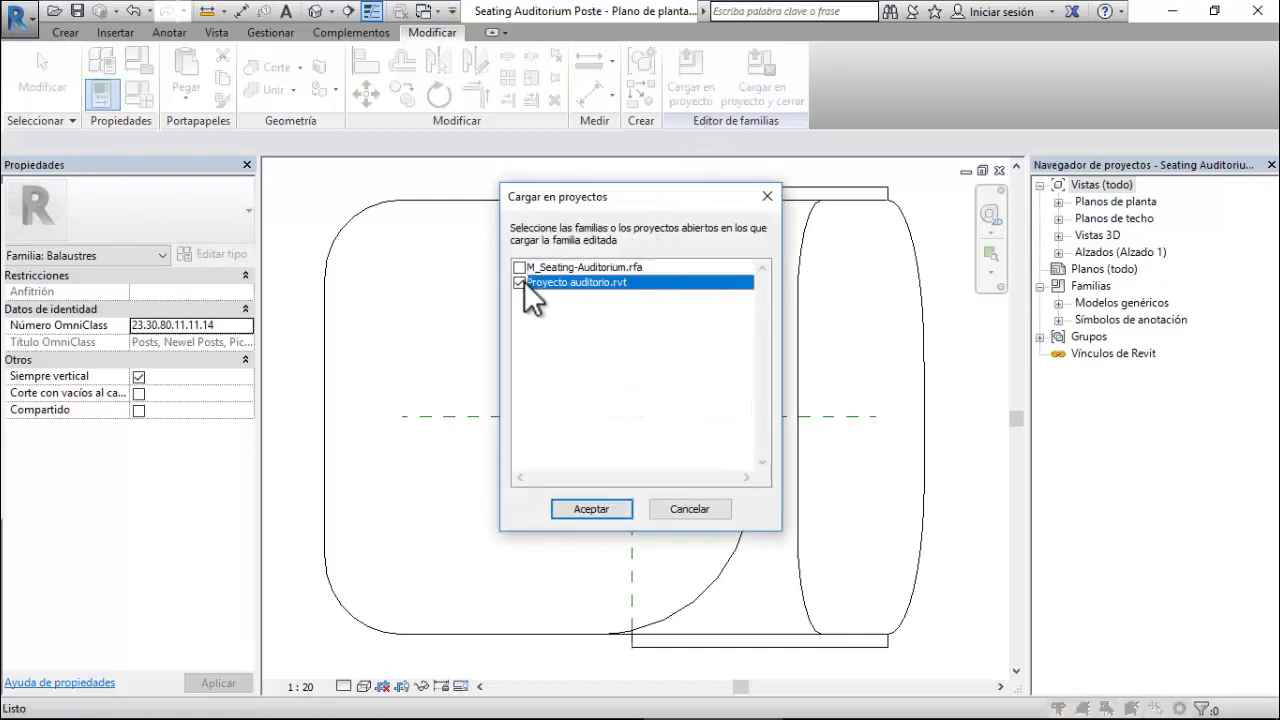
left_click(575, 507)
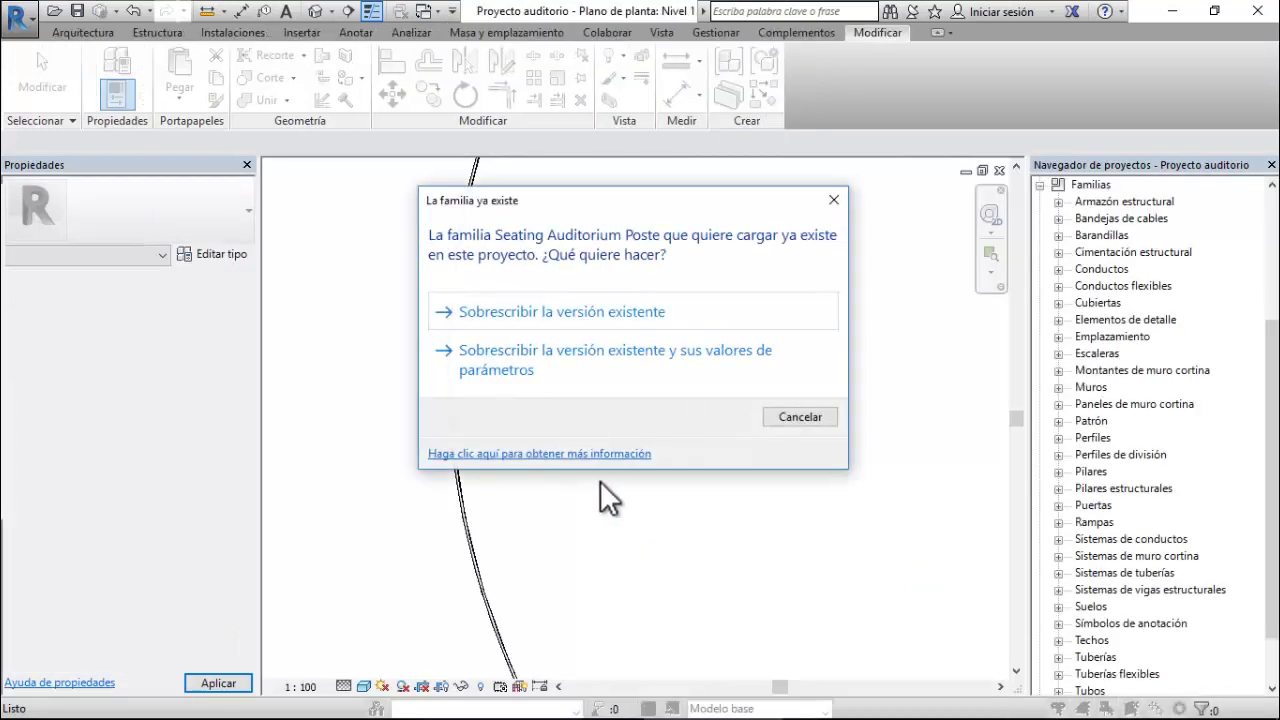
left_click(610, 350)
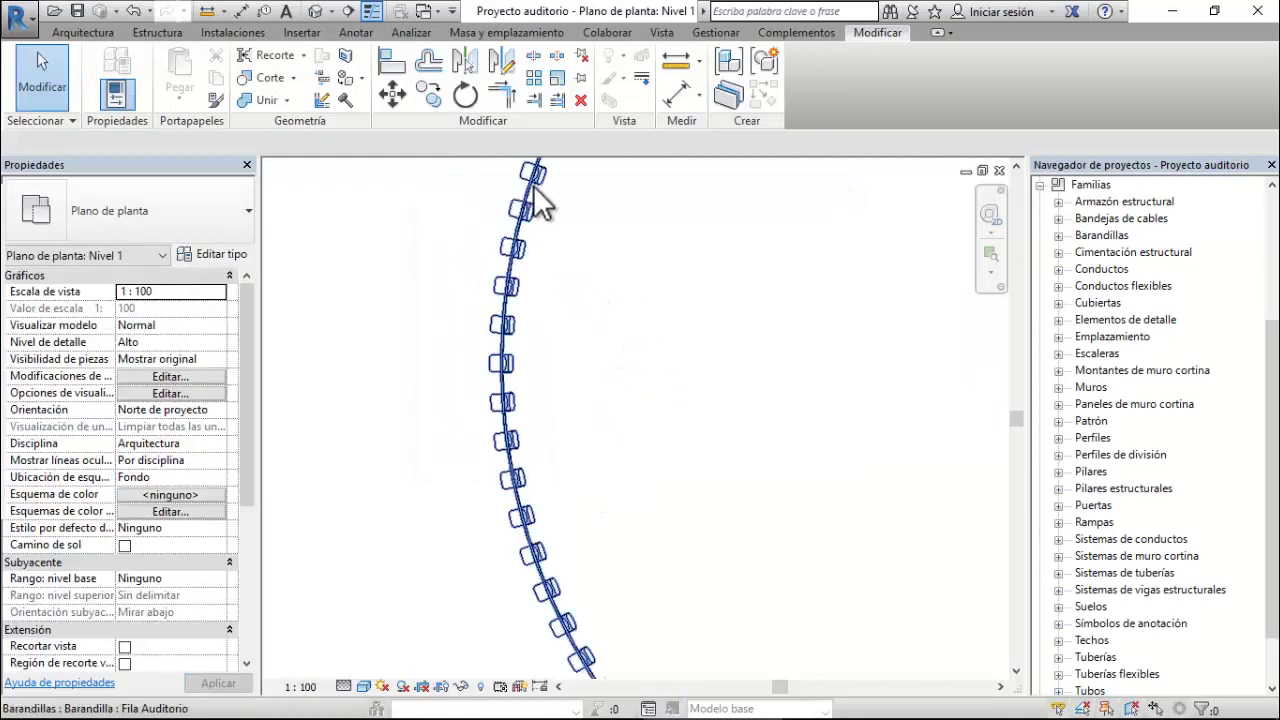
- Open Proyecto auditorio's {3D} view, then select and zoom in on the curved chair railing
scroll(742, 287, "down", 3)
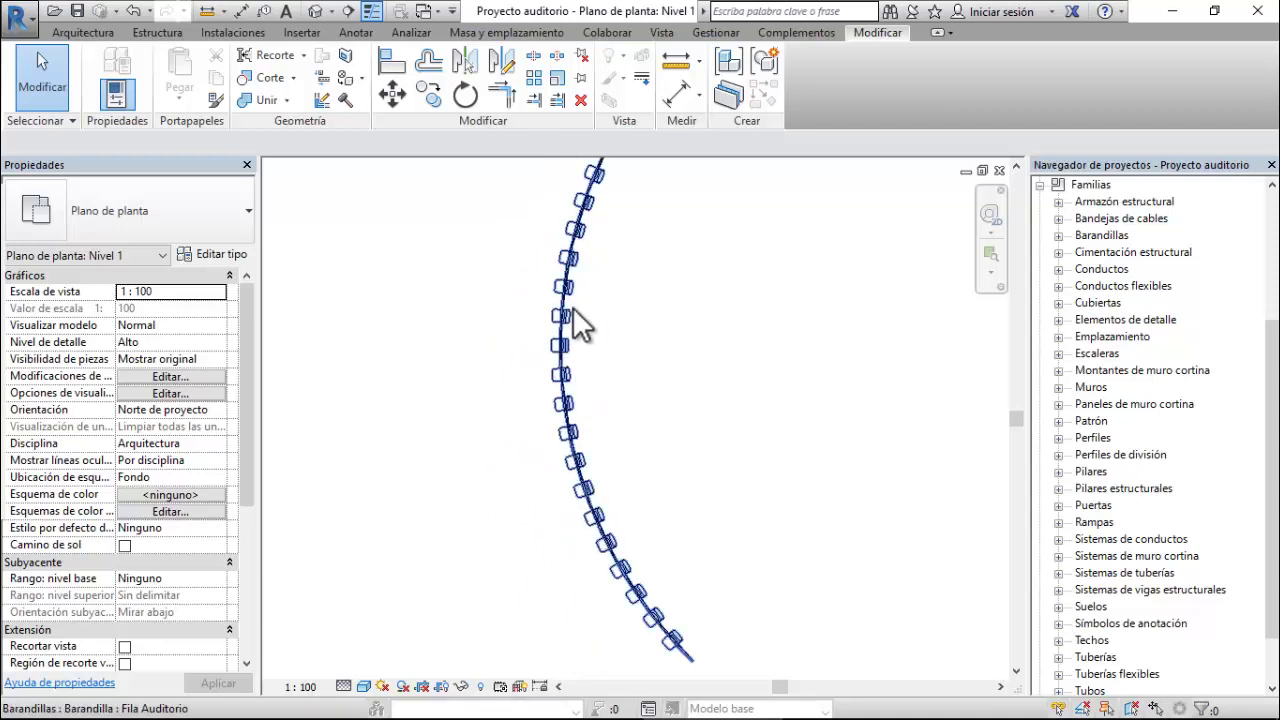
scroll(585, 312, "up", 2)
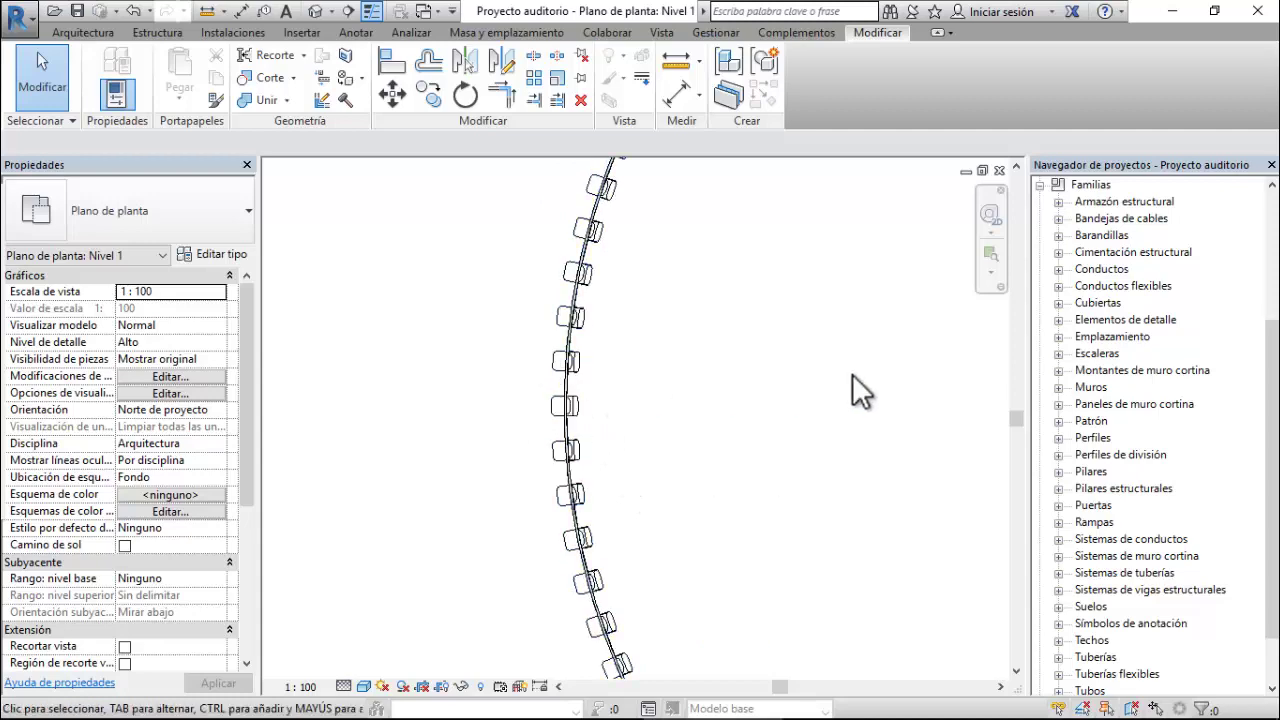
left_click(1040, 185)
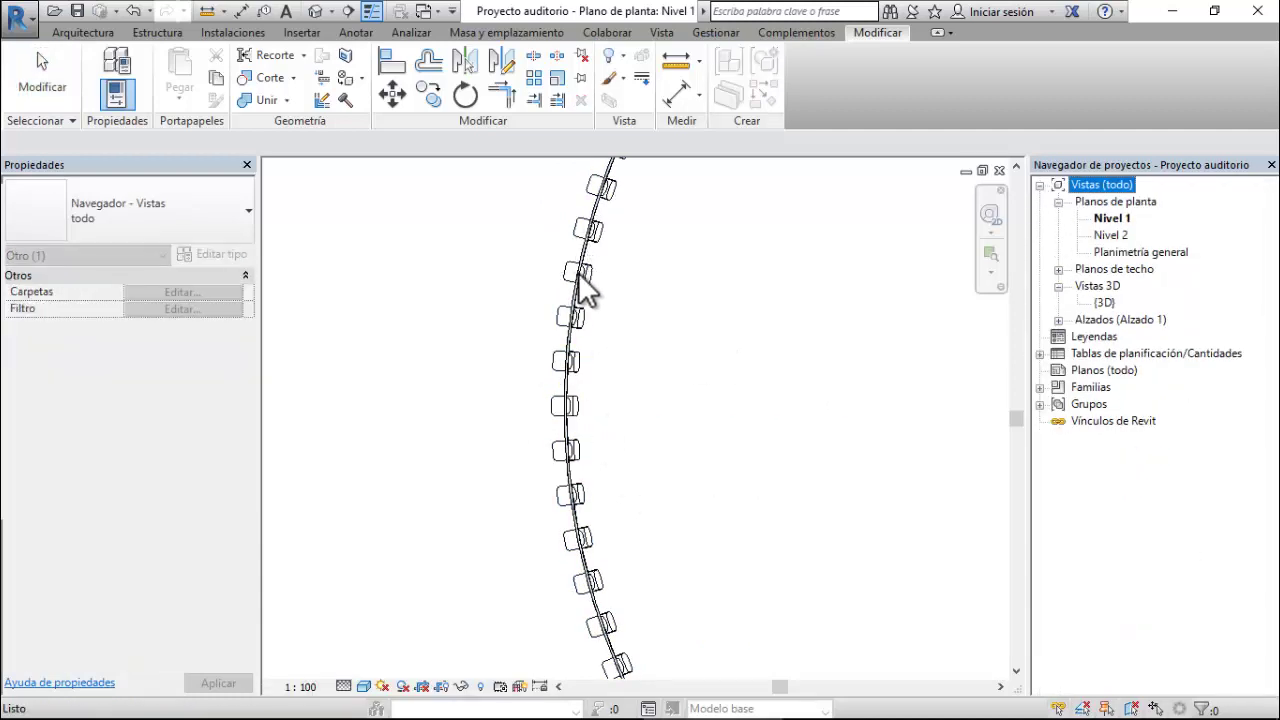
left_click(583, 290)
left_click(217, 250)
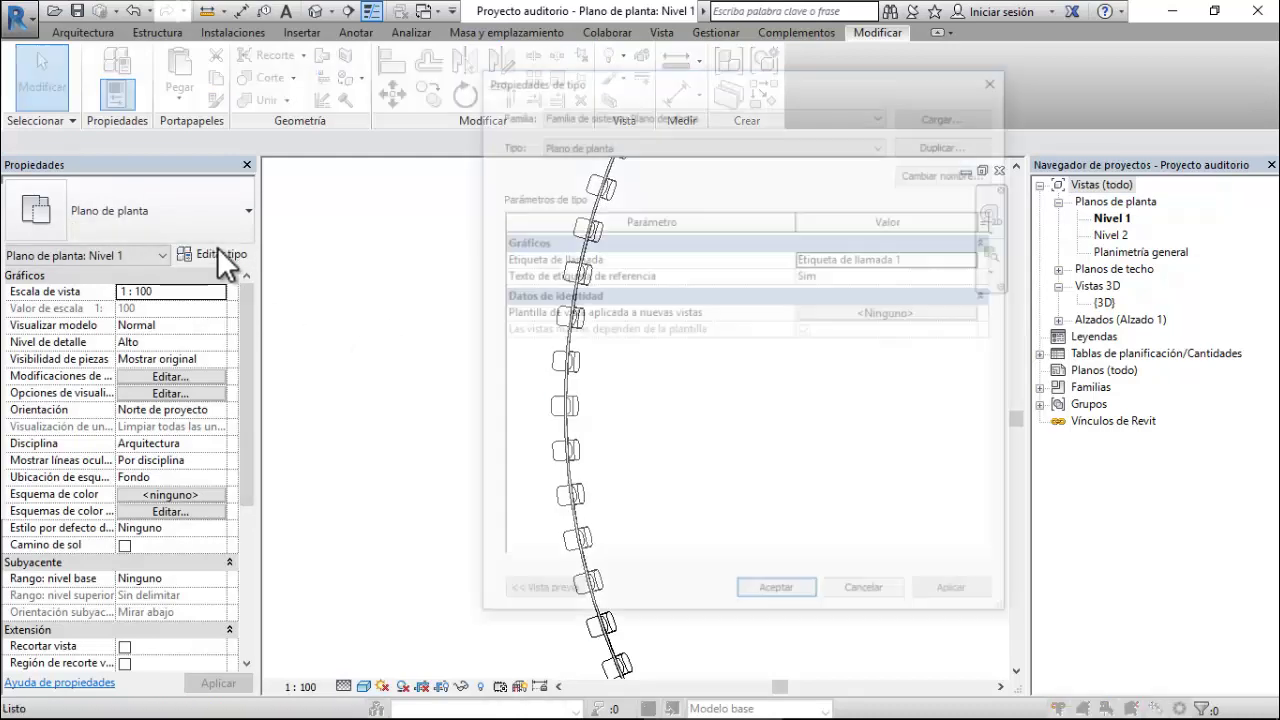
left_click(866, 595)
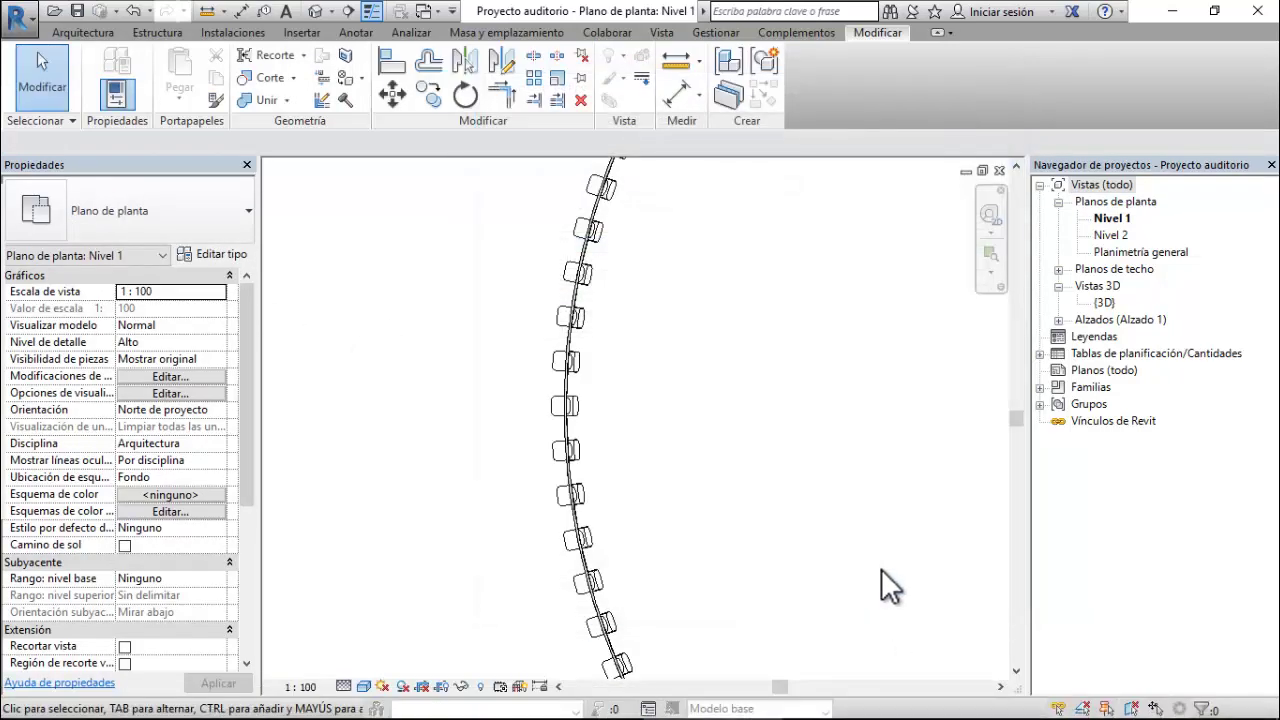
double_click(1106, 301)
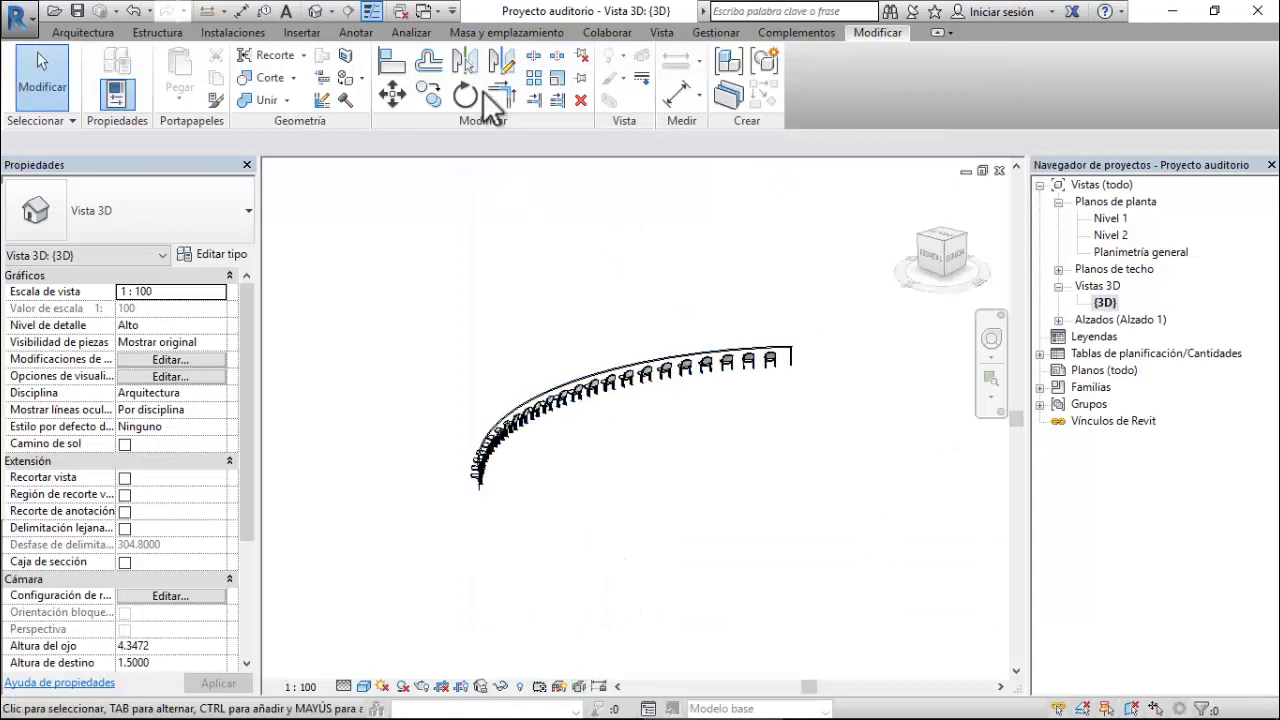
left_click(655, 383)
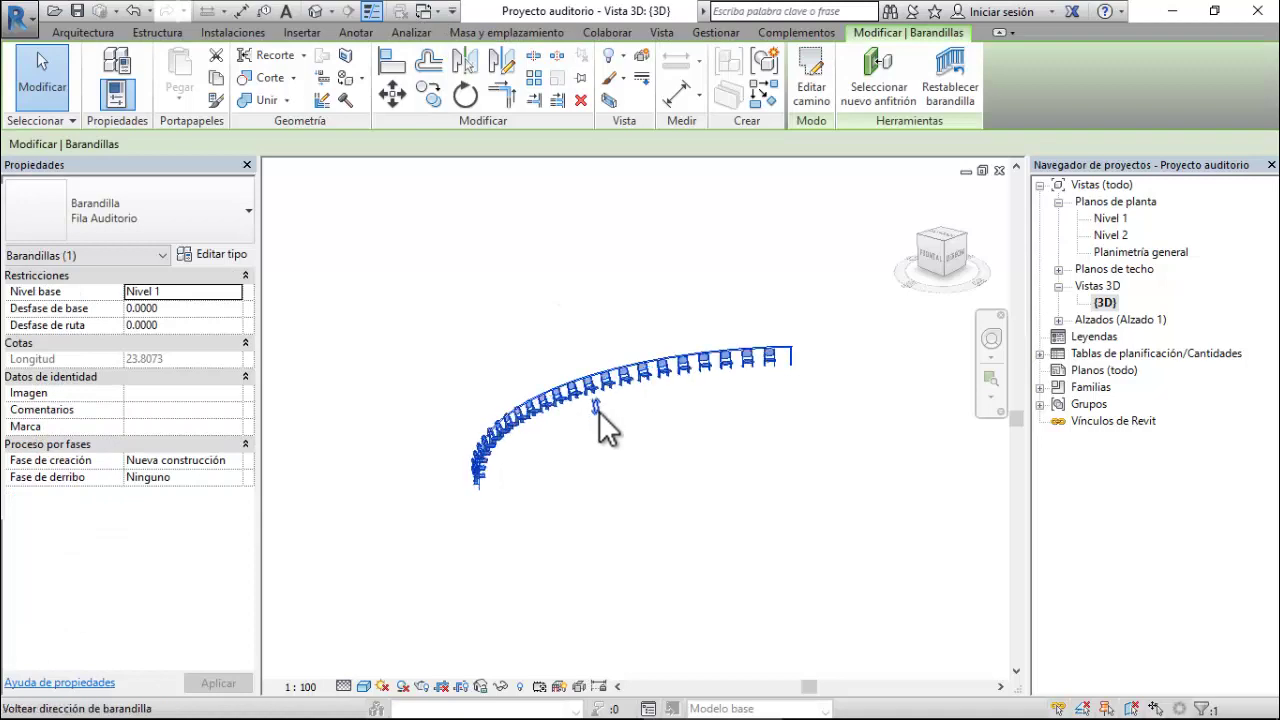
scroll(596, 408, "up", 1)
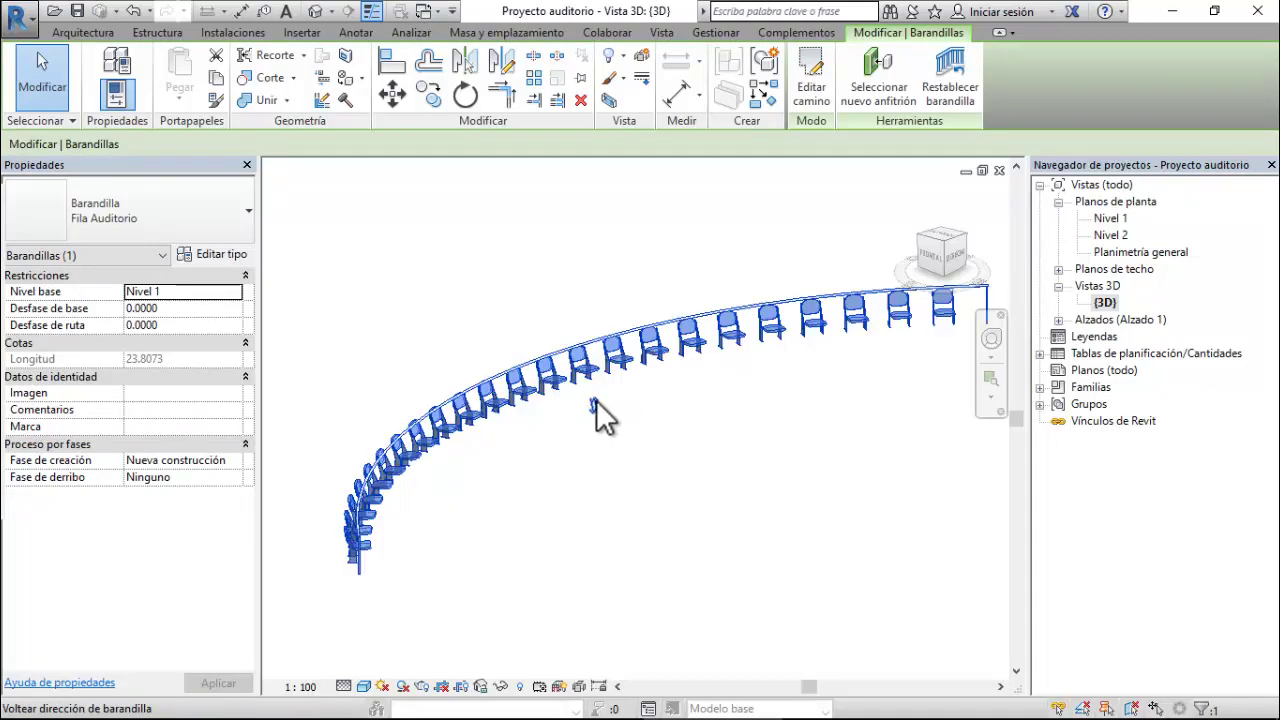
scroll(596, 408, "up", 3)
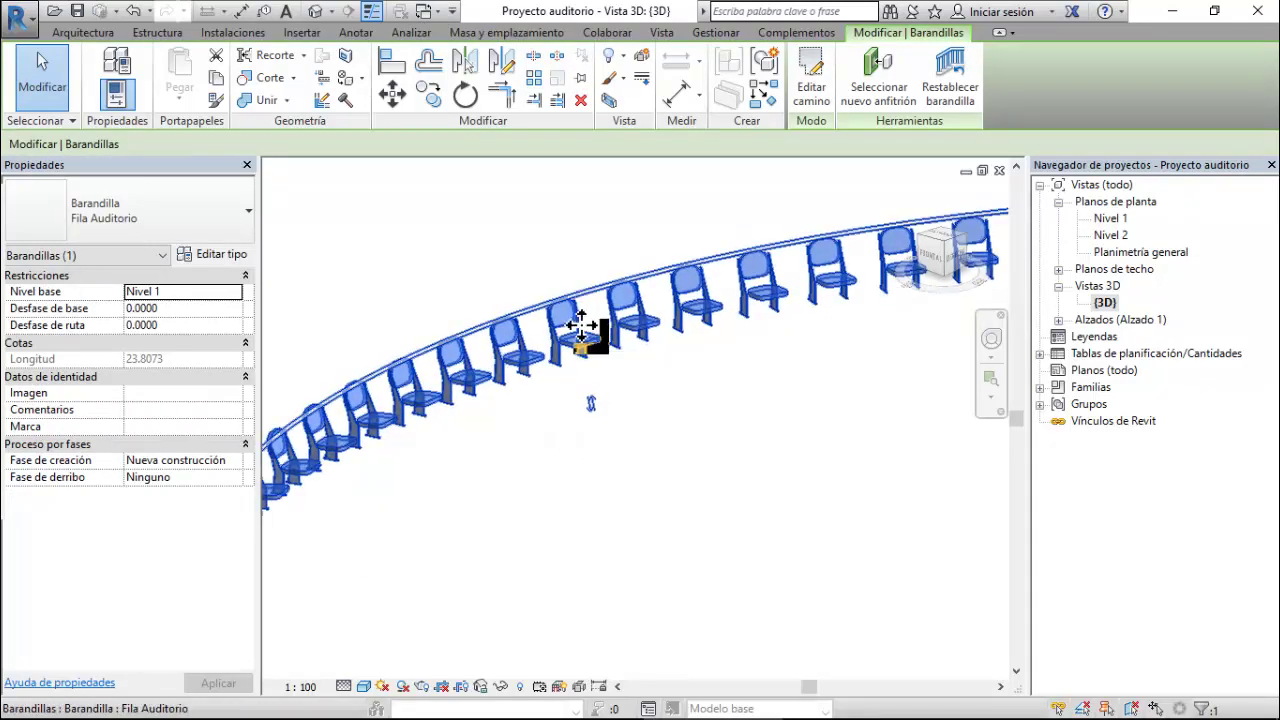
left_click(243, 256)
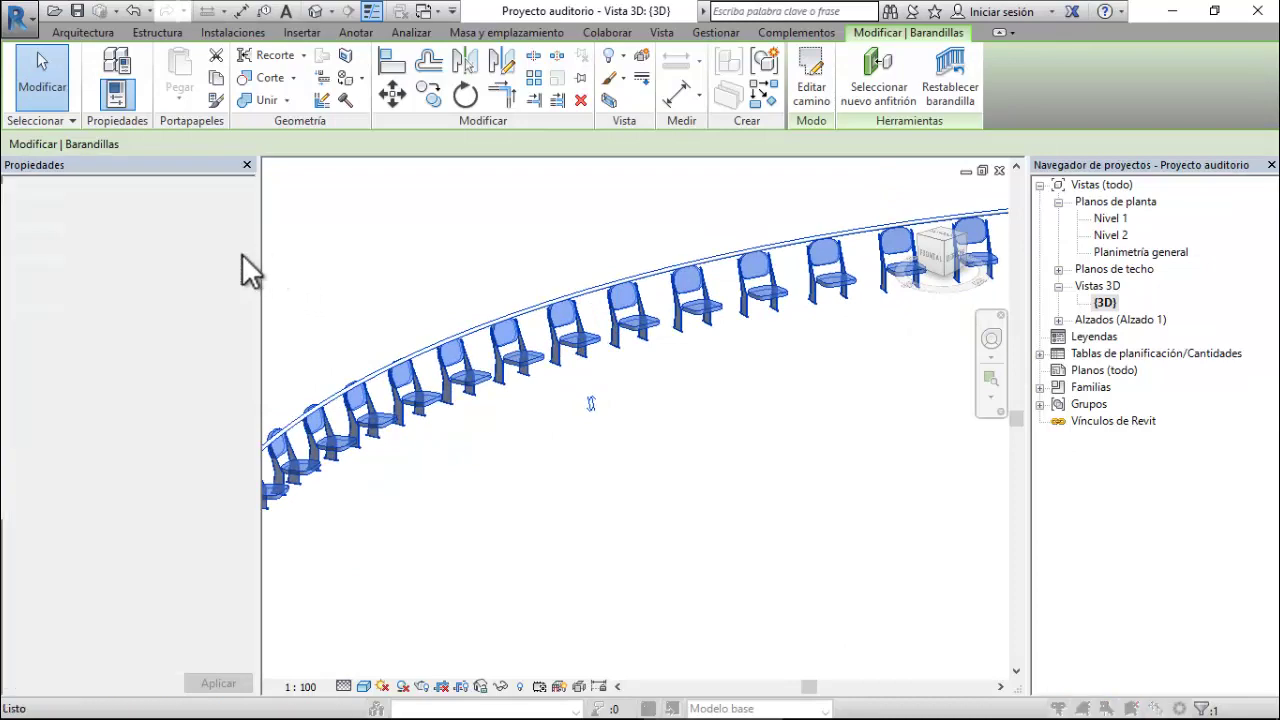
left_click(809, 432)
left_click(870, 447)
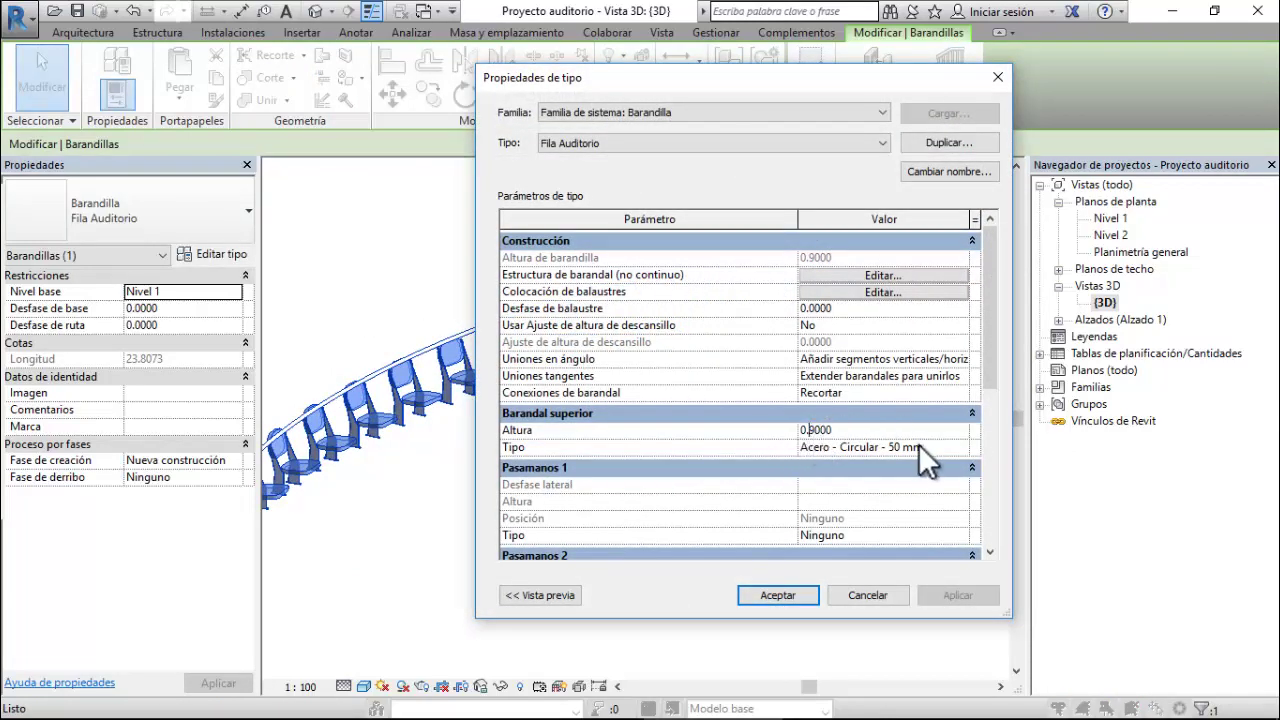
left_click(961, 450)
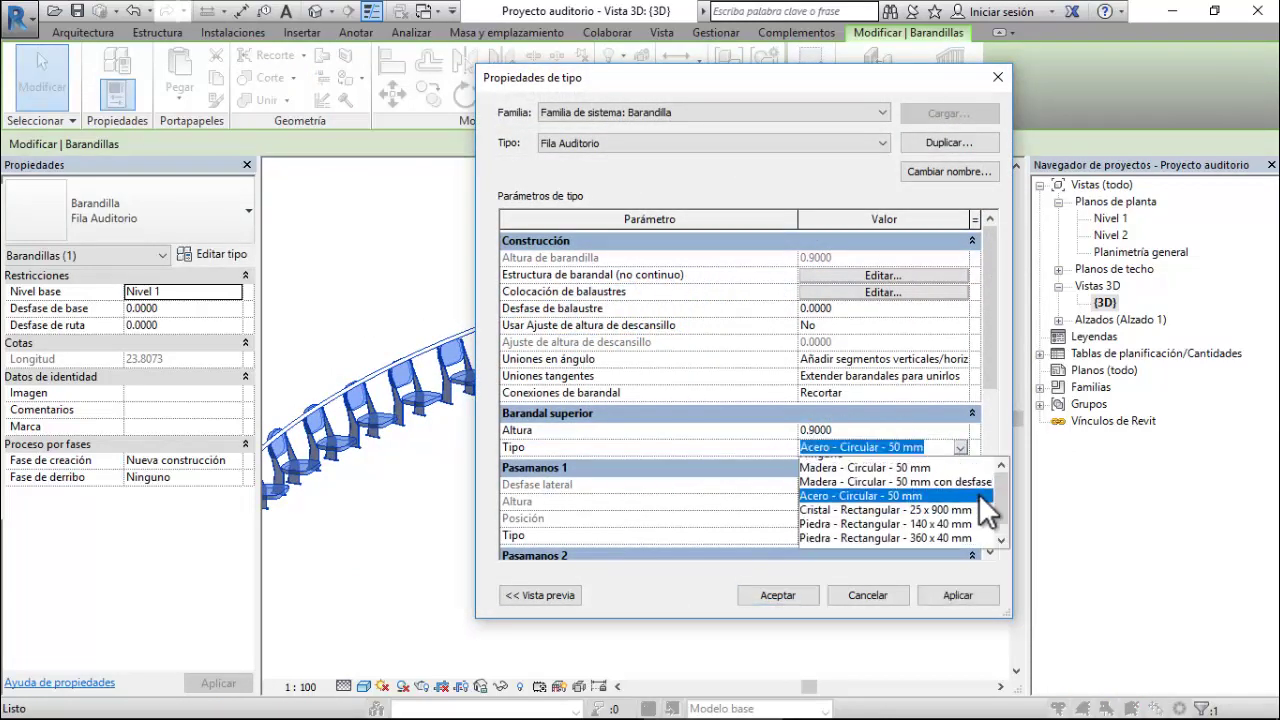
scroll(978, 493, "up", 1)
left_click(813, 464)
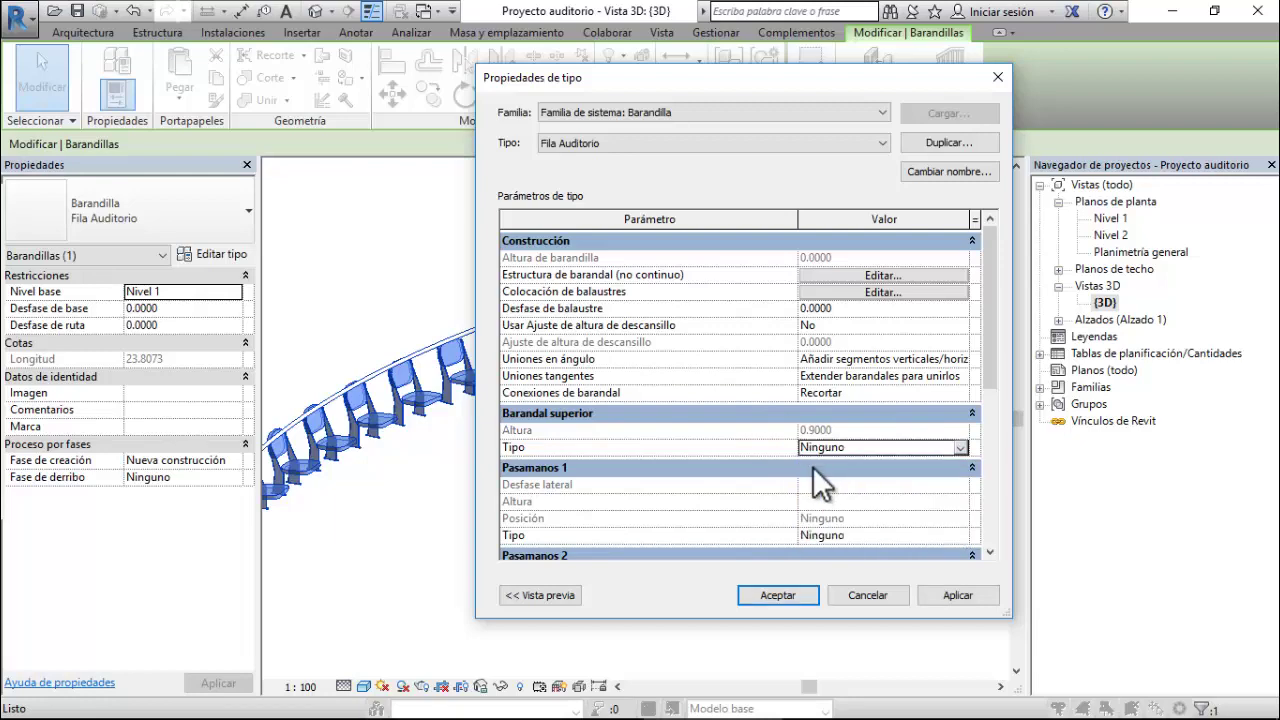
left_click(787, 594)
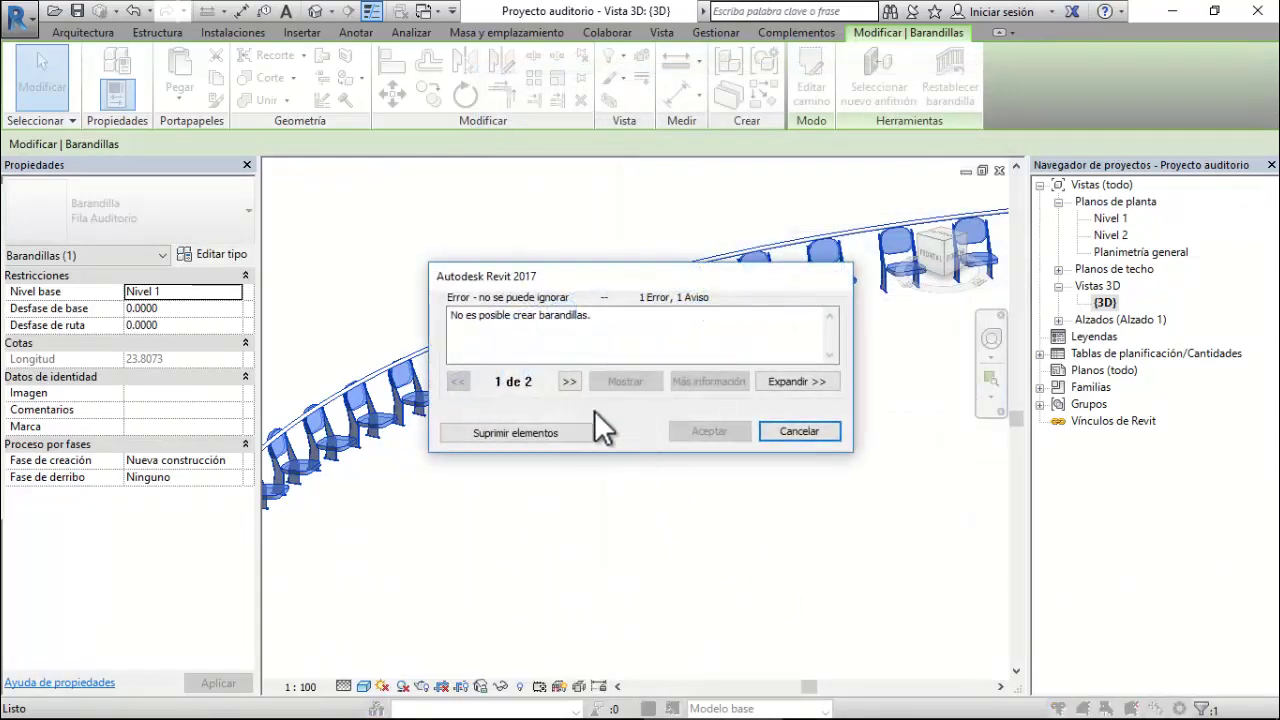
left_click(793, 428)
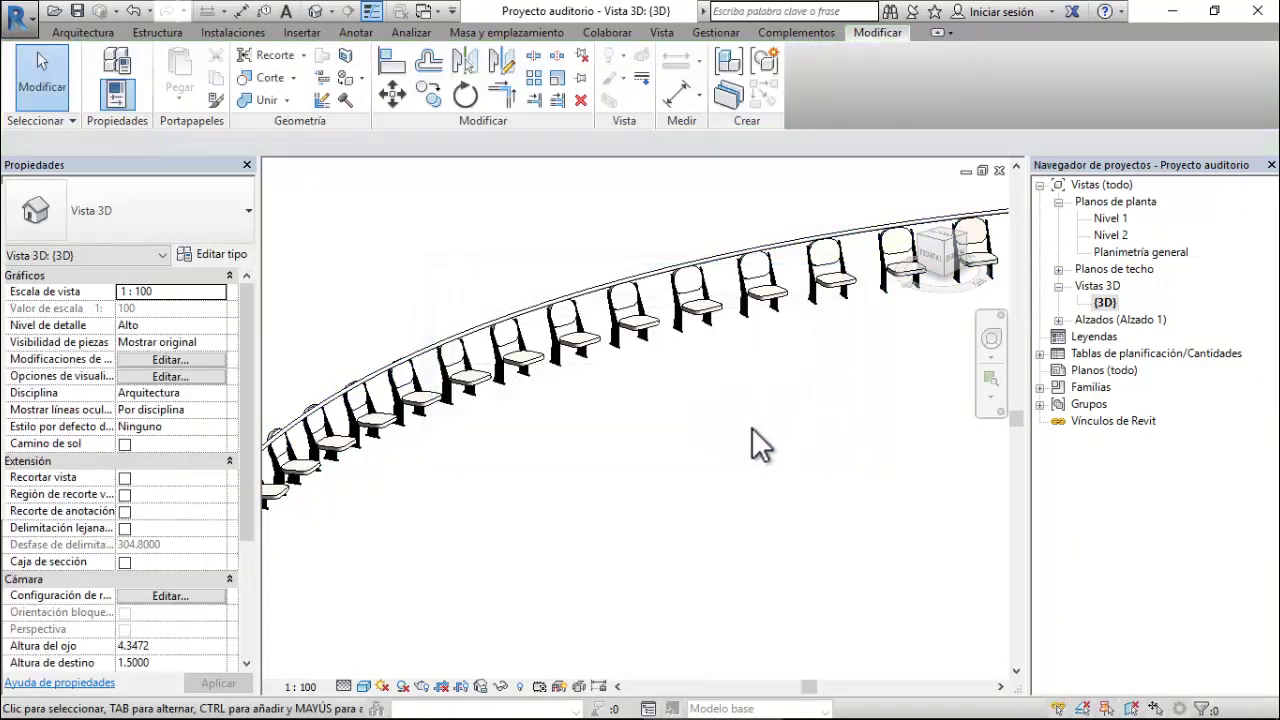
left_click(395, 410)
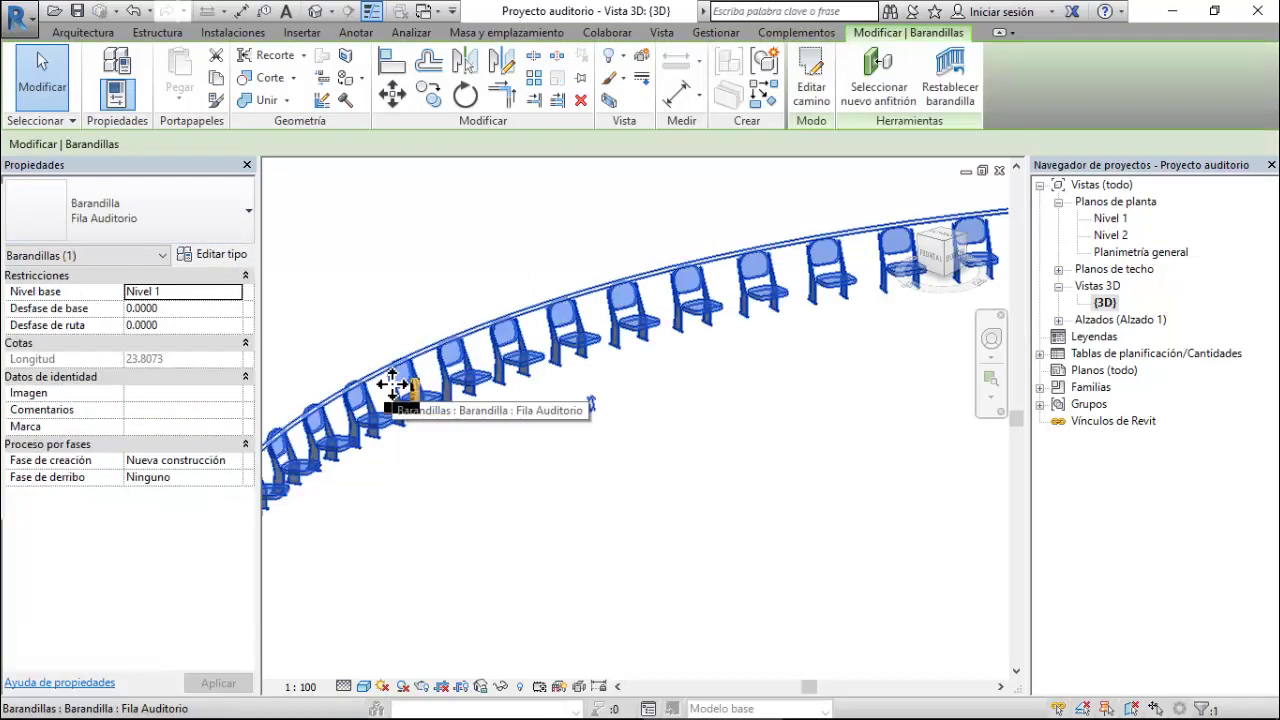
- In baluster placement, set the chair baluster's top to Anfitrión with a top offset of 5
left_click(221, 254)
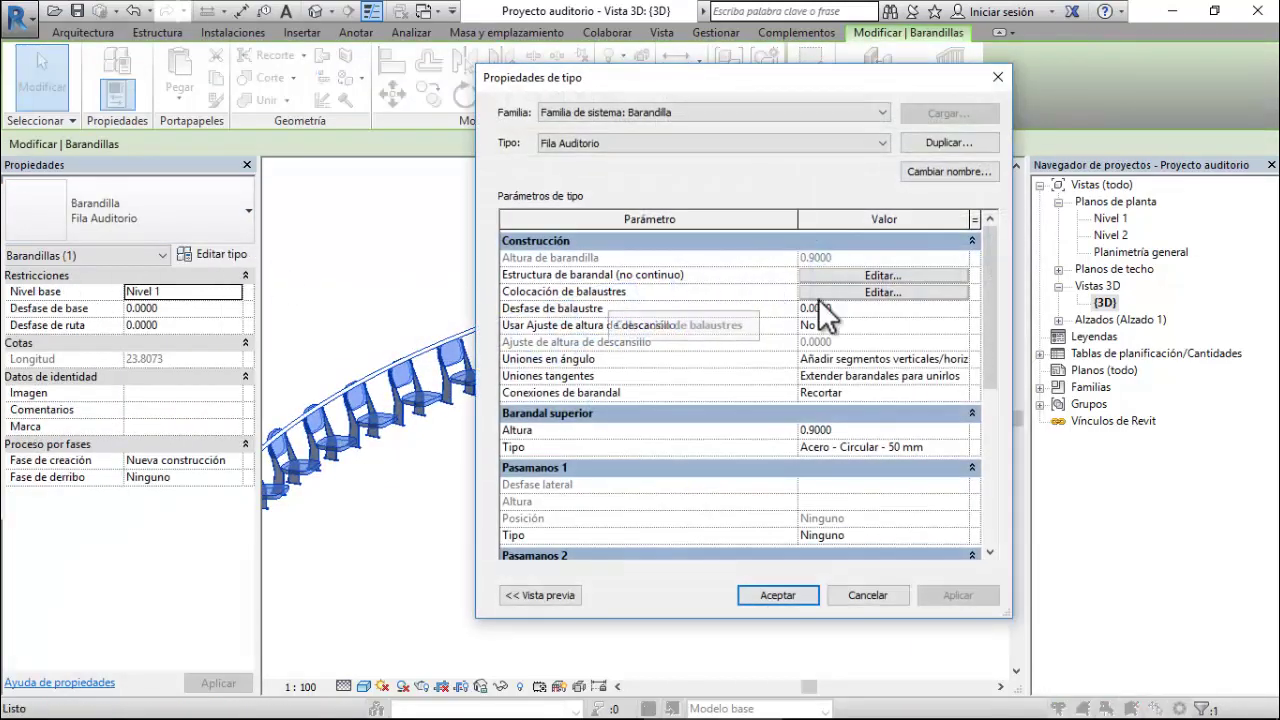
left_click(854, 293)
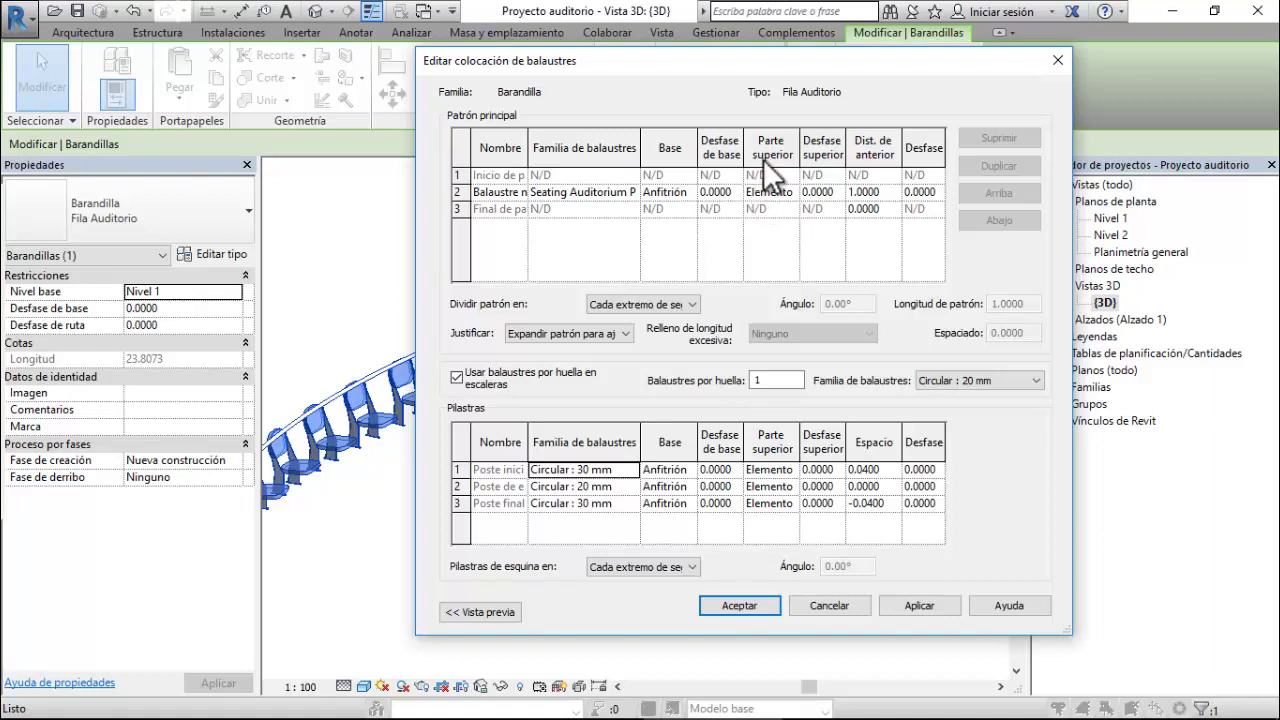
left_click(775, 192)
left_click(790, 192)
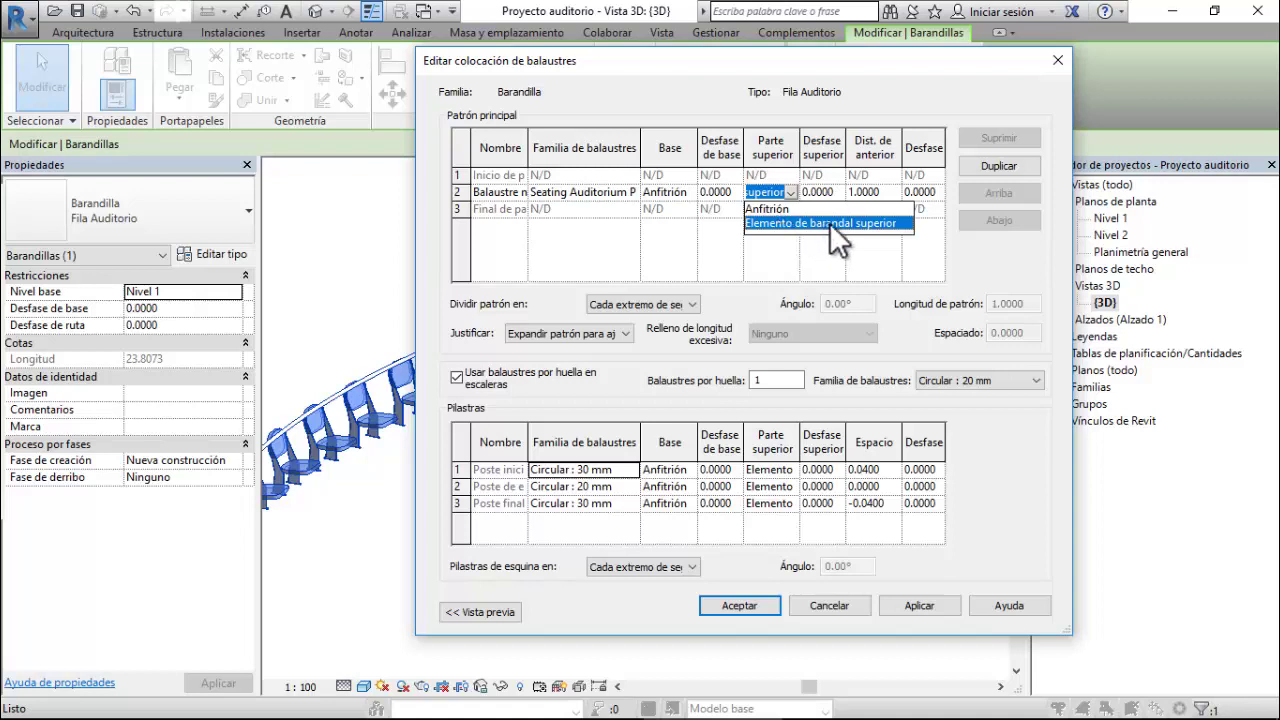
left_click(774, 208)
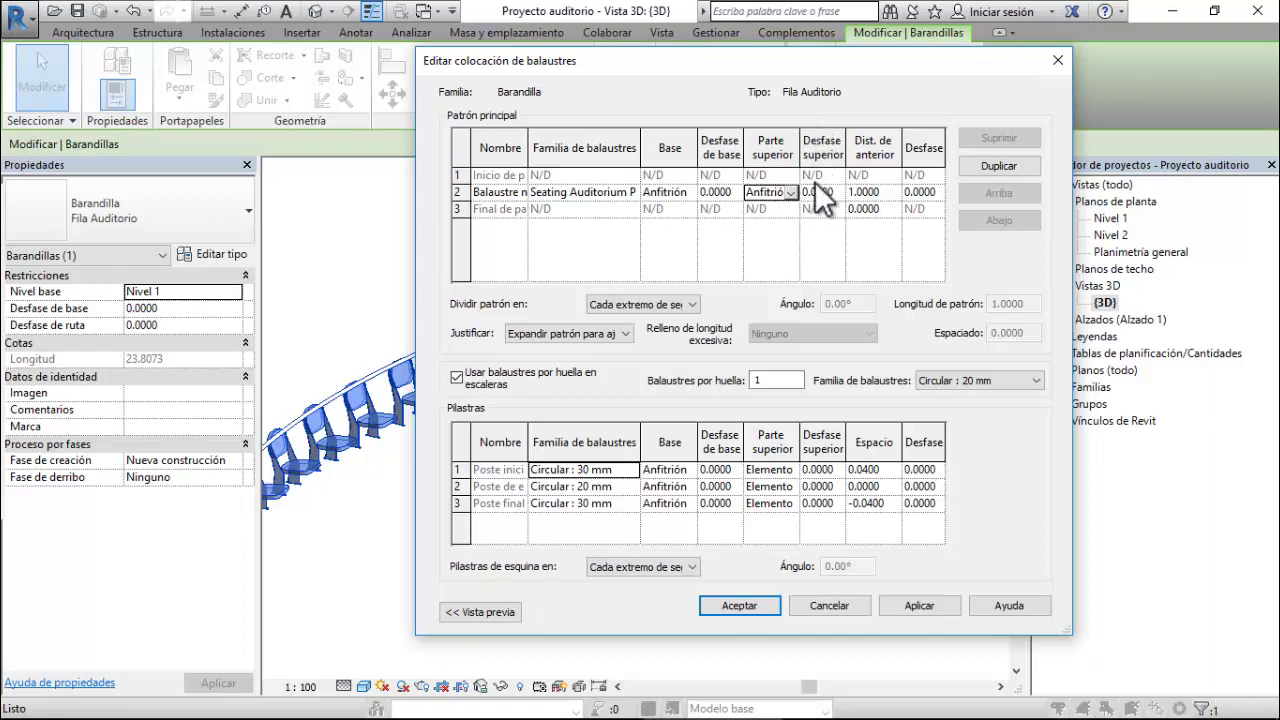
left_click(809, 192)
type("5")
left_click(903, 610)
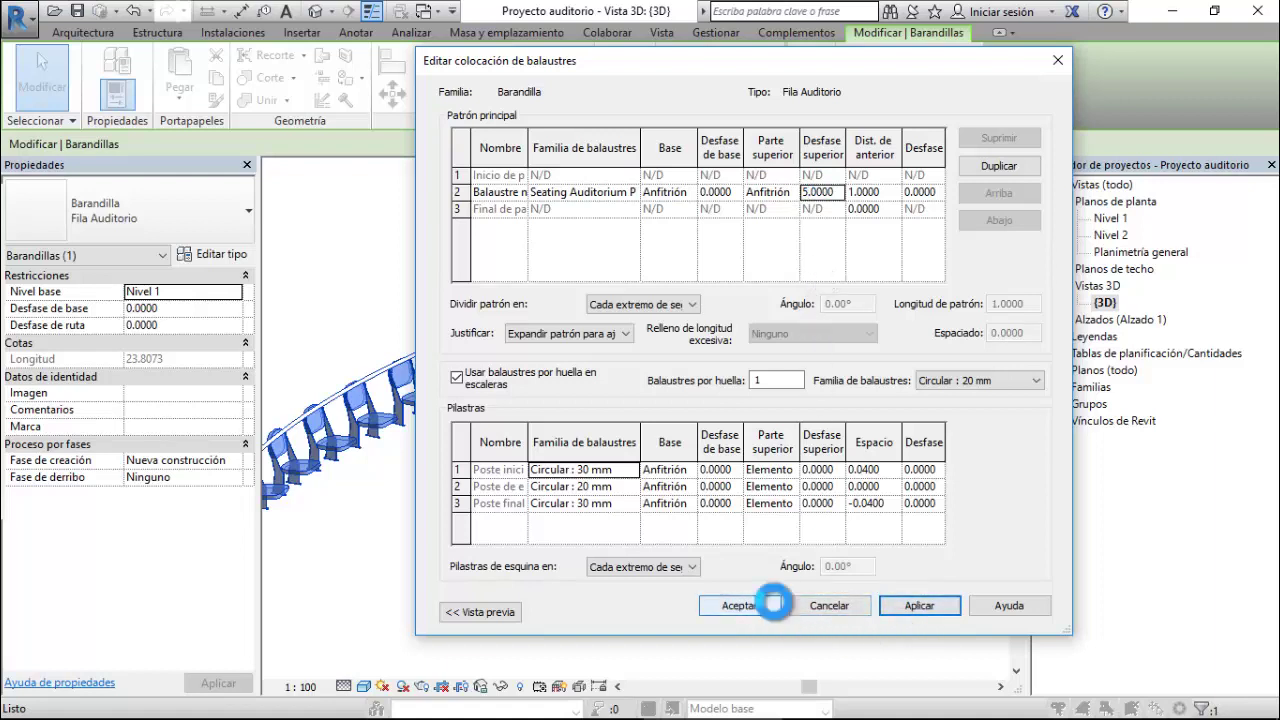
left_click(741, 606)
- Set the Barandal superior type to Ninguno and accept the skipped-balusters warning
left_click(920, 447)
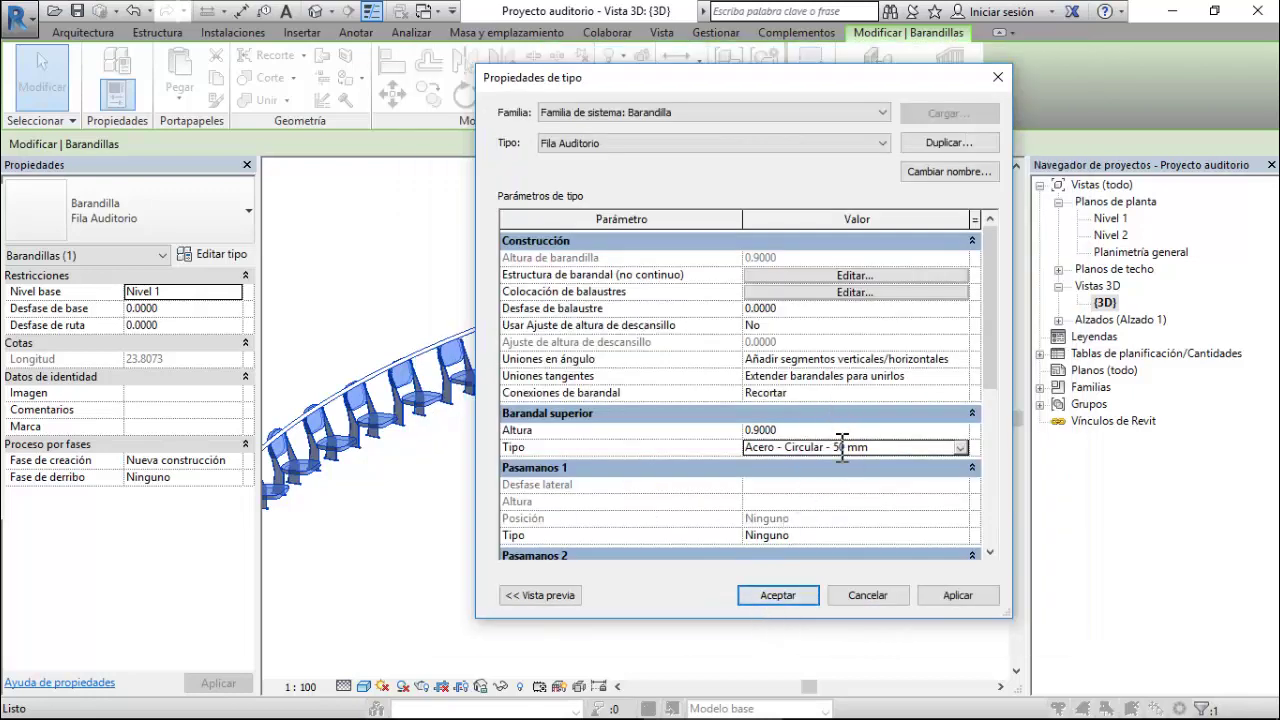
left_click(959, 447)
scroll(893, 487, "up", 2)
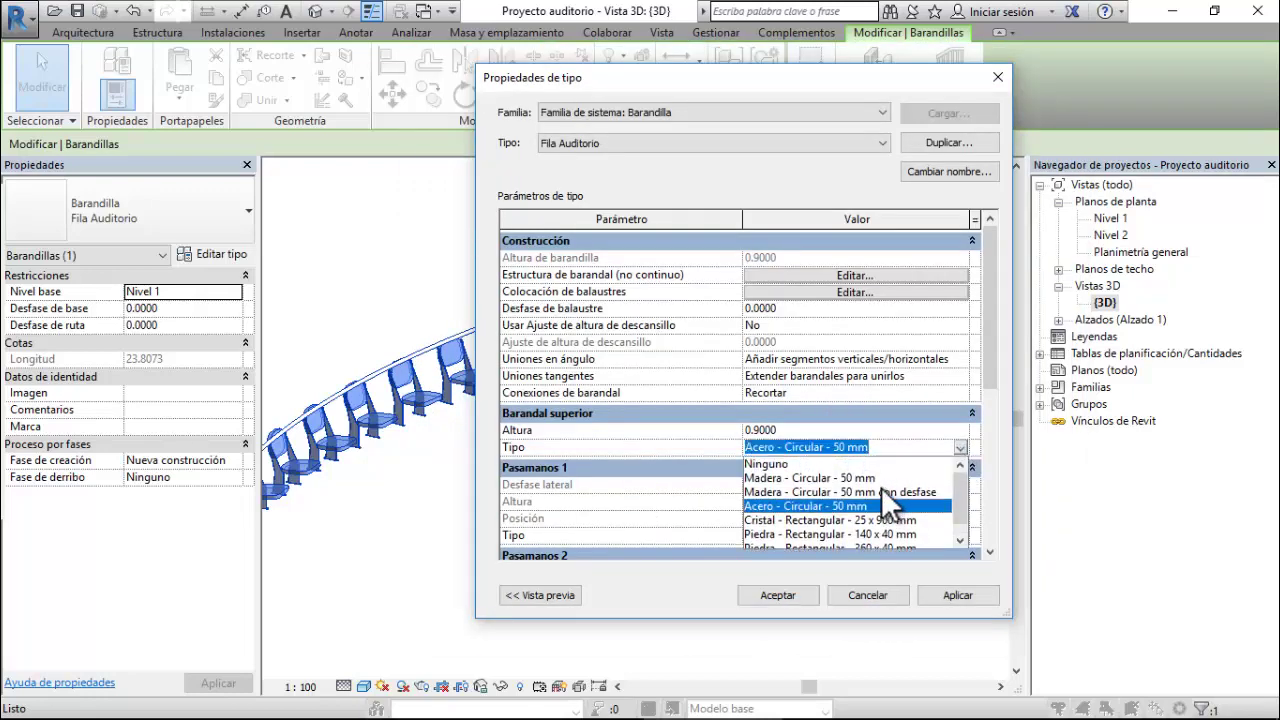
left_click(772, 465)
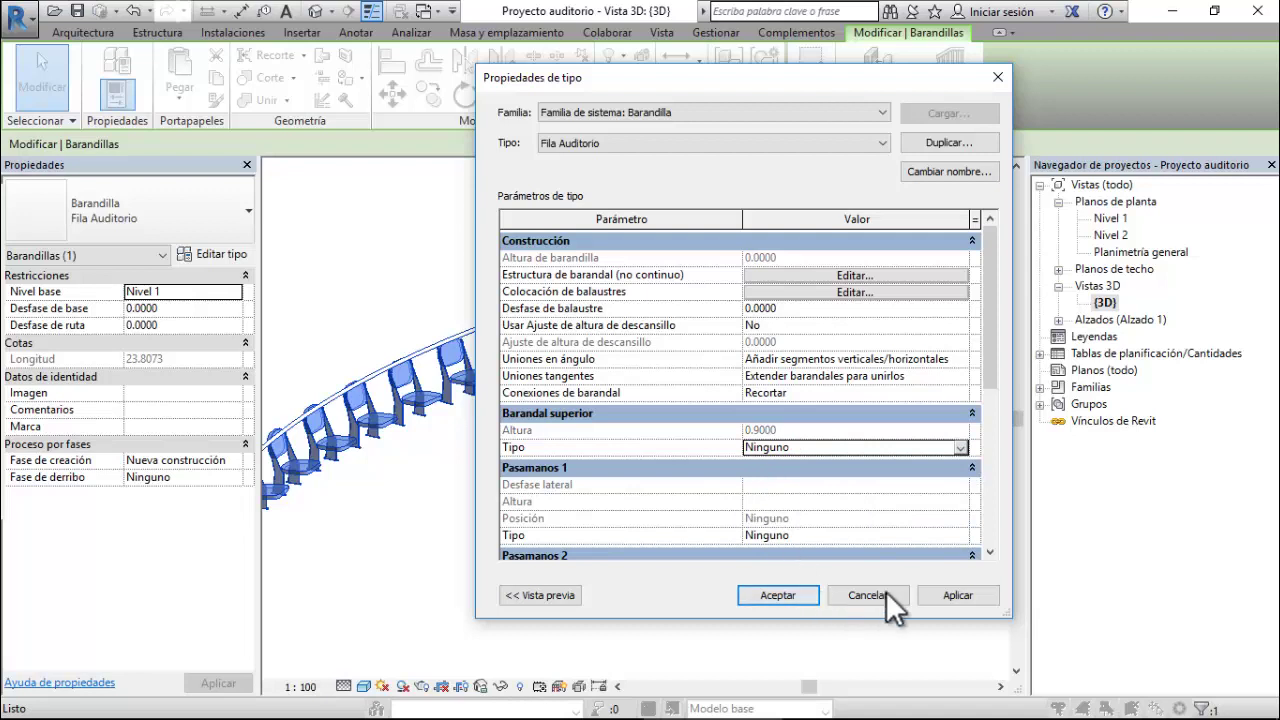
left_click(944, 594)
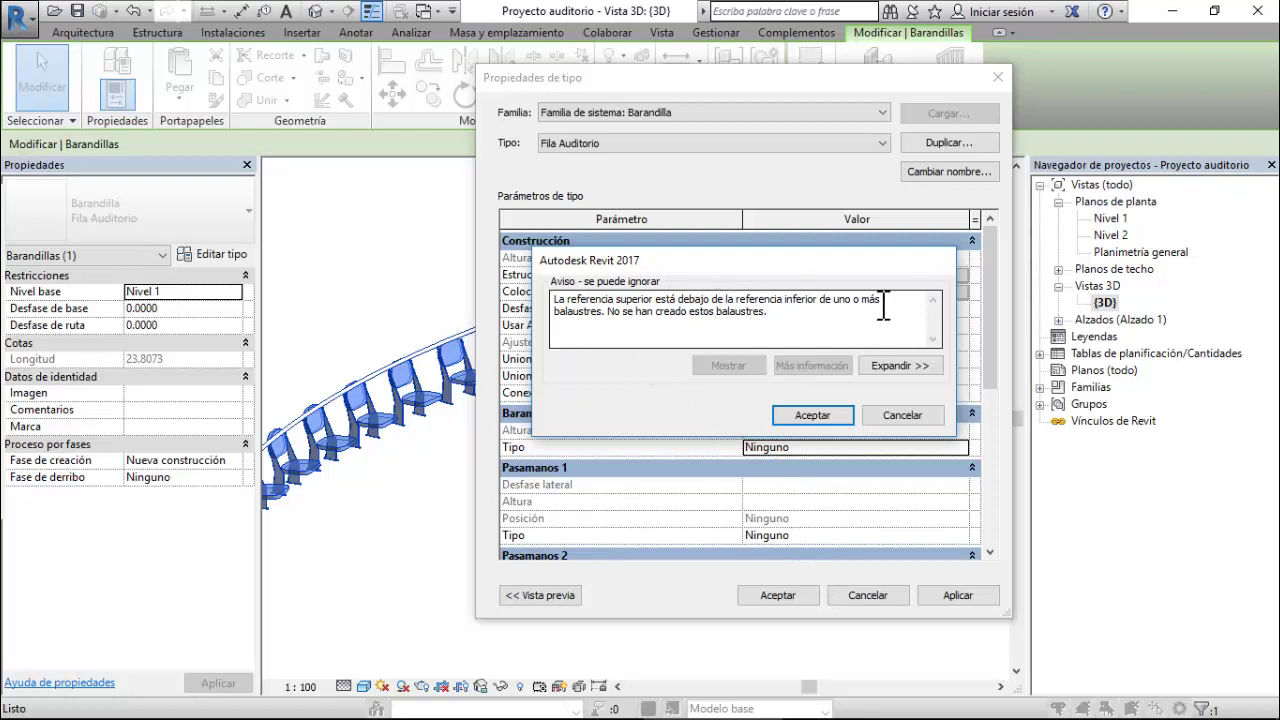
left_click(817, 410)
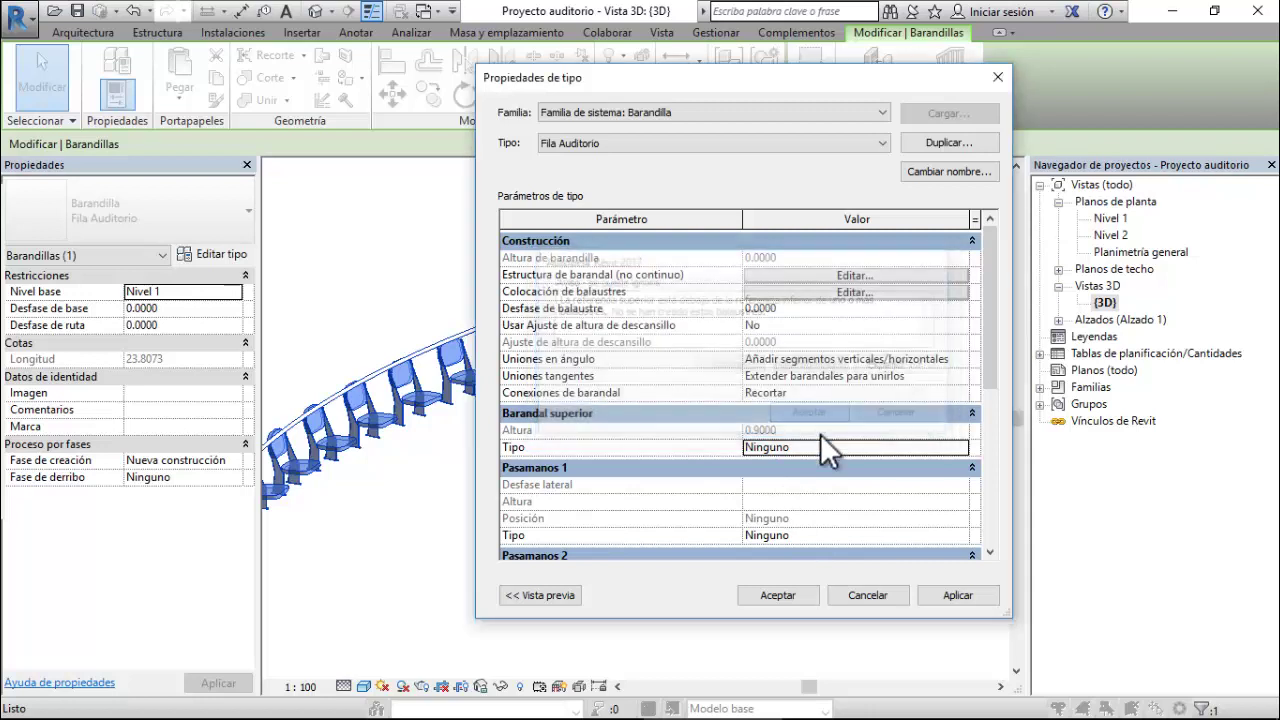
- Change the chair baluster's top offset to 10 and confirm the railing type properties
left_click(821, 292)
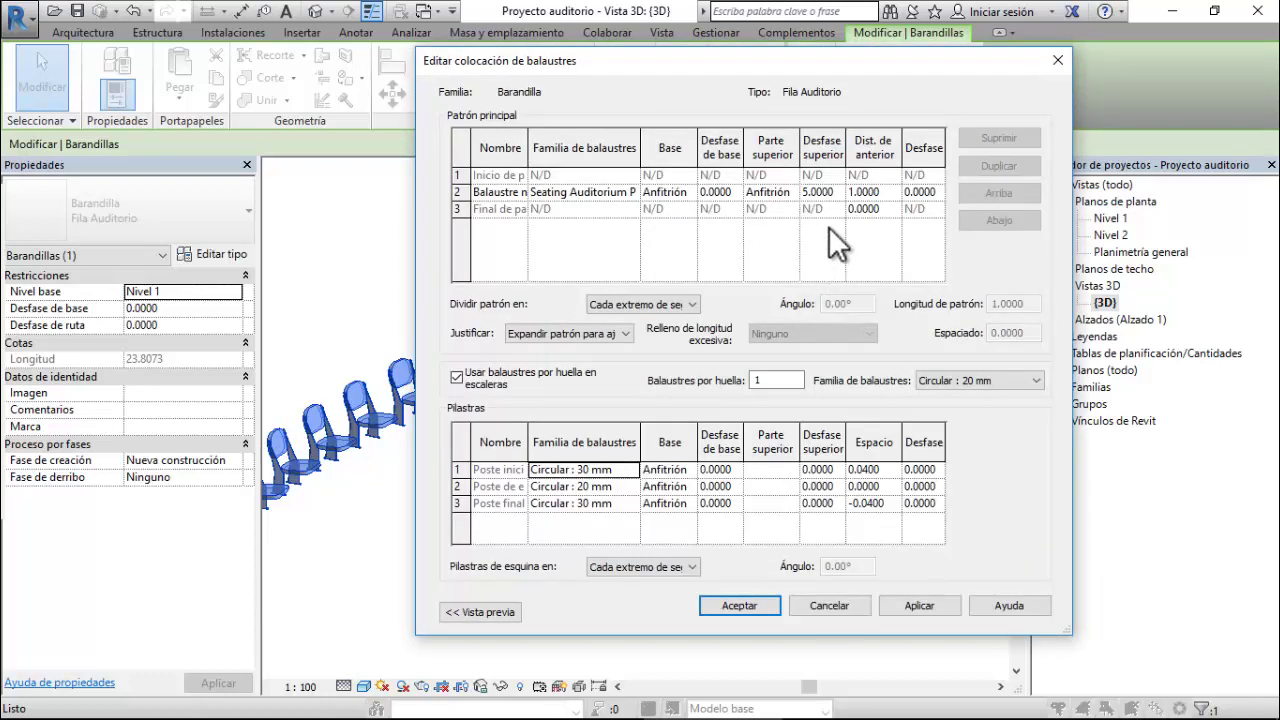
left_click(814, 192)
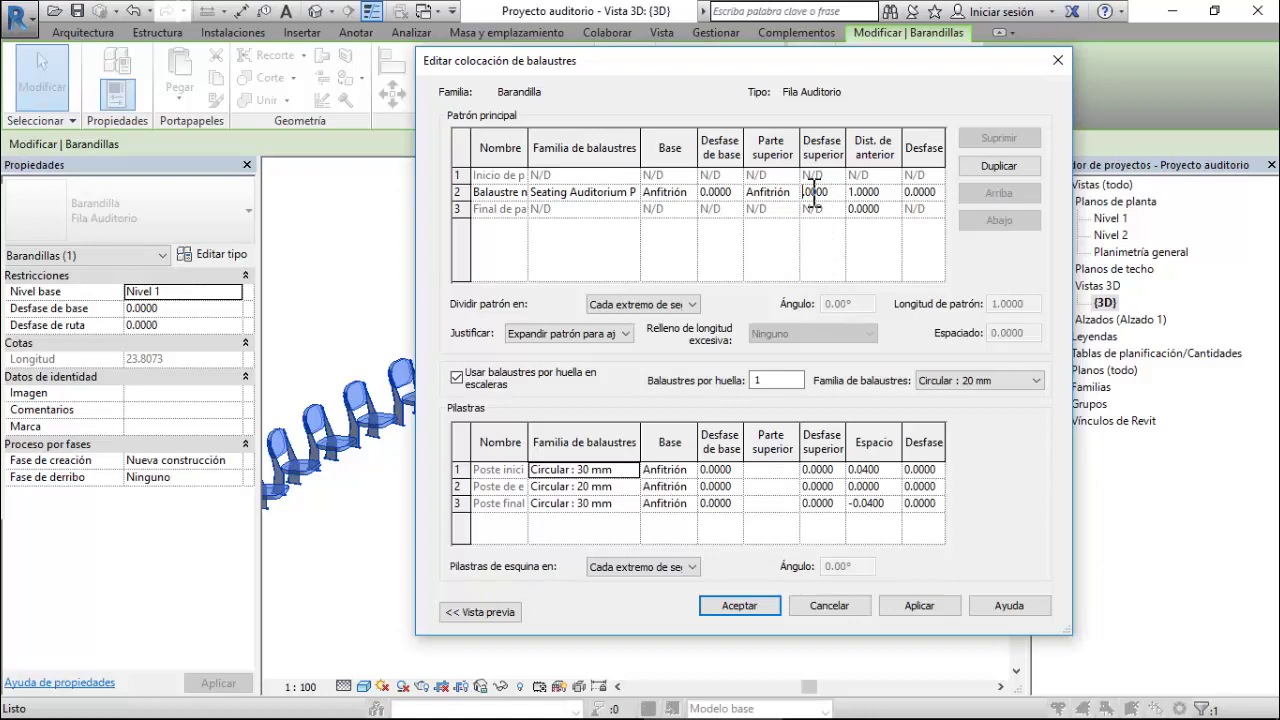
type("10")
left_click(904, 608)
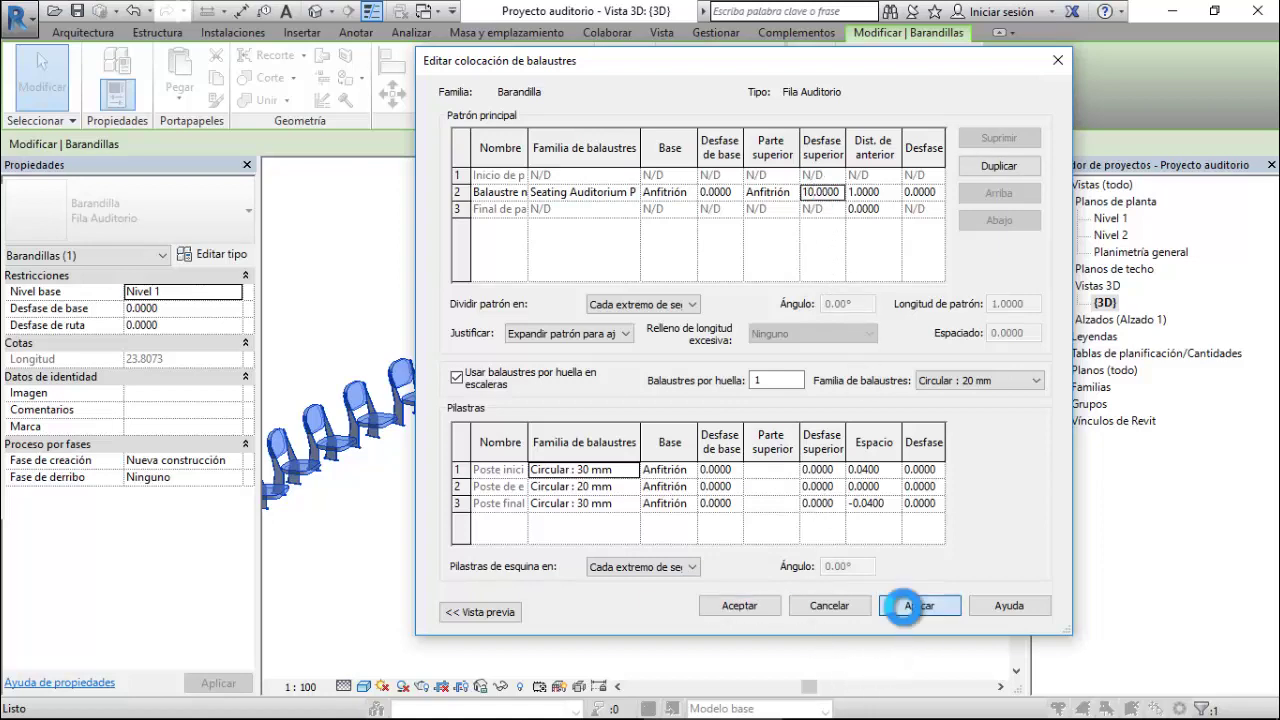
left_click(778, 605)
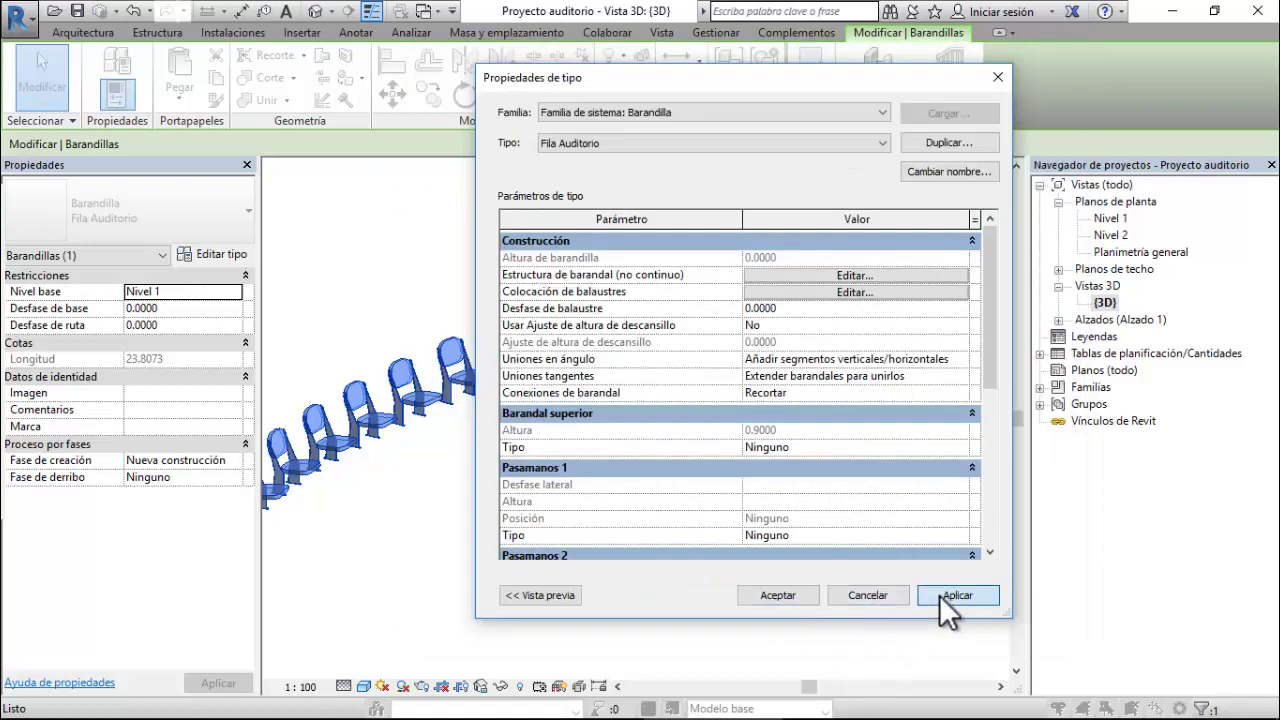
left_click(784, 592)
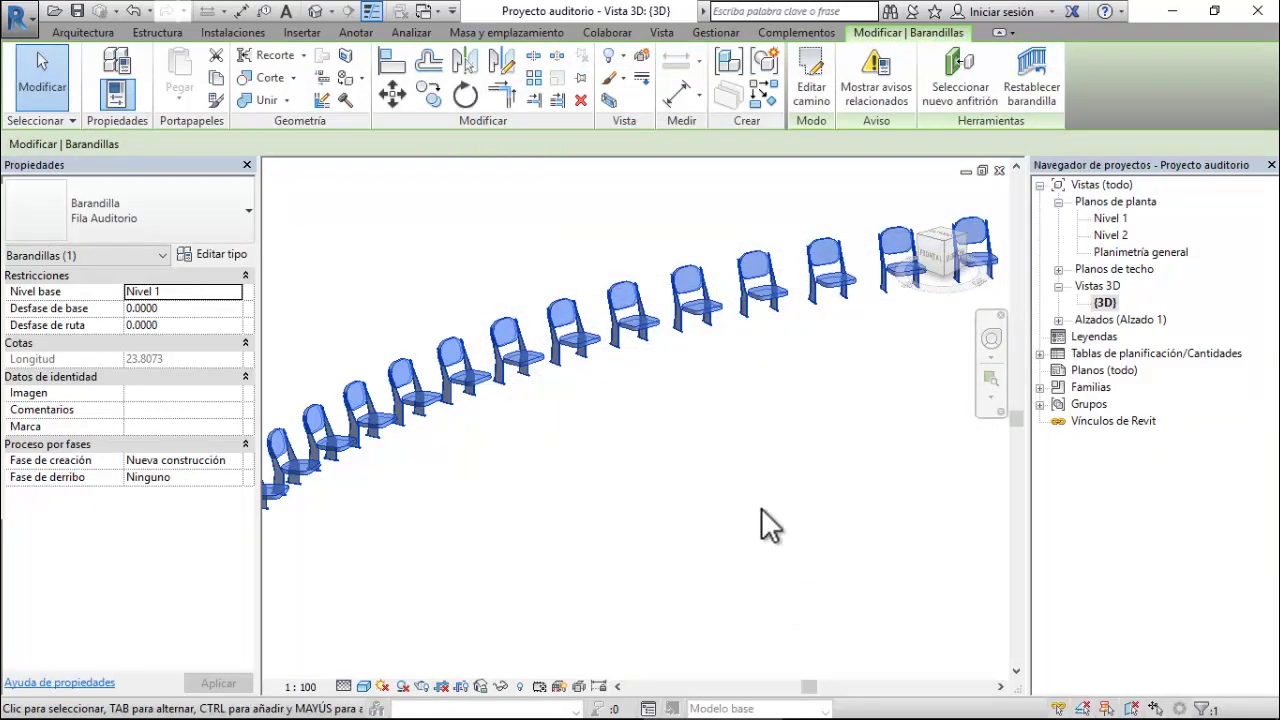
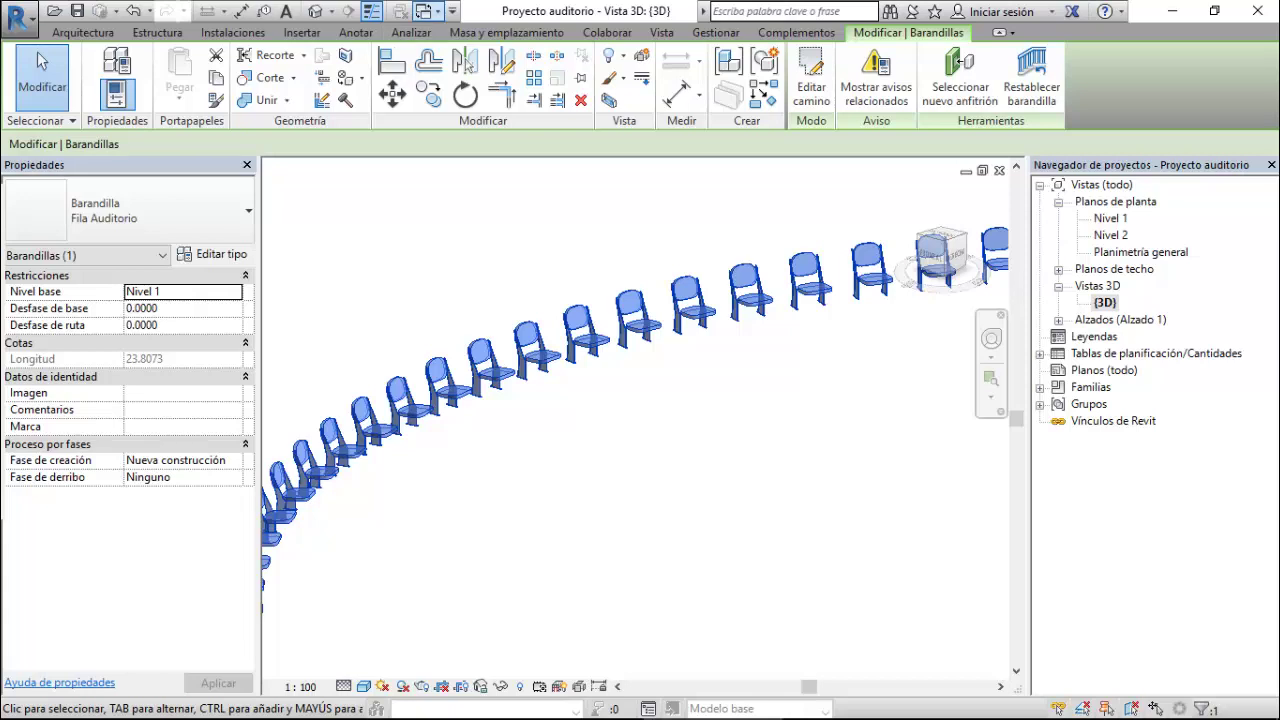
- Measure the seat's width in the seat family's Front elevation, then return to the auditorium 3D view
left_click(424, 11)
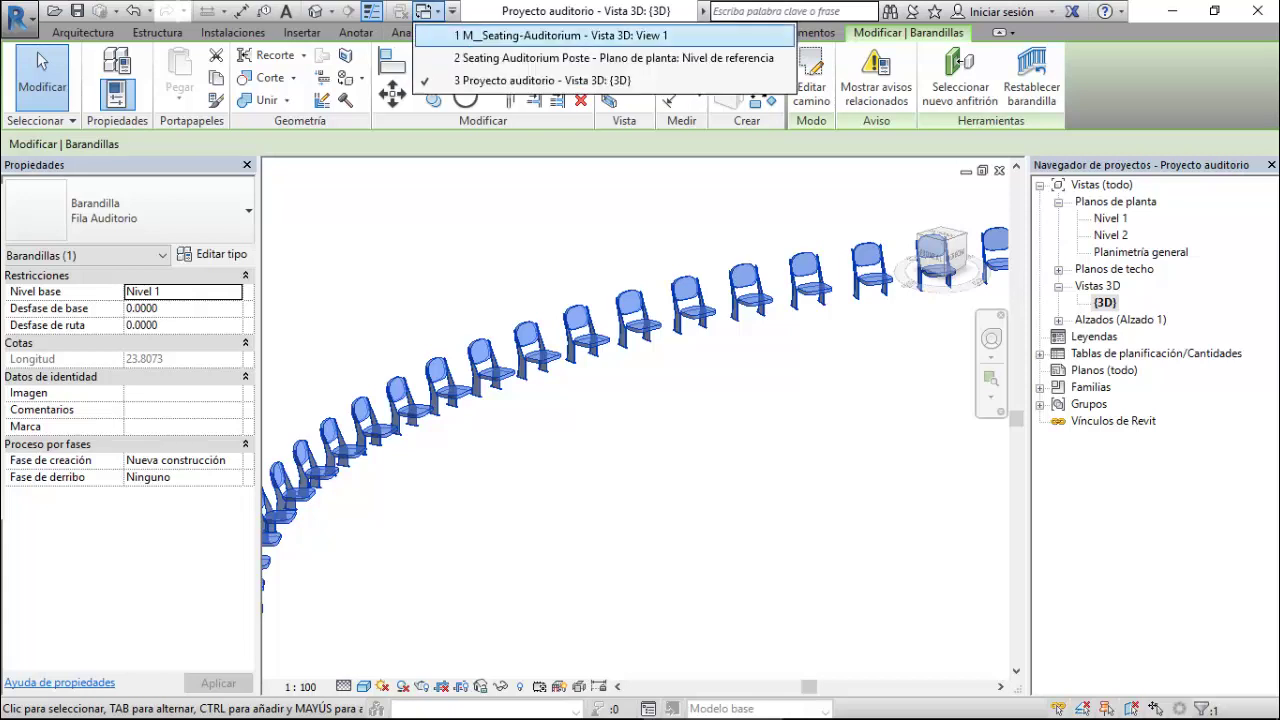
left_click(560, 35)
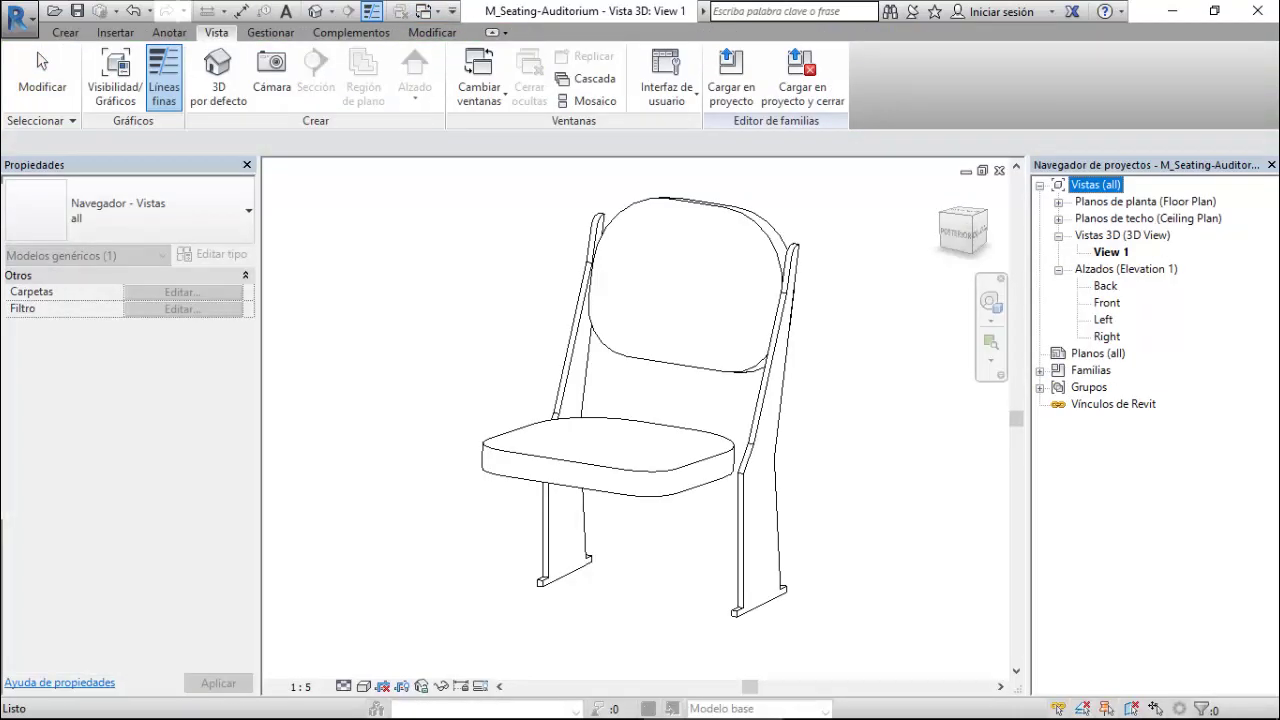
double_click(1107, 302)
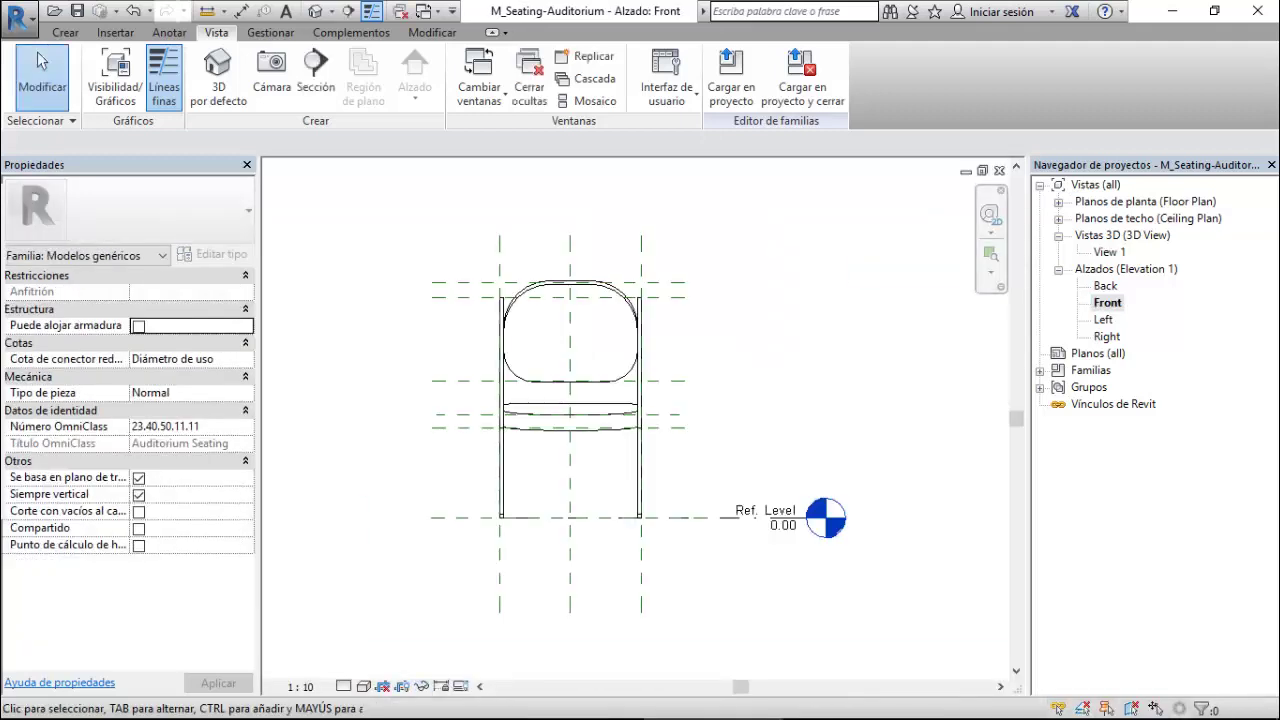
left_click(432, 32)
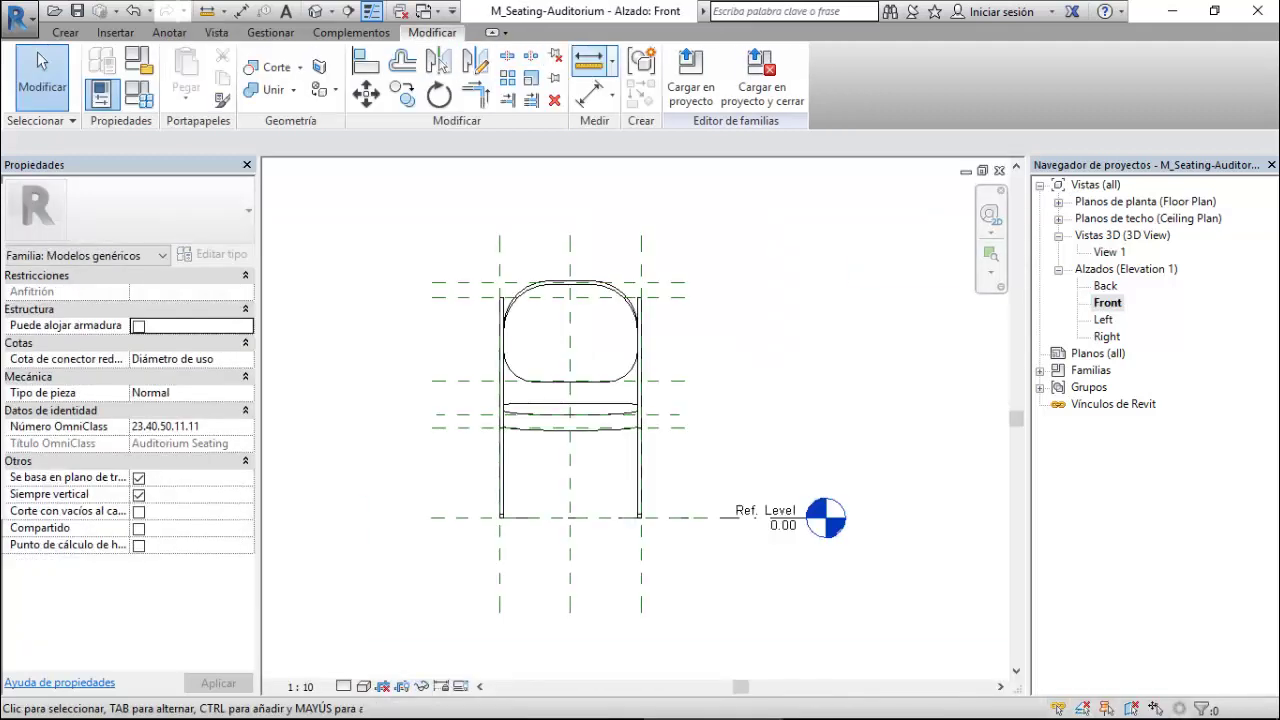
left_click(589, 60)
scroll(525, 405, "up", 2)
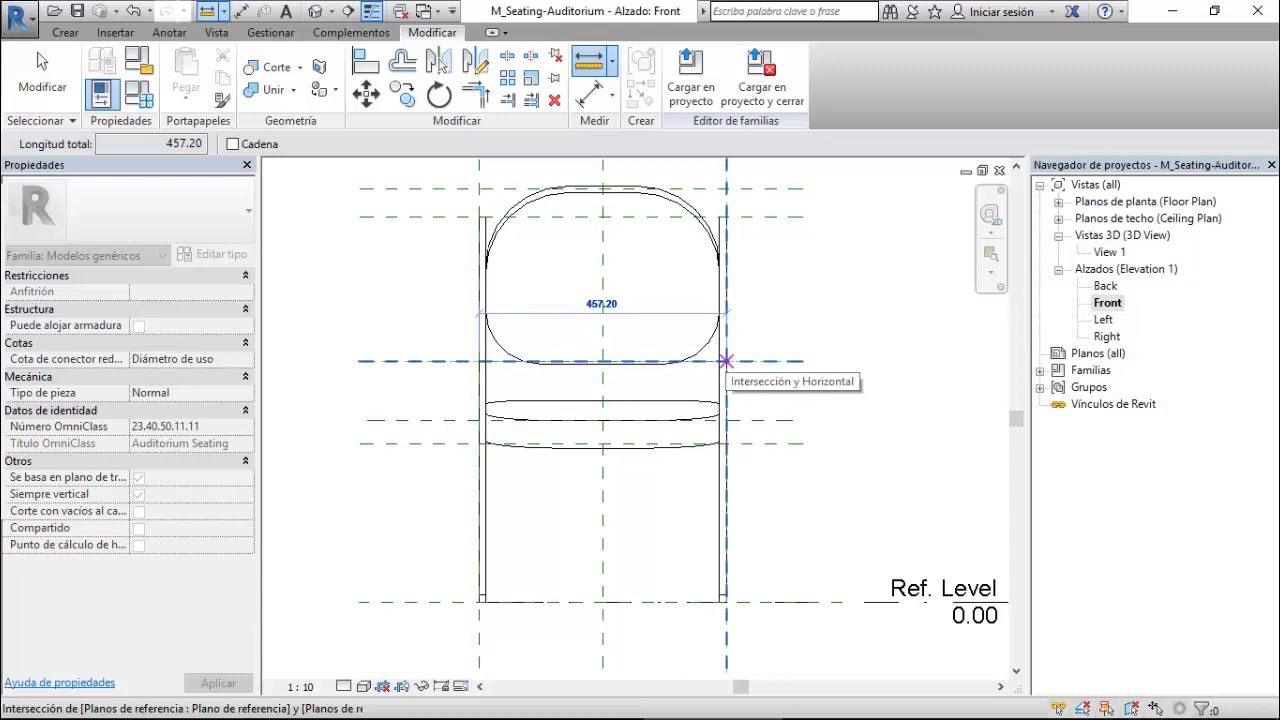
key("Escape")
key("Escape")
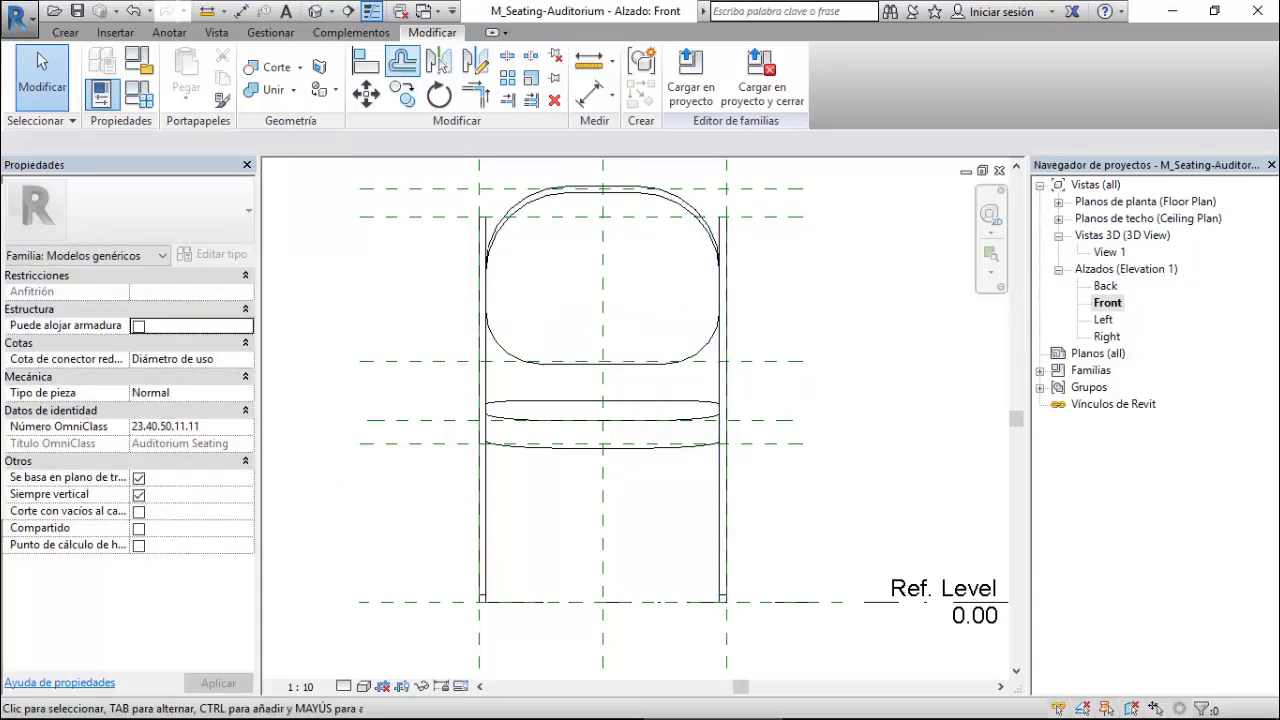
left_click(427, 12)
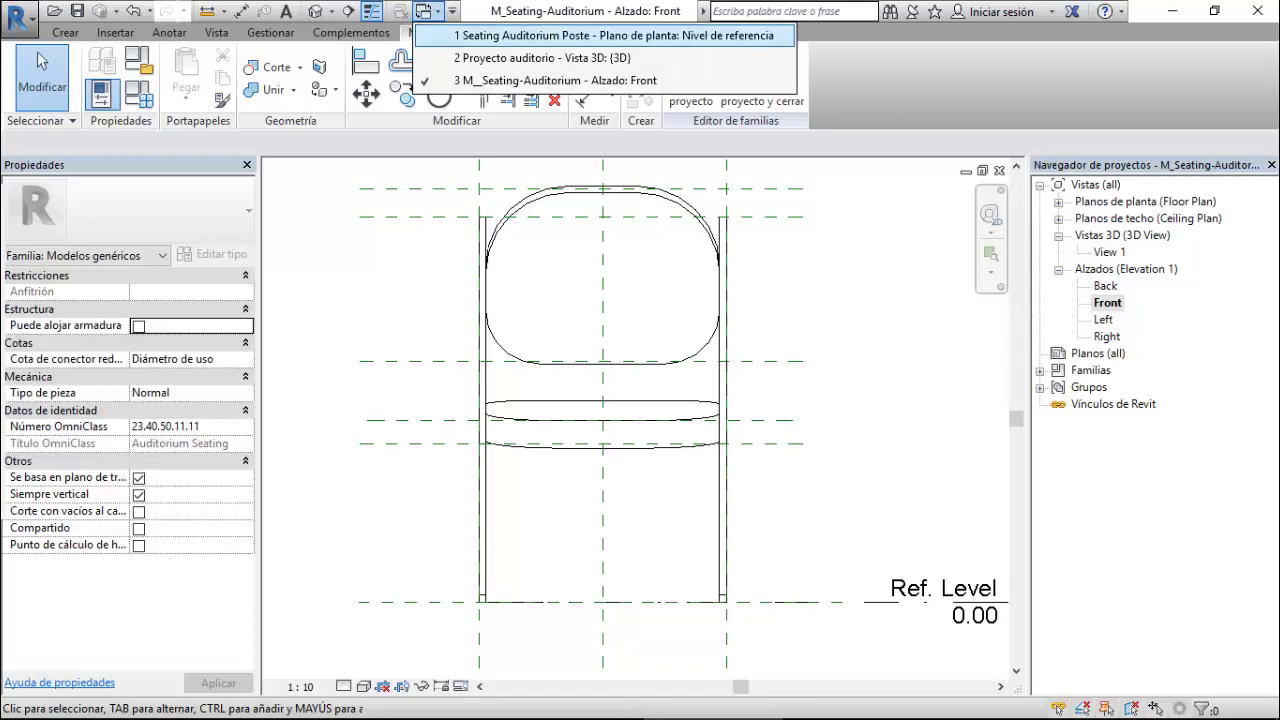
left_click(520, 57)
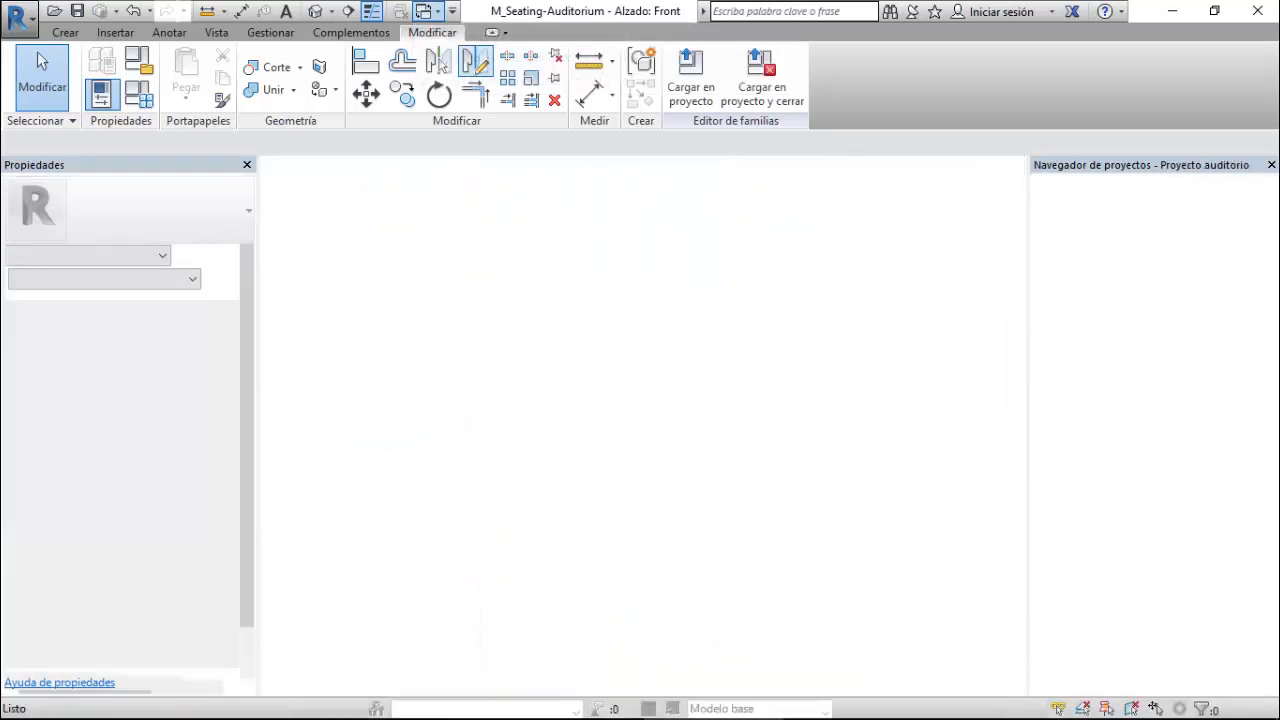
- Change the Fila Auditorio railing's row 2 baluster distance from 1.0000 to 0.4600
left_click(636, 325)
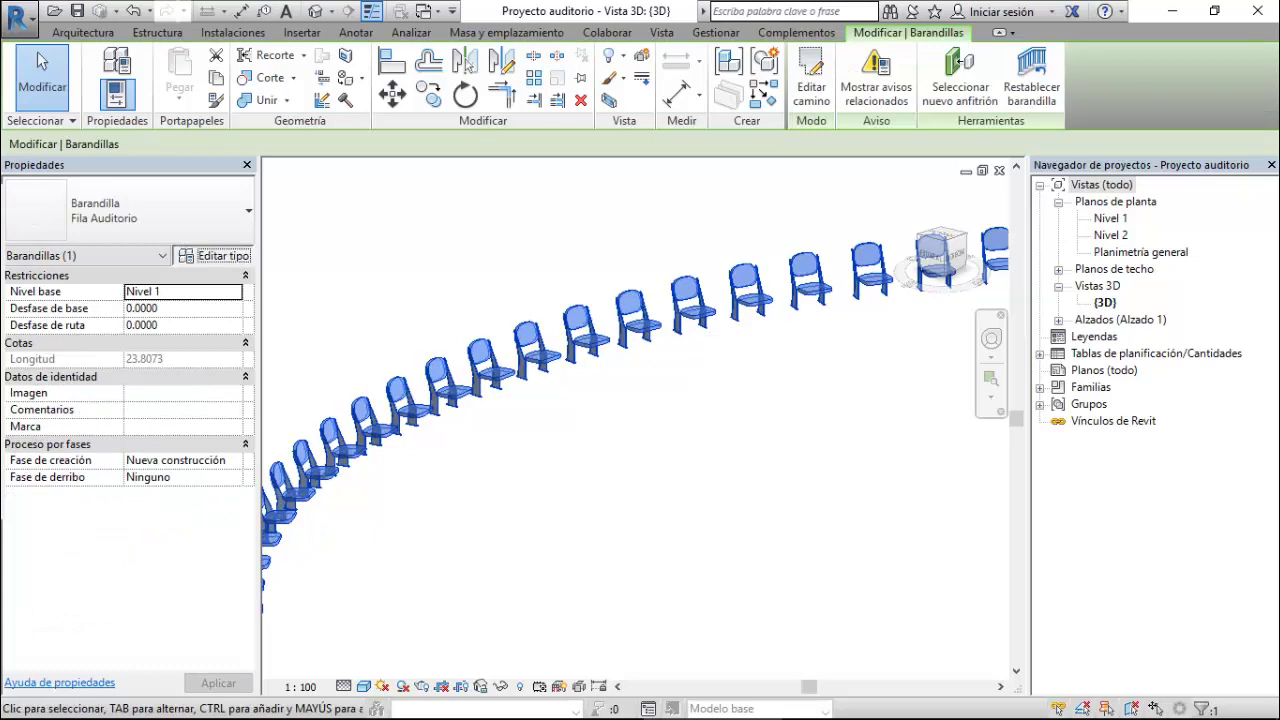
left_click(212, 254)
left_click(883, 292)
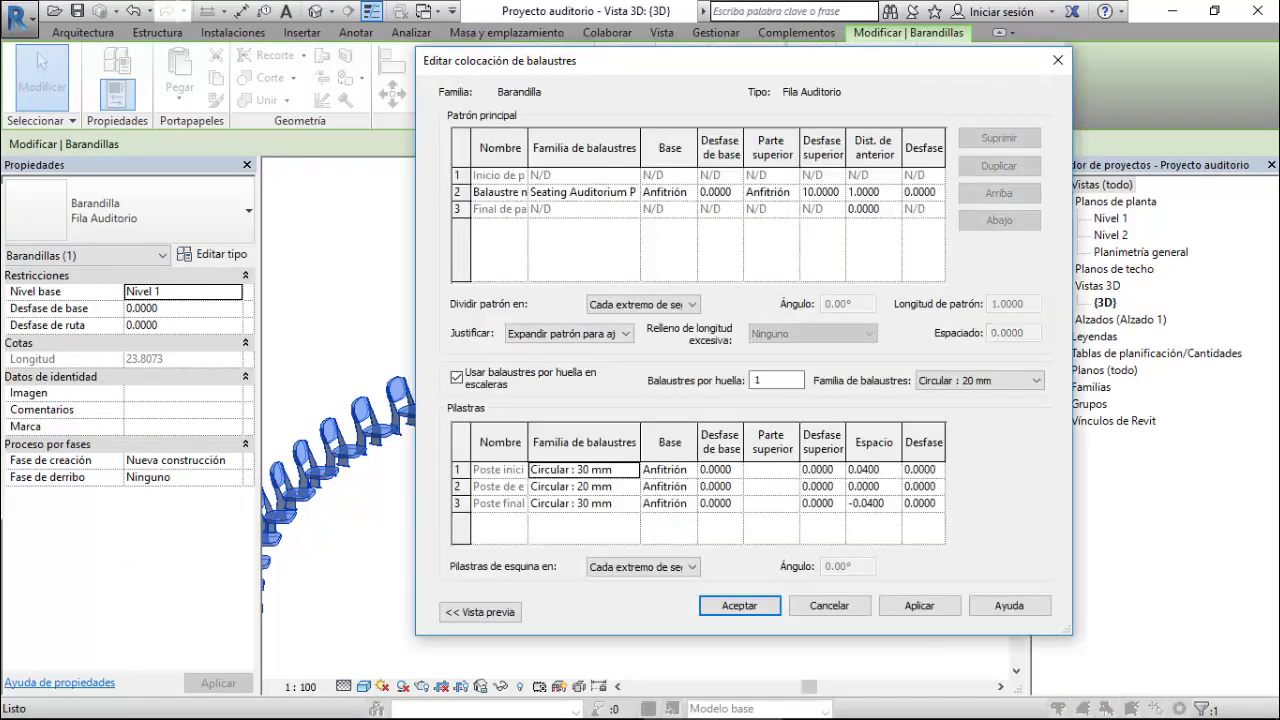
left_click(870, 192)
left_click_drag(866, 192, 880, 192)
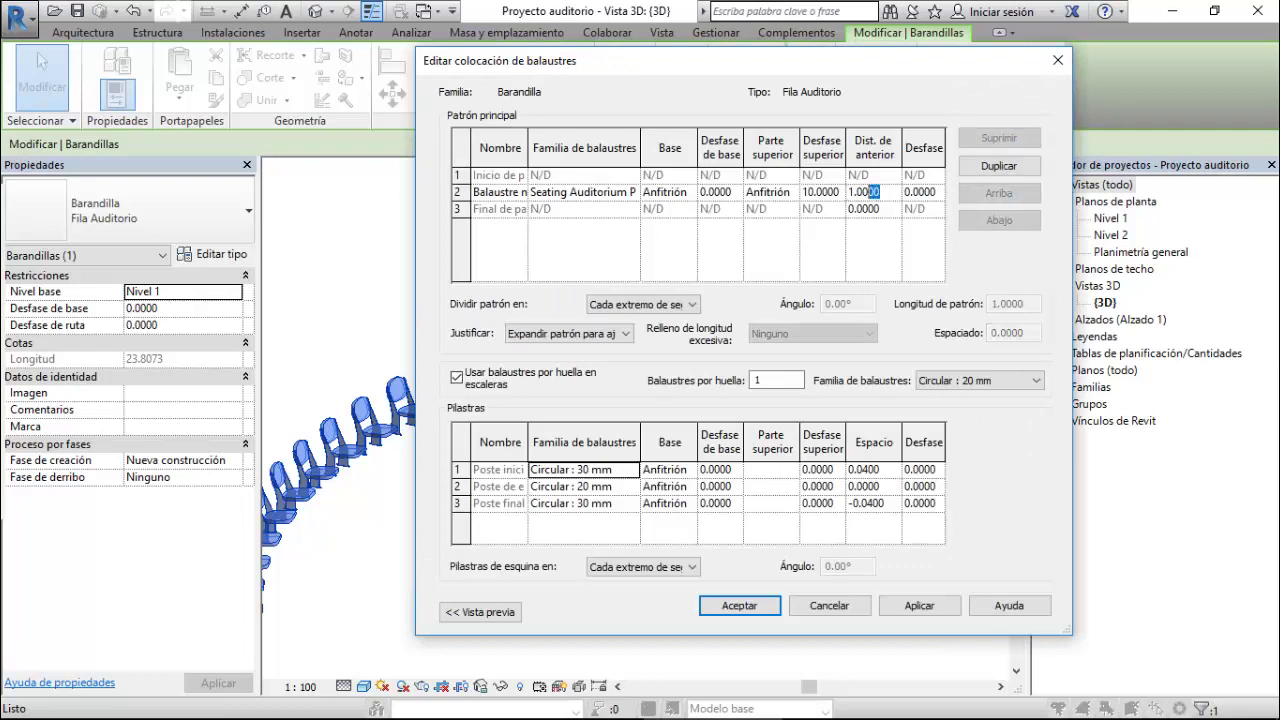
type("0")
type("0")
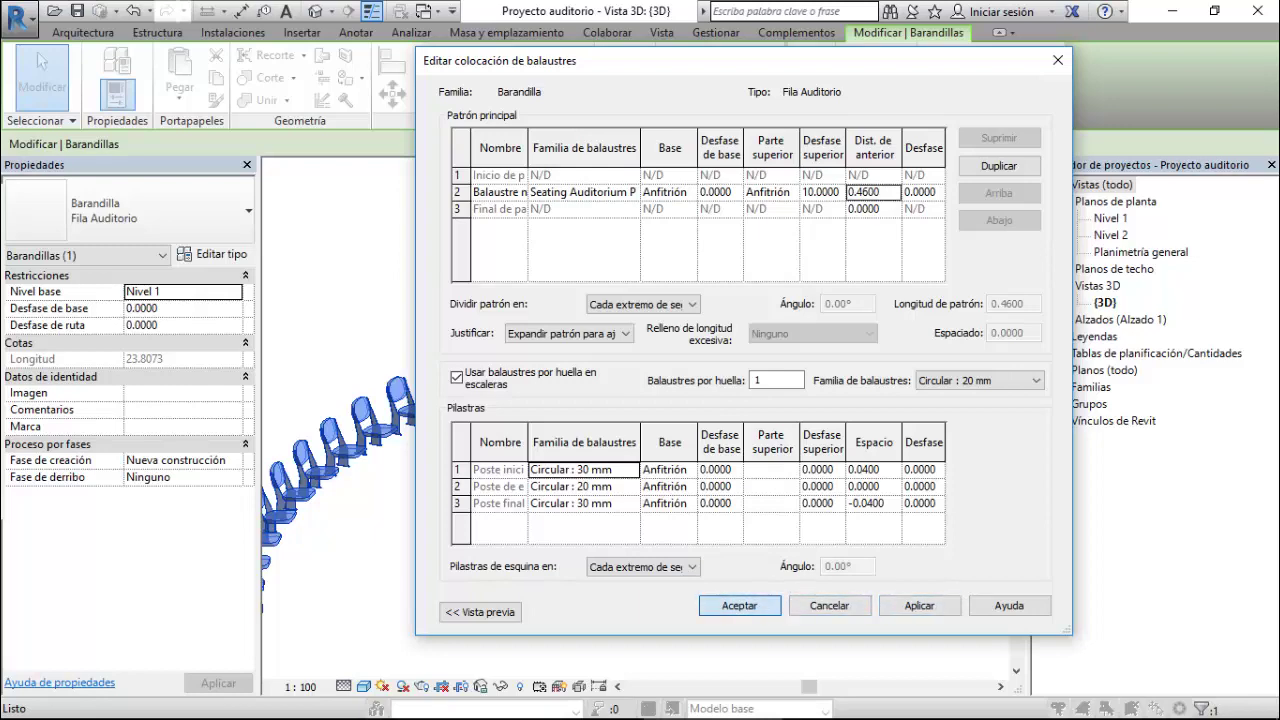
key("Return")
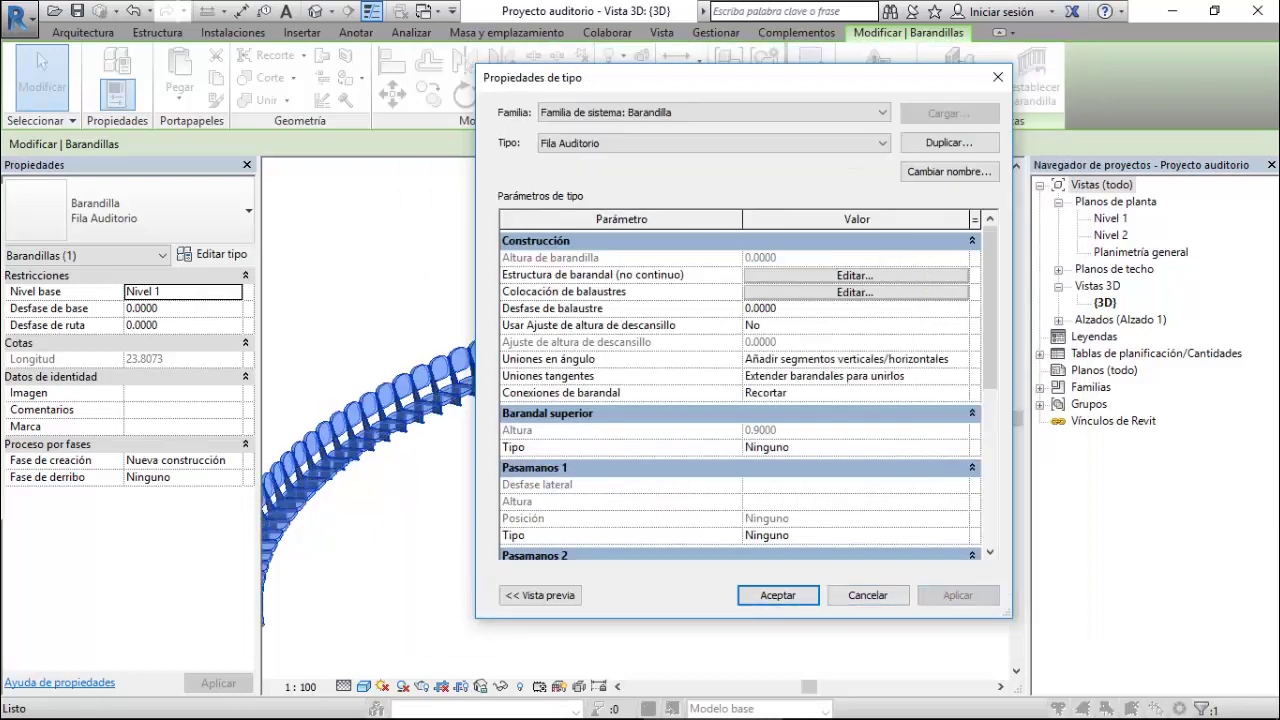
left_click(778, 595)
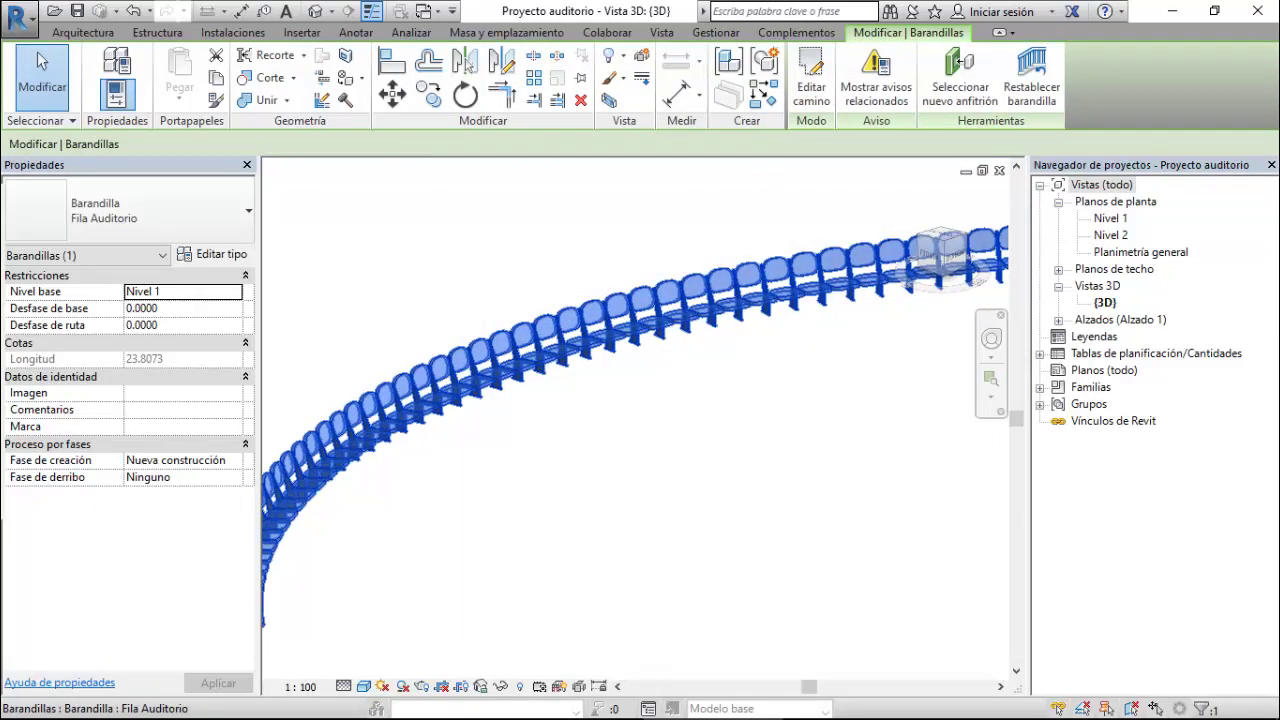
- Zoom out of the 3D view, open the Nivel 1 floor plan, and deselect the seat railing
scroll(642, 185, "down", 2)
scroll(642, 185, "down", 2)
scroll(676, 243, "down", 2)
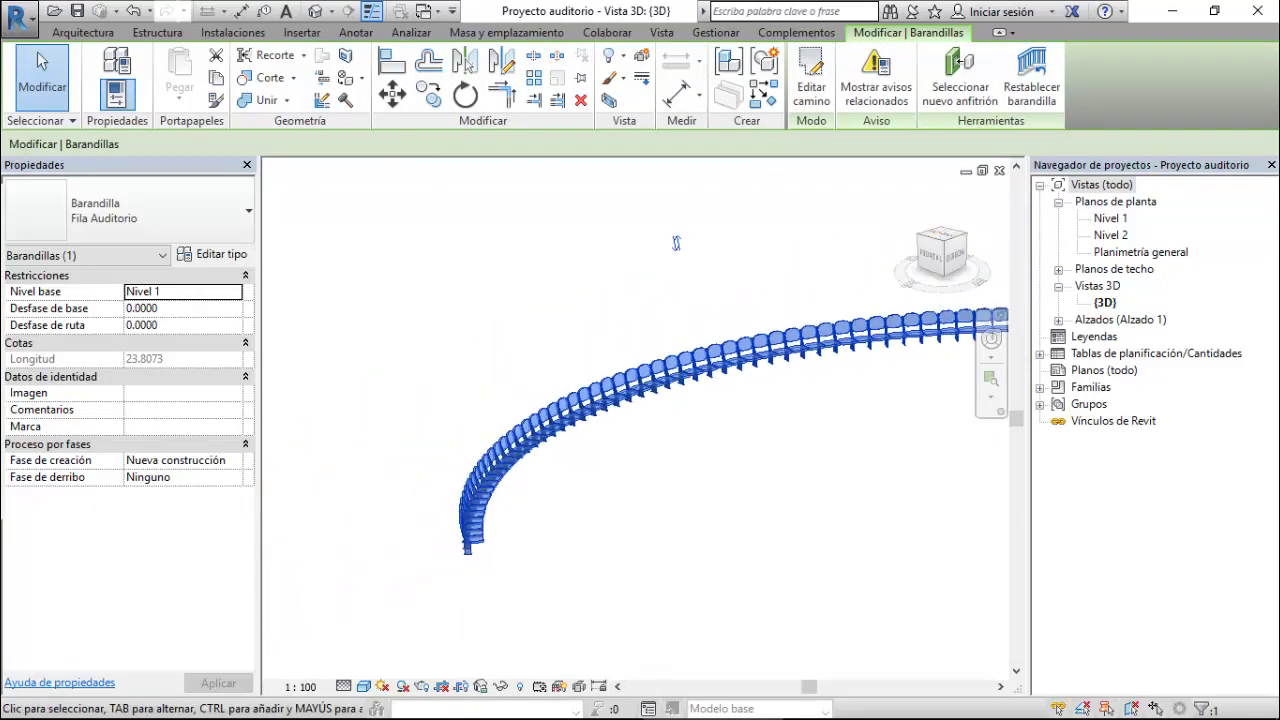
scroll(642, 293, "down", 2)
scroll(642, 293, "up", 1)
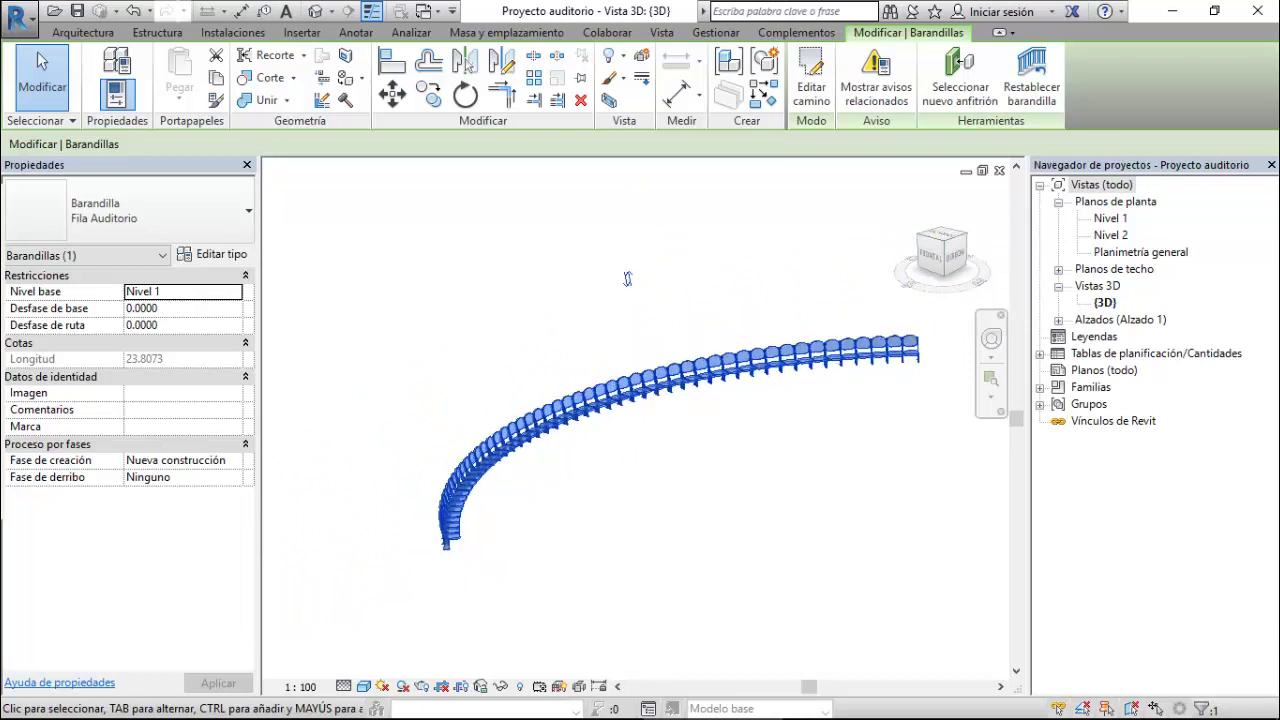
double_click(1110, 218)
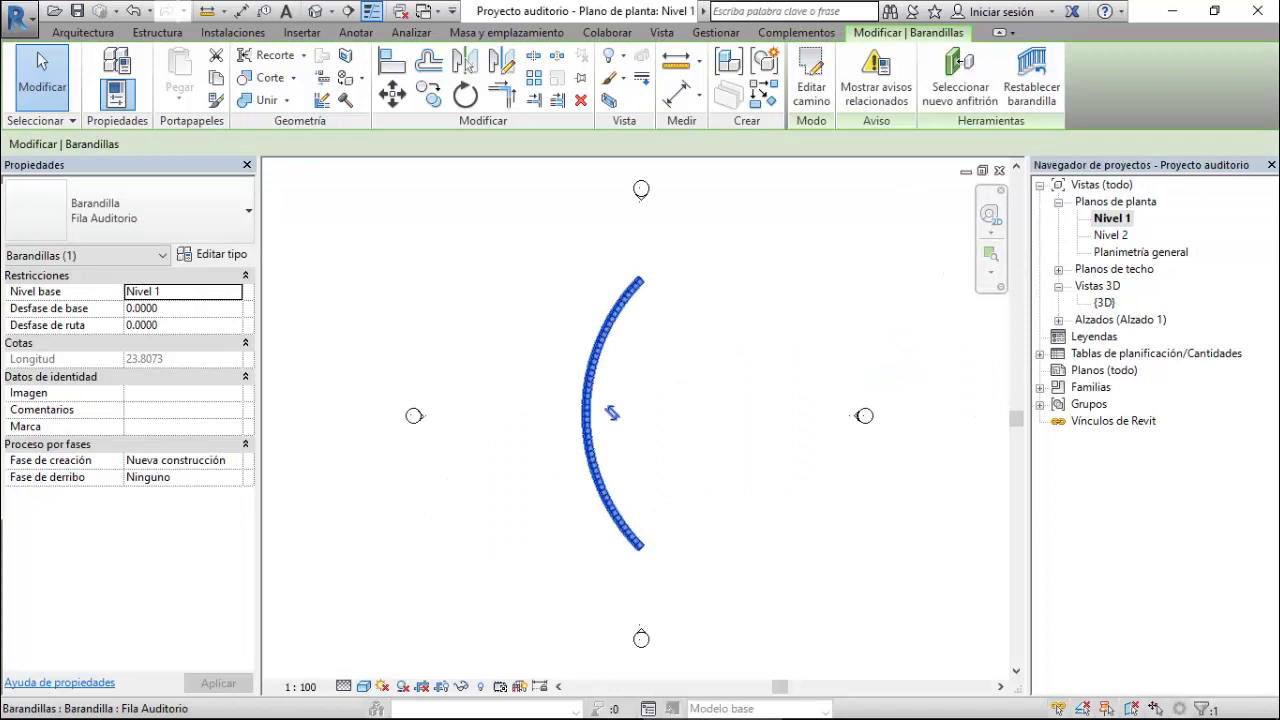
scroll(614, 405, "up", 2)
scroll(624, 385, "down", 1)
left_click(624, 385)
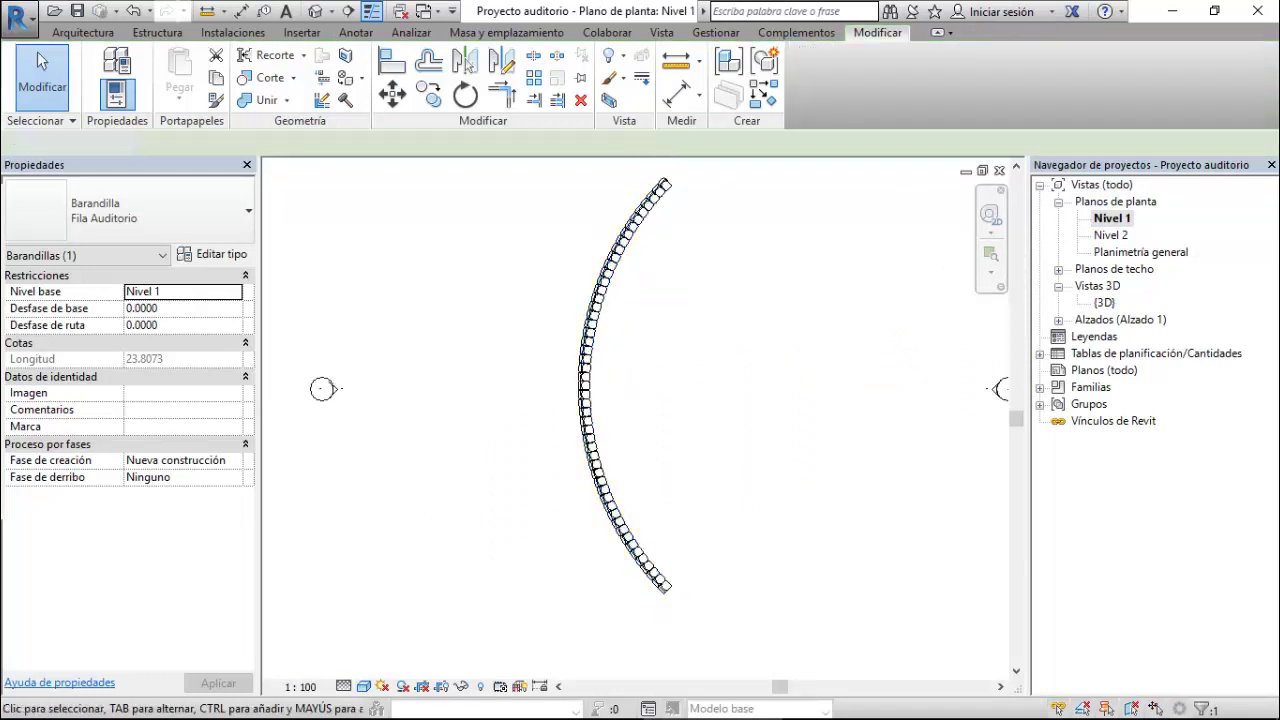
scroll(636, 459, "down", 1)
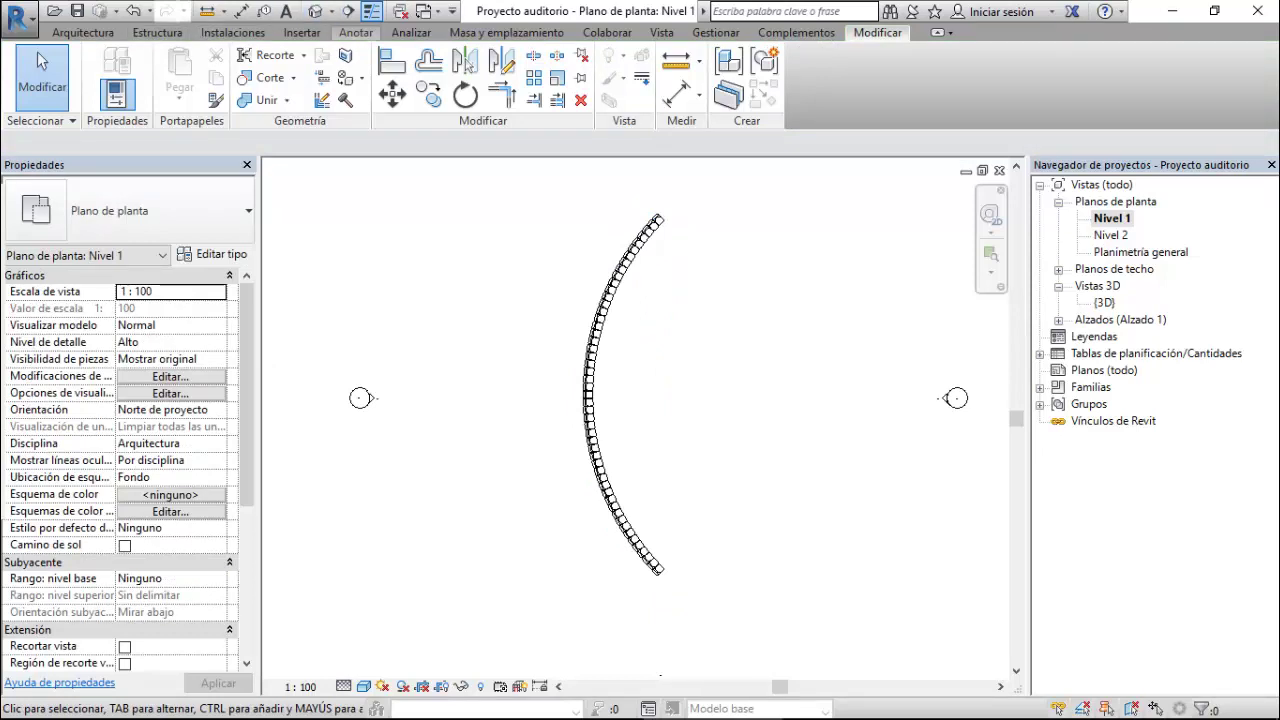
- Start a detail line in the Nivel 1 plan using the start-end arc mode
left_click(356, 32)
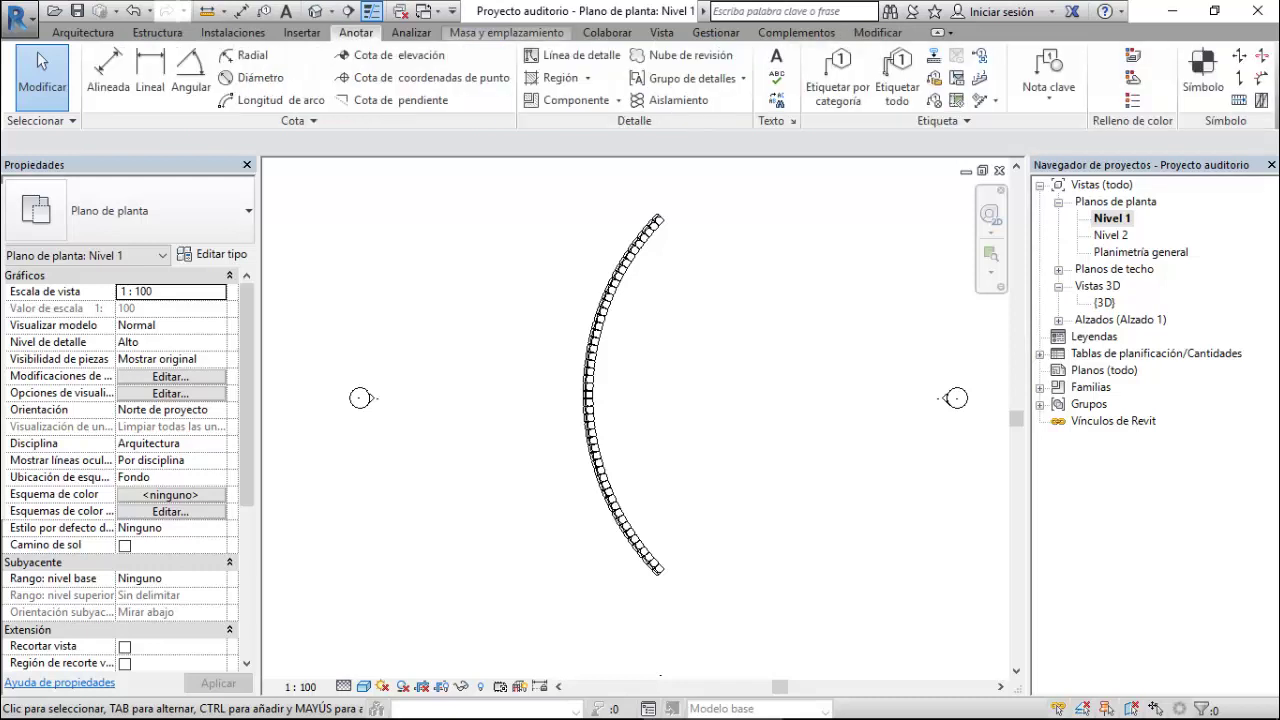
left_click(580, 55)
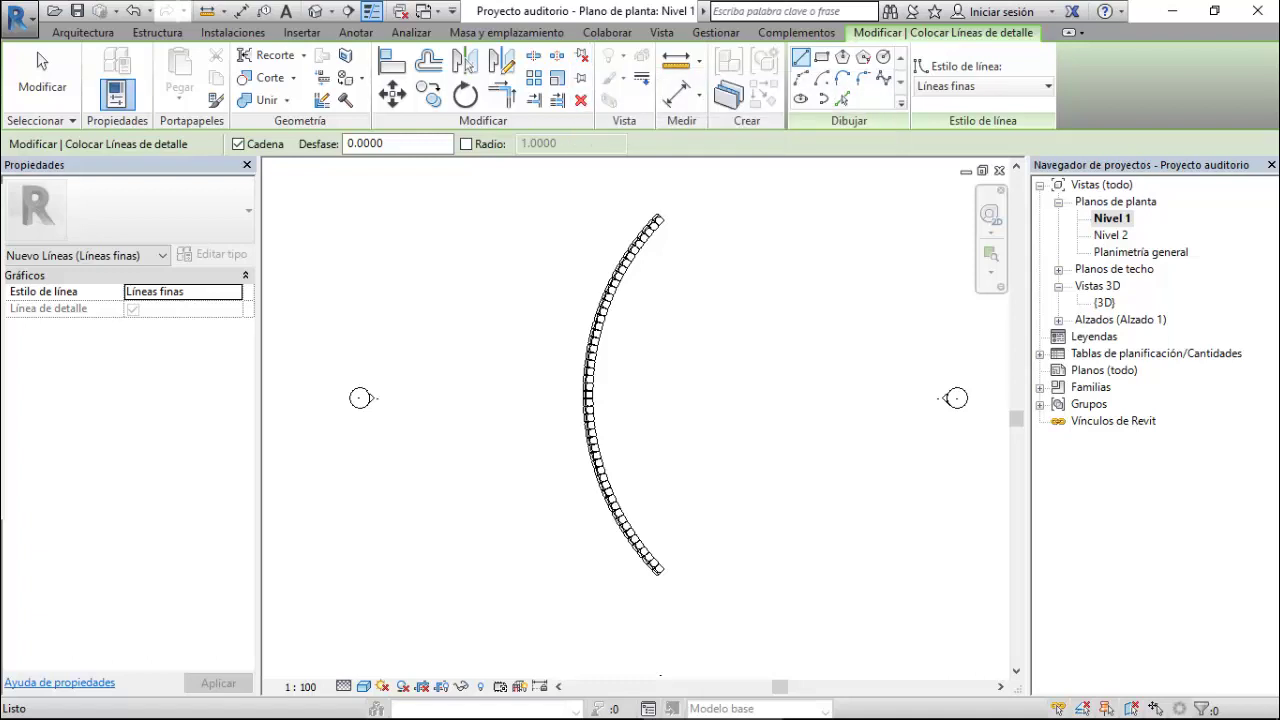
left_click(842, 98)
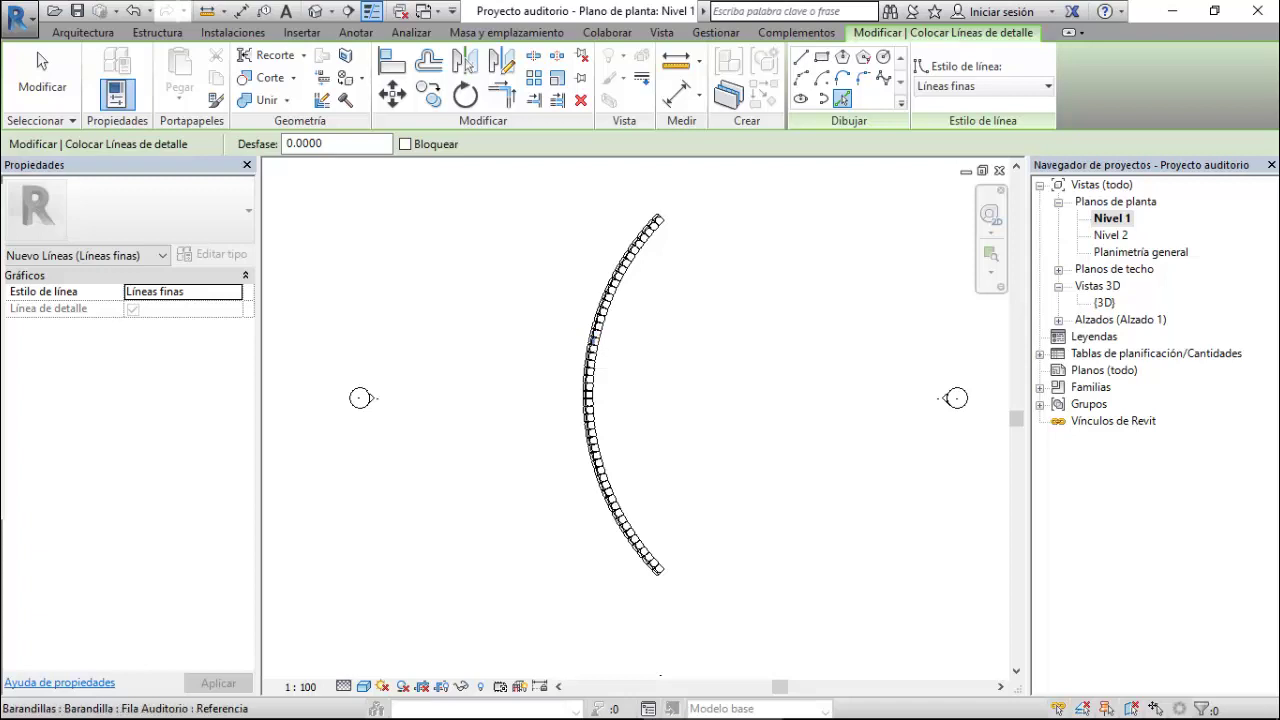
scroll(596, 326, "up", 3)
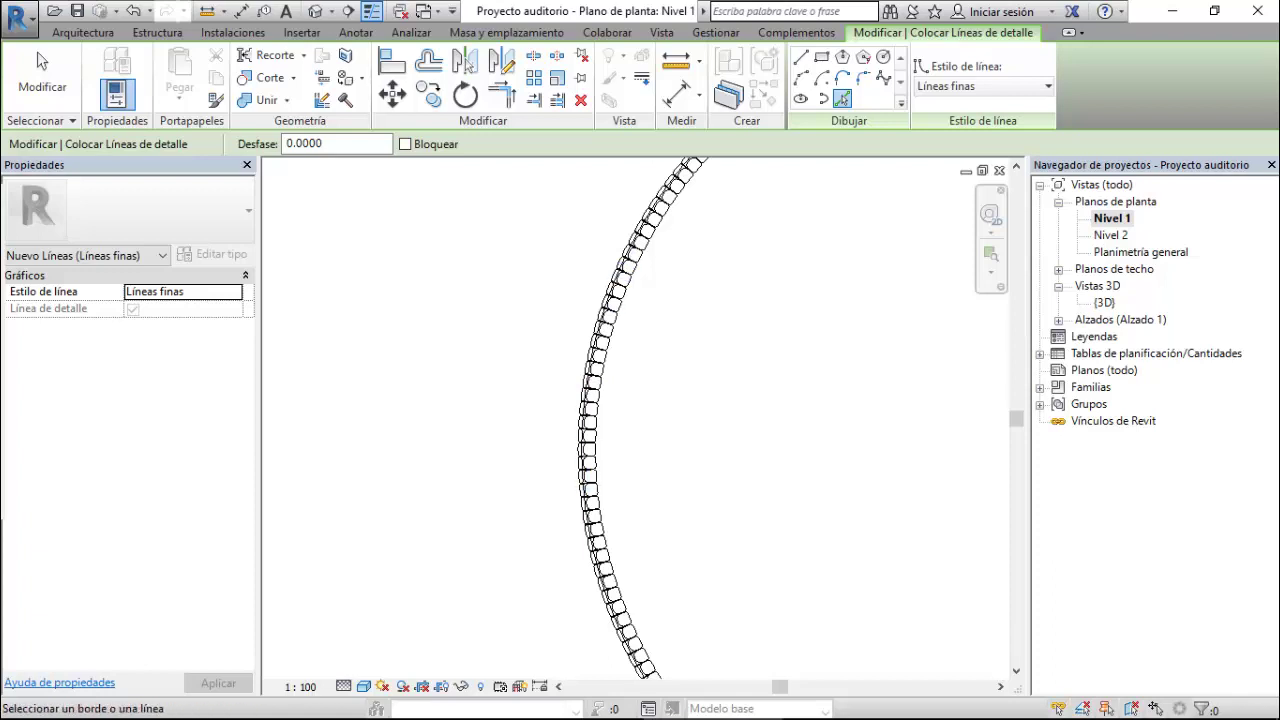
left_click(800, 77)
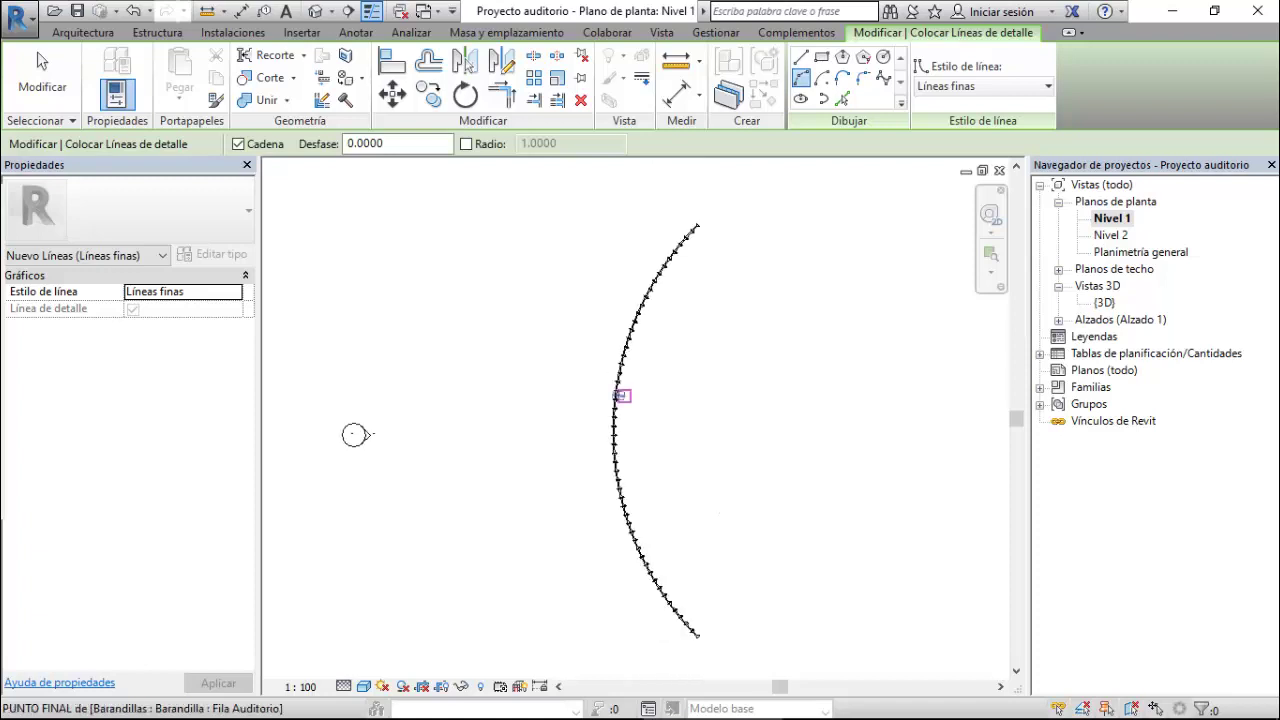
- Draw an arc detail line along the seats, from the railing's top end to its lower end
scroll(692, 234, "up", 2)
scroll(680, 242, "up", 2)
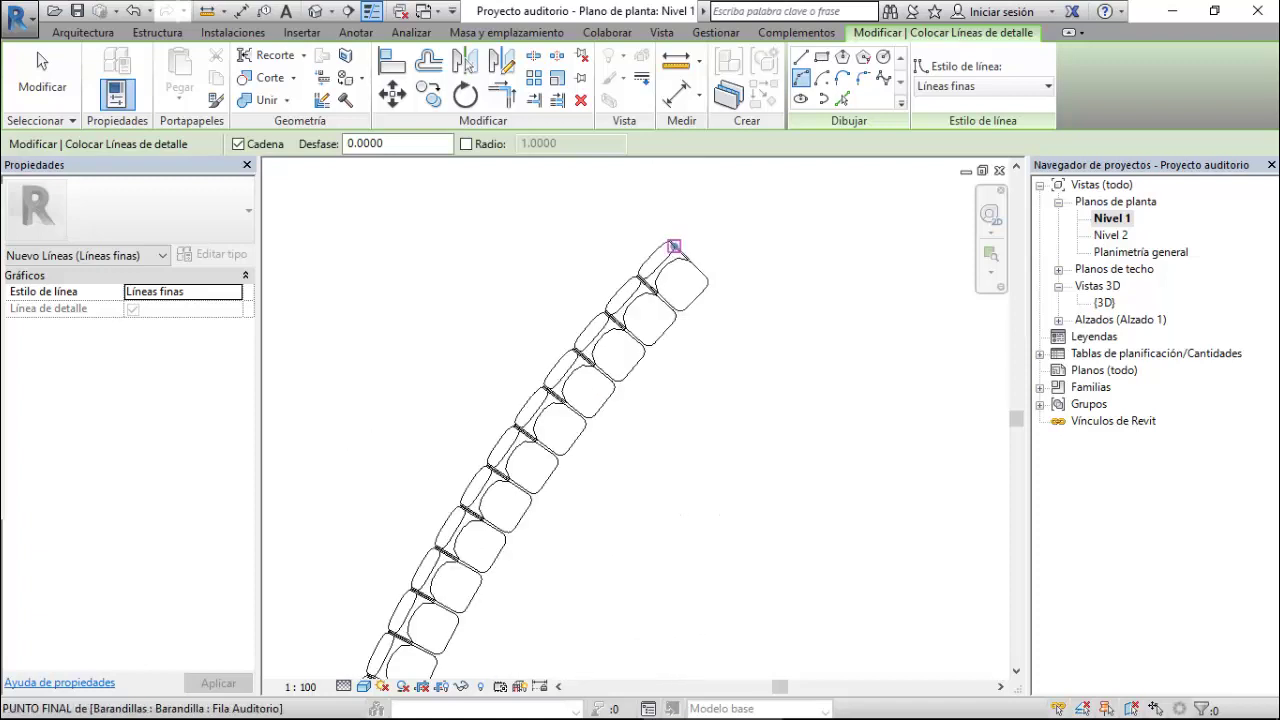
left_click(674, 246)
scroll(668, 200, "down", 2)
scroll(655, 208, "down", 2)
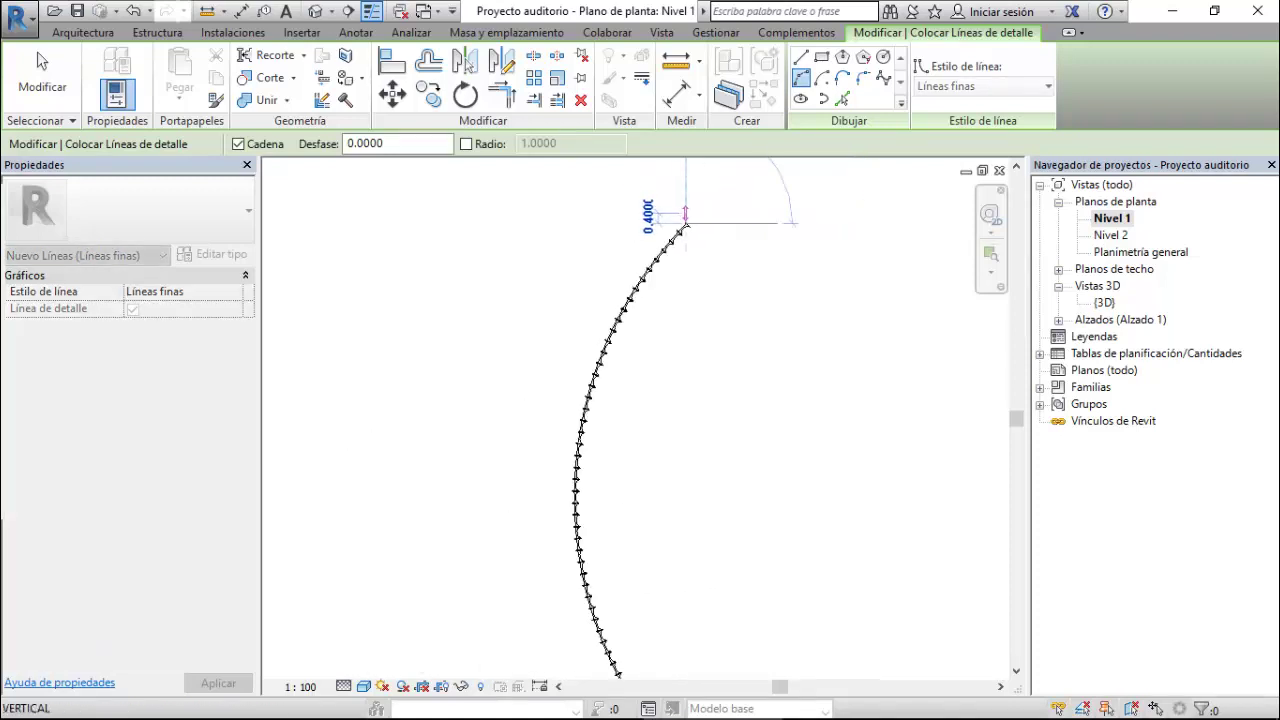
scroll(688, 210, "down", 1)
scroll(677, 470, "up", 2)
scroll(678, 455, "up", 2)
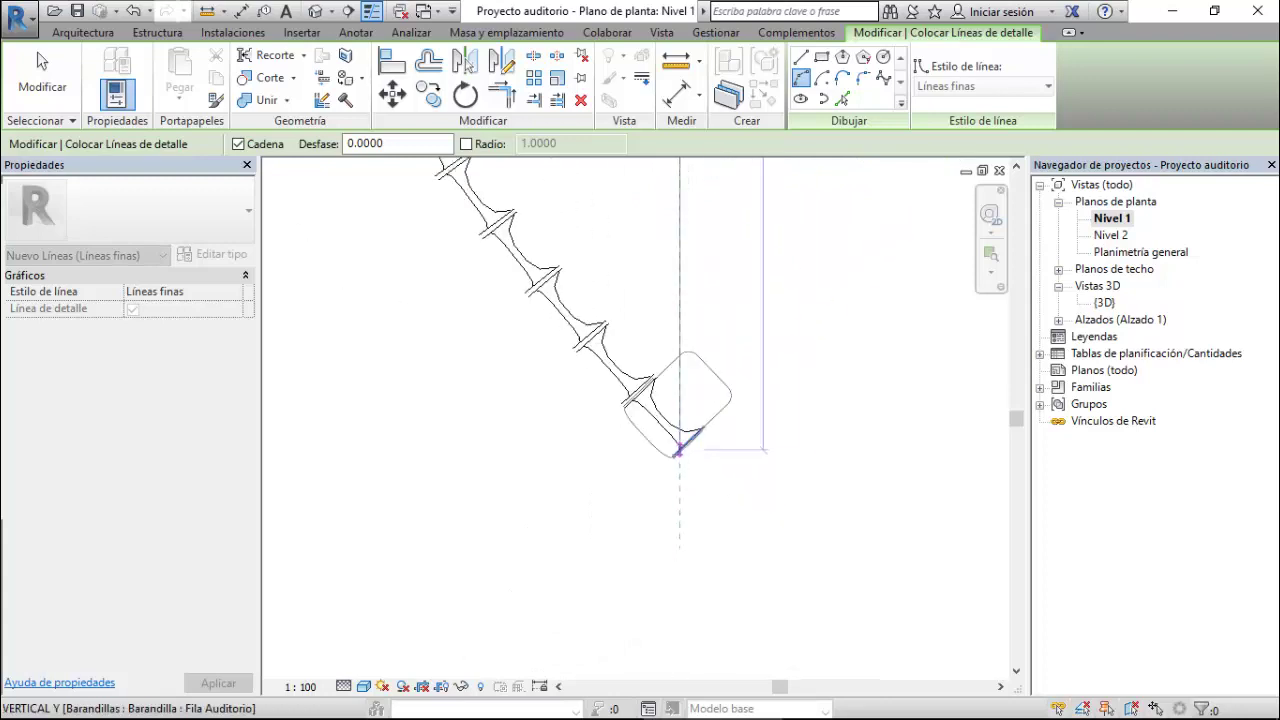
scroll(680, 447, "up", 2)
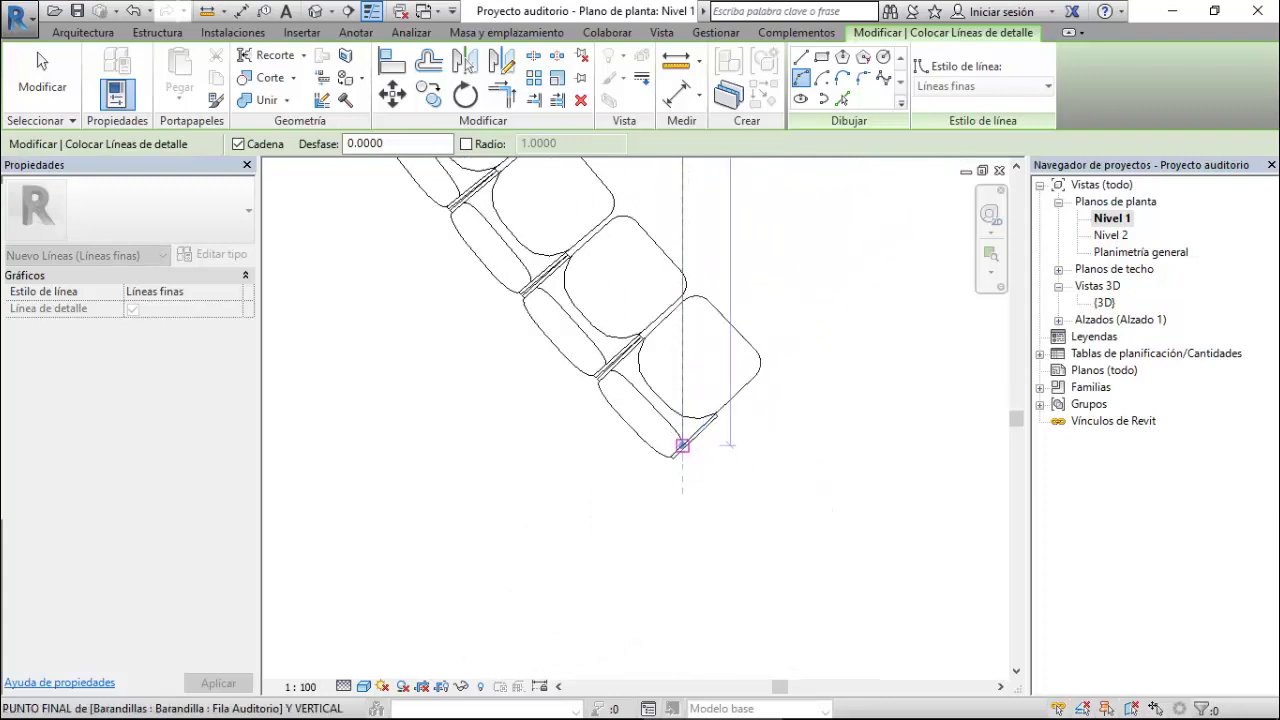
left_click(681, 447)
scroll(682, 446, "down", 3)
scroll(682, 446, "down", 2)
scroll(700, 500, "down", 2)
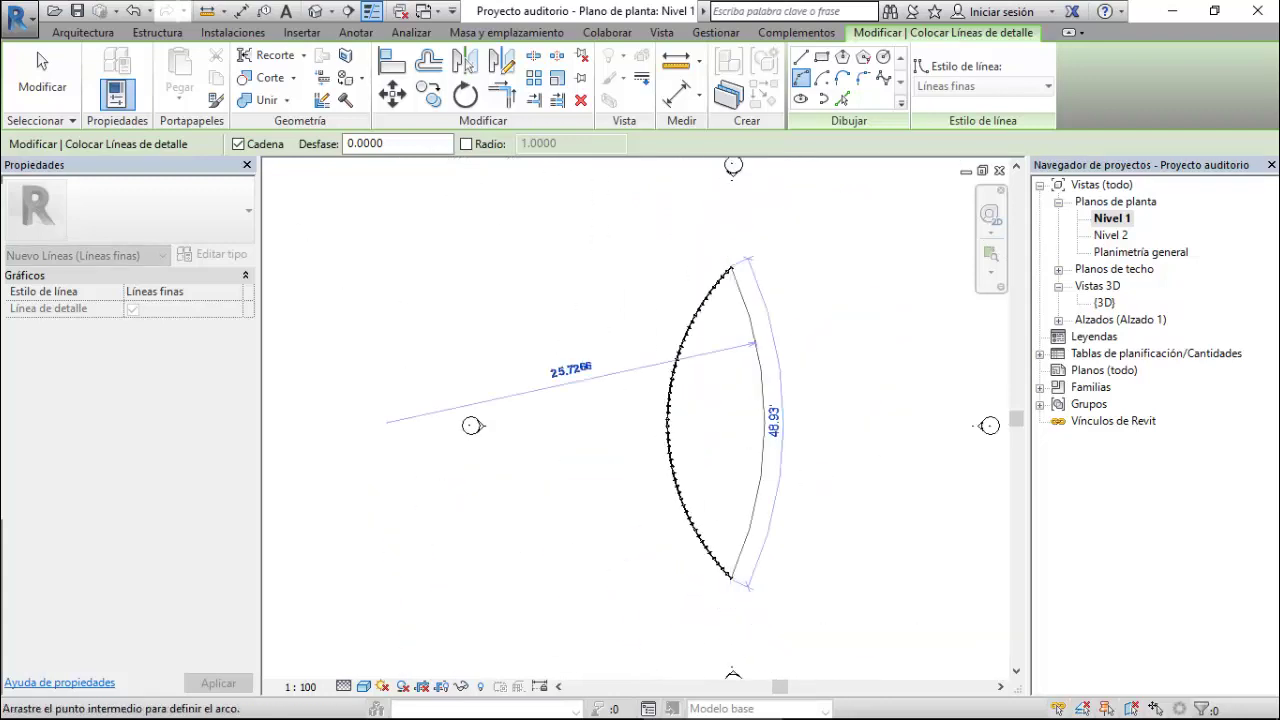
scroll(600, 390, "up", 1)
scroll(600, 385, "up", 2)
scroll(598, 380, "up", 2)
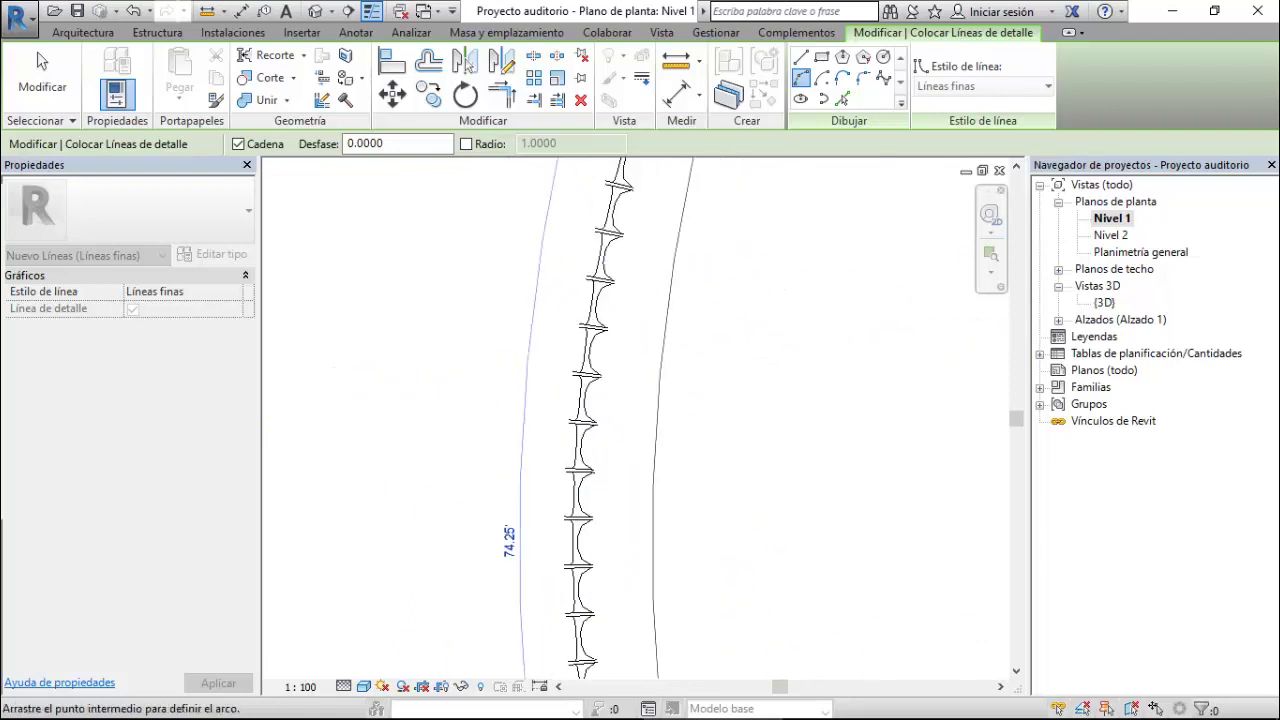
scroll(598, 378, "up", 1)
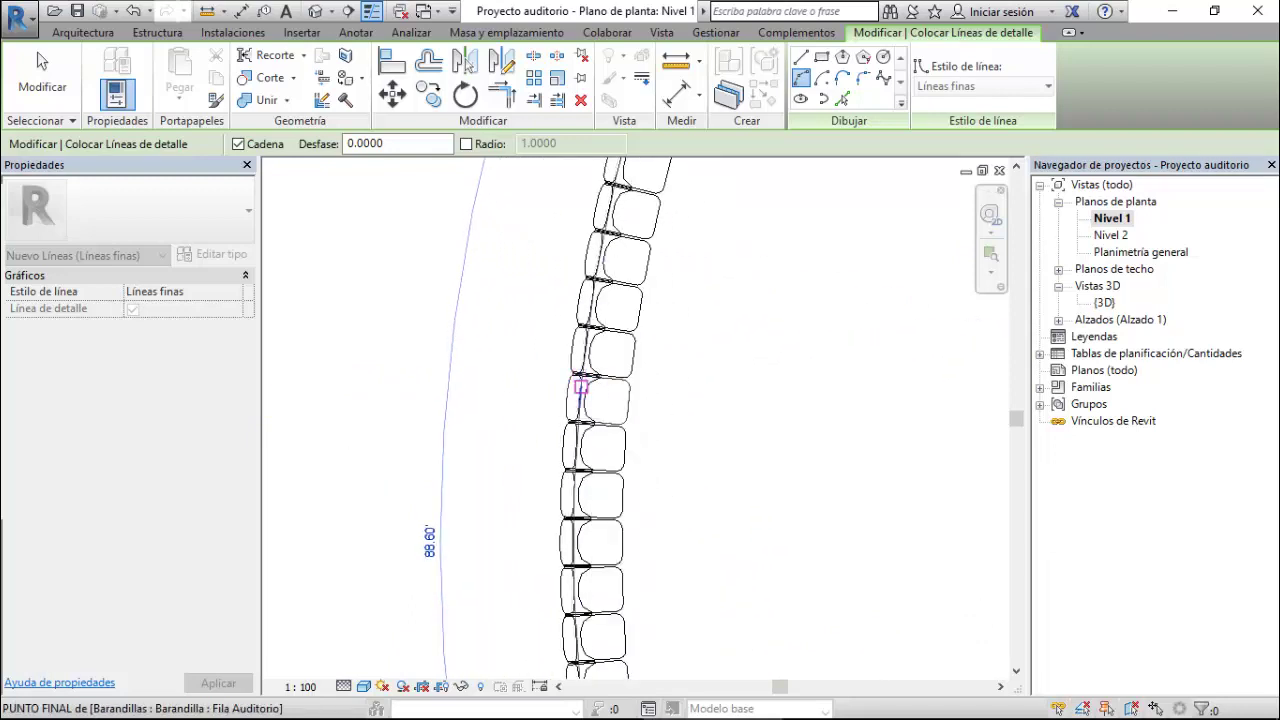
left_click(578, 398)
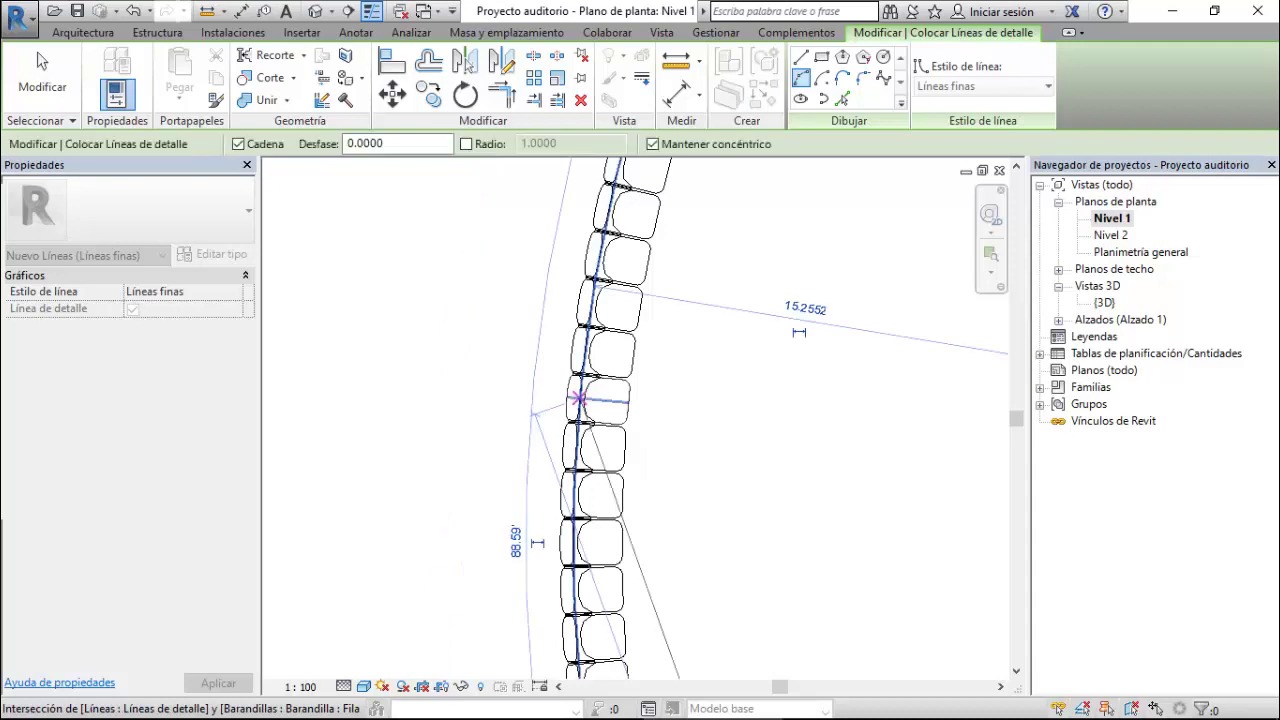
key("Escape")
key("Escape")
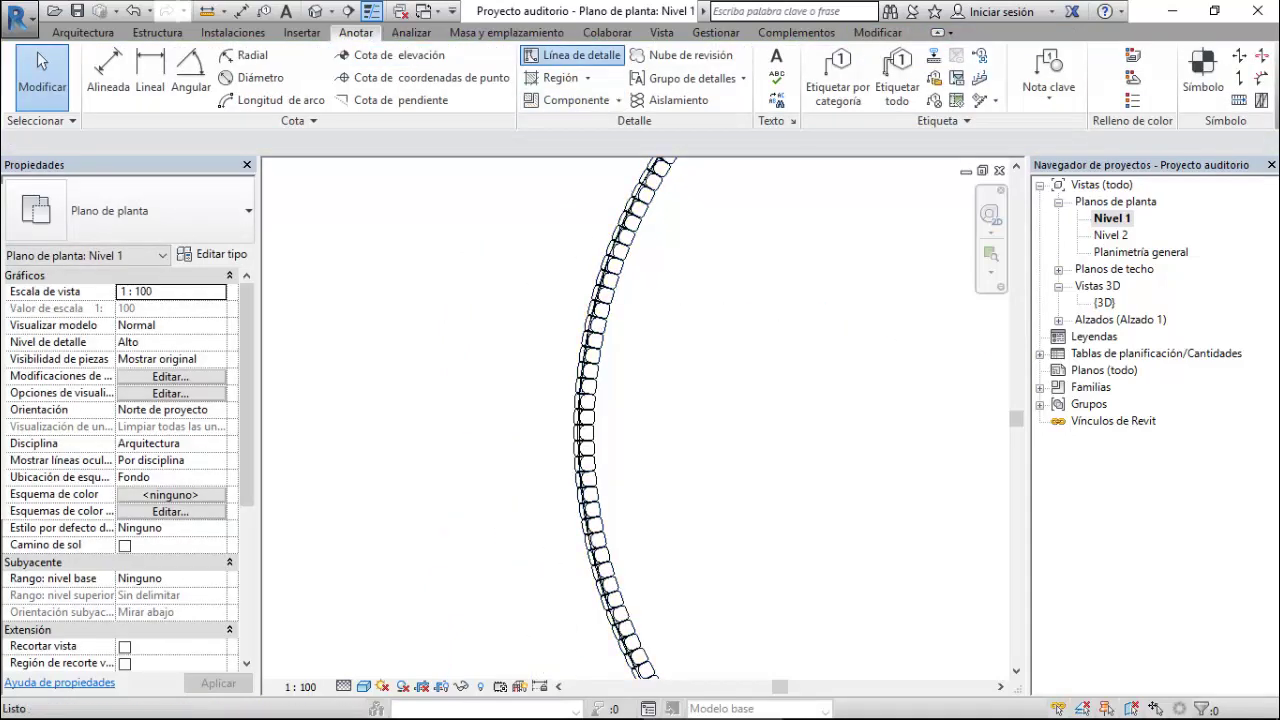
left_click(572, 55)
- Offset the curved detail line outward twice at 1.5 to create two more arcs
left_click(842, 98)
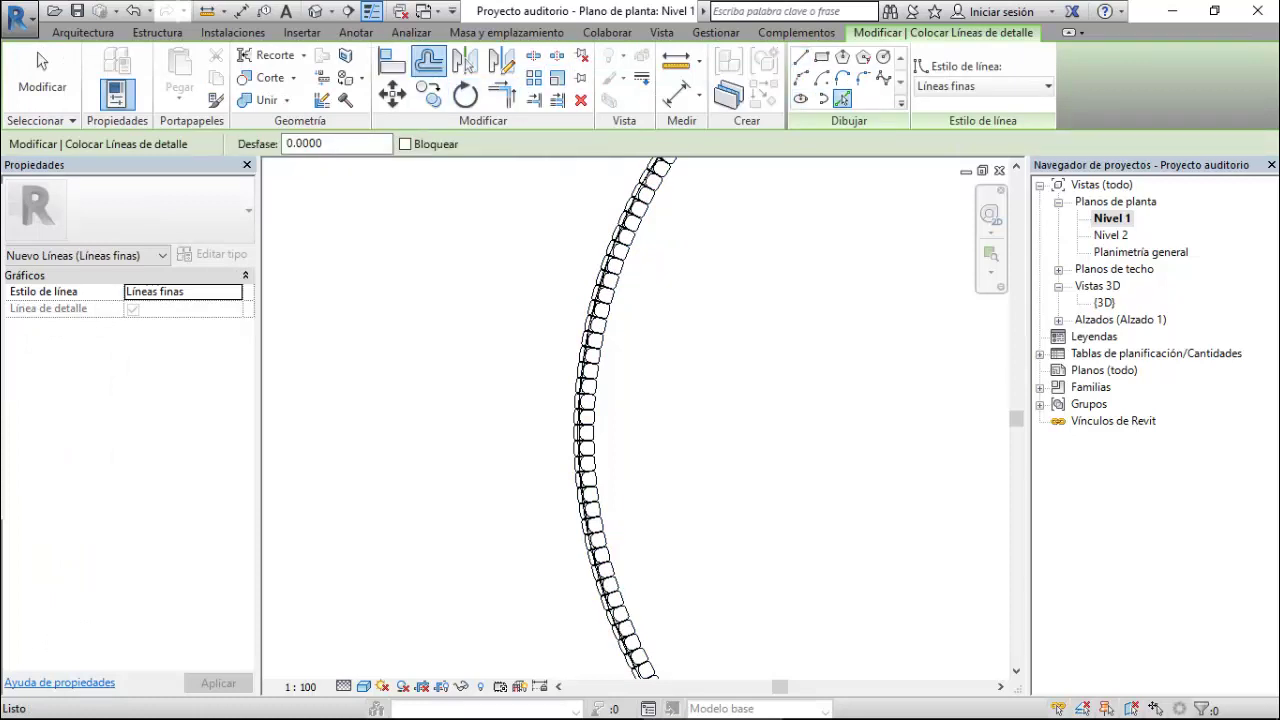
left_click(429, 62)
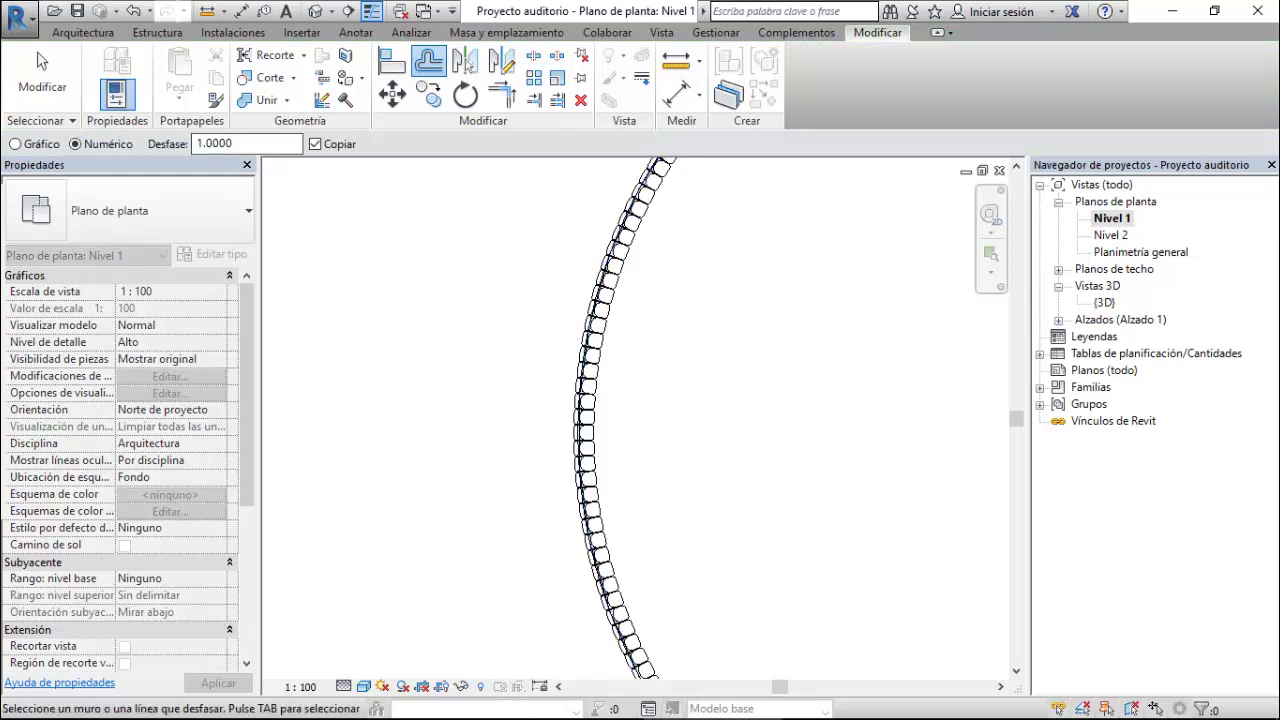
double_click(216, 143)
type("1.5")
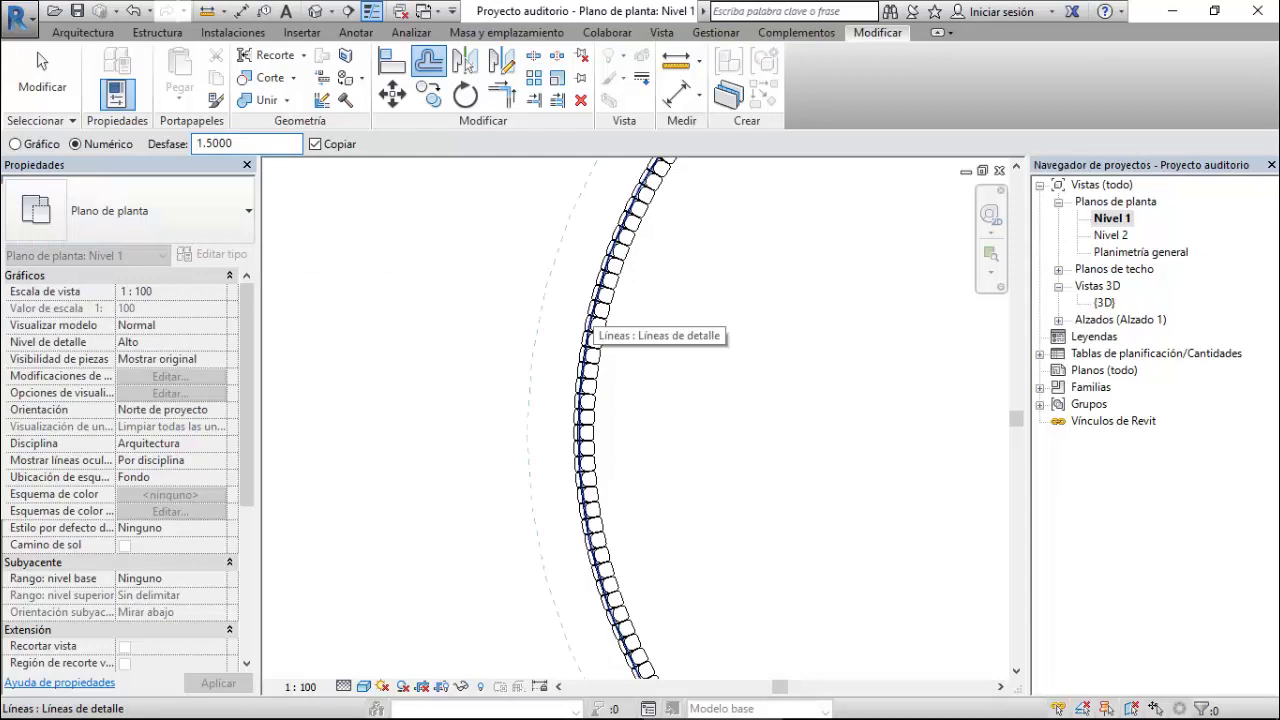
key("Return")
left_click(583, 330)
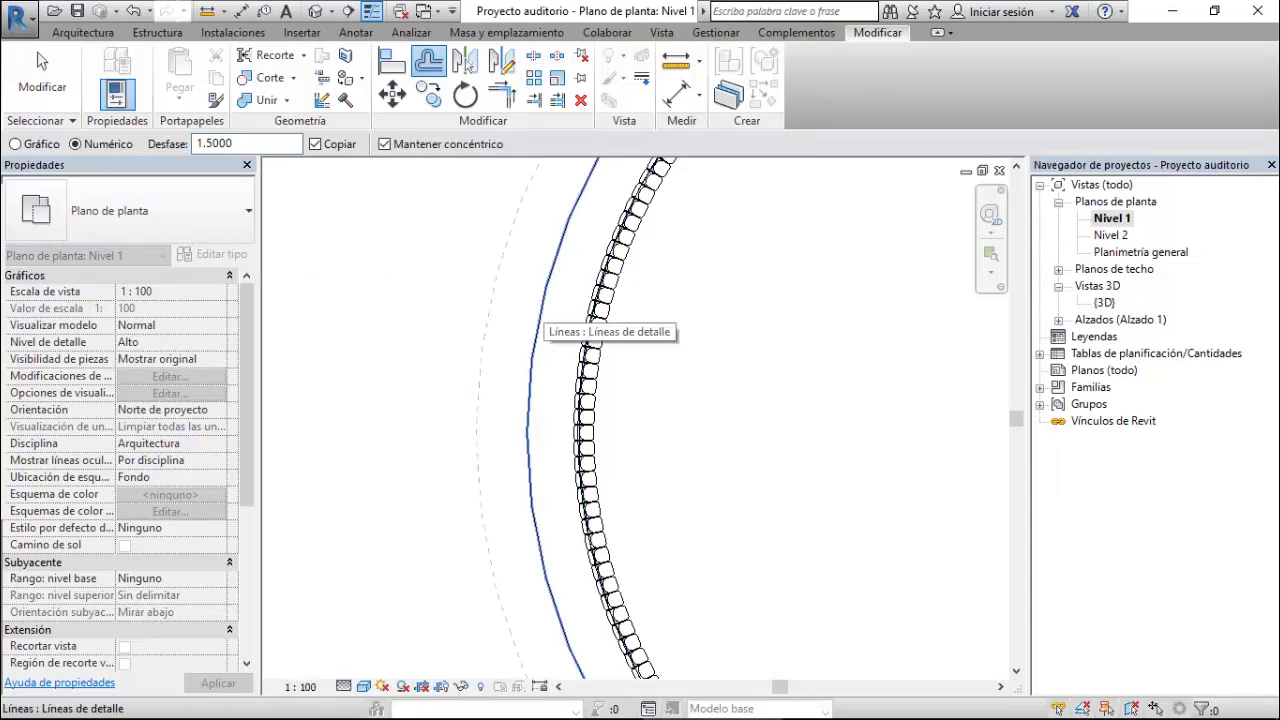
left_click(538, 330)
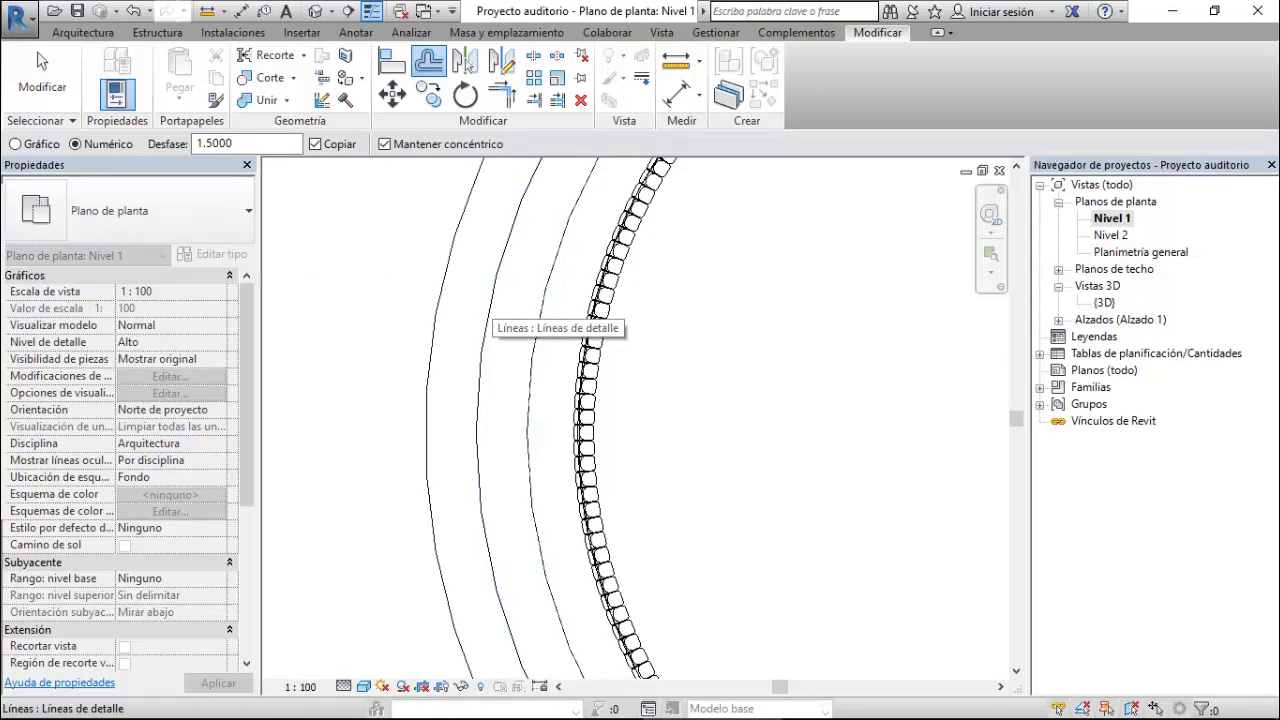
key("Escape")
- Start a new railing from the Architecture tools
scroll(612, 380, "down", 2)
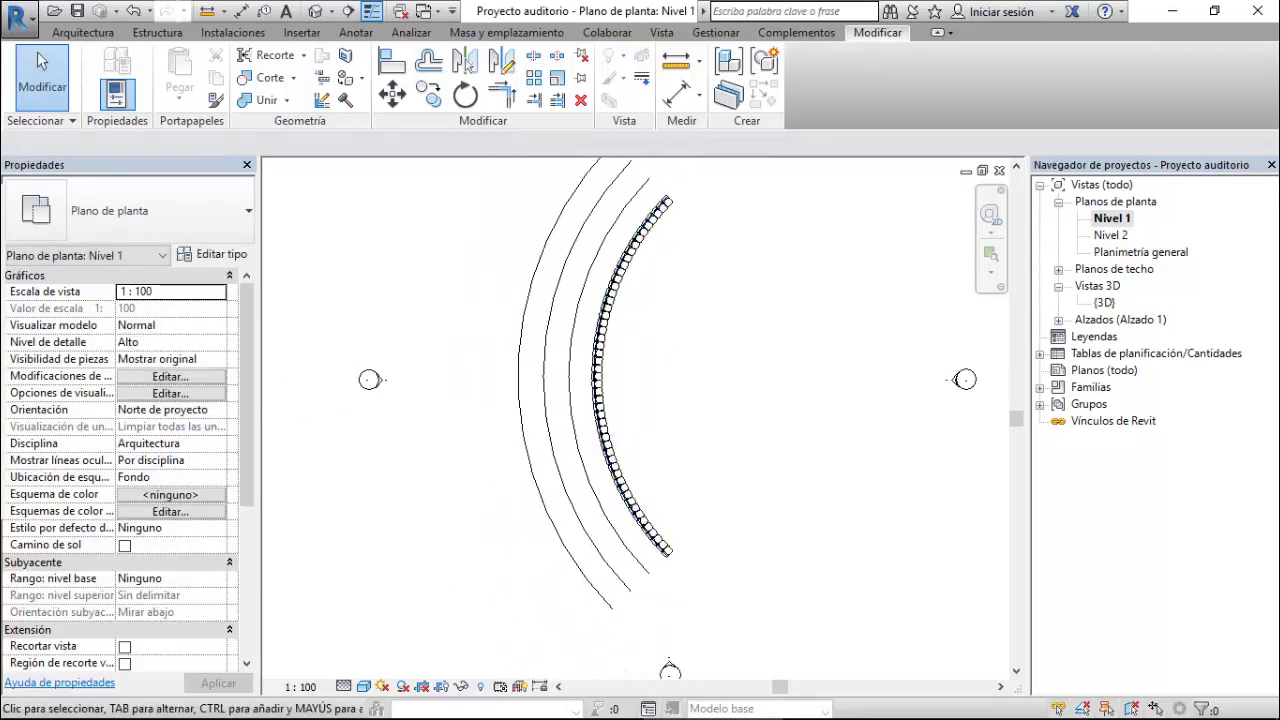
scroll(498, 274, "down", 1)
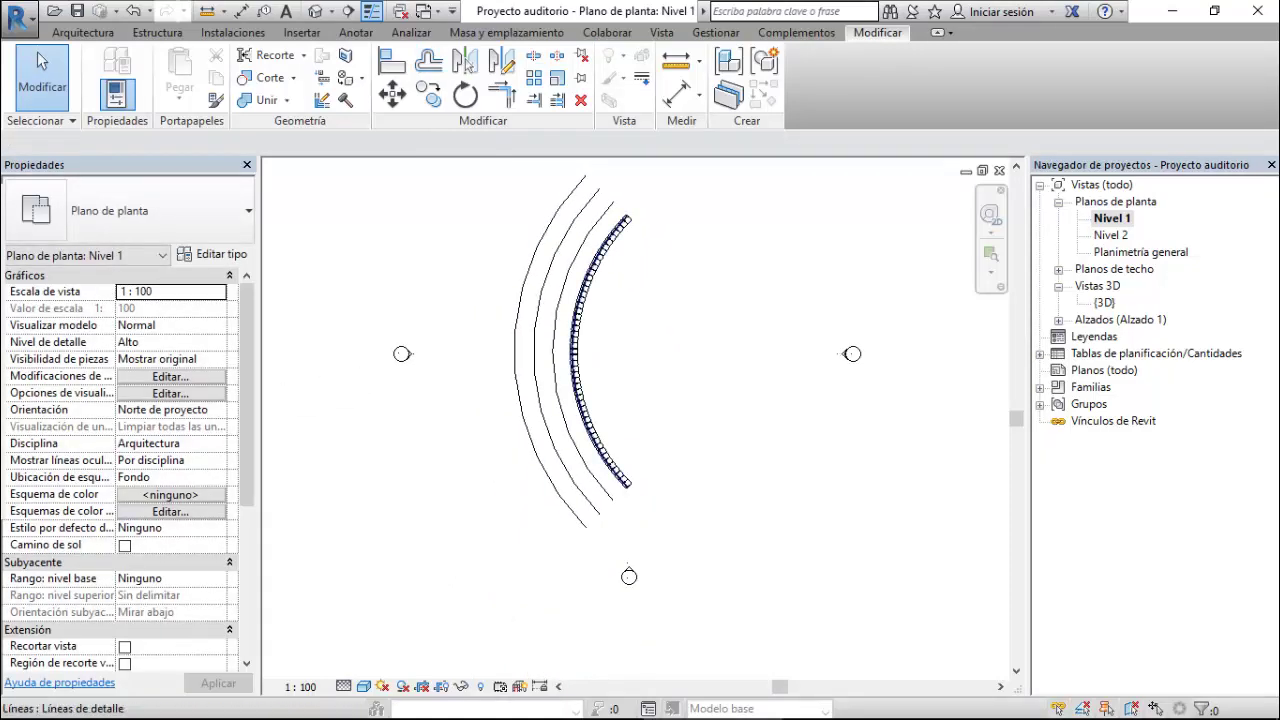
left_click(83, 32)
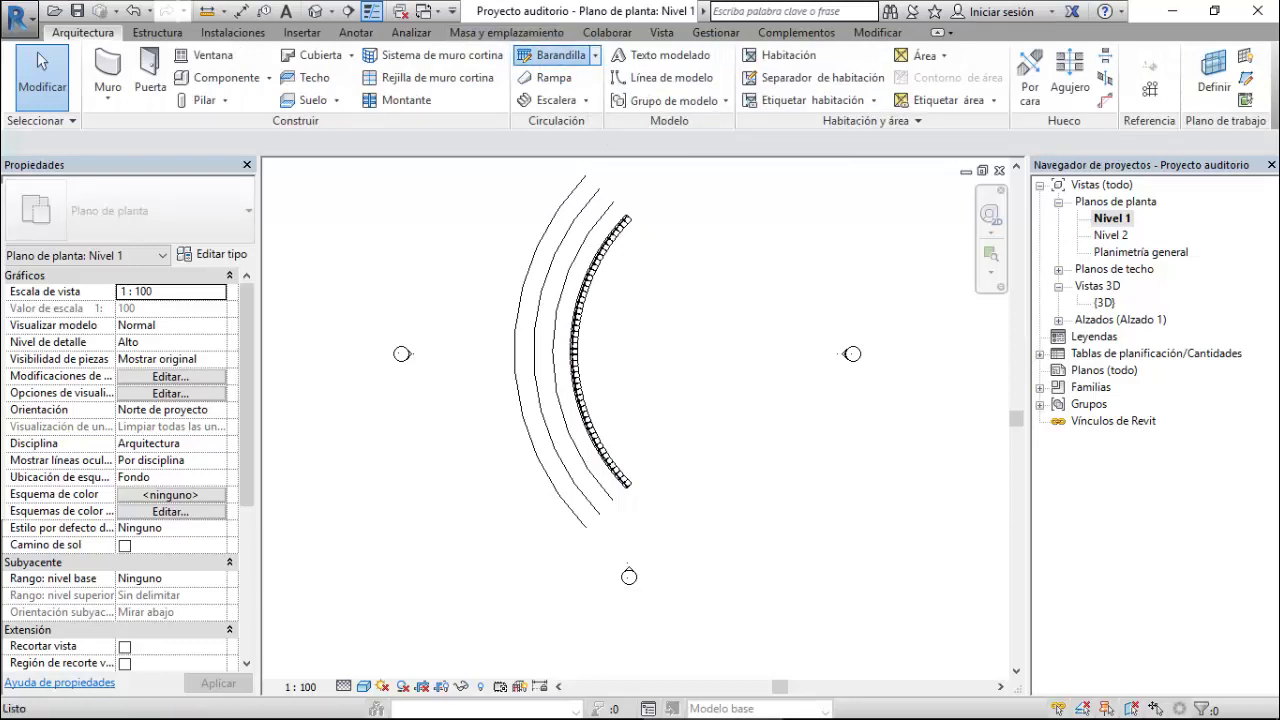
left_click(553, 55)
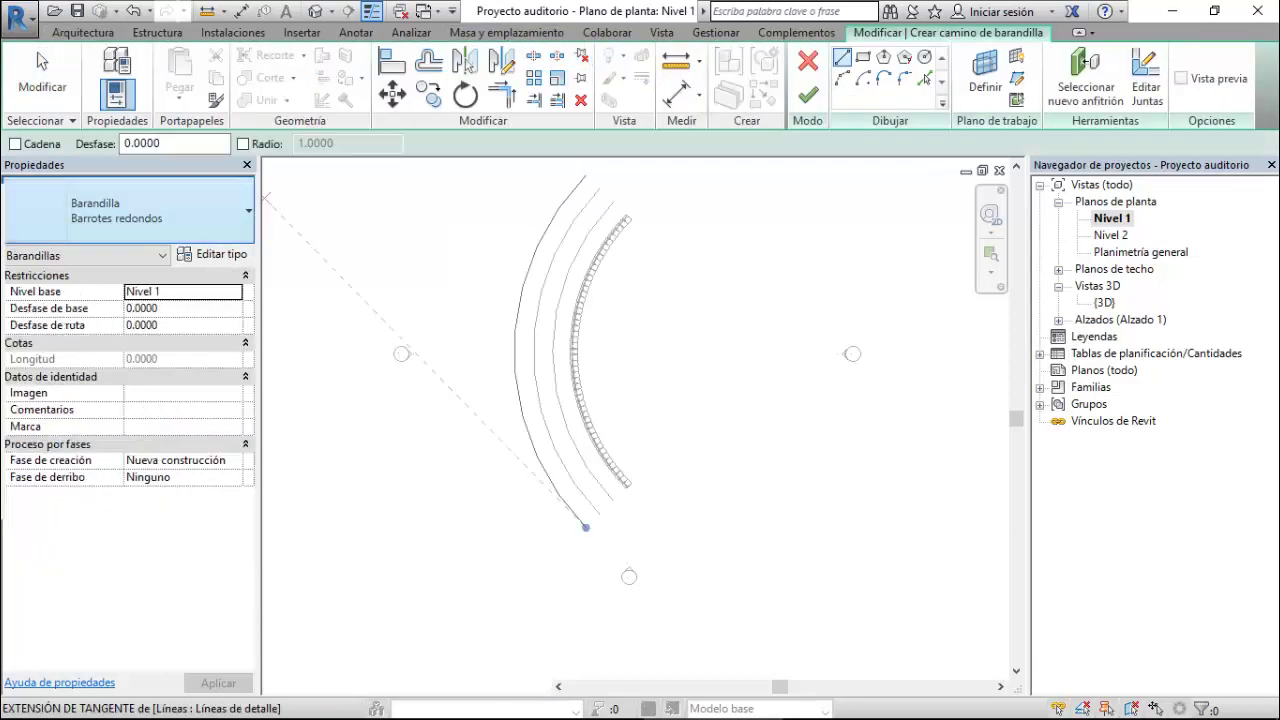
- Create a Fila Auditorio railing by picking the inner 1.5 offset arc as its path
left_click(128, 210)
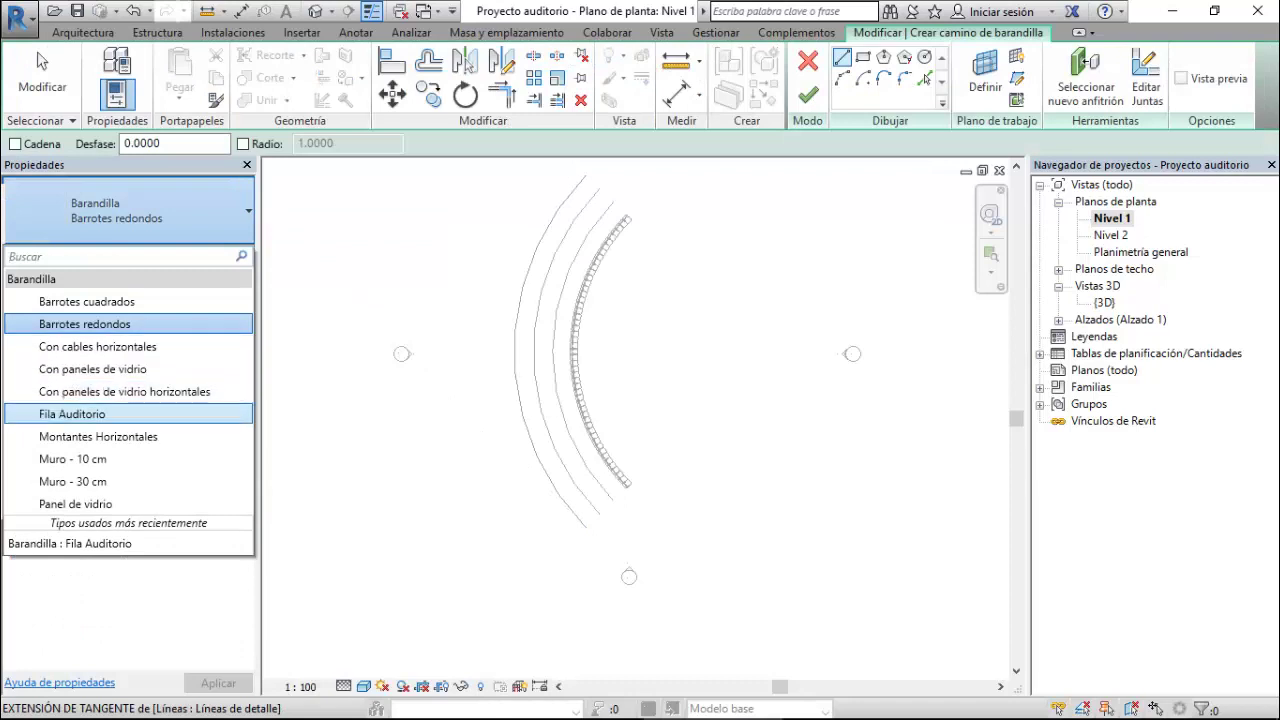
left_click(120, 414)
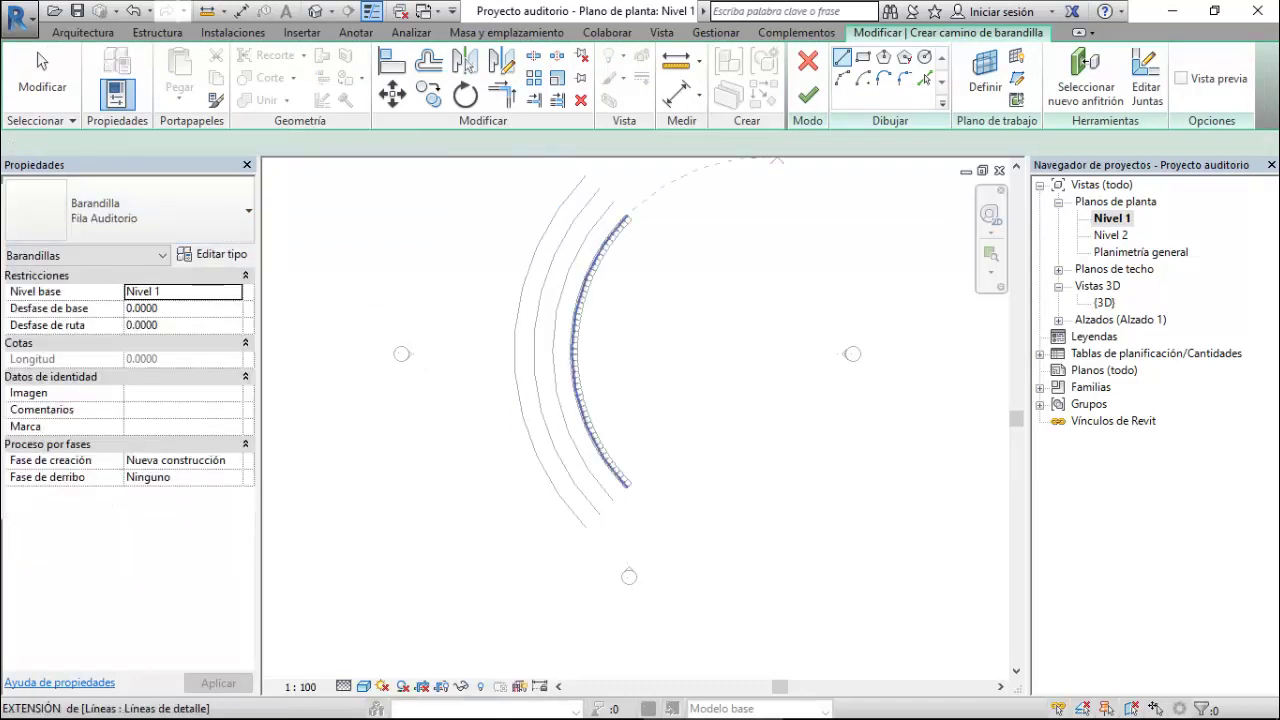
left_click(925, 78)
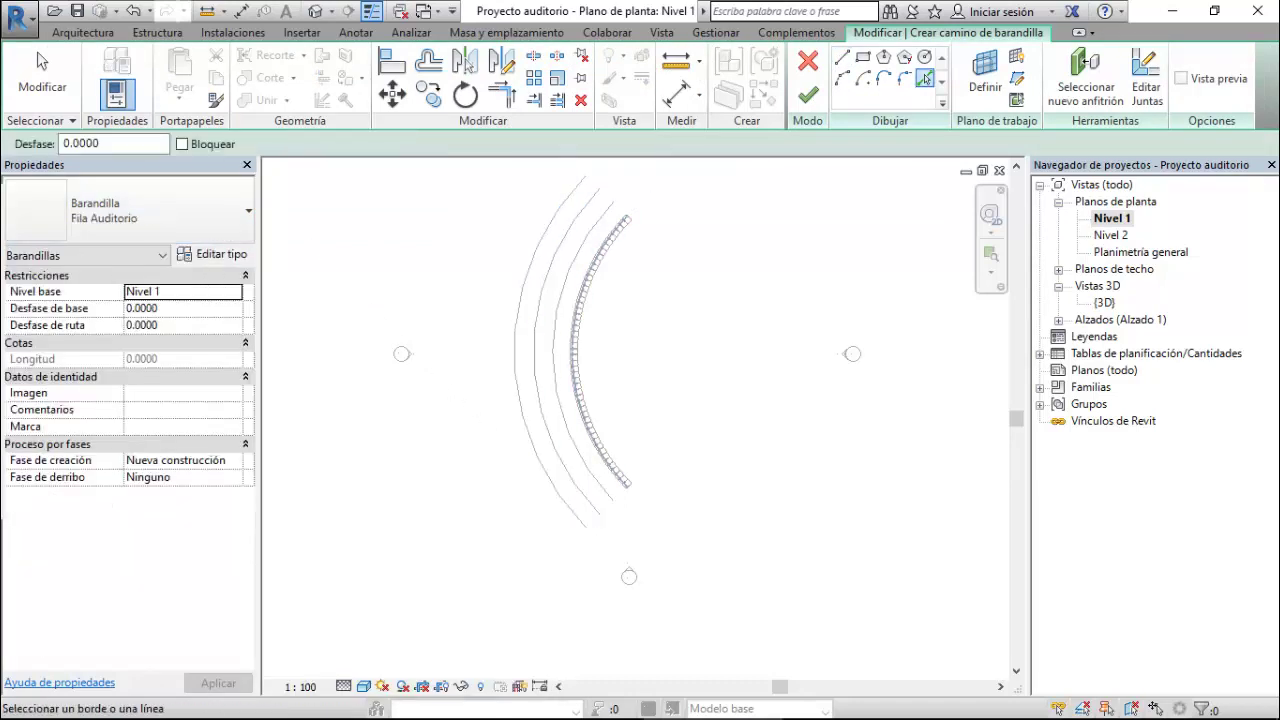
left_click(554, 340)
left_click(808, 94)
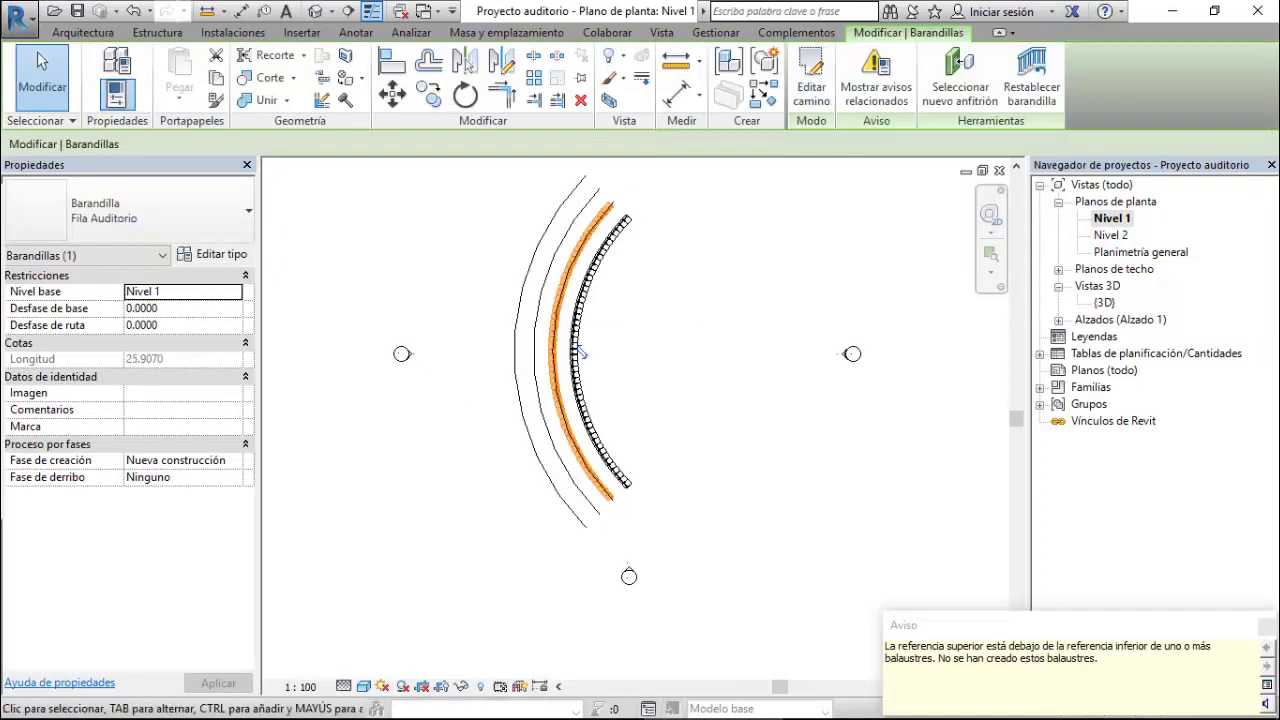
scroll(579, 351, "down", 1)
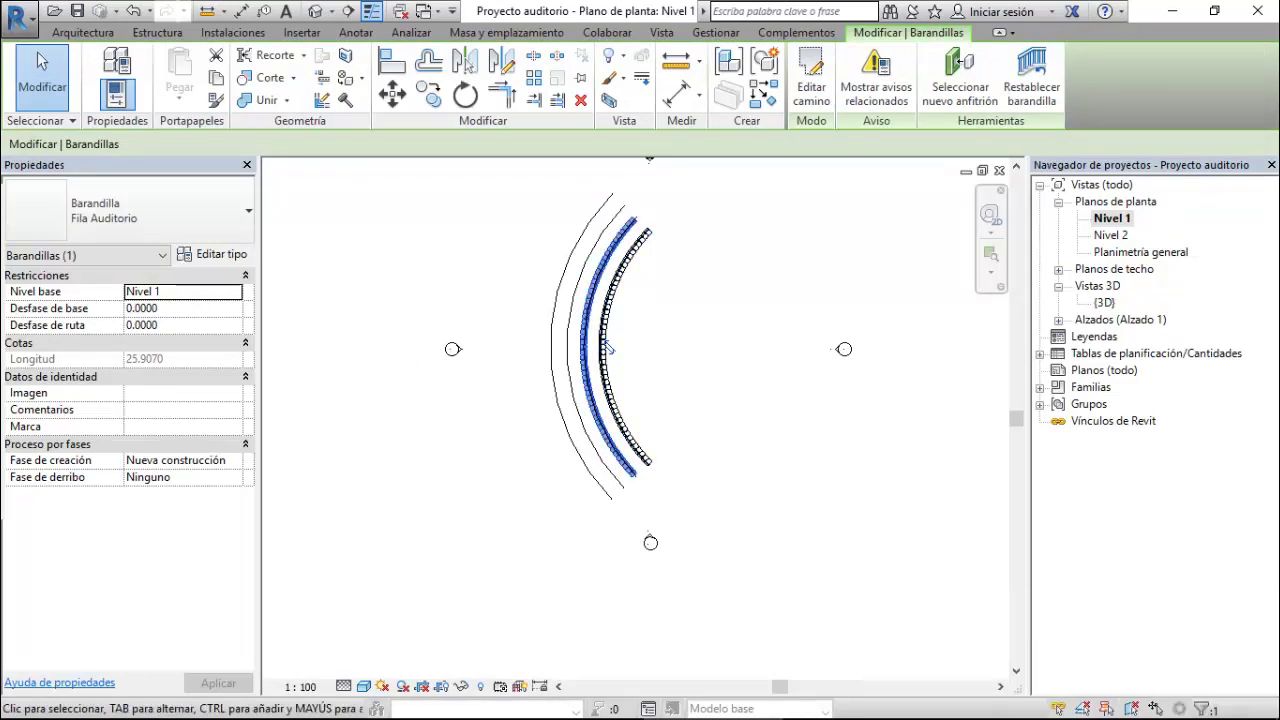
scroll(607, 347, "up", 2)
scroll(585, 289, "up", 1)
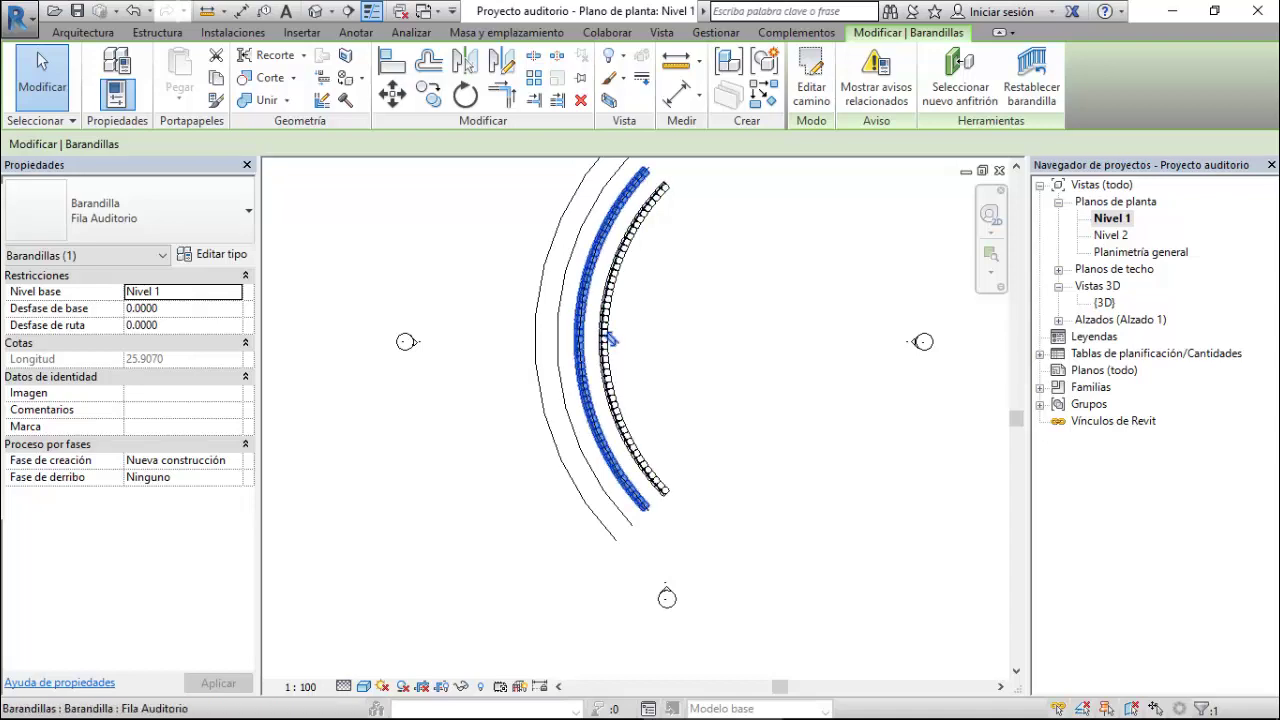
scroll(563, 429, "up", 2)
scroll(563, 429, "up", 2)
scroll(563, 429, "up", 1)
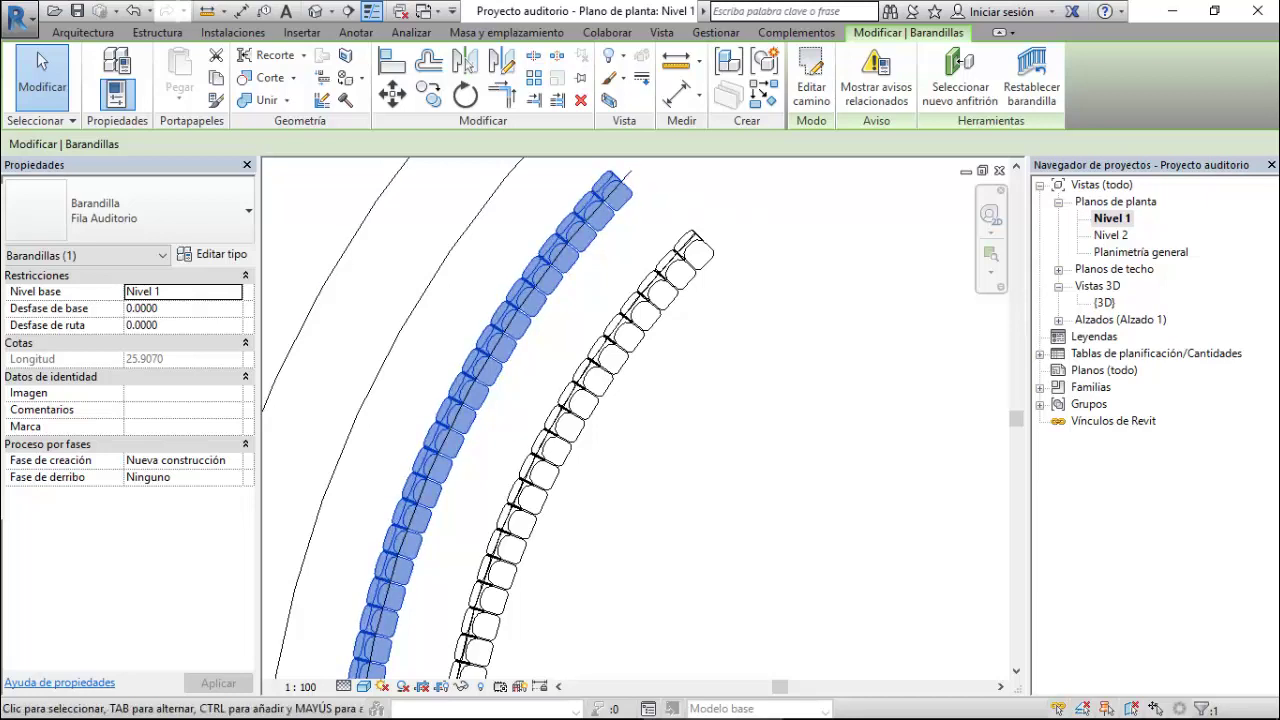
- Change the seat baluster's top offset in the Fila Auditorio pattern from 10 to 500
left_click(212, 254)
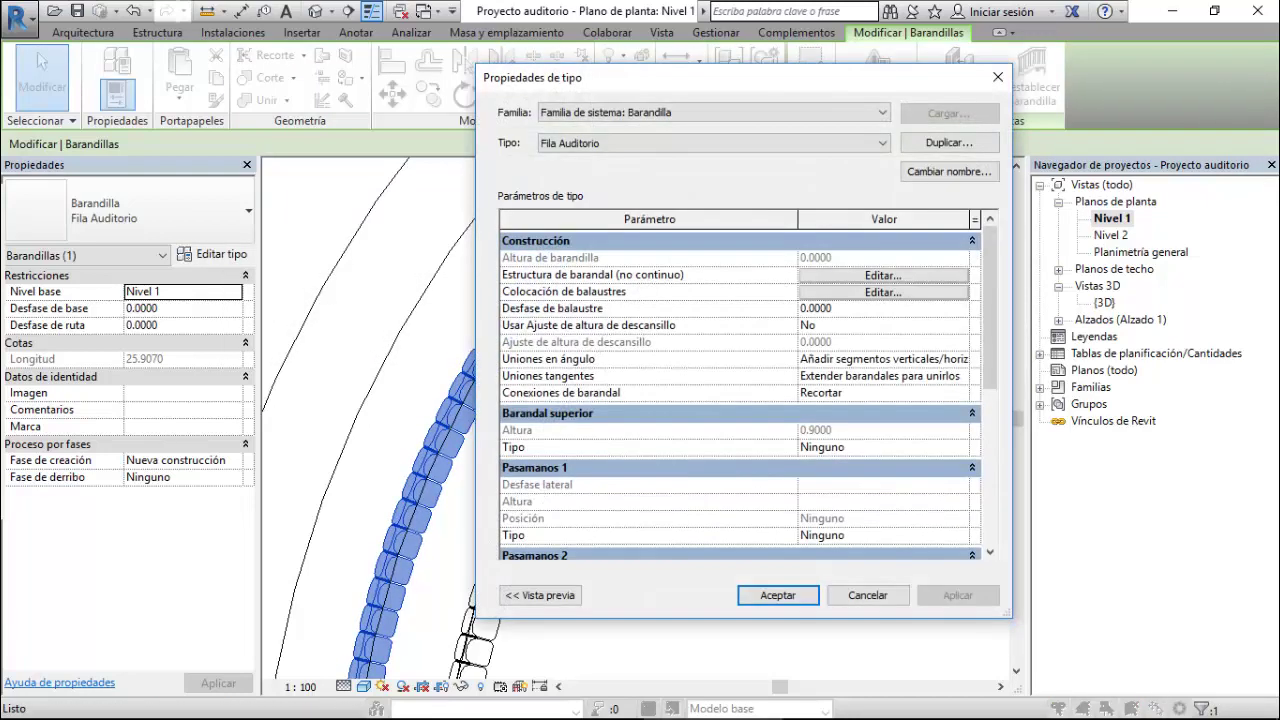
left_click(884, 292)
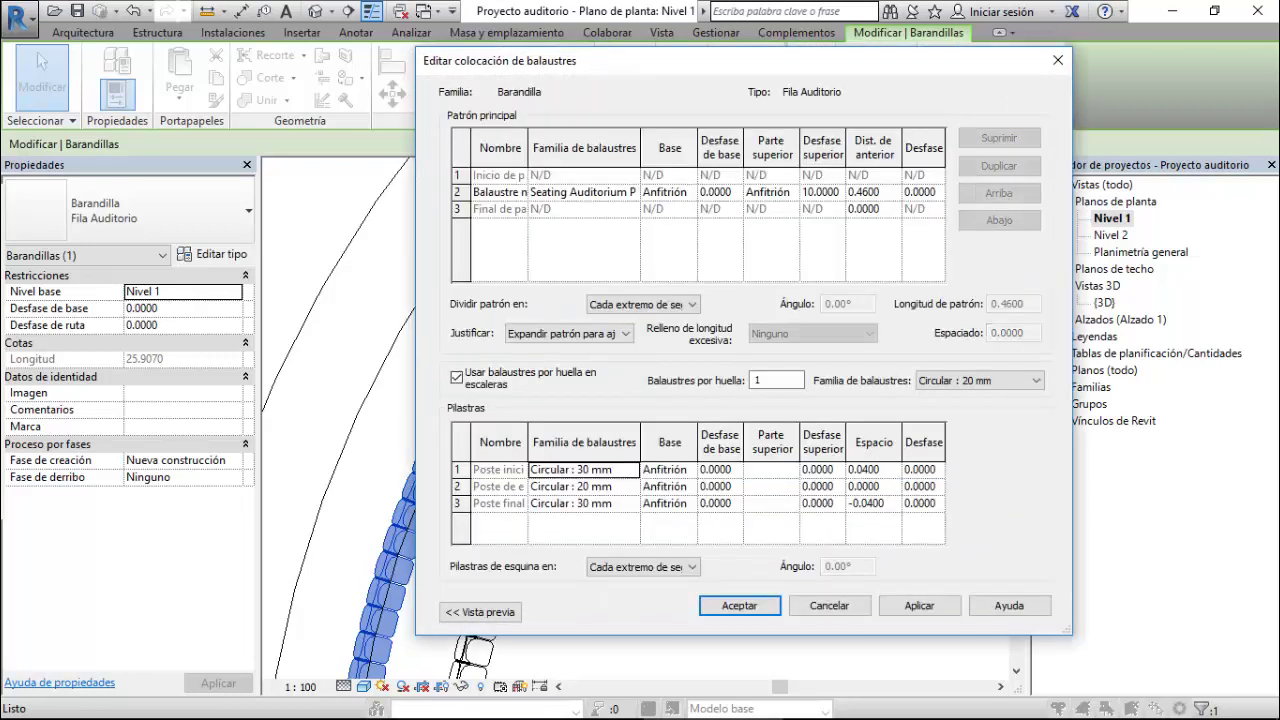
left_click(806, 192)
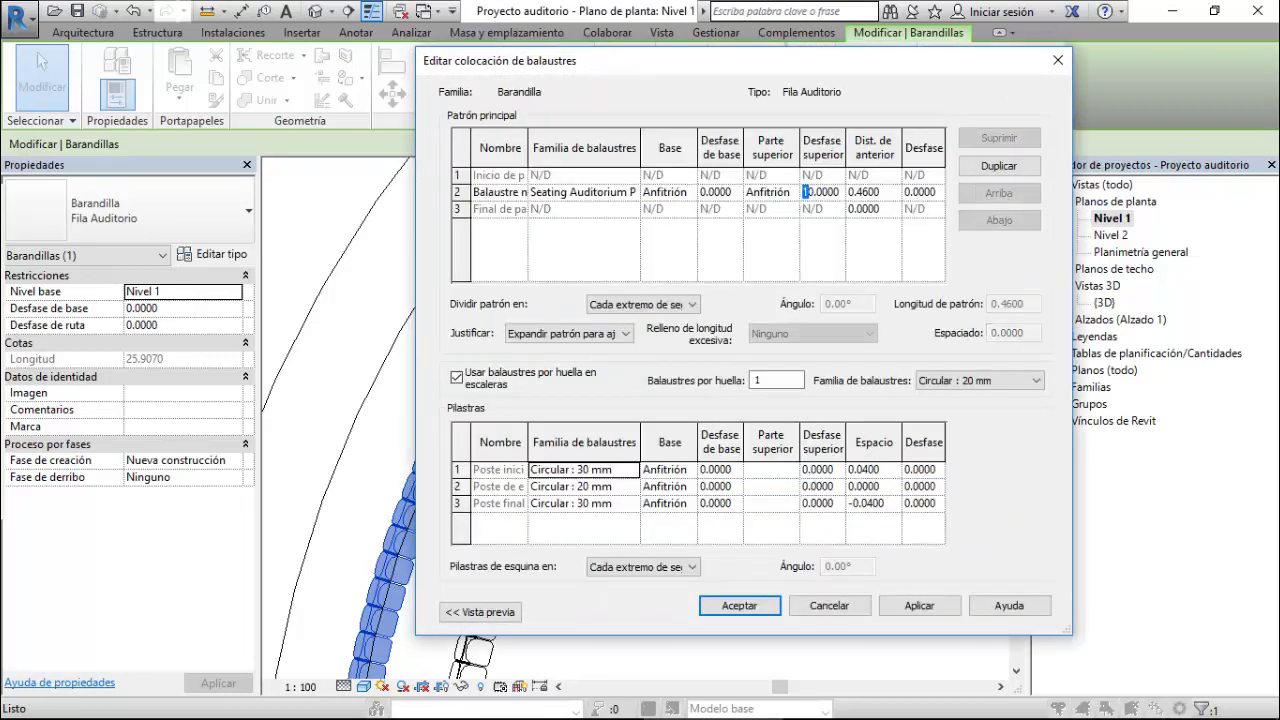
type("50")
left_click(740, 605)
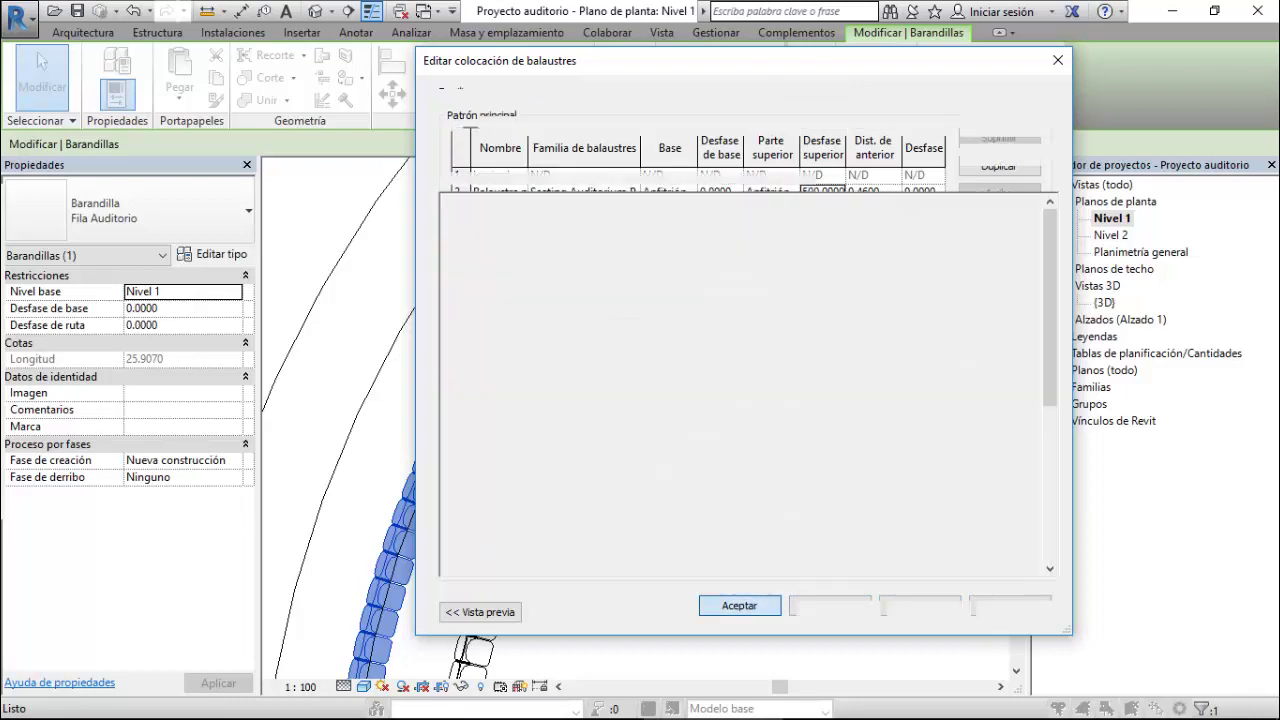
left_click(957, 595)
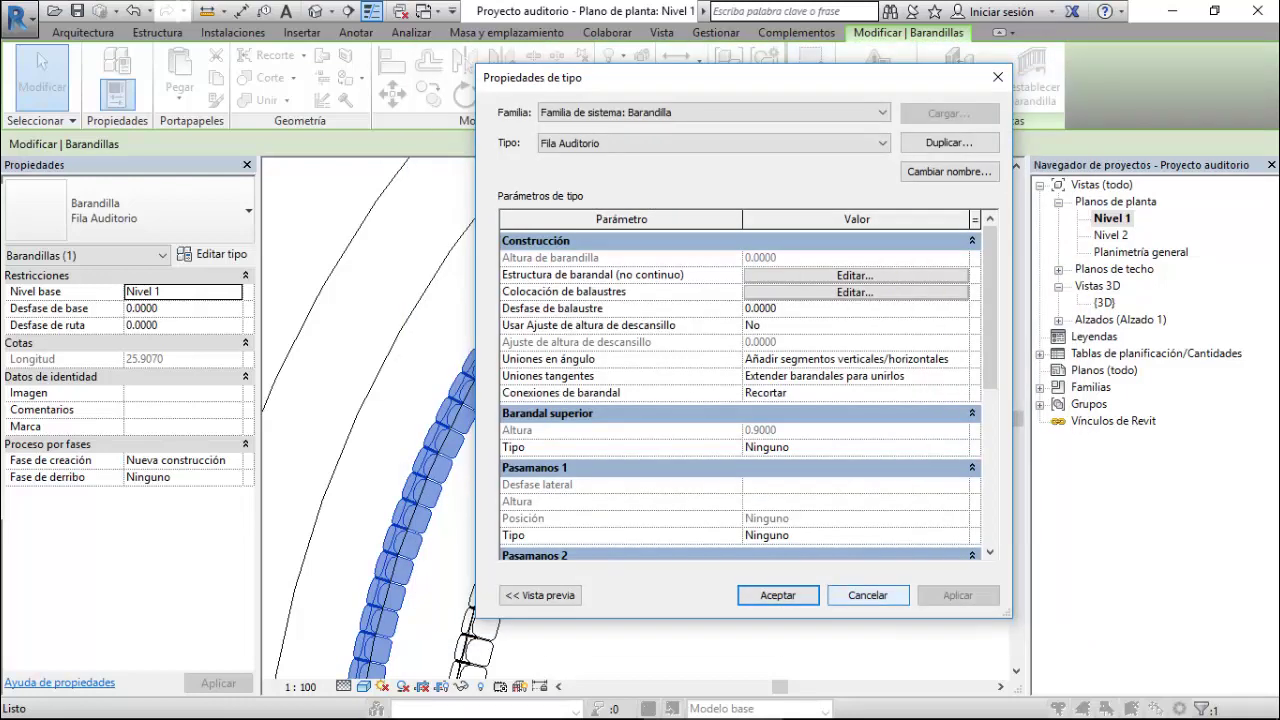
left_click(868, 595)
scroll(760, 295, "down", 2)
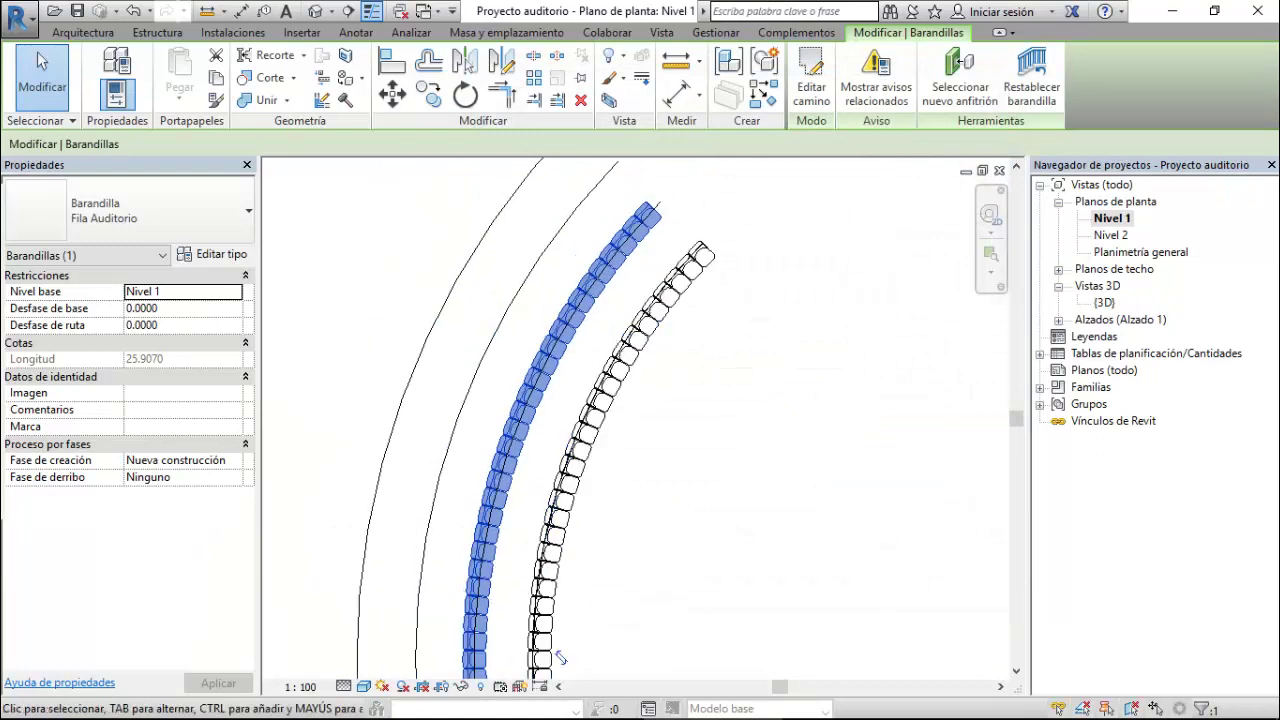
- Create another Fila Auditorio railing by picking the outer offset arc as its path
key("Escape")
scroll(760, 295, "down", 1)
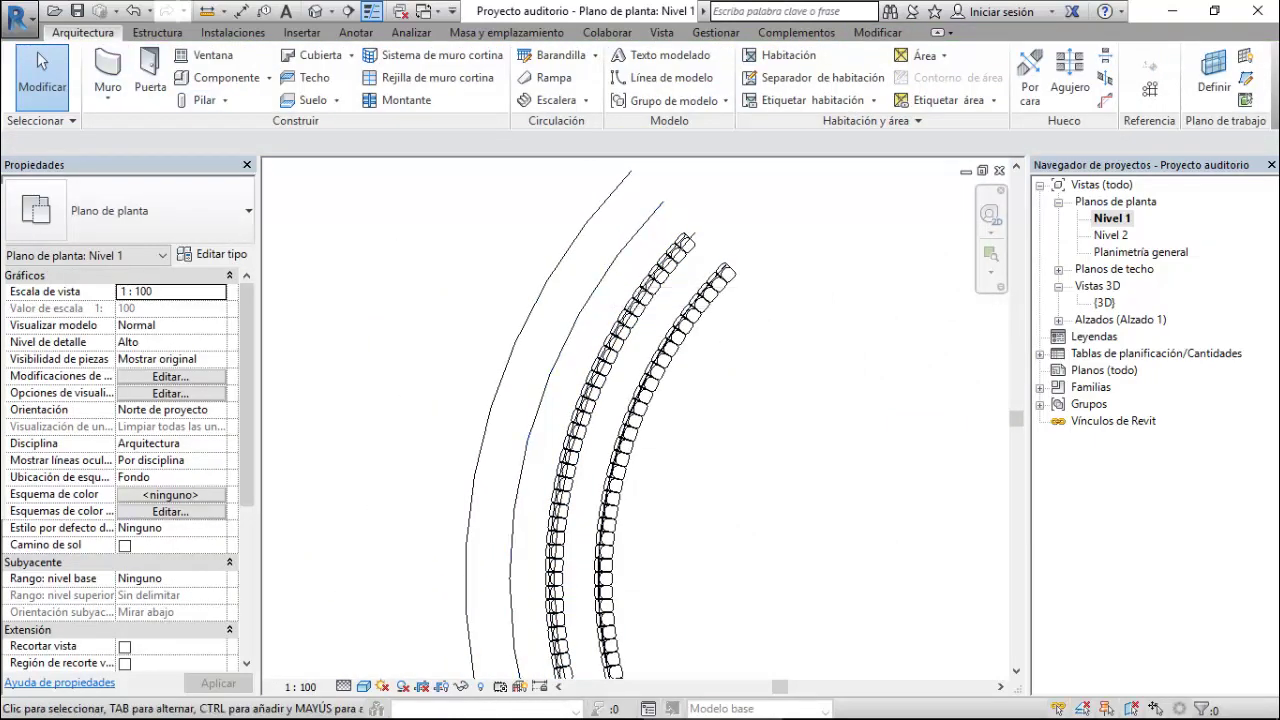
left_click(553, 55)
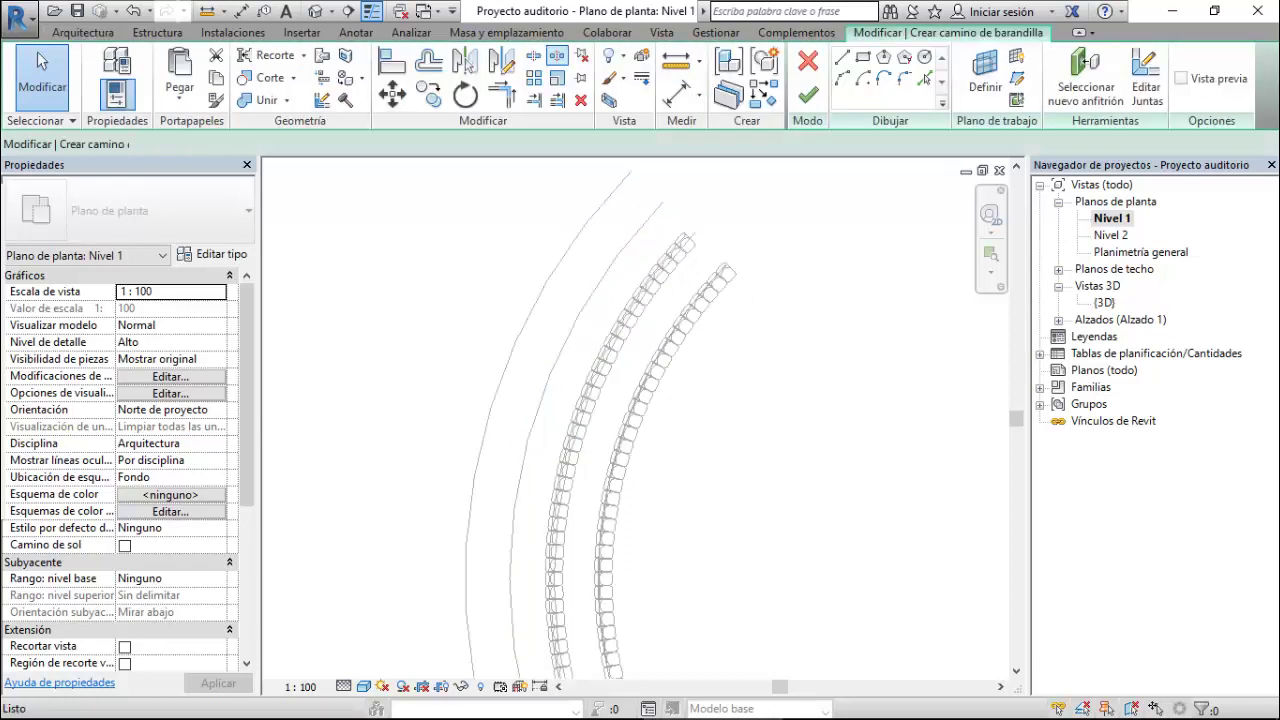
left_click(925, 79)
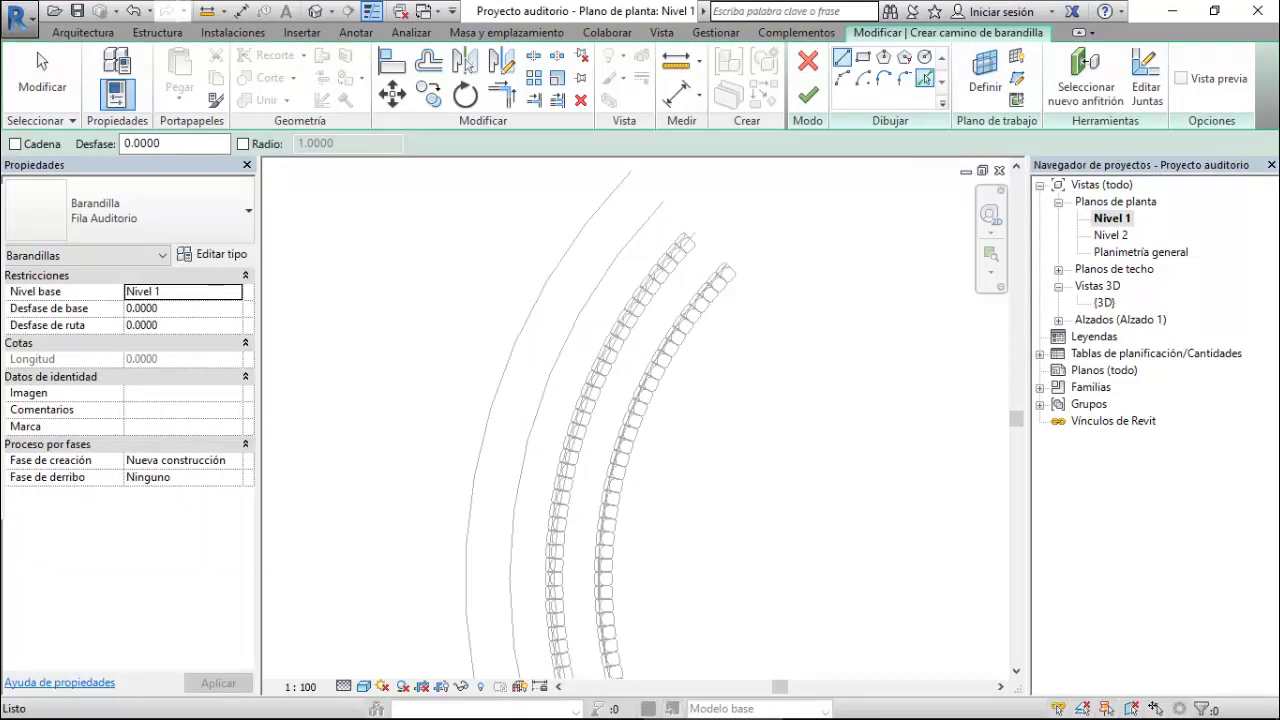
left_click(508, 366)
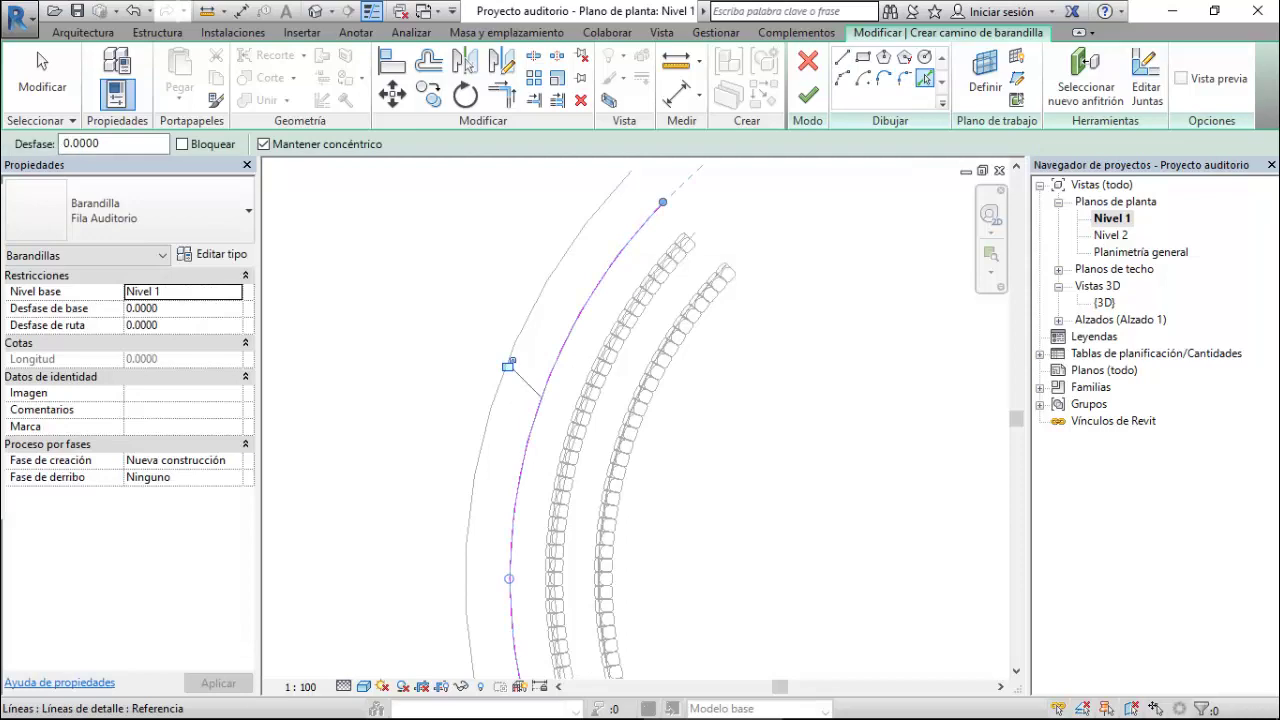
left_click(808, 94)
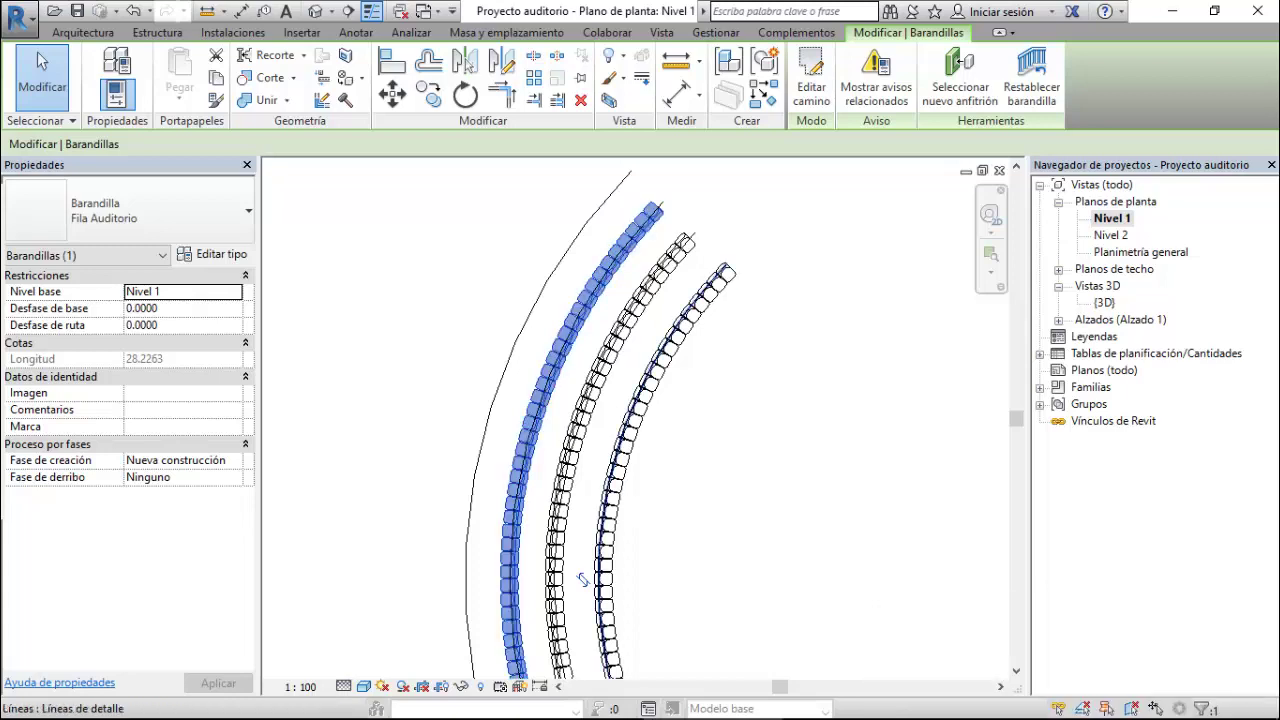
scroll(582, 580, "down", 2)
scroll(676, 447, "down", 2)
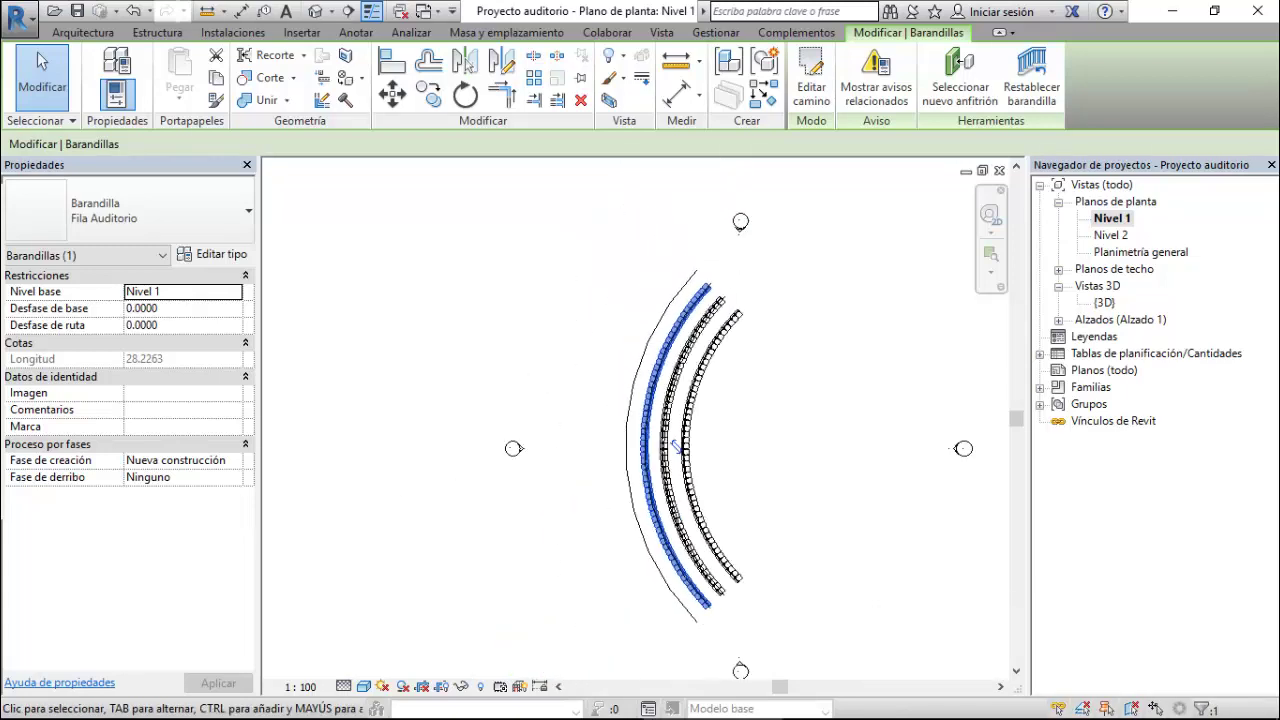
key("Escape")
scroll(717, 362, "up", 2)
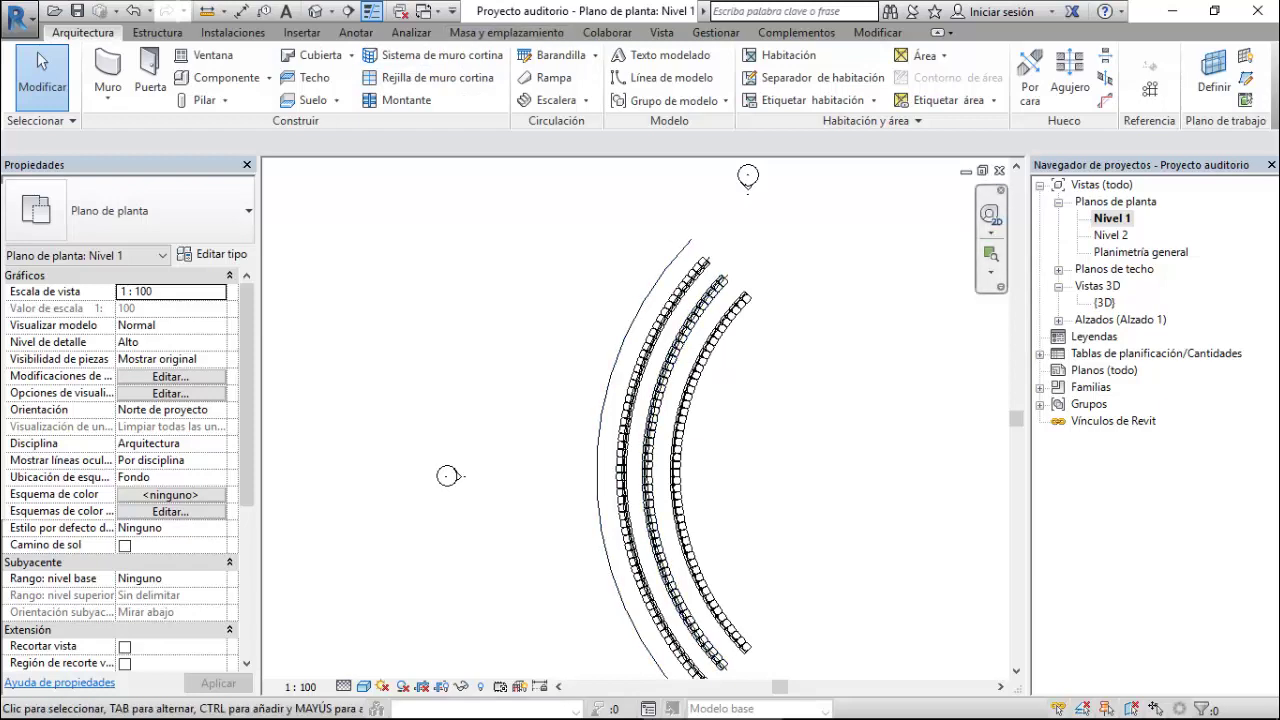
- Delete the stray arc line beside the railings in the Nivel 1 floor plan
left_click(999, 170)
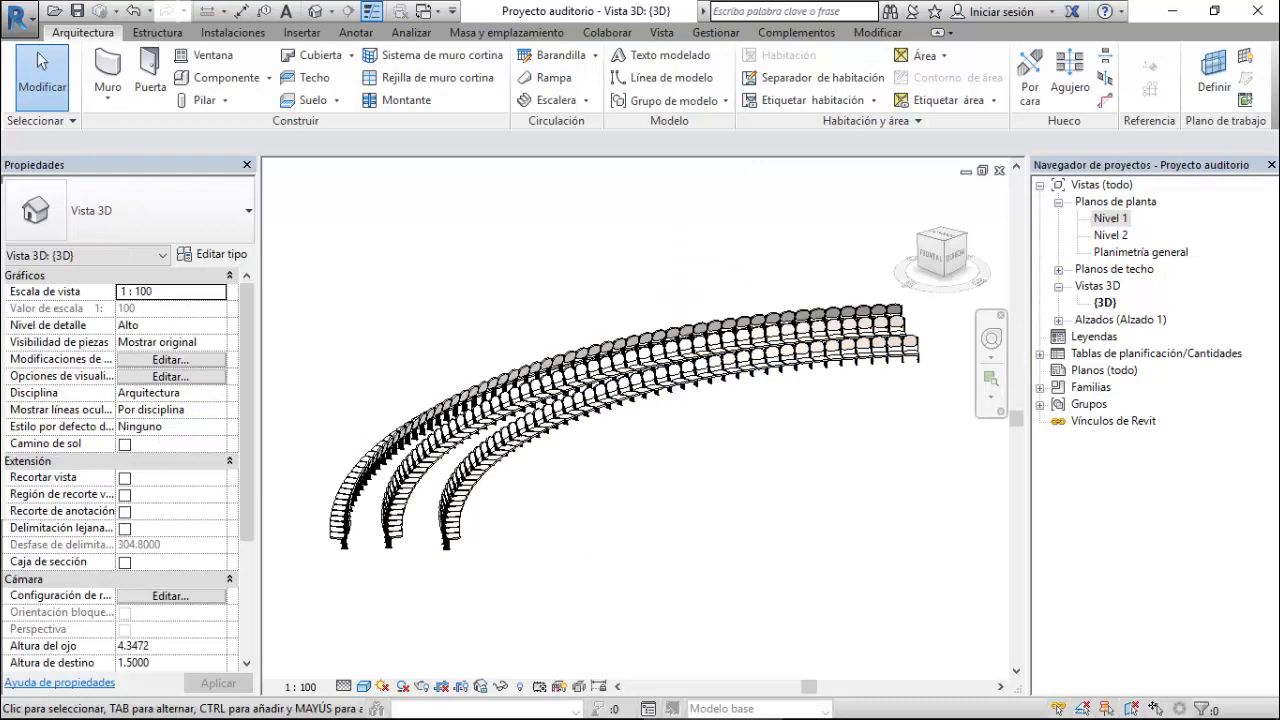
left_click(505, 390)
scroll(505, 390, "up", 3)
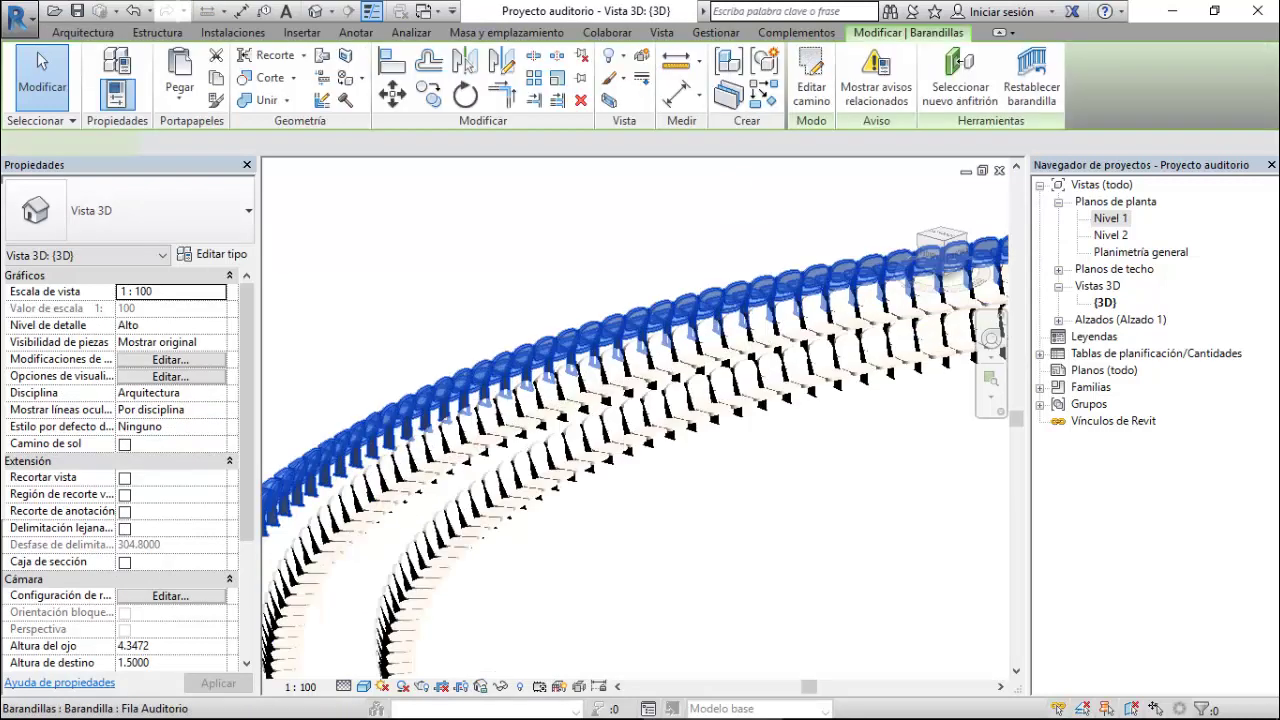
scroll(845, 440, "down", 3)
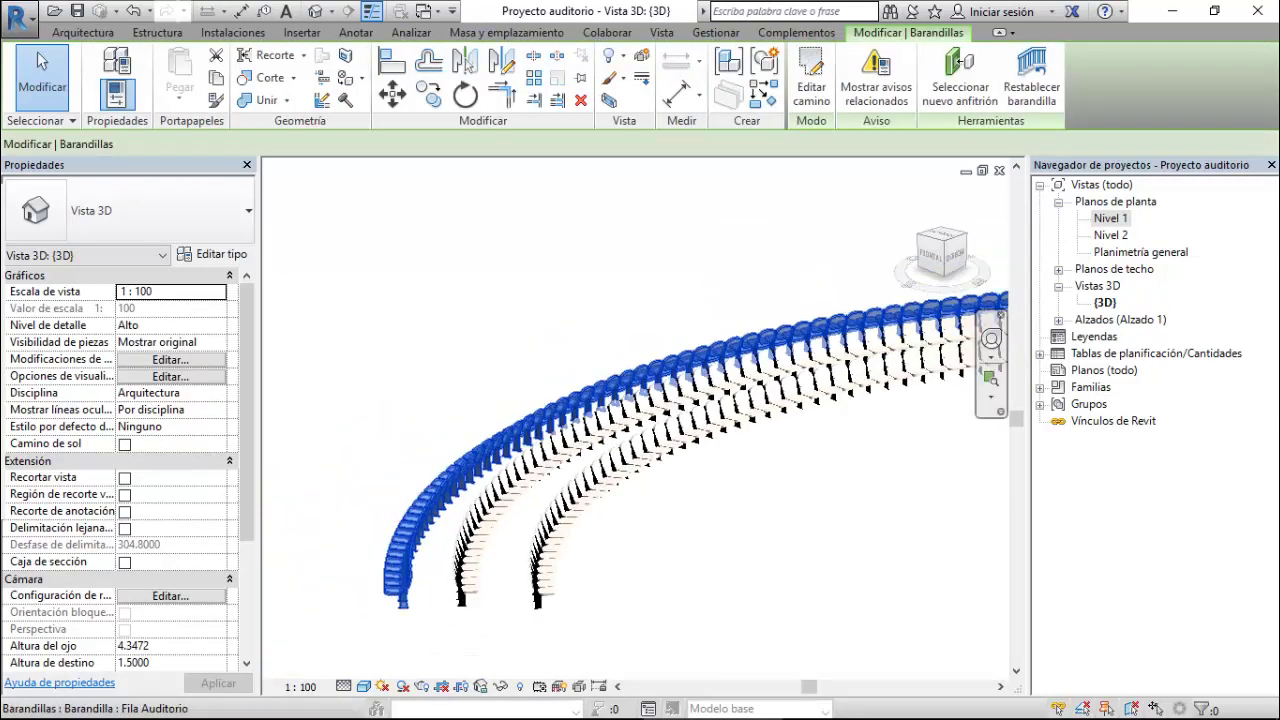
double_click(1110, 218)
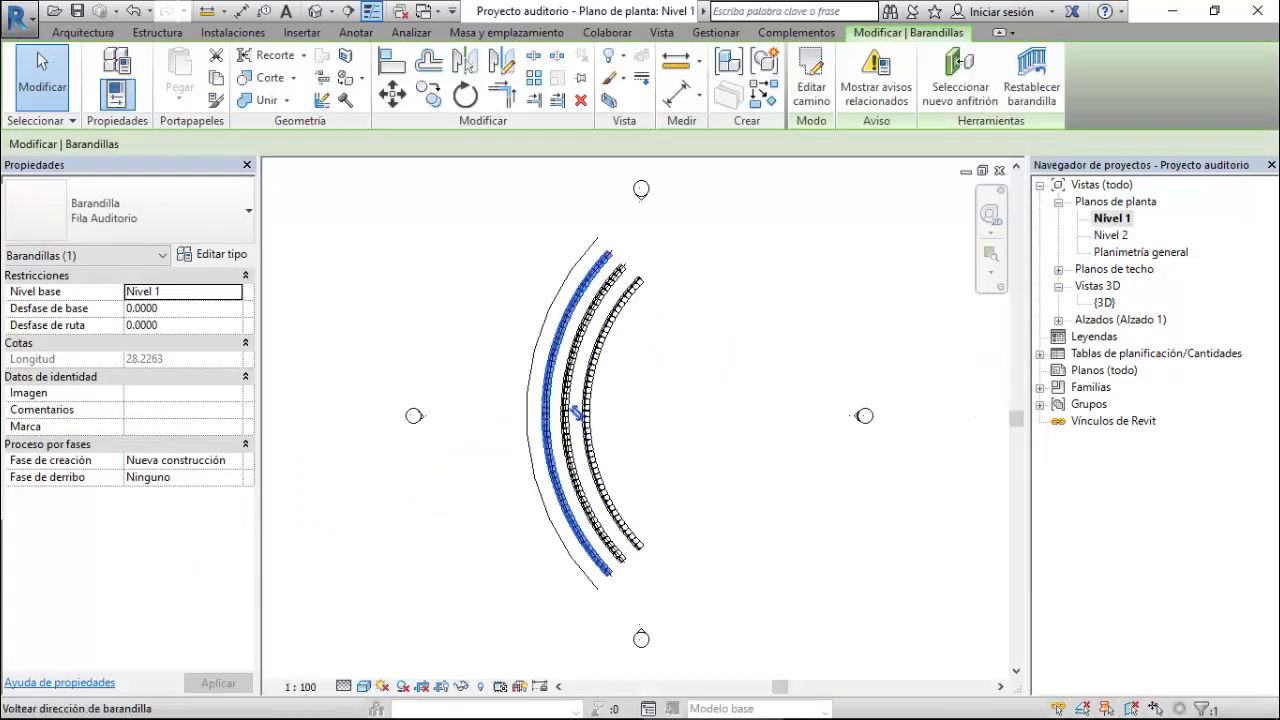
key("Escape")
left_click(545, 332)
key("Delete")
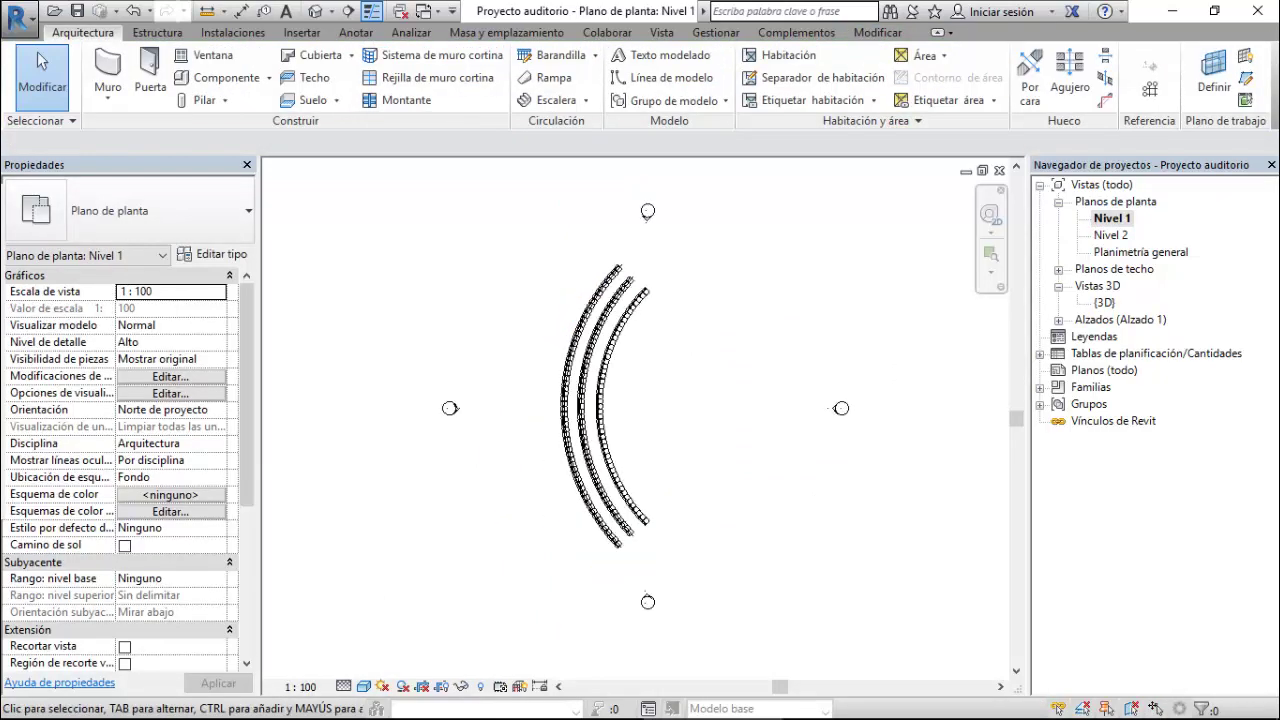
- Orbit around the three seat rows in the 3D view and set the Realista visual style
double_click(1104, 302)
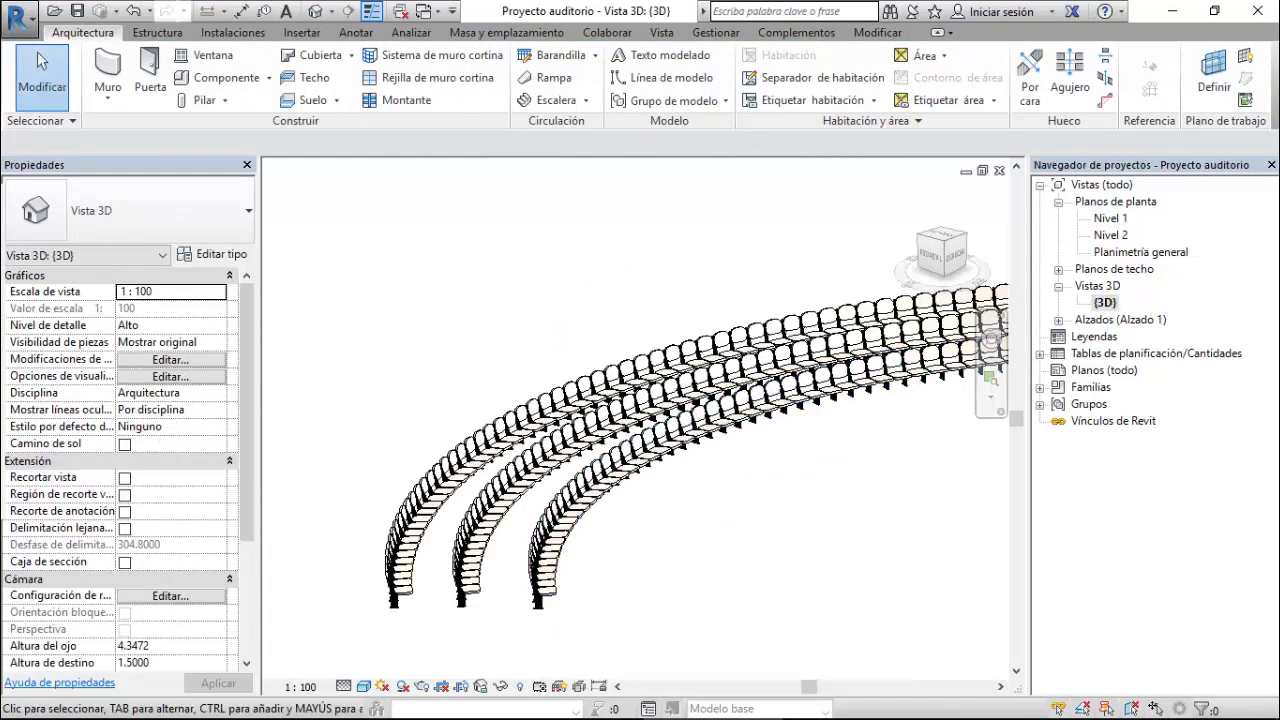
left_click_drag(943, 252, 955, 258)
scroll(636, 560, "down", 3)
scroll(636, 500, "down", 3)
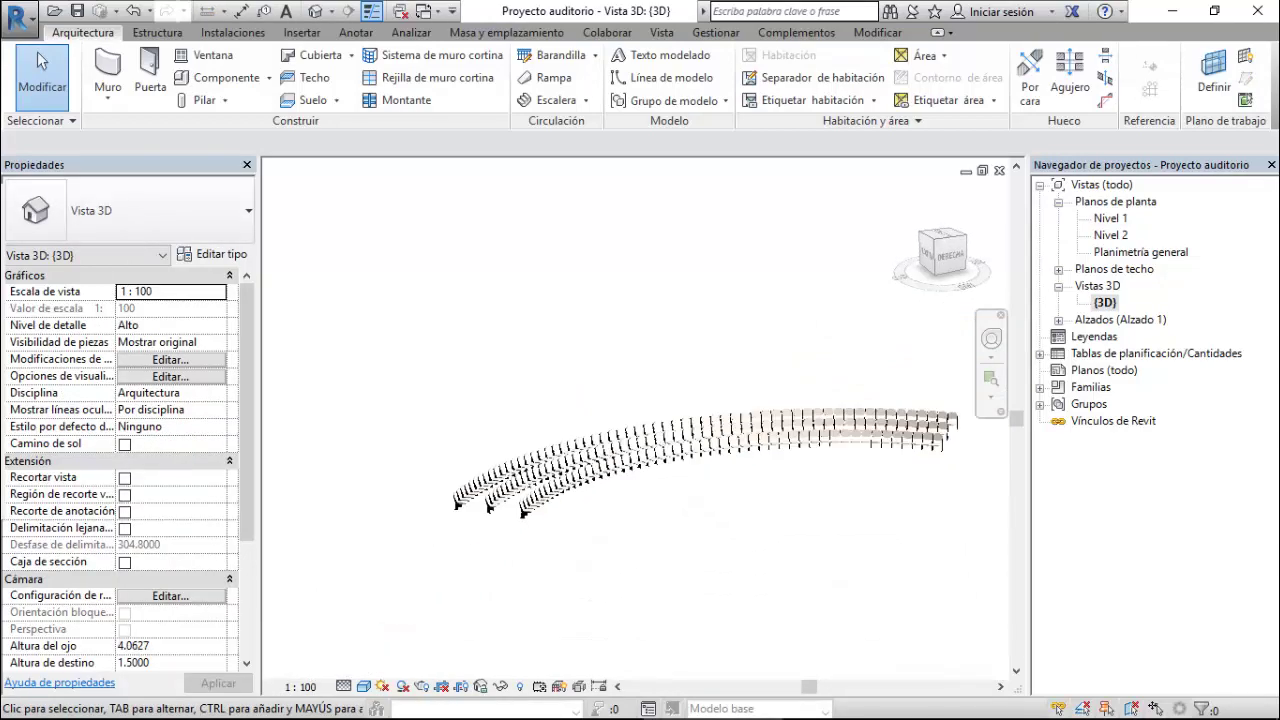
scroll(310, 556, "up", 2)
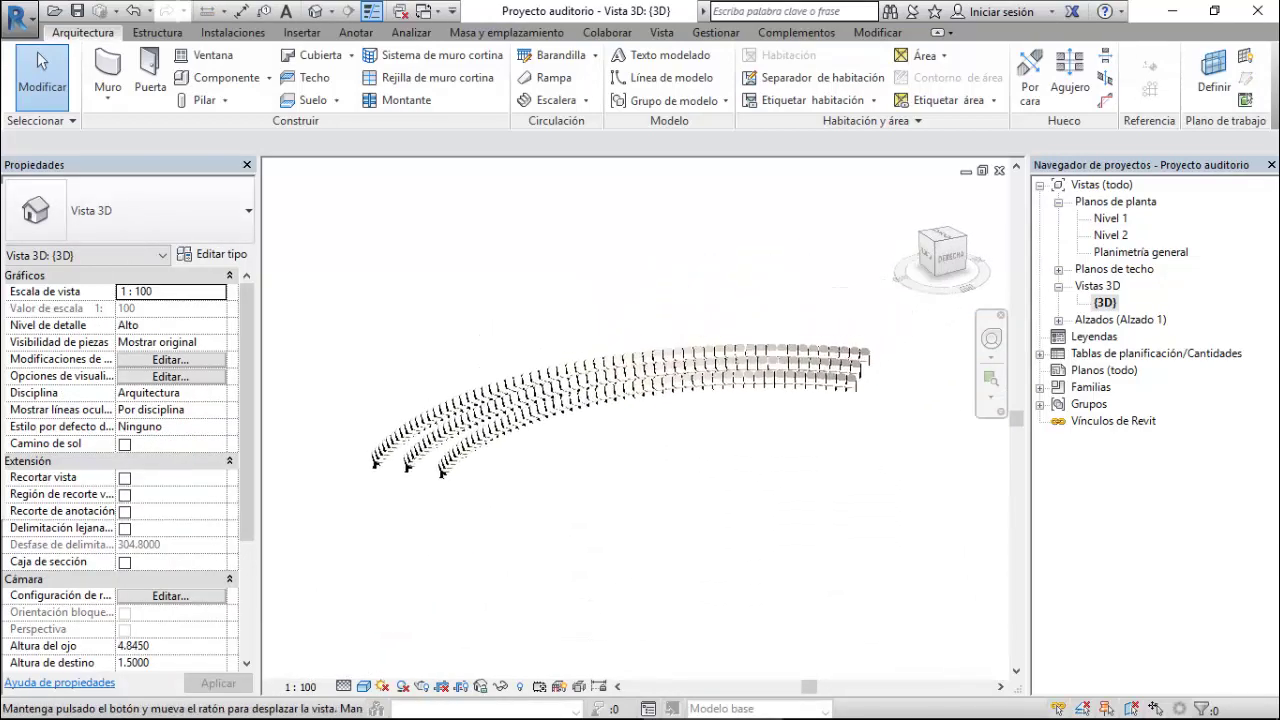
scroll(310, 556, "up", 2)
middle_click_drag(310, 556, 363, 420, "shift")
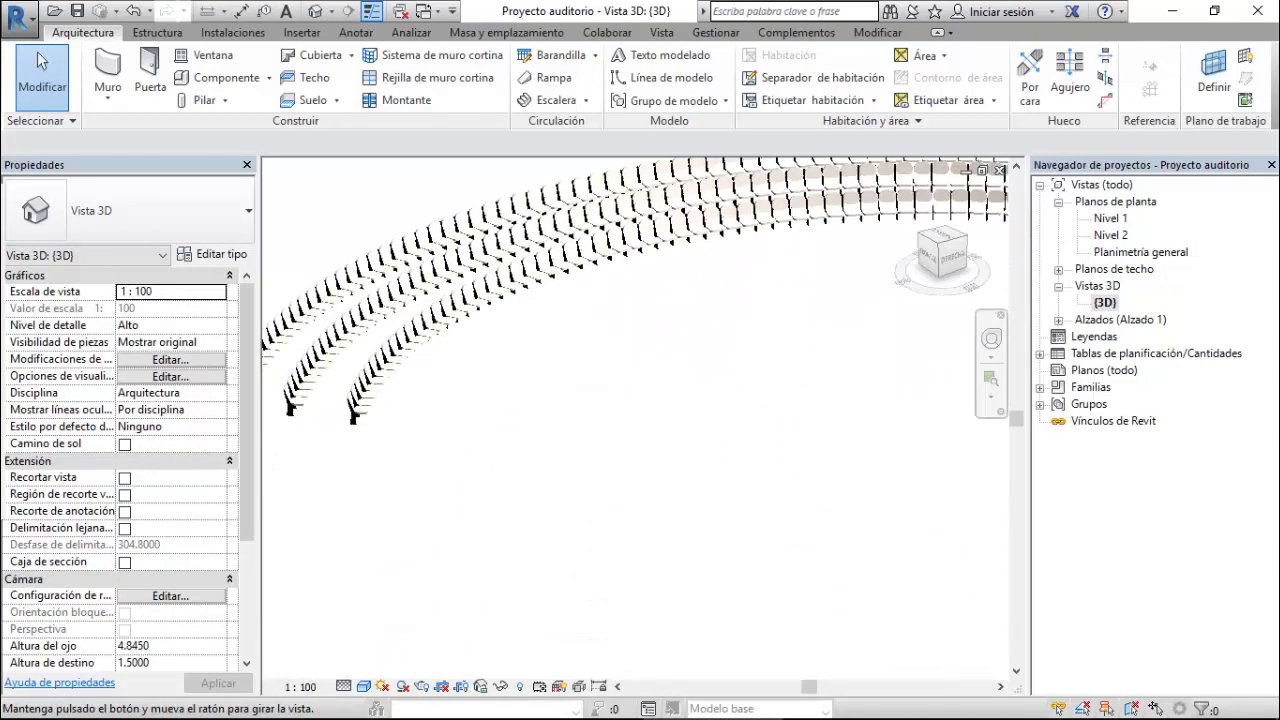
left_click(363, 686)
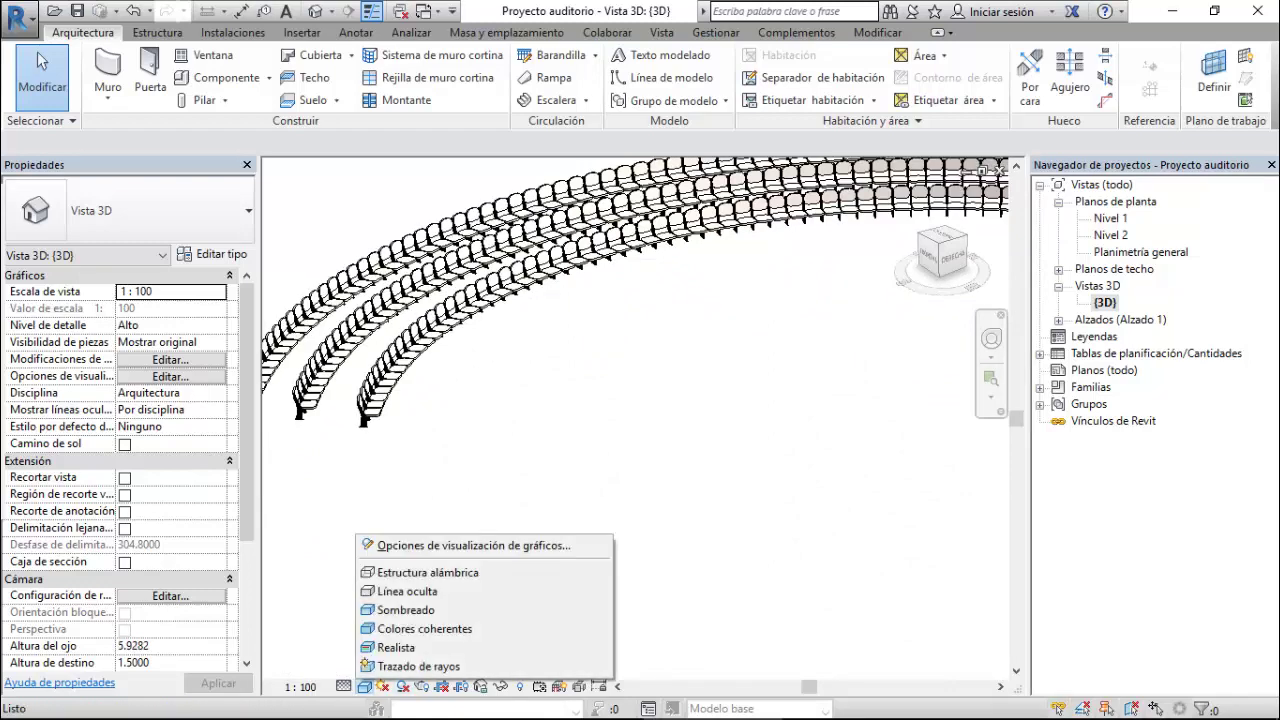
left_click(400, 646)
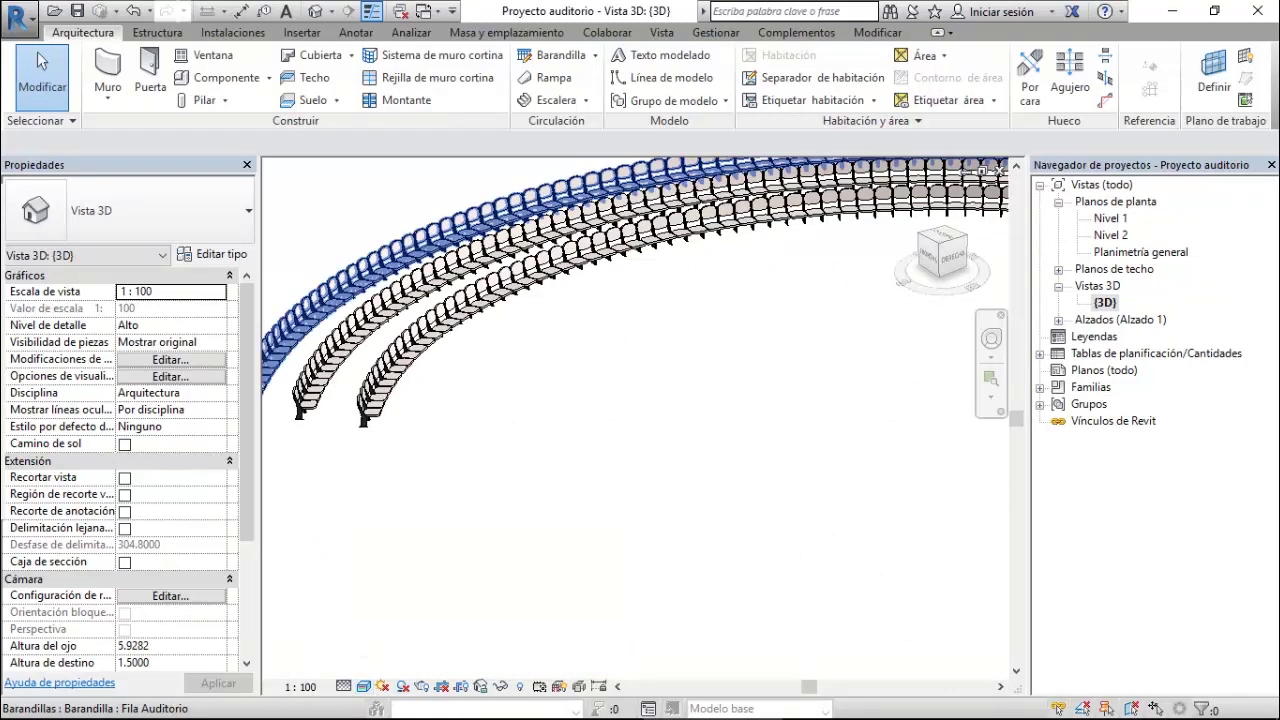
scroll(440, 250, "up", 1)
scroll(440, 250, "up", 1)
scroll(440, 250, "up", 2)
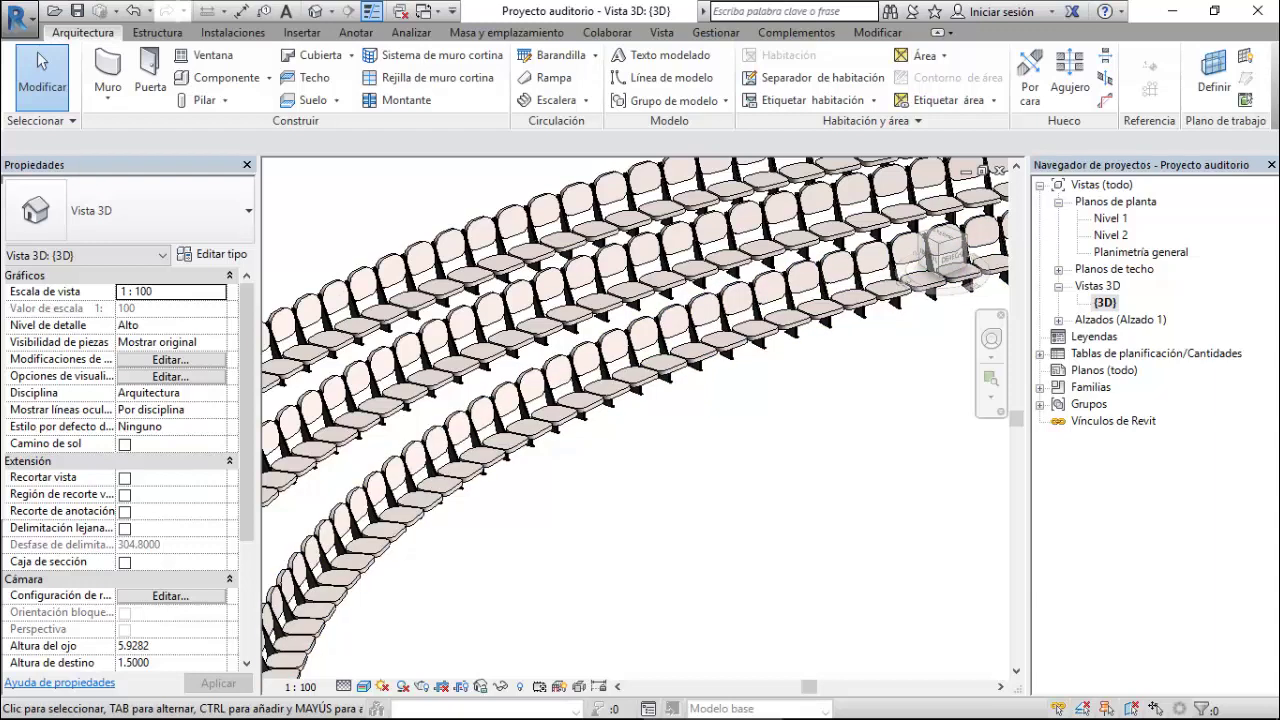
scroll(440, 360, "down", 1)
scroll(440, 360, "down", 1)
scroll(440, 360, "down", 1)
scroll(440, 360, "down", 1)
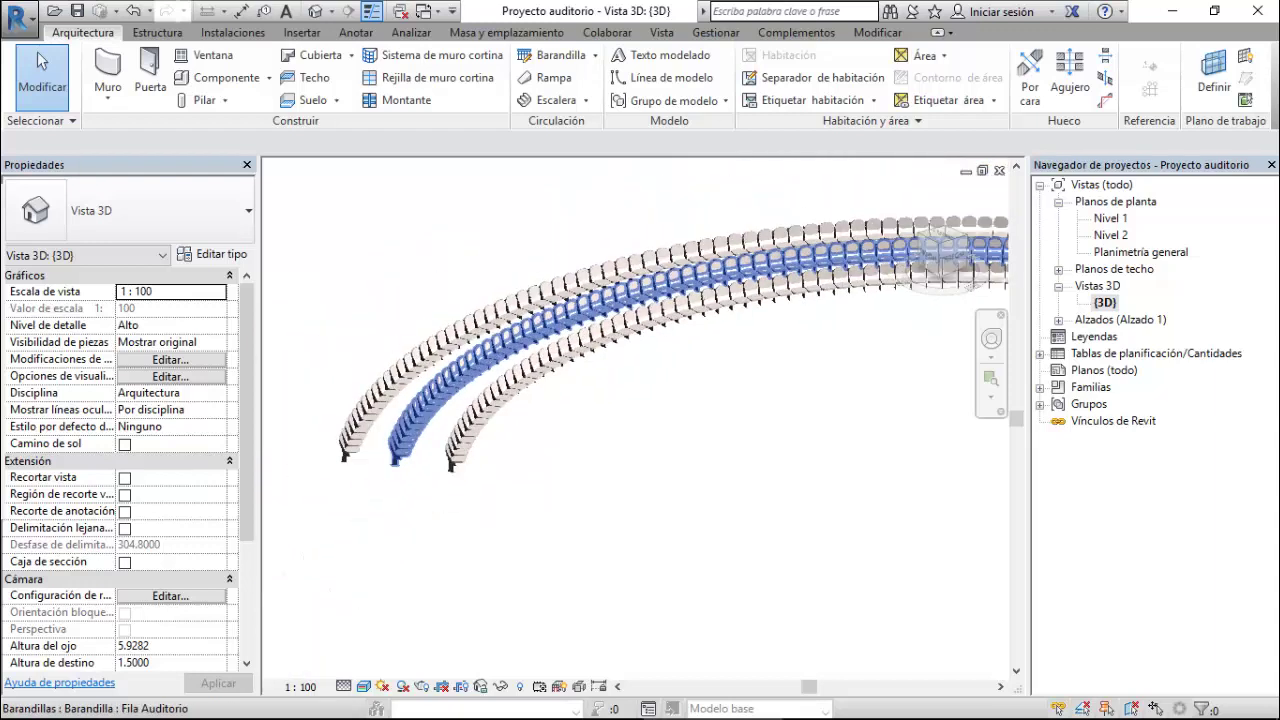
scroll(450, 380, "down", 1)
scroll(450, 380, "down", 1)
scroll(450, 380, "down", 1)
scroll(450, 380, "down", 1)
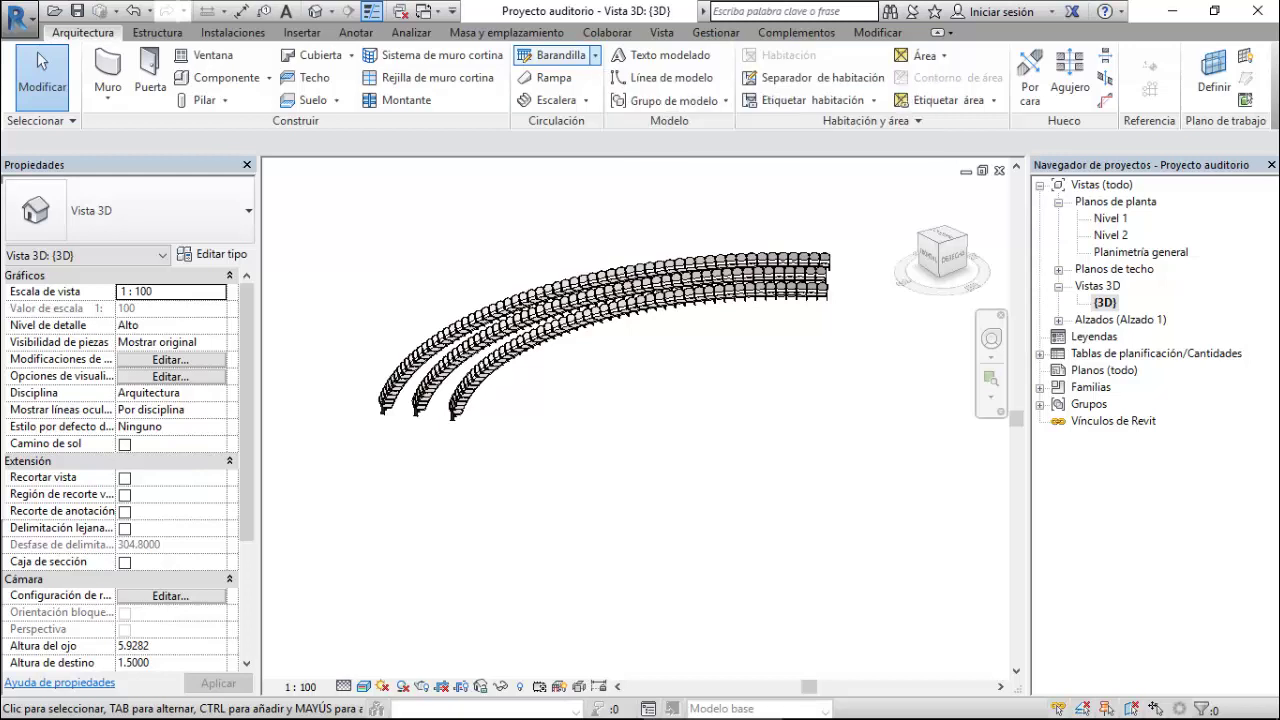
- Sketch a start-end-radius arc railing path in front of the seating rows and finish it
left_click(595, 56)
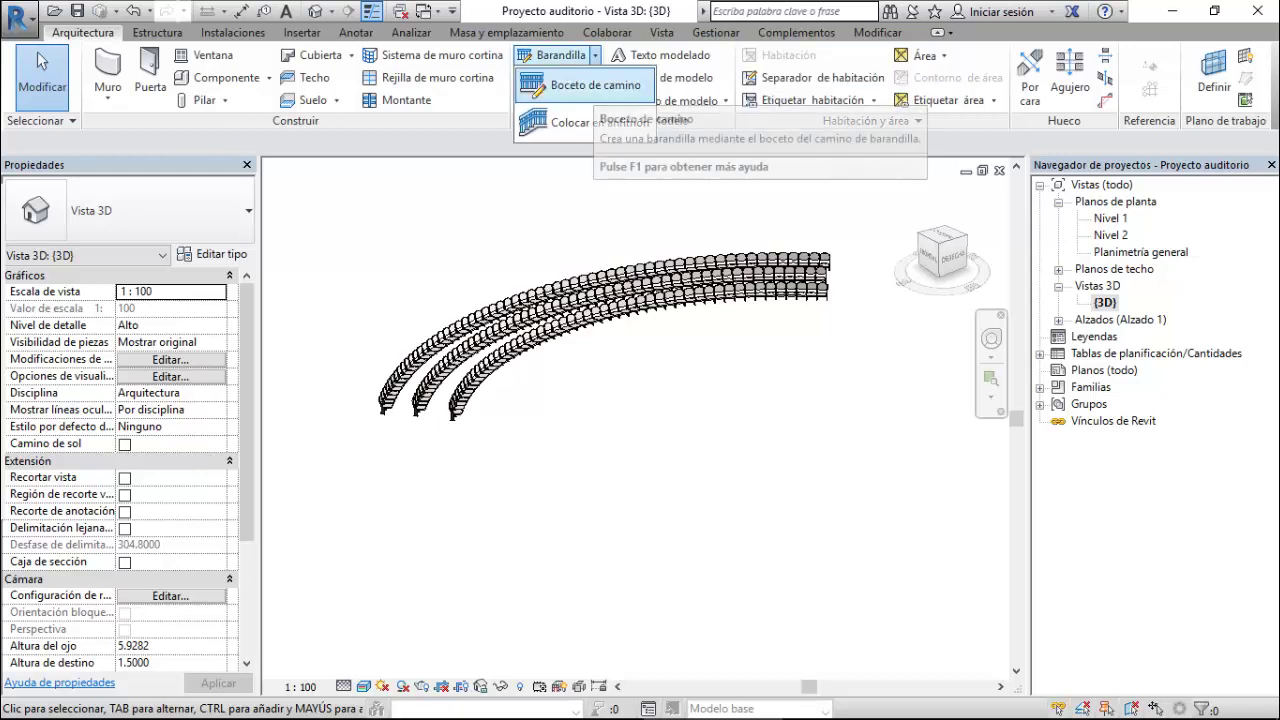
left_click(585, 85)
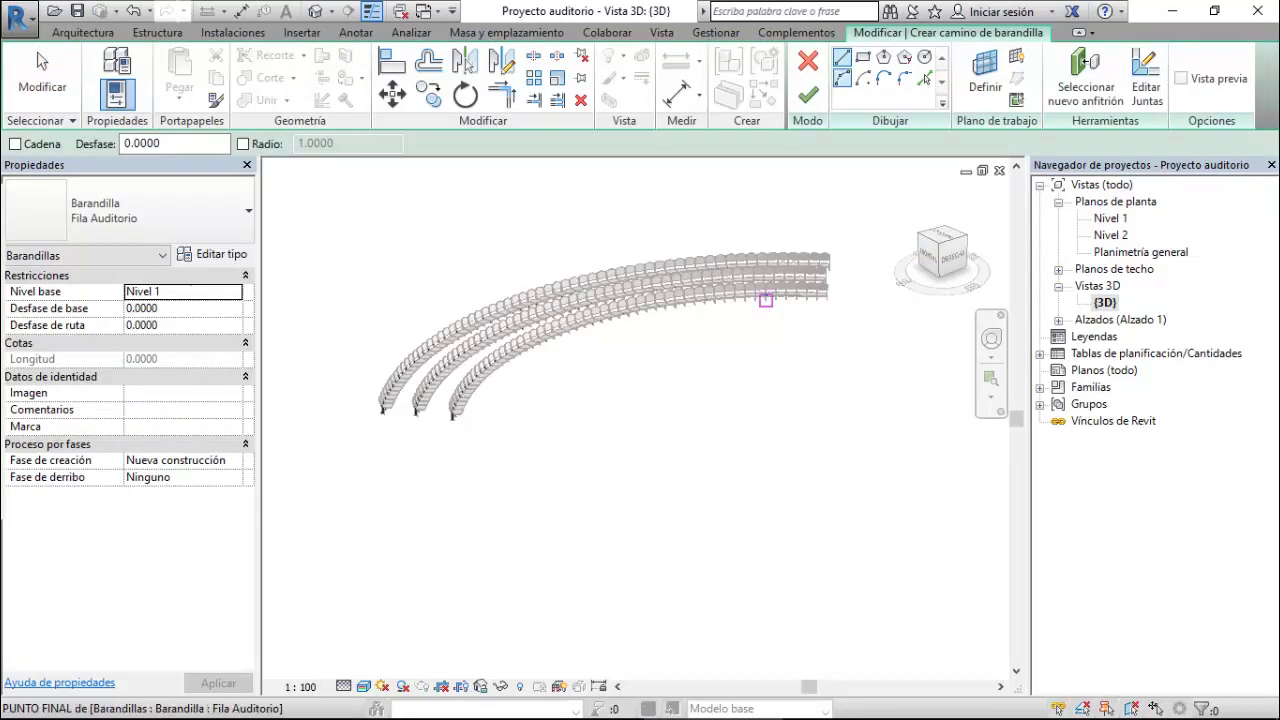
left_click(841, 77)
left_click(668, 527)
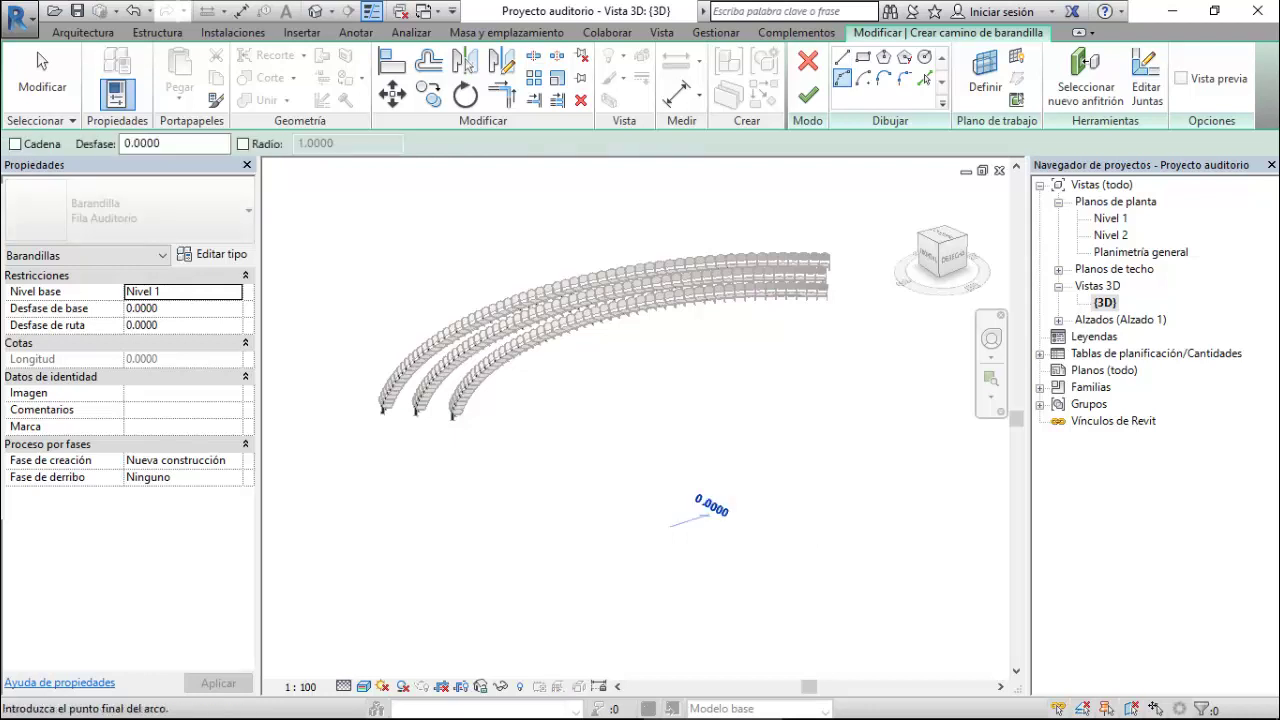
left_click(942, 425)
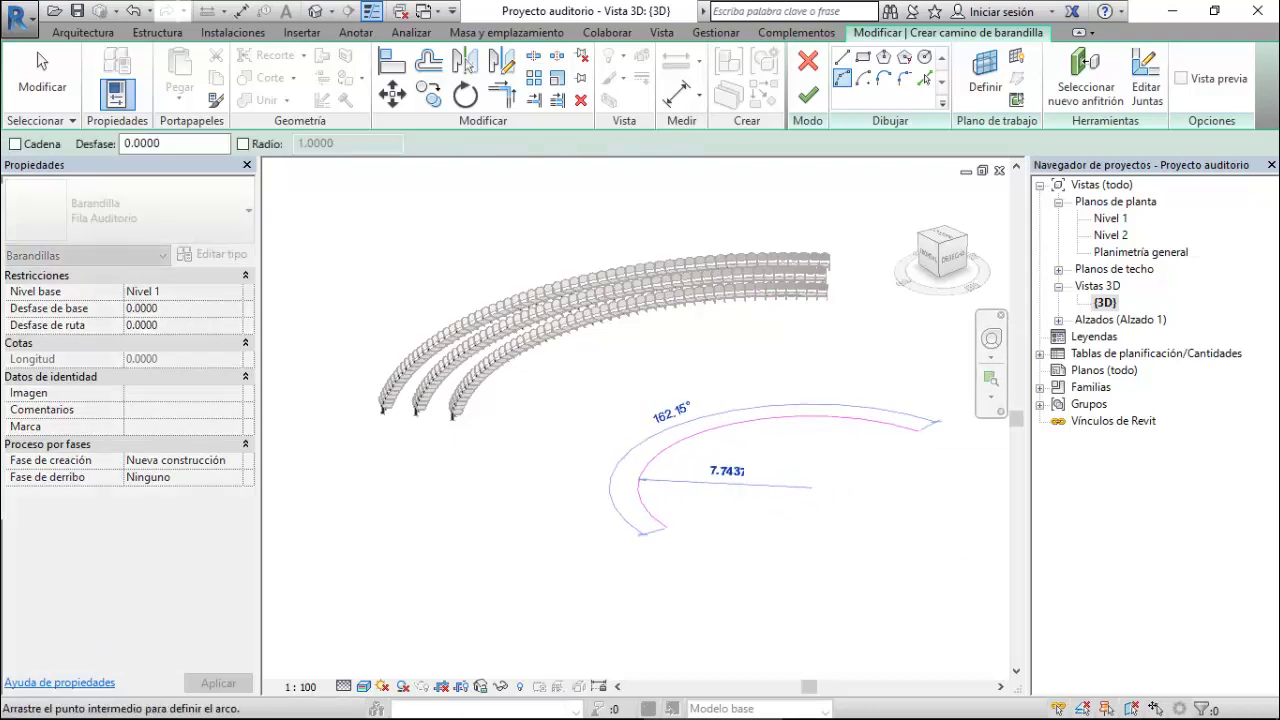
left_click(605, 472)
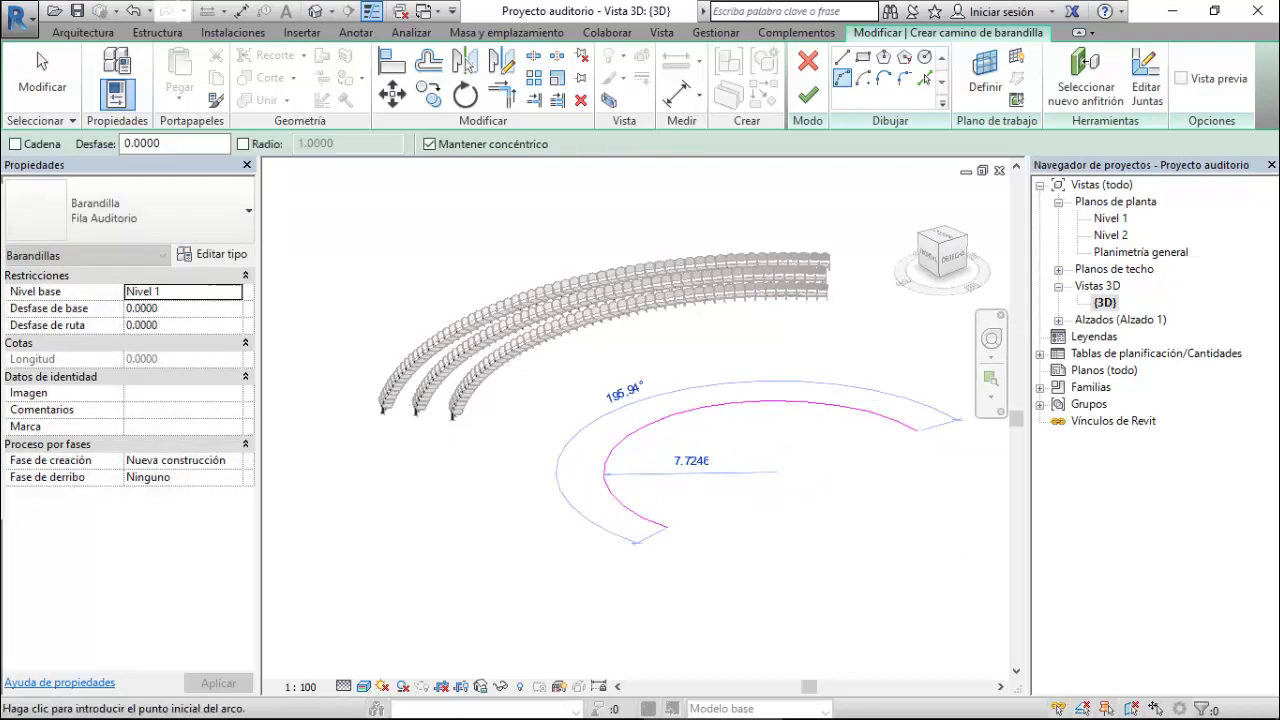
left_click(808, 95)
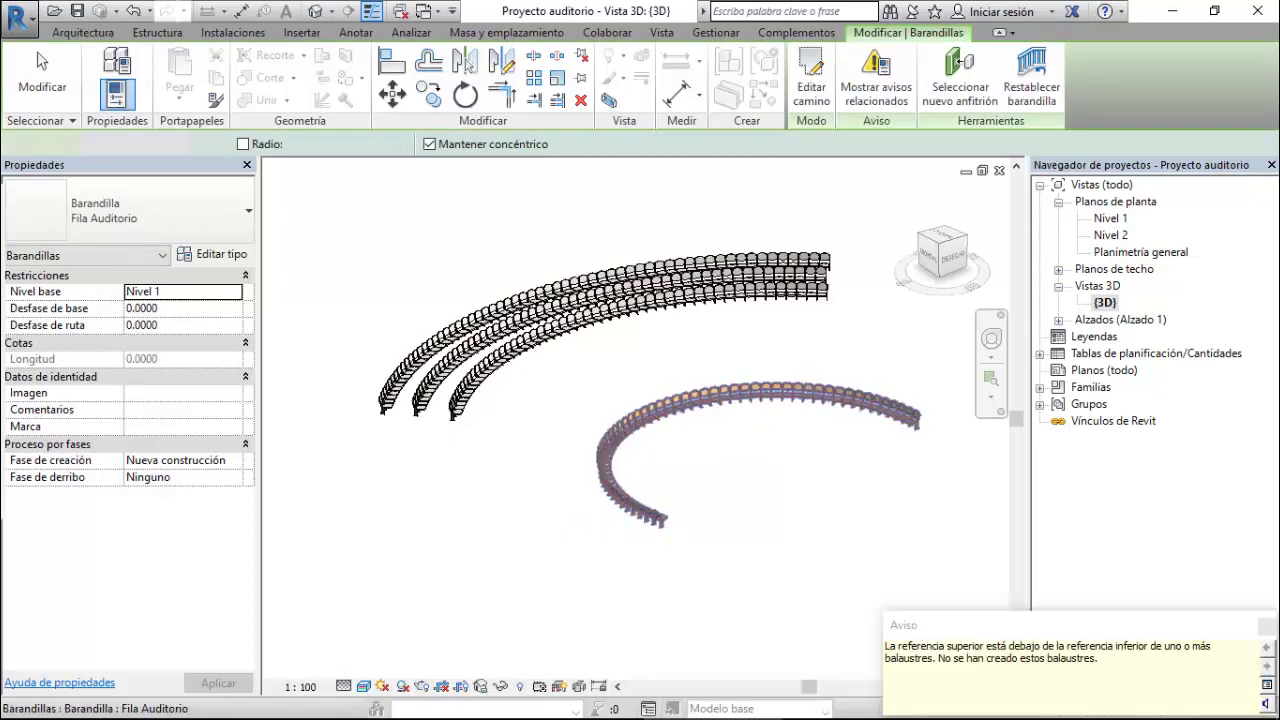
left_click(37, 51)
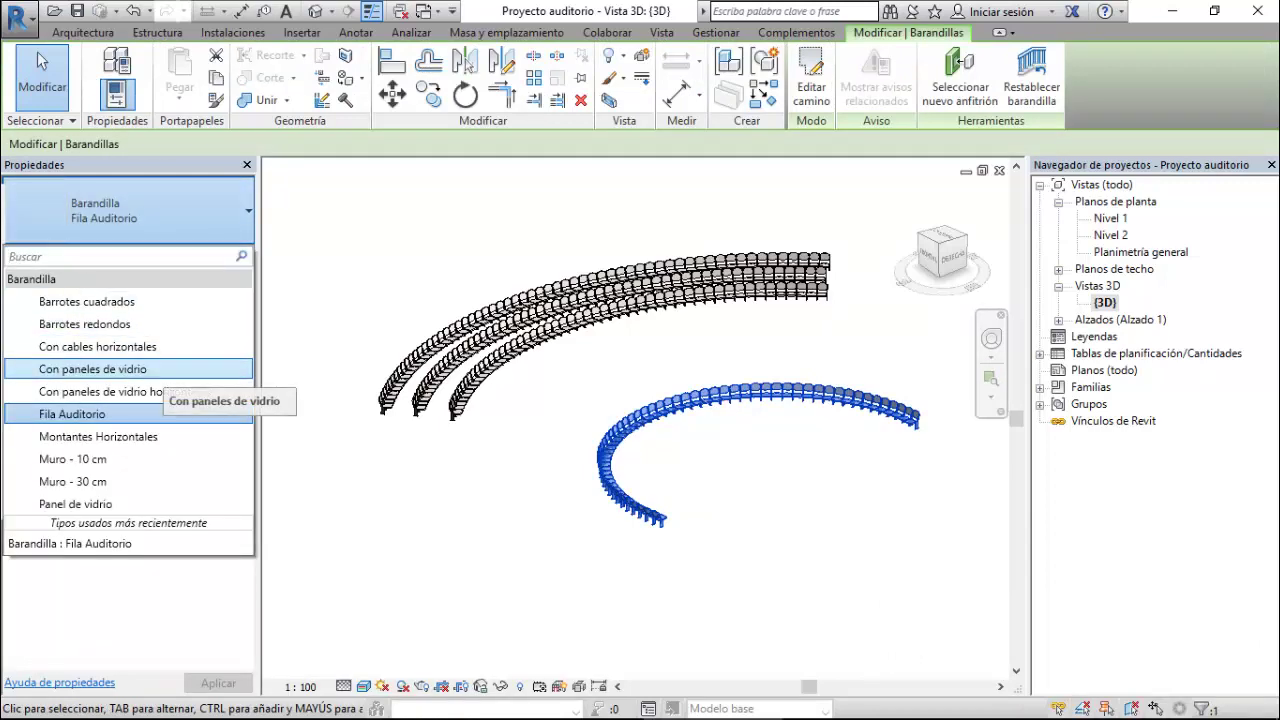
key("Escape")
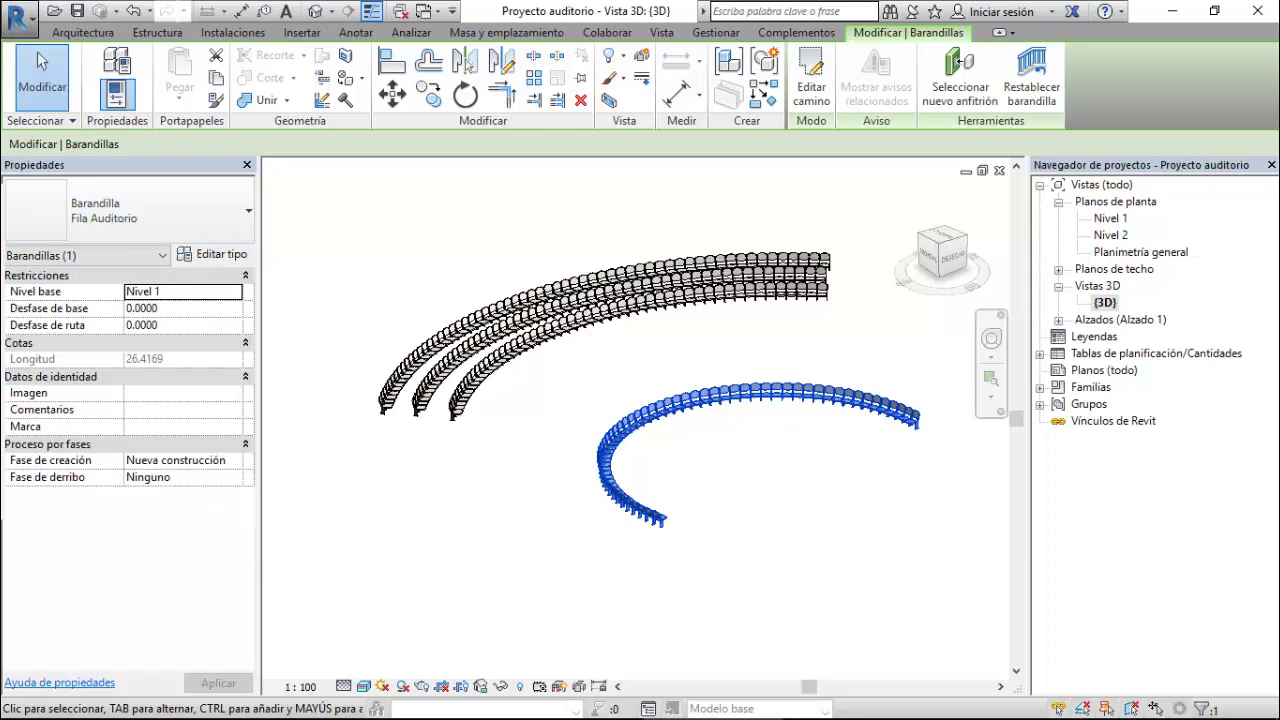
- Zoom in and orbit the 3D view to inspect the Con paneles de vidrio railing's glass panels
scroll(766, 459, "up", 2)
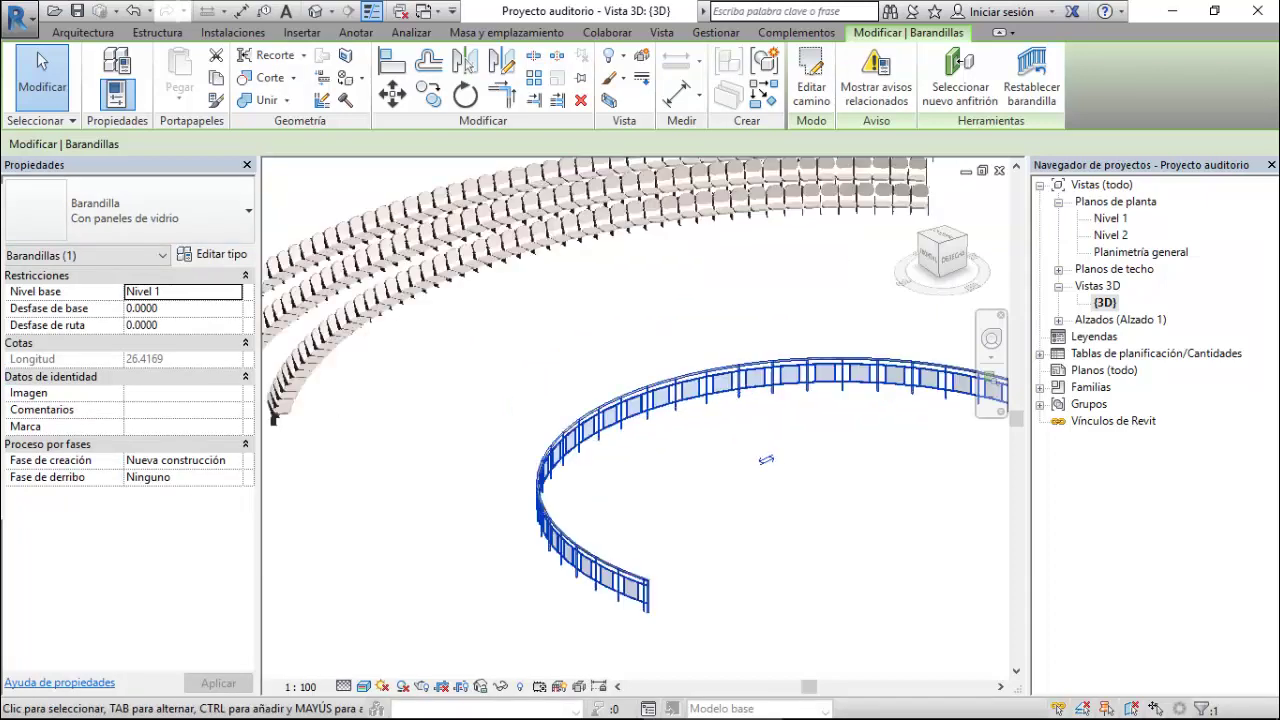
scroll(766, 459, "up", 2)
scroll(800, 480, "up", 2)
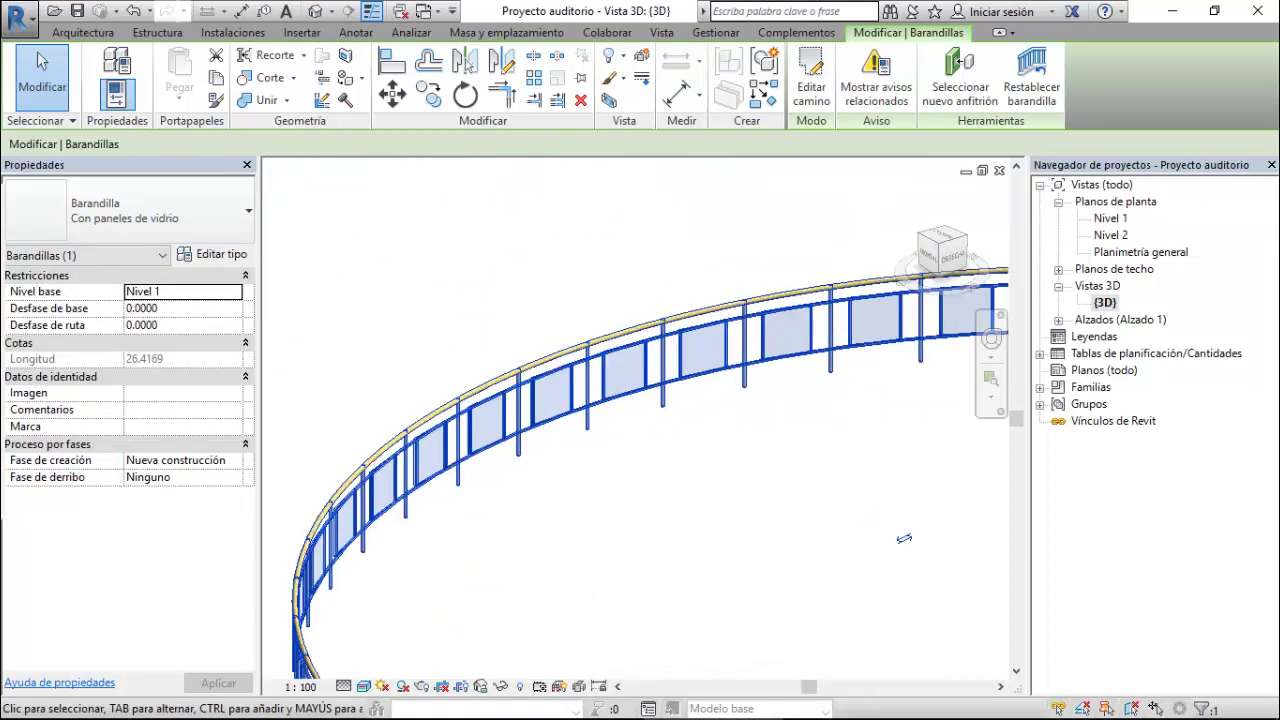
middle_click_drag(903, 538, 620, 520, "shift")
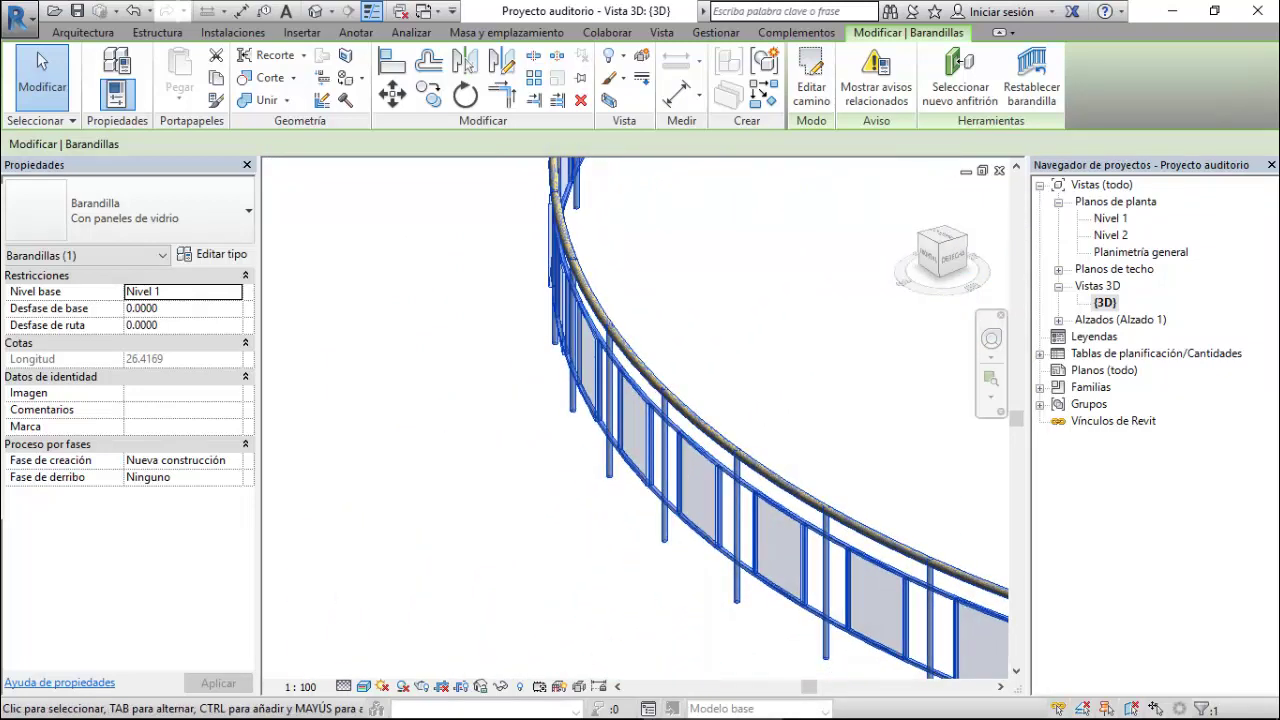
scroll(728, 418, "up", 2)
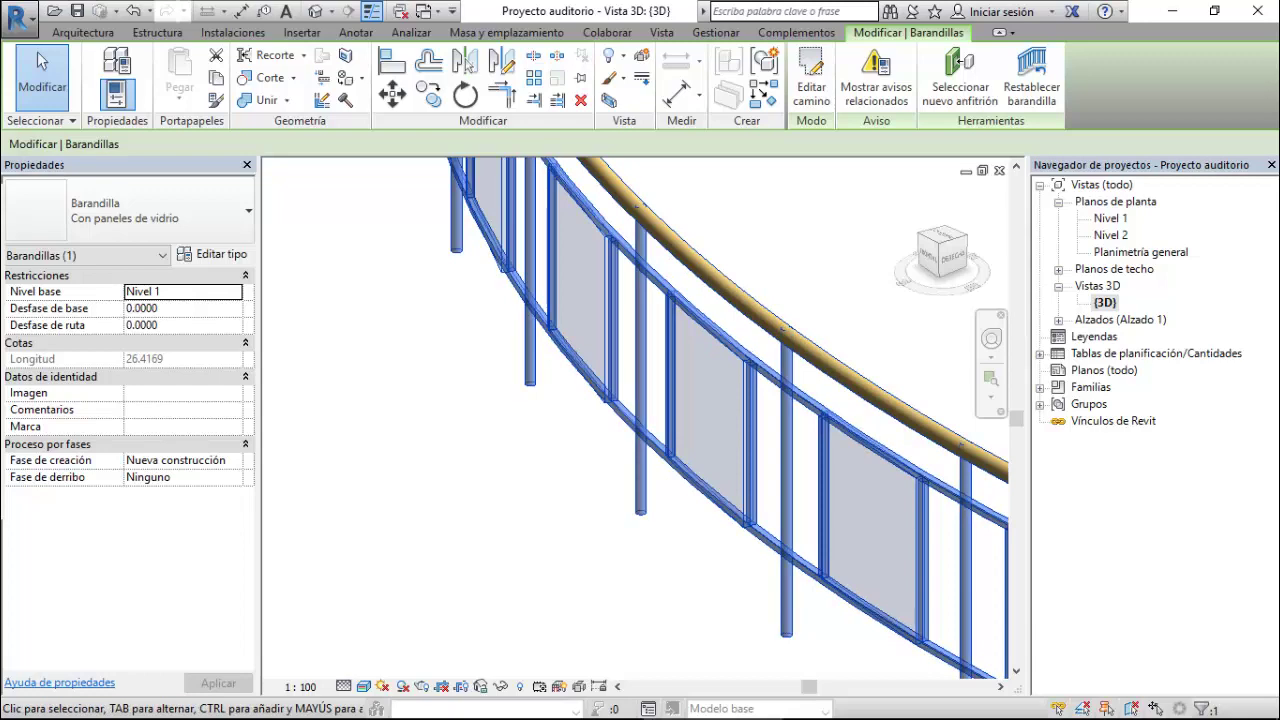
- Zoom back out and bring up the curved railing's Type Properties
scroll(455, 200, "down", 2)
scroll(455, 200, "down", 2)
scroll(455, 200, "down", 1)
scroll(455, 200, "down", 1)
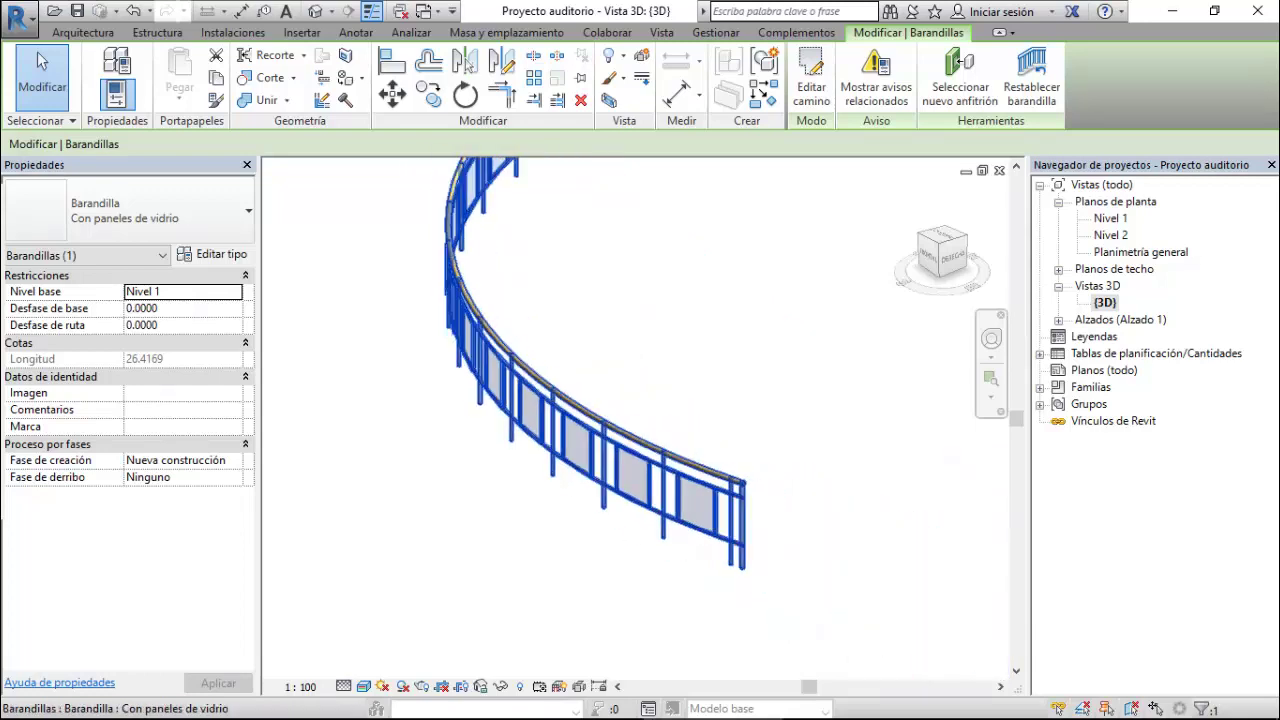
scroll(695, 440, "down", 1)
scroll(695, 440, "down", 1)
scroll(695, 440, "down", 1)
scroll(695, 440, "down", 1)
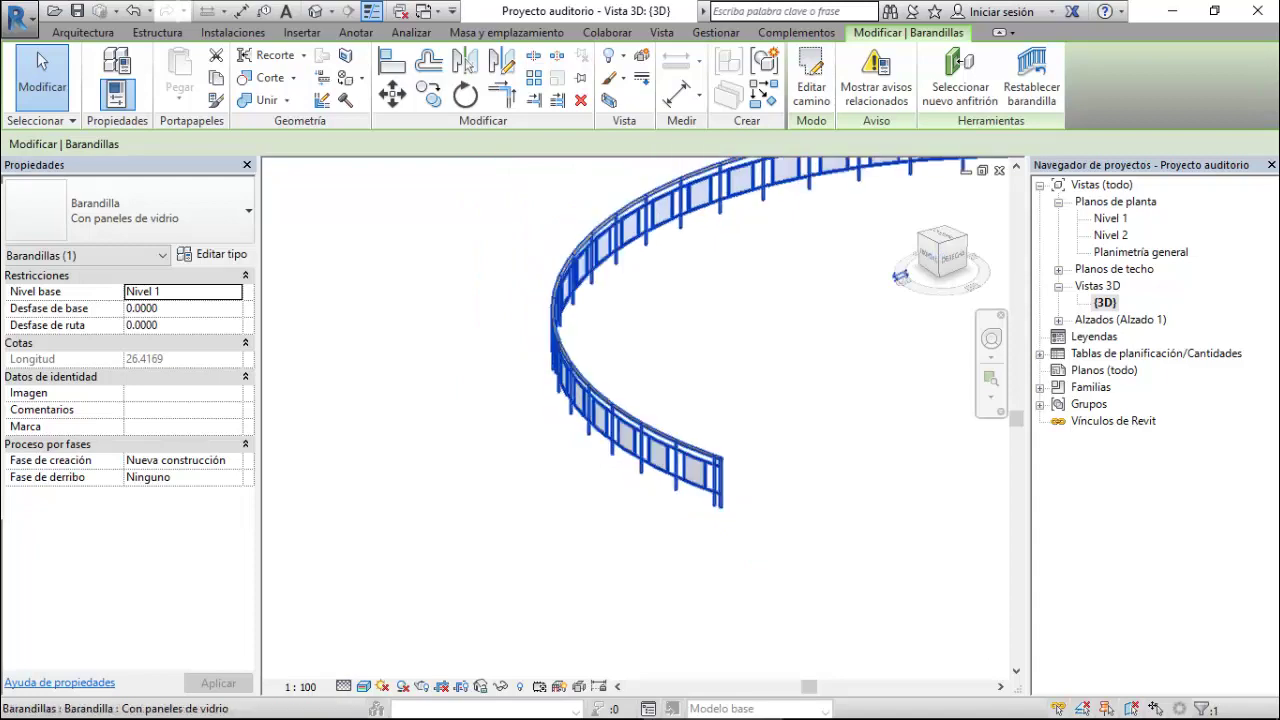
scroll(900, 276, "down", 1)
scroll(855, 419, "up", 3)
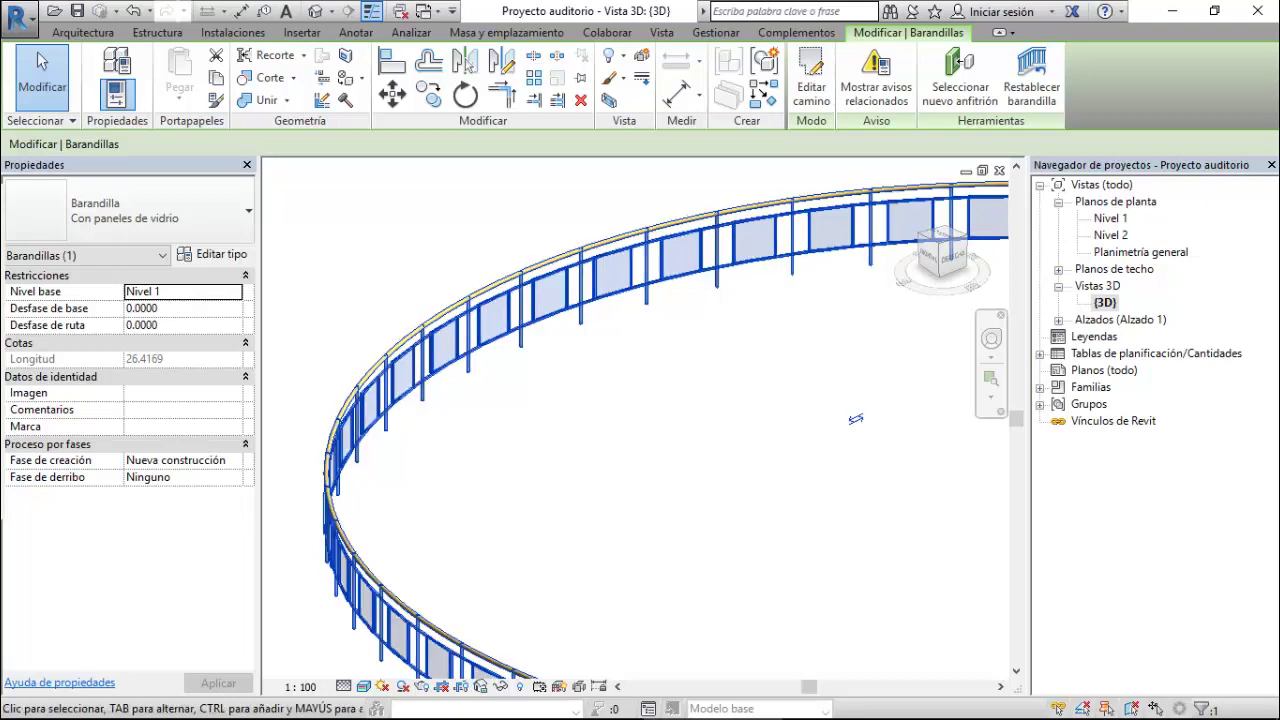
left_click(212, 254)
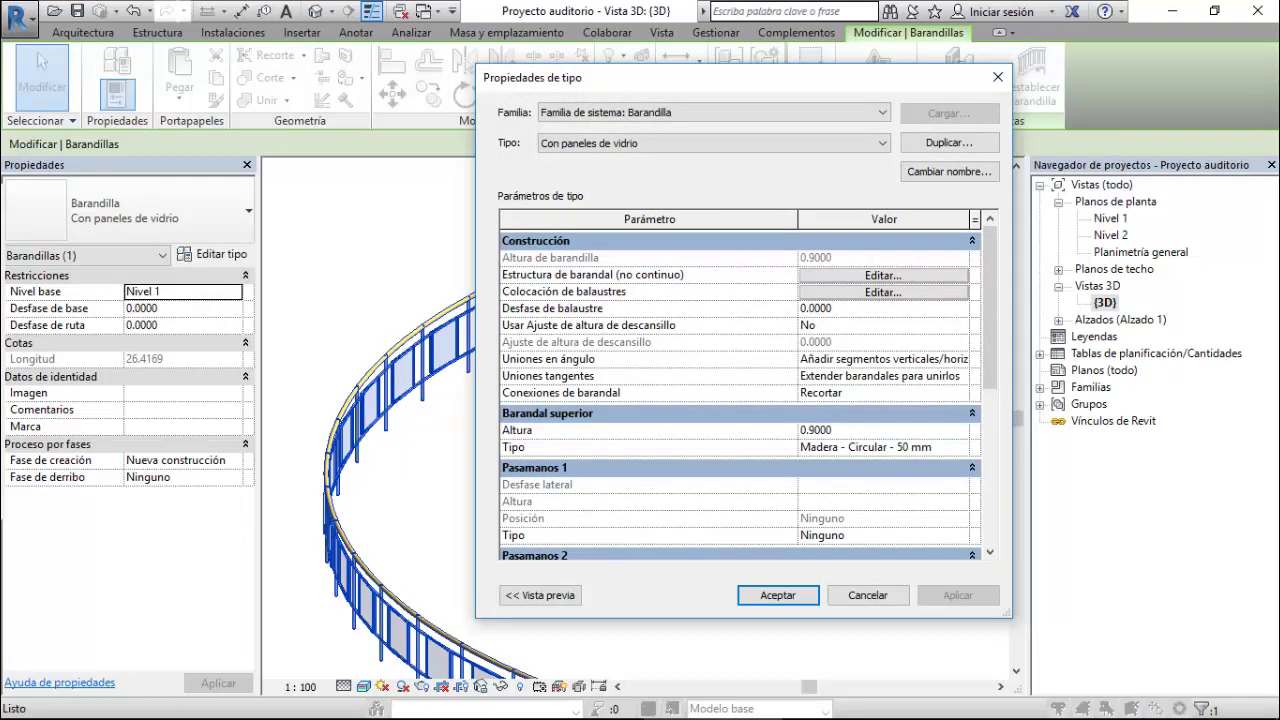
left_click(883, 292)
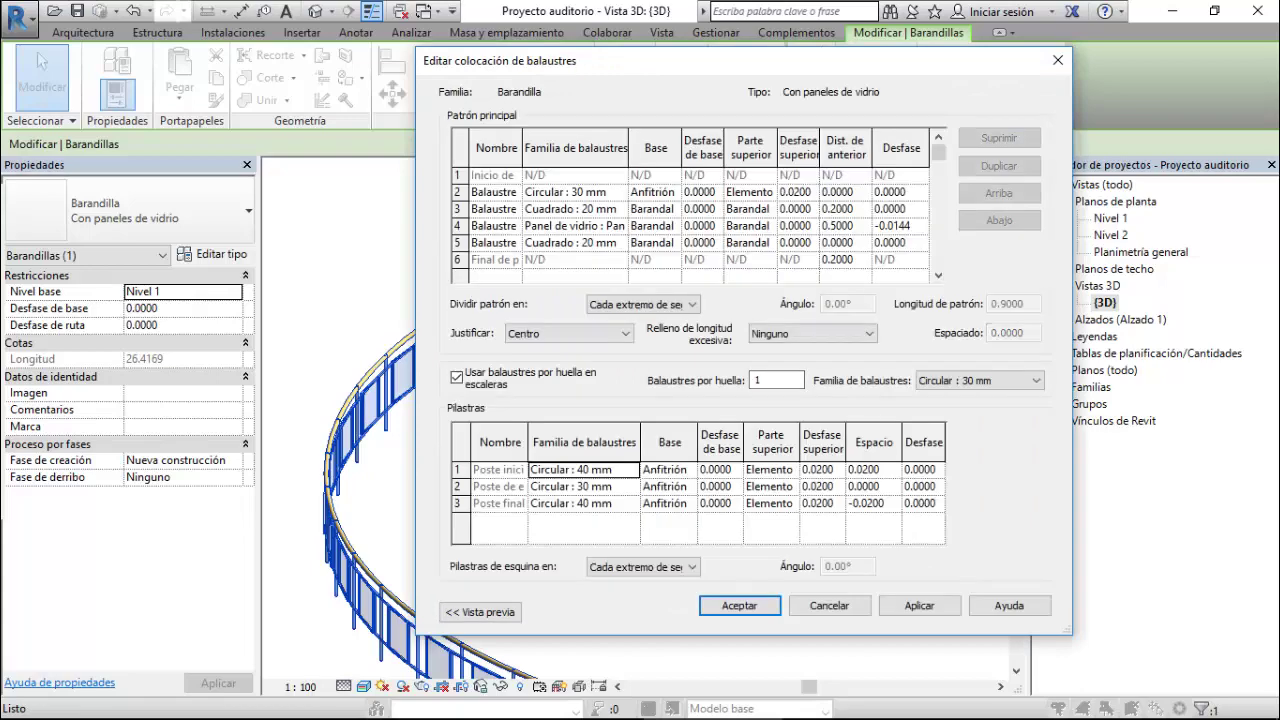
left_click_drag(550, 60, 767, 49)
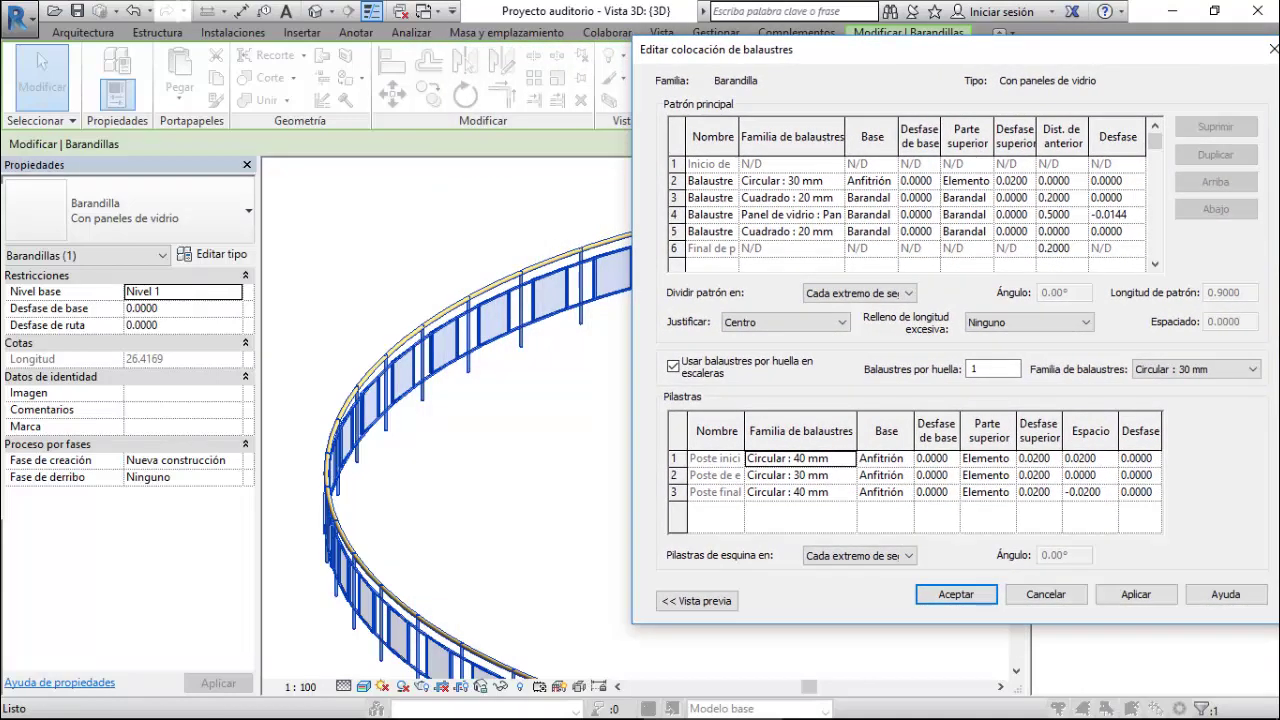
left_click(697, 600)
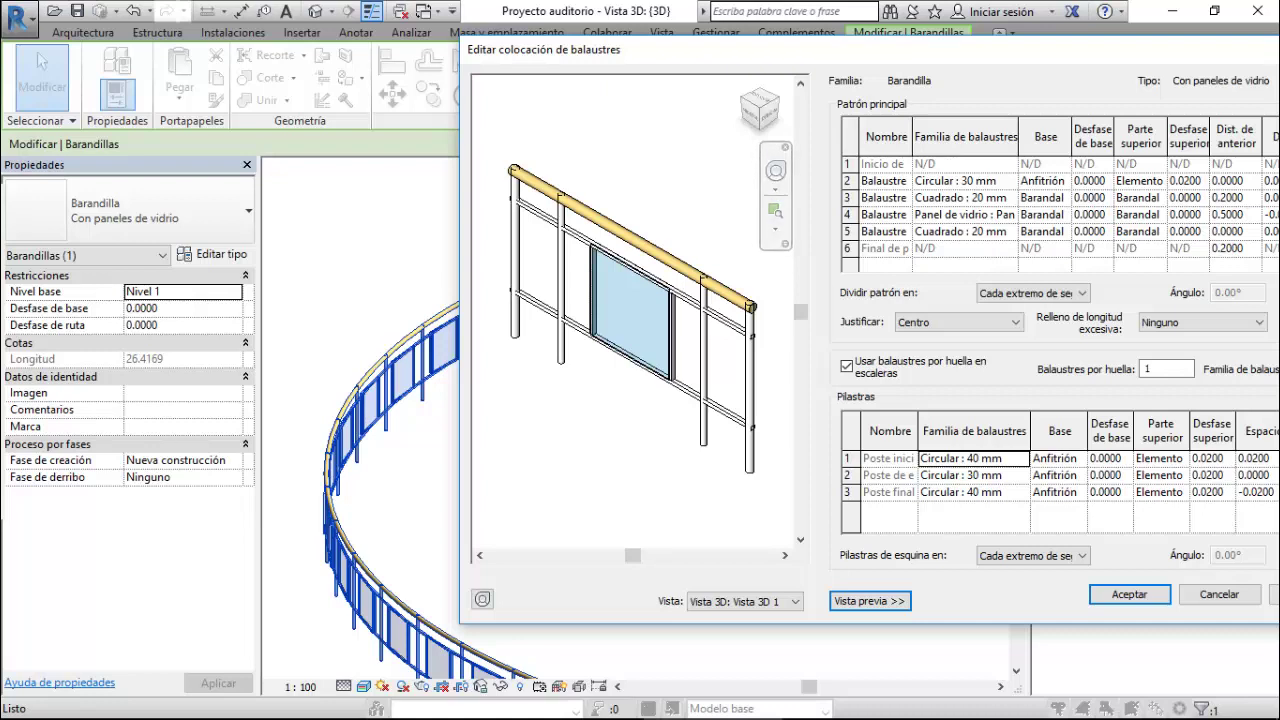
left_click(1129, 594)
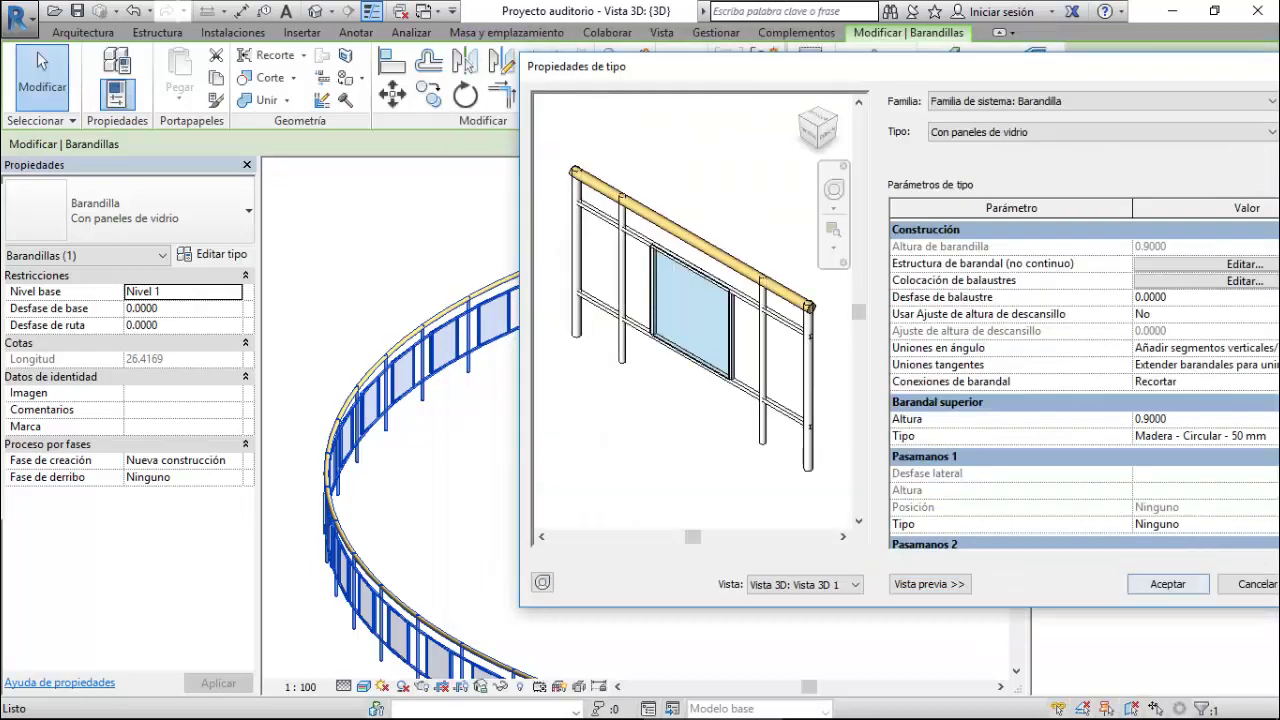
left_click(1168, 584)
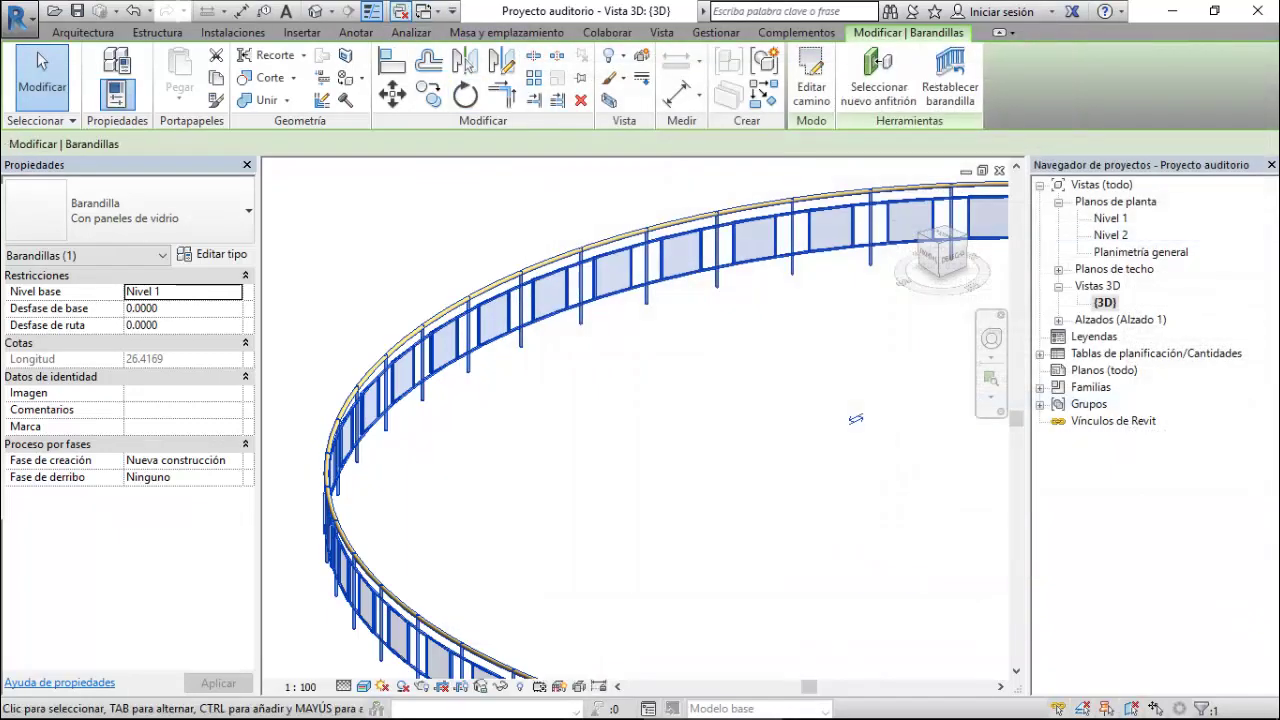
- Show the Recent Files start page from View > User Interface
left_click(427, 11)
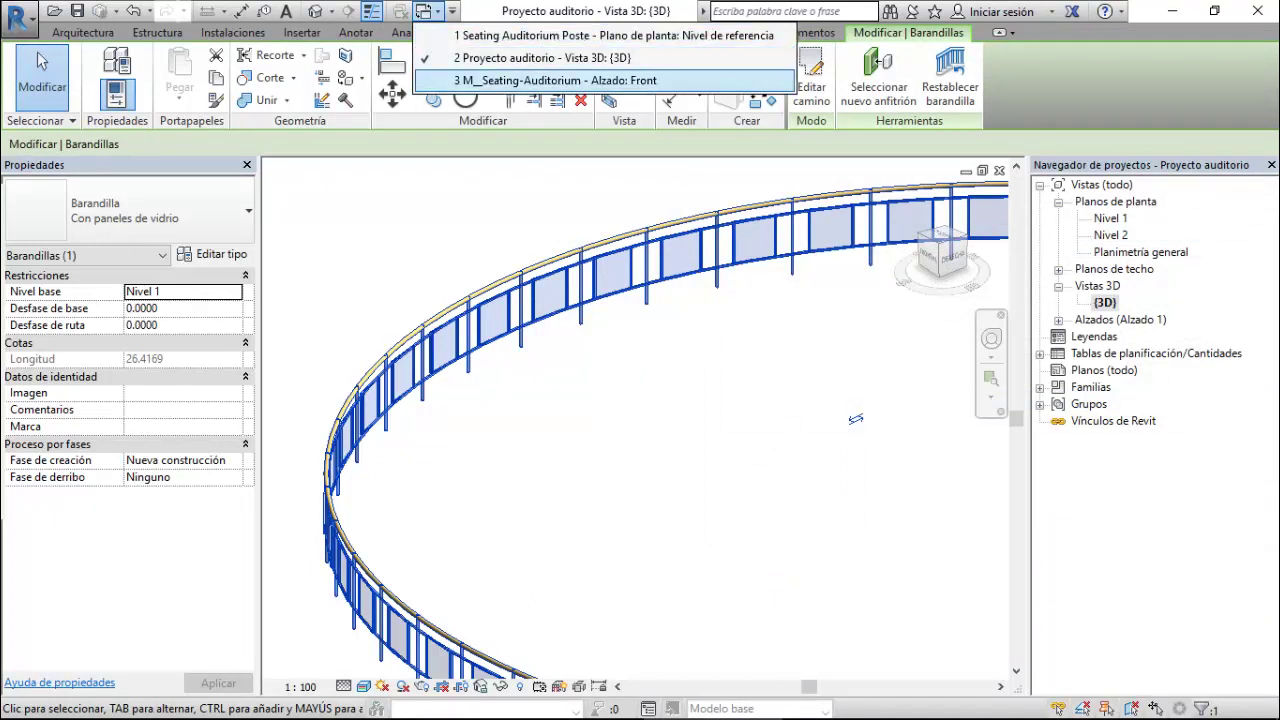
key("Escape")
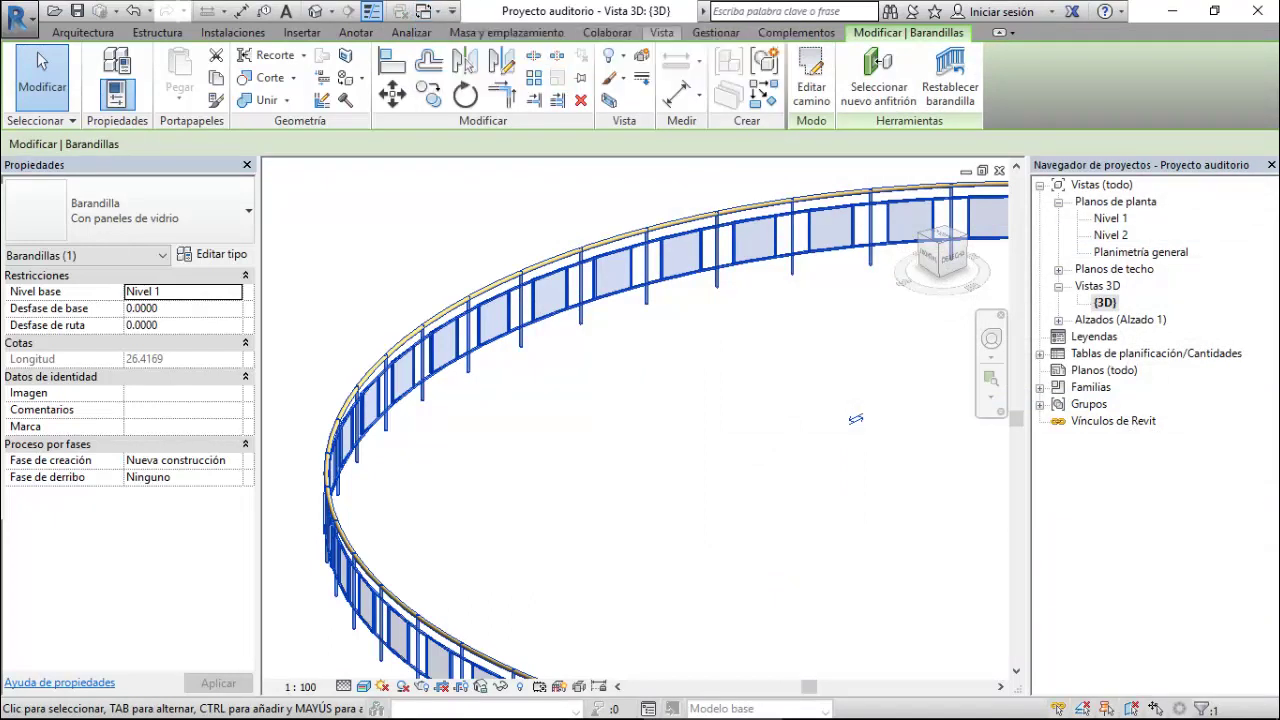
left_click(661, 32)
left_click(1220, 80)
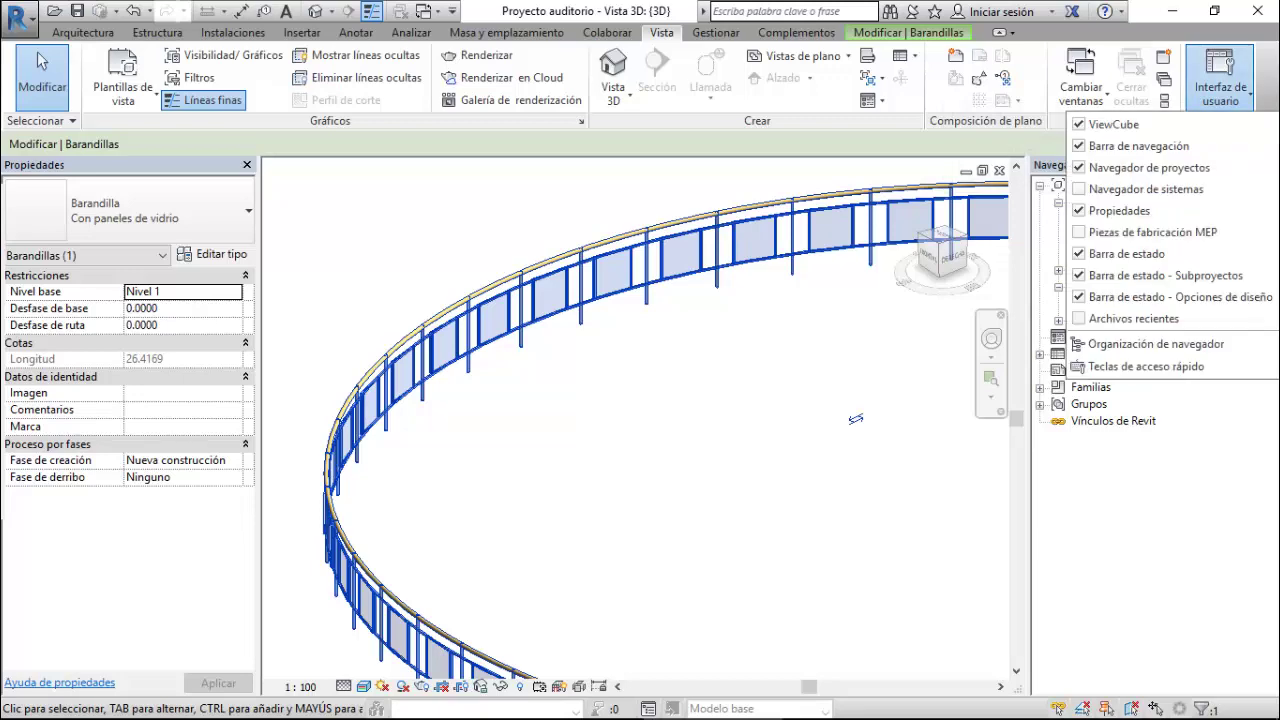
left_click(1133, 318)
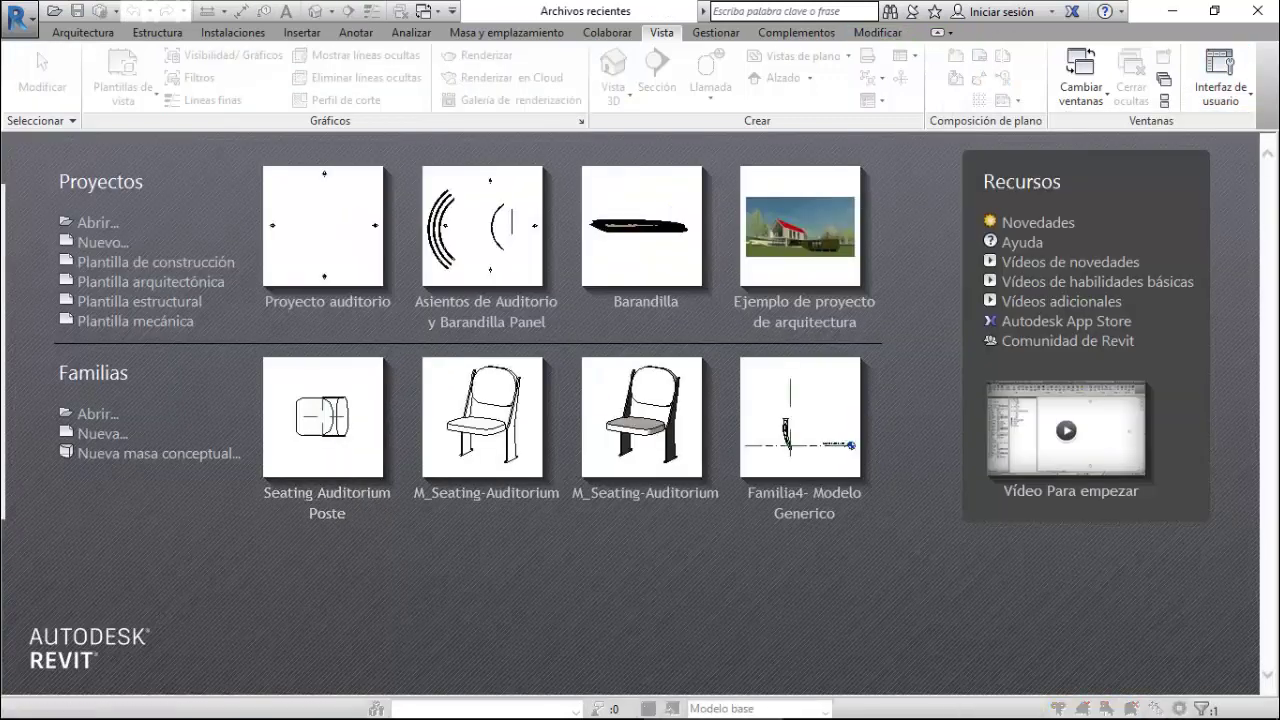
- Start a new family from the Balaustre métrico-Panel.rft template
left_click(100, 434)
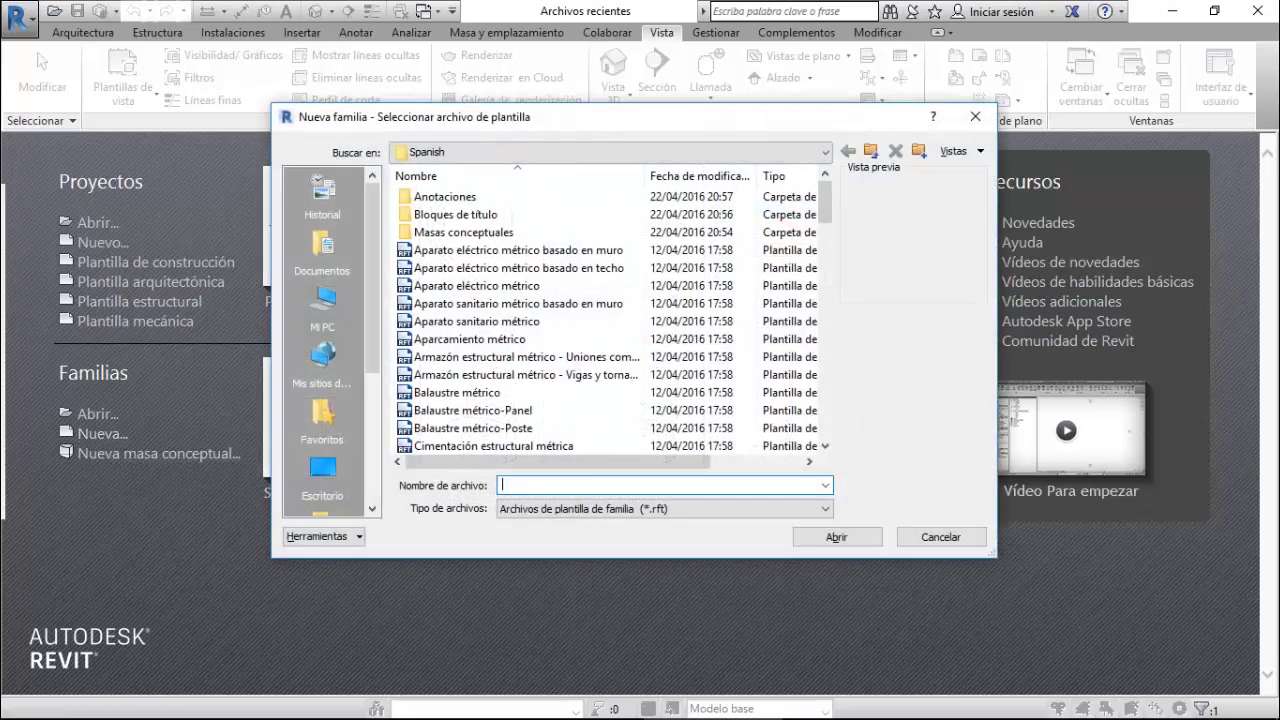
scroll(490, 378, "down", 1)
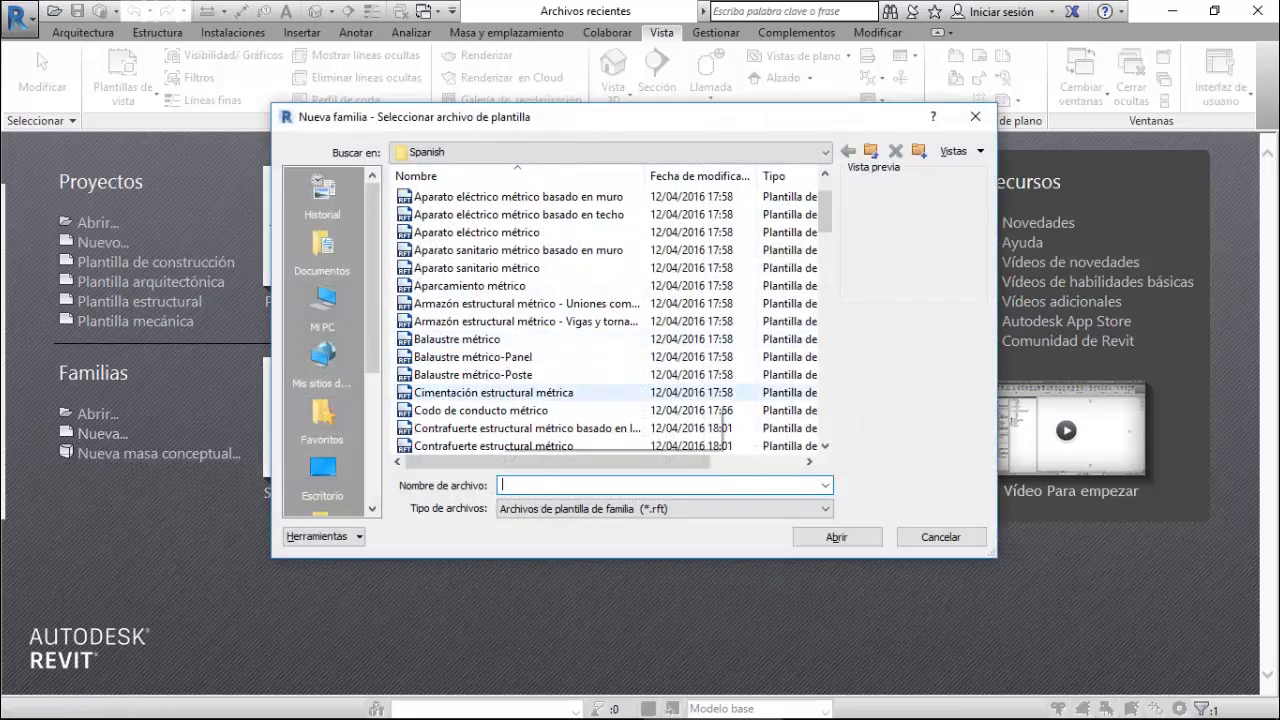
left_click(472, 357)
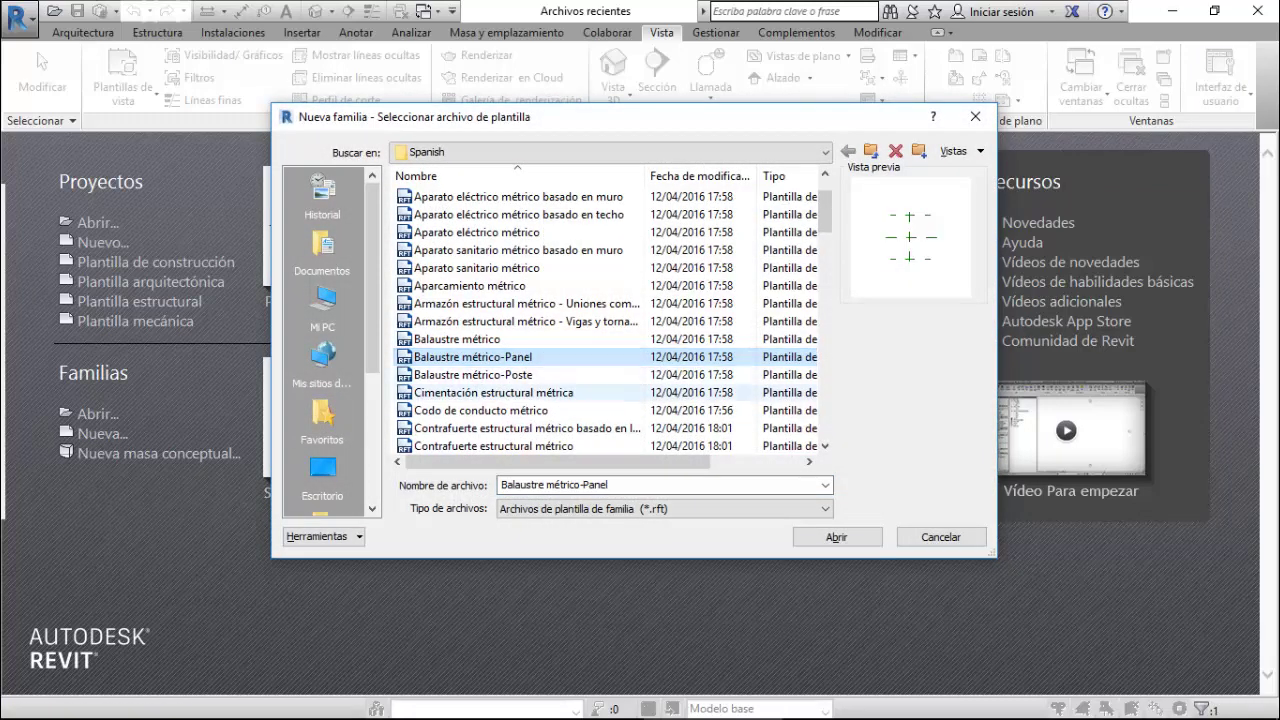
key("Return")
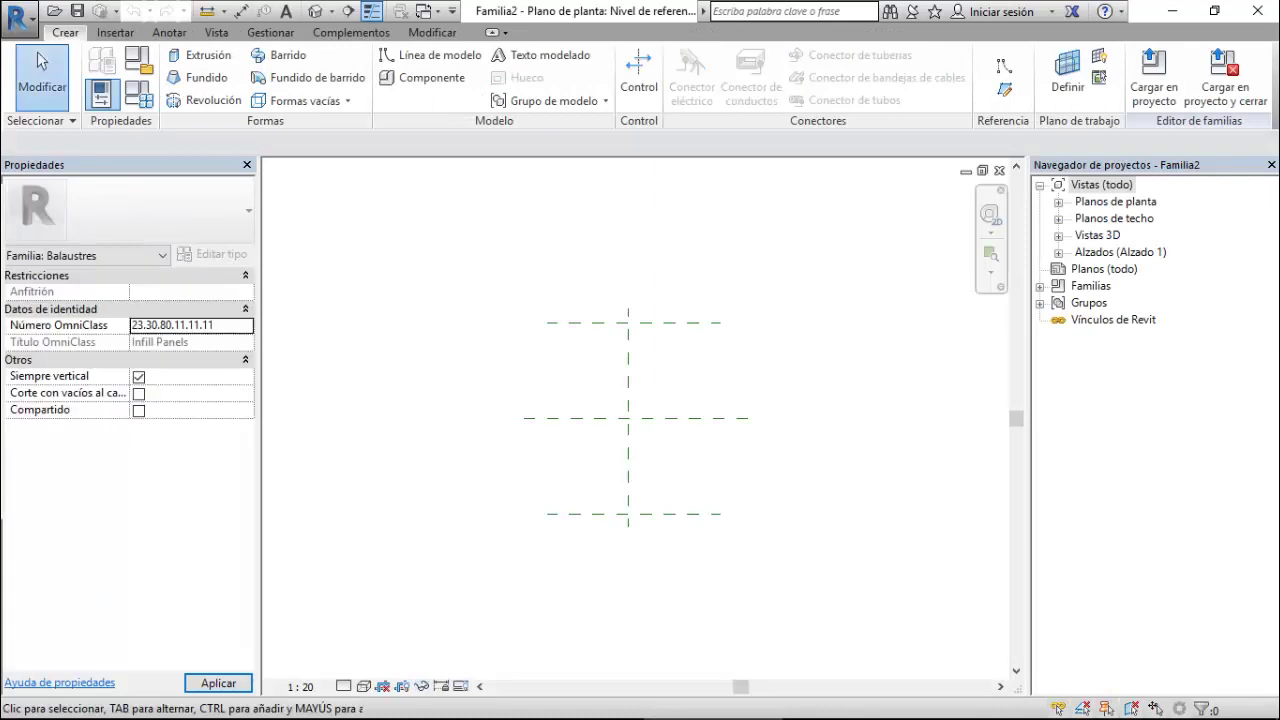
- Save the new family as 'Panel Poste'
left_click(18, 16)
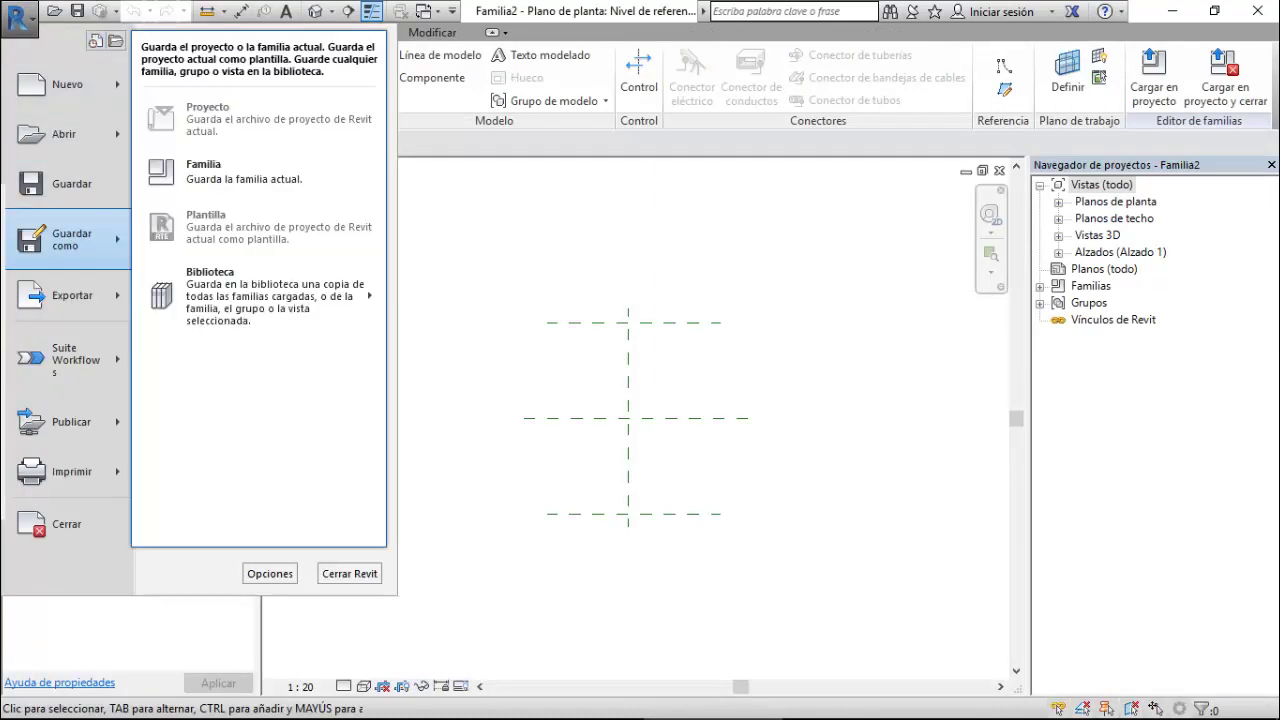
left_click(195, 168)
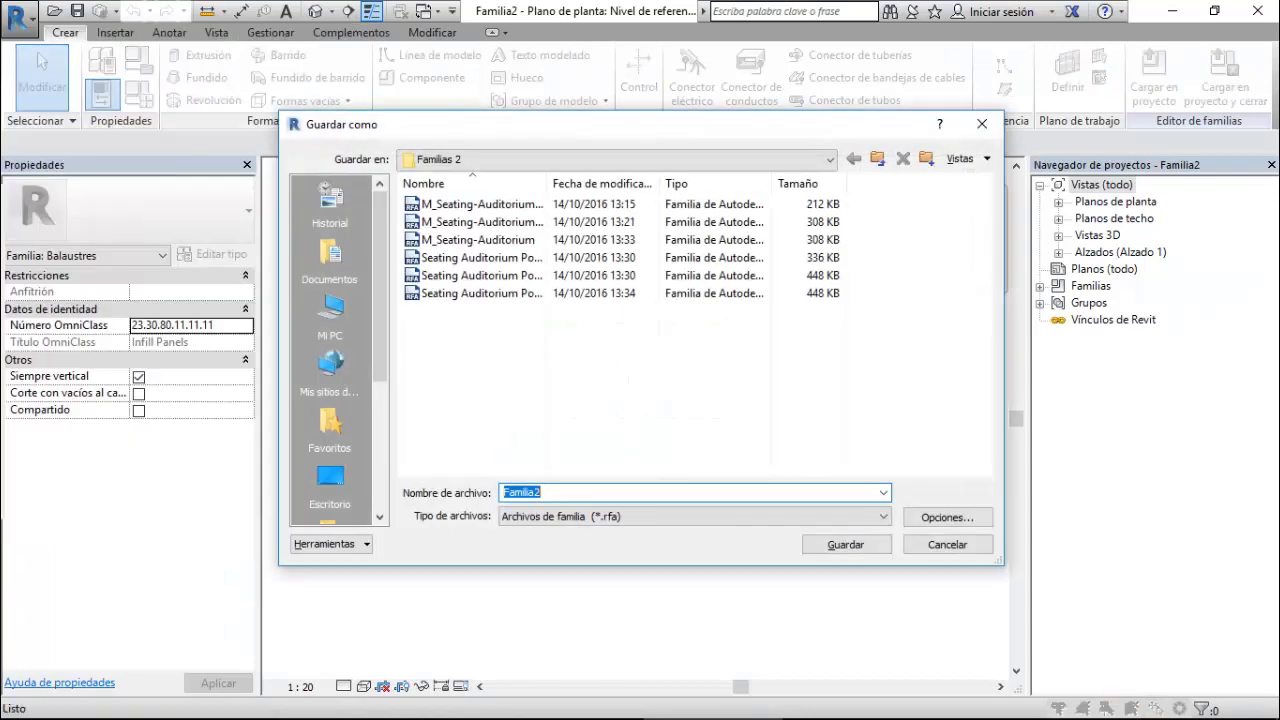
type("Pane")
type("l")
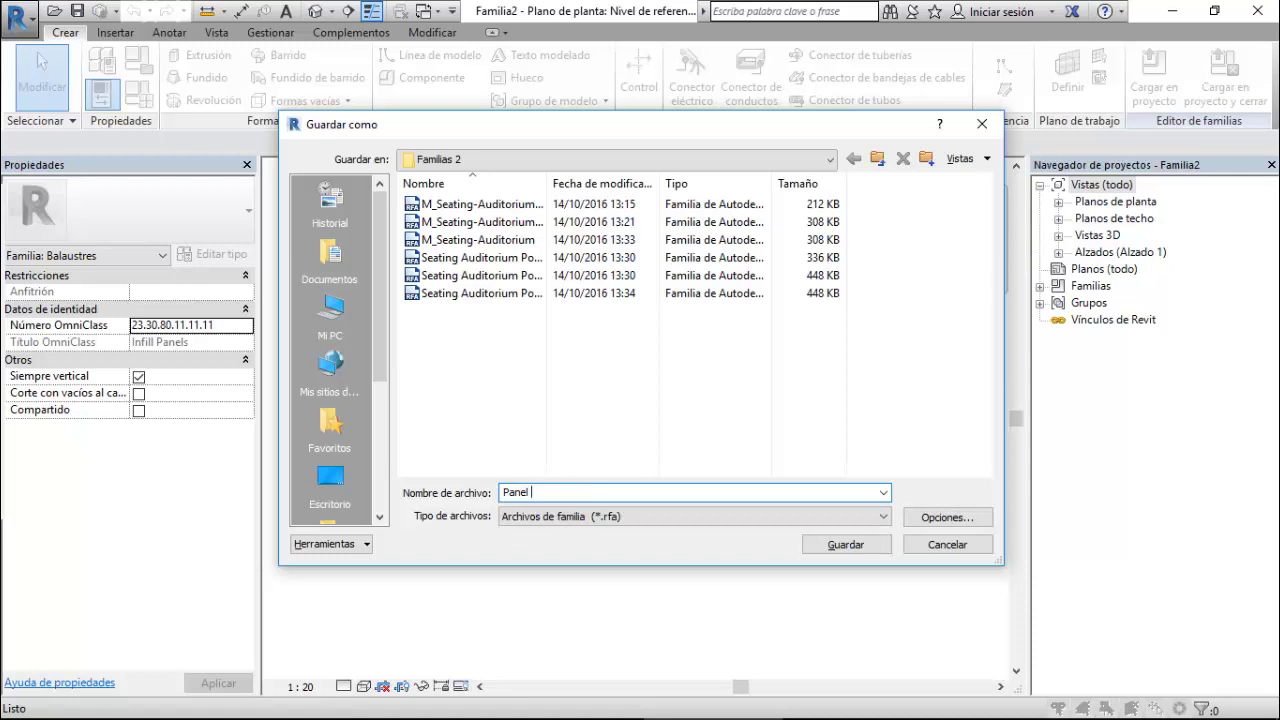
type(" Poste")
left_click(845, 544)
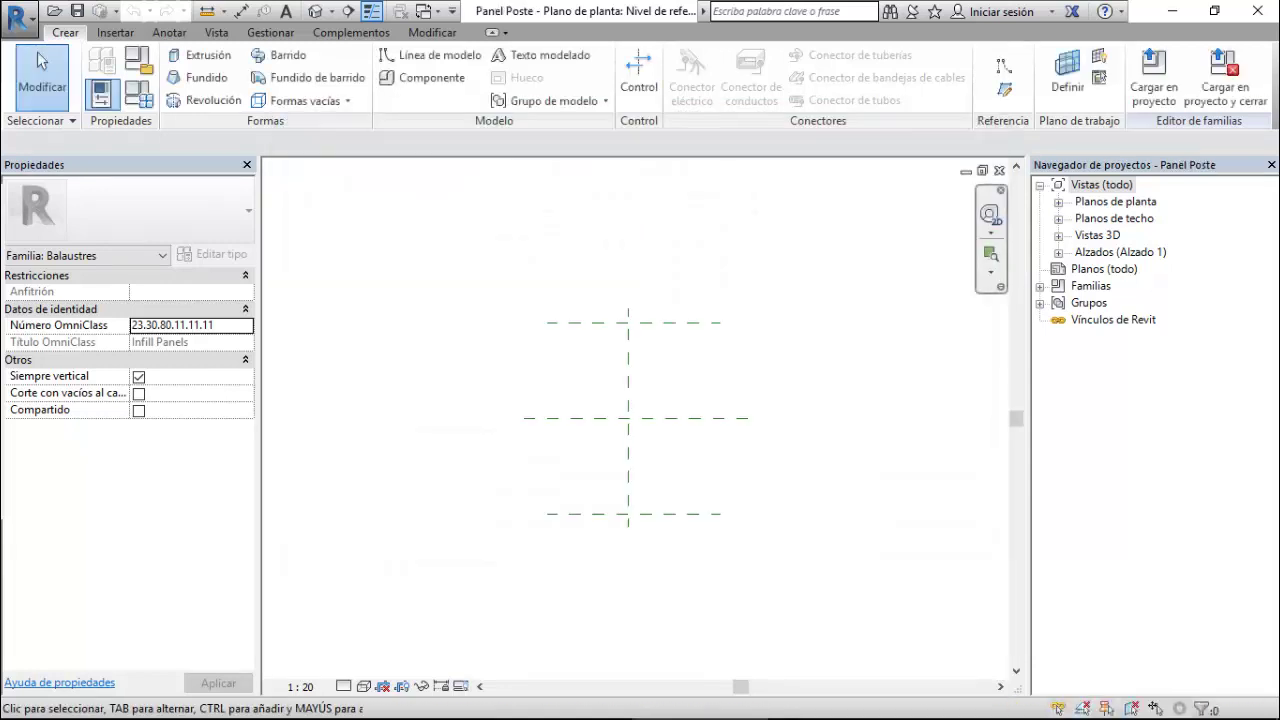
- Open the Izquierda elevation under Alzados and zoom to the 750 × 600 sloped reference planes
double_click(1120, 252)
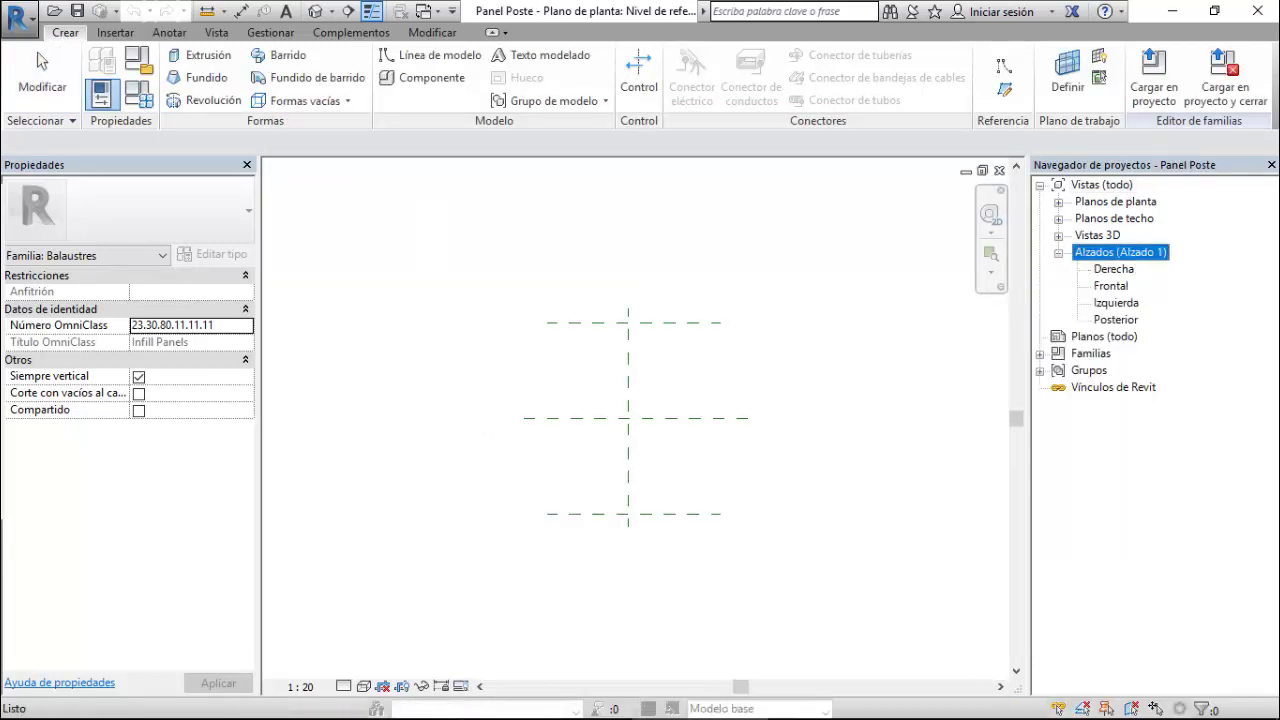
double_click(1116, 302)
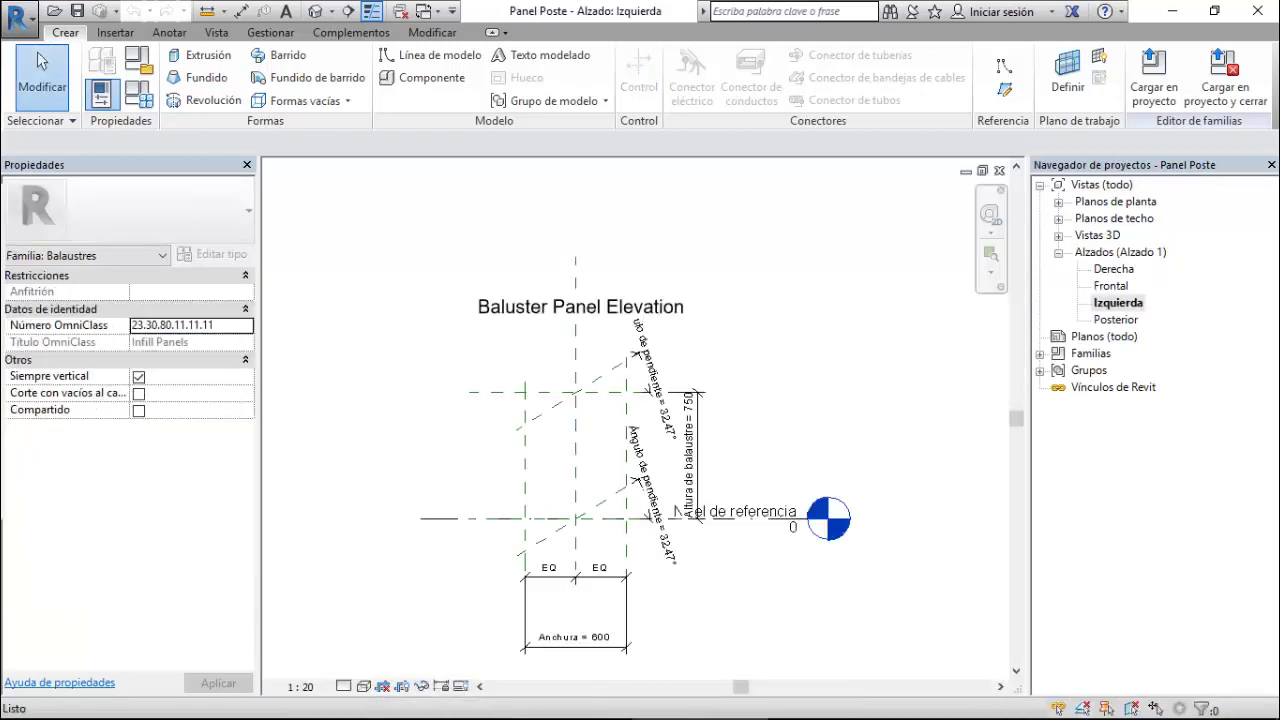
scroll(565, 515, "up", 1)
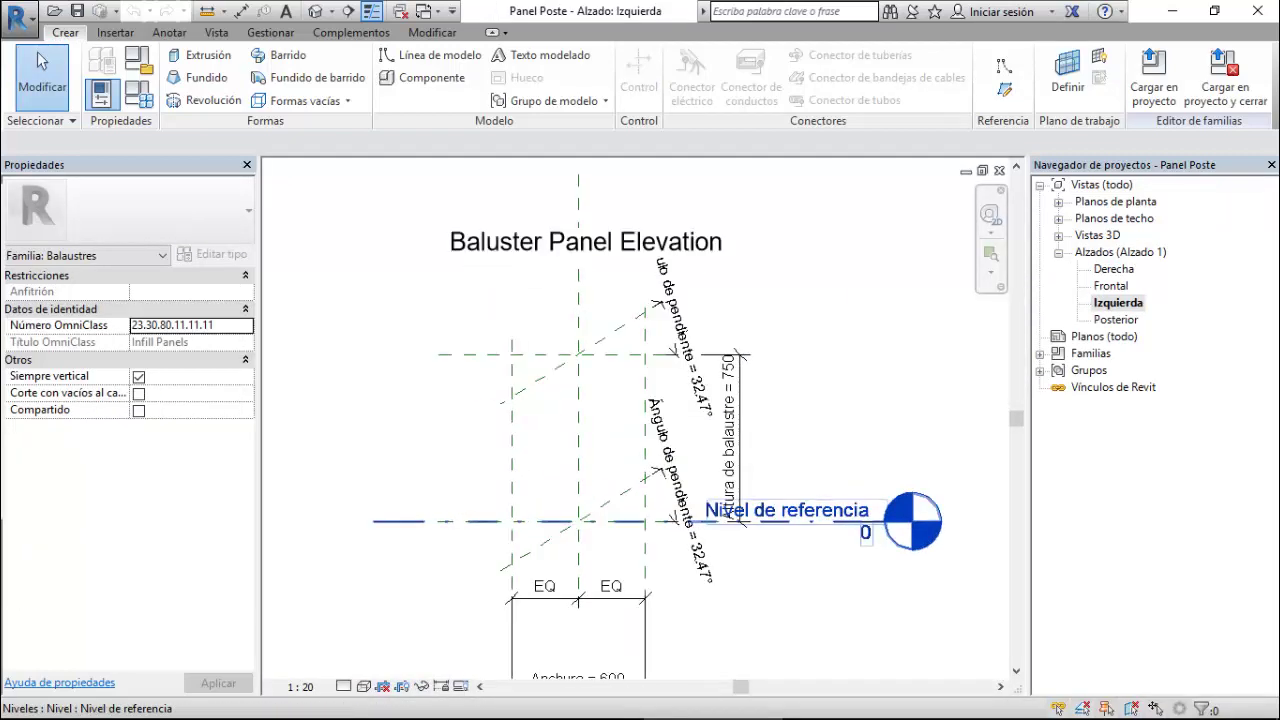
scroll(565, 515, "up", 1)
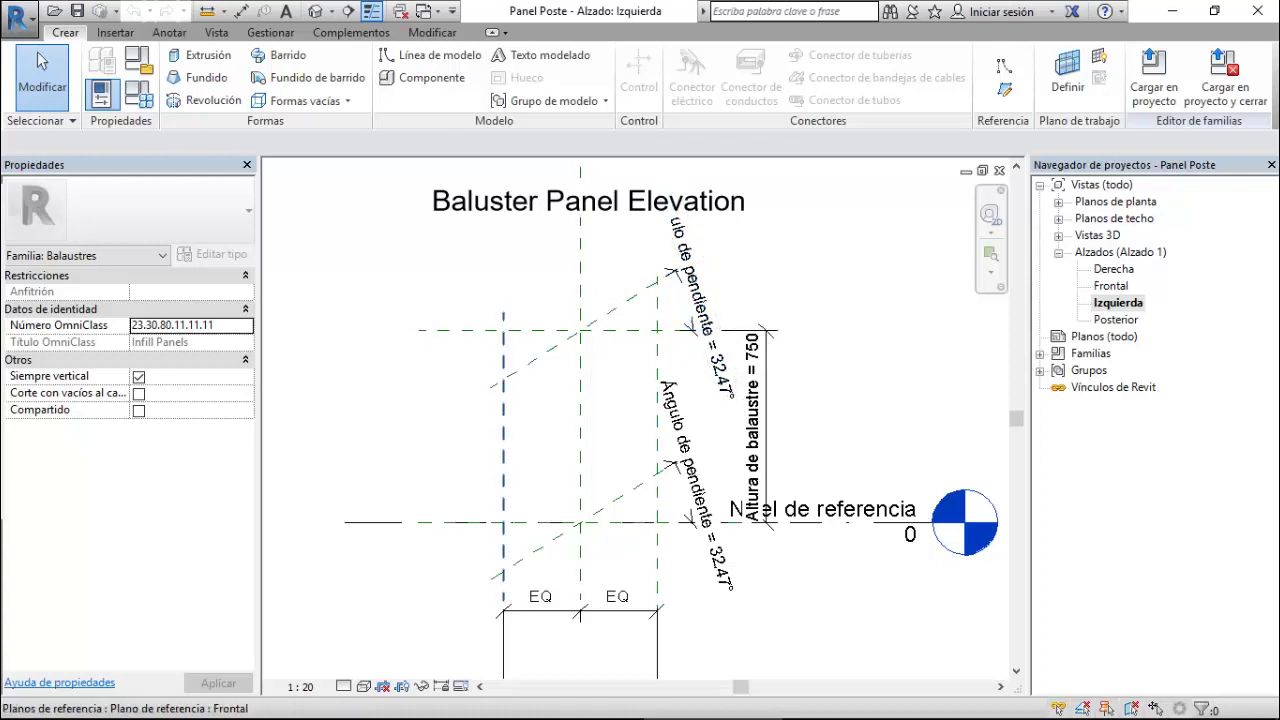
scroll(506, 273, "down", 1)
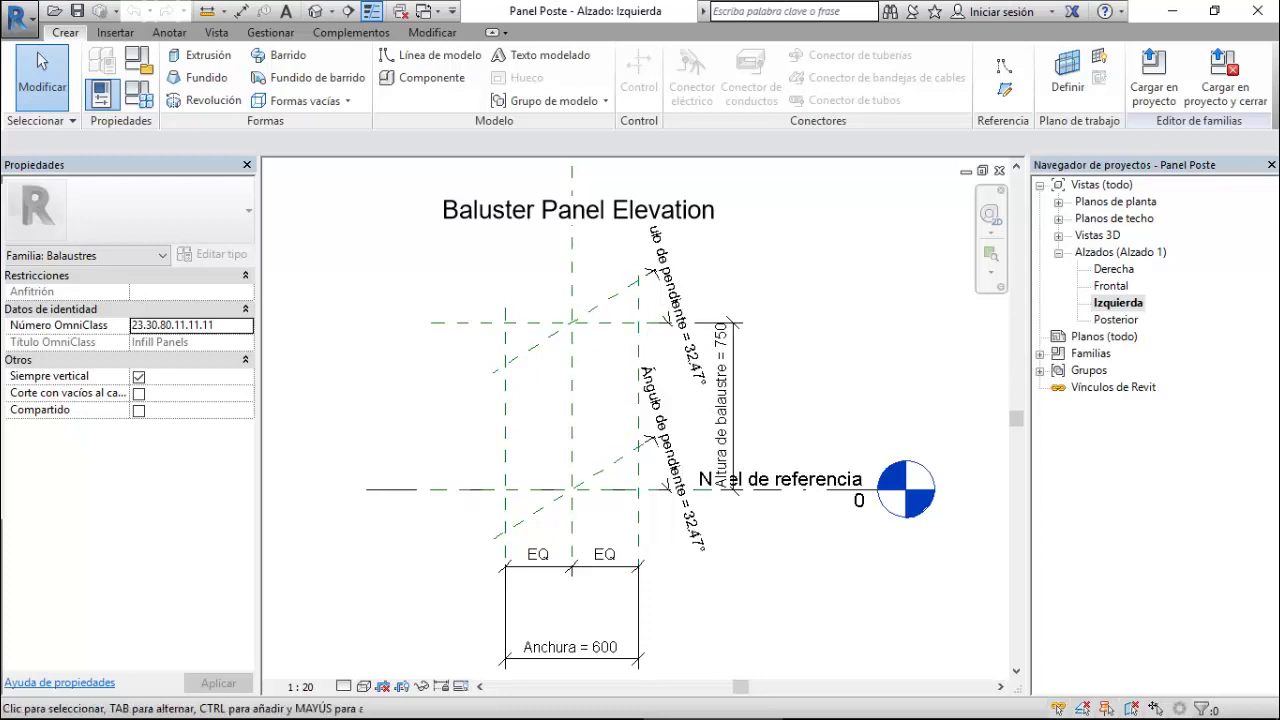
- Start a solid extrusion on the Centro (Izquierda/Derecha) work plane
left_click(200, 55)
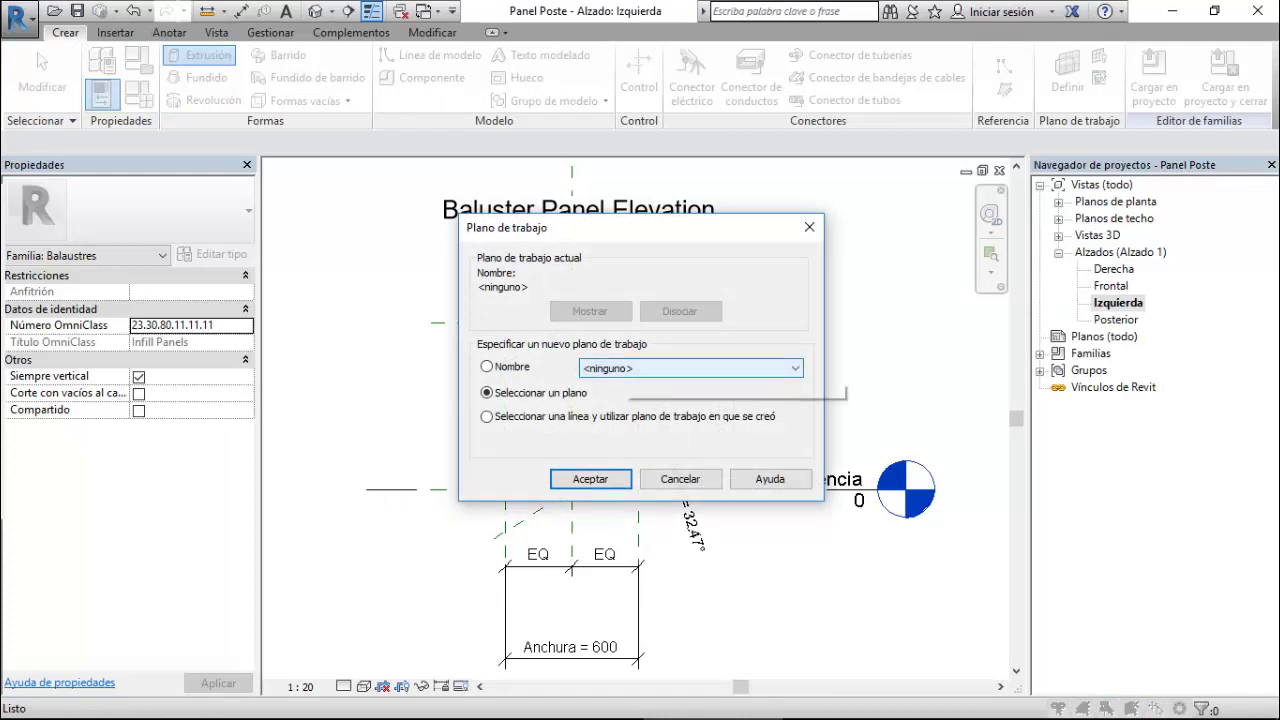
left_click(690, 368)
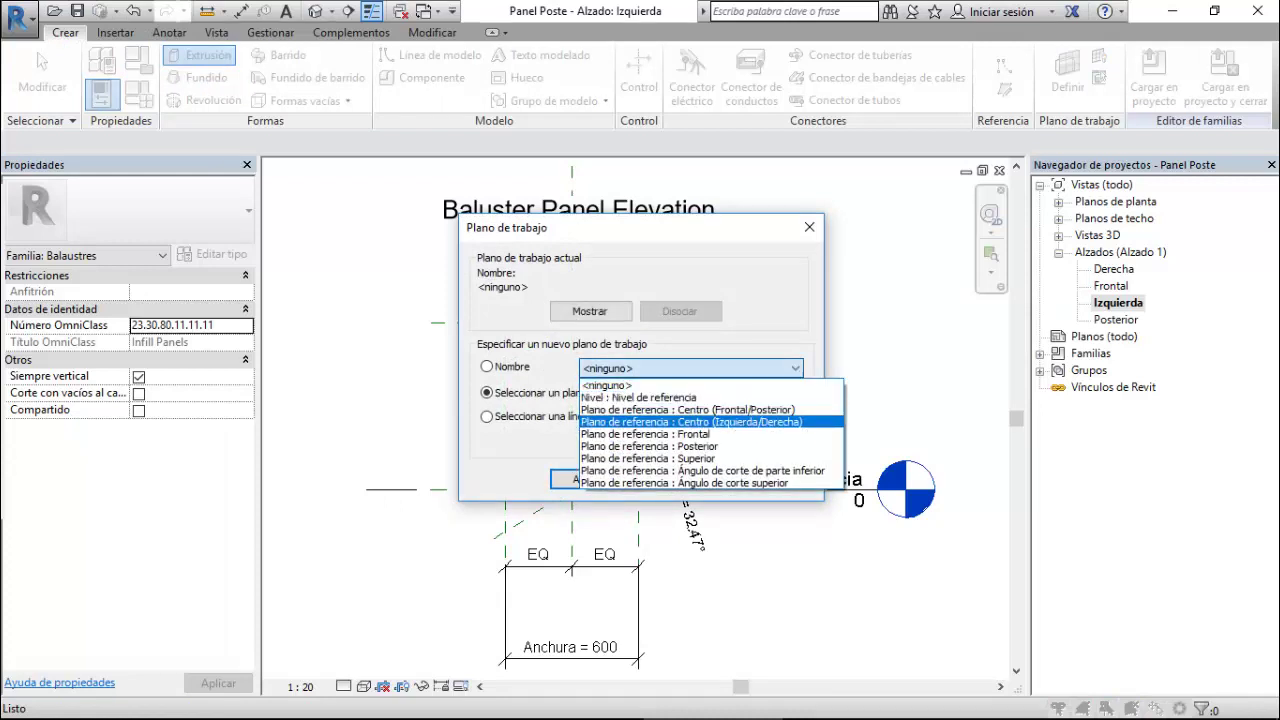
left_click(690, 421)
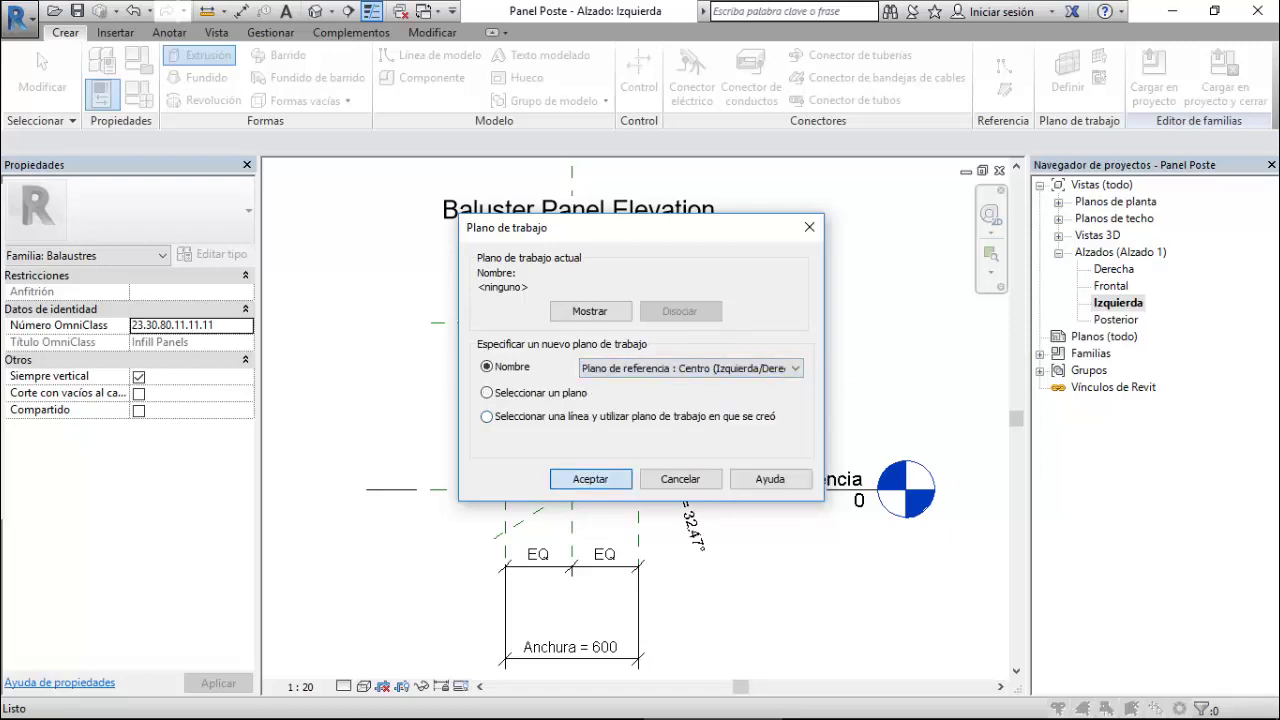
left_click(590, 479)
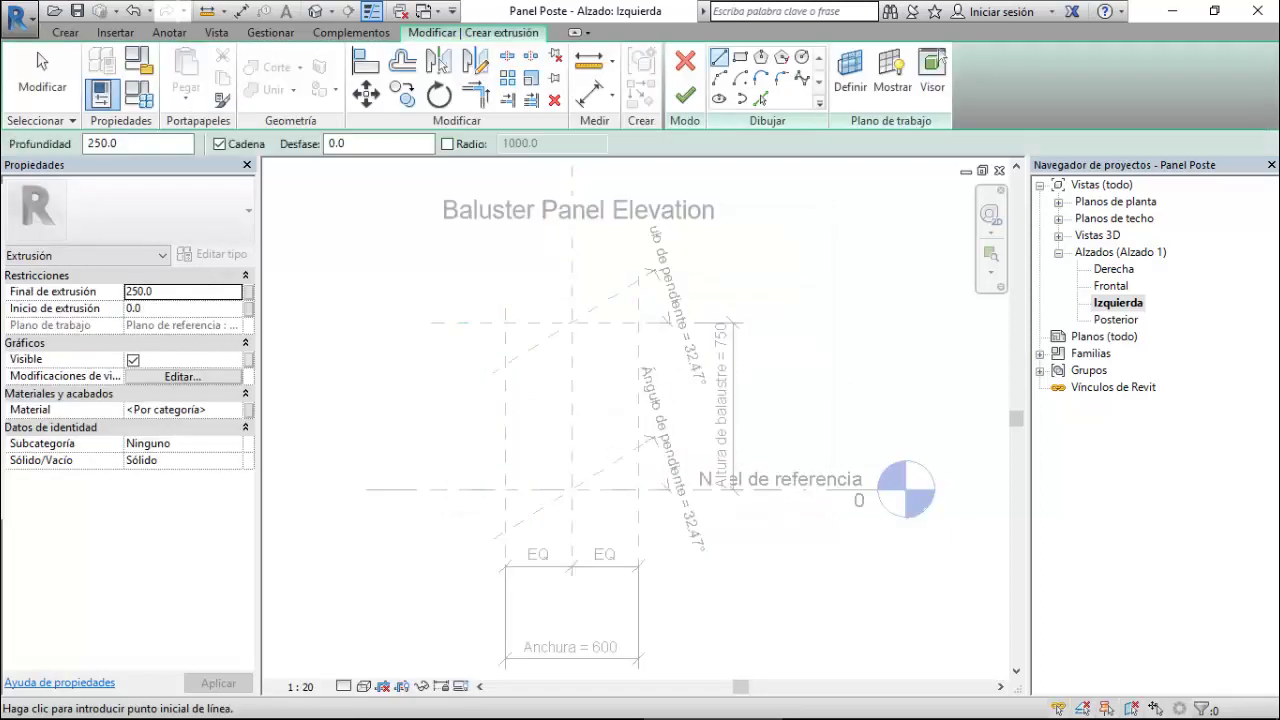
- Pick sketch lines on the four reference planes, locking the upper sloped line
left_click(760, 95)
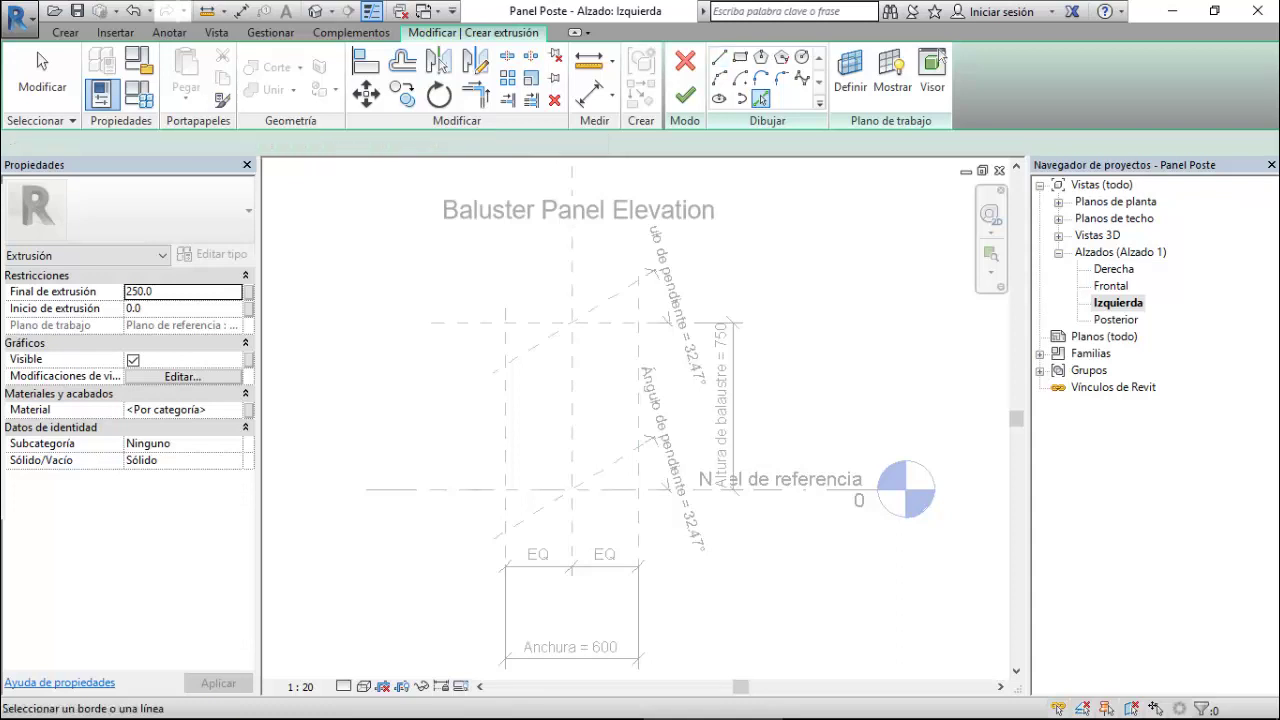
left_click(562, 366)
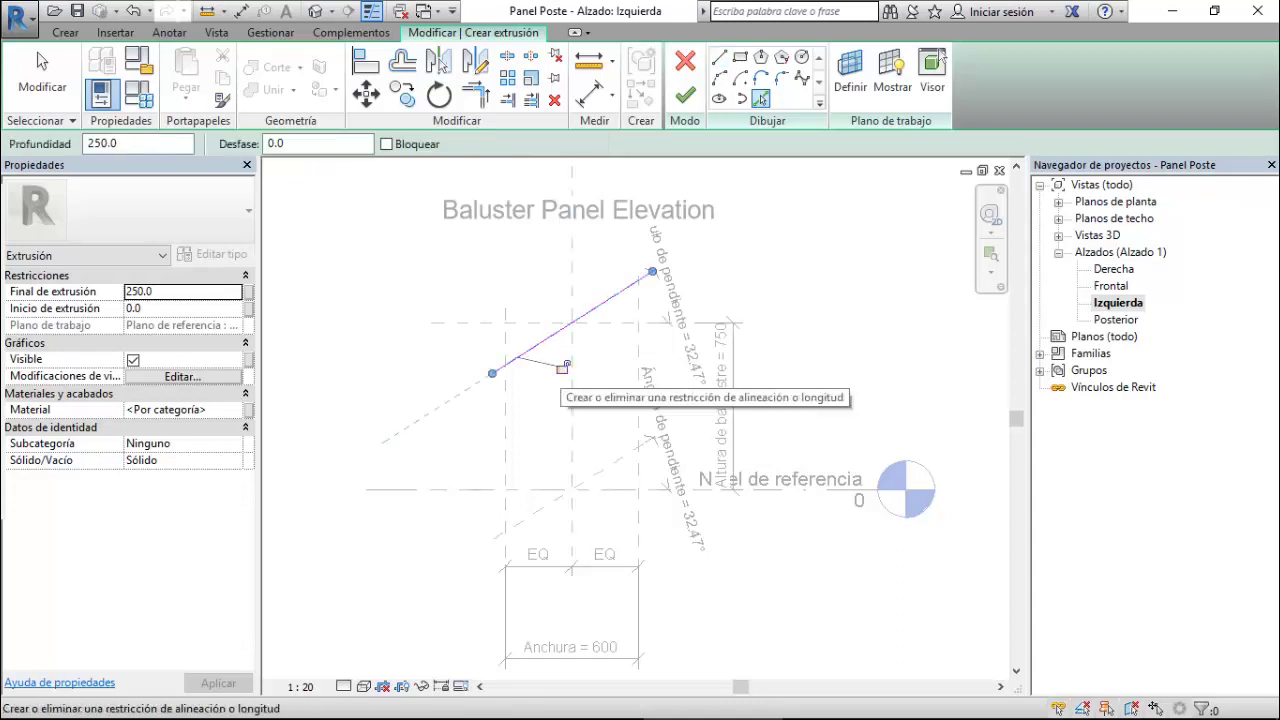
left_click(562, 367)
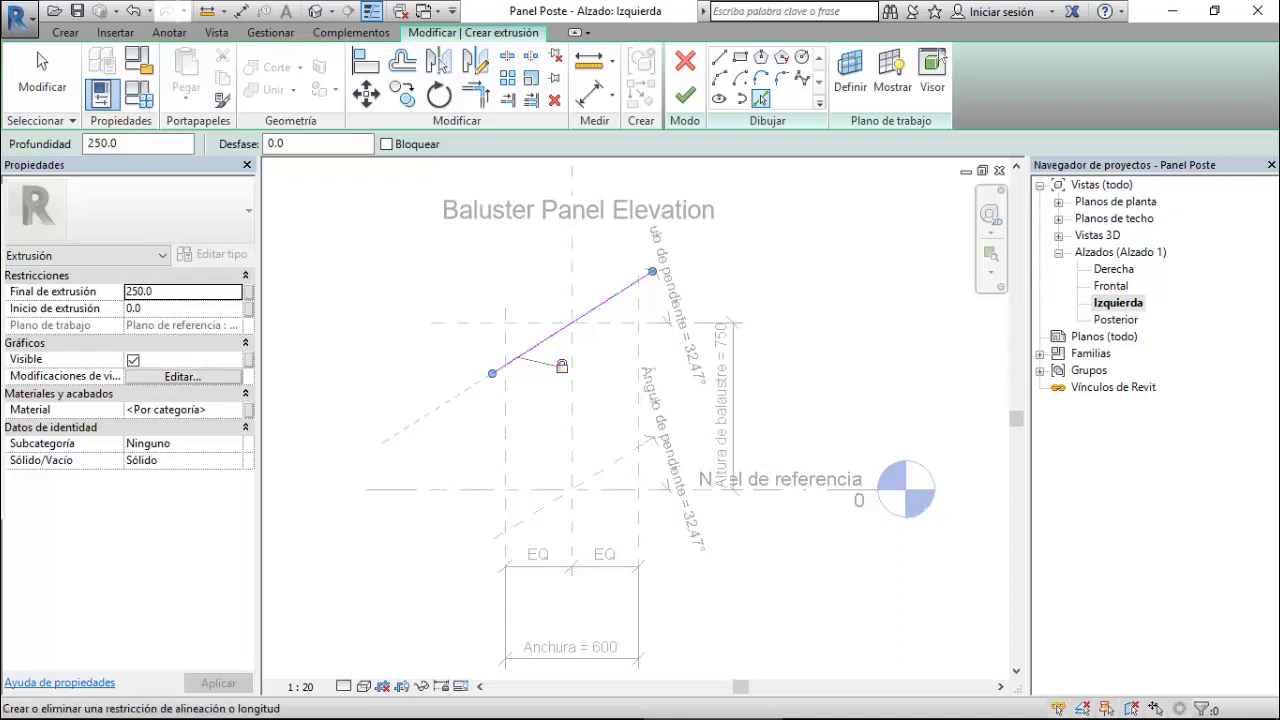
left_click(562, 366)
left_click(505, 420)
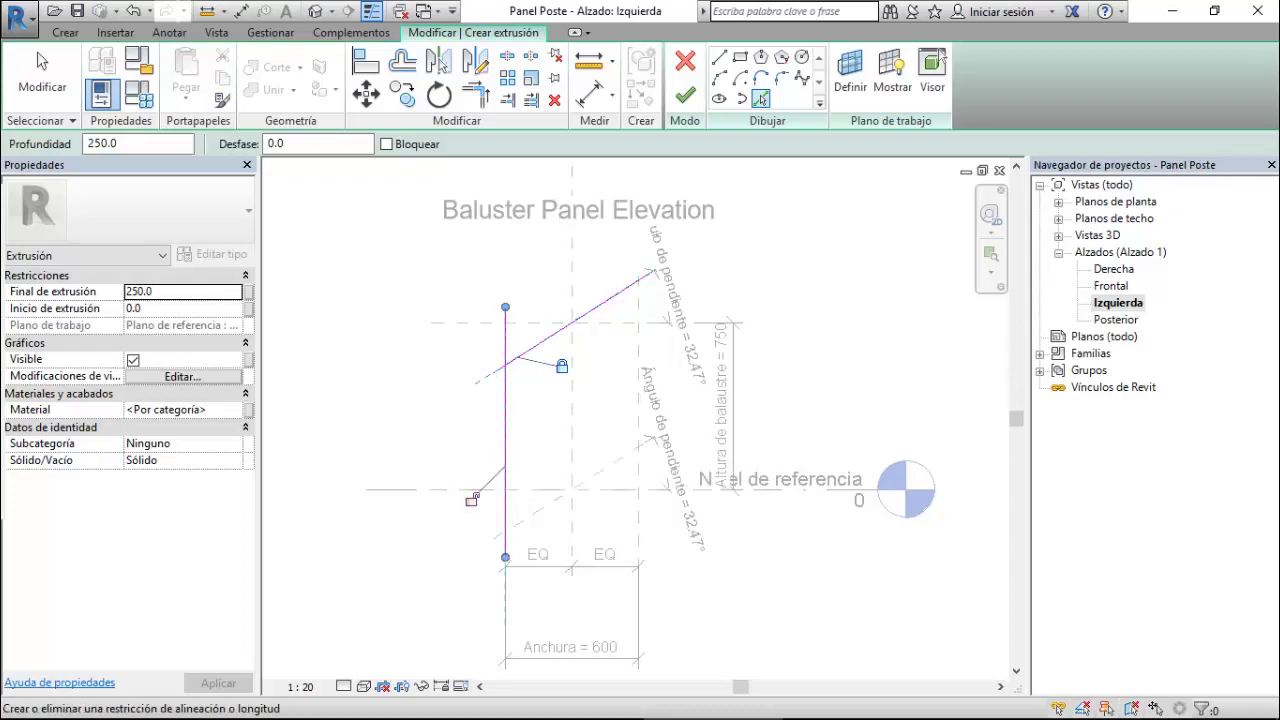
left_click(580, 486)
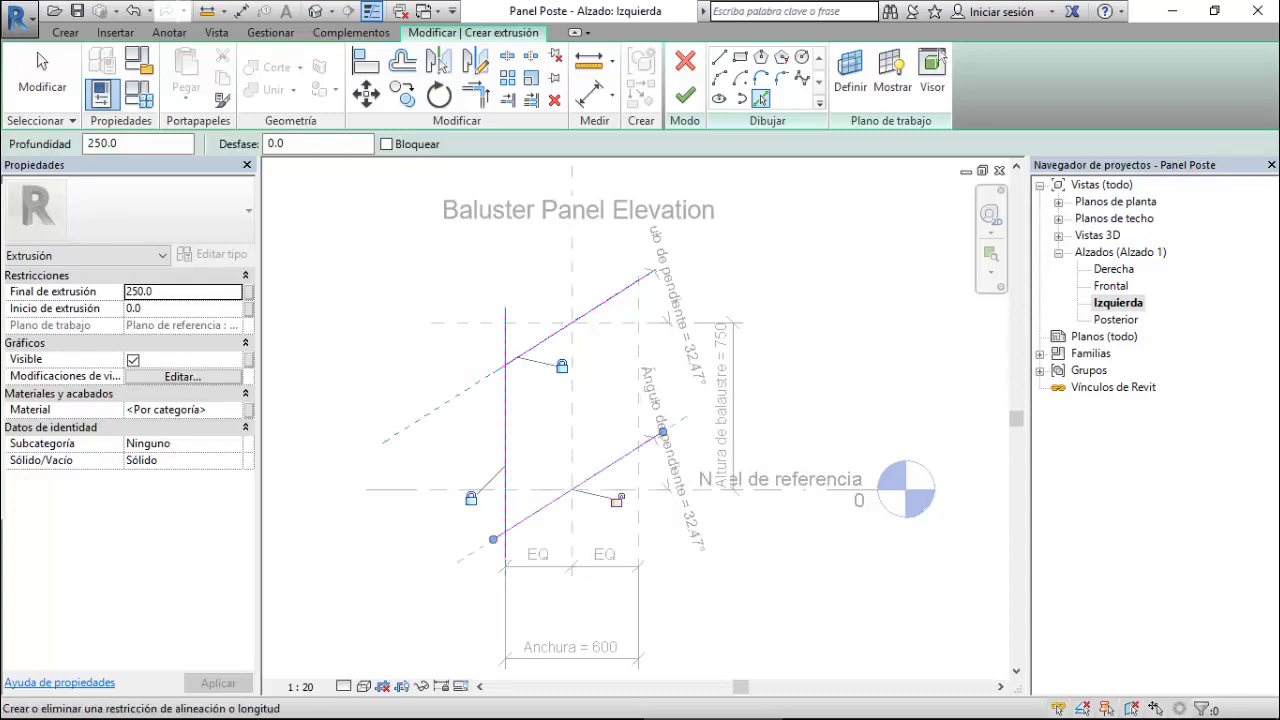
left_click(638, 470)
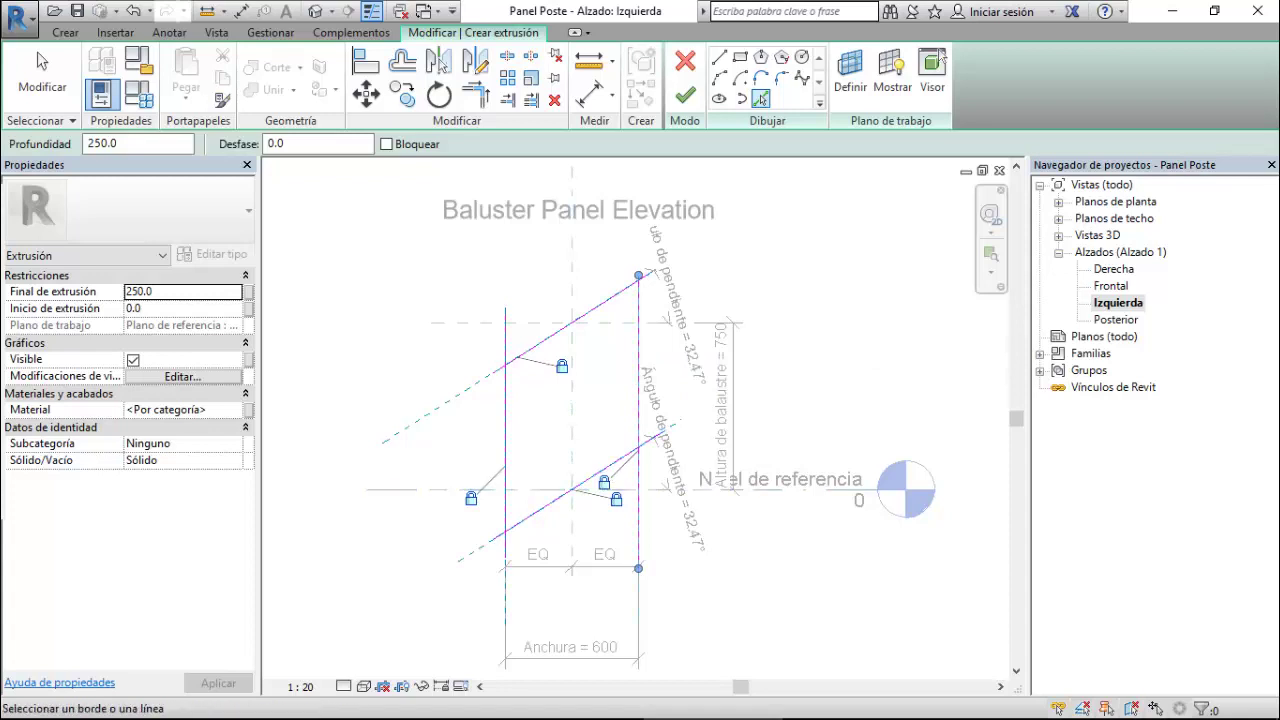
- Trim the four lines at their corners into a closed parallelogram
left_click(476, 93)
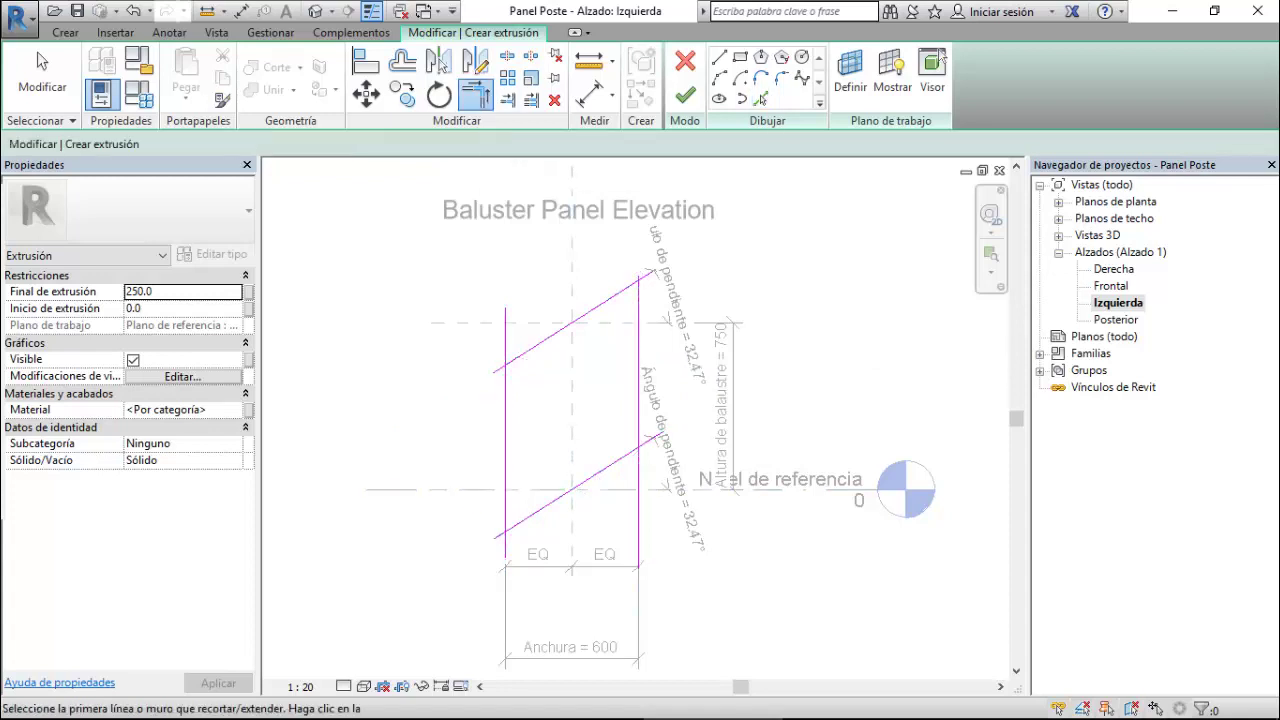
left_click(545, 338)
left_click(505, 440)
left_click(545, 340)
left_click(638, 380)
left_click(560, 496)
left_click(638, 400)
left_click(505, 450)
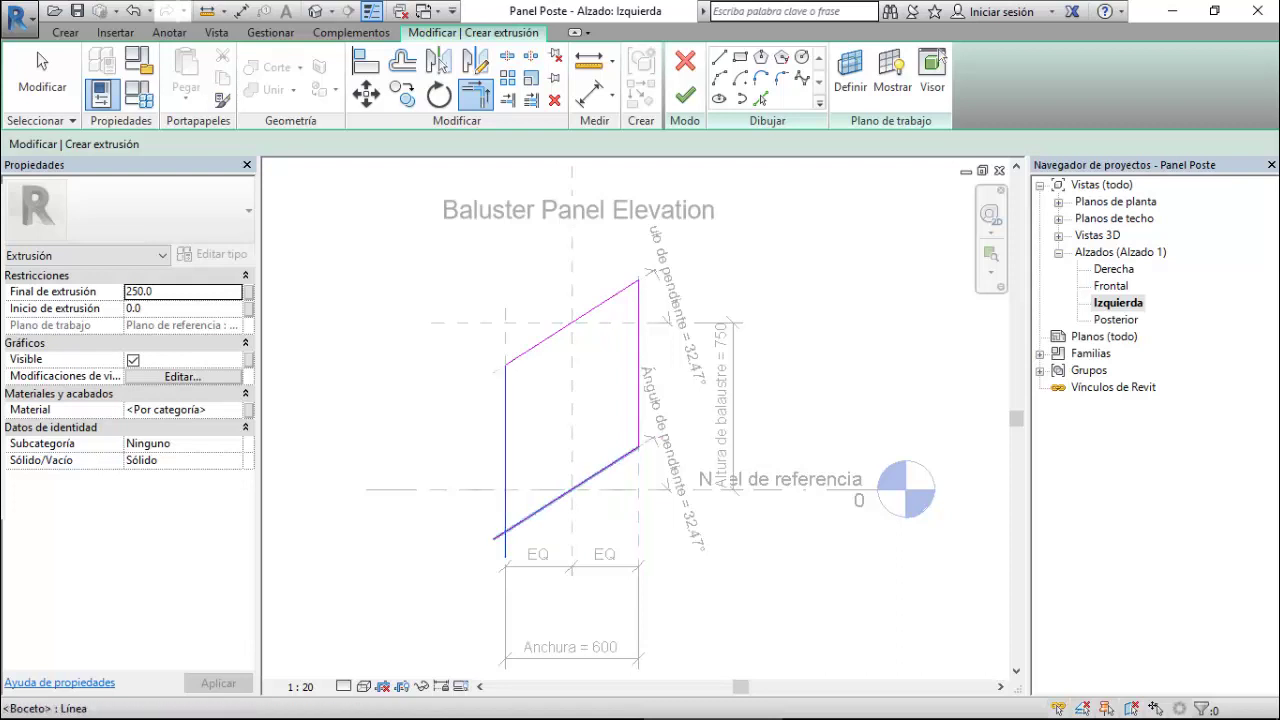
left_click(560, 497)
- Set up the Offset tool (OF) with a numeric distance of 50
key("Escape")
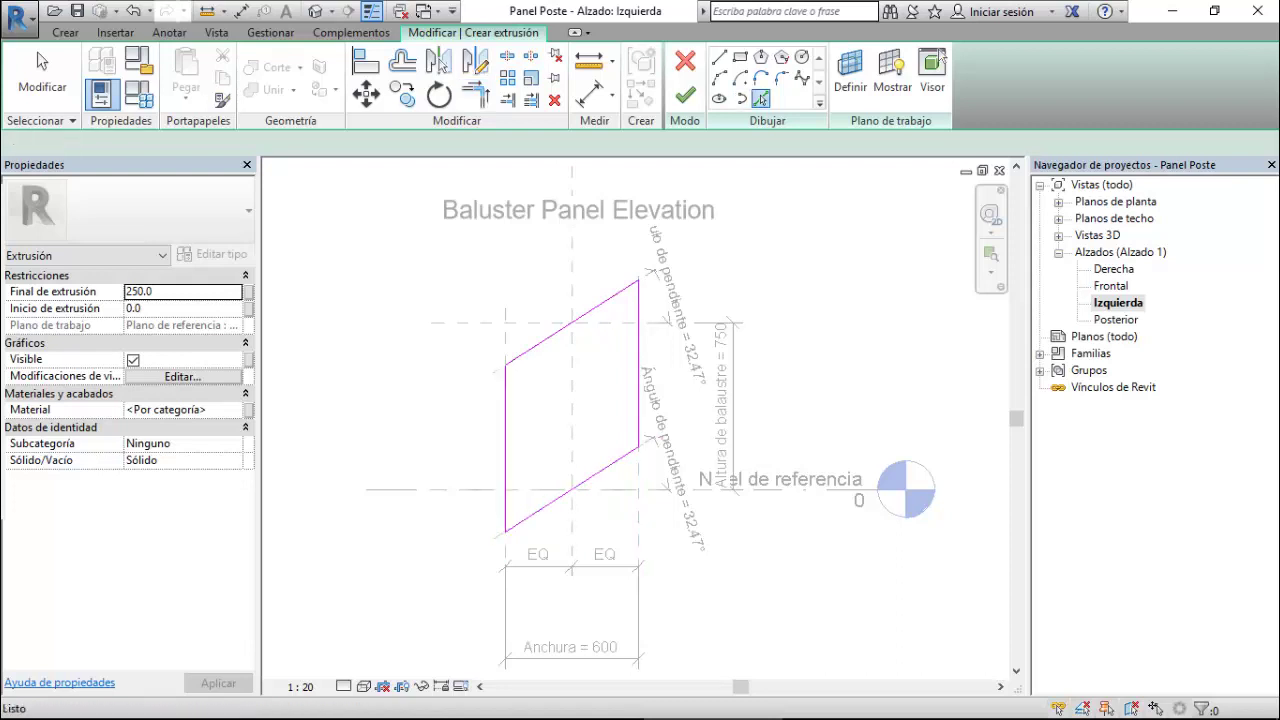
key("Escape")
key("o")
key("f")
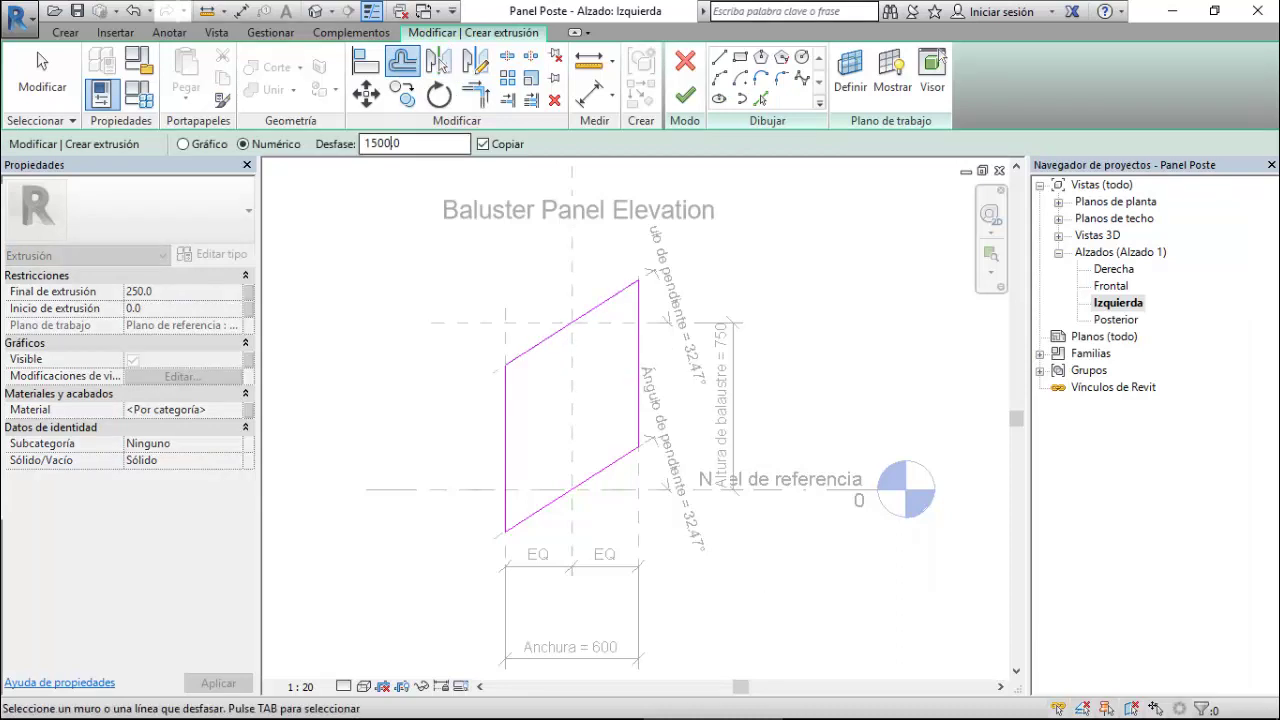
double_click(377, 143)
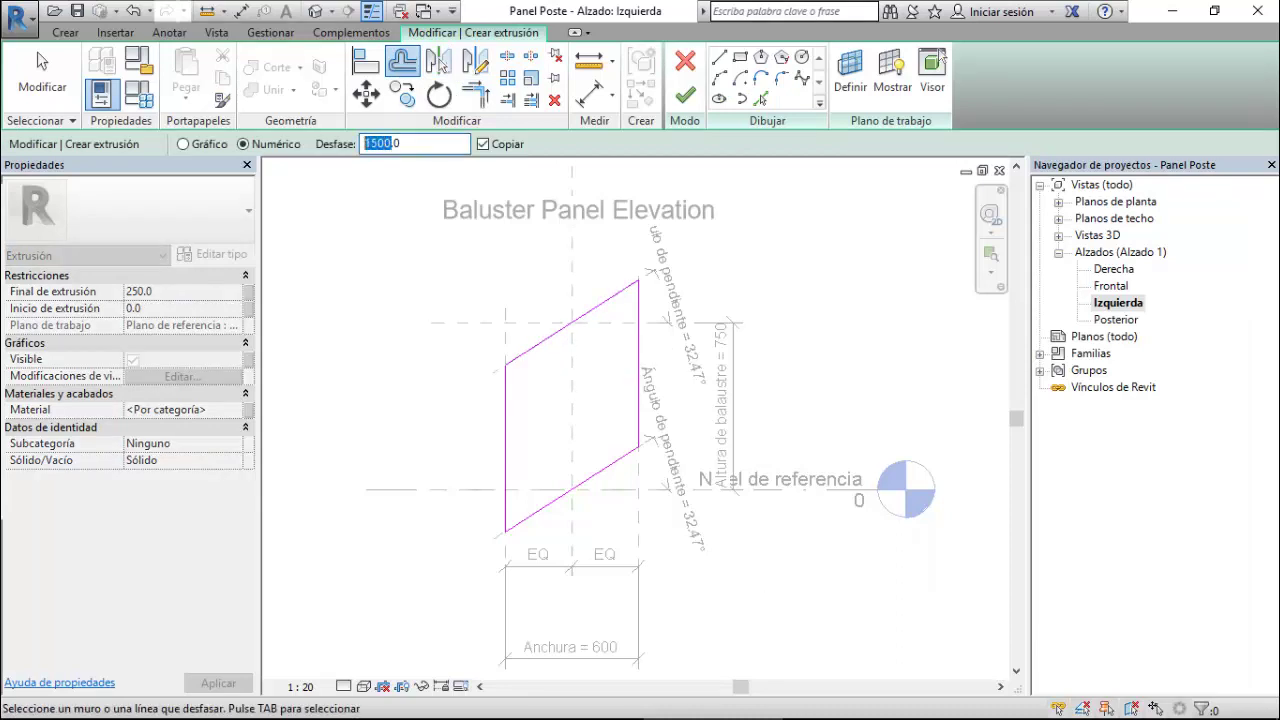
key("BackSpace")
type("25")
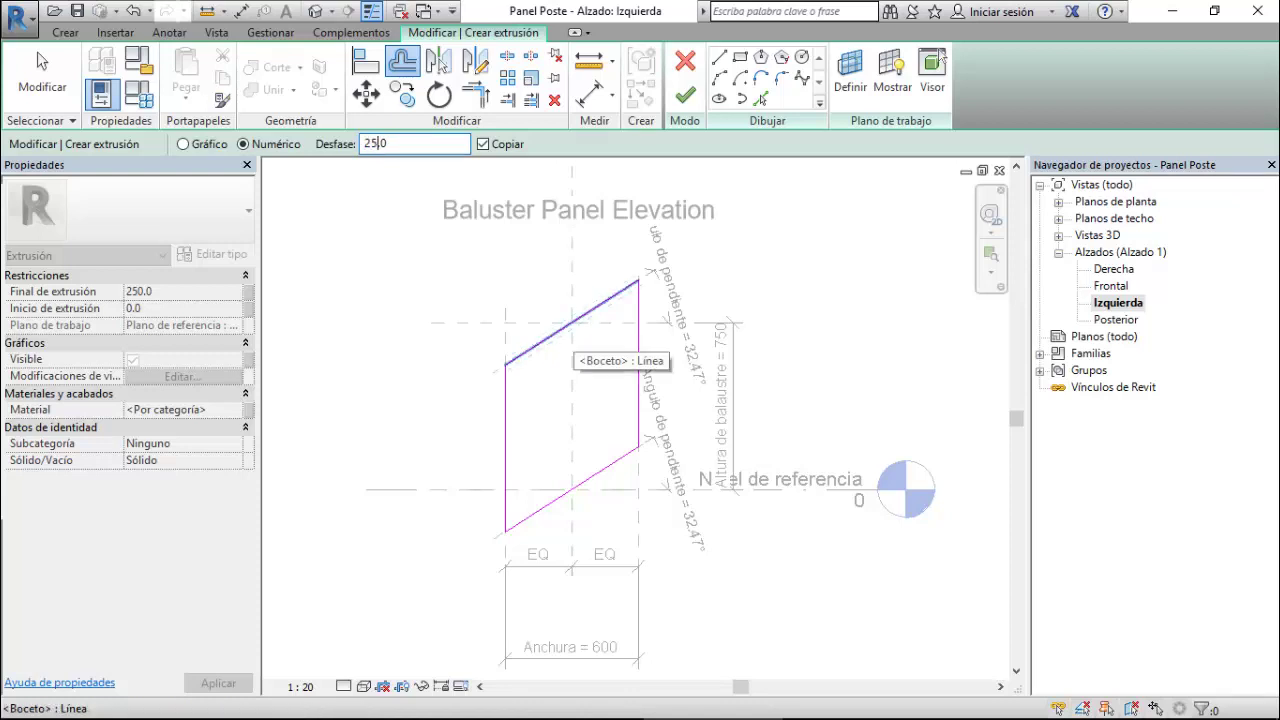
key("BackSpace")
key("BackSpace")
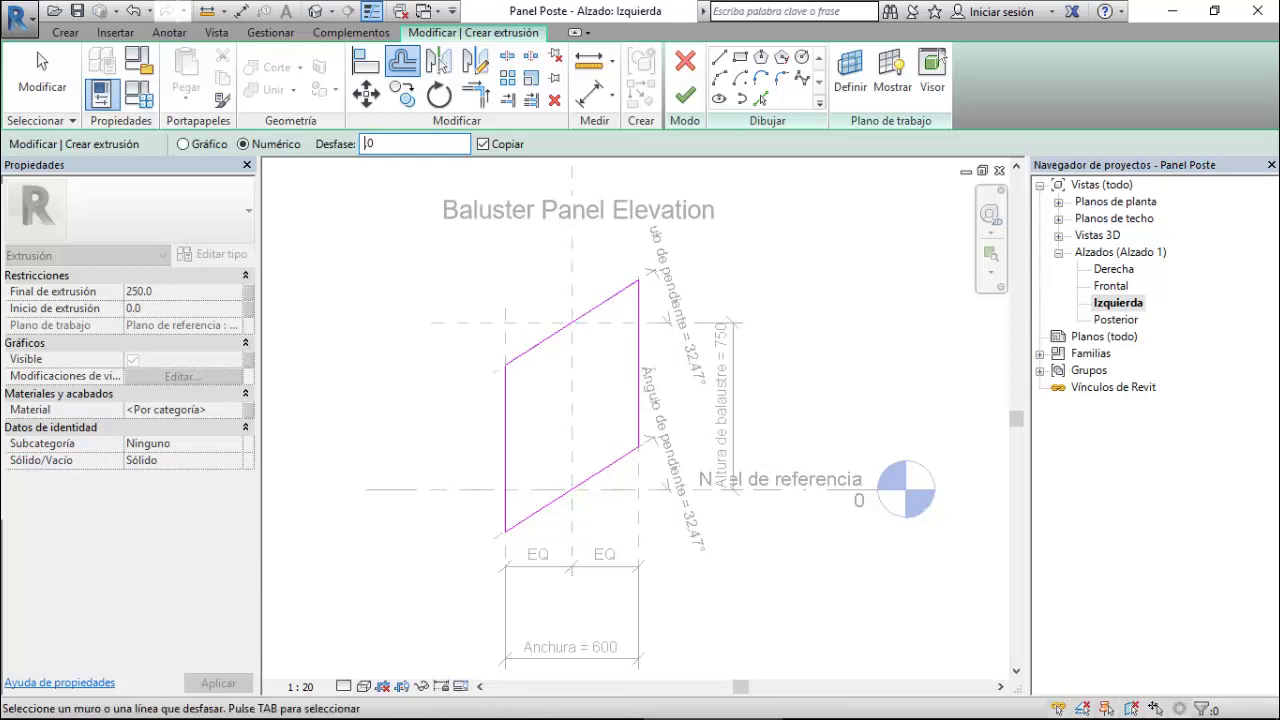
type("50")
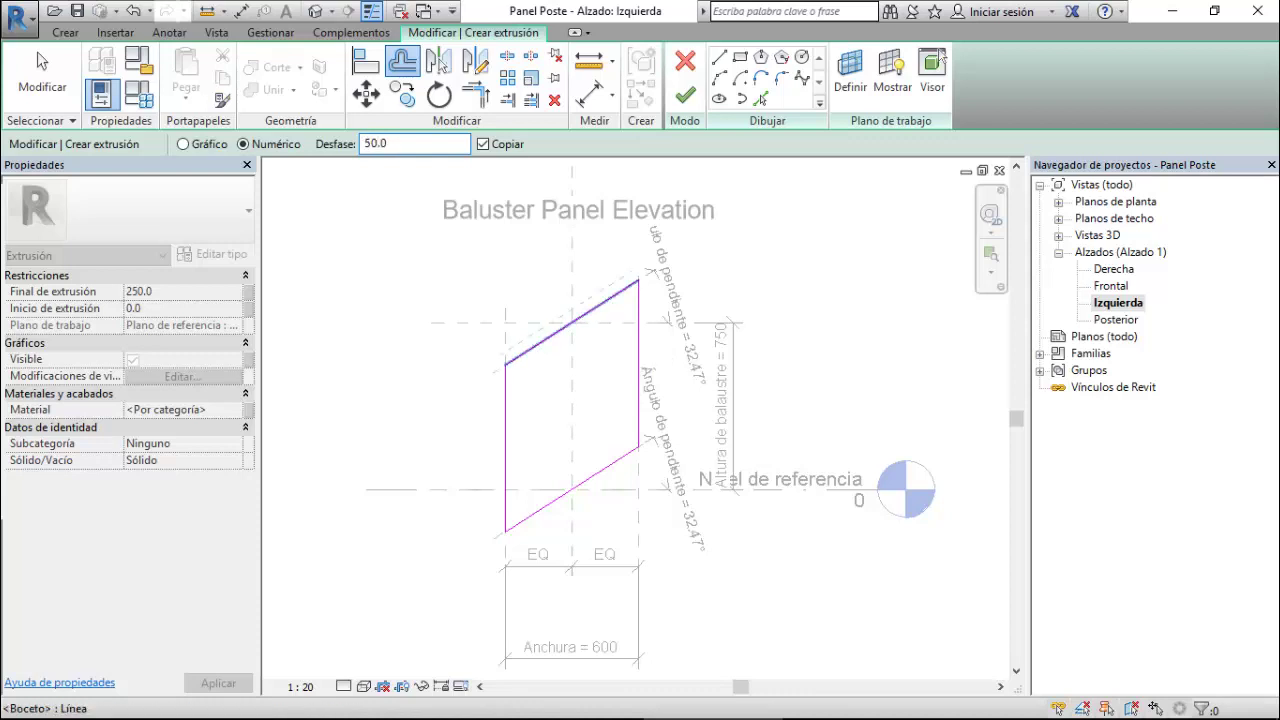
- Copy all four outline edges 50 inward and trim the inner lines into closed corners
scroll(566, 324, "up", 4)
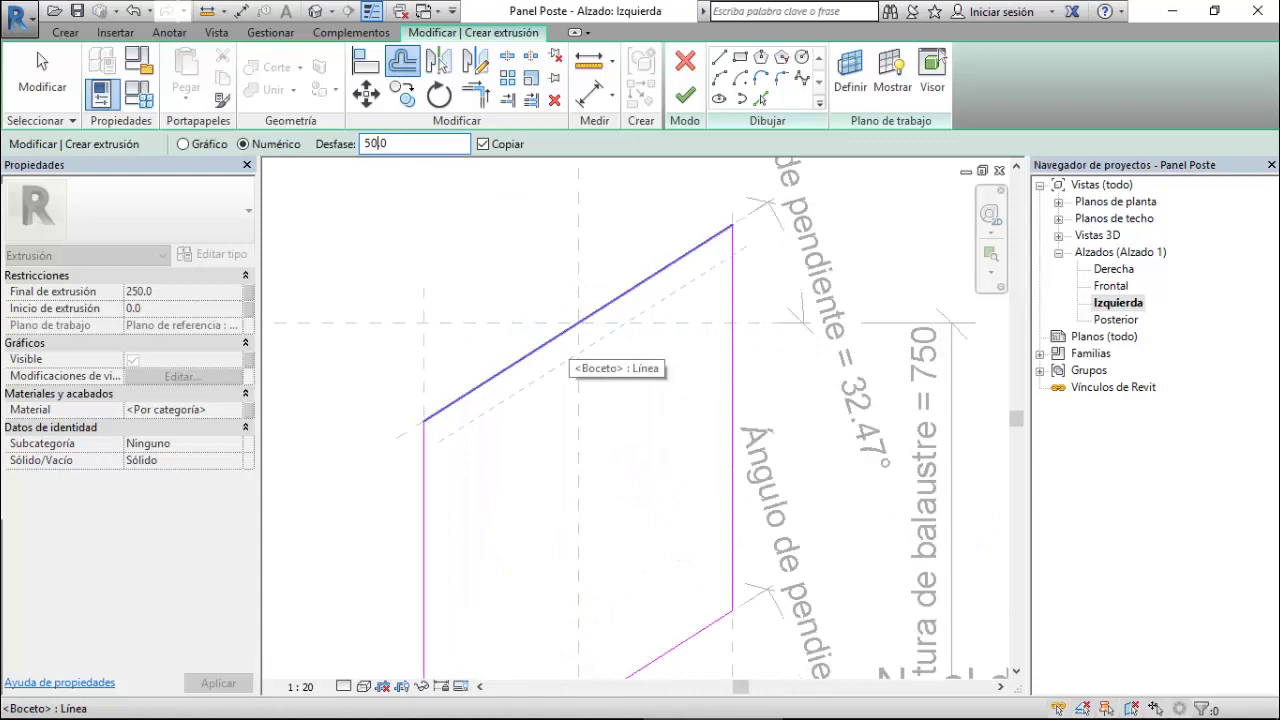
left_click(570, 345)
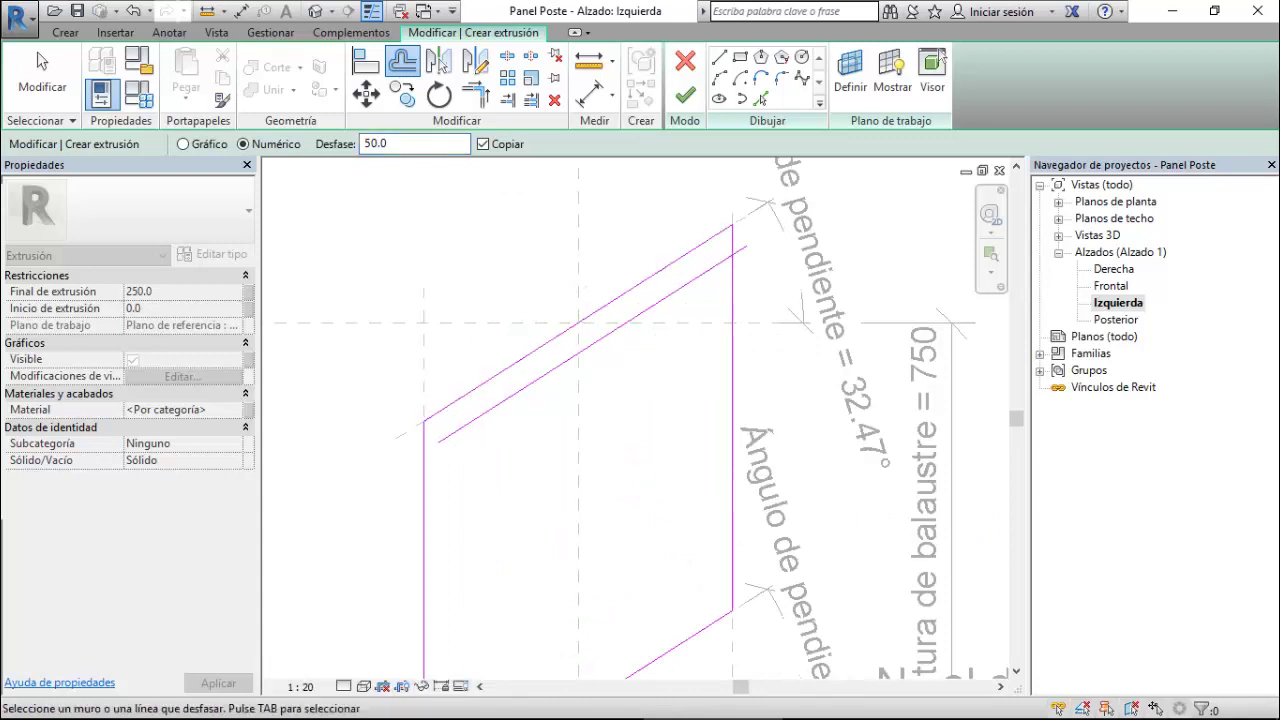
left_click(425, 550)
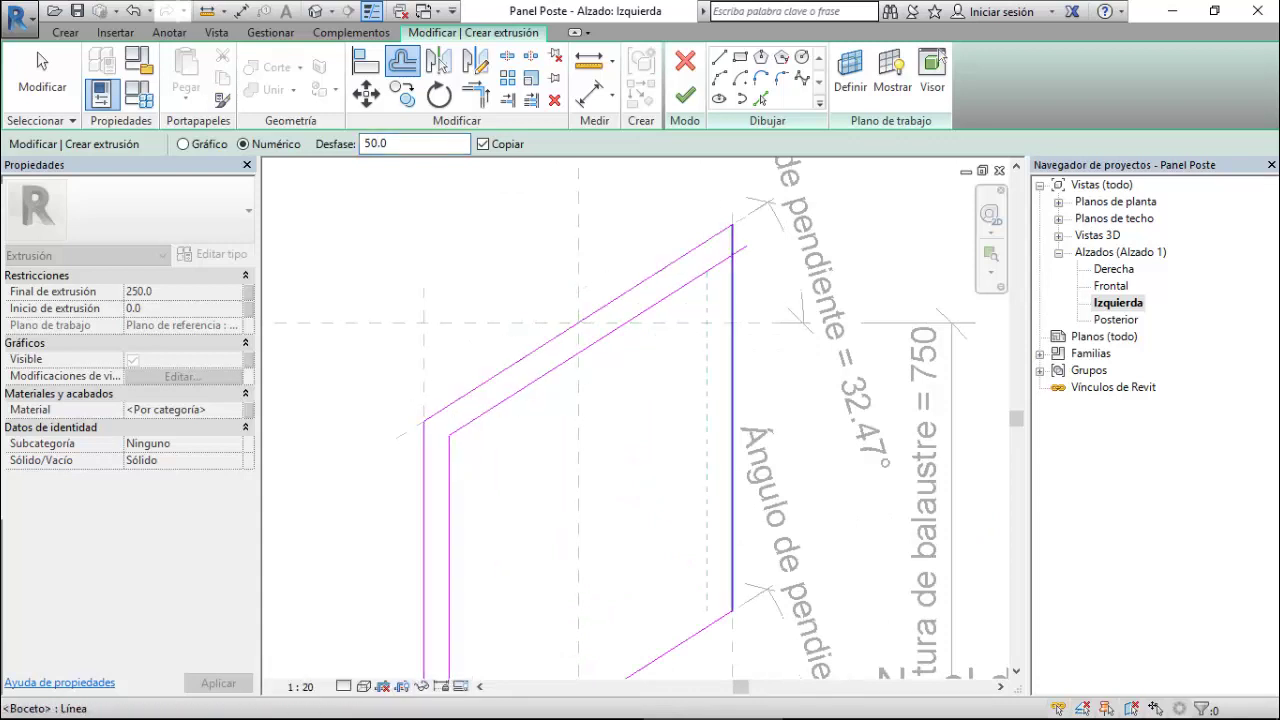
left_click(732, 450)
scroll(584, 272, "down", 2)
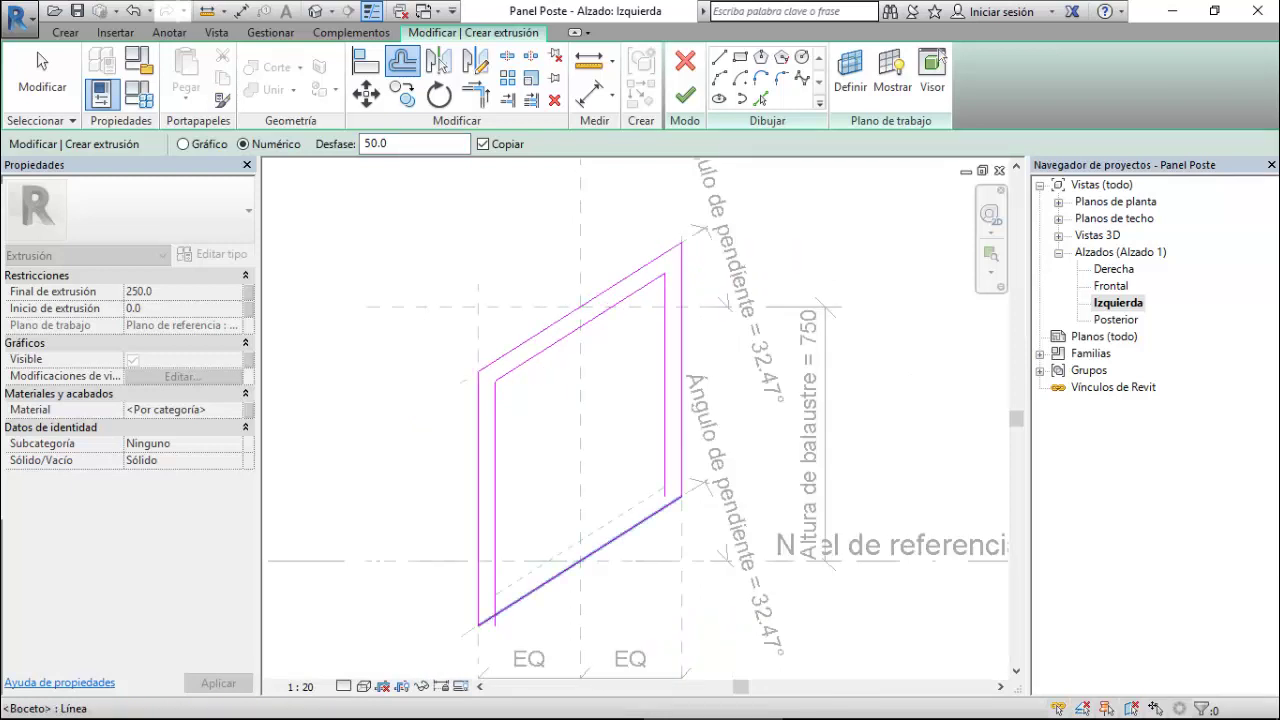
left_click(580, 553)
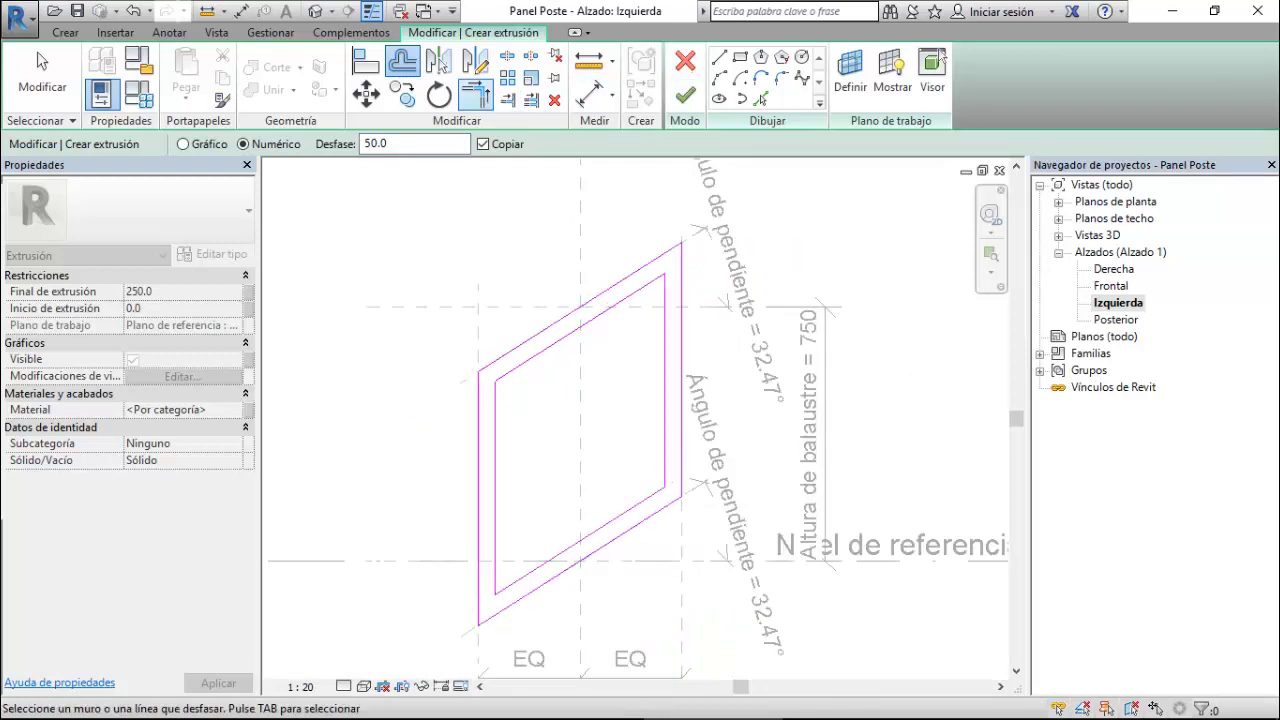
key("Escape")
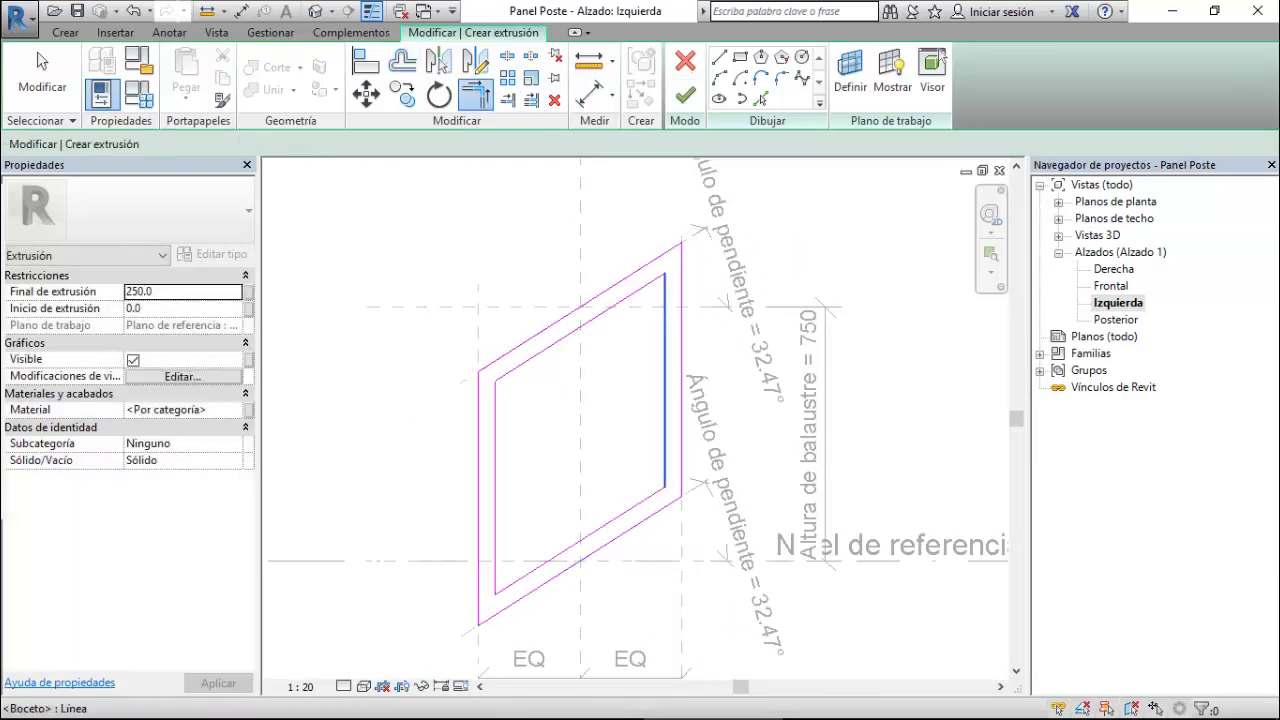
left_click(664, 400)
left_click(580, 326)
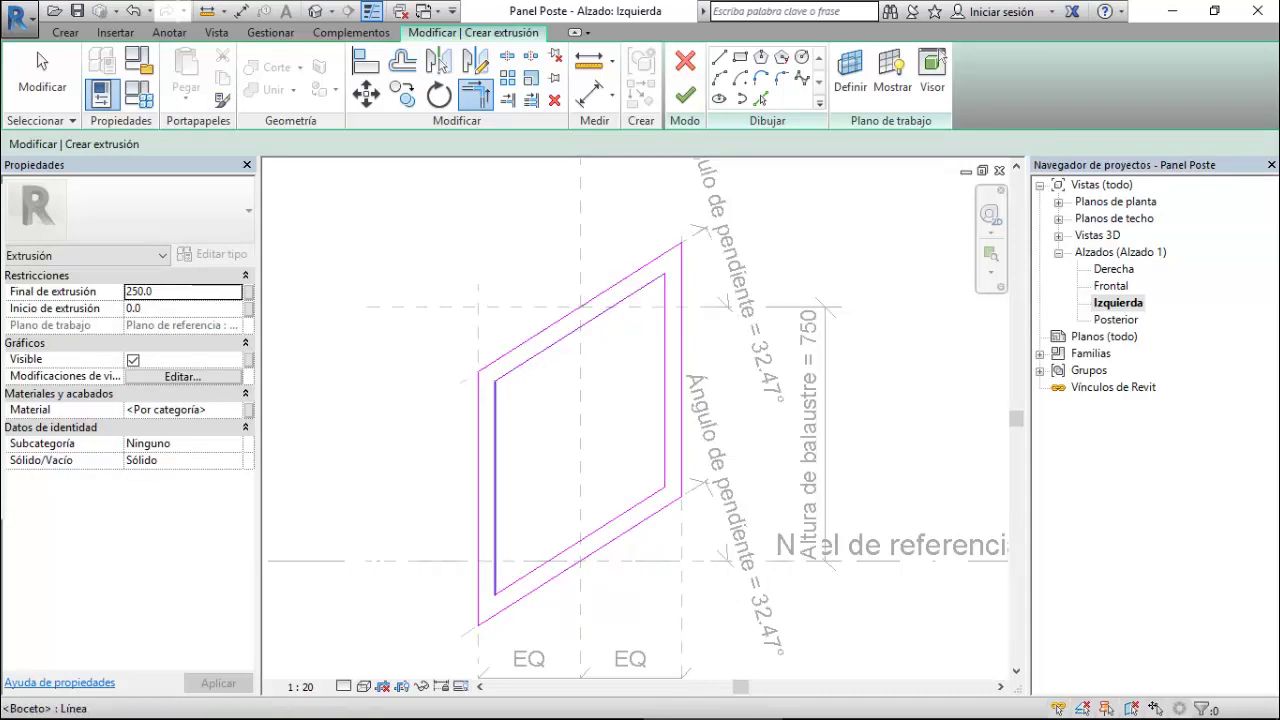
key("Escape")
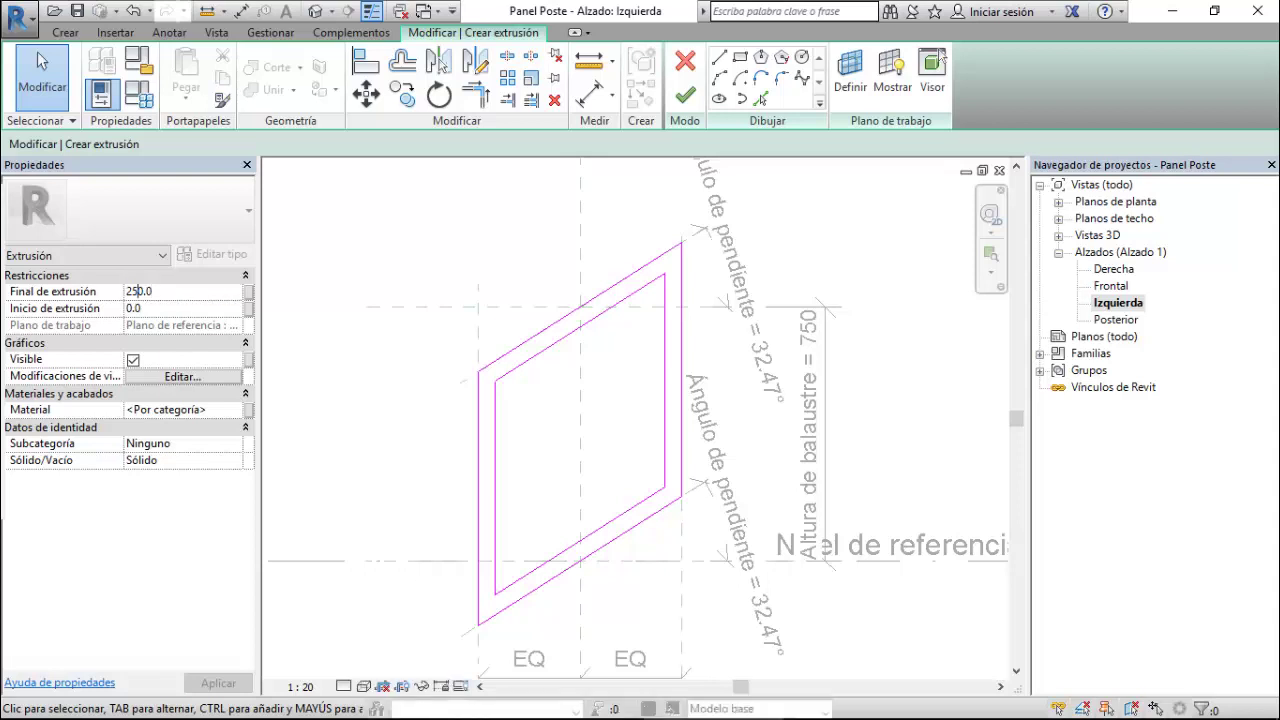
- Set the extrusion end to 20 and start to -20, then finish the sketch
left_click_drag(137, 291, 126, 291)
type("2")
key("Tab")
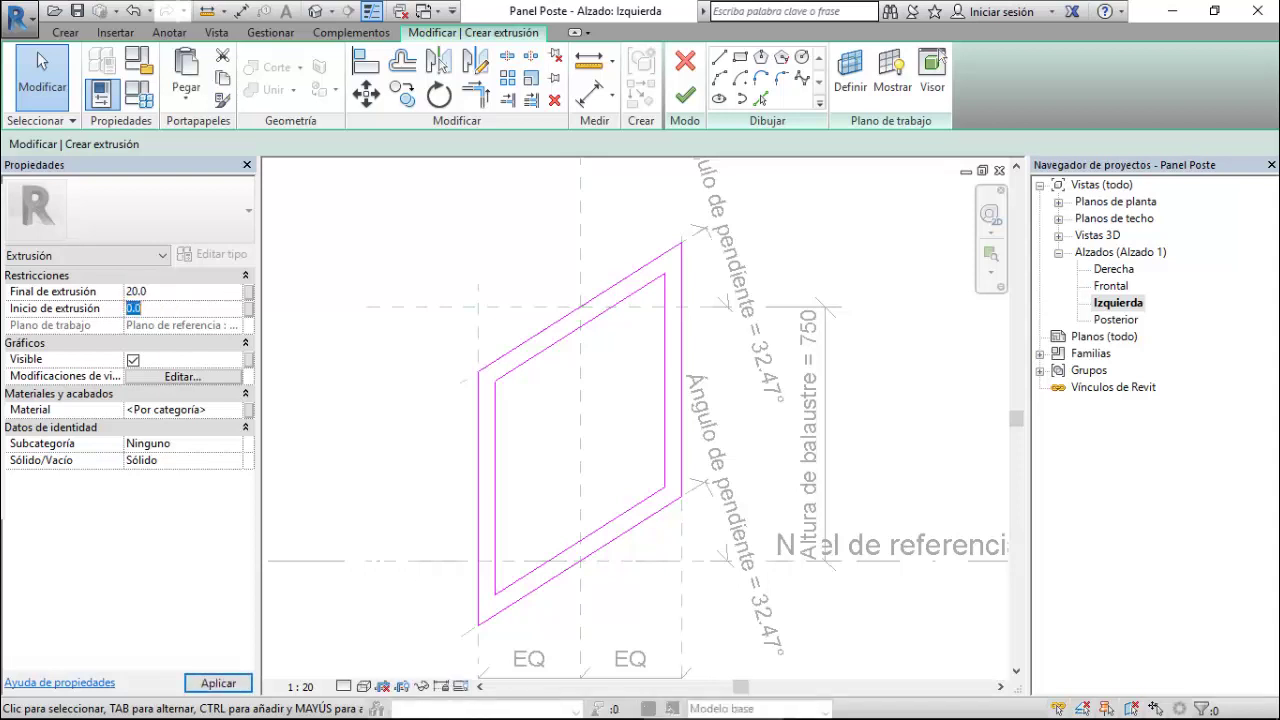
type("-20")
key("Return")
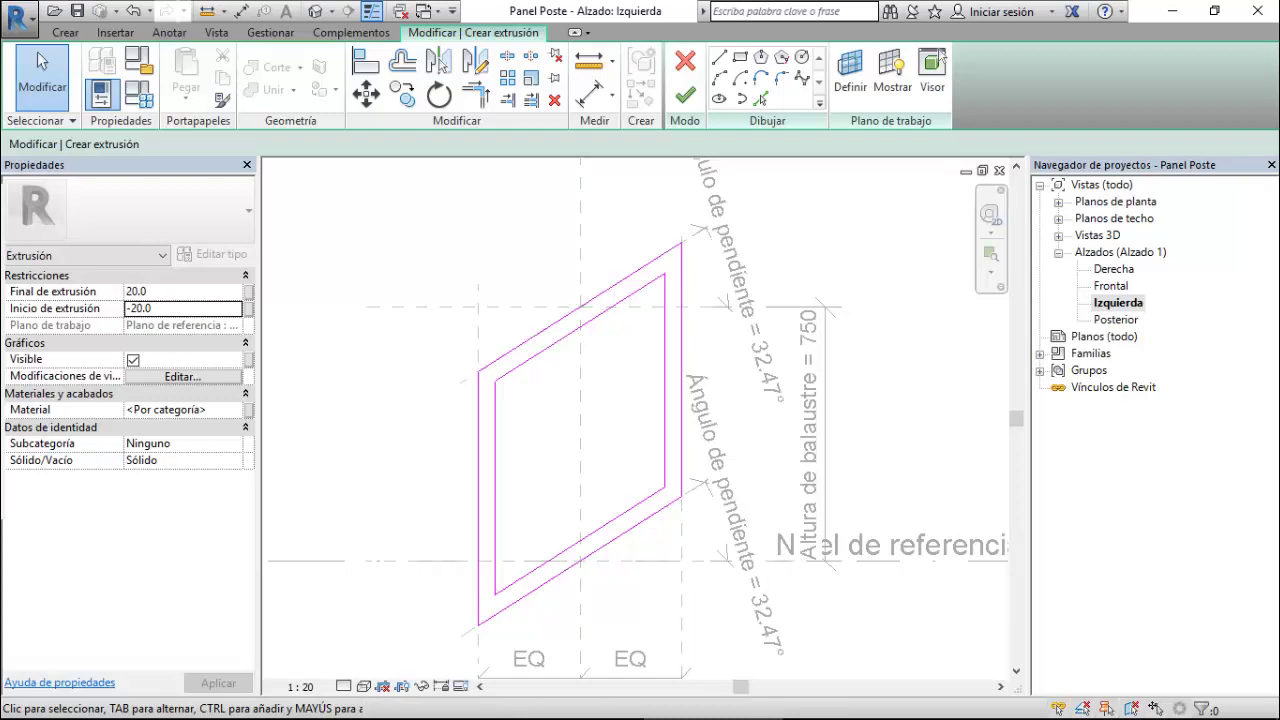
left_click(685, 95)
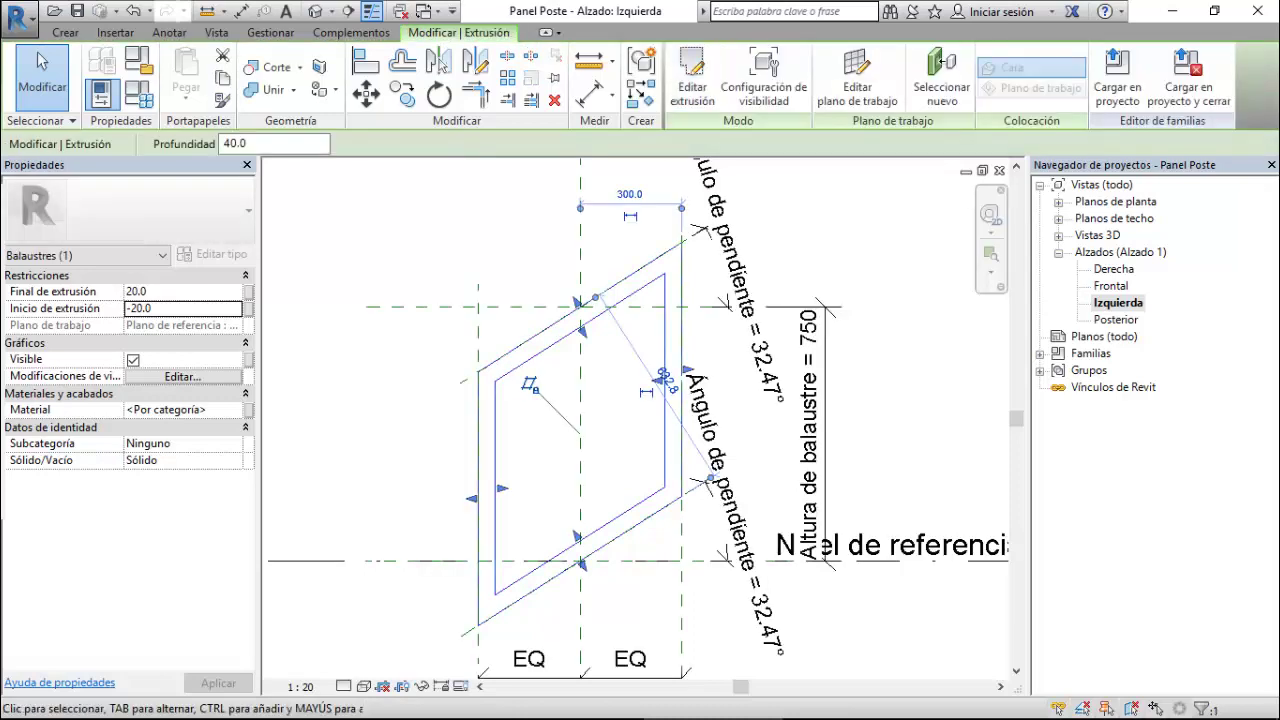
key("Escape")
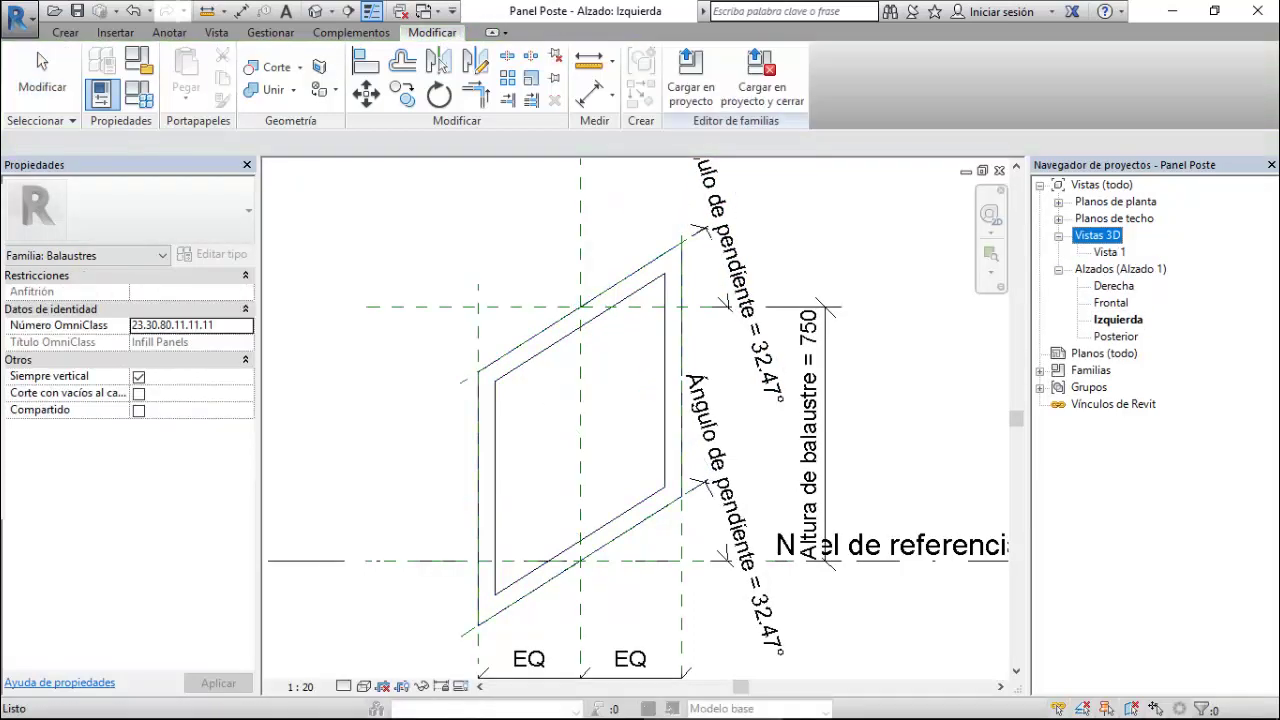
- Check the frame in the 3D view, then return to the left elevation
double_click(1109, 252)
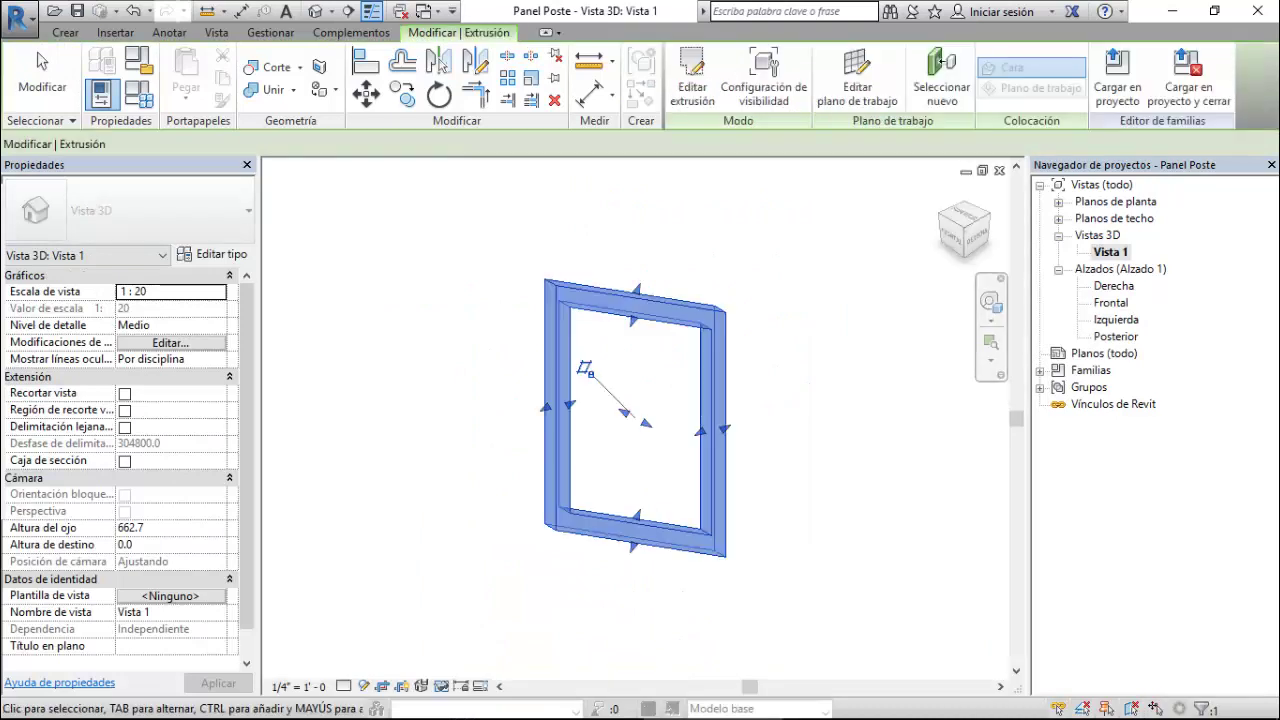
mouse_move(965, 230)
left_mouse_down()
mouse_move(940, 232)
mouse_move(975, 232)
left_mouse_up()
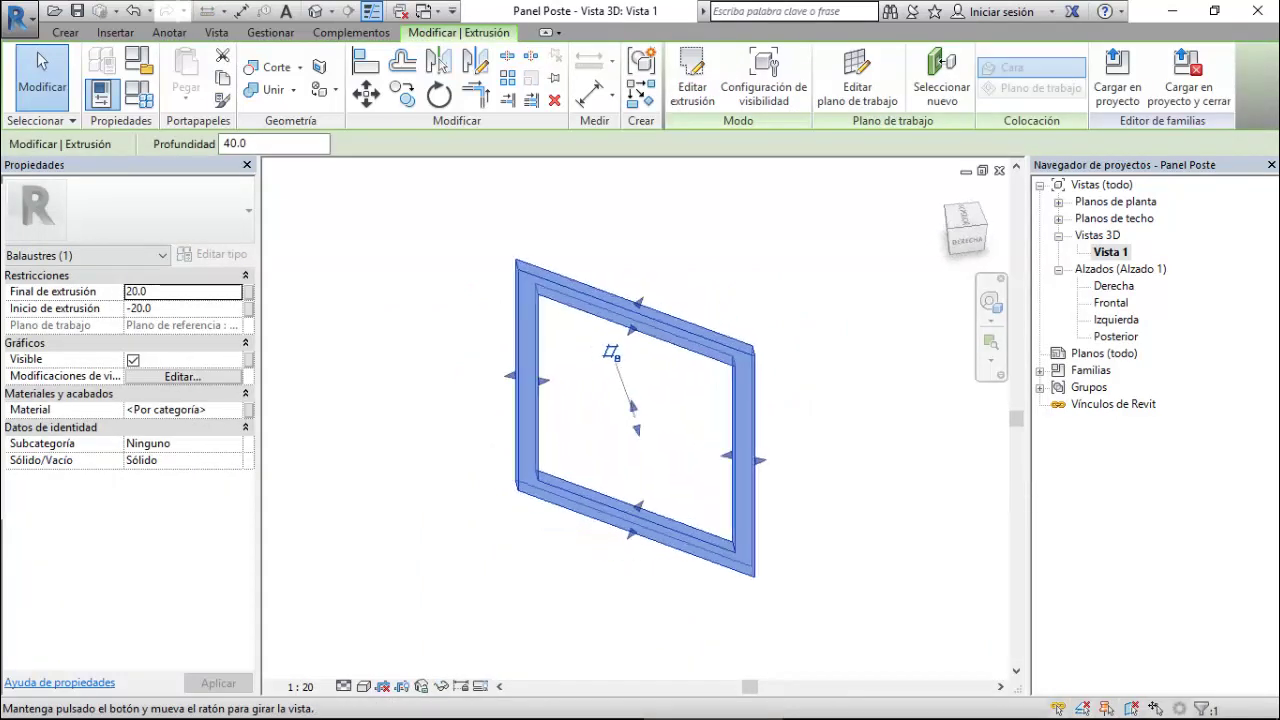
key("Escape")
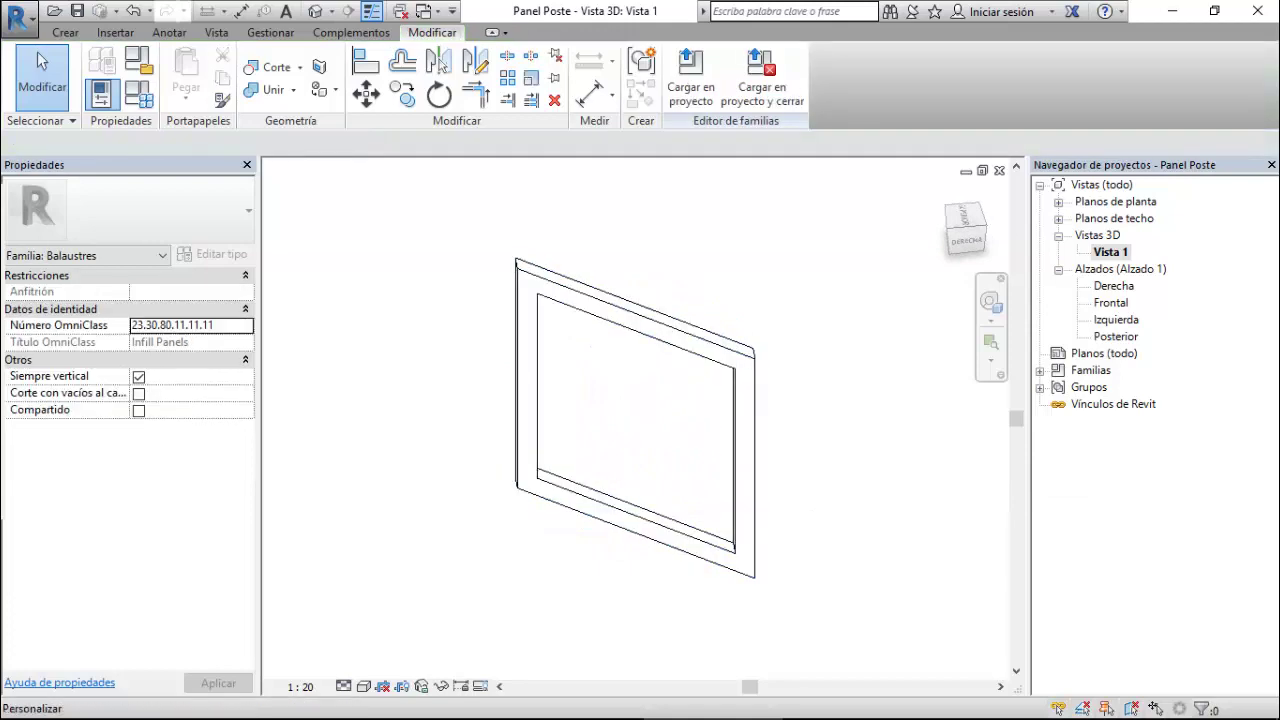
double_click(1116, 319)
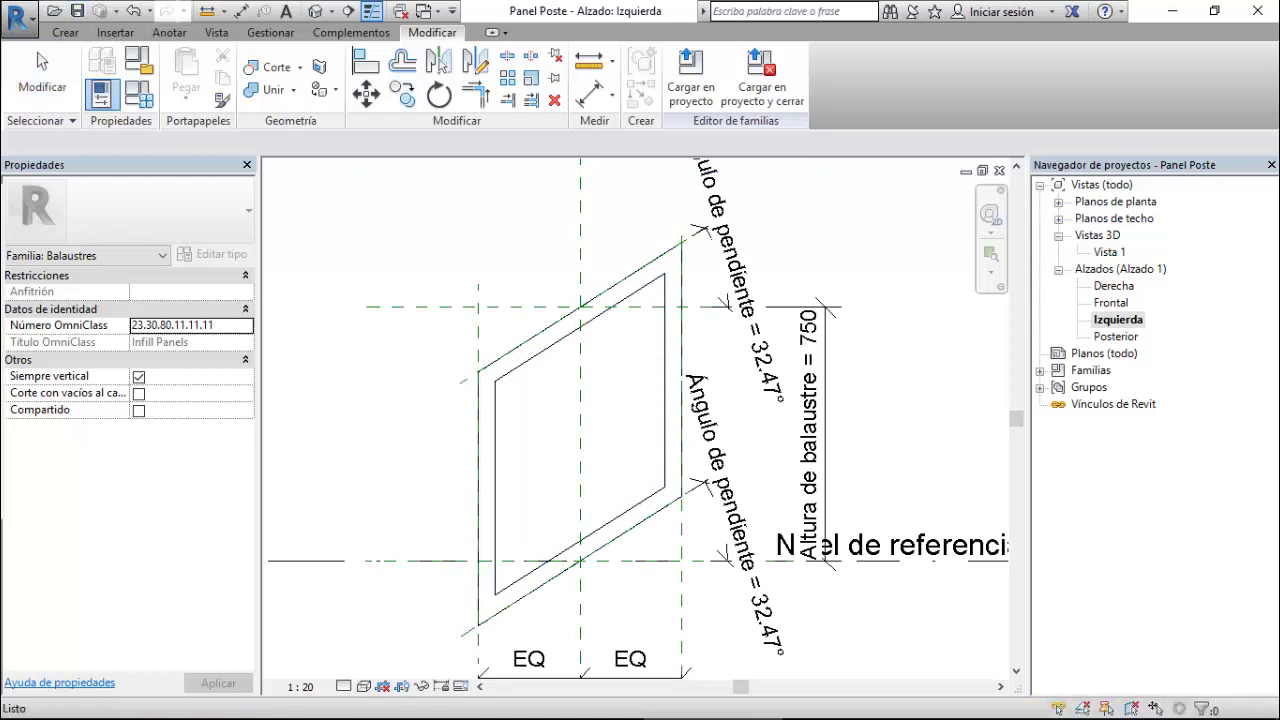
left_click(690, 78)
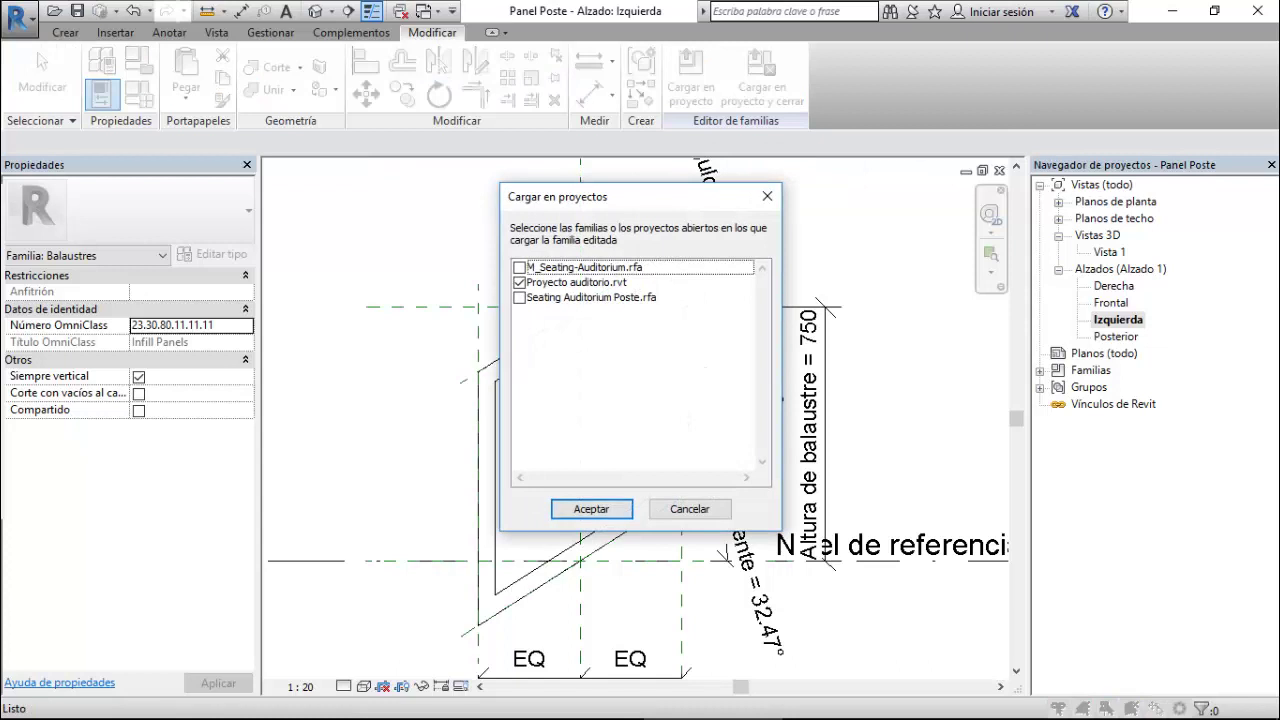
left_click(591, 509)
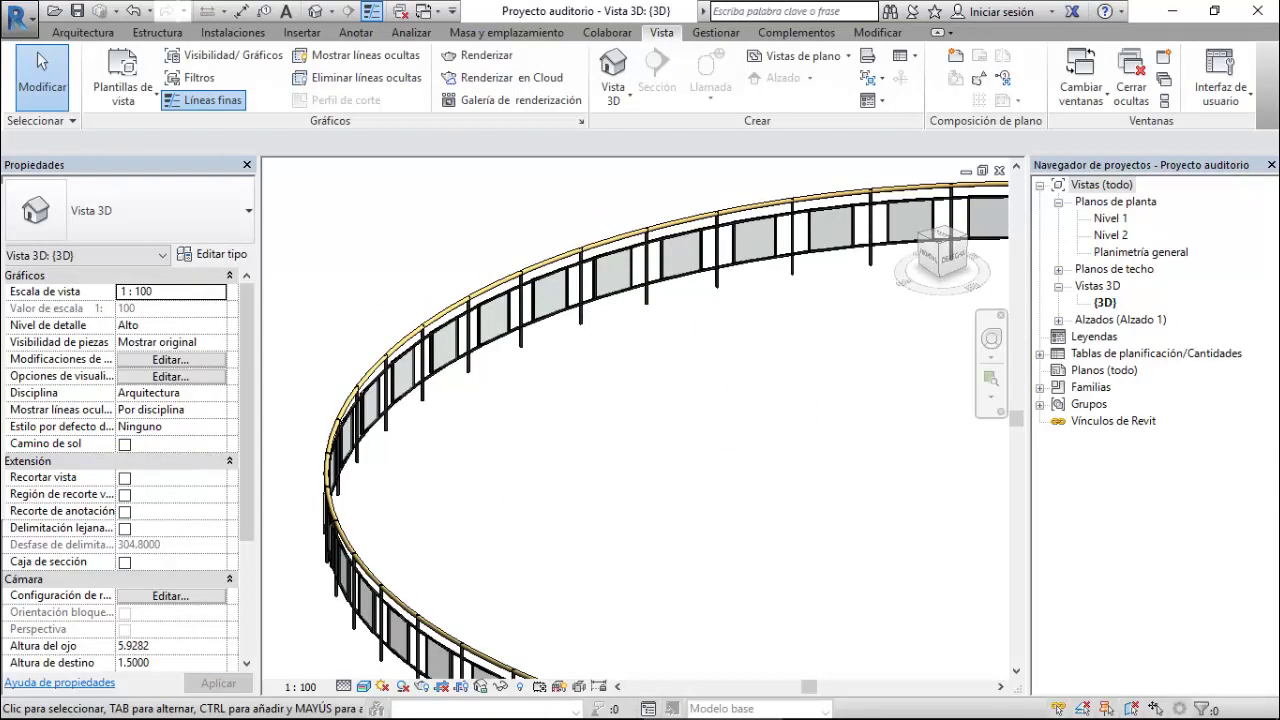
scroll(640, 420, "down", 3)
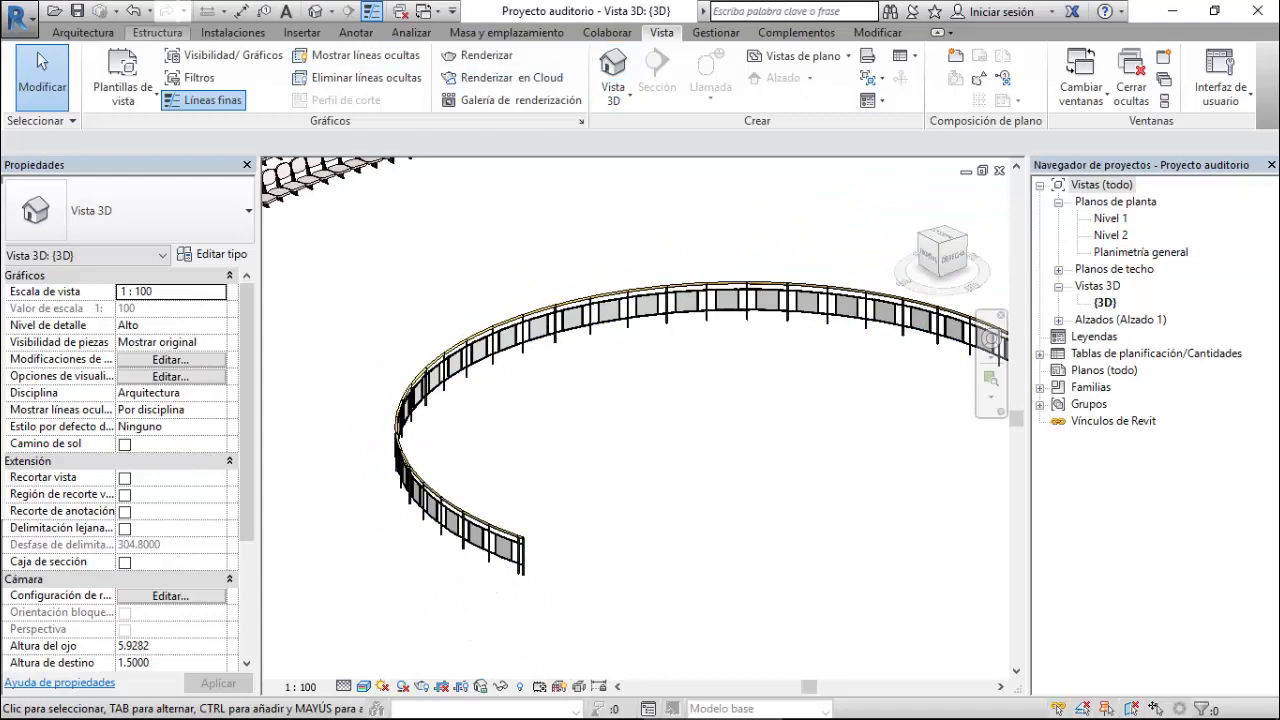
left_click(83, 32)
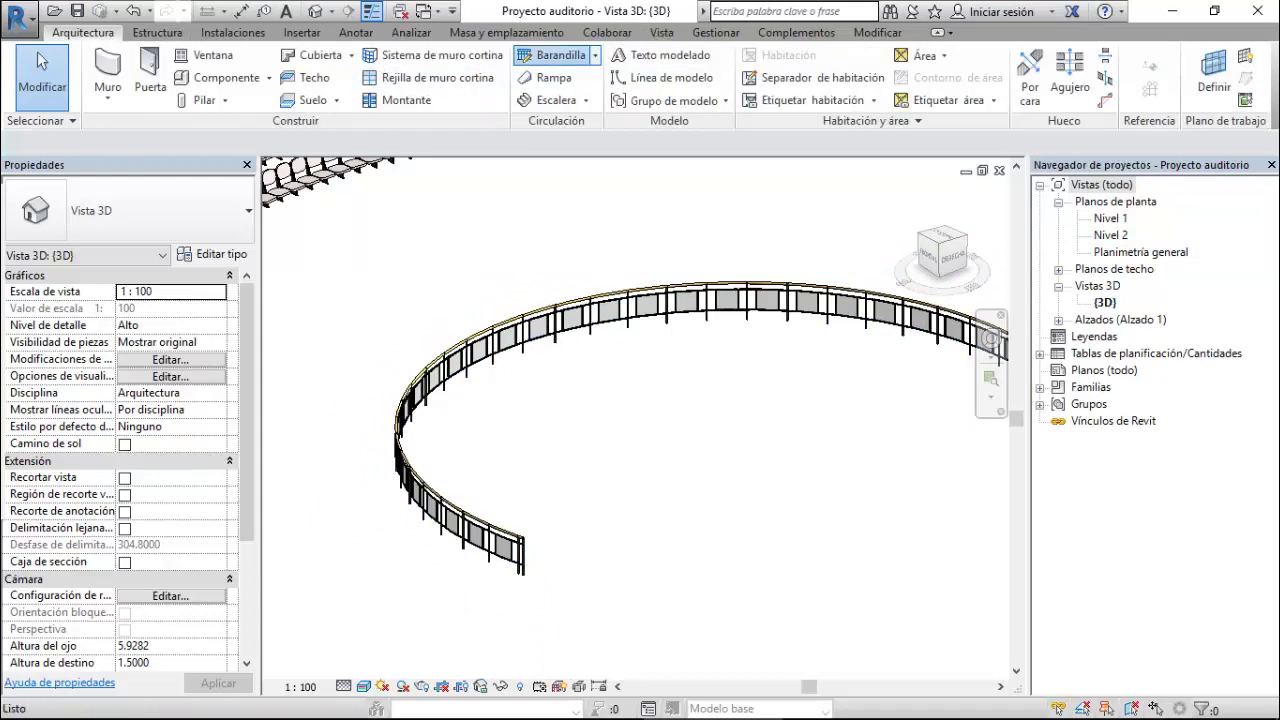
left_click(550, 55)
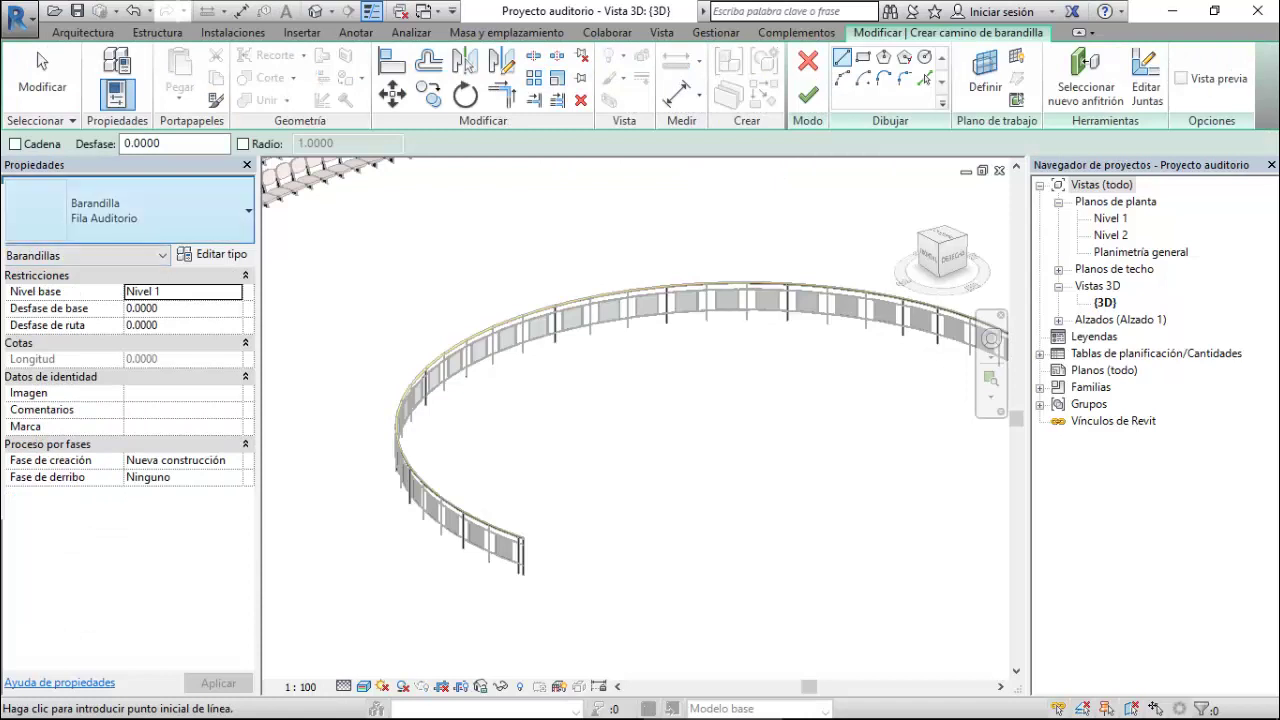
left_click(150, 210)
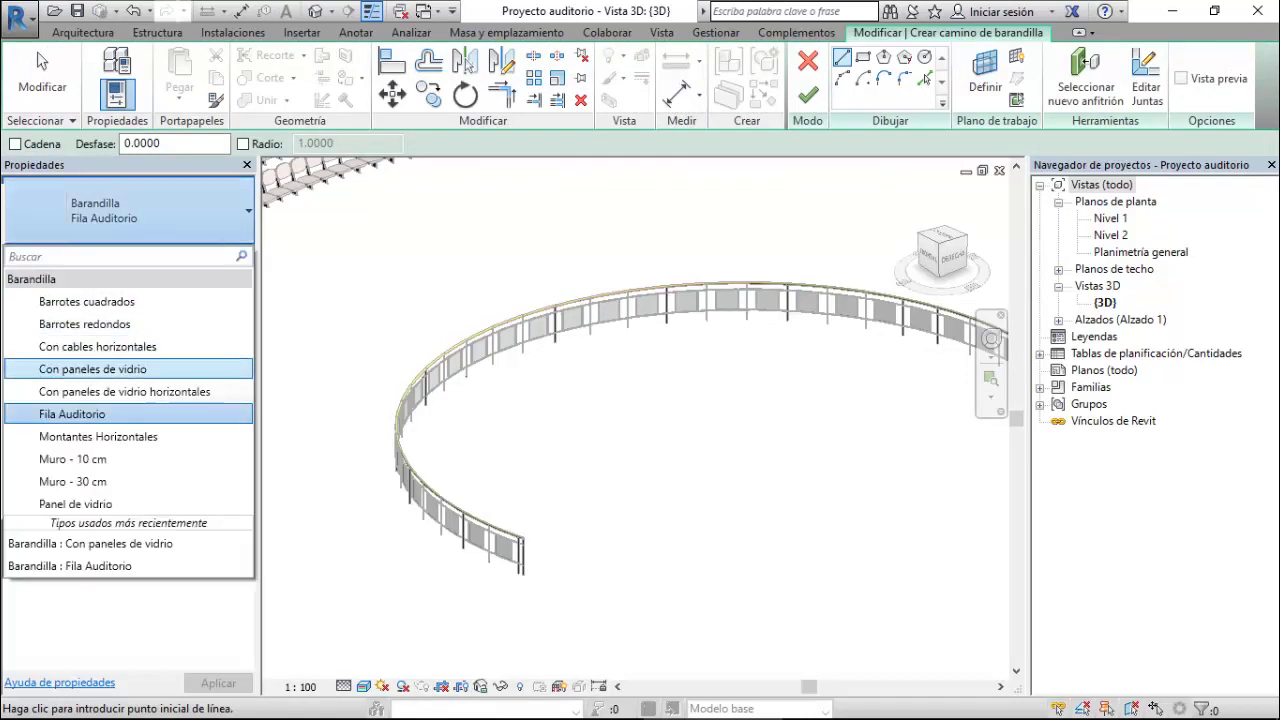
left_click(92, 369)
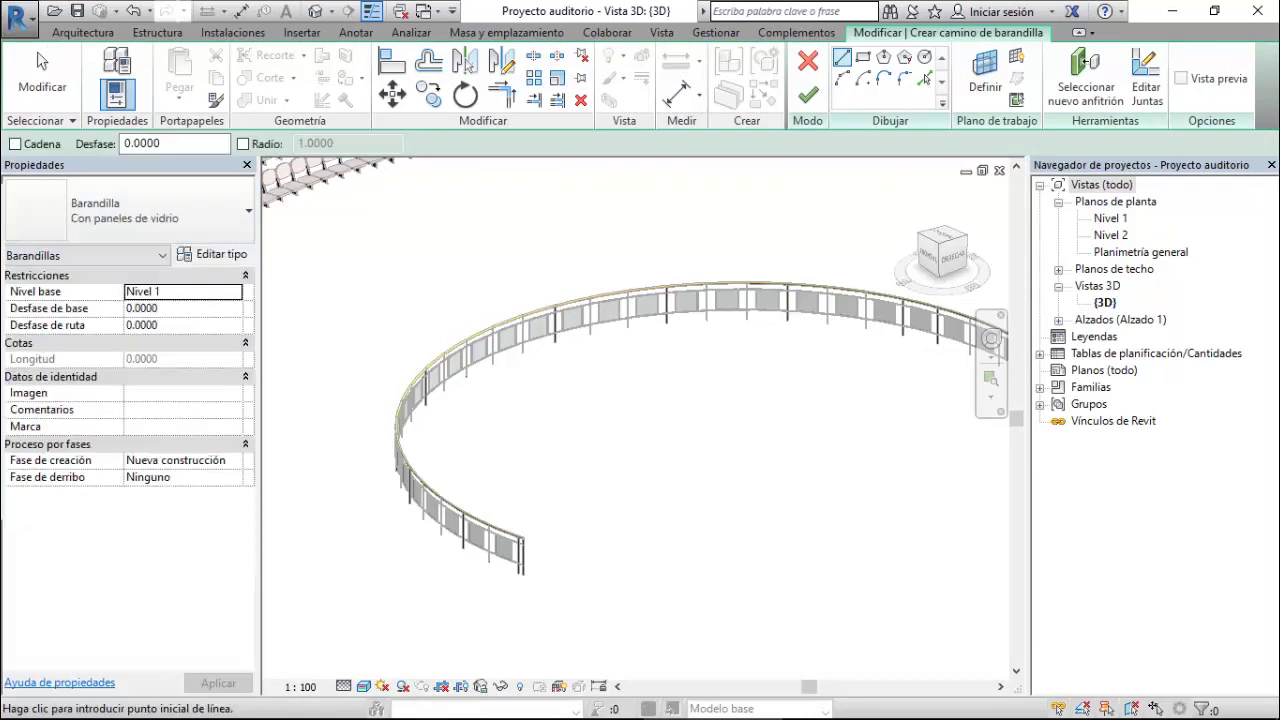
scroll(290, 308, "down", 3)
left_click(541, 471)
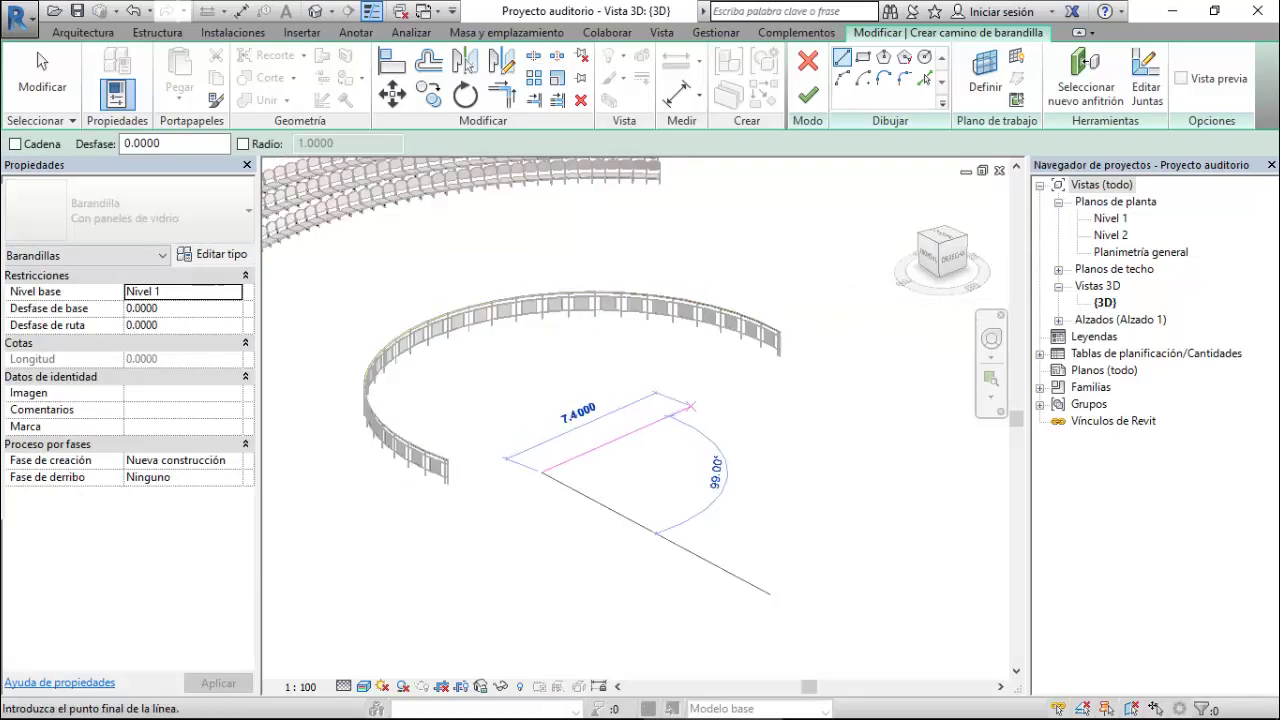
left_click(743, 389)
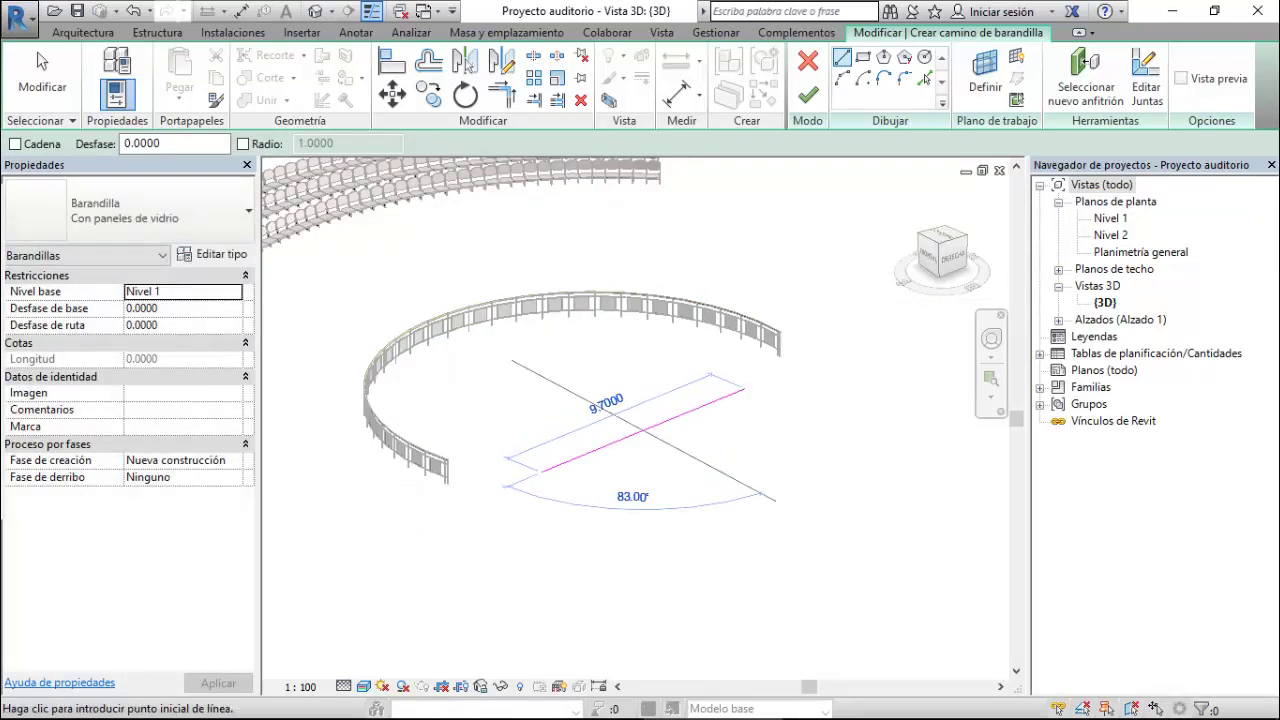
left_click(808, 94)
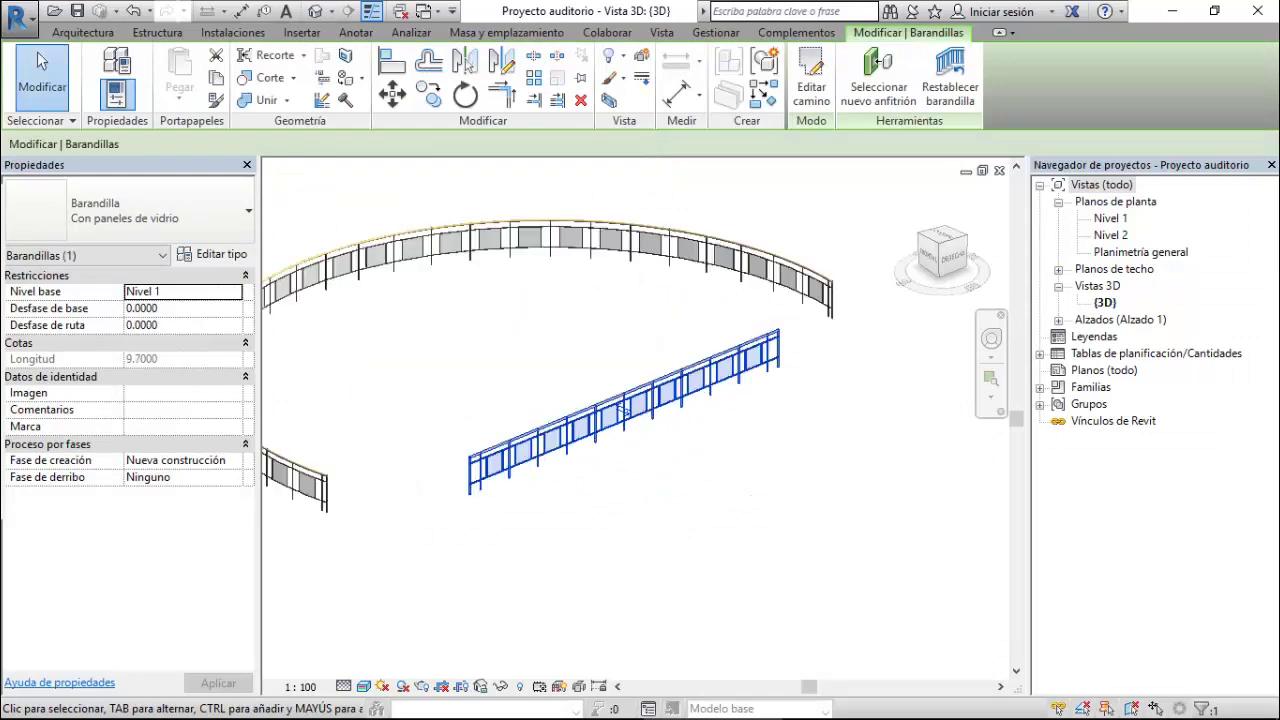
scroll(625, 408, "up", 3)
scroll(544, 383, "up", 2)
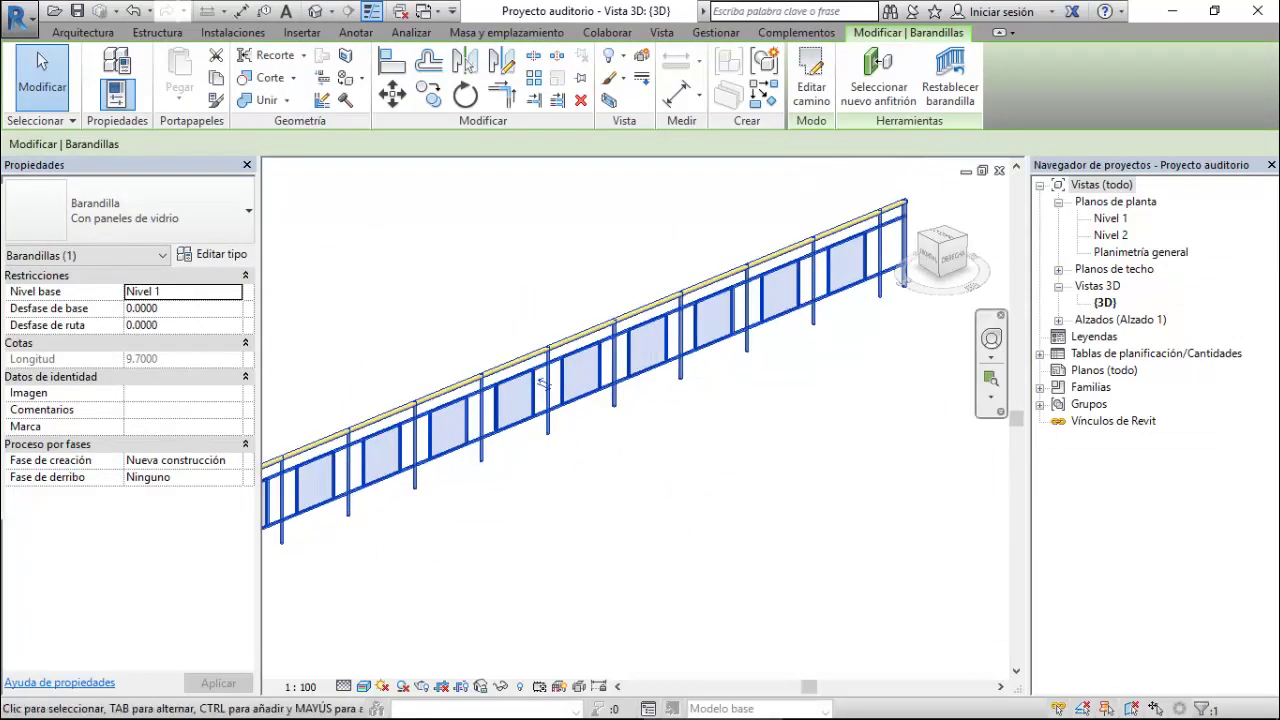
middle_click_drag(544, 383, 549, 383, "shift")
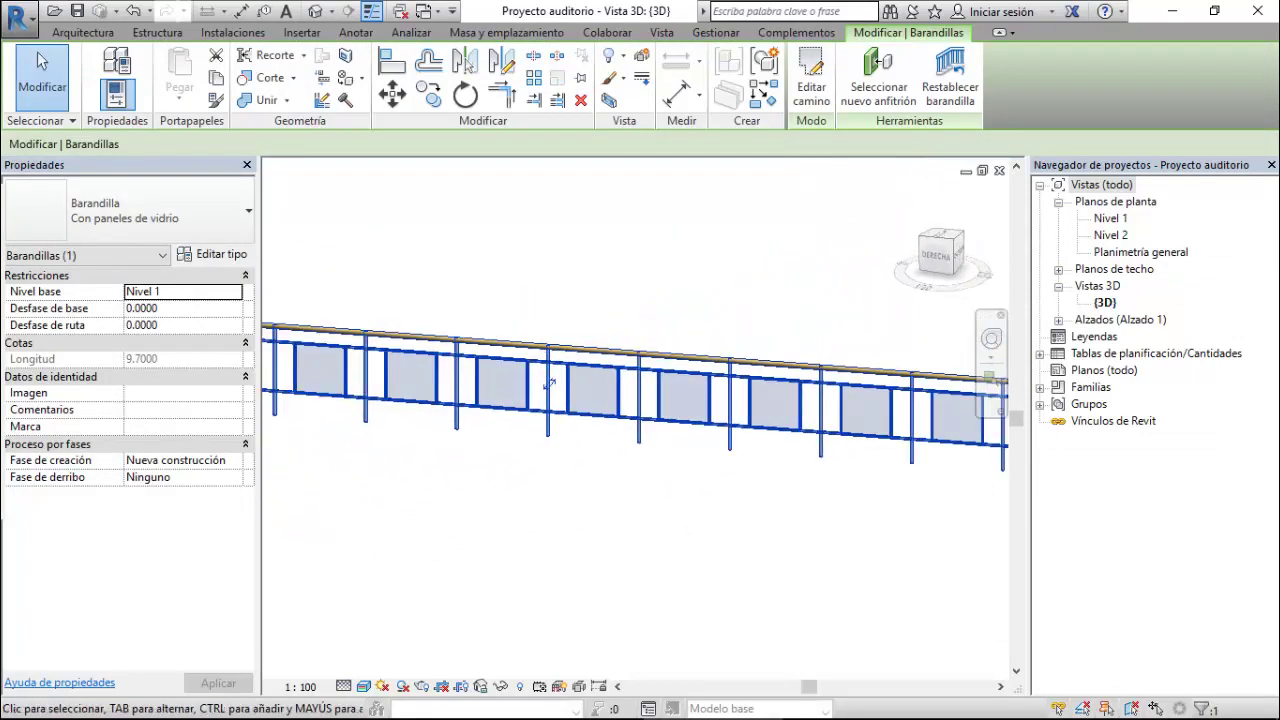
left_click(42, 60)
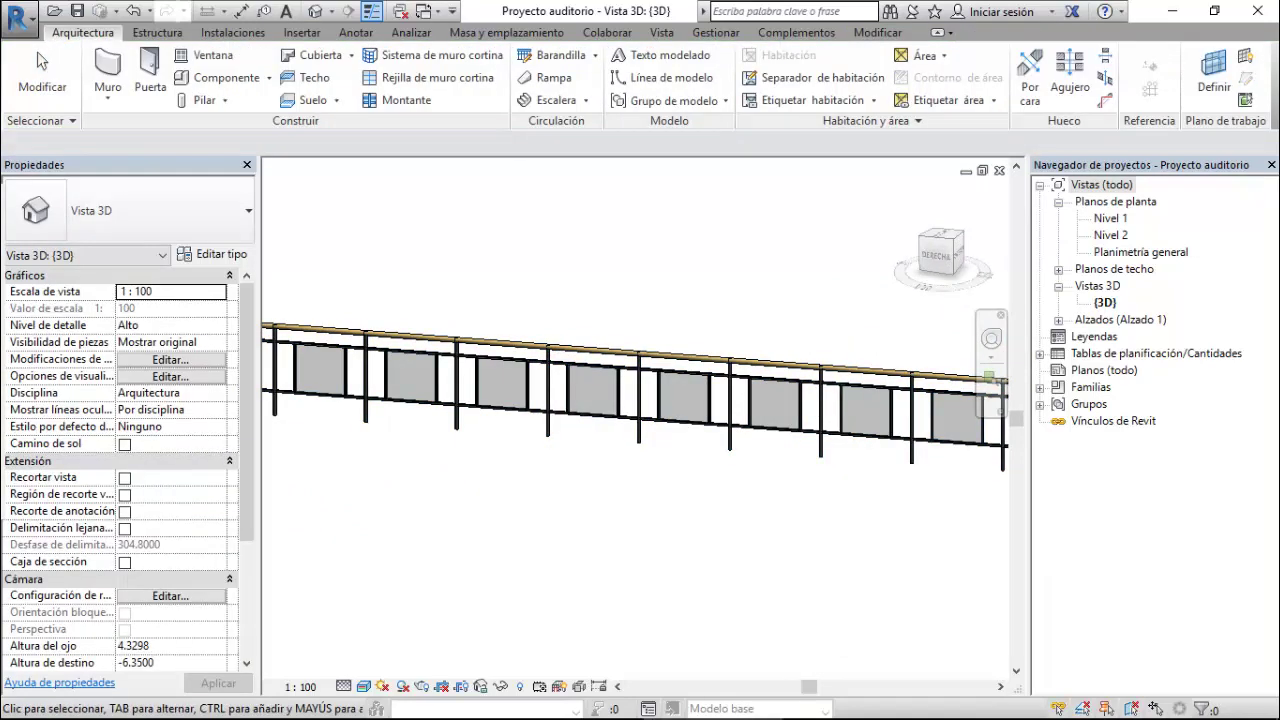
- Duplicate the railing type as 'Barandilla Panel Metalico Perforado'
left_click(549, 383)
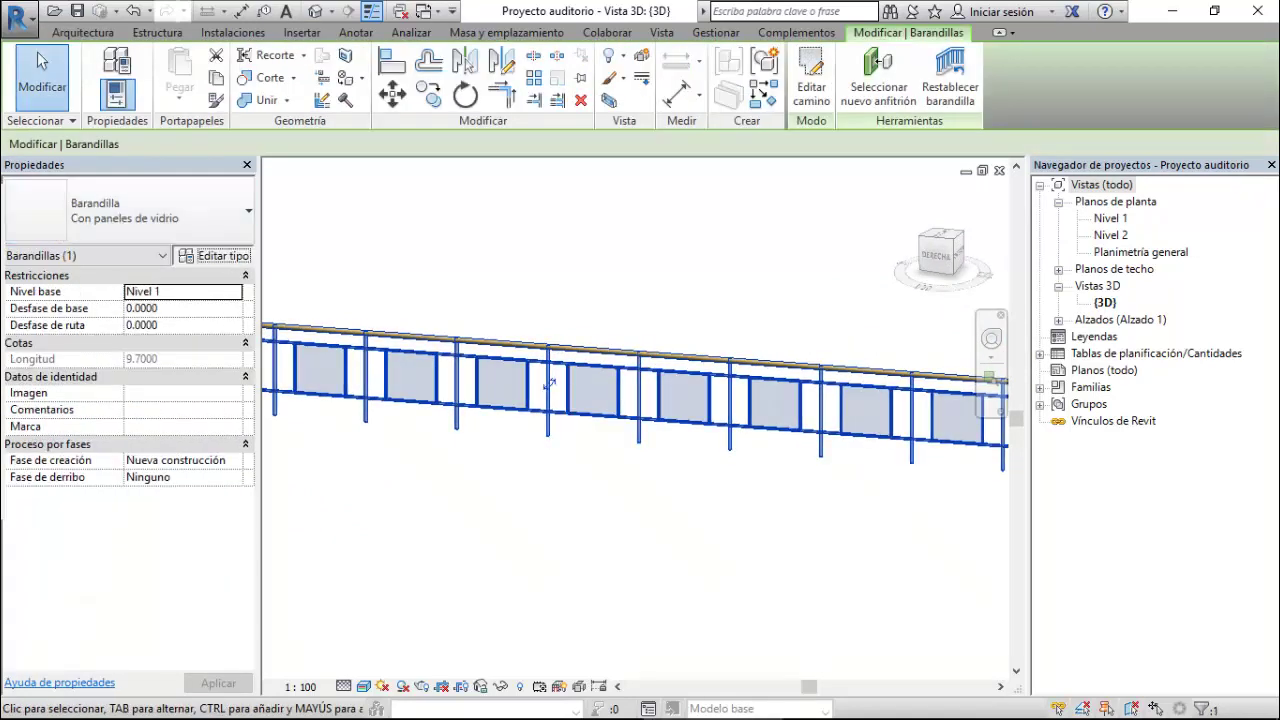
left_click(214, 255)
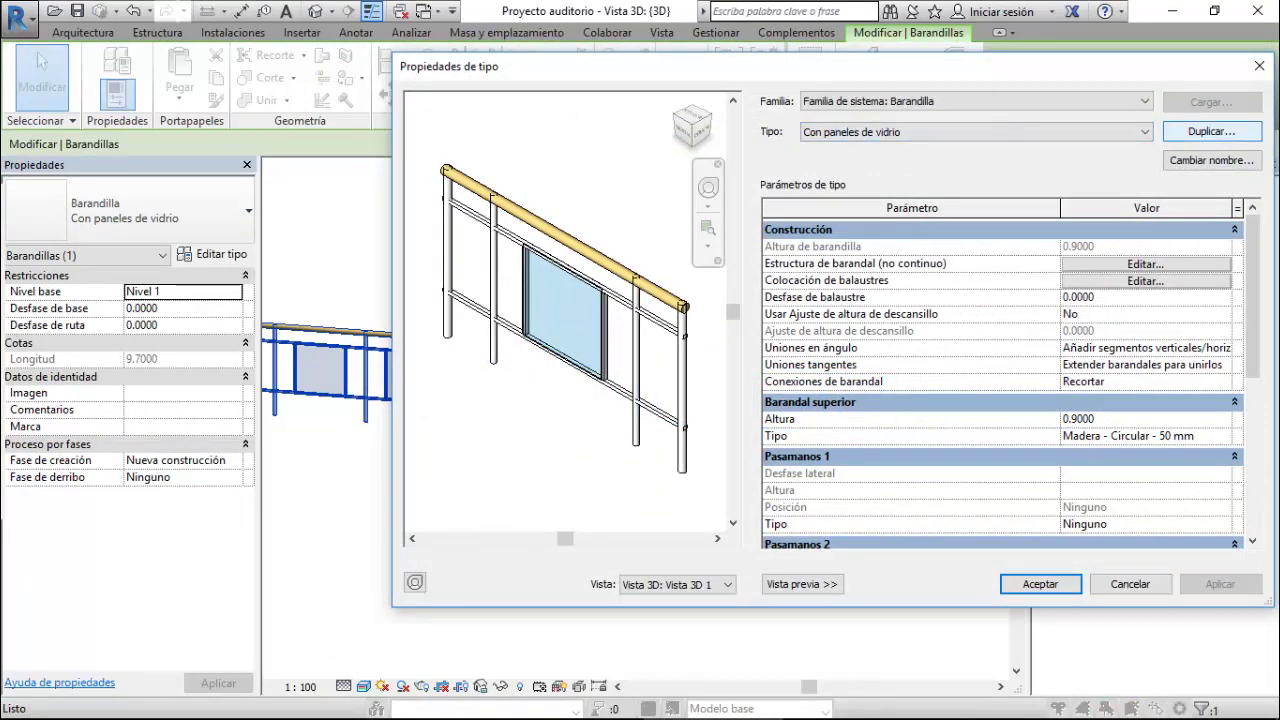
left_click(1212, 131)
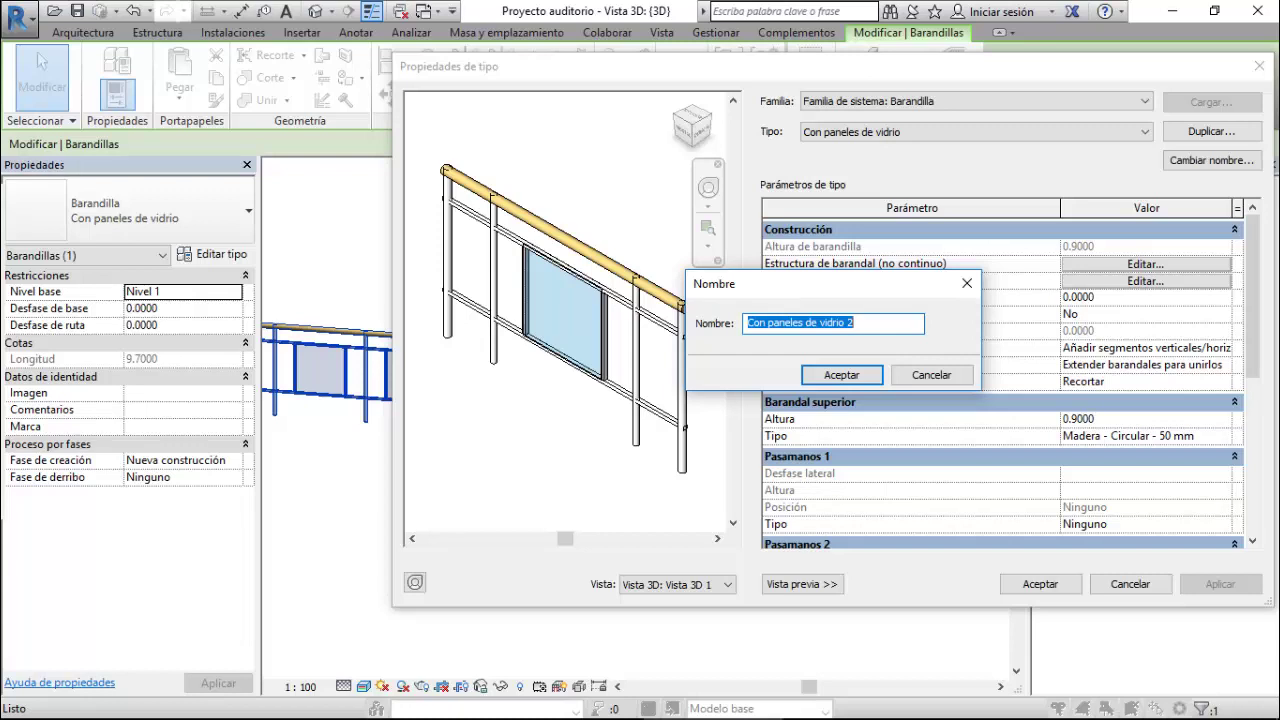
type("Pasa")
key("BackSpace")
key("BackSpace")
key("BackSpace")
key("BackSpace")
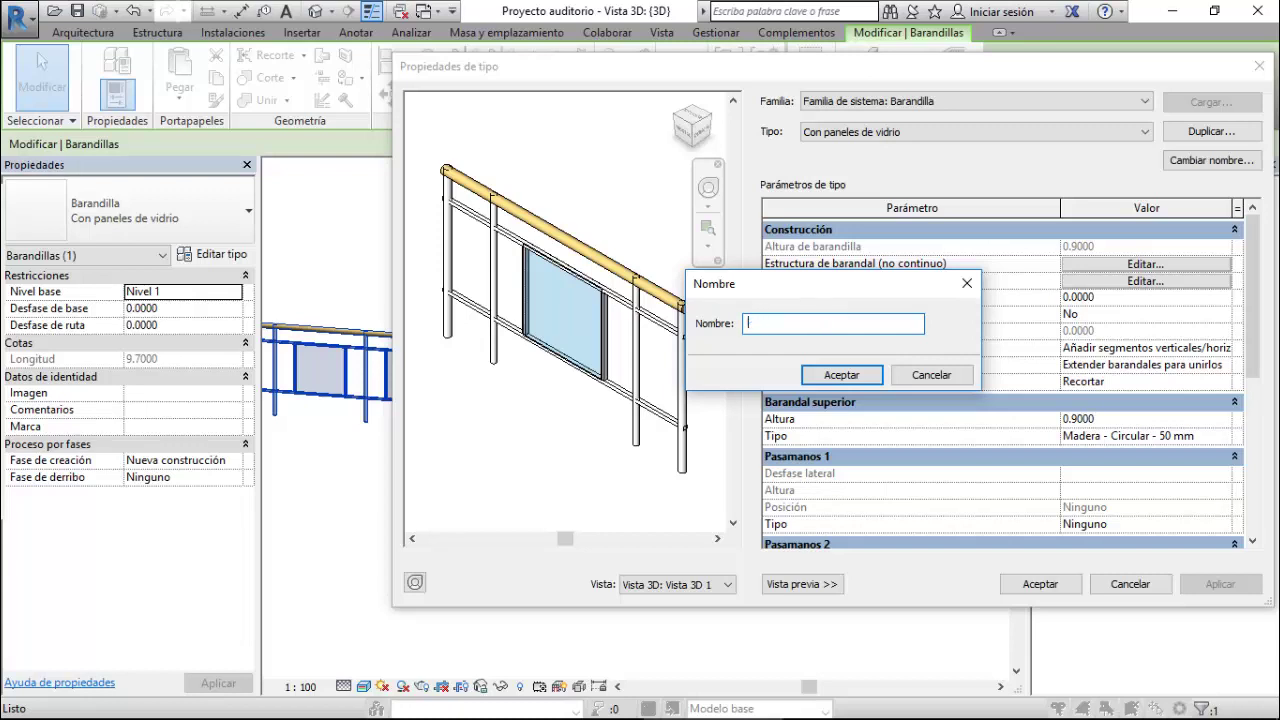
type("Barand")
type("illa pa")
key("BackSpace")
key("BackSpace")
type("Panel")
type(" Metali")
type("co Perfor")
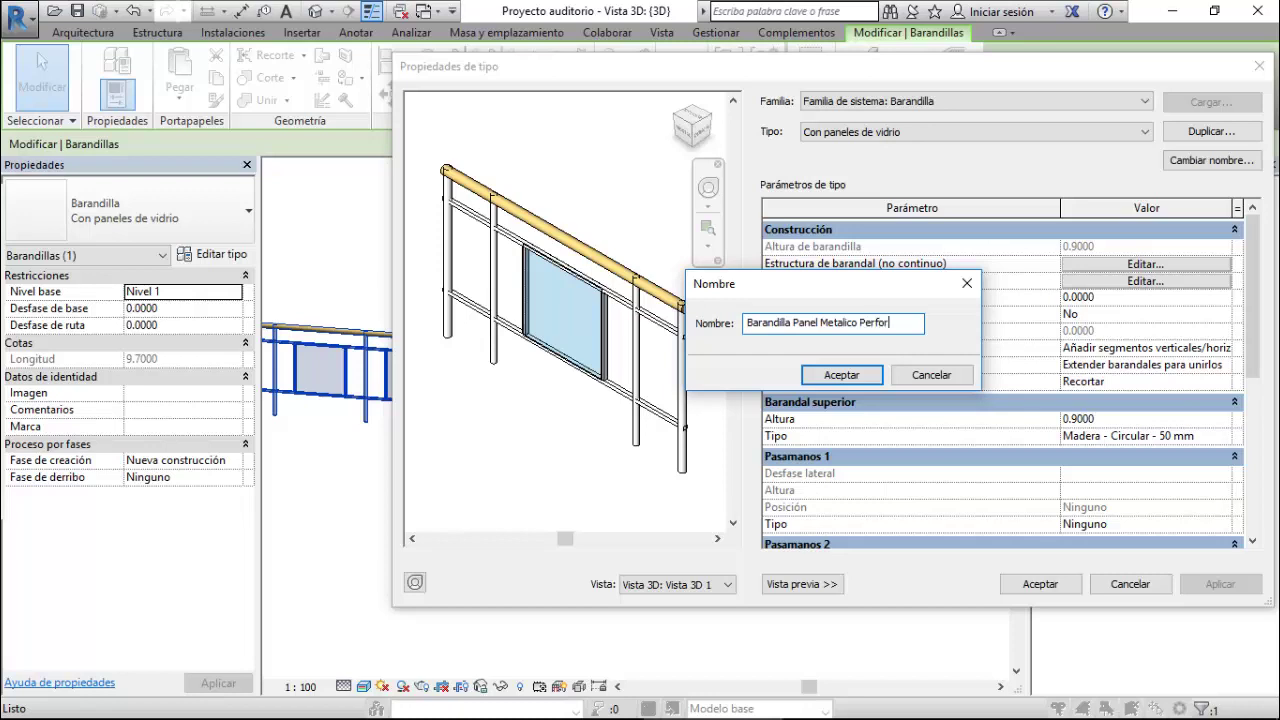
type("ado")
left_click(841, 374)
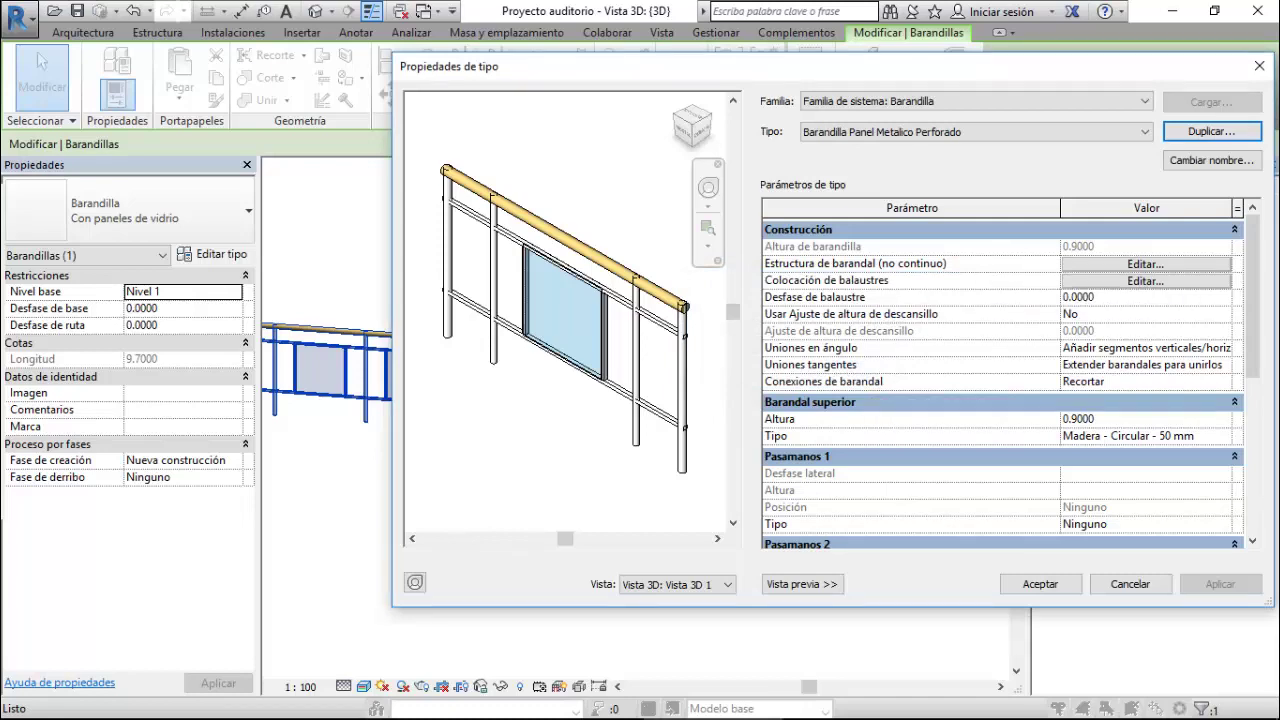
left_click(1146, 281)
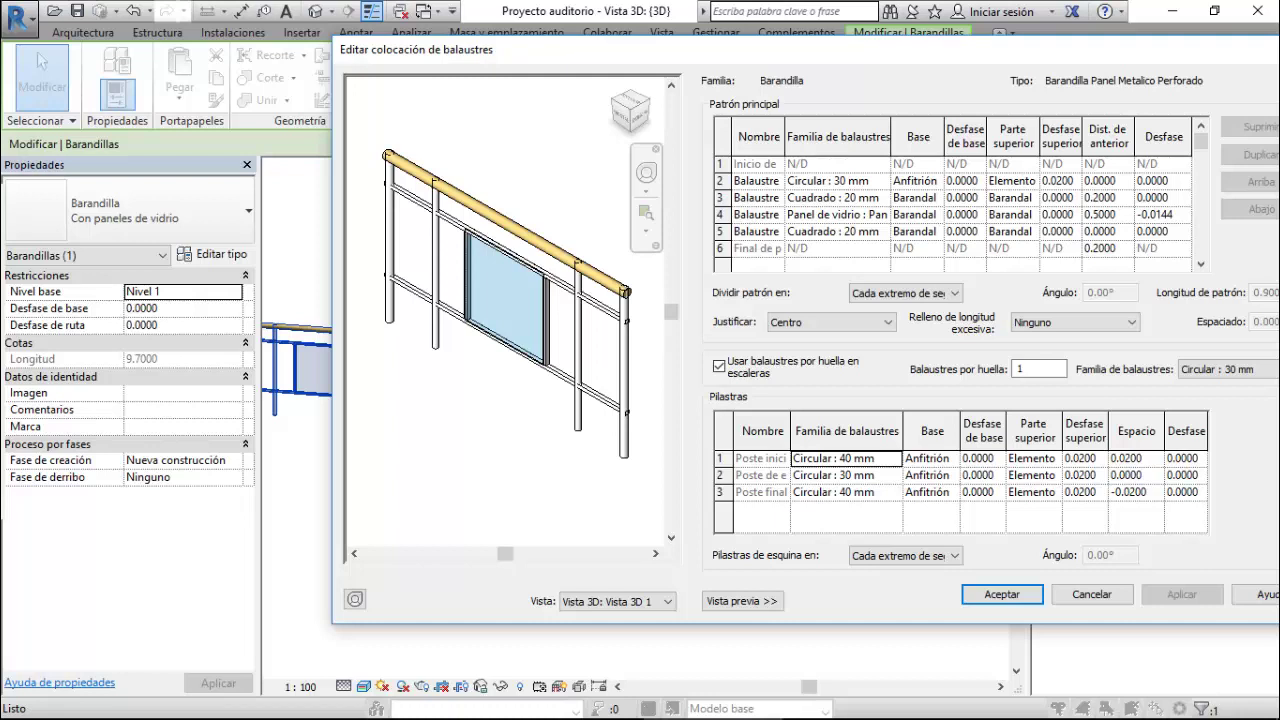
- Set the round baluster's top offset to 0 in the baluster pattern and accept
left_click(1013, 181)
left_click(1030, 181)
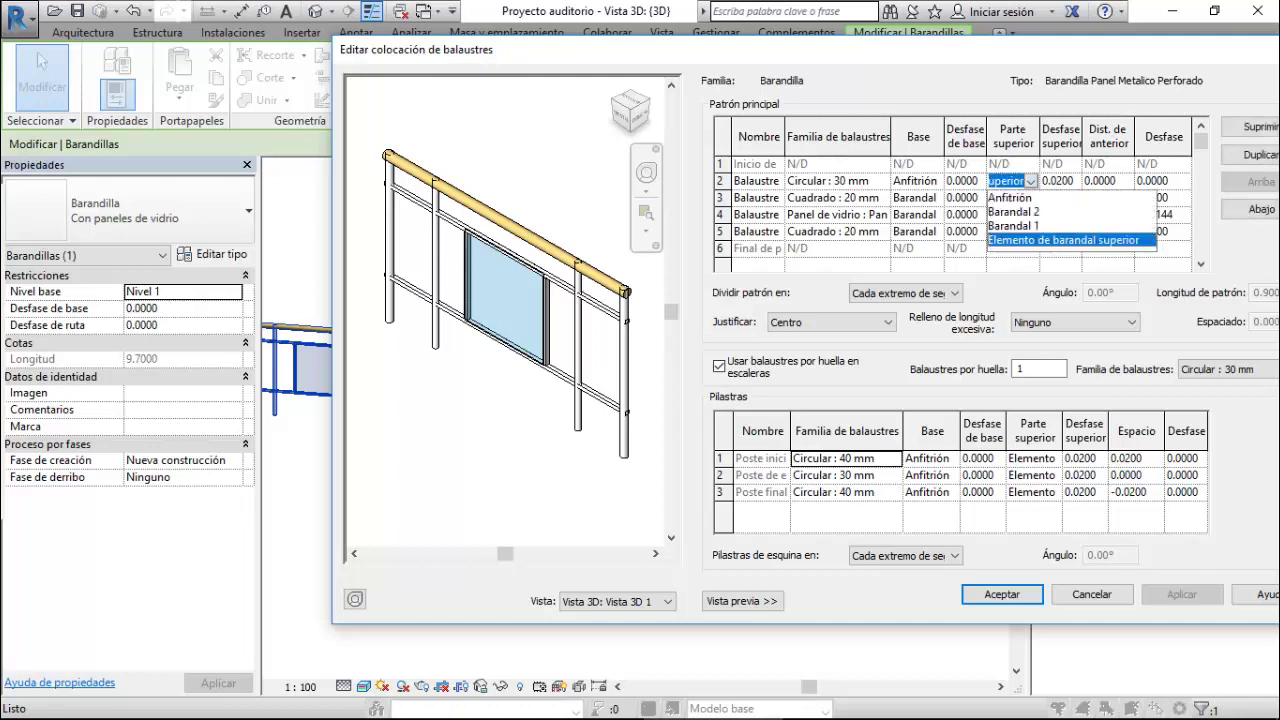
key("Return")
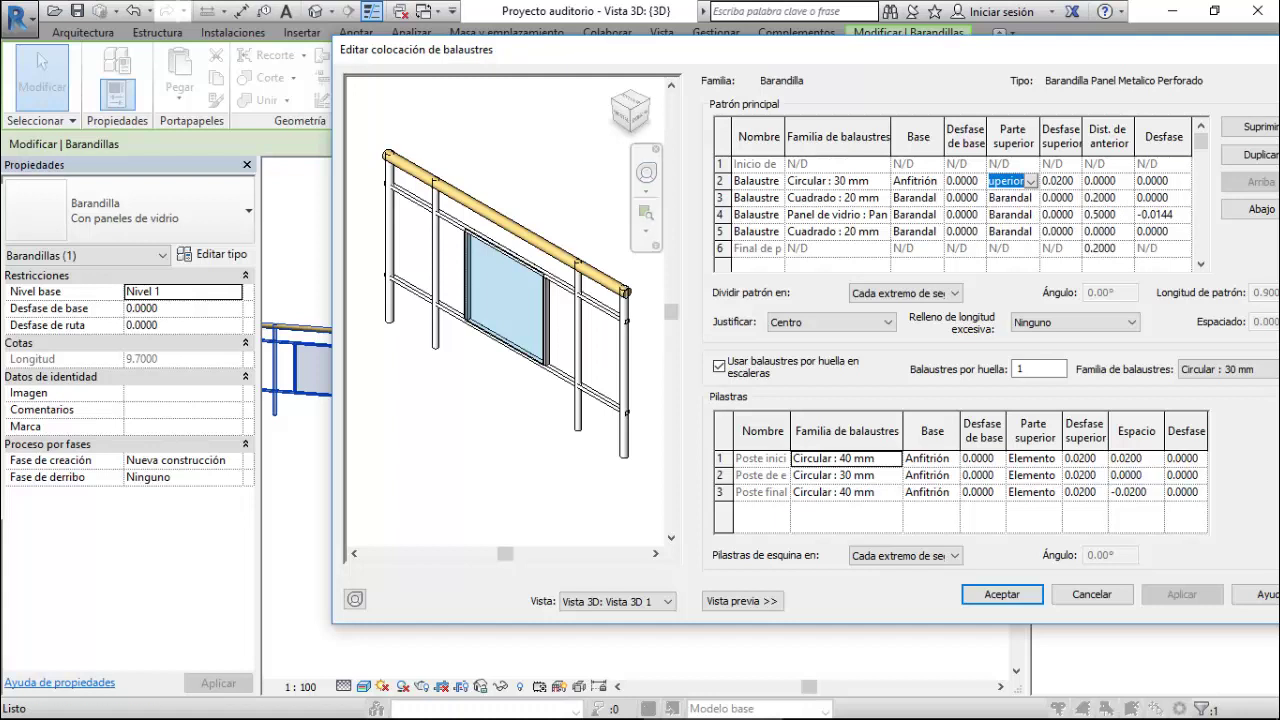
key("Tab")
type("0")
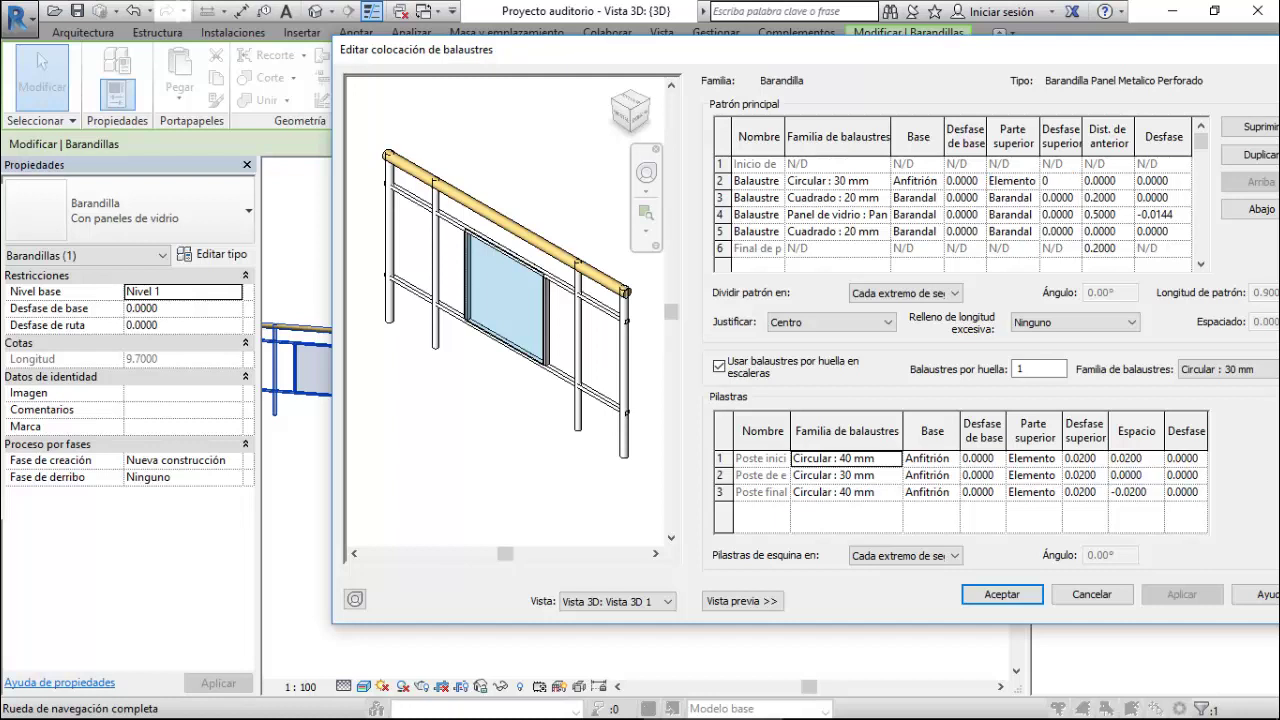
left_click(1071, 214)
left_click(1071, 214)
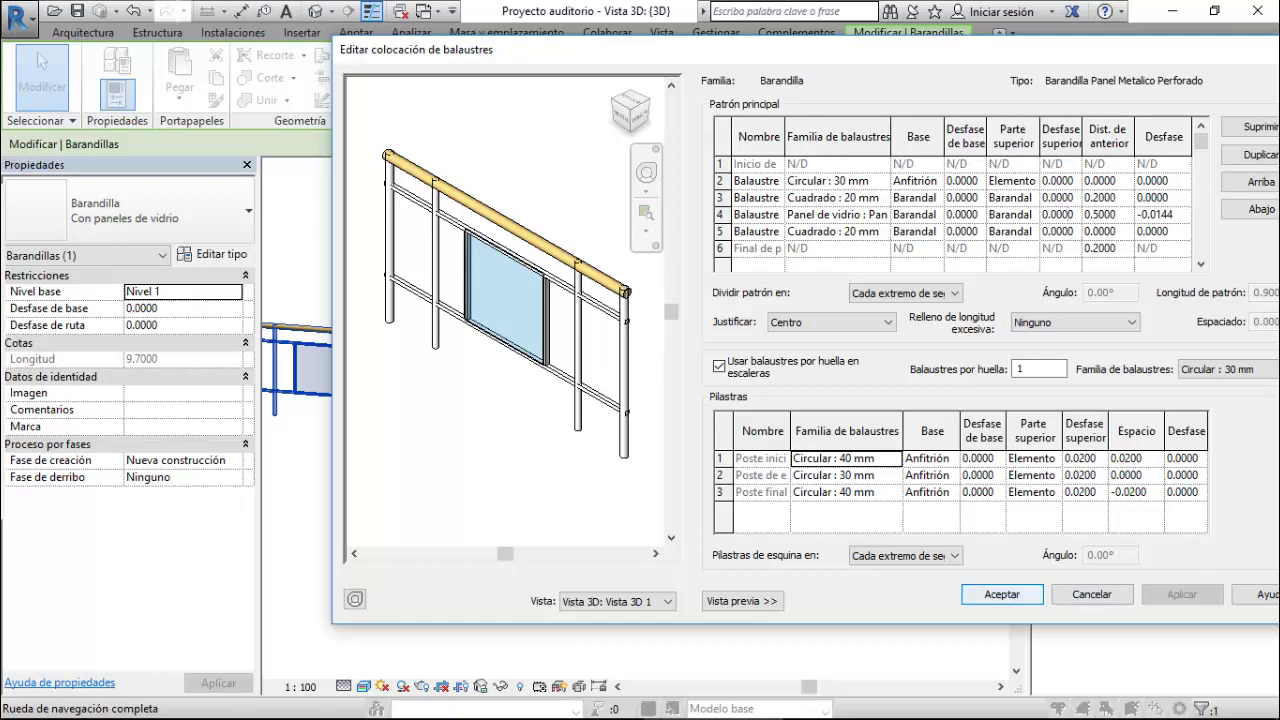
key("Return")
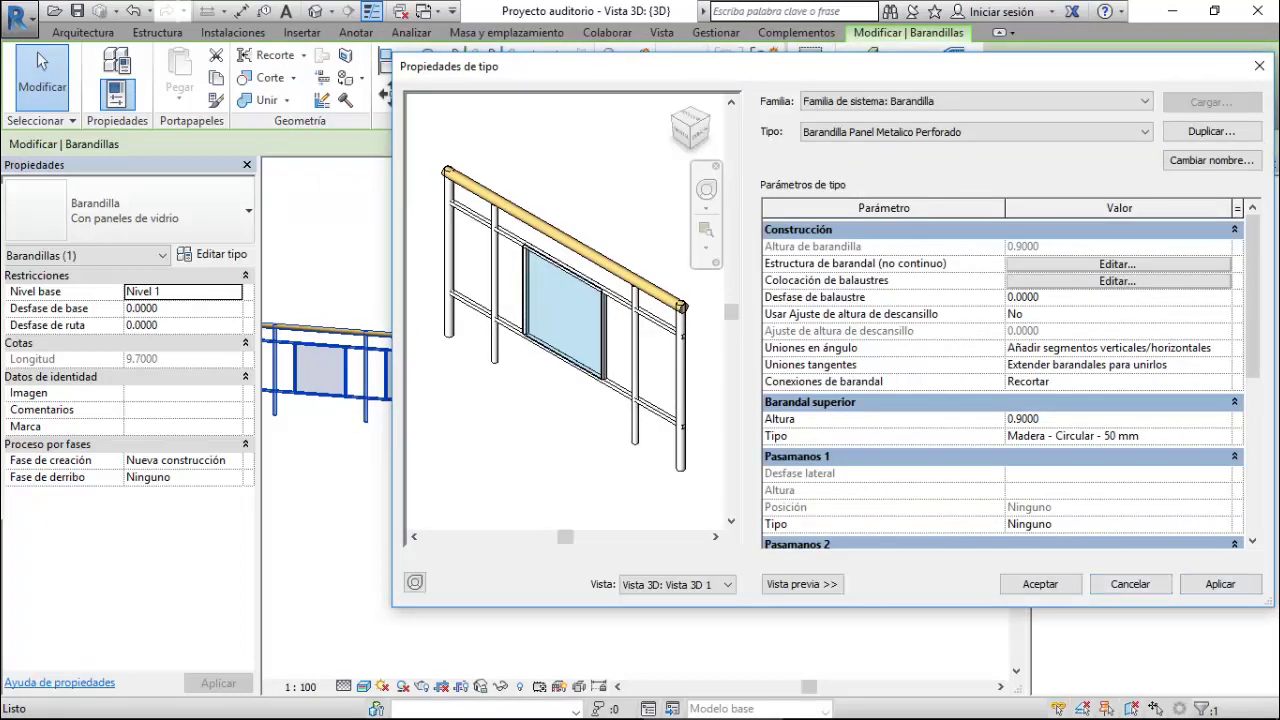
- Try new distance-from-previous values for the round baluster, apply them, and close the editor
left_click(1117, 281)
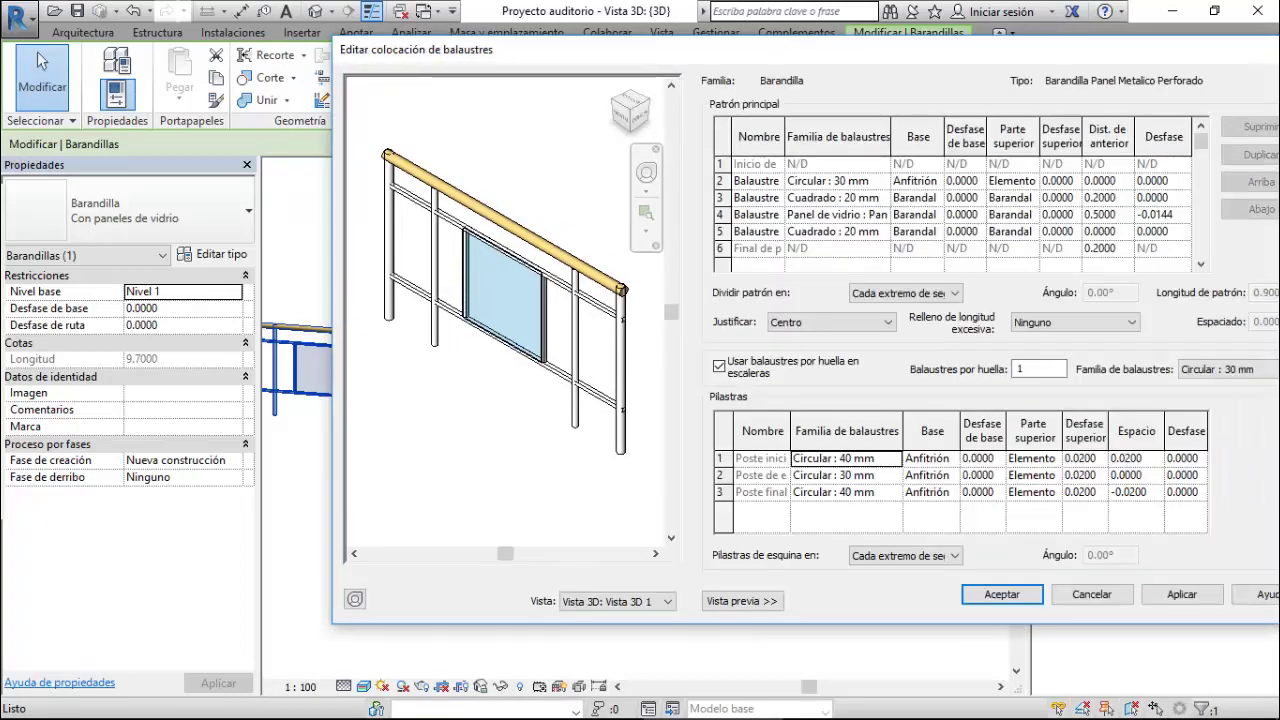
left_click(1181, 594)
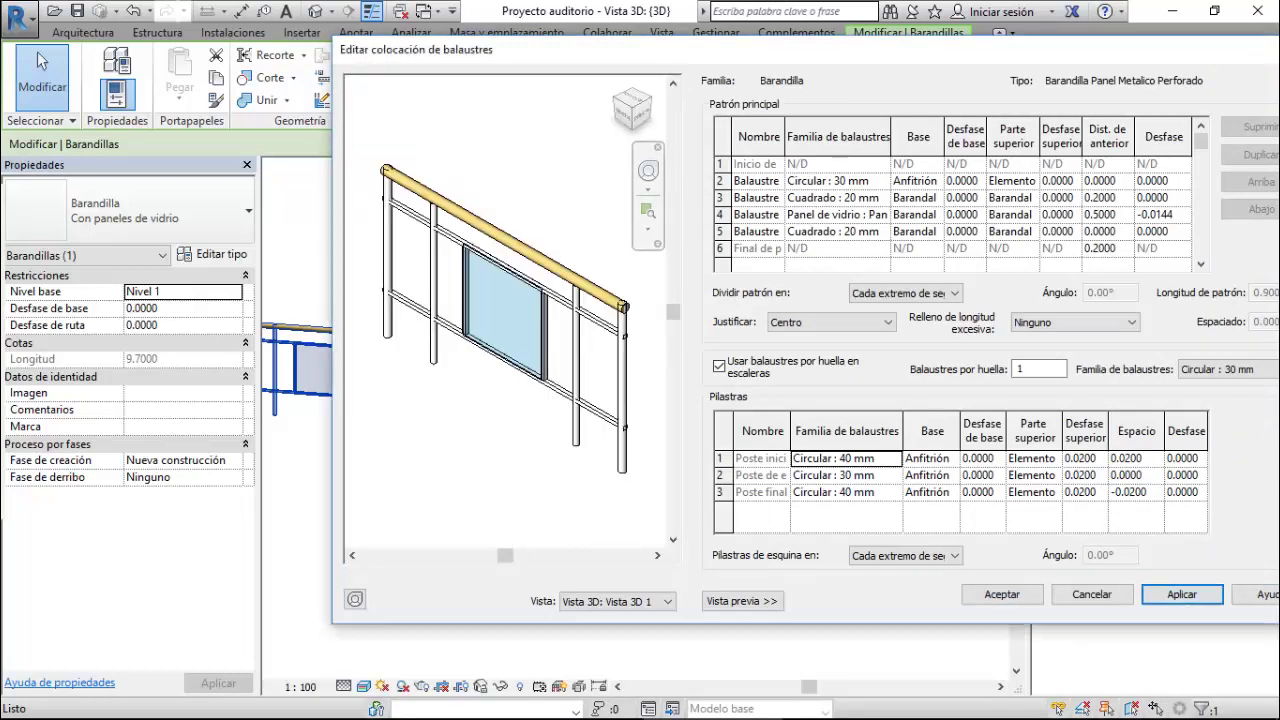
left_click(1095, 180)
type("2")
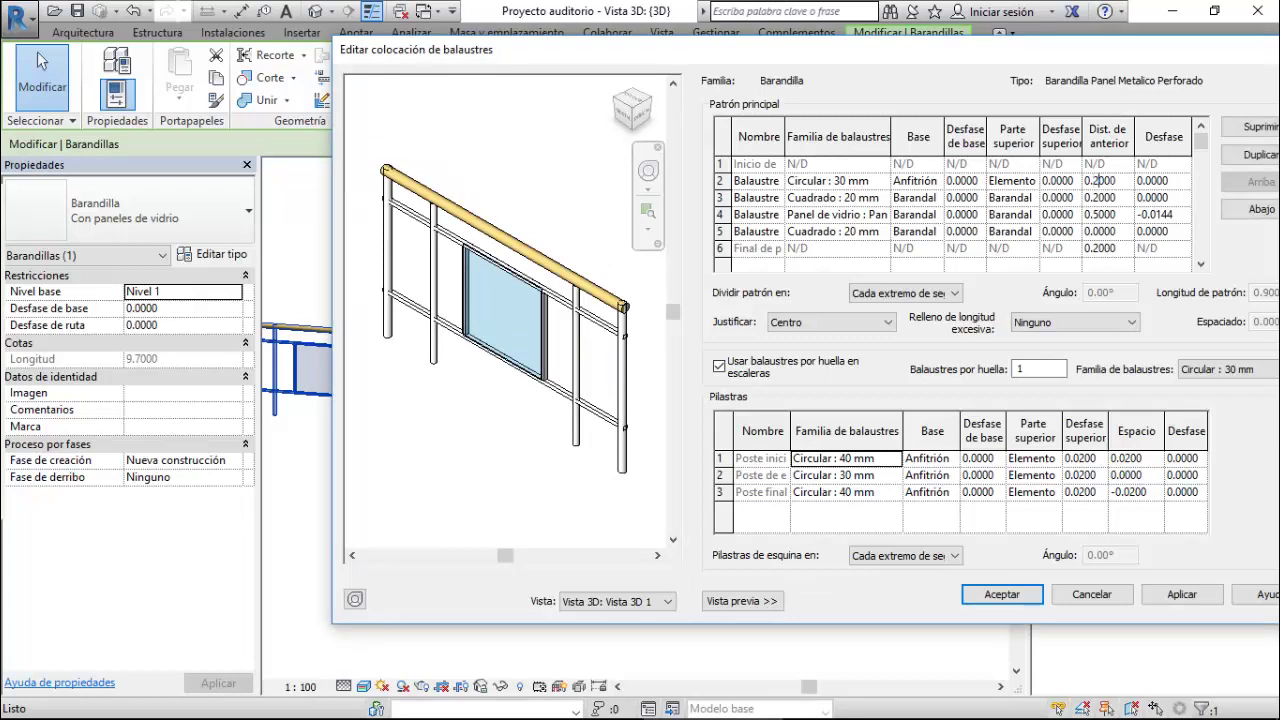
left_click(1181, 594)
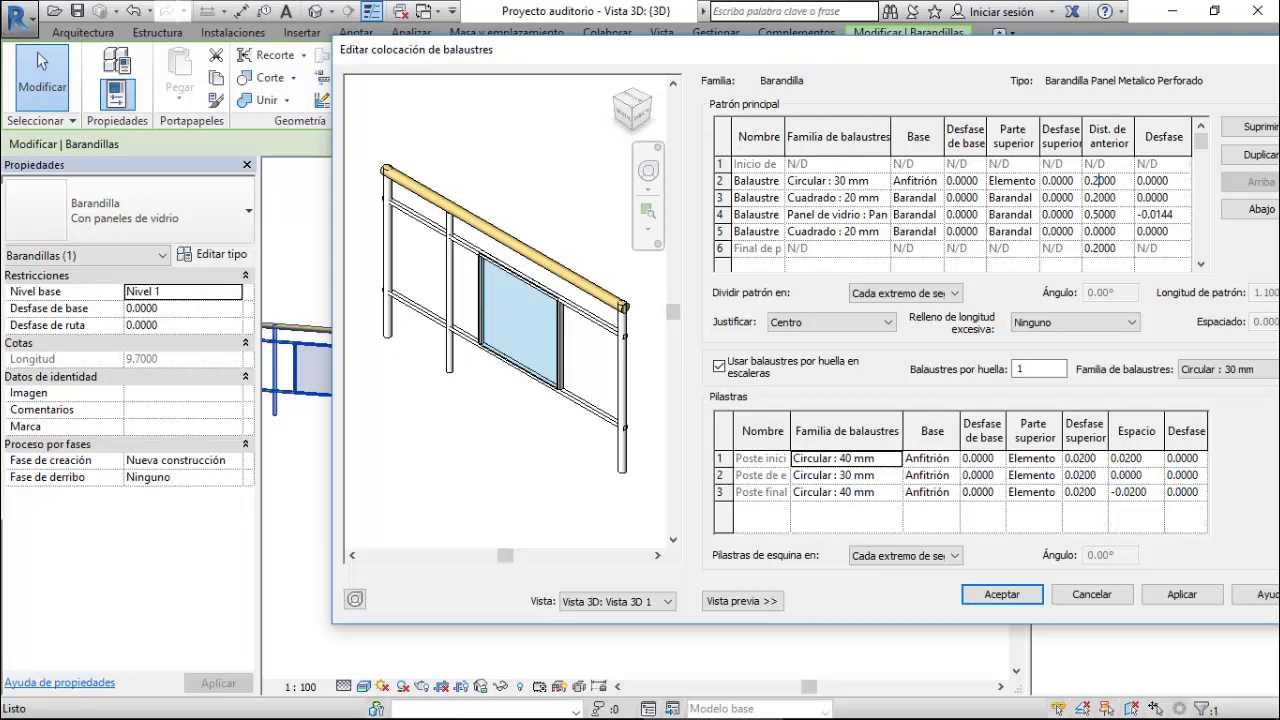
type("1")
key("BackSpace")
key("BackSpace")
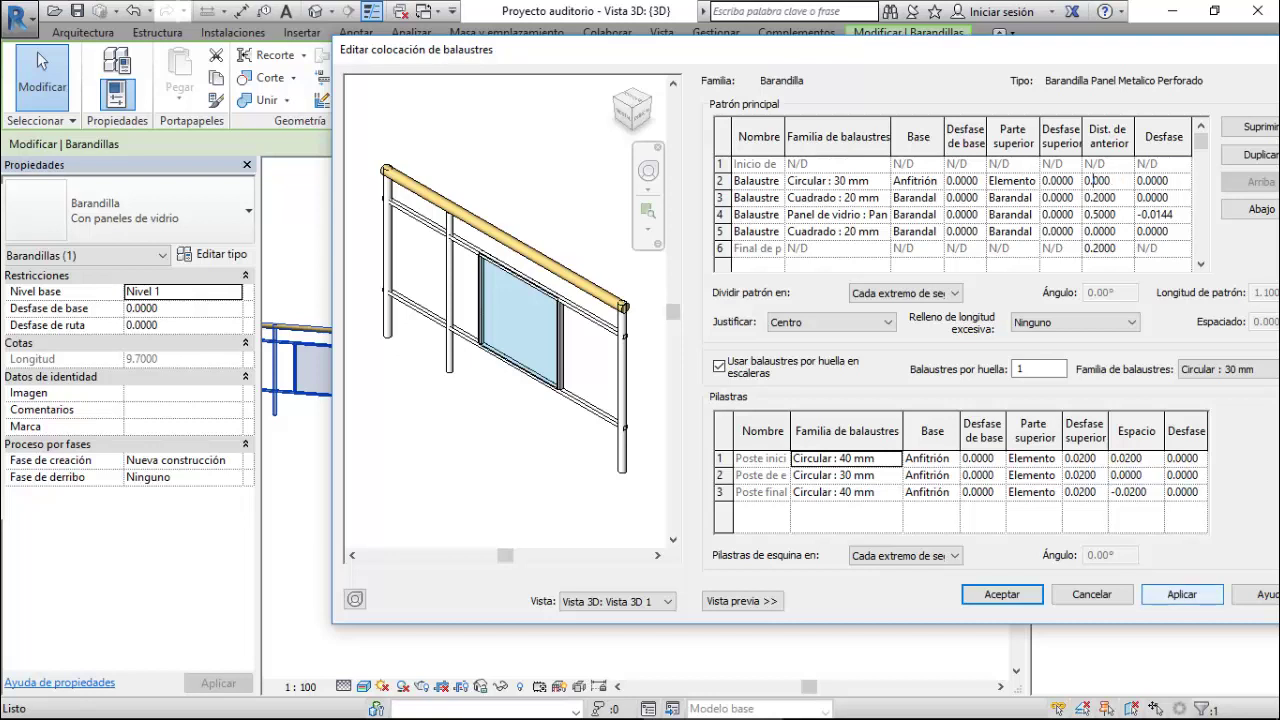
key("Return")
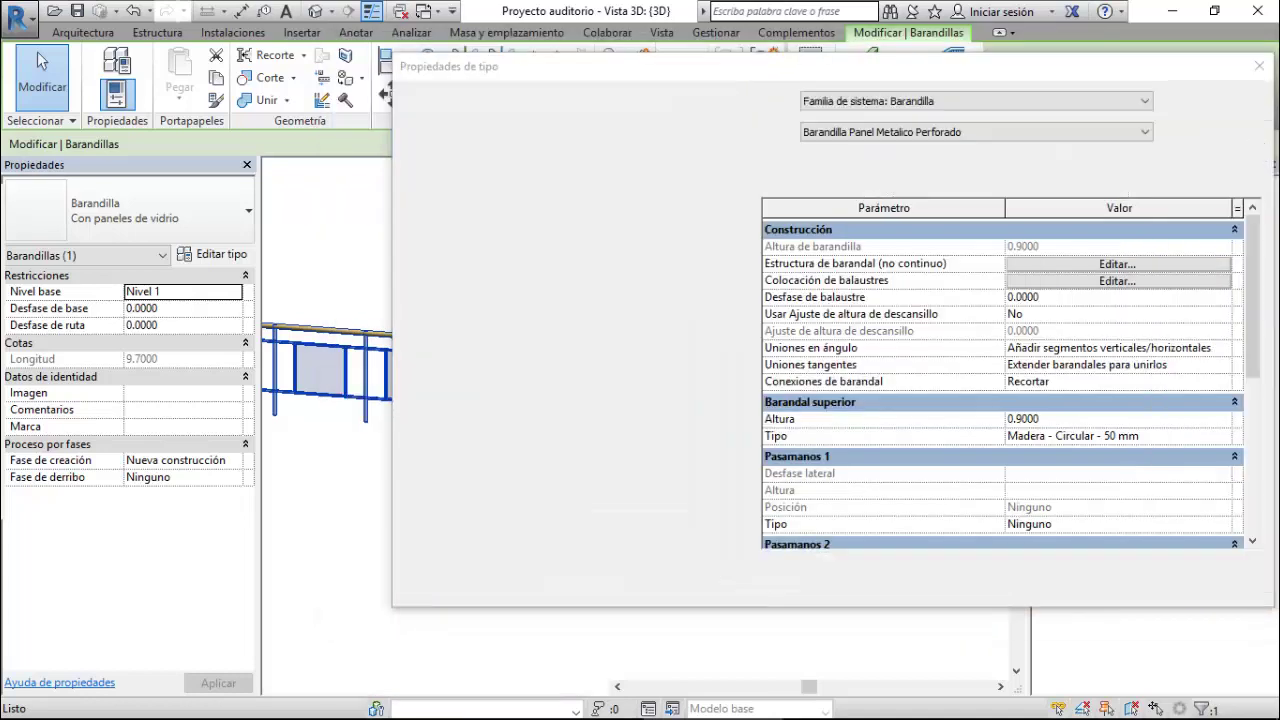
- Reopen the Con paneles de vidrio baluster placement editor at the round baluster's top offset
key("Return")
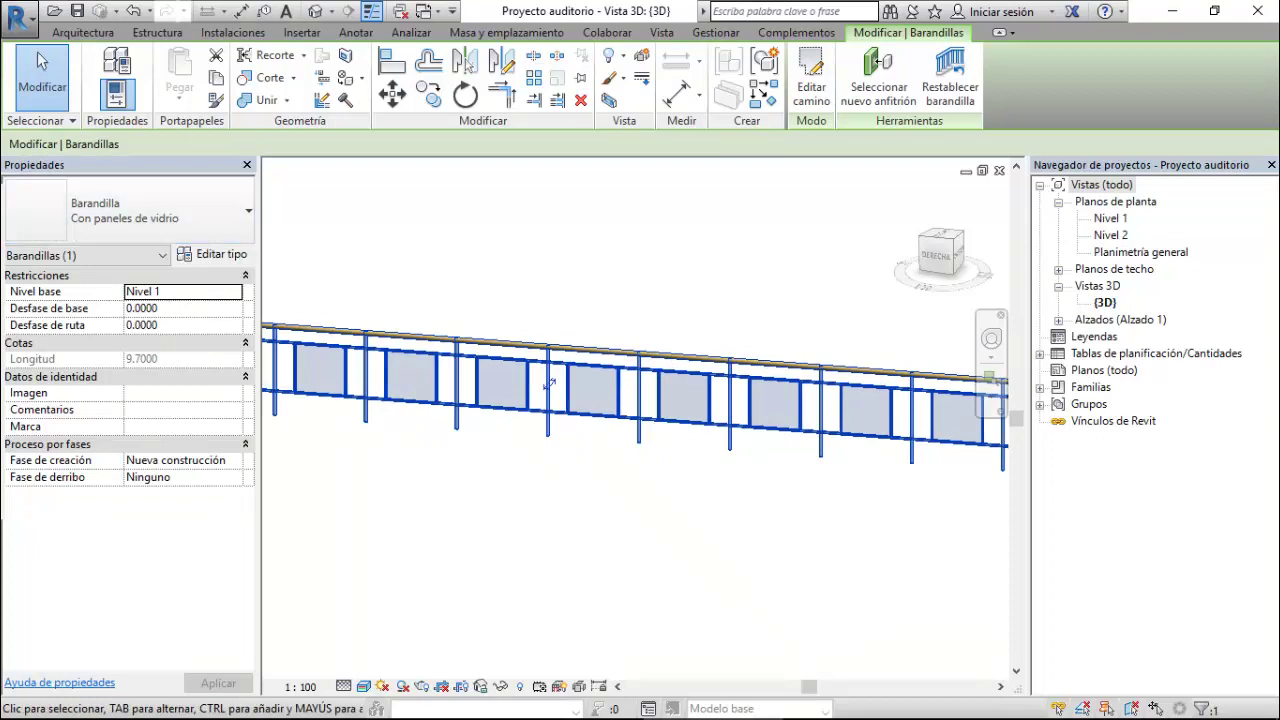
left_click(212, 254)
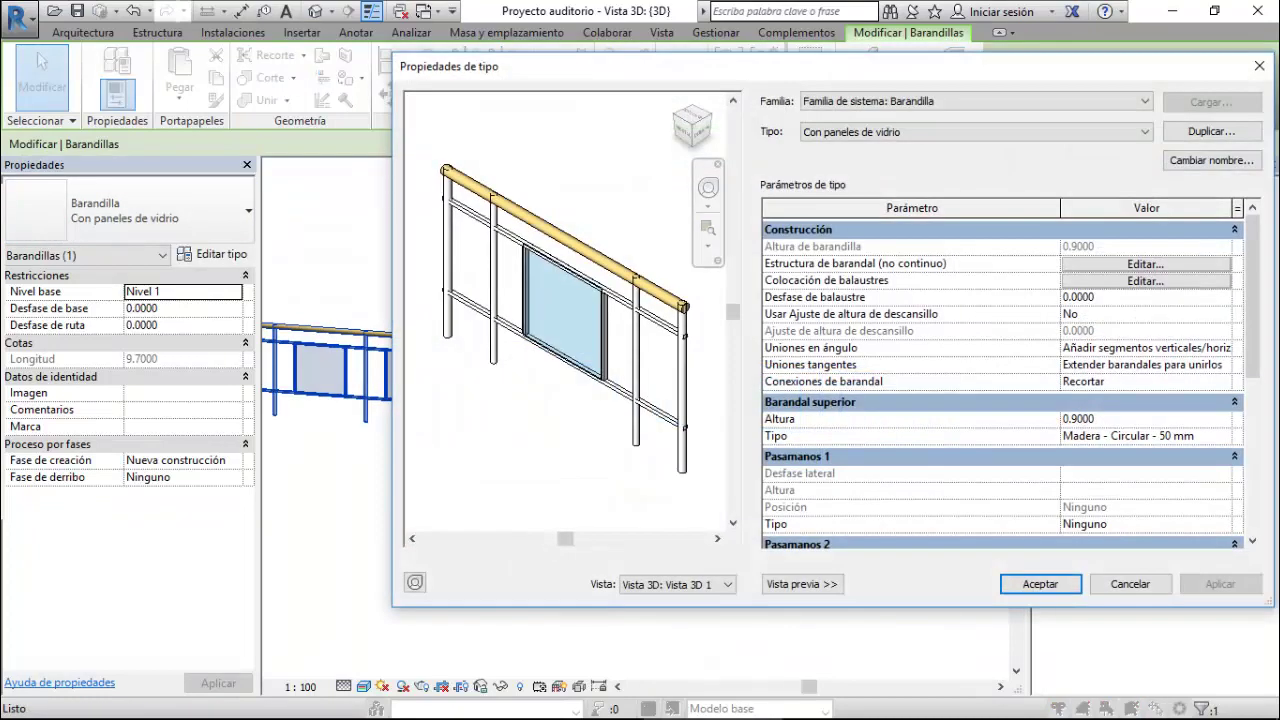
left_click(1145, 281)
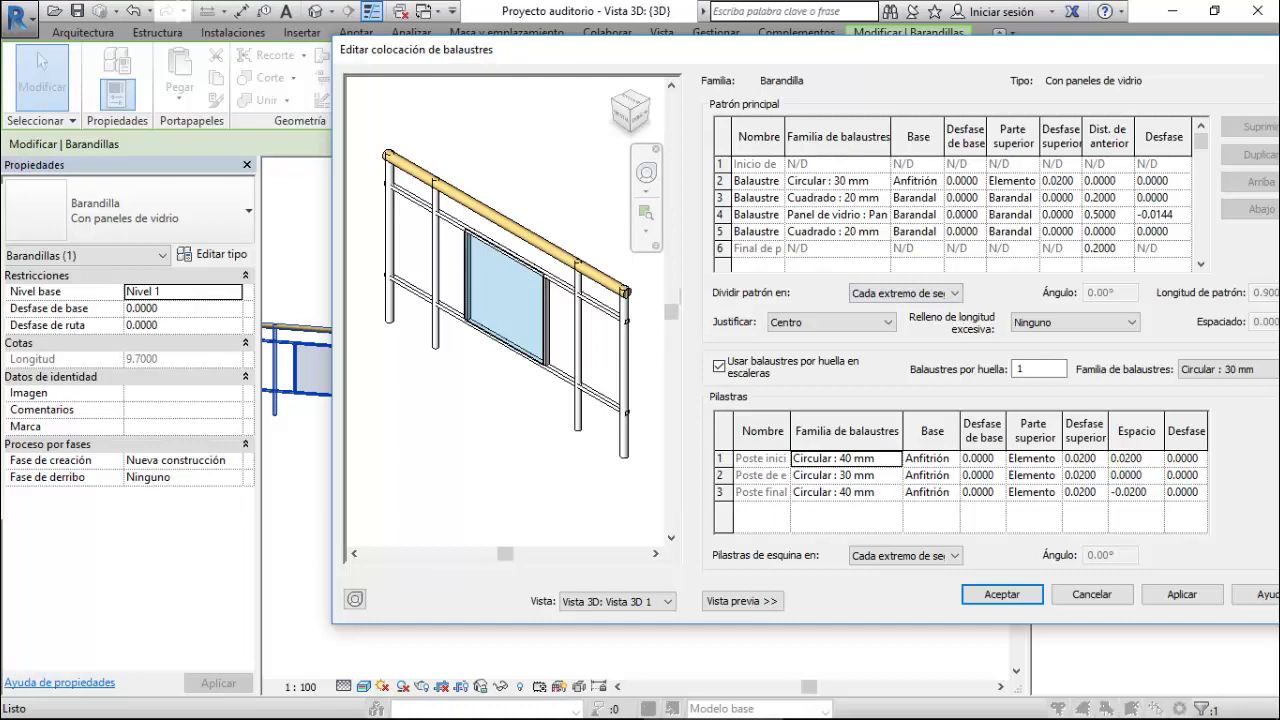
left_click(1057, 181)
type("0.0000")
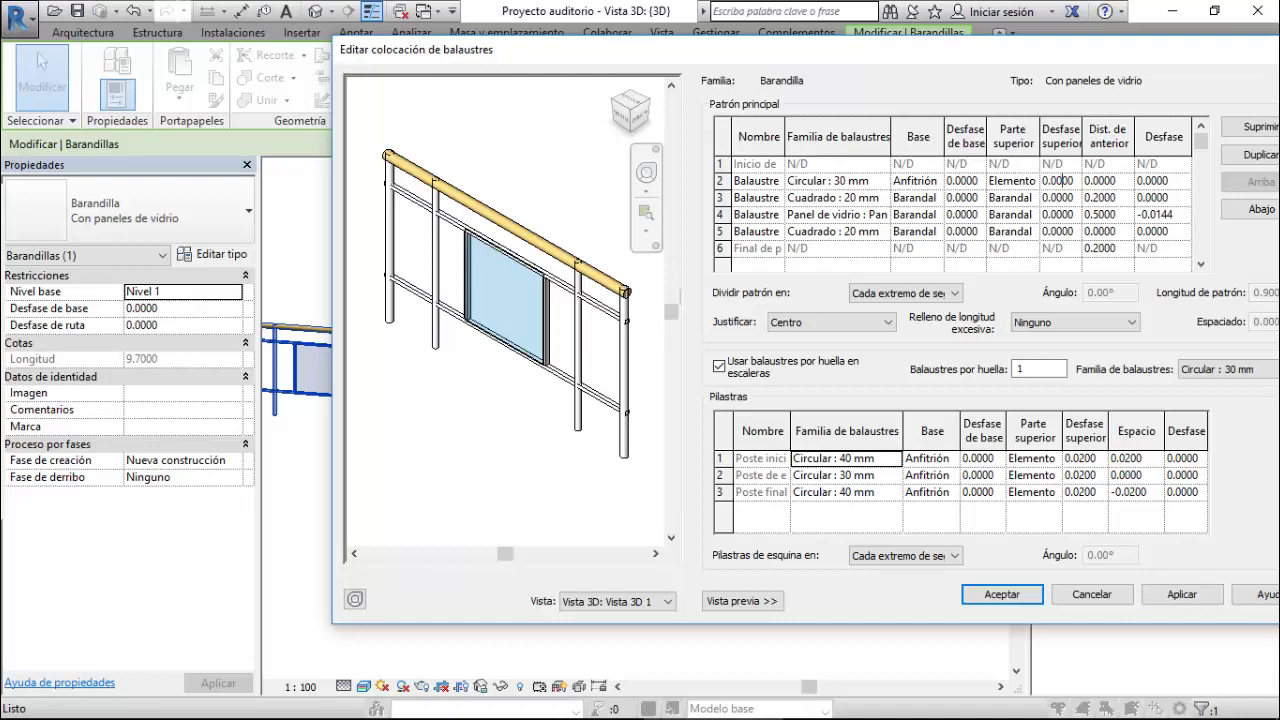
left_click(1182, 594)
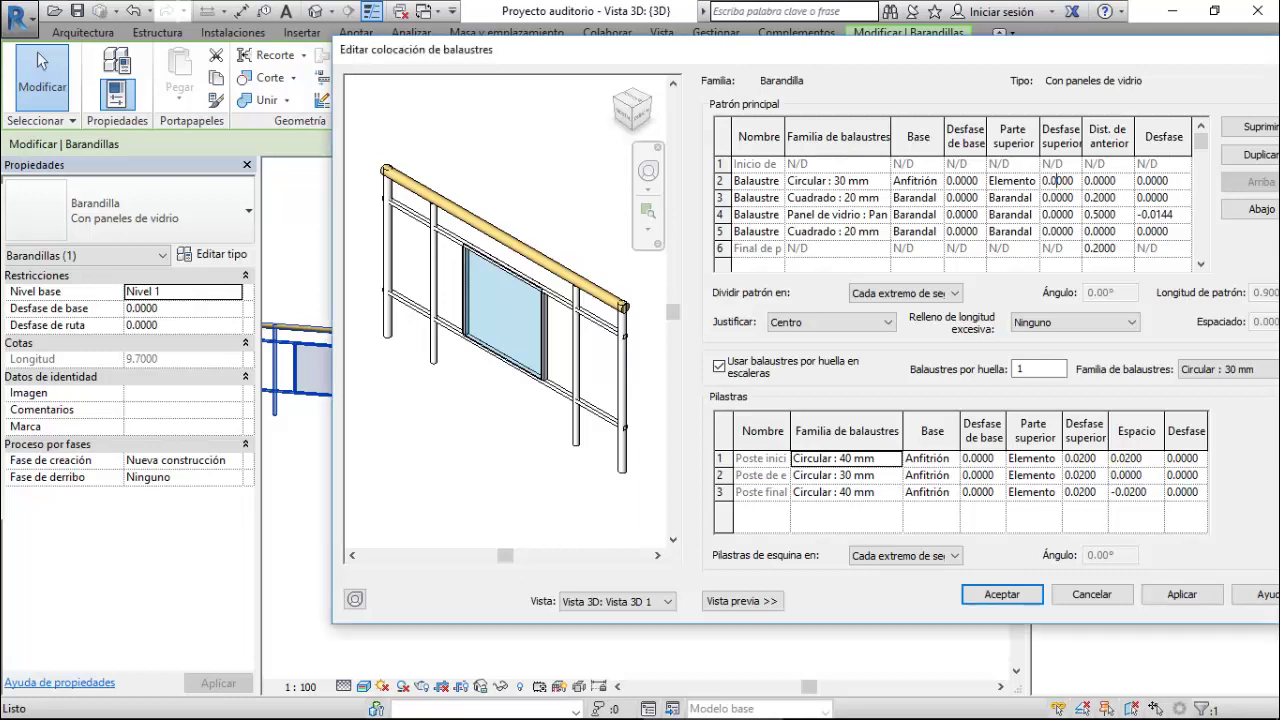
- Preview a 0.2 top offset for the round baluster, then restore it to 0.02
type("2")
left_click(1181, 594)
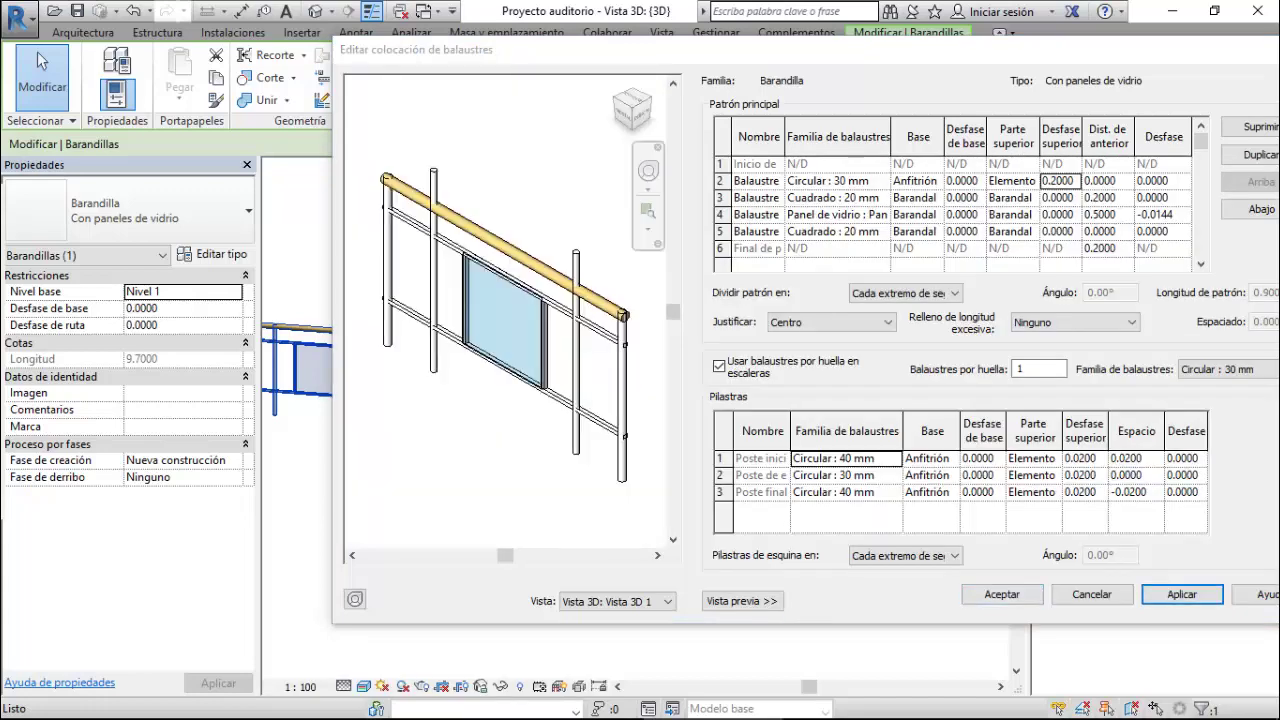
left_click(1056, 180)
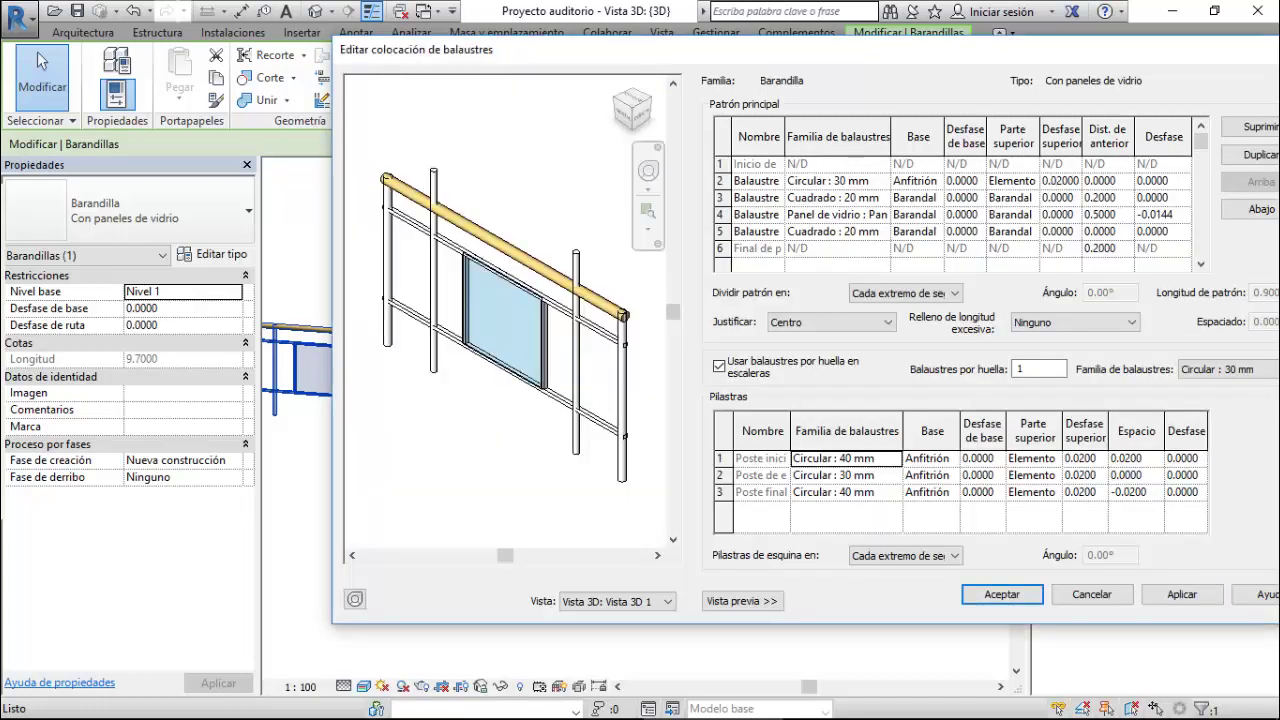
left_click(1181, 594)
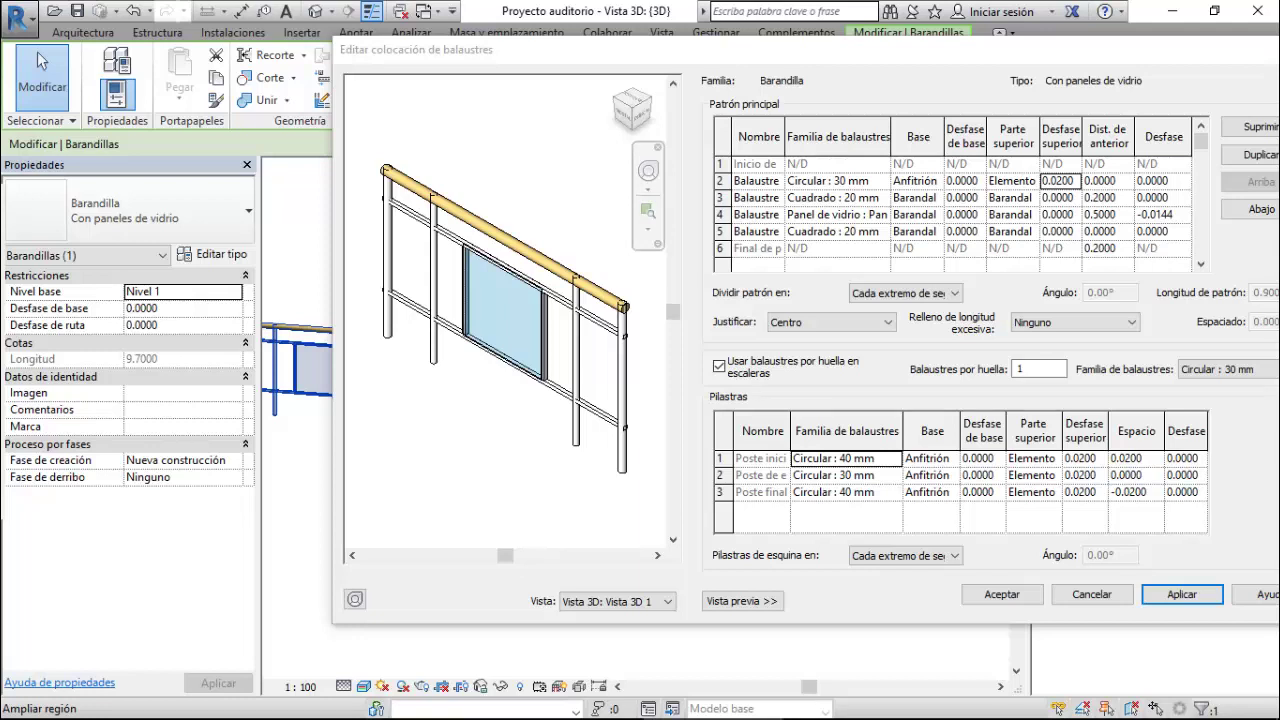
left_click(853, 458)
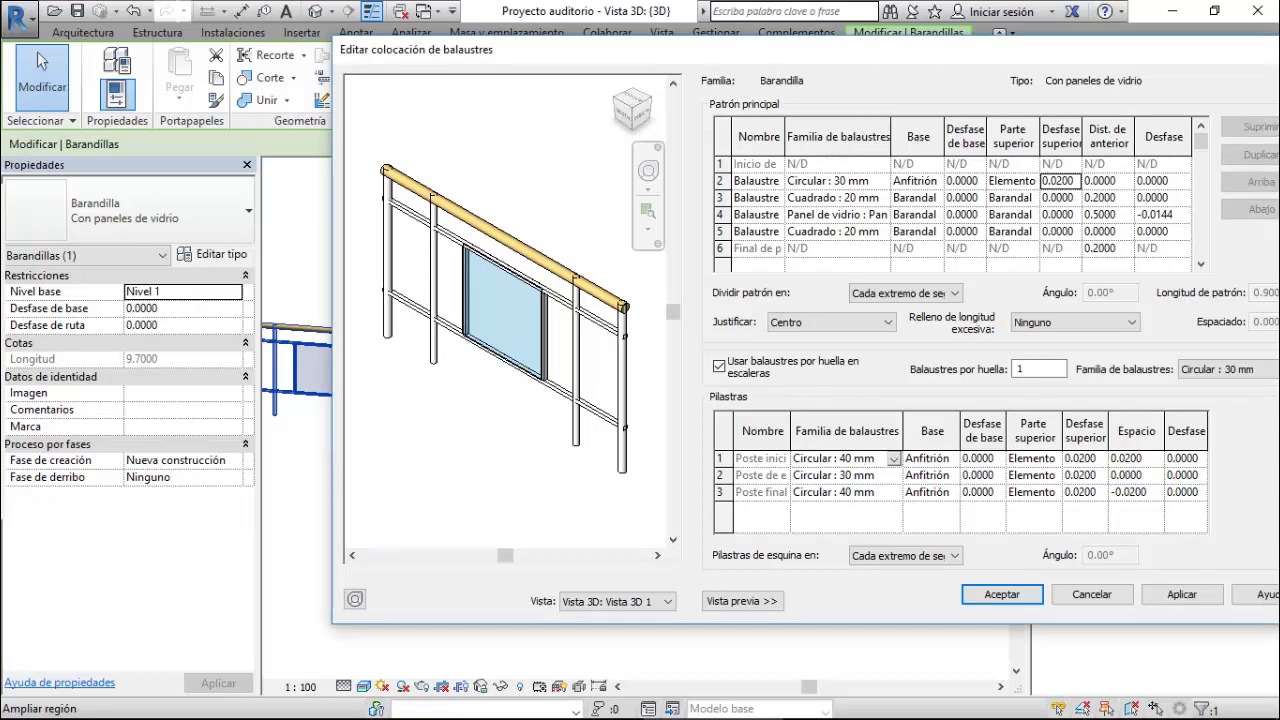
- Set the start, corner and end posts to none and apply to preview the post-free railing
left_click(894, 458)
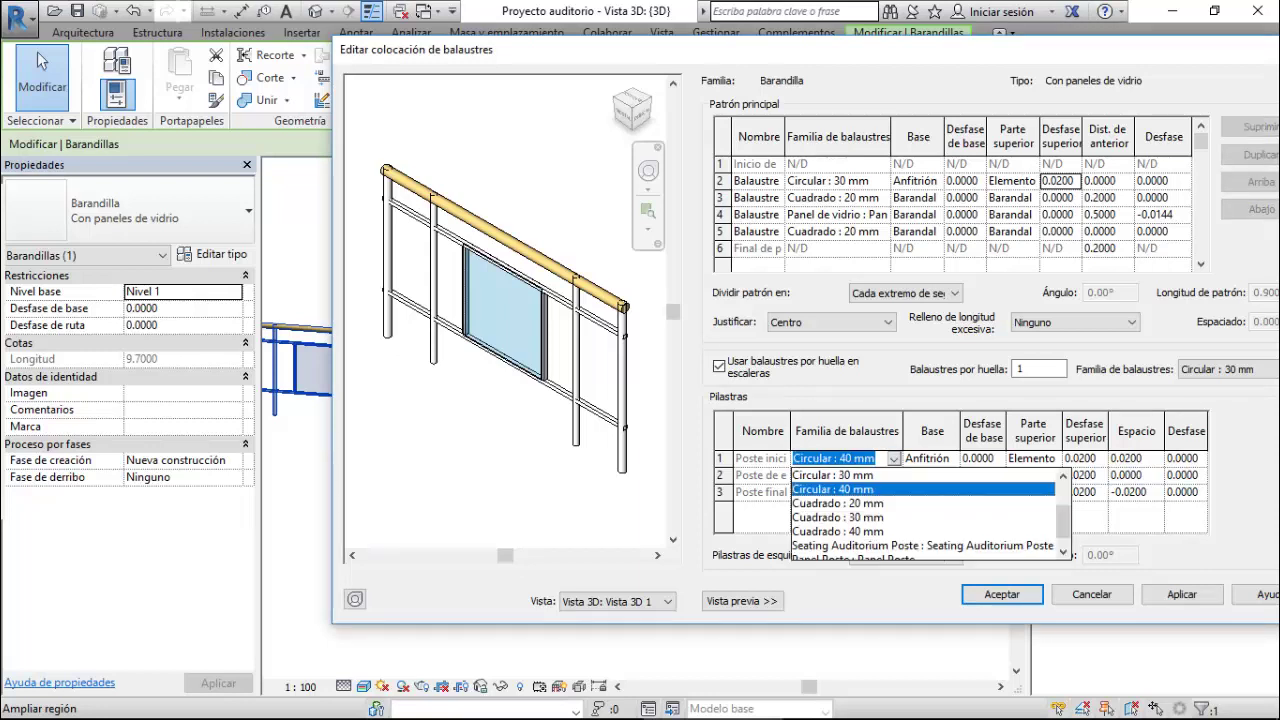
scroll(920, 515, "up", 2)
scroll(920, 515, "up", 2)
left_click(833, 475)
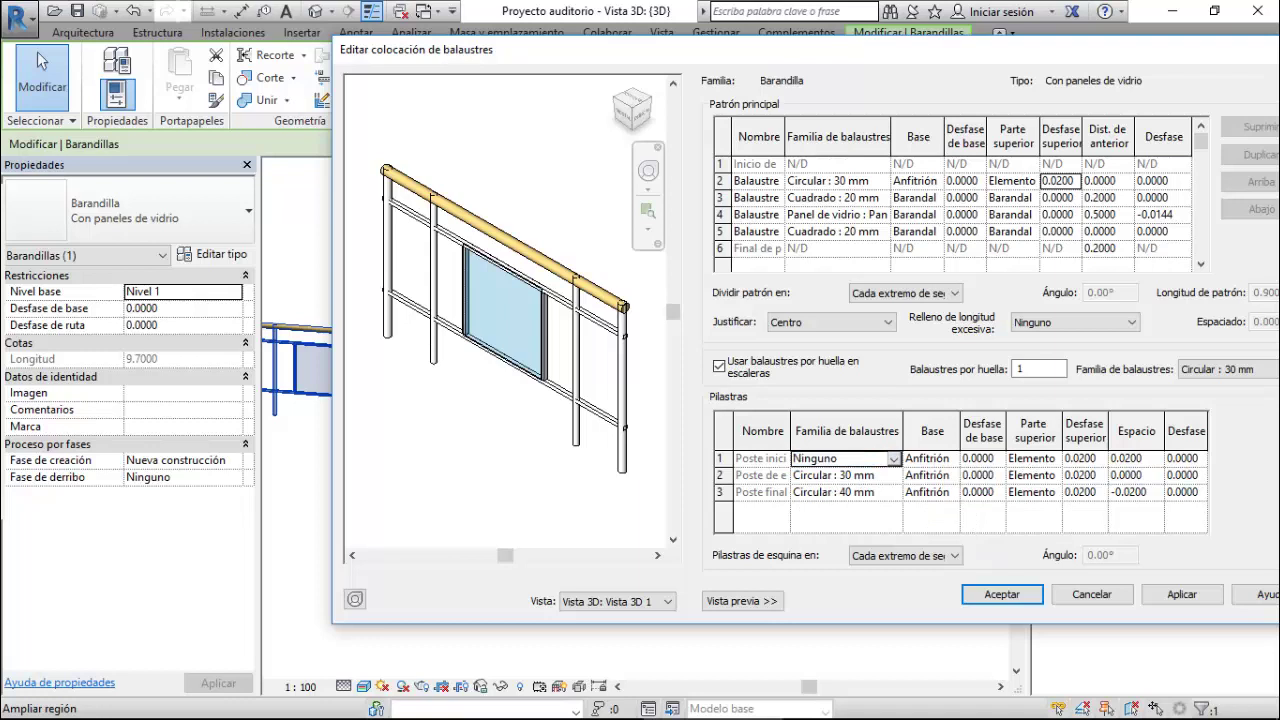
left_click(840, 492)
left_click(894, 492)
left_click(820, 503)
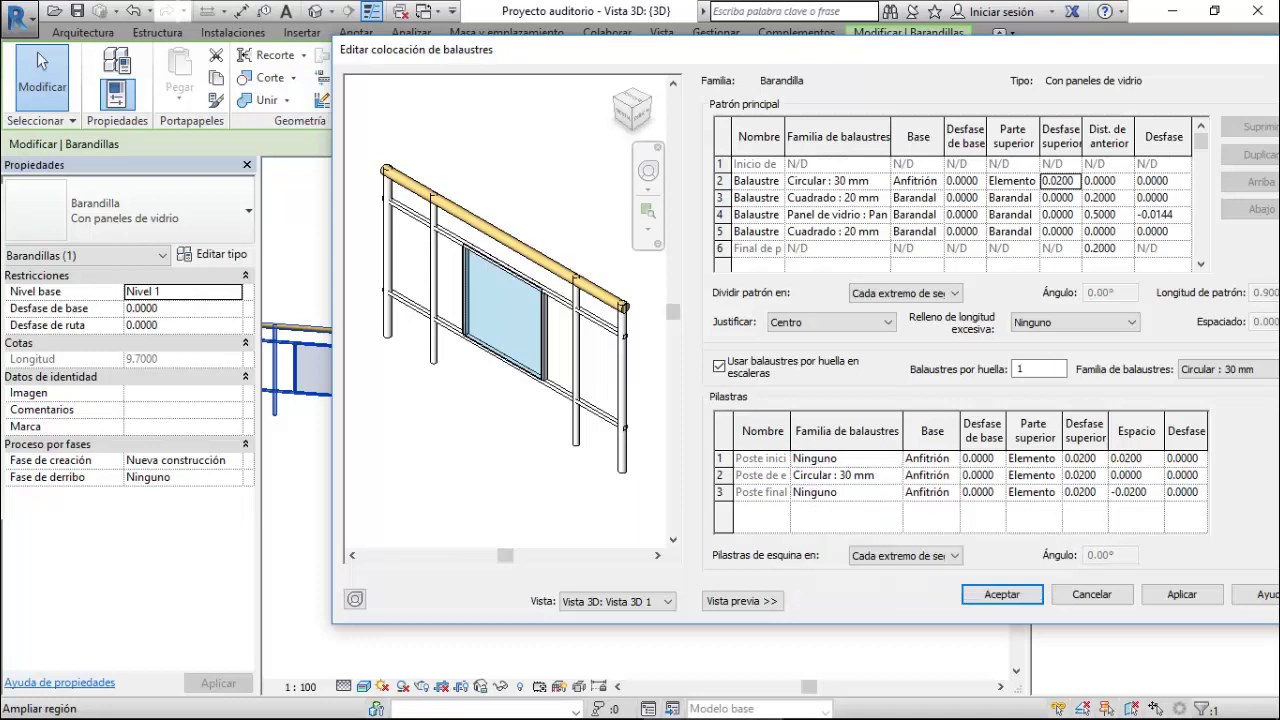
left_click(840, 475)
left_click(894, 475)
left_click(820, 486)
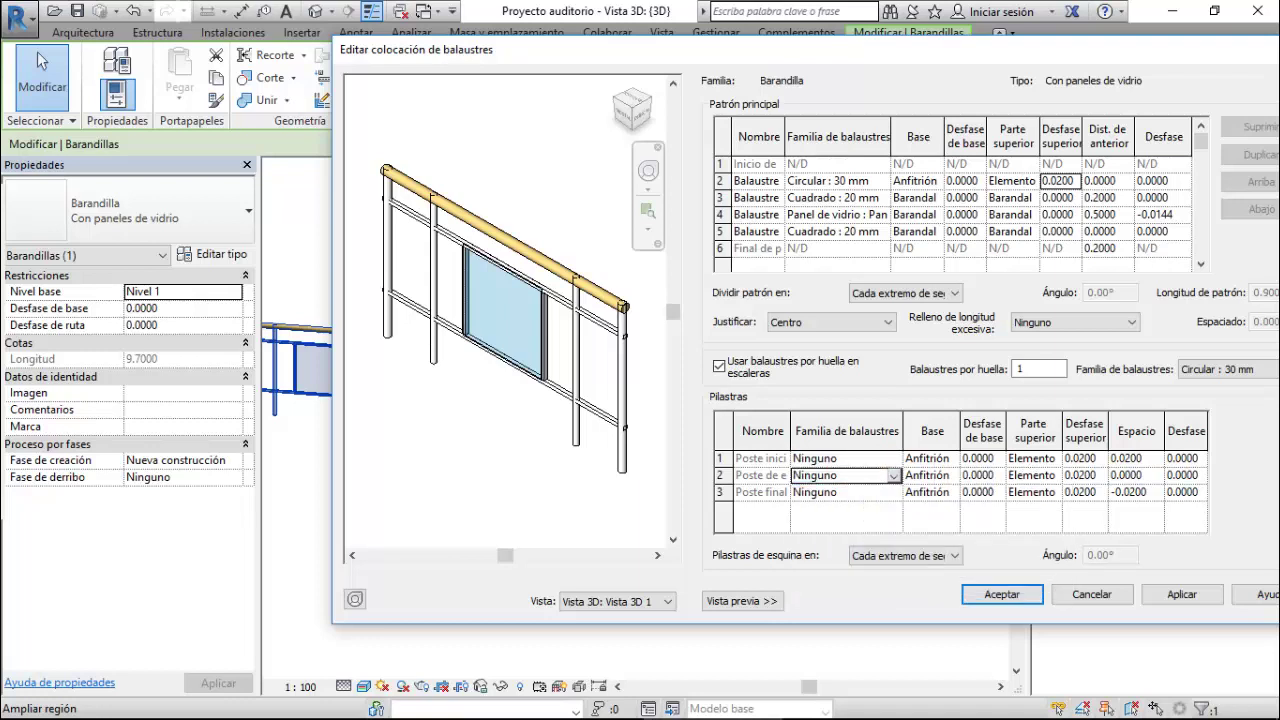
left_click(1182, 594)
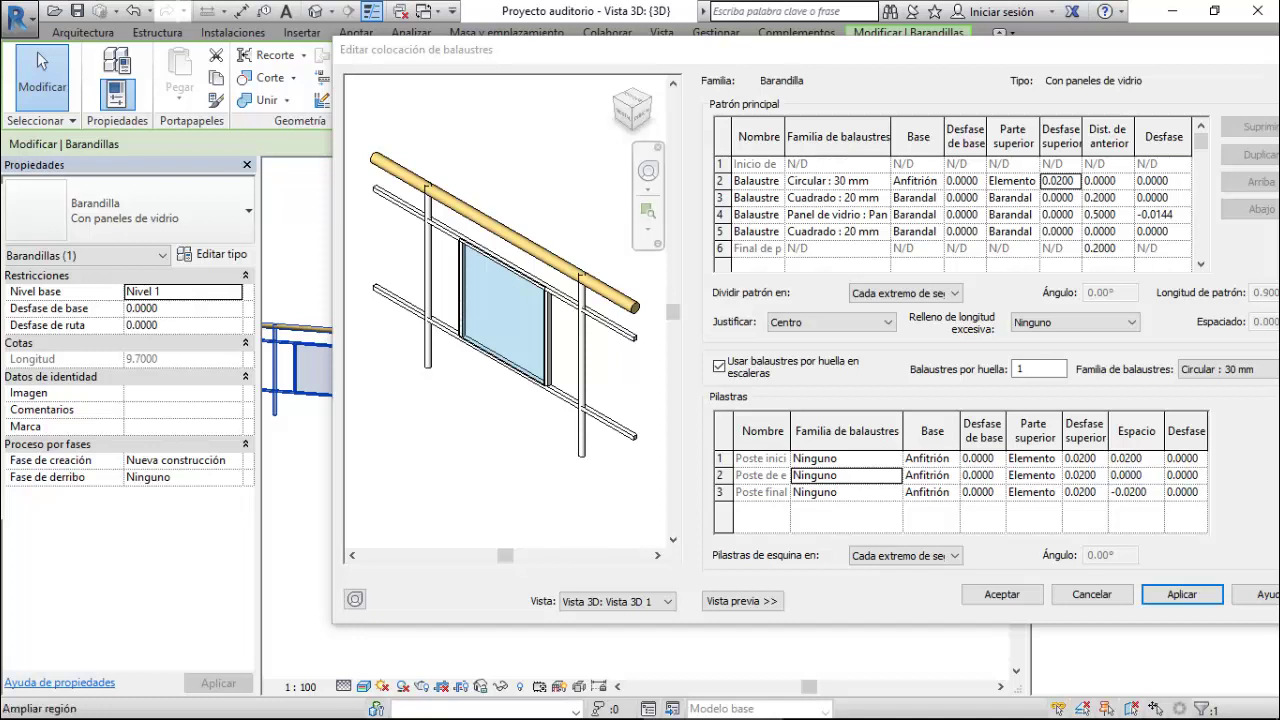
- Set the square 20 mm baluster's base to Barandal 1 and its top to Barandal 2
left_click(915, 197)
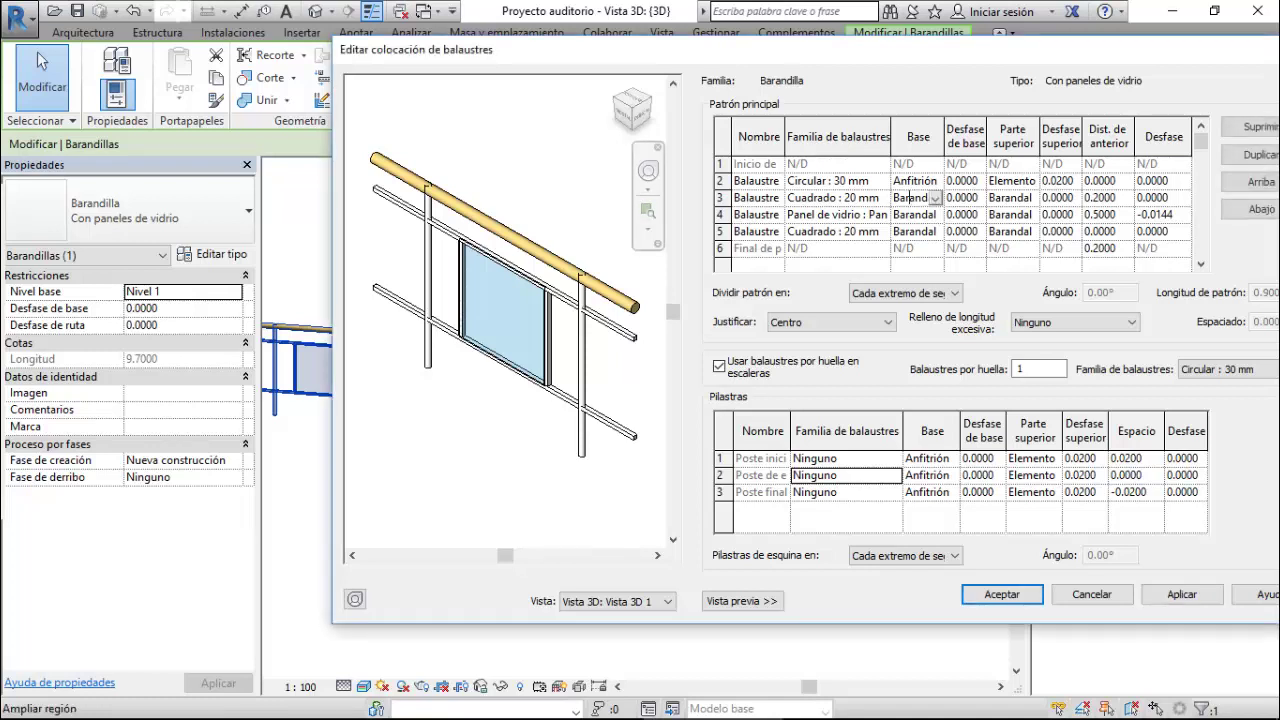
left_click(935, 198)
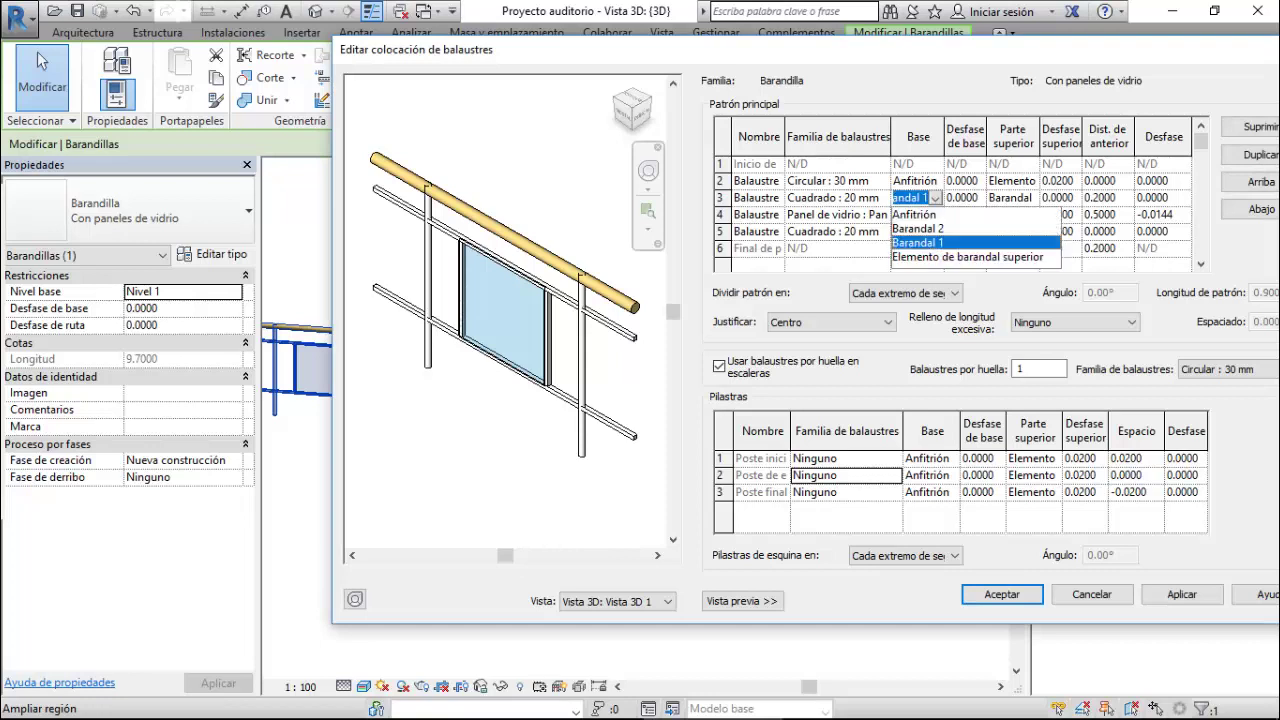
key("Return")
key("Tab")
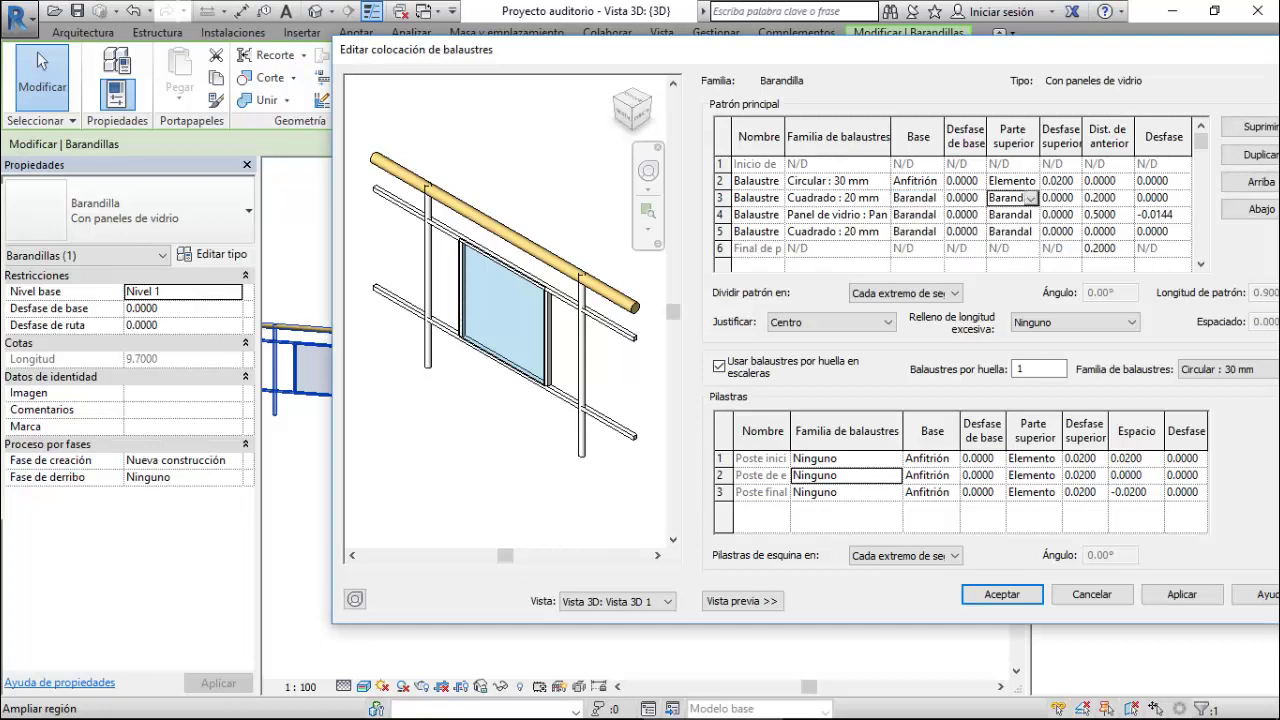
key("alt+Down")
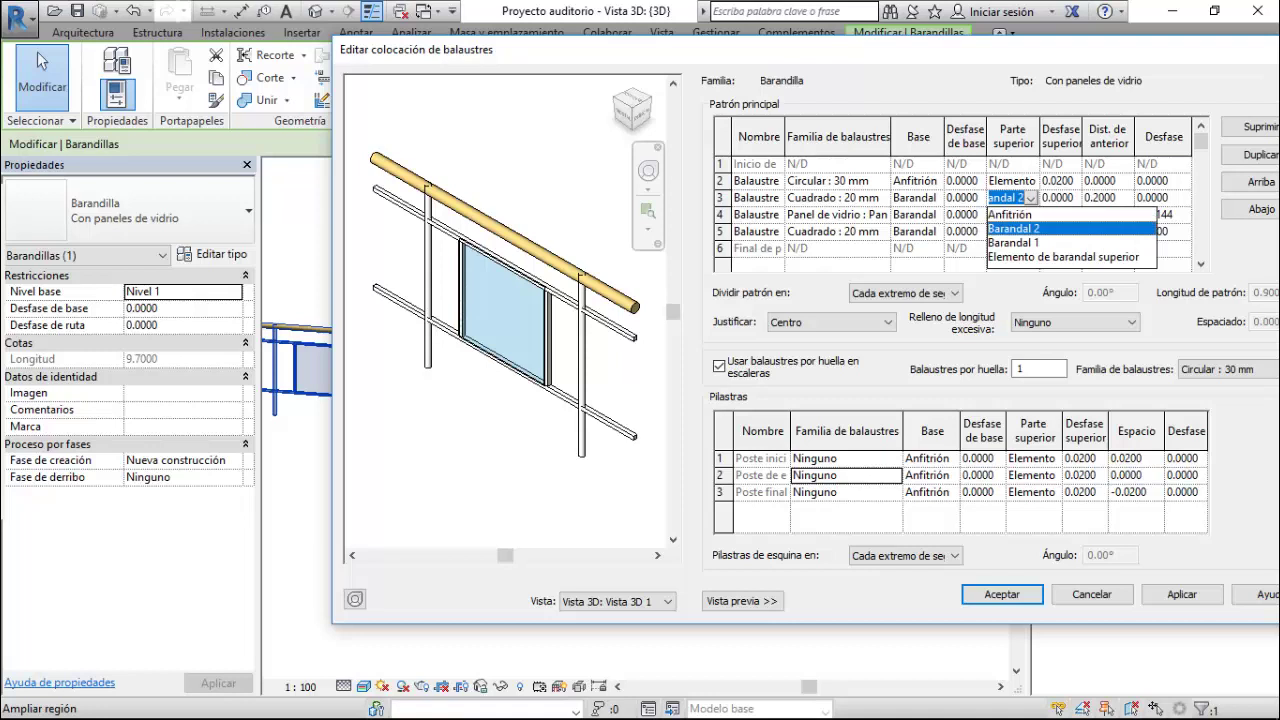
key("Return")
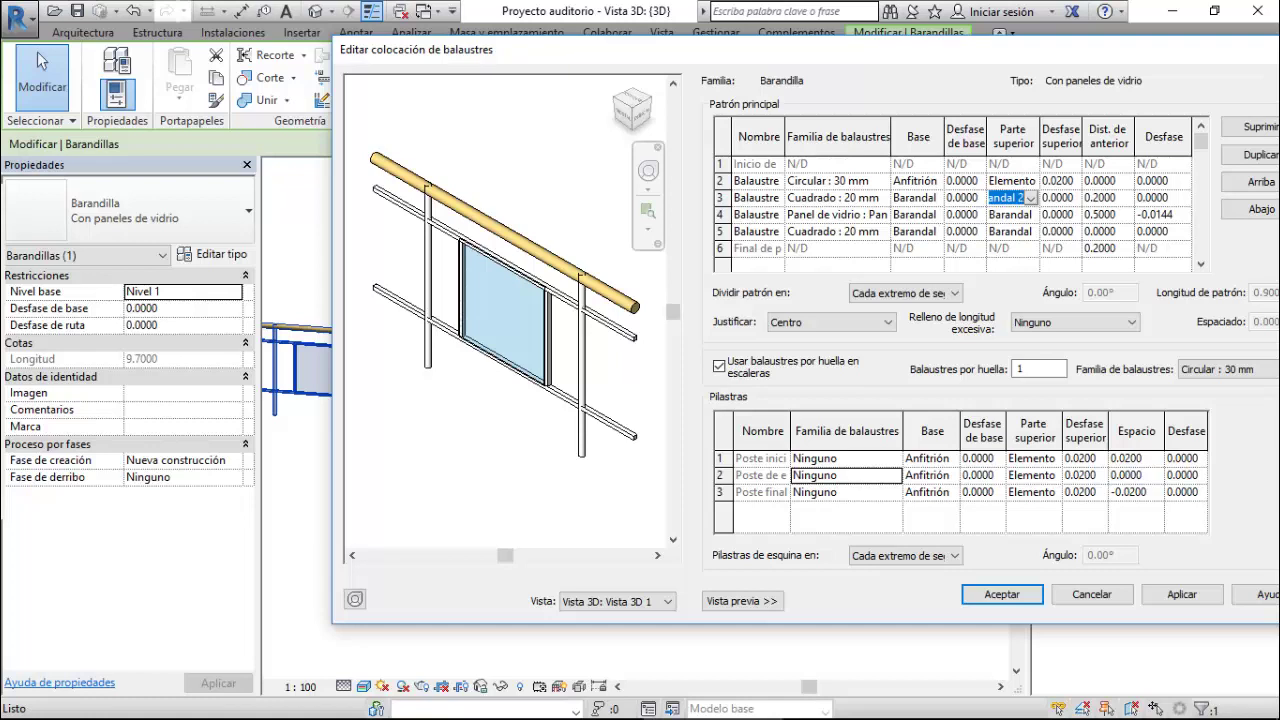
- Keep Barandal 1 as the glass panel baluster's base
left_click(915, 214)
left_click(935, 214)
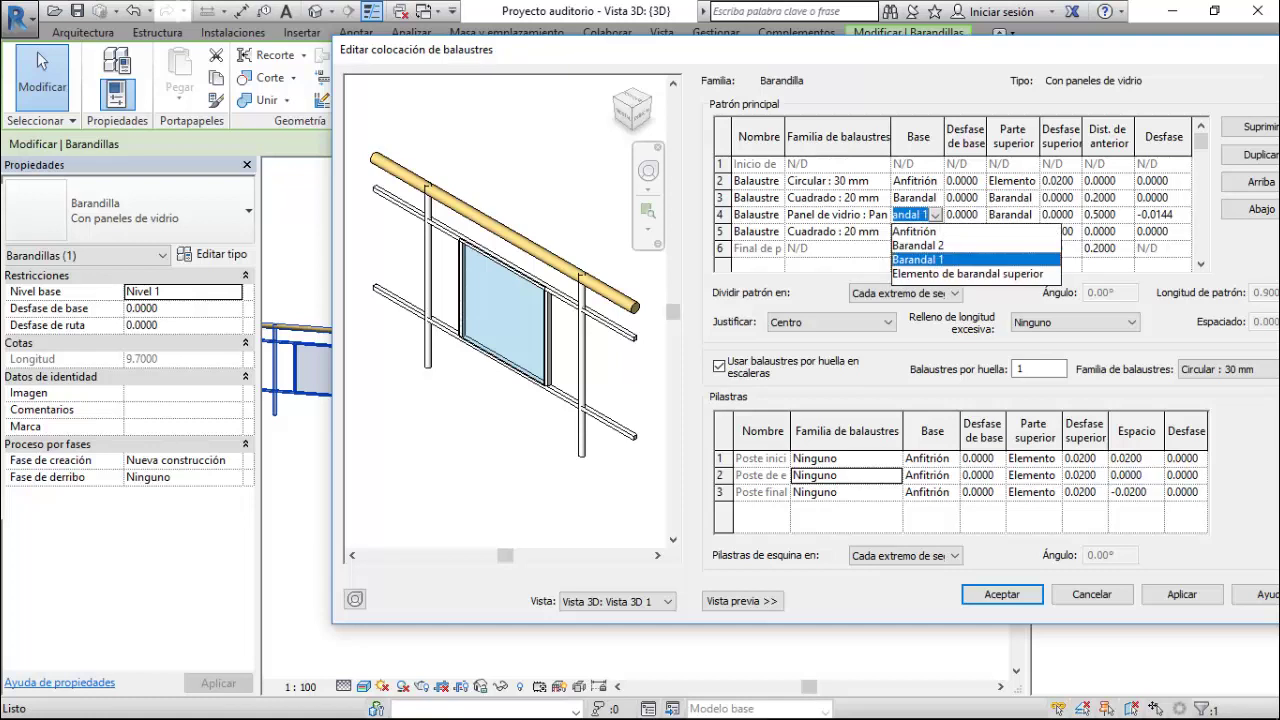
key("Return")
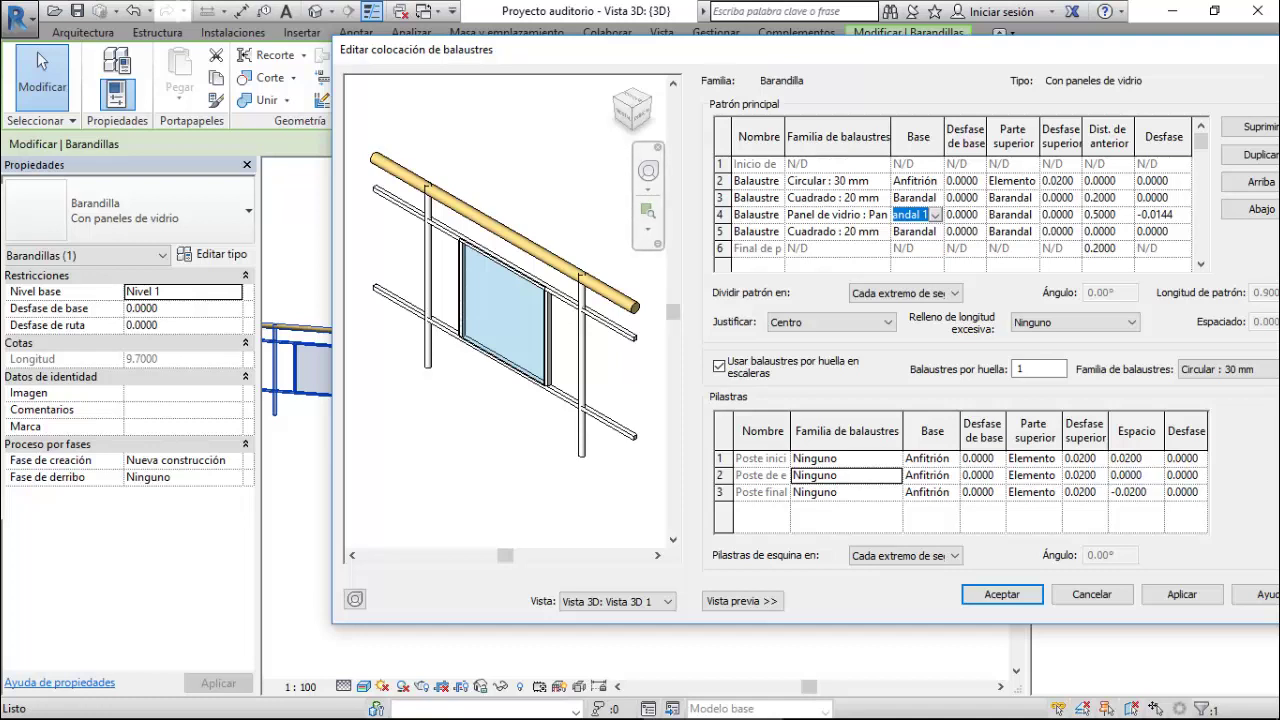
key("Return")
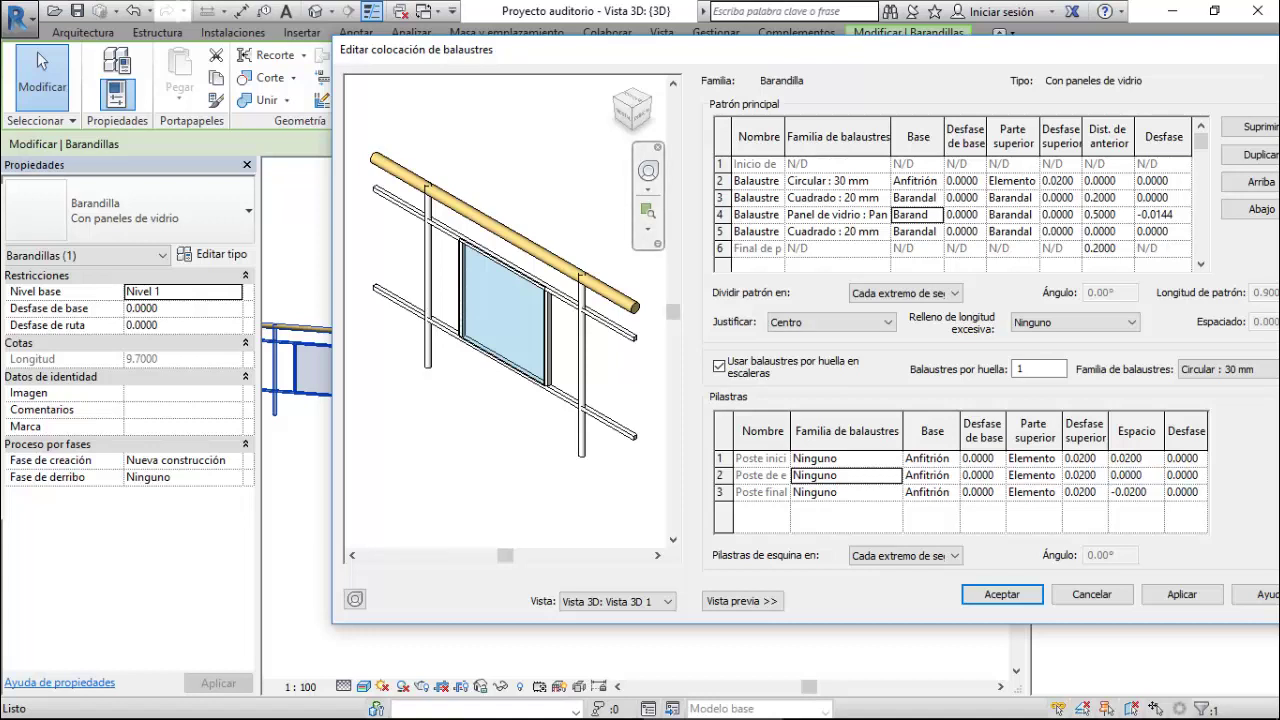
- Change the last square baluster's distance from previous to 0.2, then to 0
left_click(1108, 231)
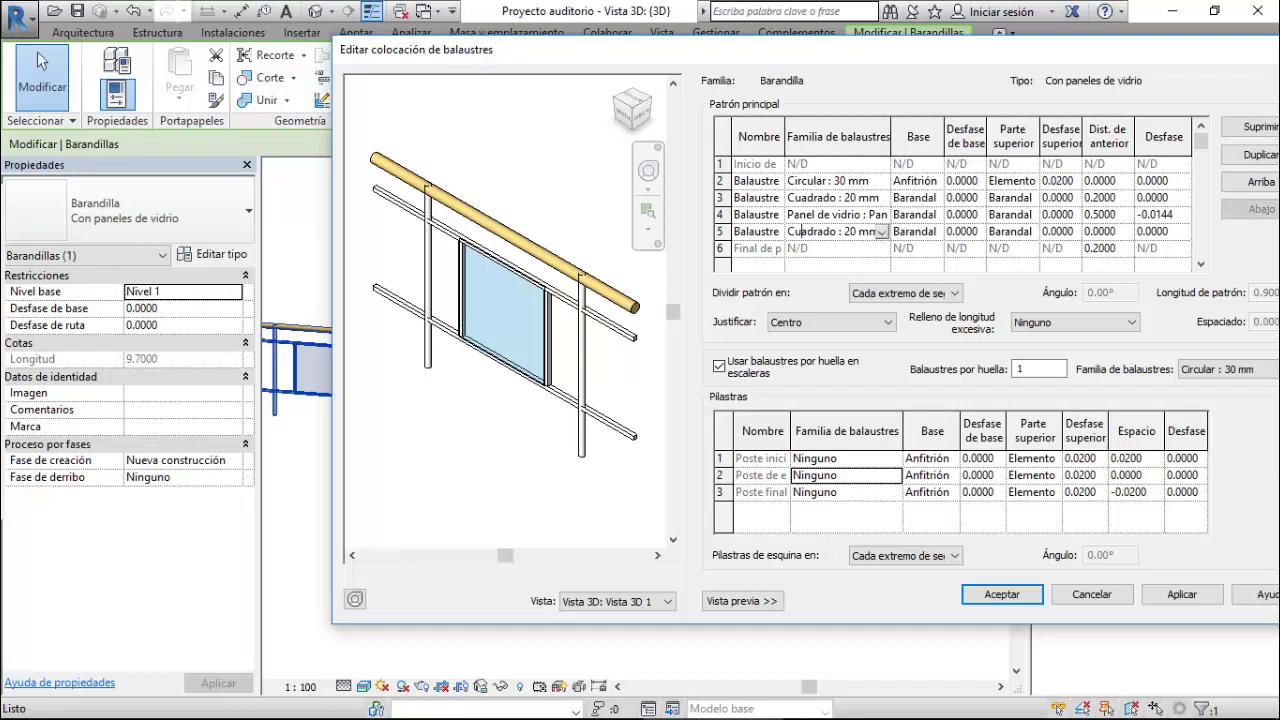
left_click(1088, 231)
left_click_drag(1100, 231, 1092, 231)
type("2")
left_click(1182, 594)
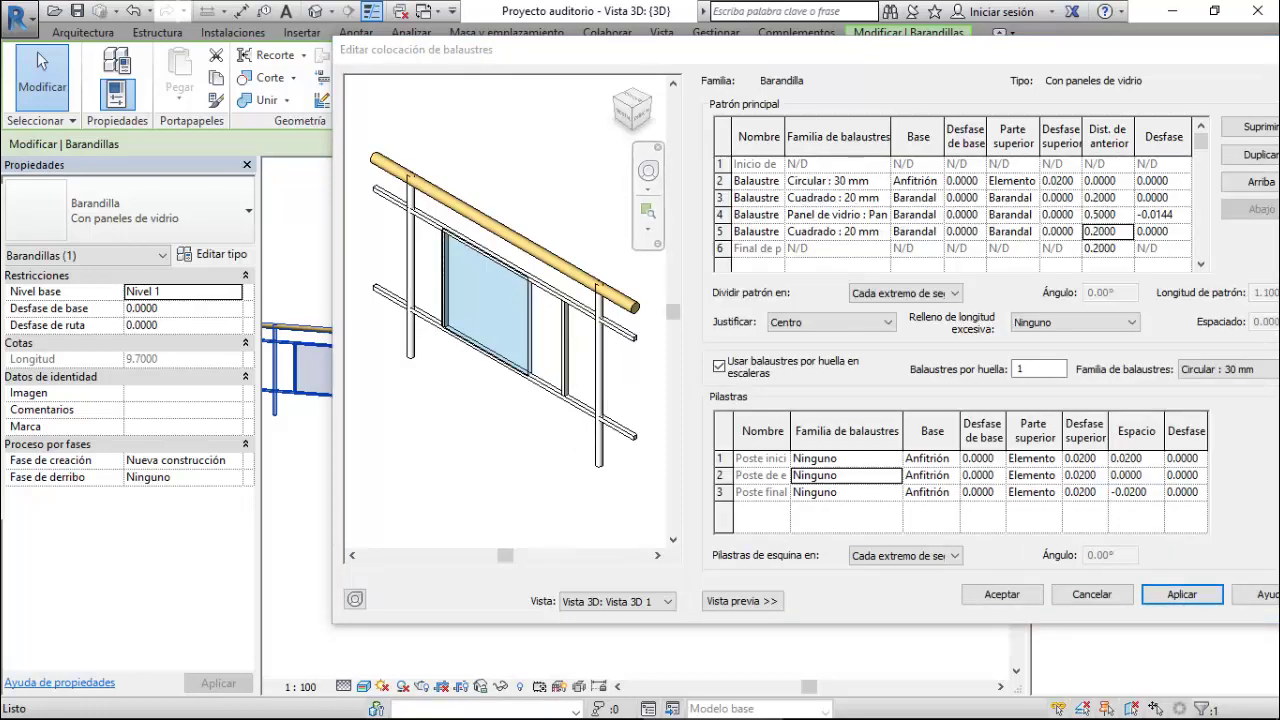
left_click(1091, 231)
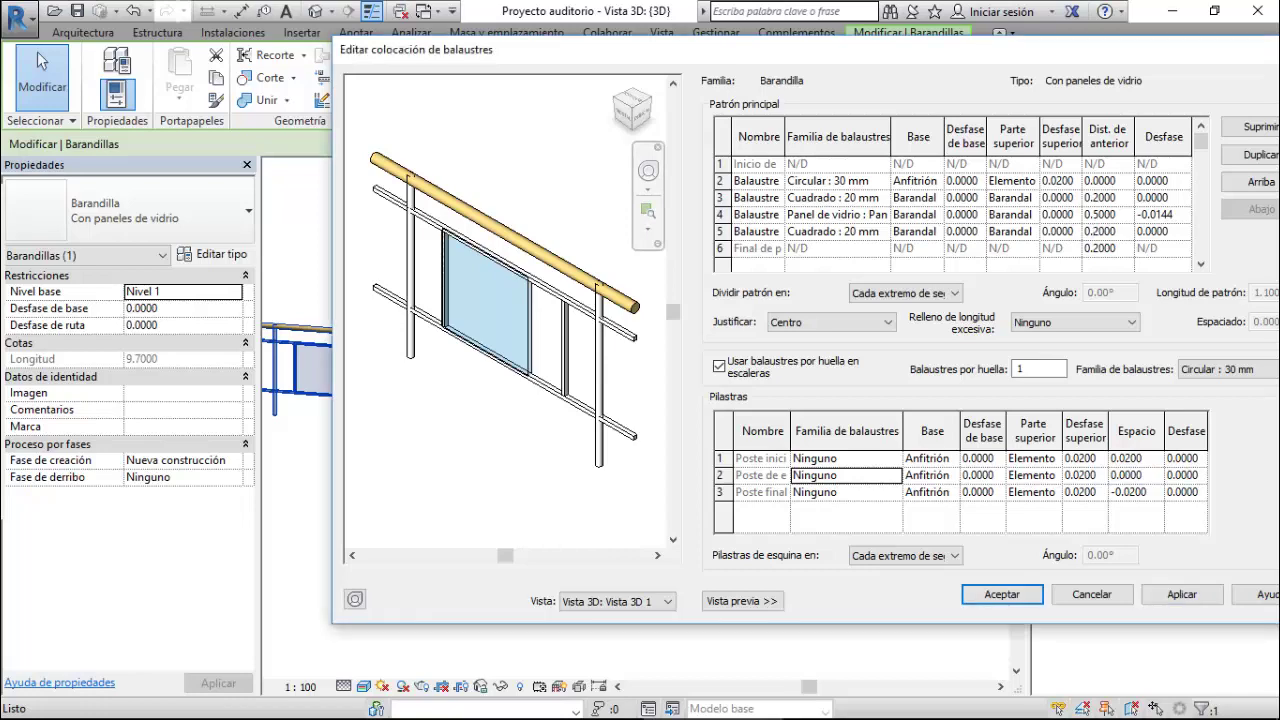
key("Delete")
type("0")
left_click(1182, 594)
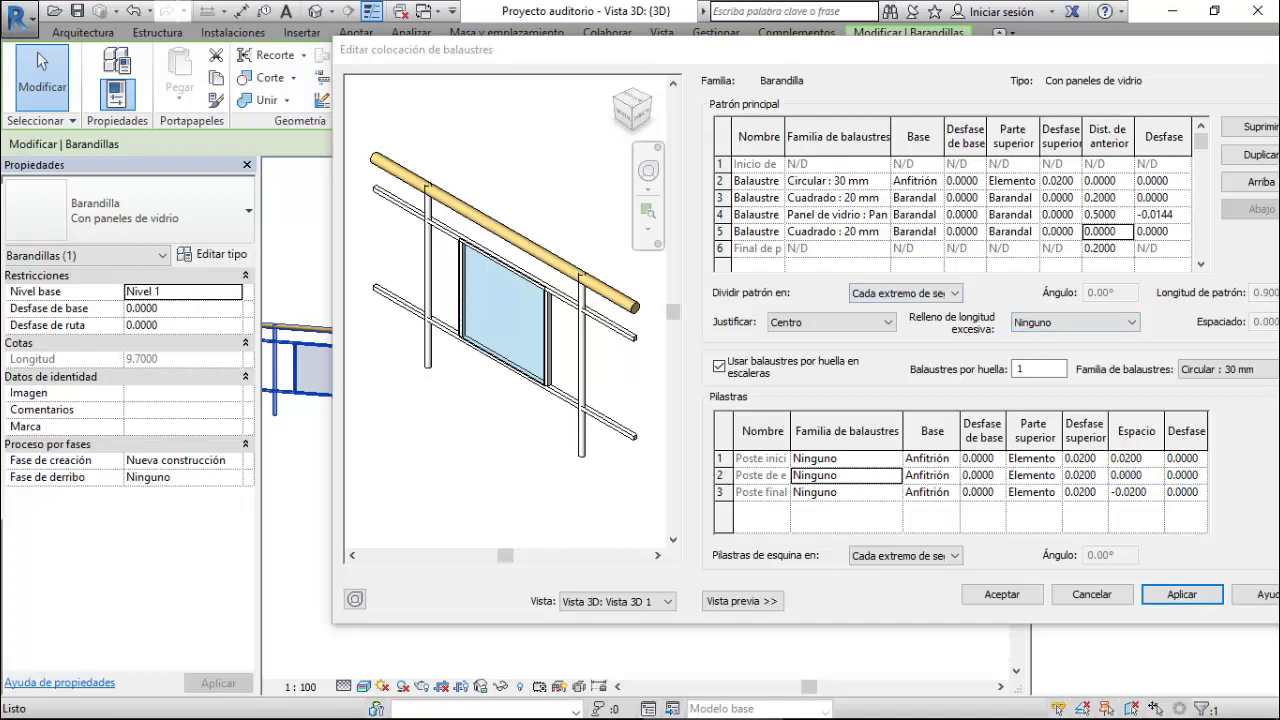
- Delete both Cuadrado : 20 mm baluster rows from the main pattern
left_click(719, 197)
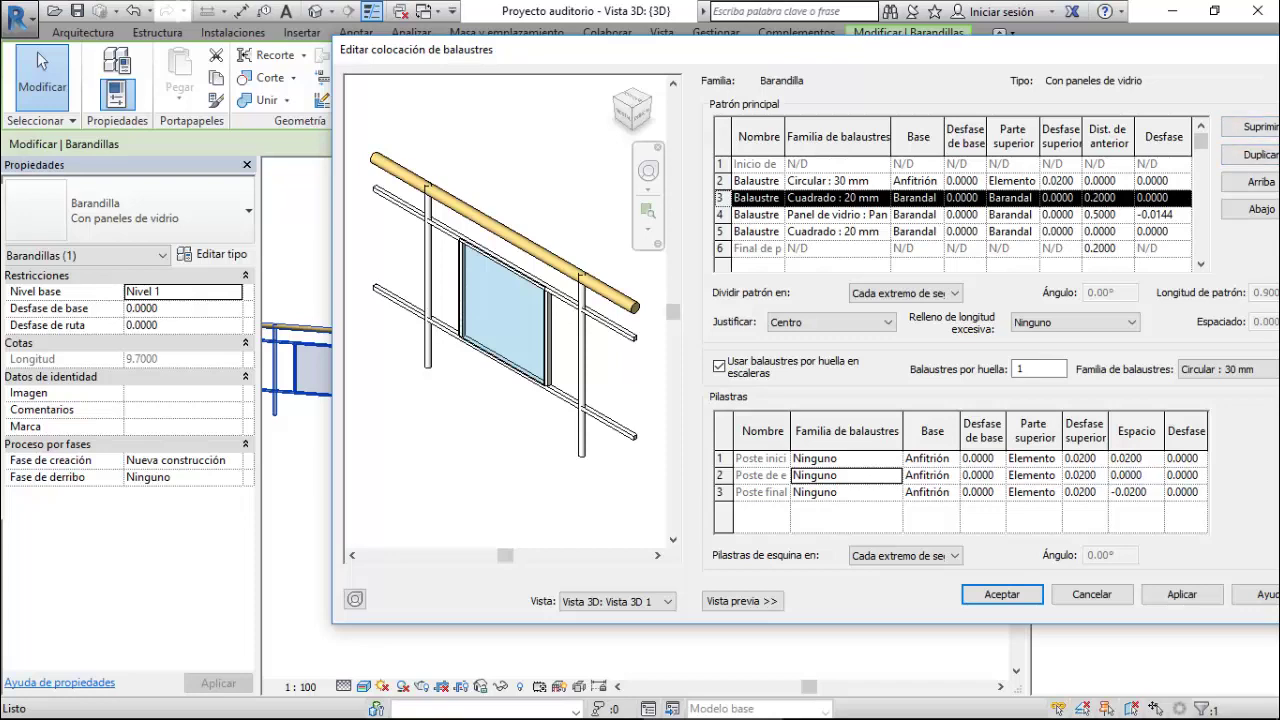
left_click_drag(1175, 56, 1095, 59)
left_click(1181, 129)
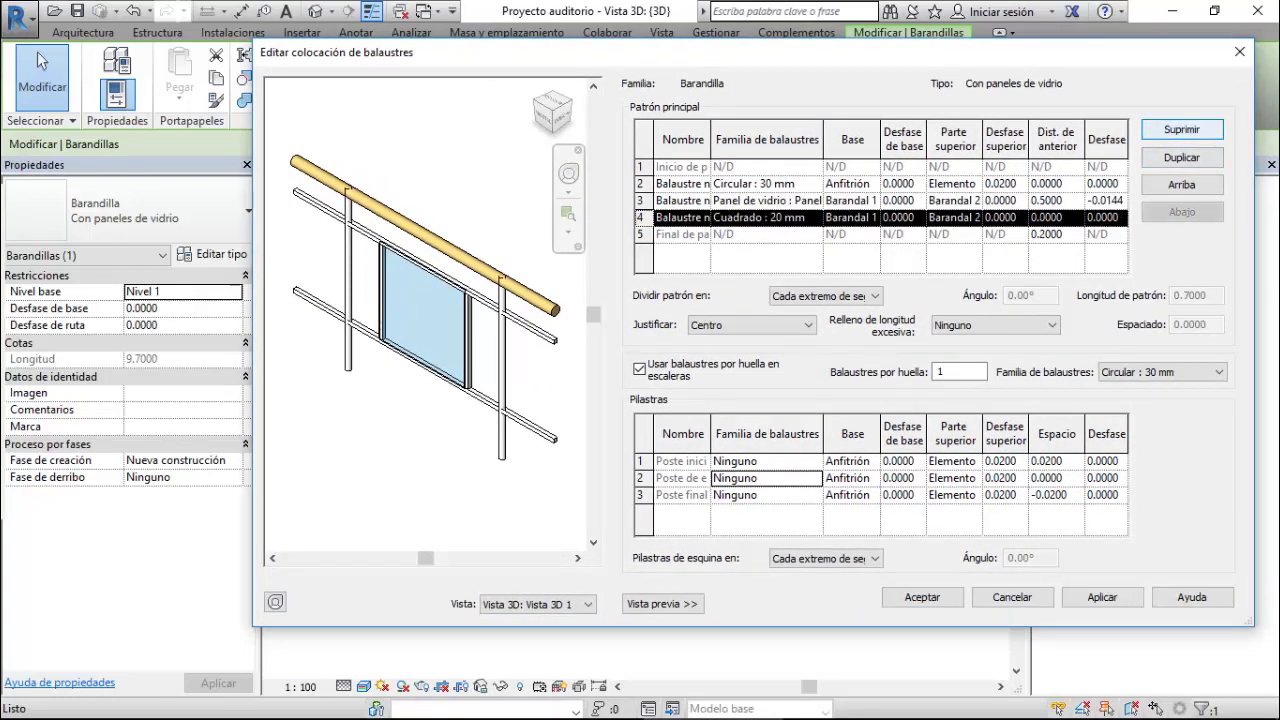
left_click(1181, 129)
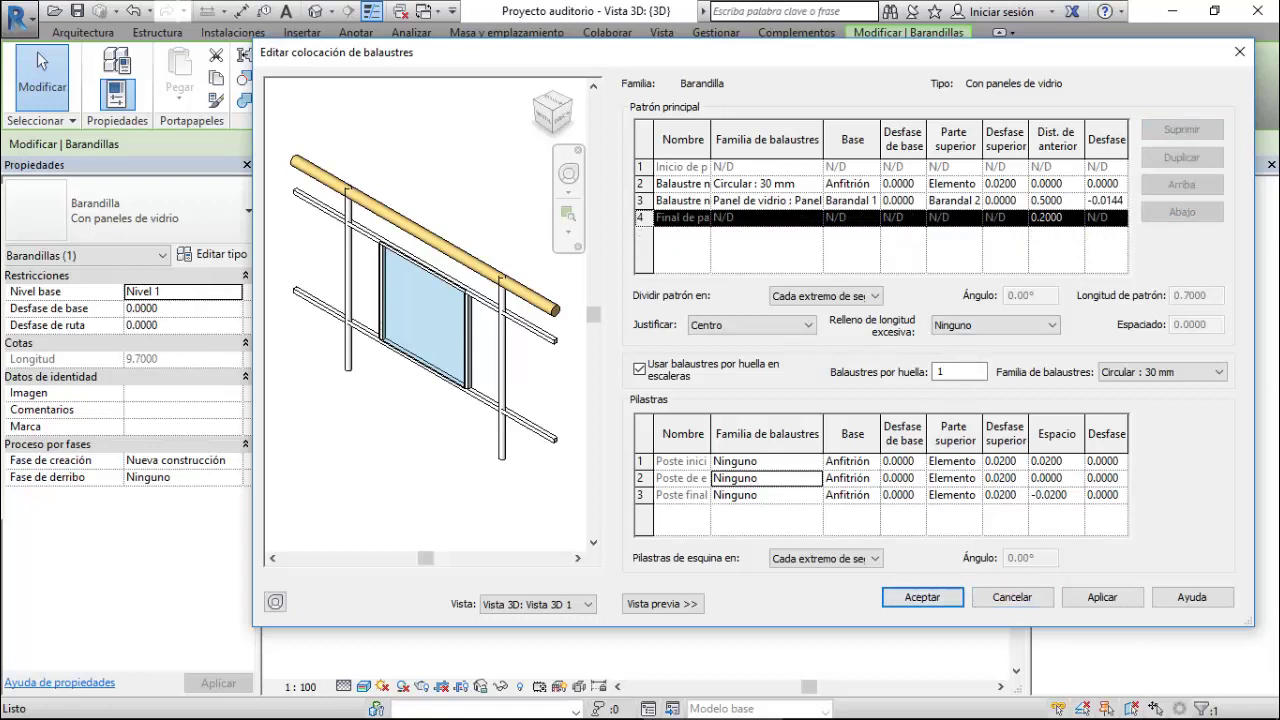
- Set the panel row's baluster family to Panel Poste : Panel Poste, apply, and close both dialogs
left_click(640, 200)
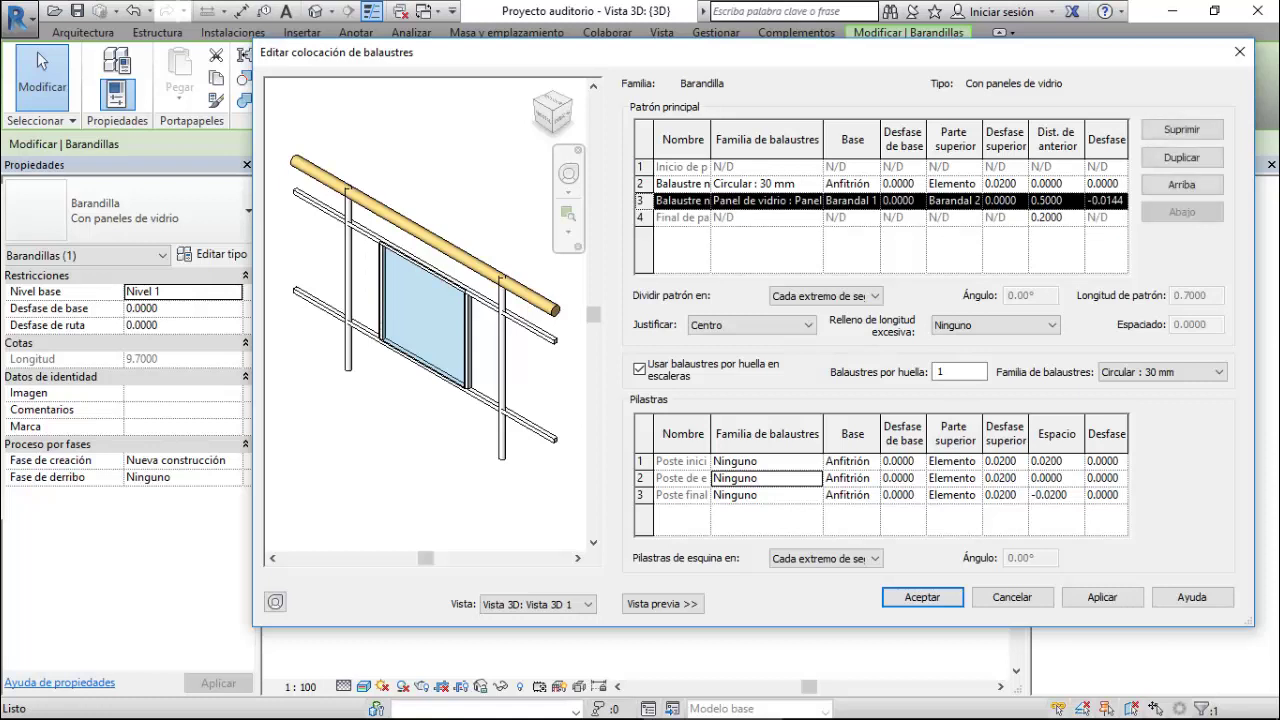
left_click(765, 200)
left_click(815, 200)
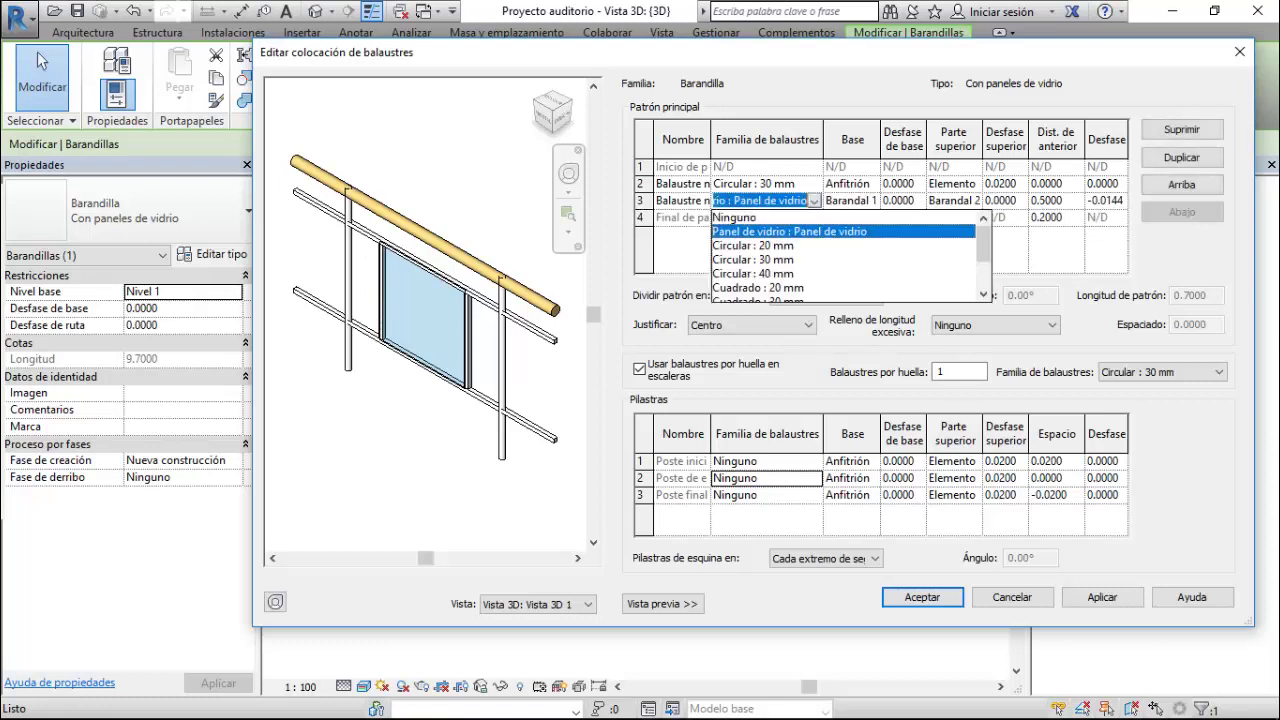
scroll(845, 255, "down", 2)
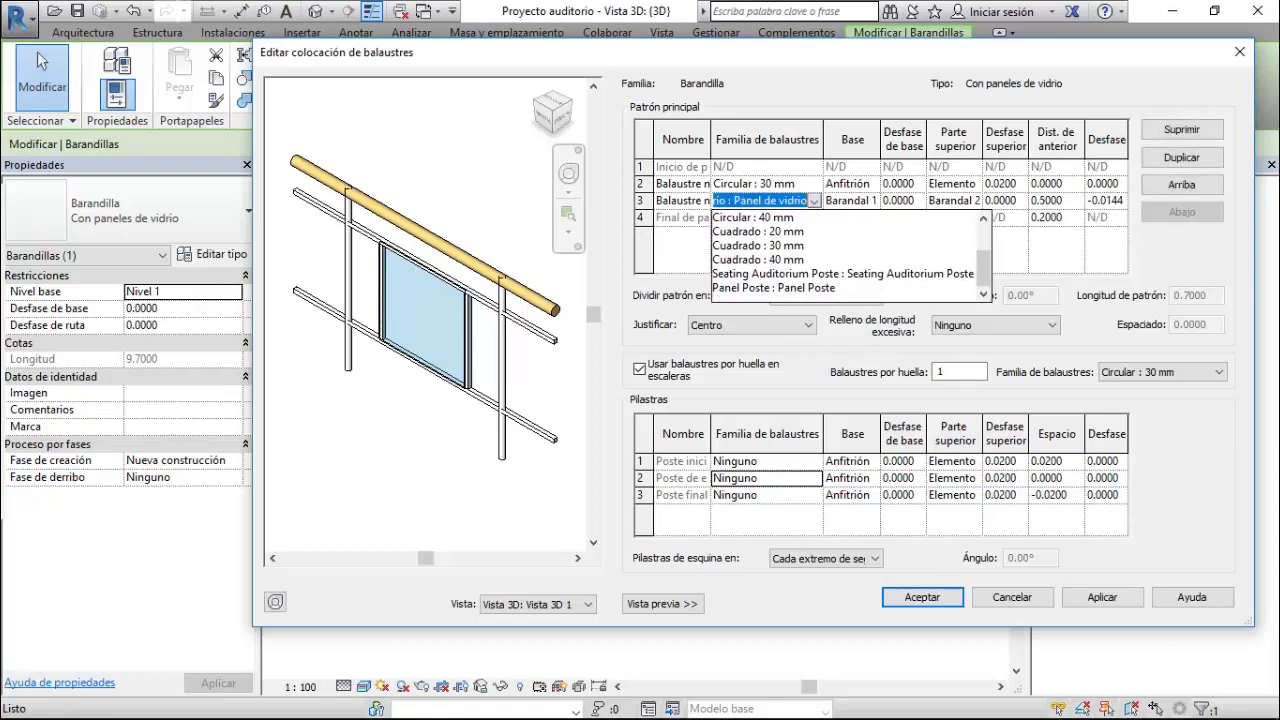
left_click(800, 288)
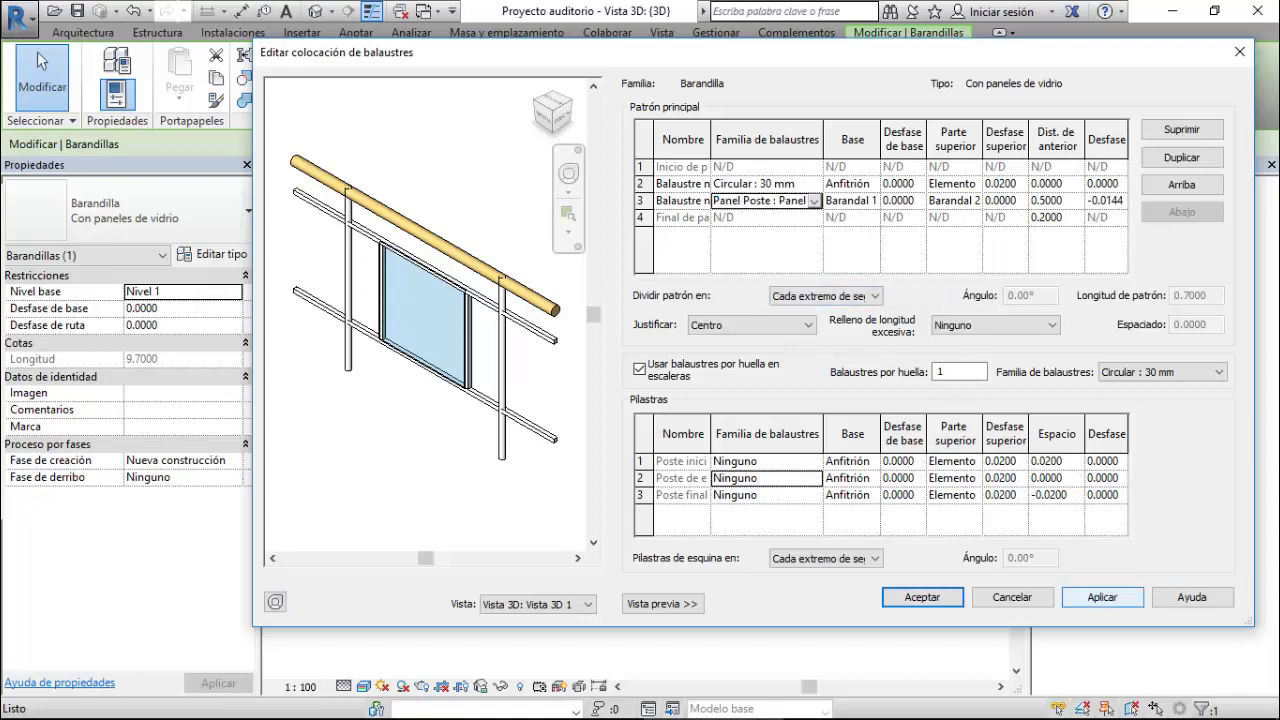
left_click(1102, 597)
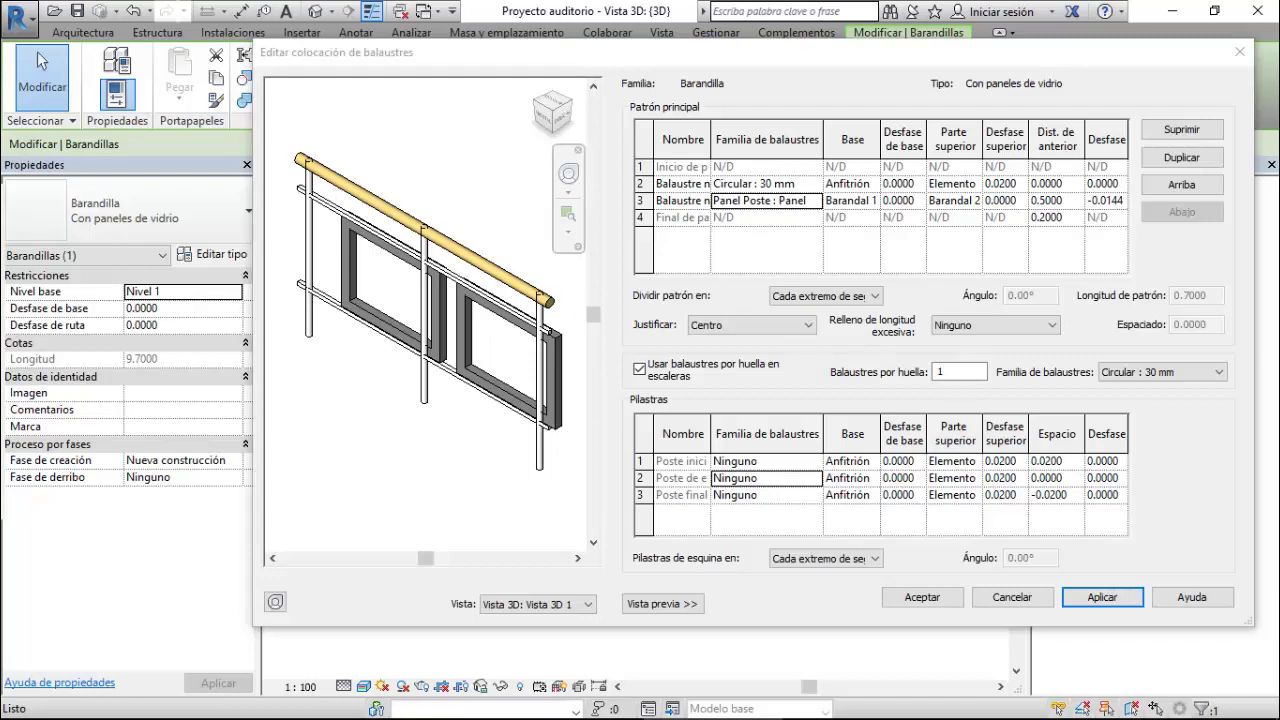
left_click(922, 597)
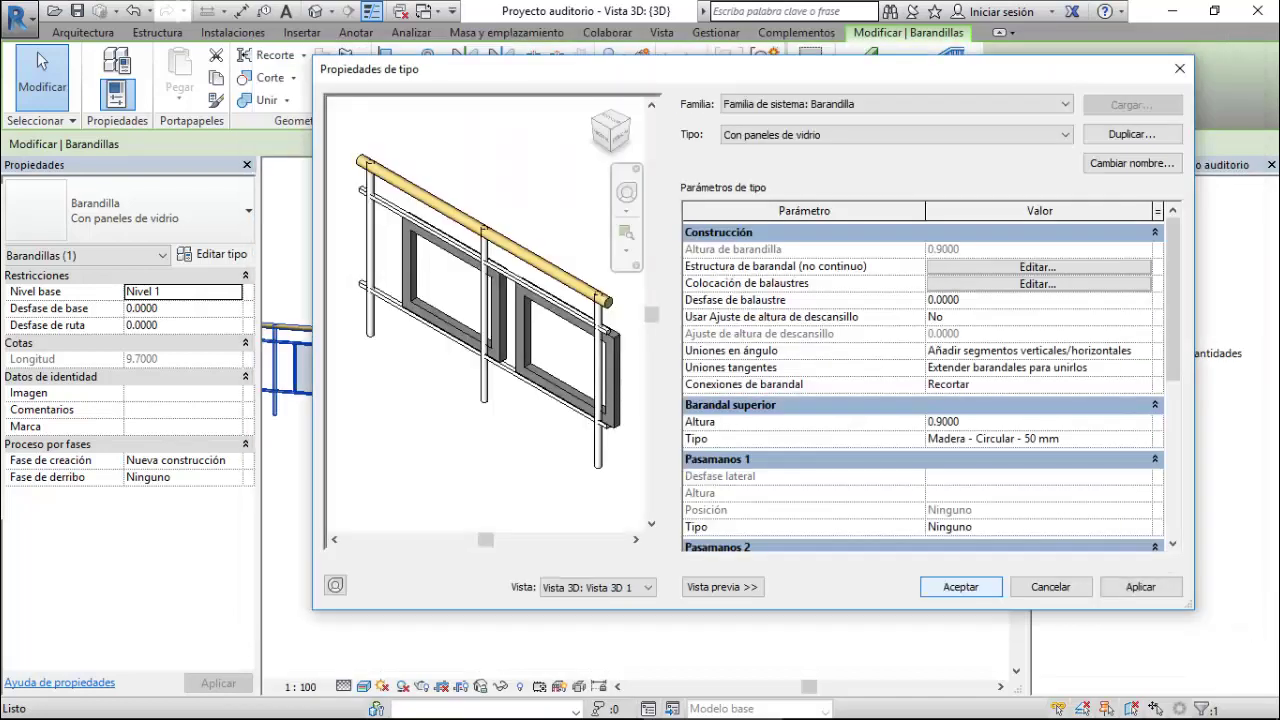
left_click(962, 587)
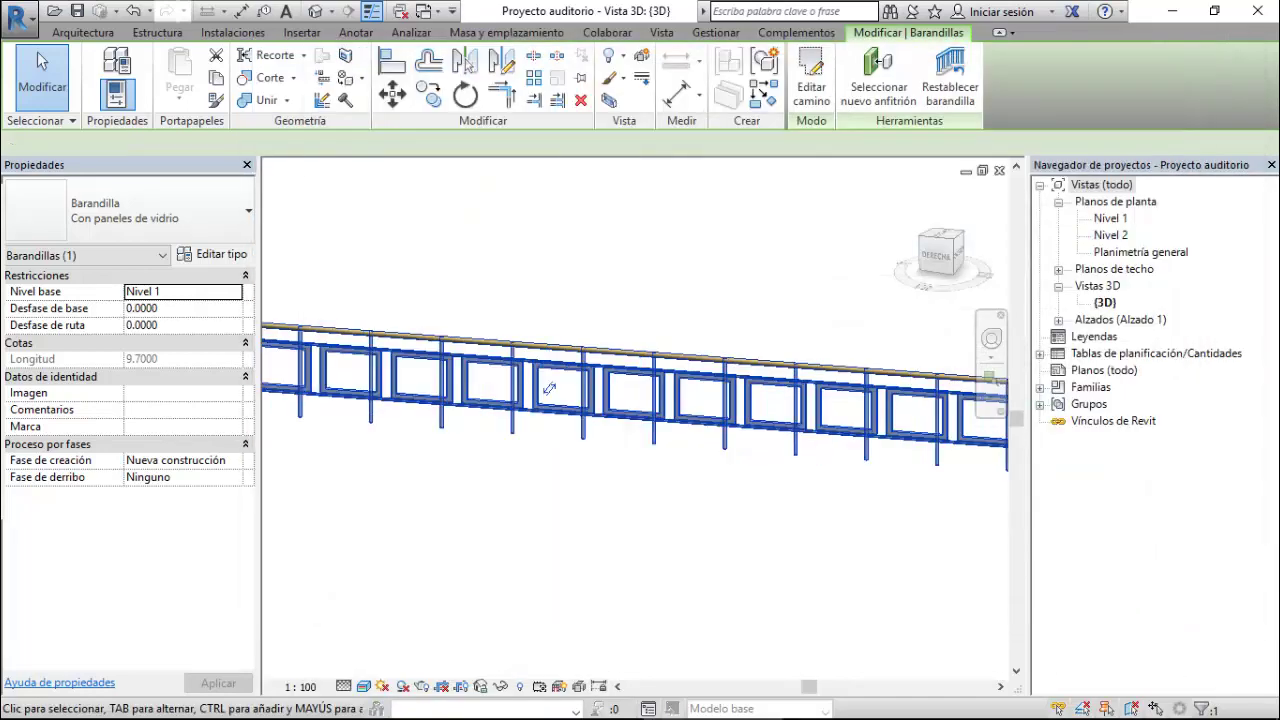
- Switch to the Panel Poste family's Left elevation and zoom to fit
left_click(424, 11)
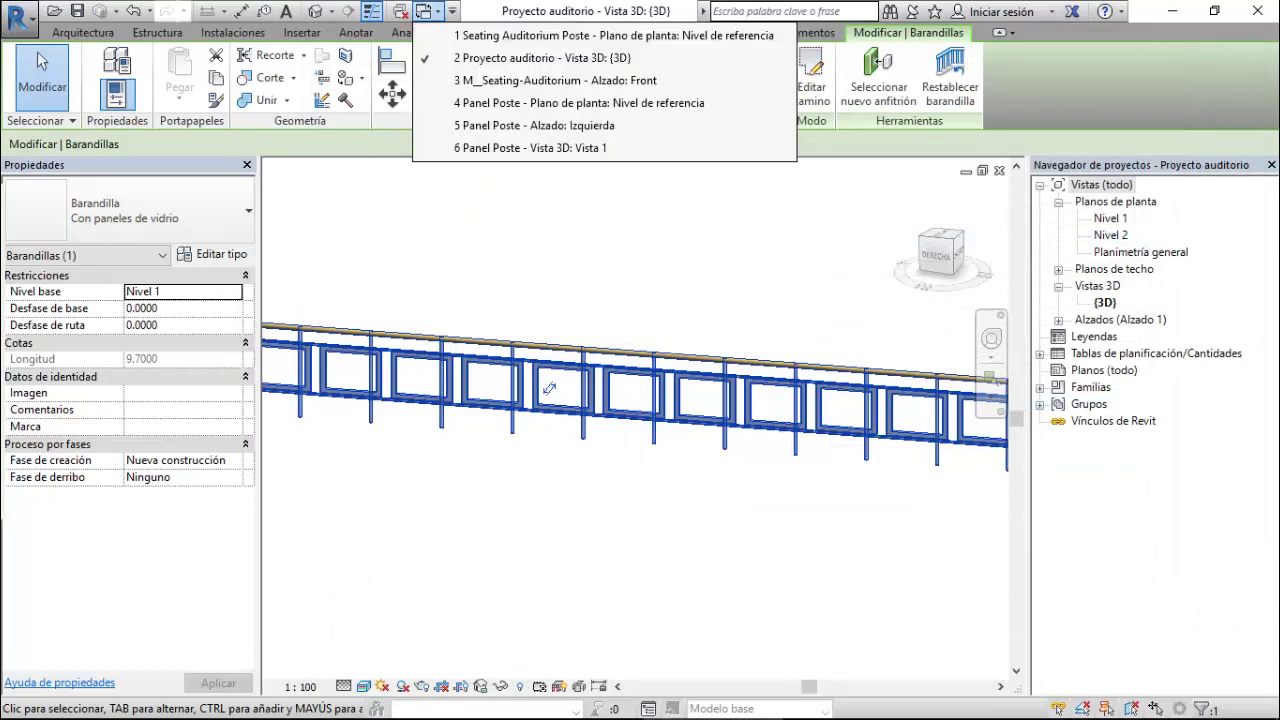
left_click(424, 11)
left_click(424, 11)
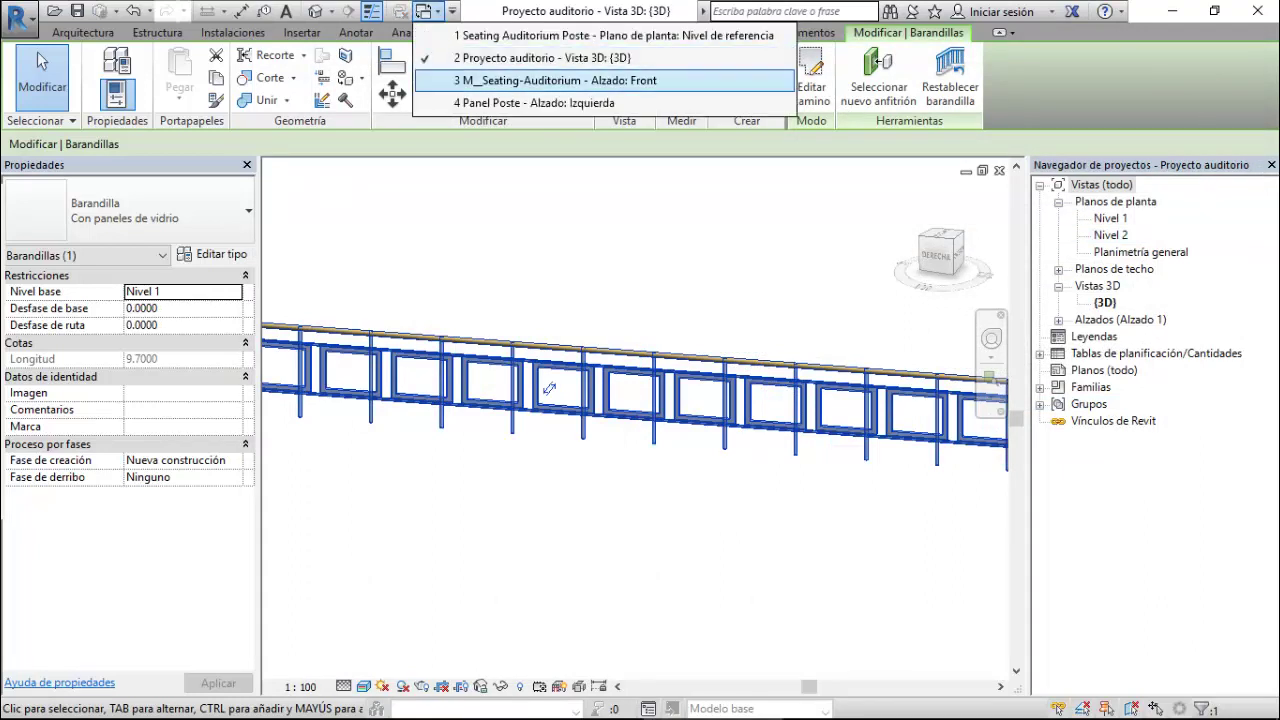
key("Return")
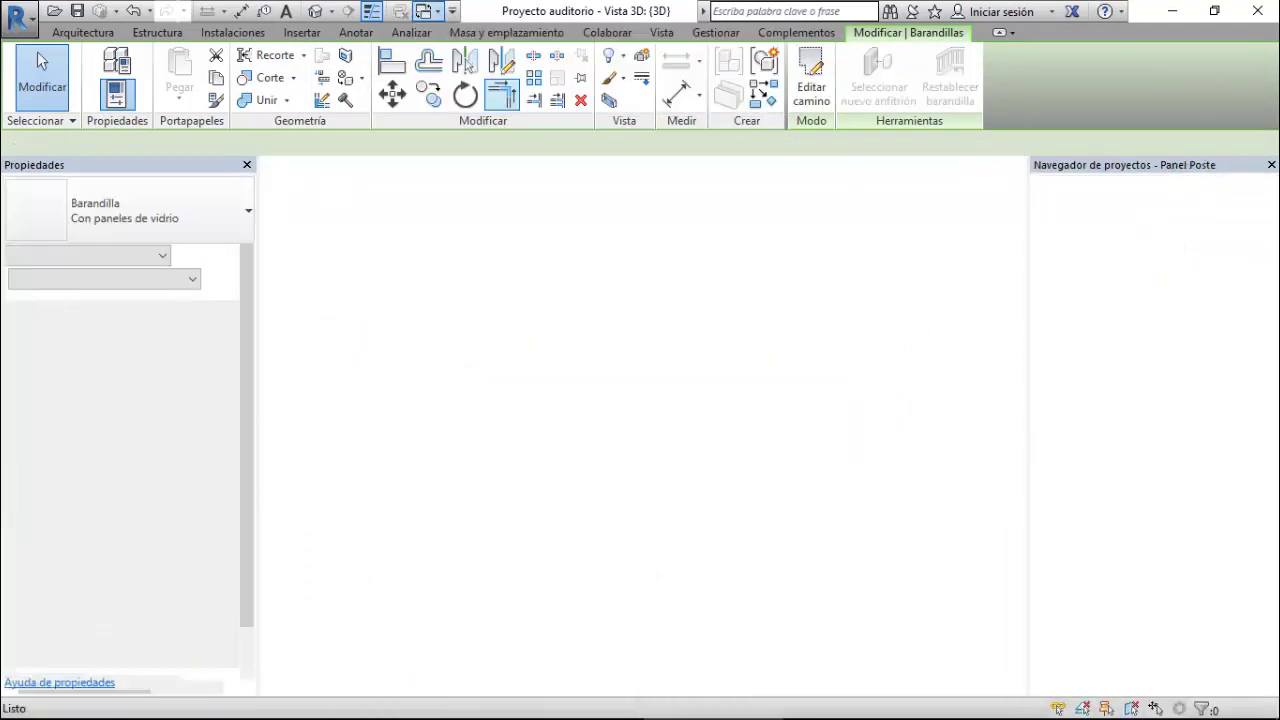
key("z")
key("f")
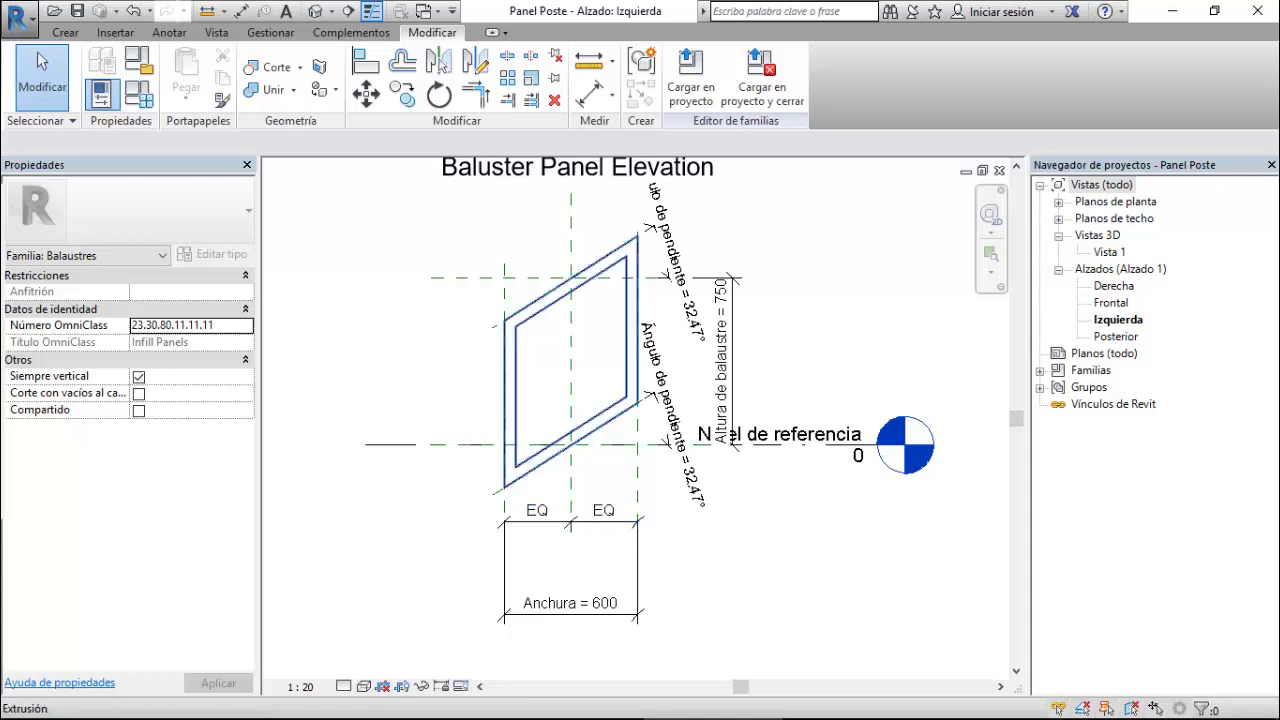
- Select the framed panel extrusion to inspect it, then clear the selection
left_click(590, 436)
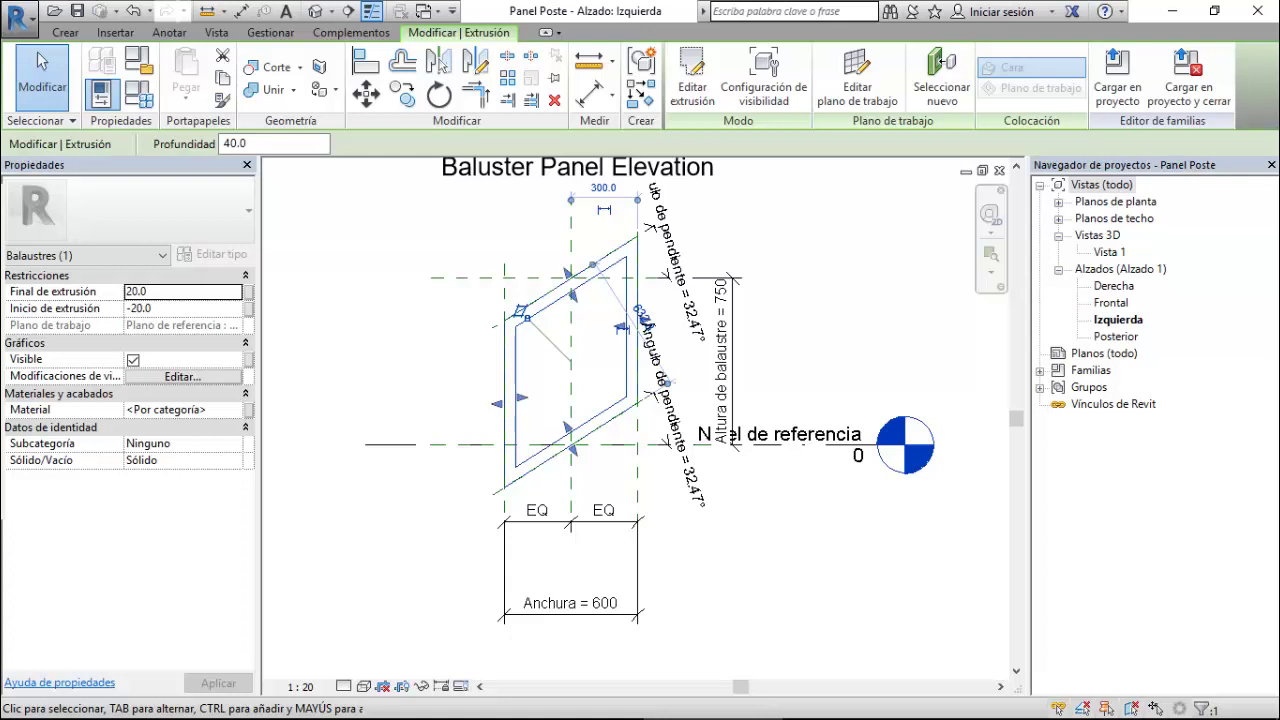
left_click(42, 62)
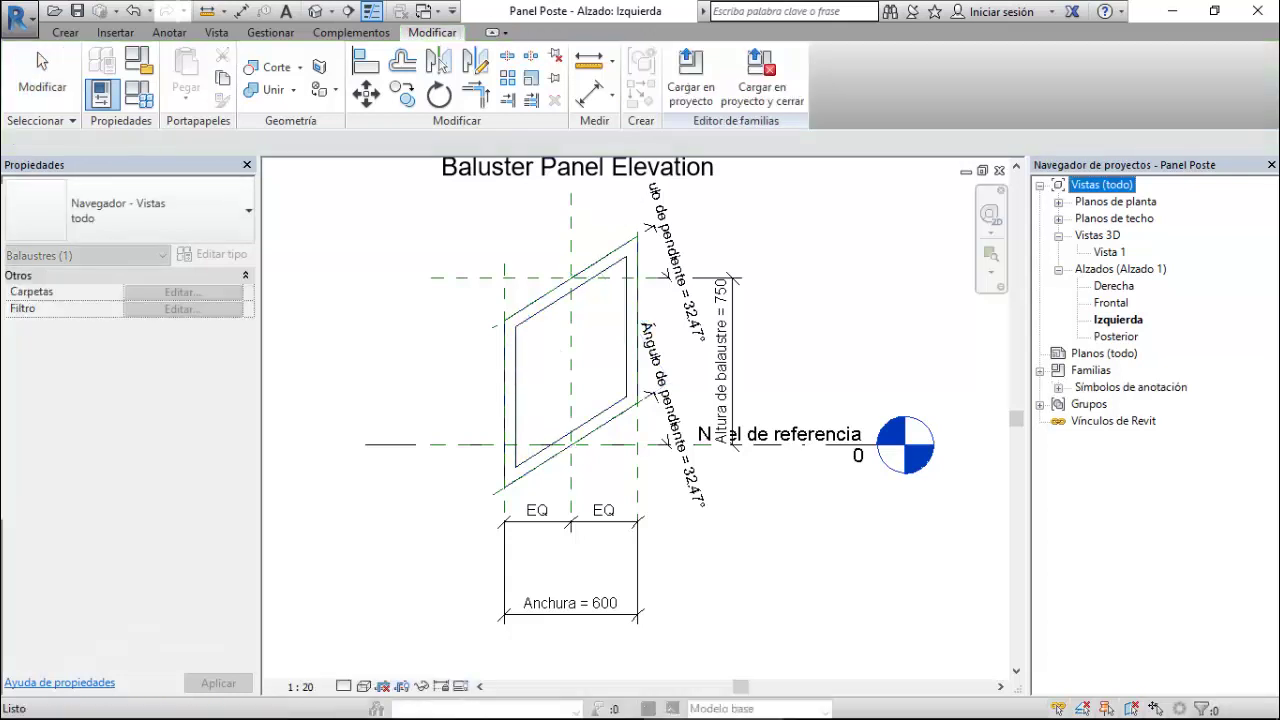
left_click(627, 328)
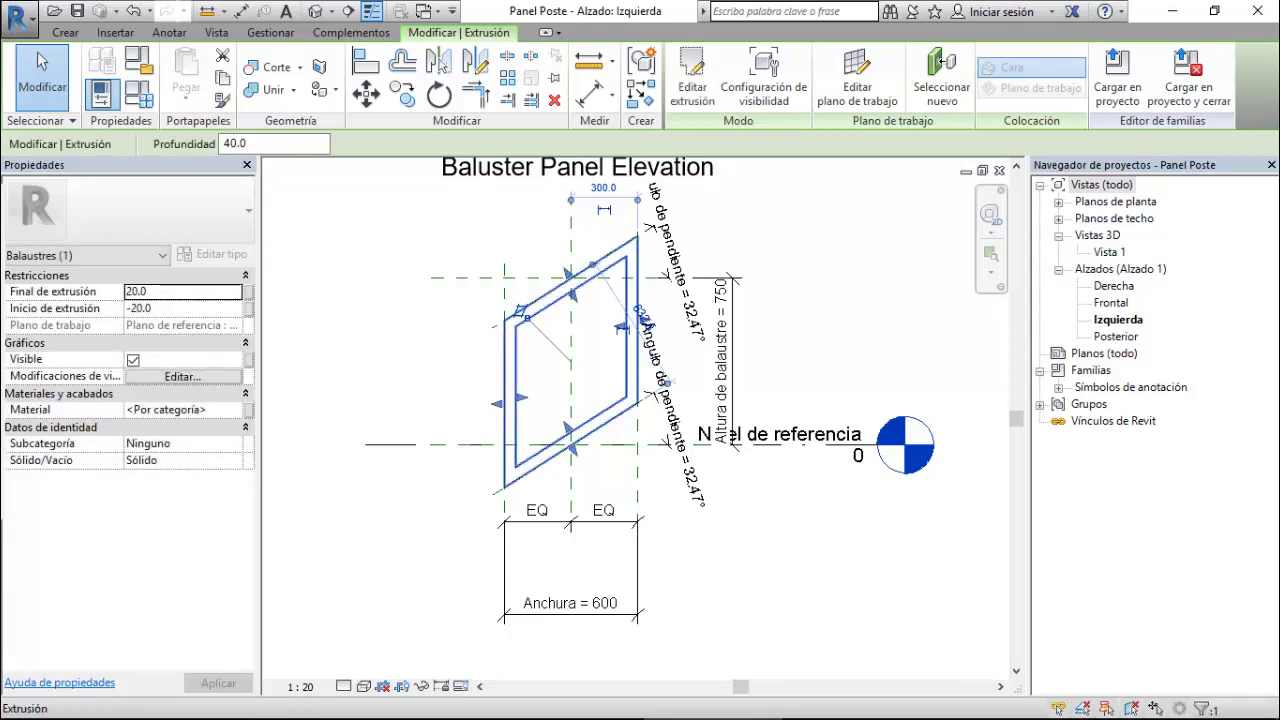
key("Escape")
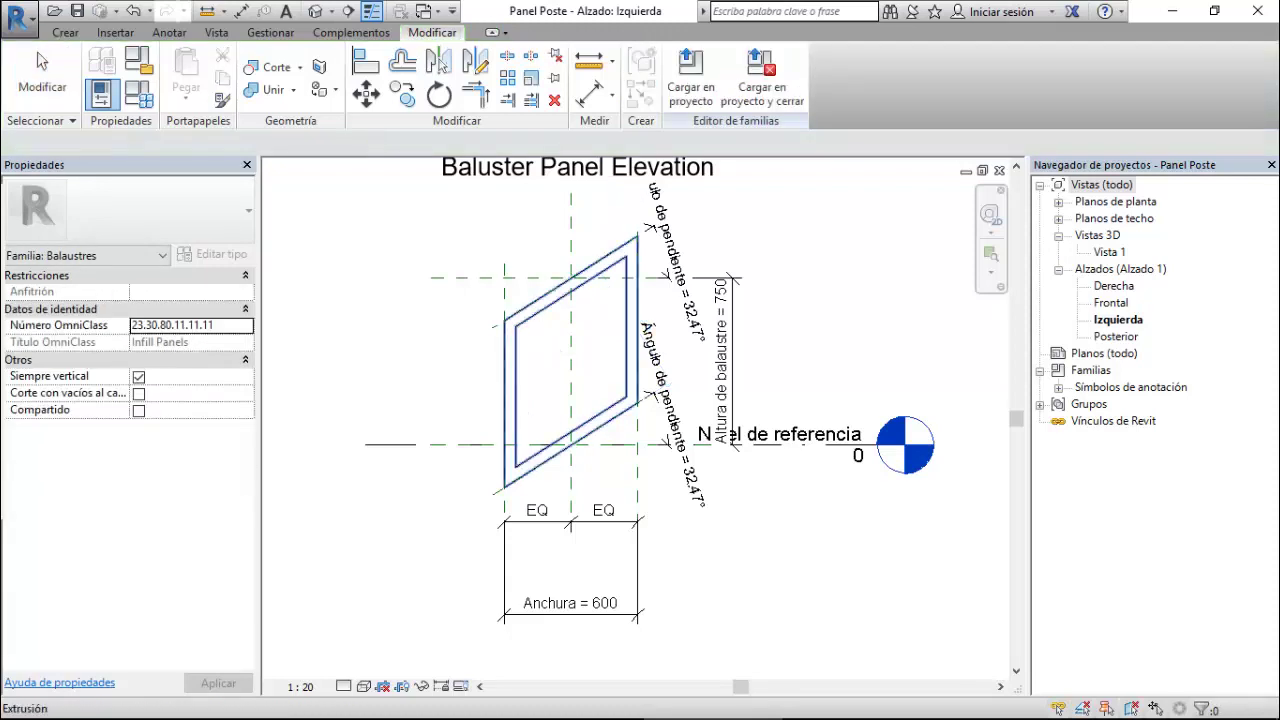
left_click(624, 328)
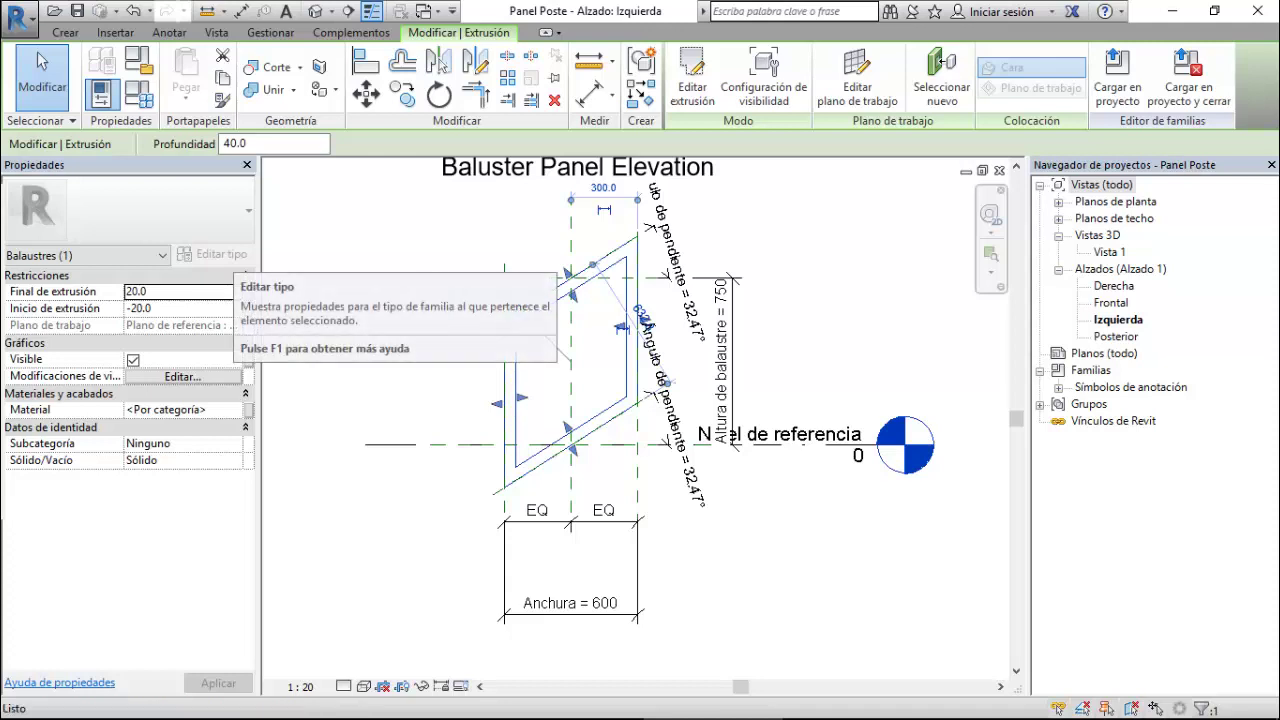
key("Escape")
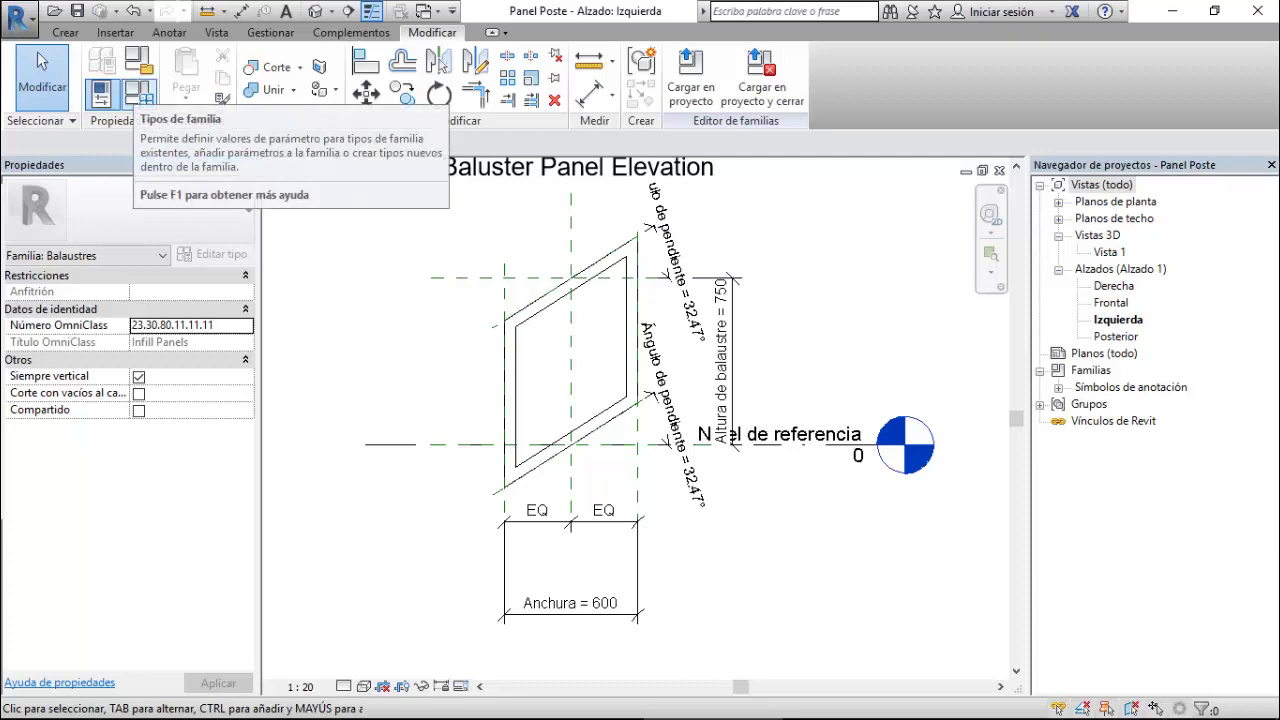
- Create a new Panel Poste family type named 600
left_click(101, 94)
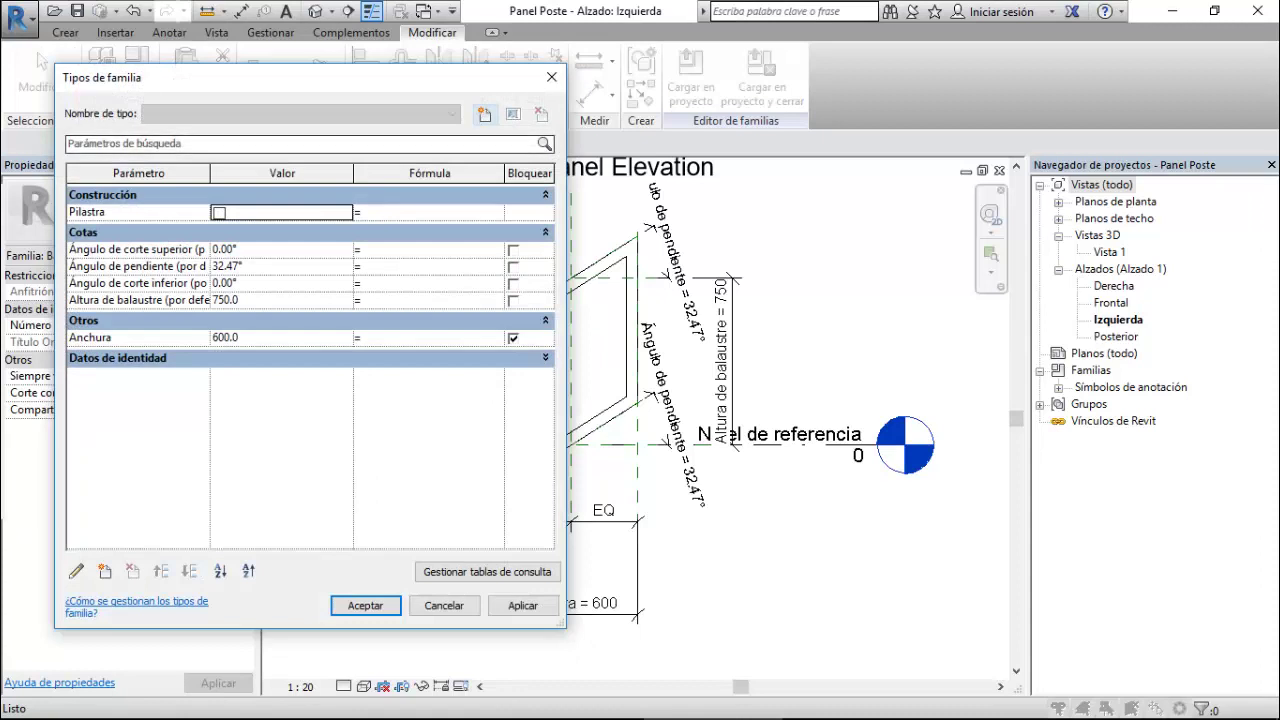
left_click(484, 113)
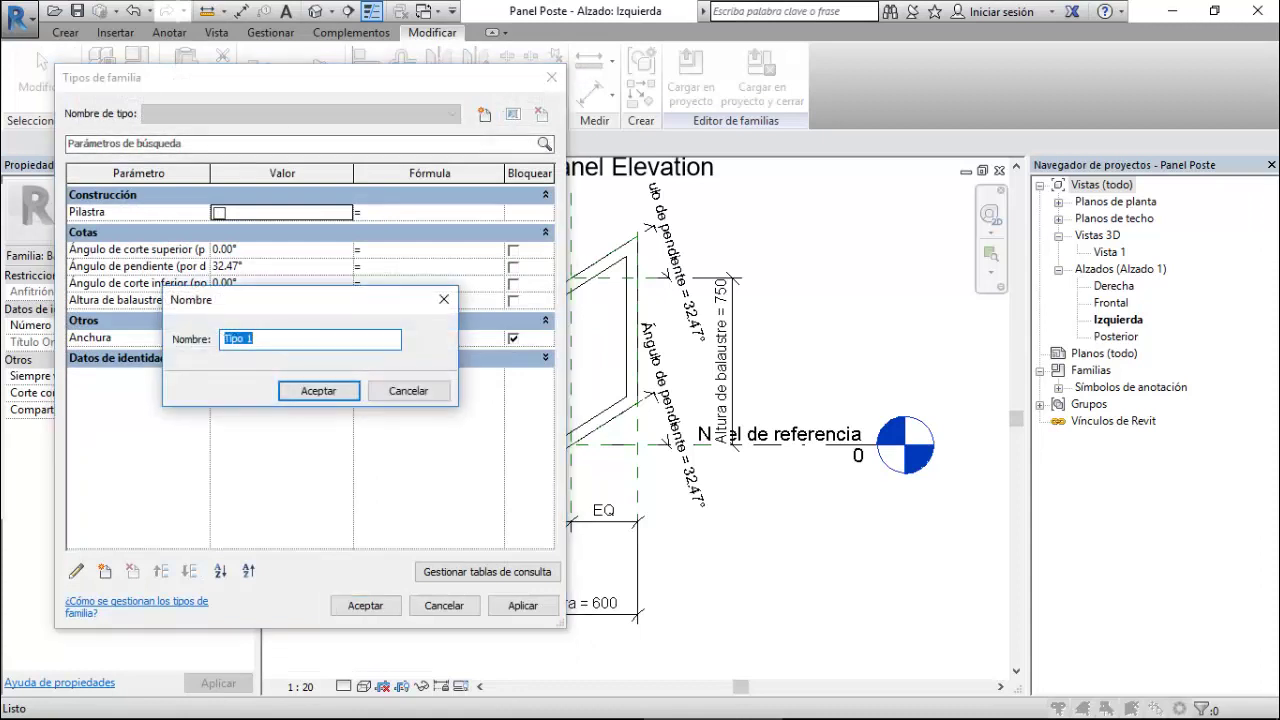
double_click(250, 338)
key("ctrl+a")
type("600")
key("Return")
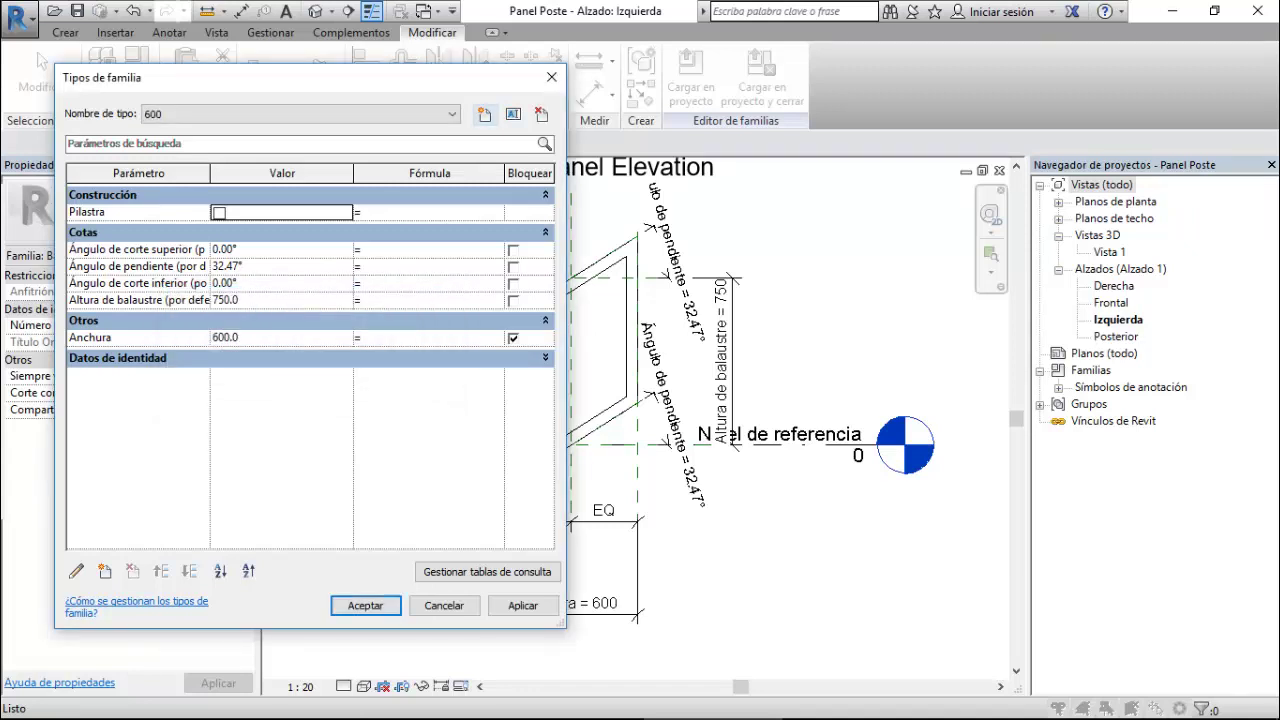
- Add a type named 800 with Anchura set to 800
left_click(484, 114)
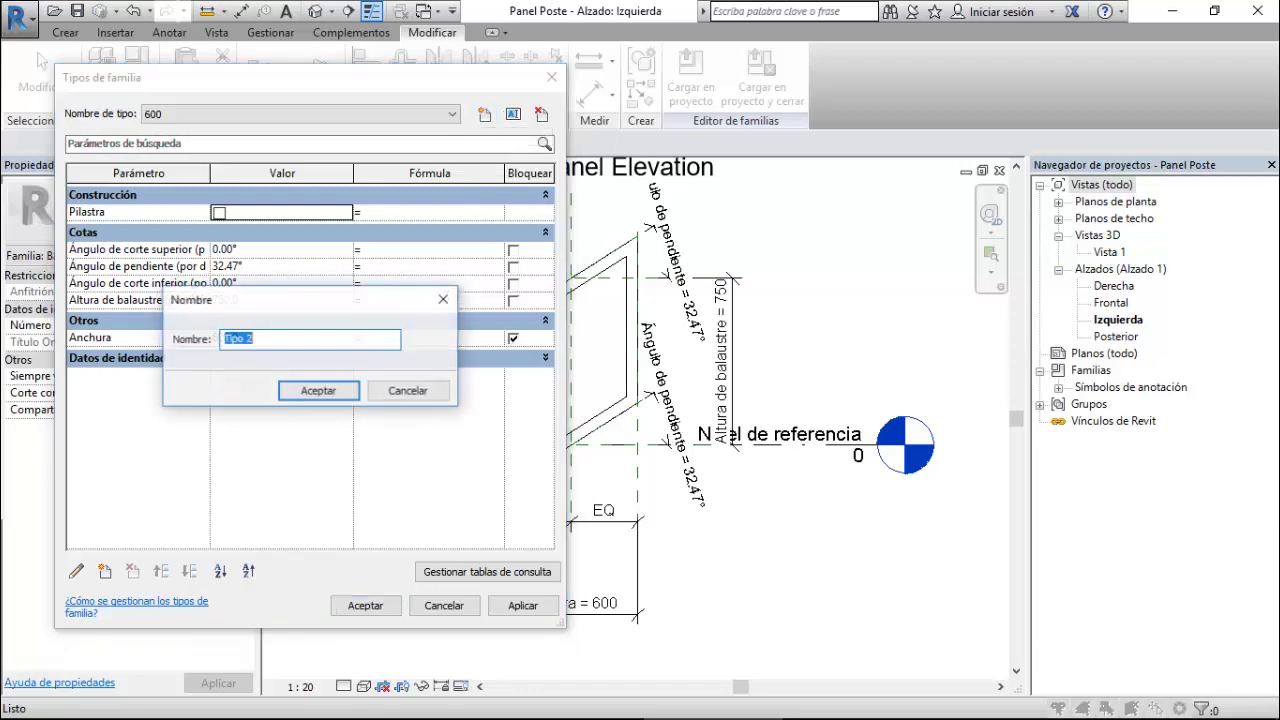
type("800")
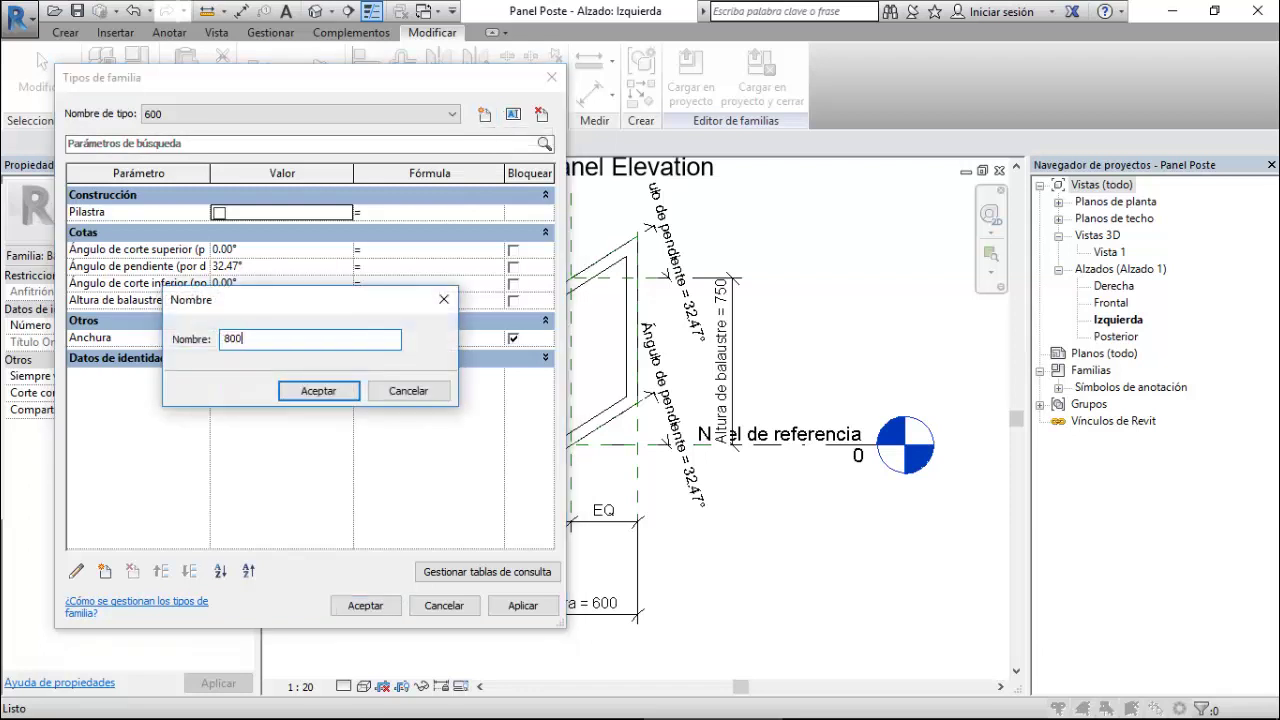
key("Return")
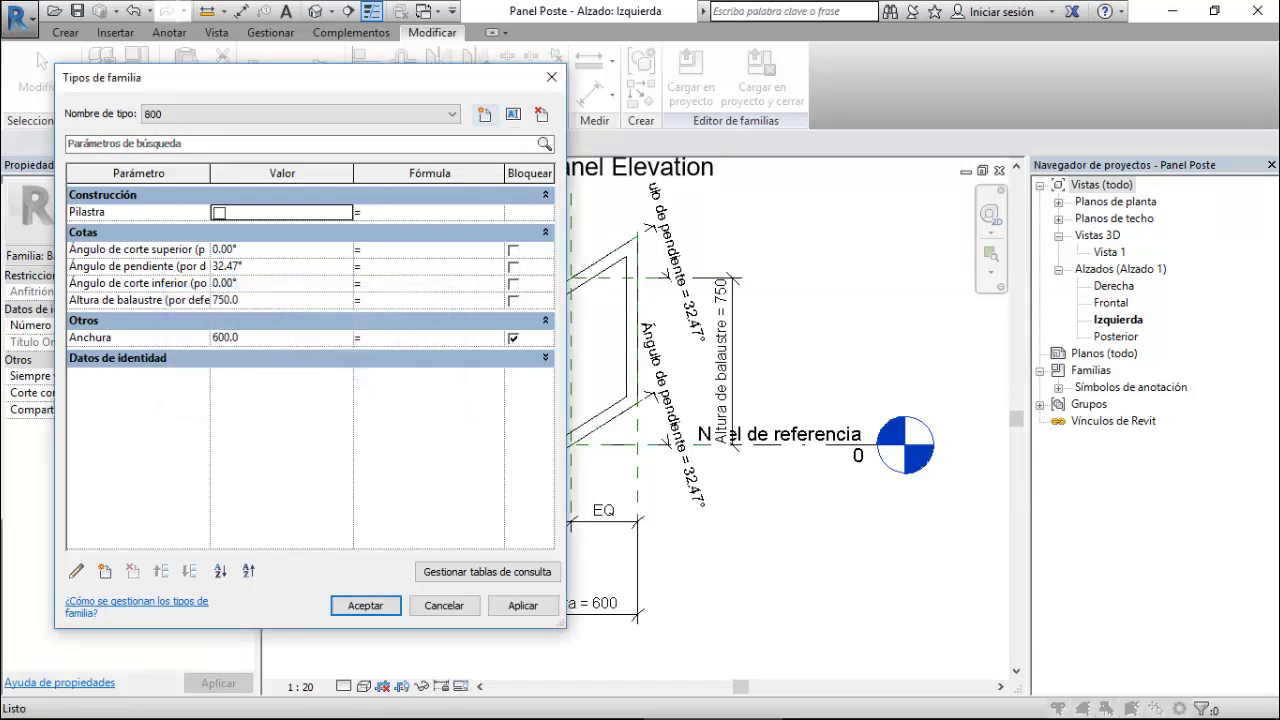
left_click(225, 337)
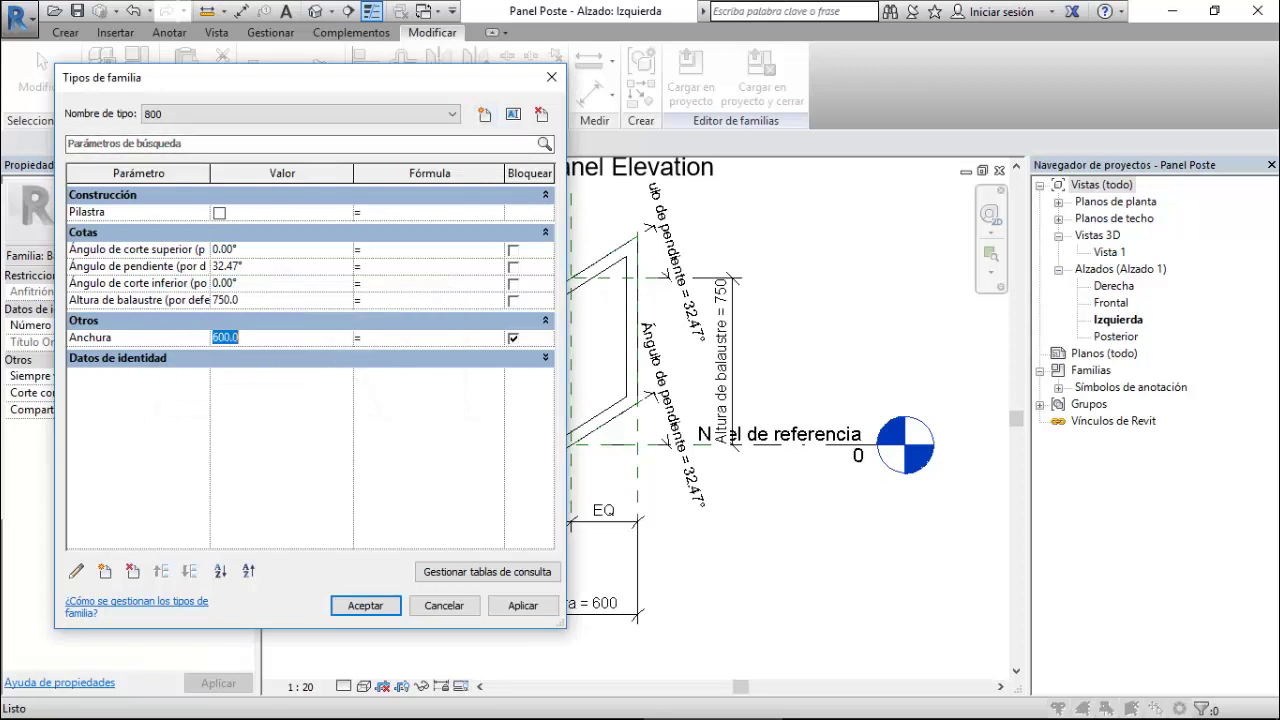
type("800")
left_click(365, 605)
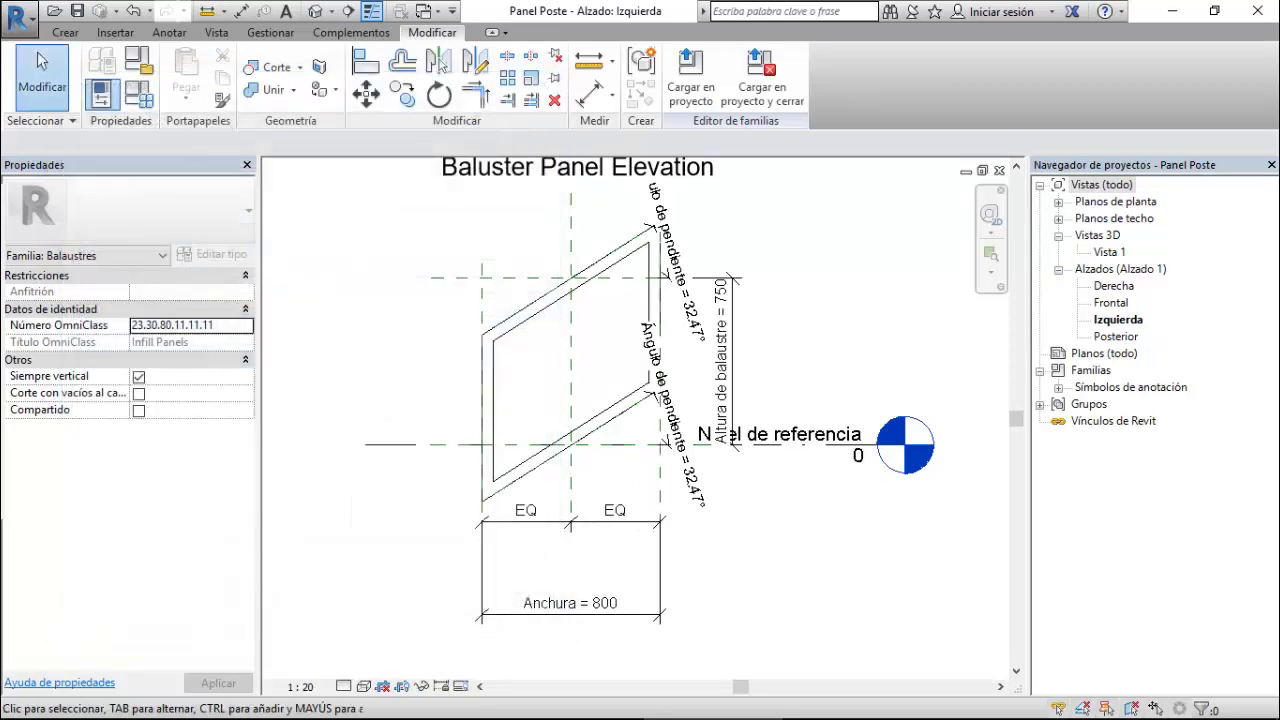
- Add a type named 400 with Anchura set to 400 and apply it
left_click(566, 448)
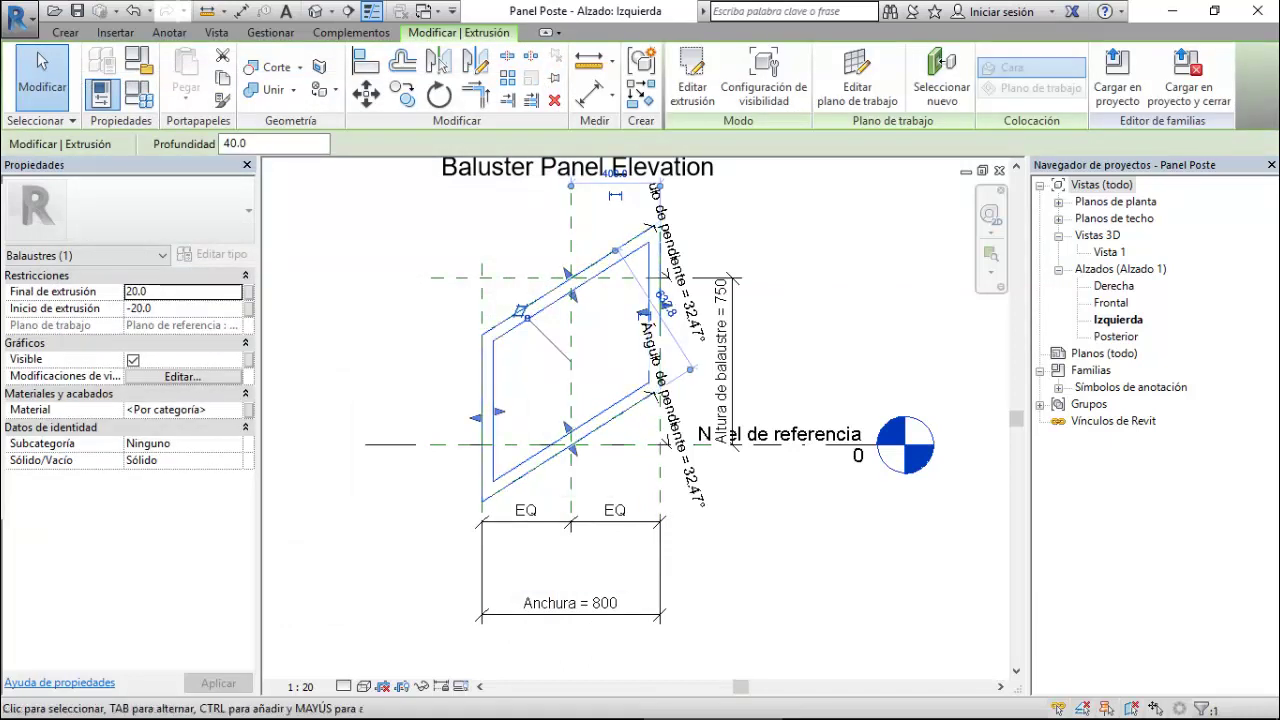
left_click(139, 94)
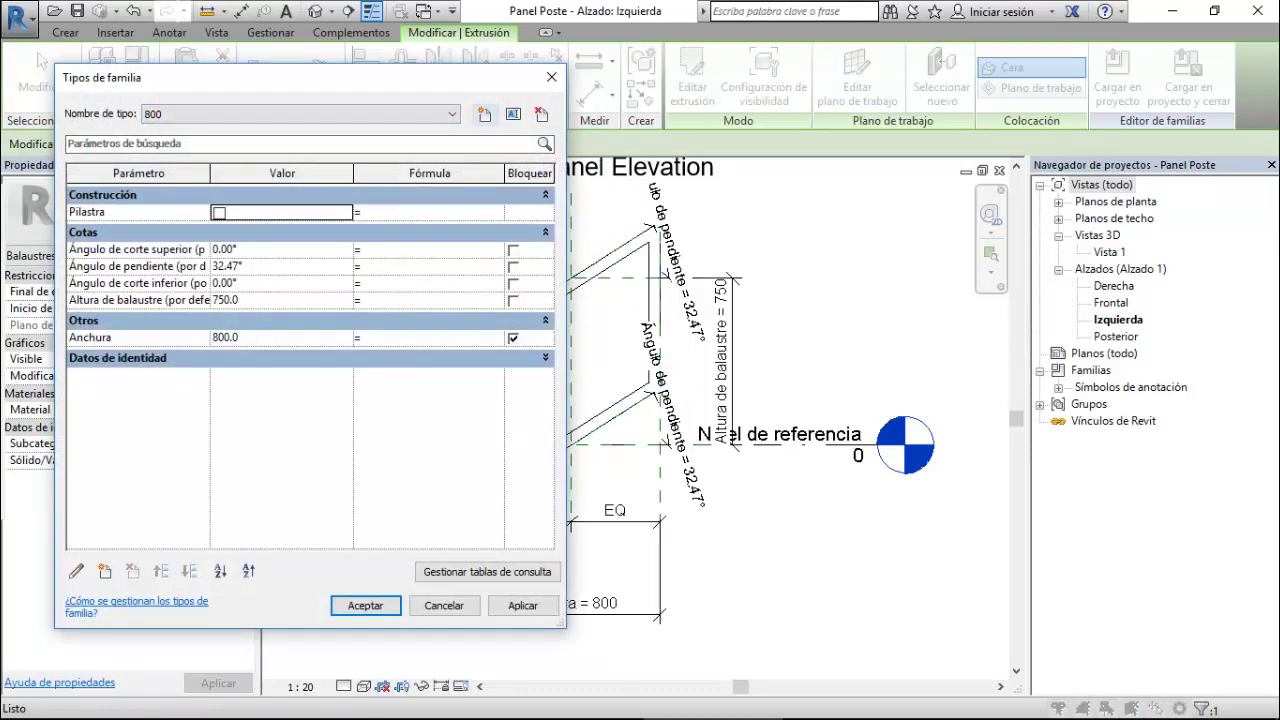
left_click(484, 114)
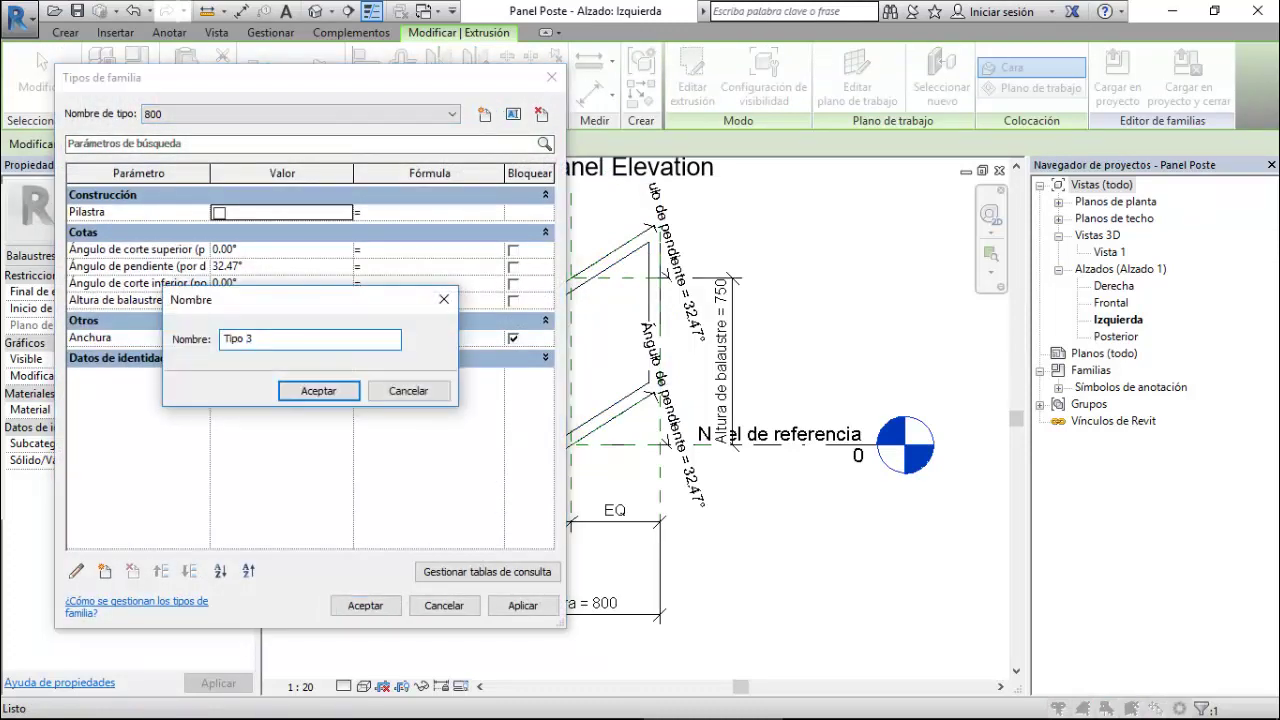
type("400")
key("Return")
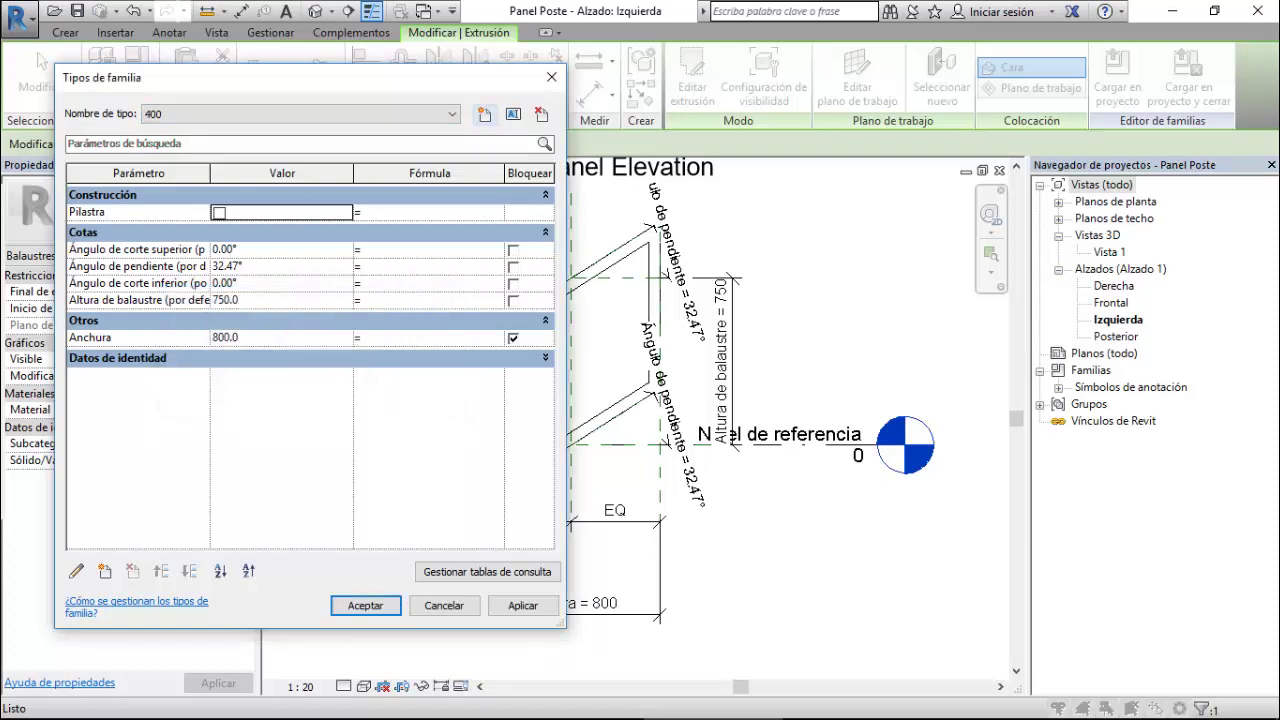
left_click(225, 337)
type("400")
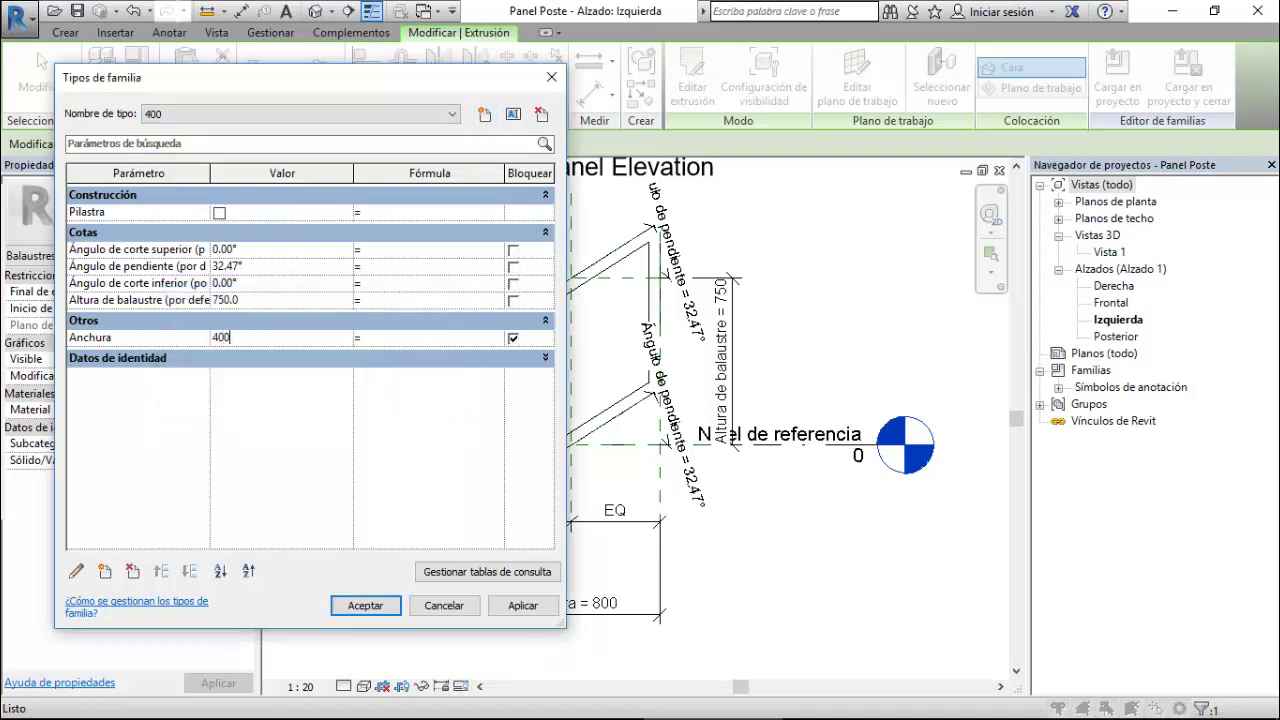
left_click(522, 605)
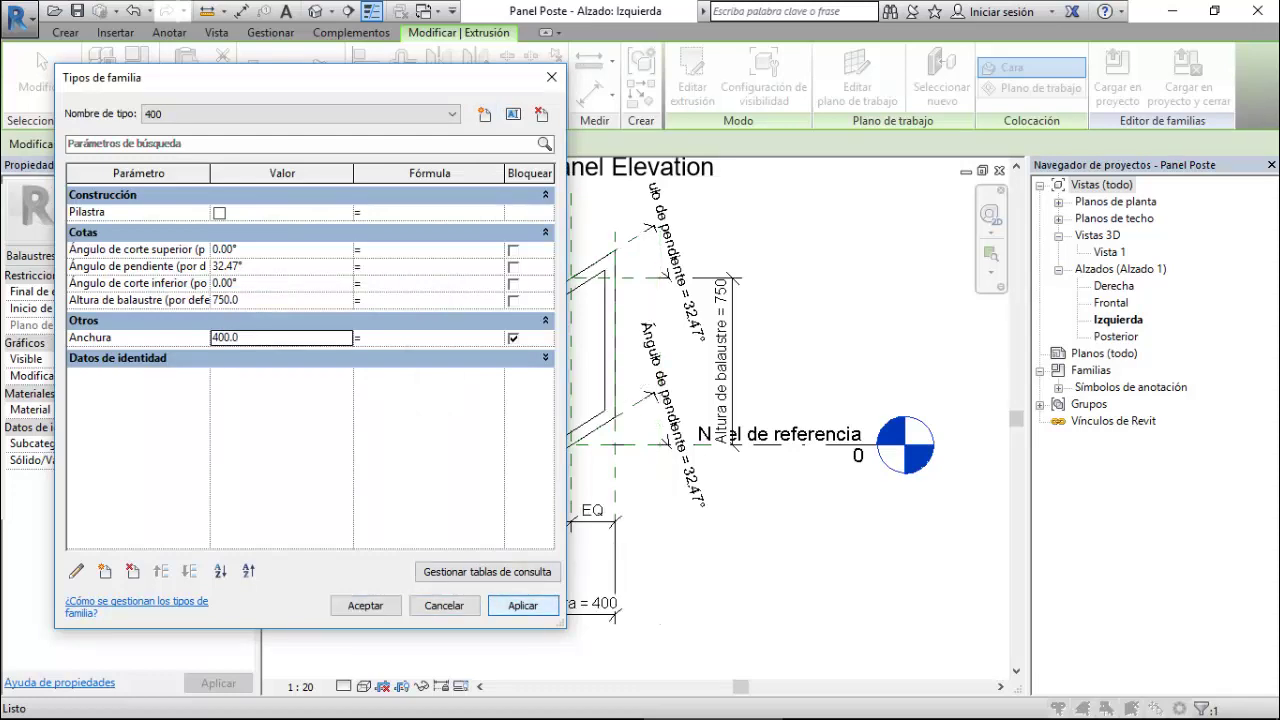
left_click(365, 605)
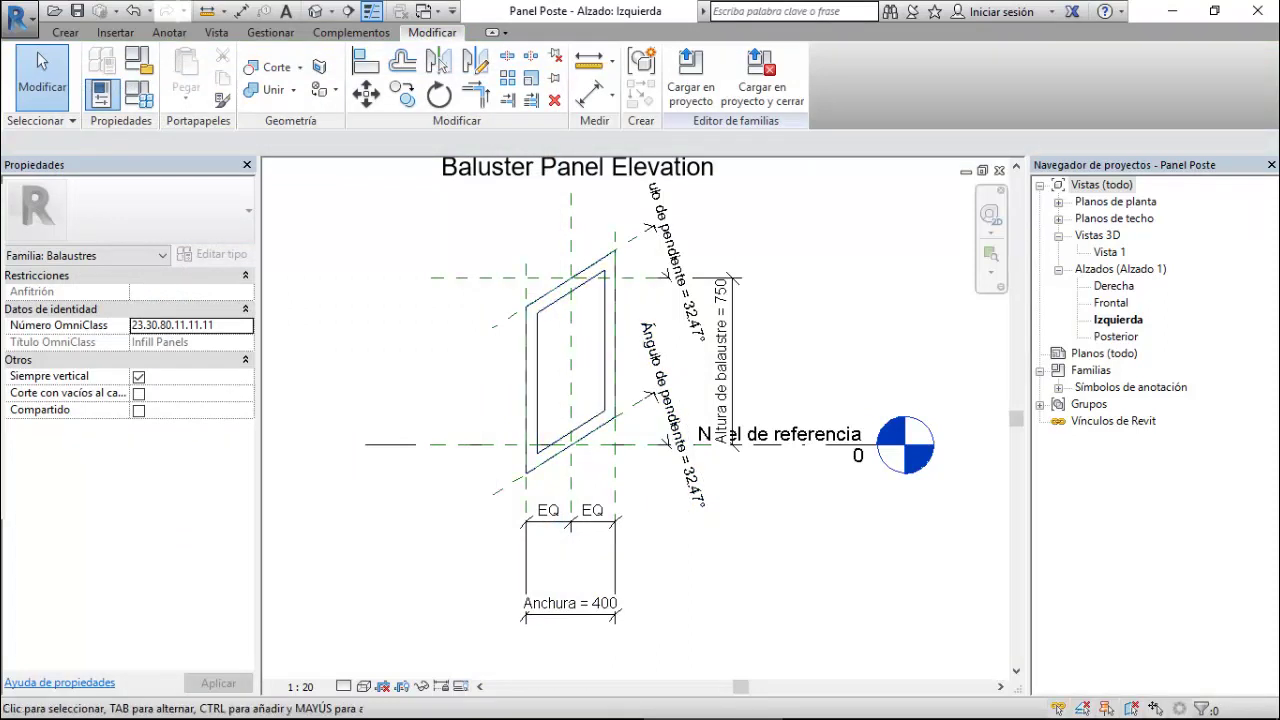
- Load Panel Poste into Proyecto auditorio, overwrite the existing version, and select the railing
left_click(42, 62)
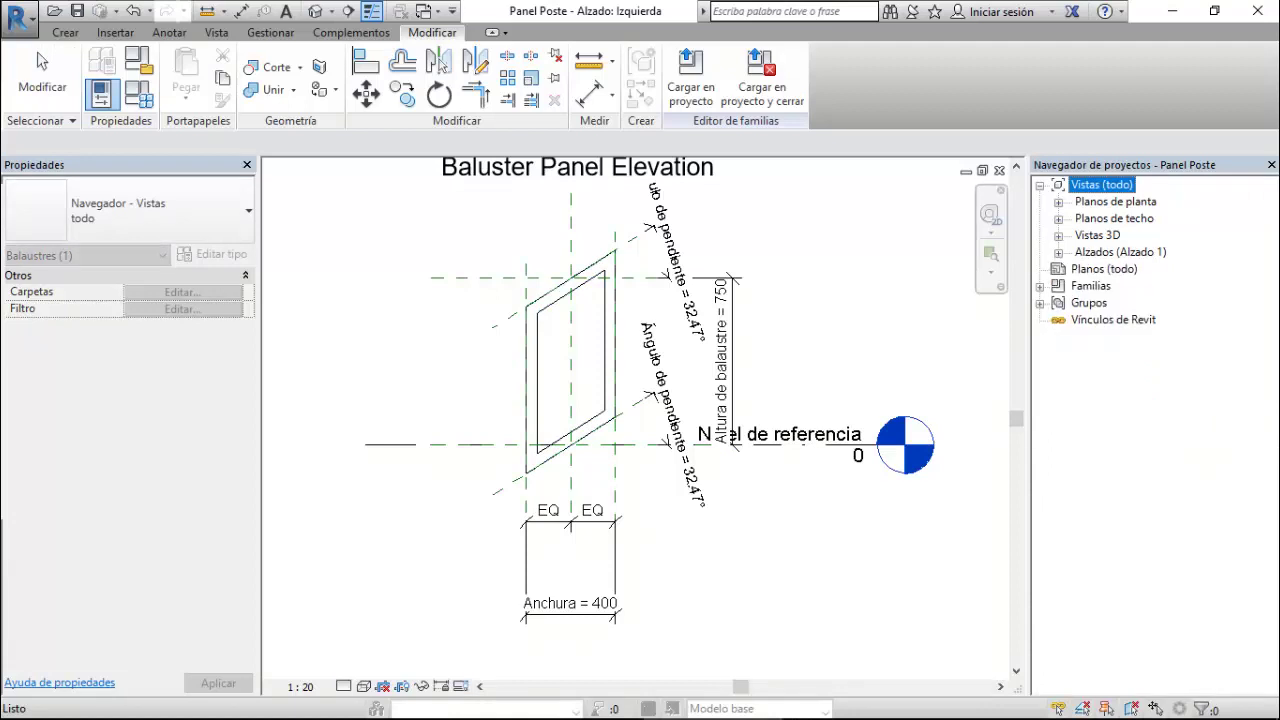
left_click(690, 75)
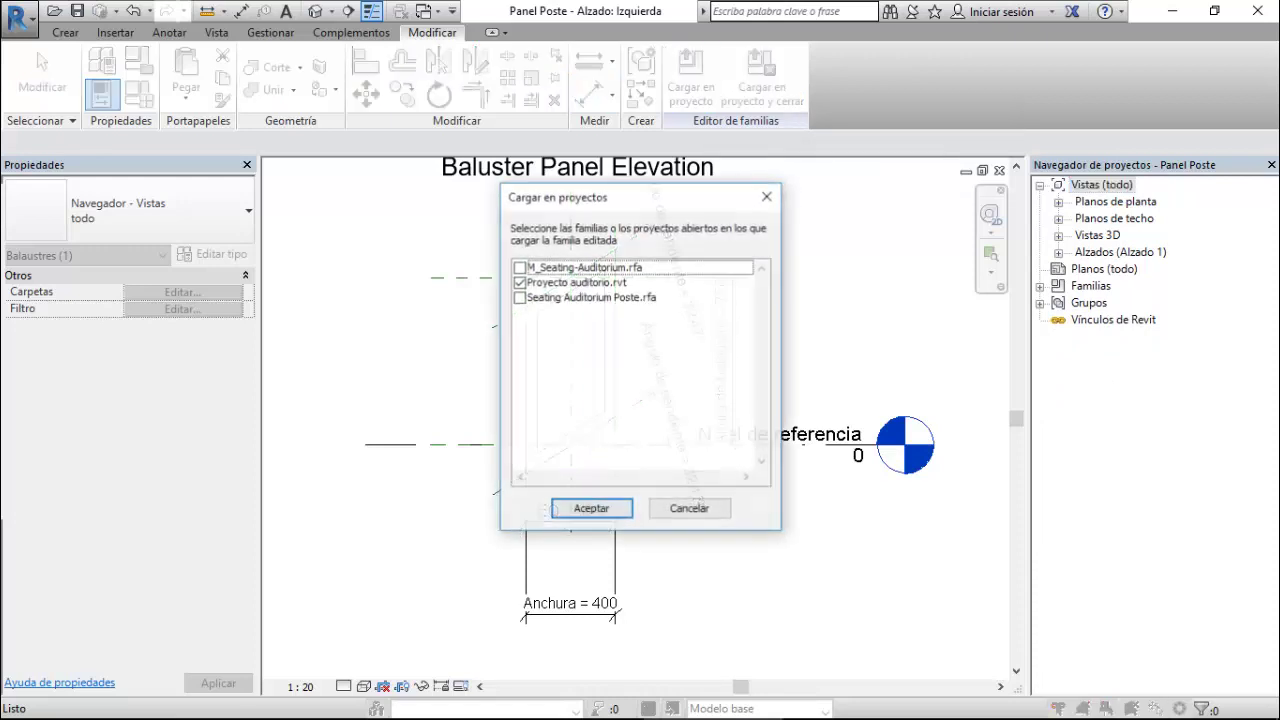
key("Return")
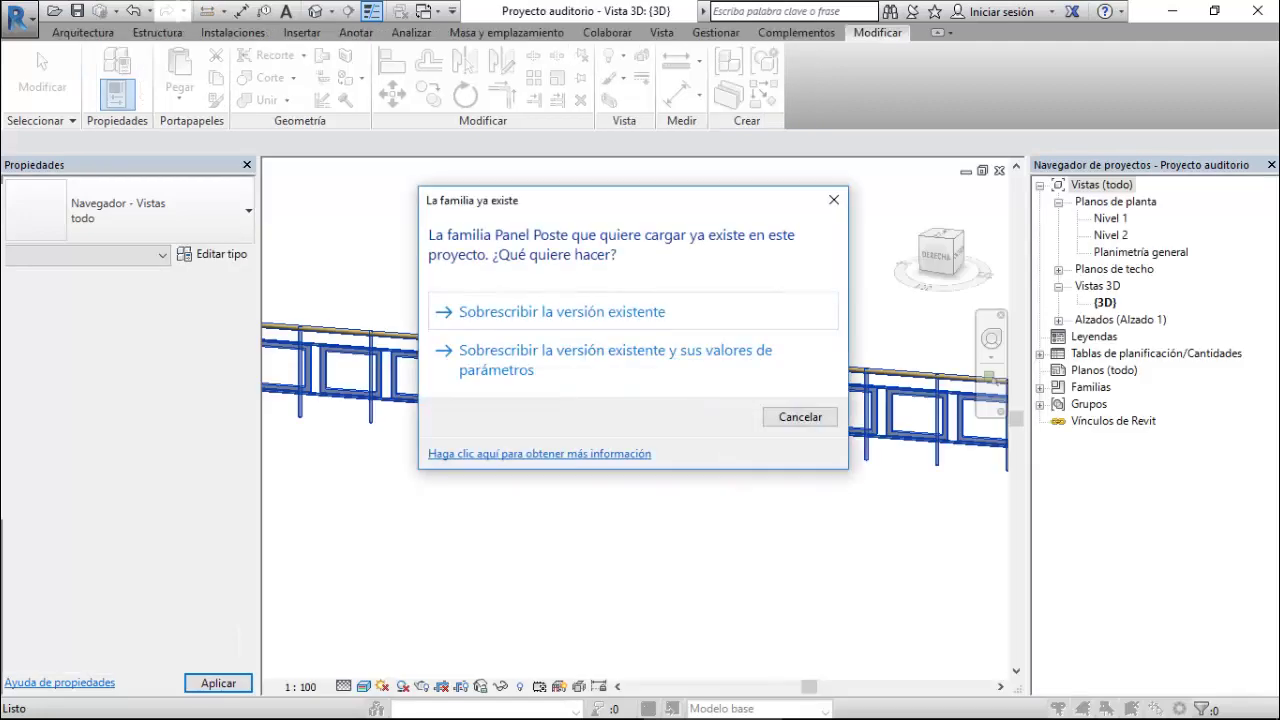
left_click(560, 311)
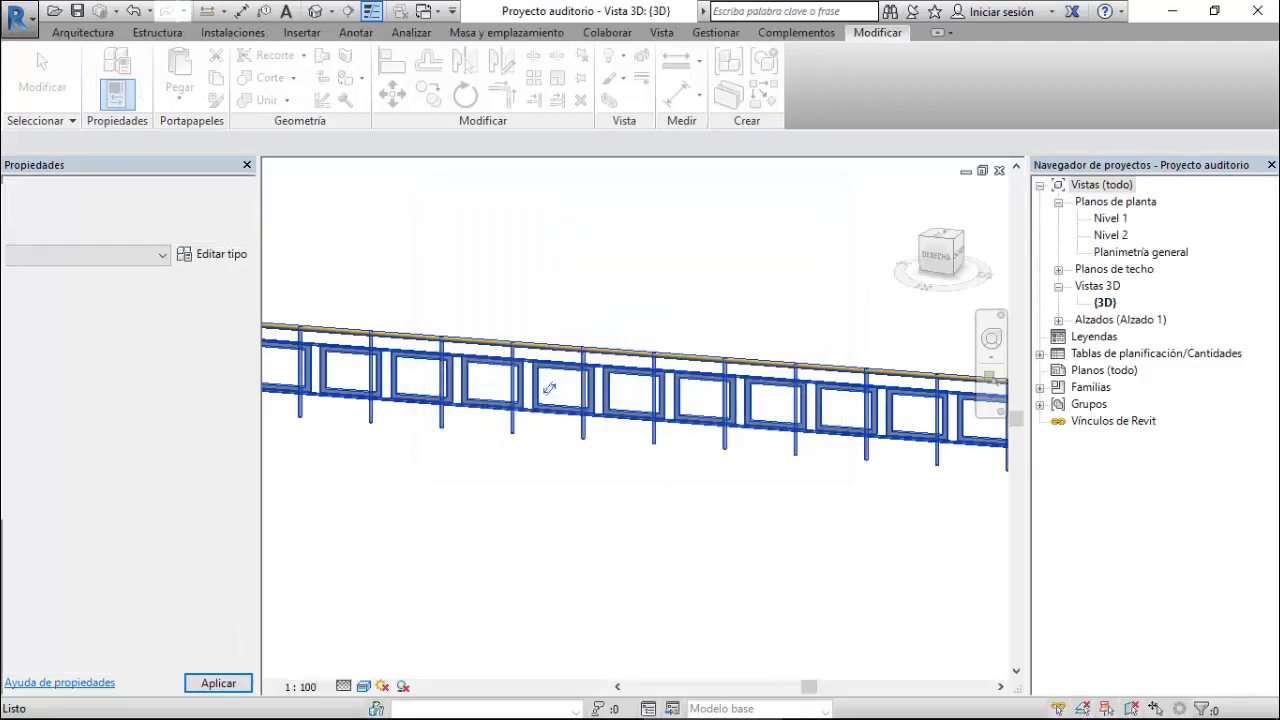
left_click(549, 388)
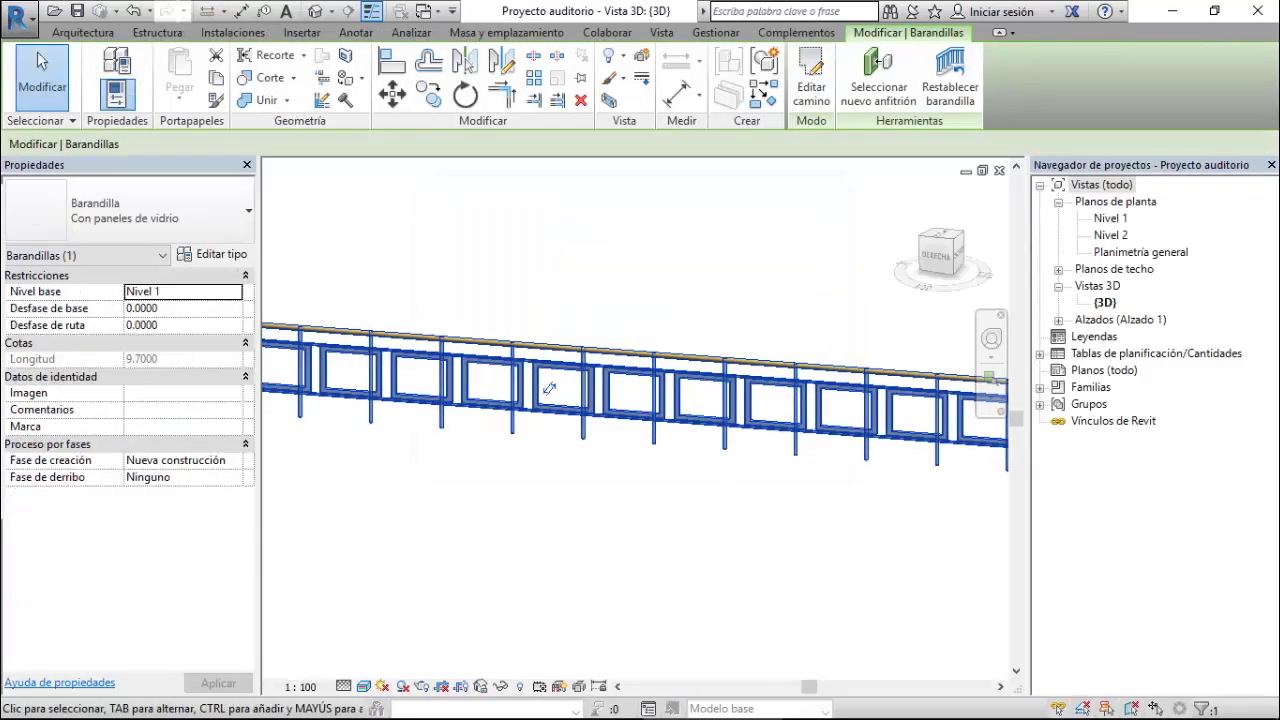
- Set the pattern's panel row baluster family to Panel Poste : 400 and preview it
double_click(549, 388)
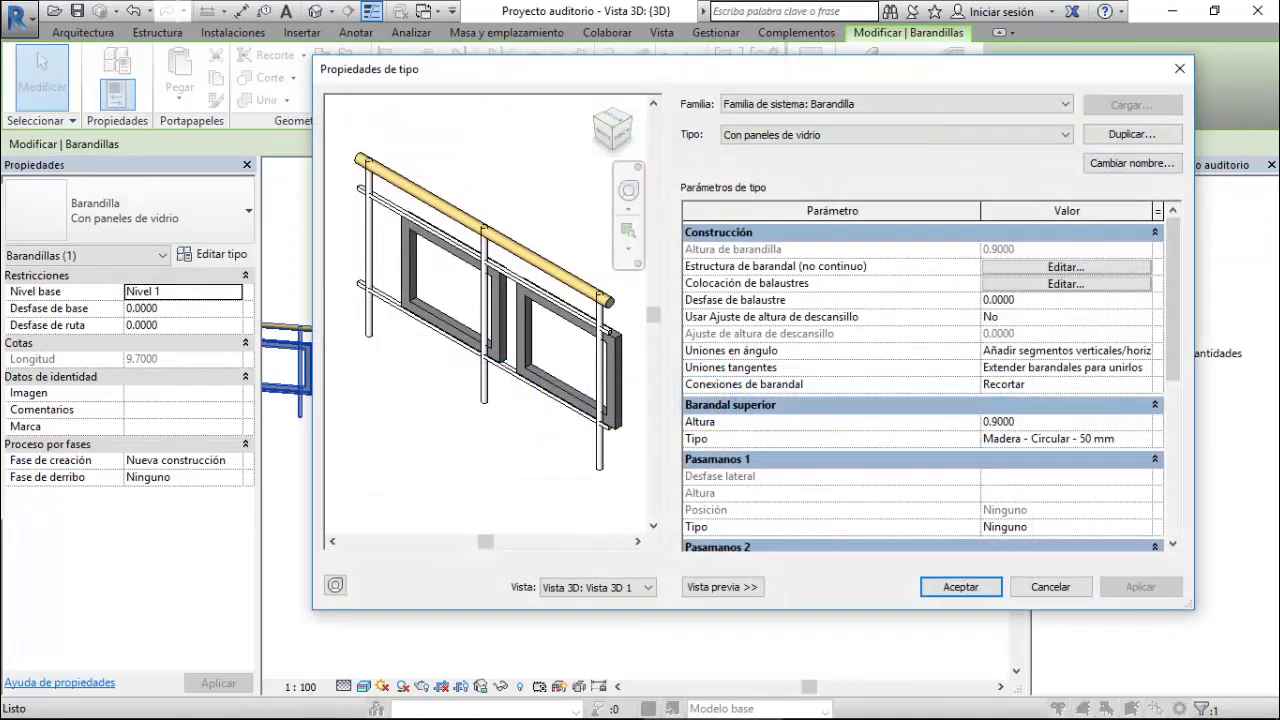
left_click(1066, 283)
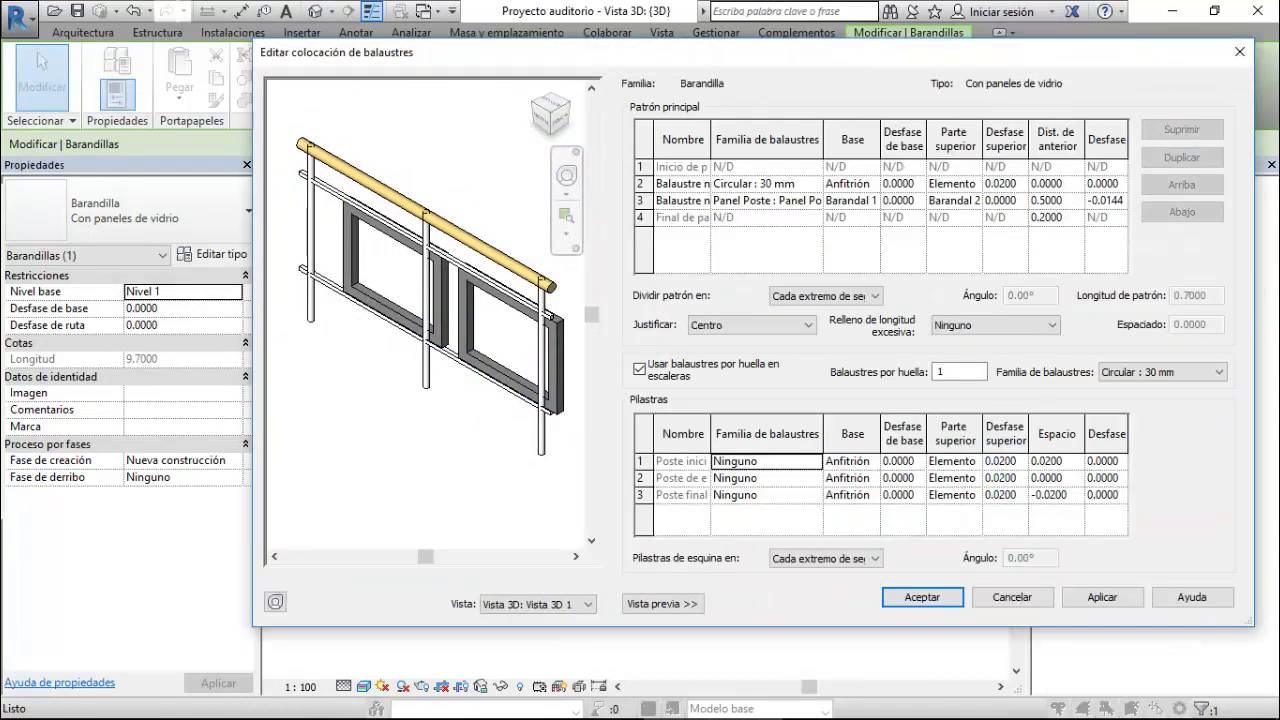
left_click(760, 200)
left_click(814, 200)
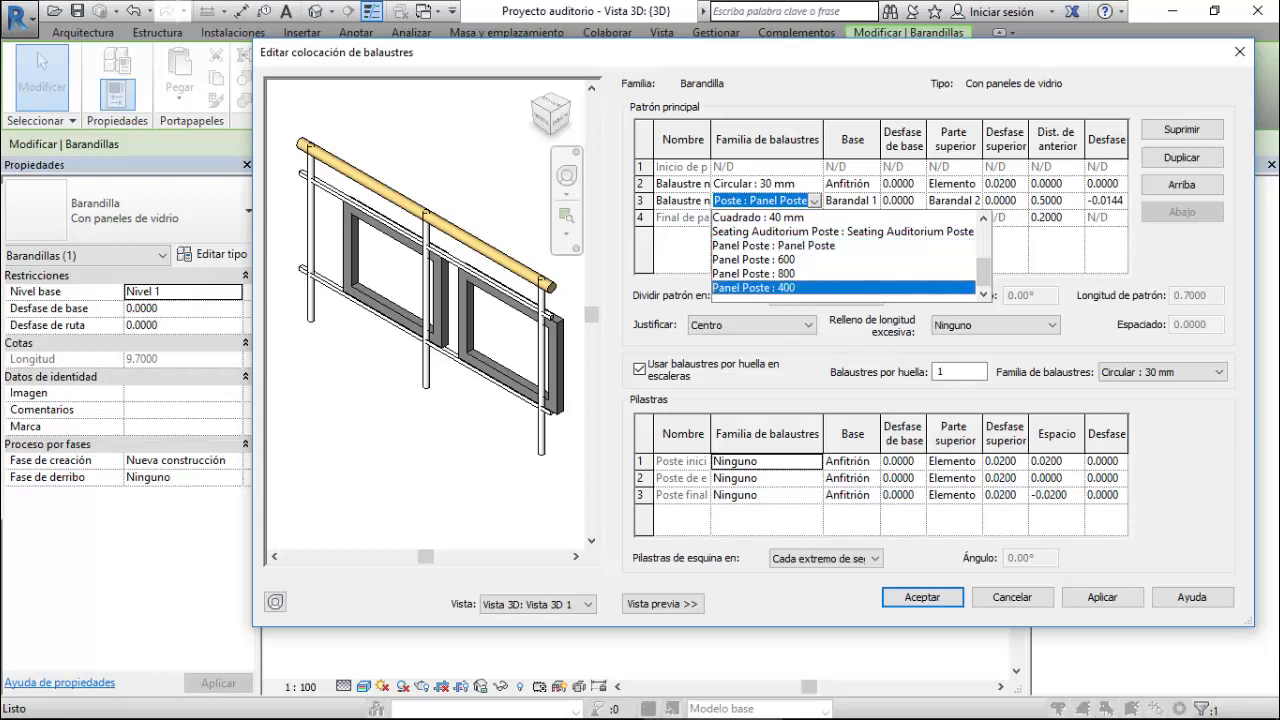
left_click(754, 287)
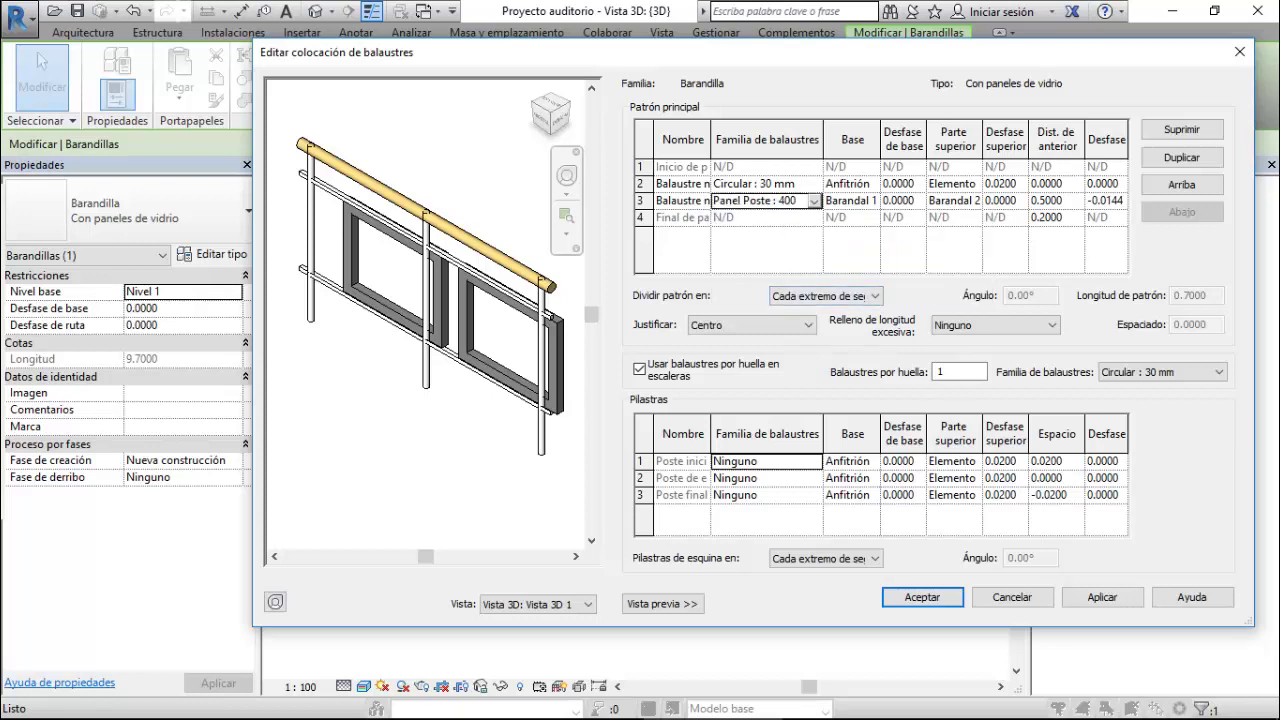
left_click(1102, 597)
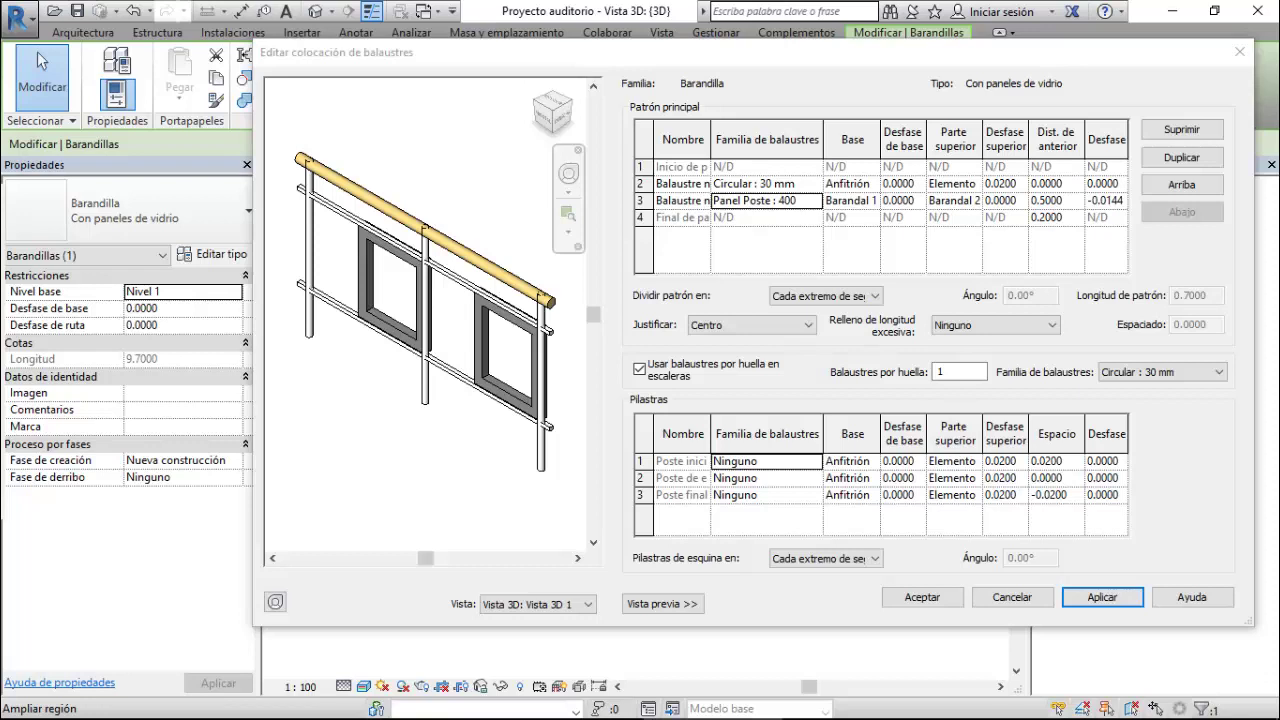
- Set the panel's distance from previous to 0.2 and apply
left_click(1044, 200)
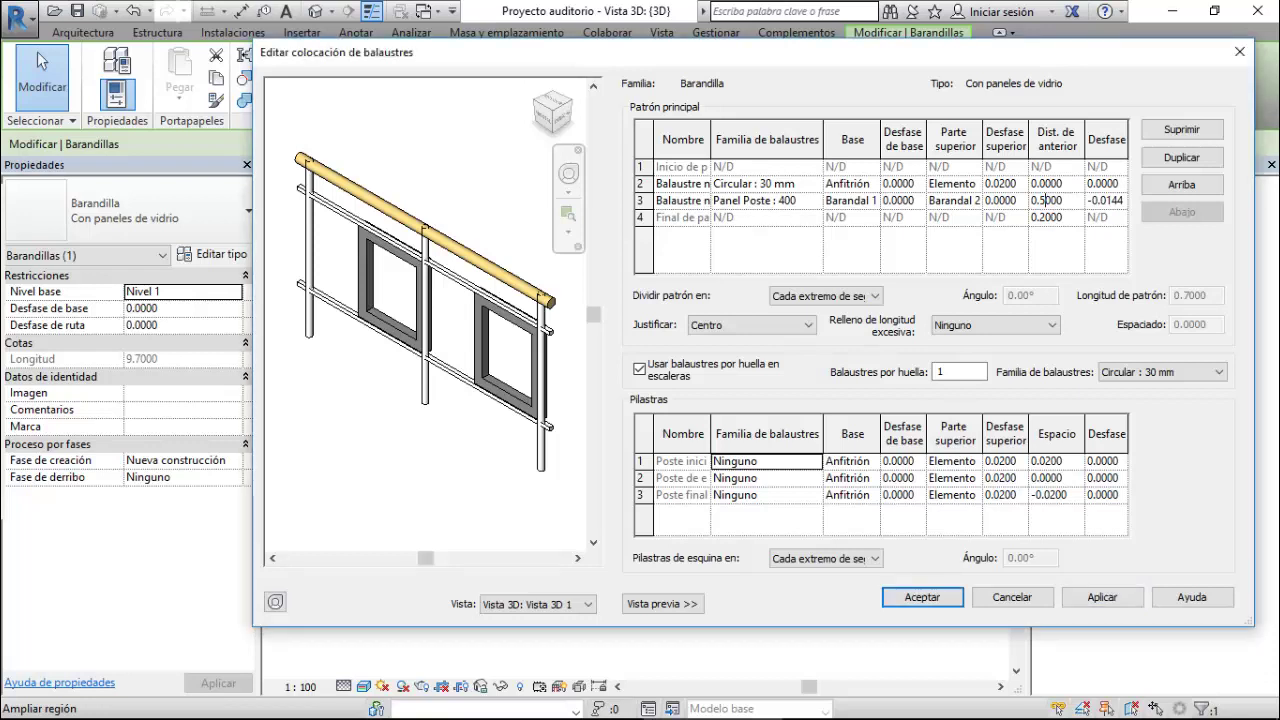
key("BackSpace")
type("2")
left_click(1102, 597)
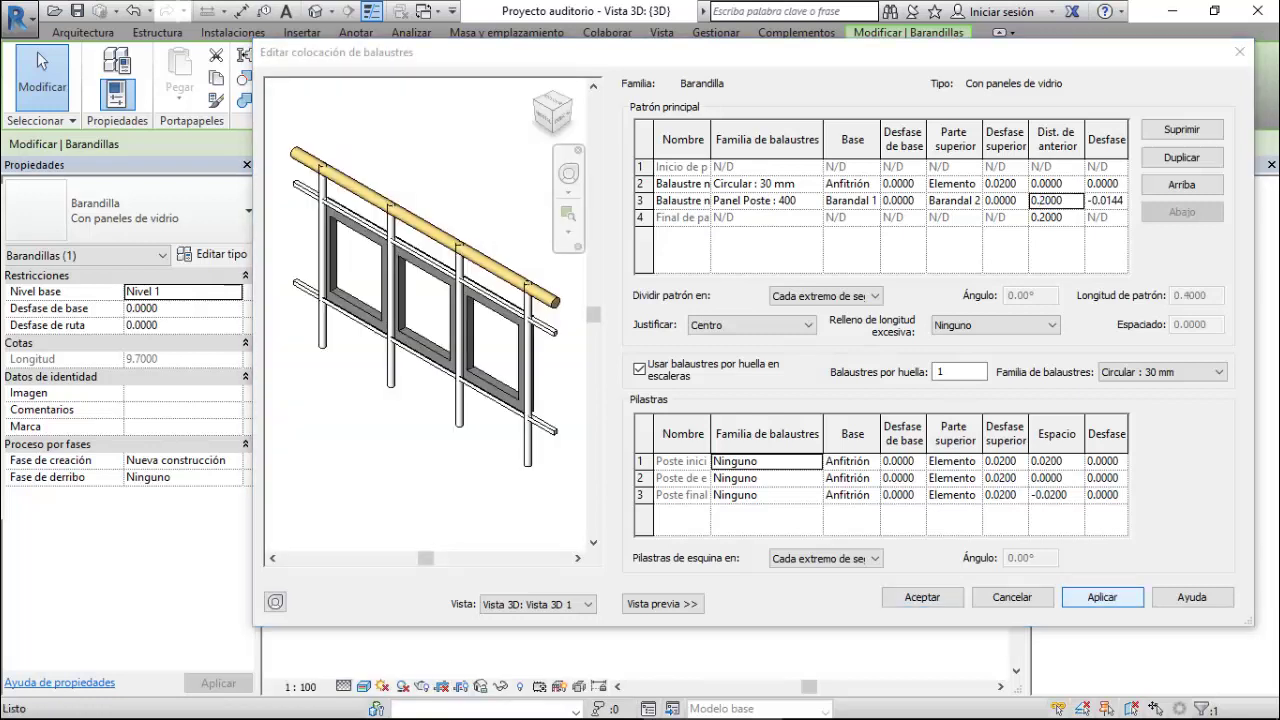
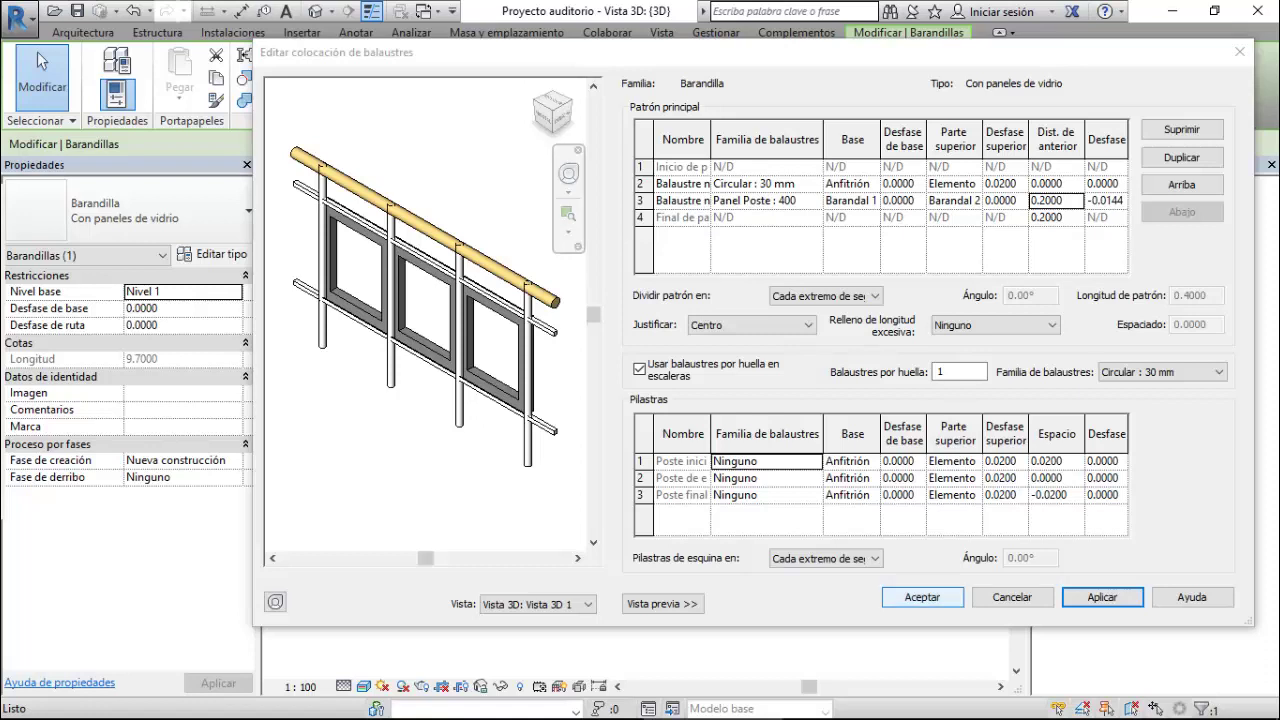
- Accept the baluster placement and railing type properties, then clear the railing selection
left_click(922, 597)
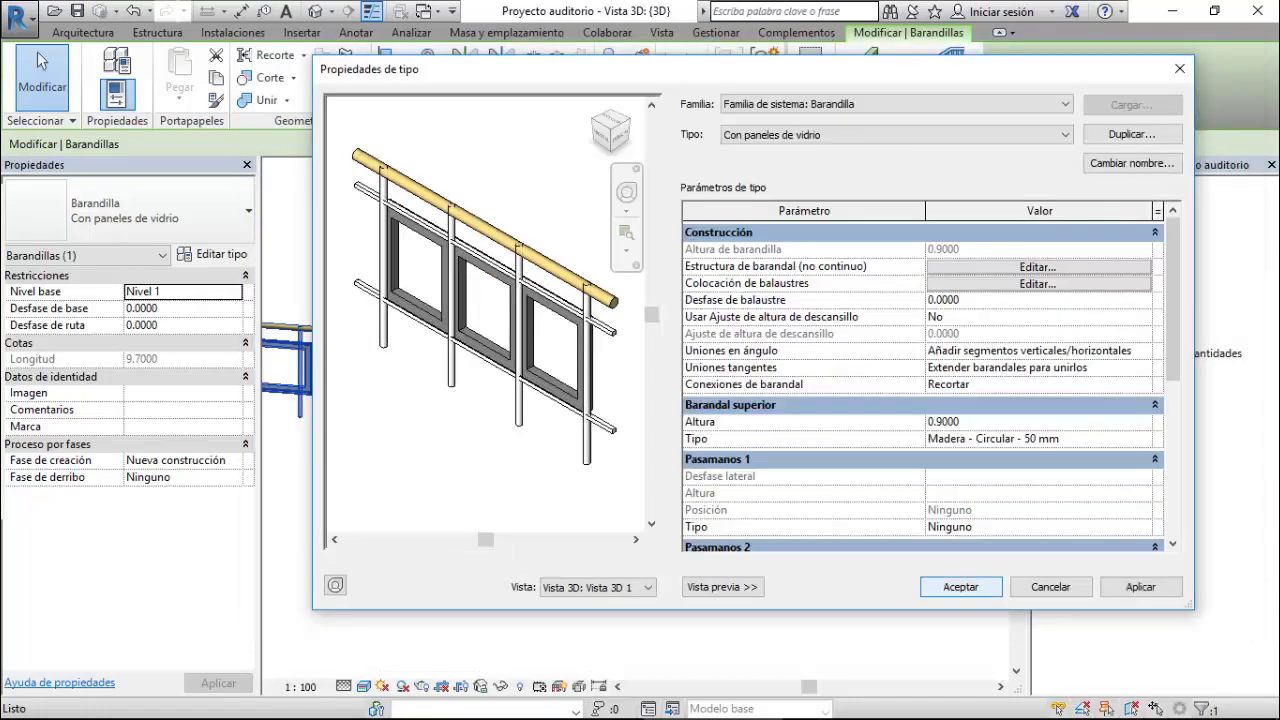
left_click(924, 594)
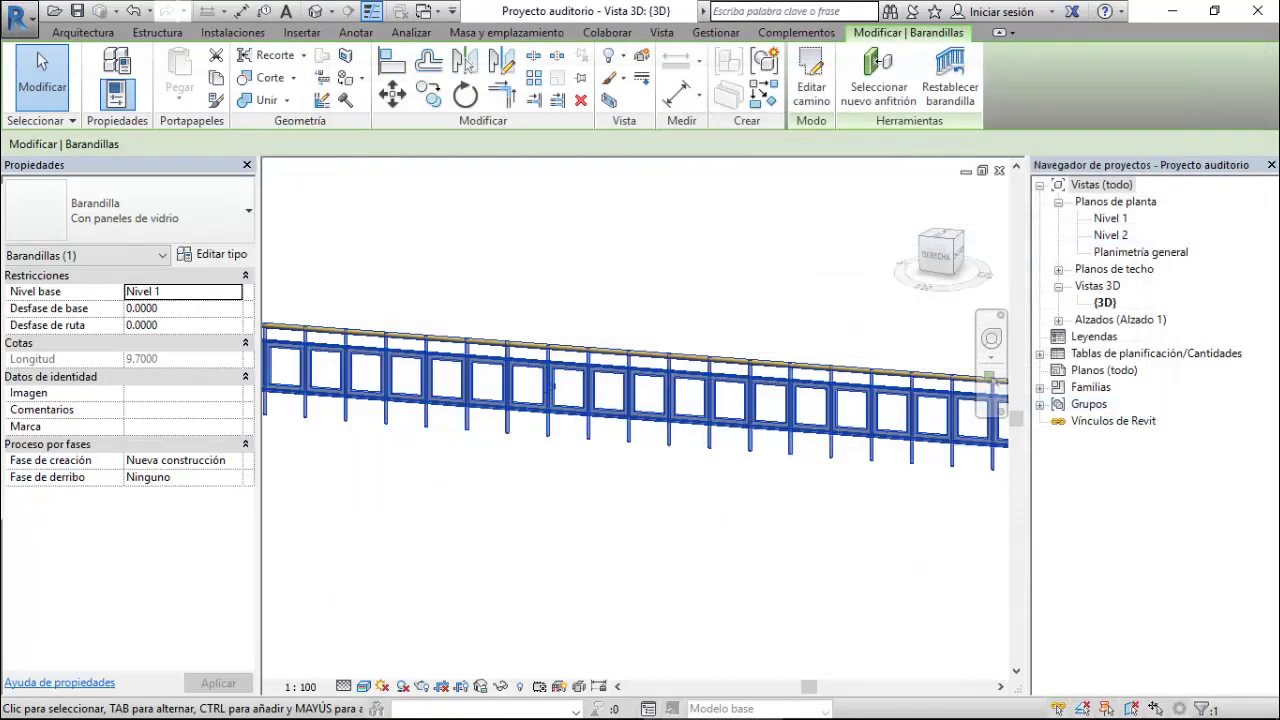
key("Escape")
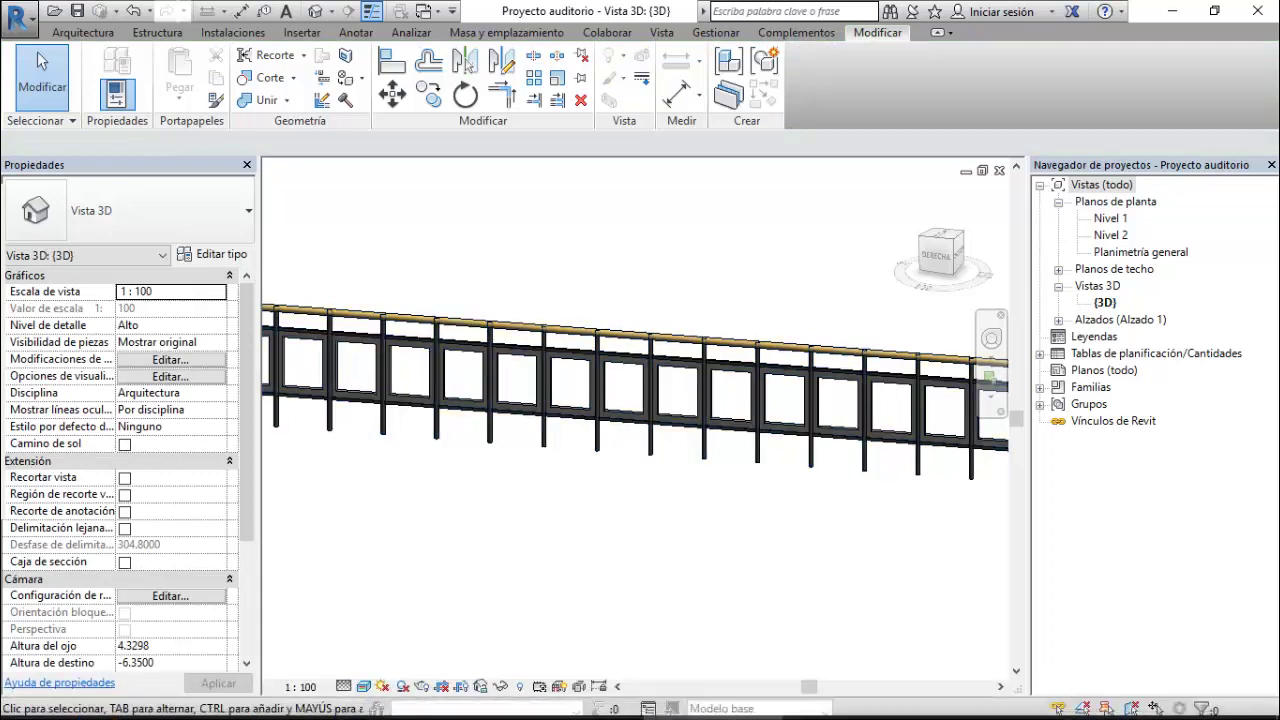
- Switch to the 'Panel Poste - Alzado: Izquierda' elevation view
scroll(597, 450, "up", 1)
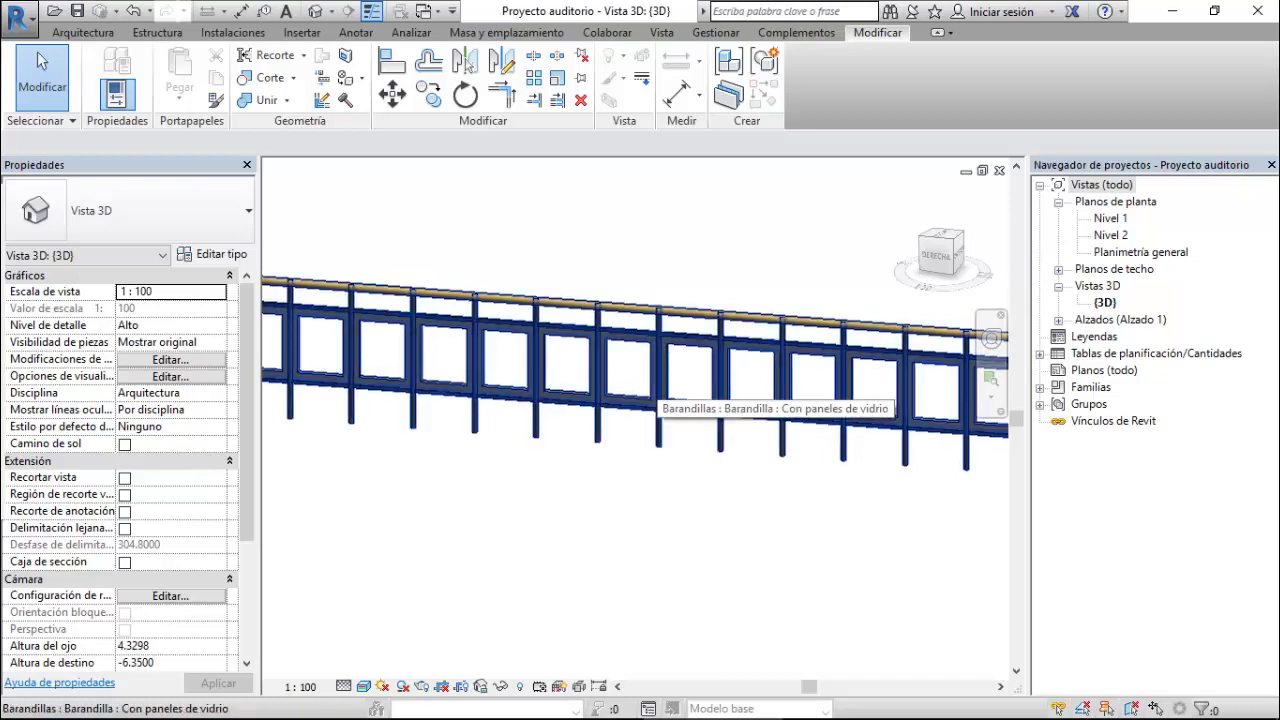
left_click(424, 10)
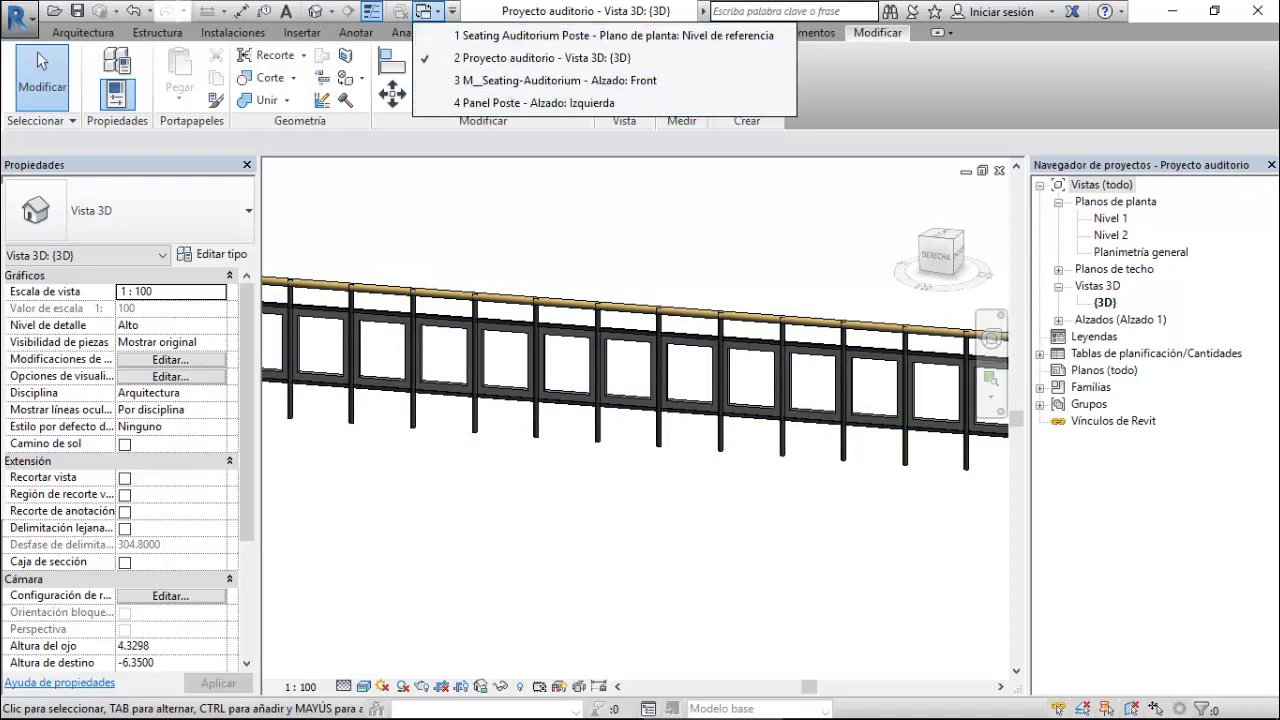
key("Return")
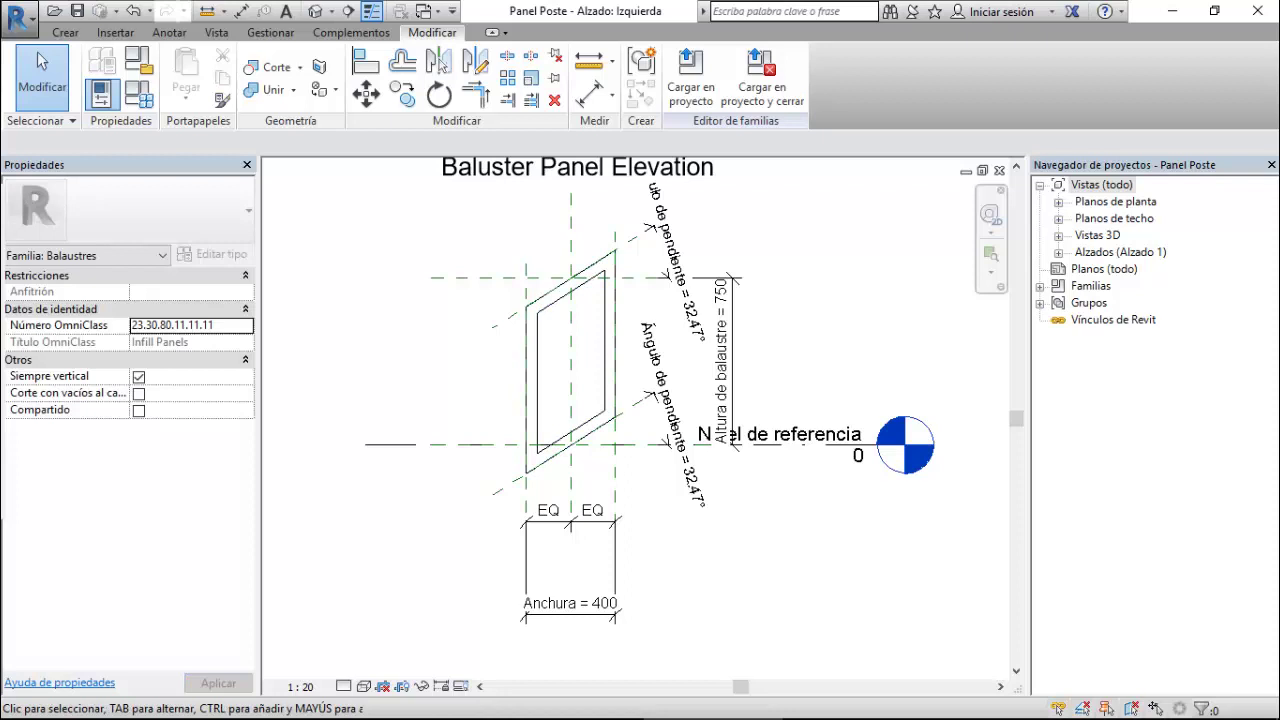
- Start an extrusion sketched on the centre left/right reference plane
left_click(65, 32)
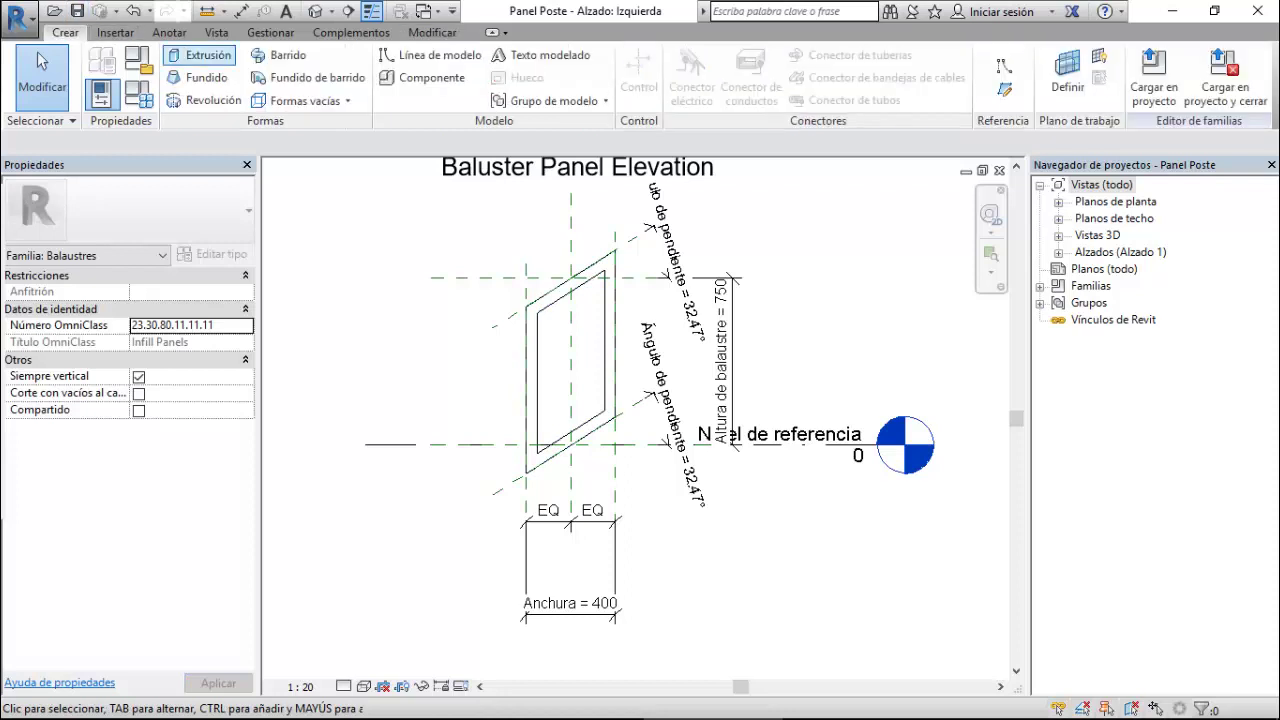
left_click(198, 55)
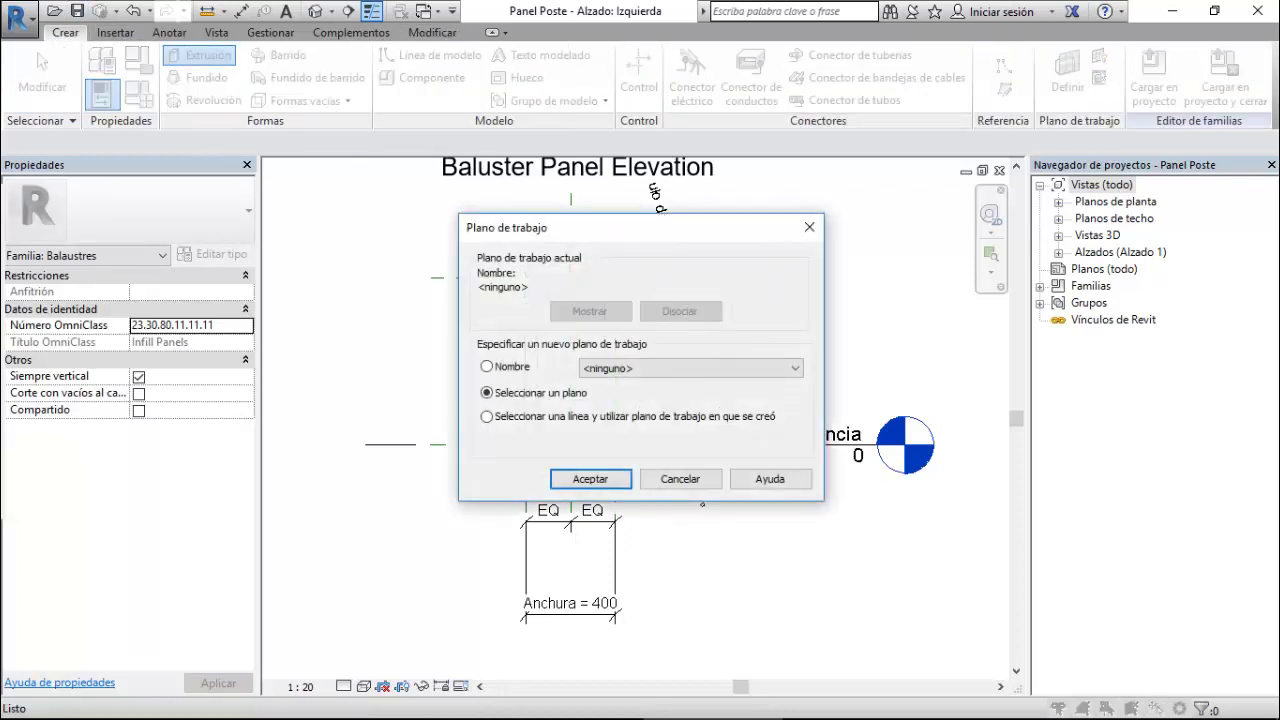
left_click(690, 368)
left_click(680, 423)
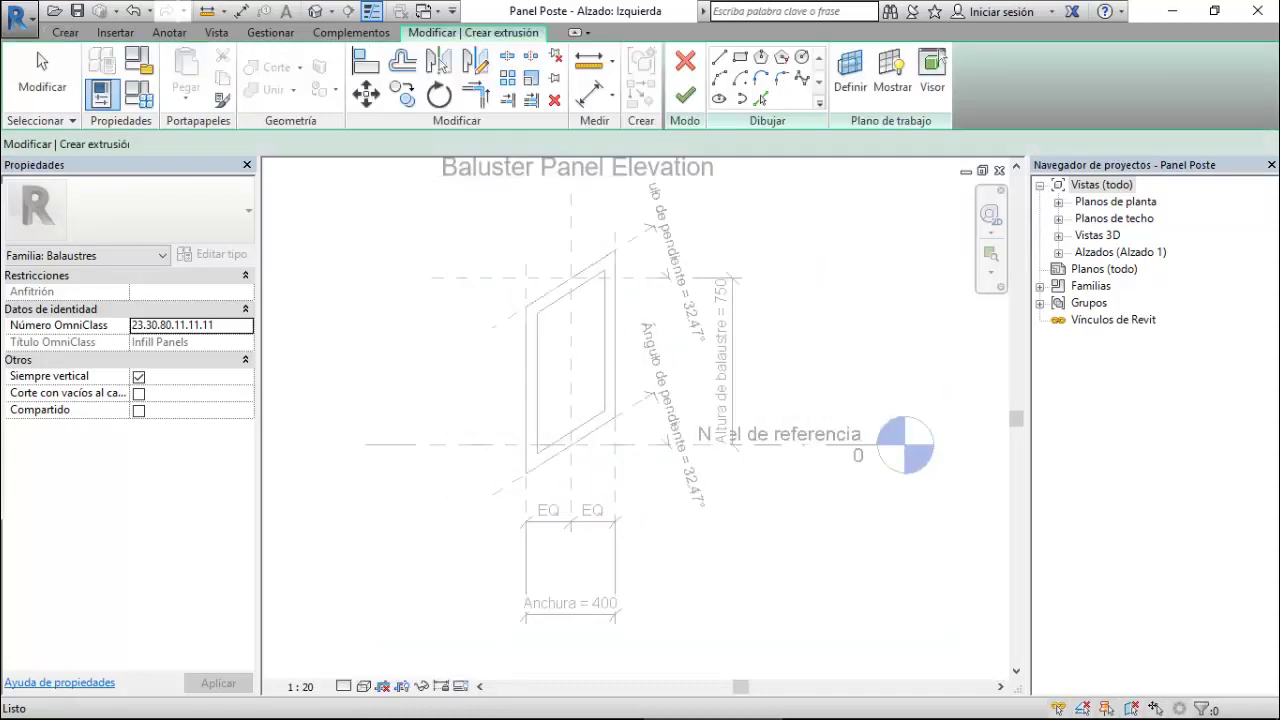
left_click(760, 95)
- Pick the panel's left, bottom and right inner edges as sketch lines and lock each
scroll(578, 309, "up", 3)
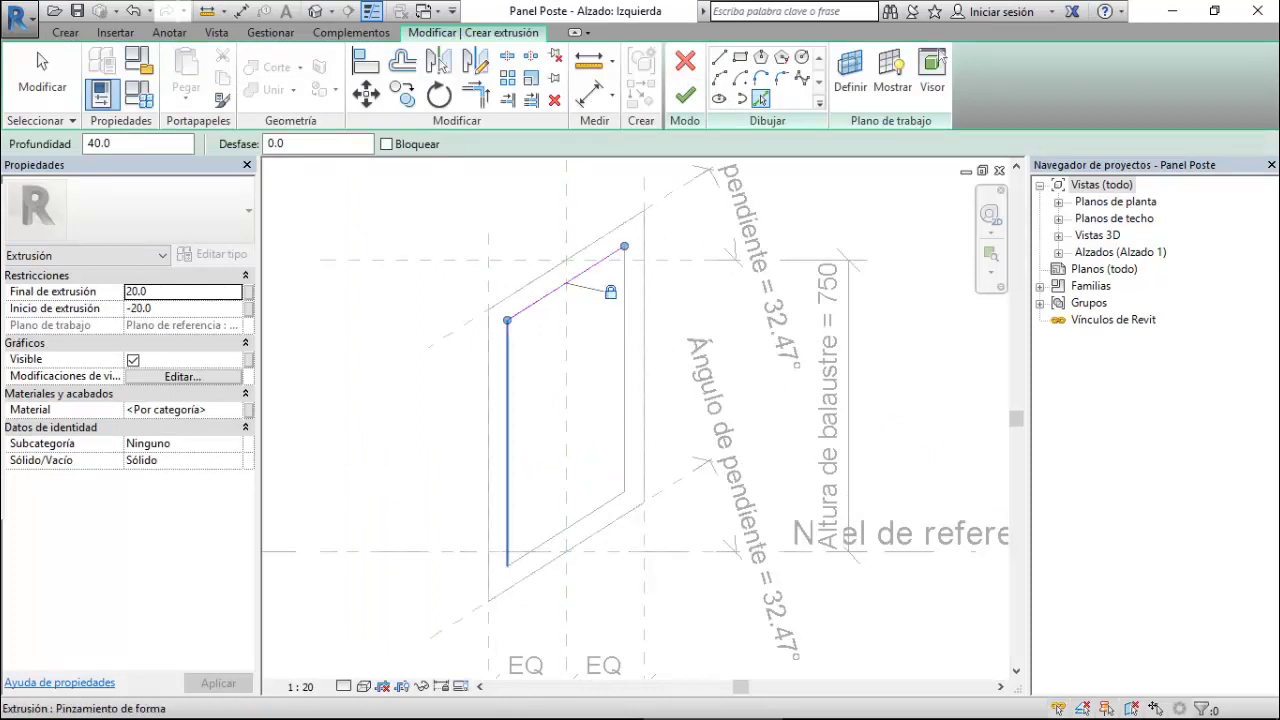
left_click(507, 400)
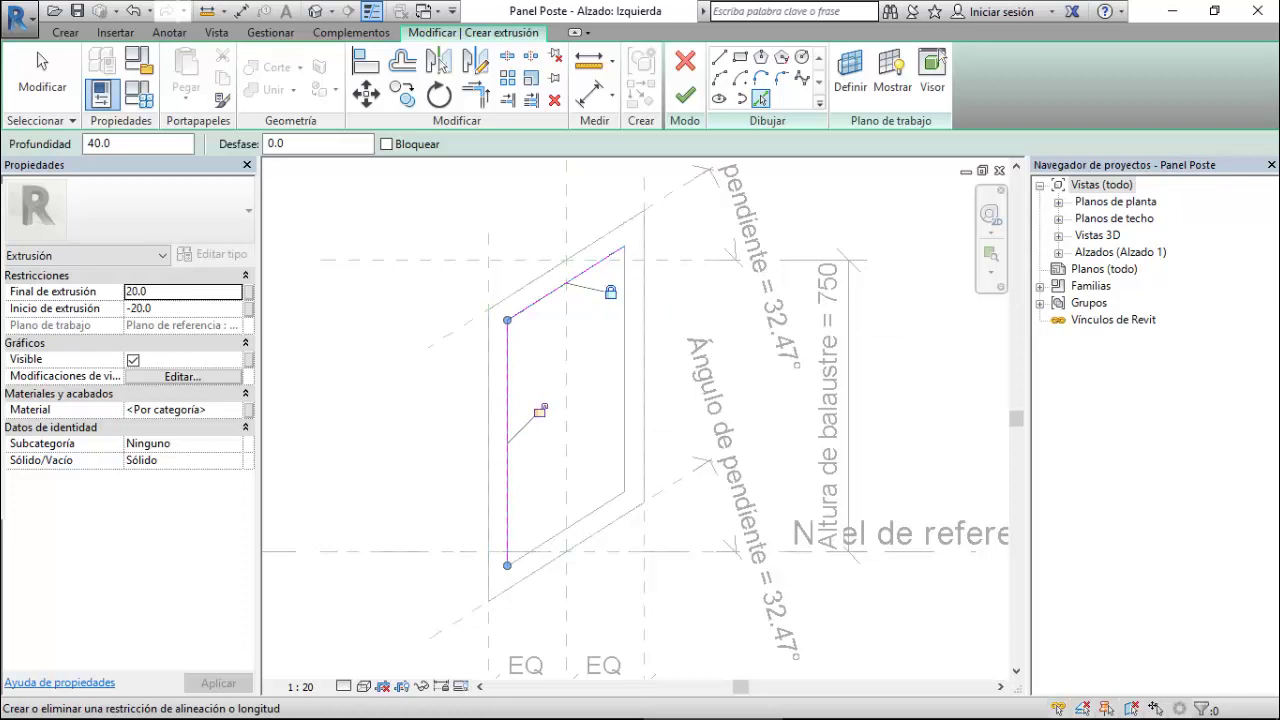
left_click(540, 410)
left_click(570, 525)
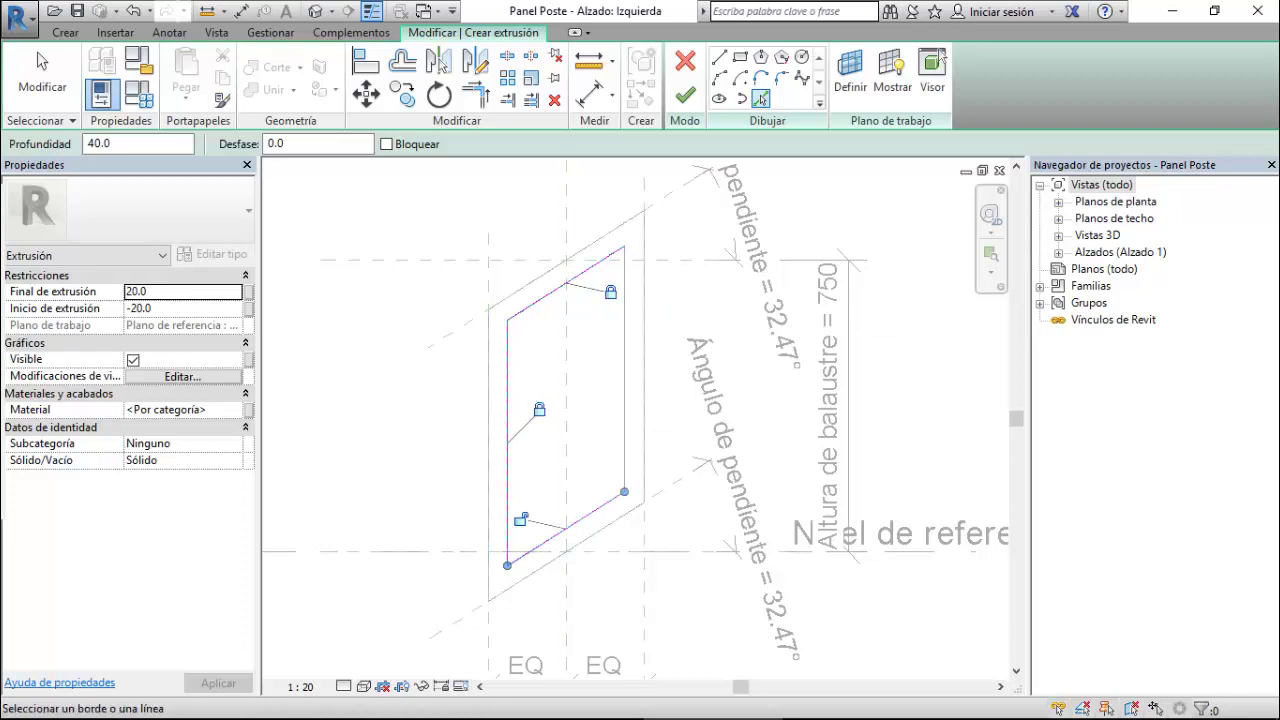
left_click(520, 520)
left_click(624, 400)
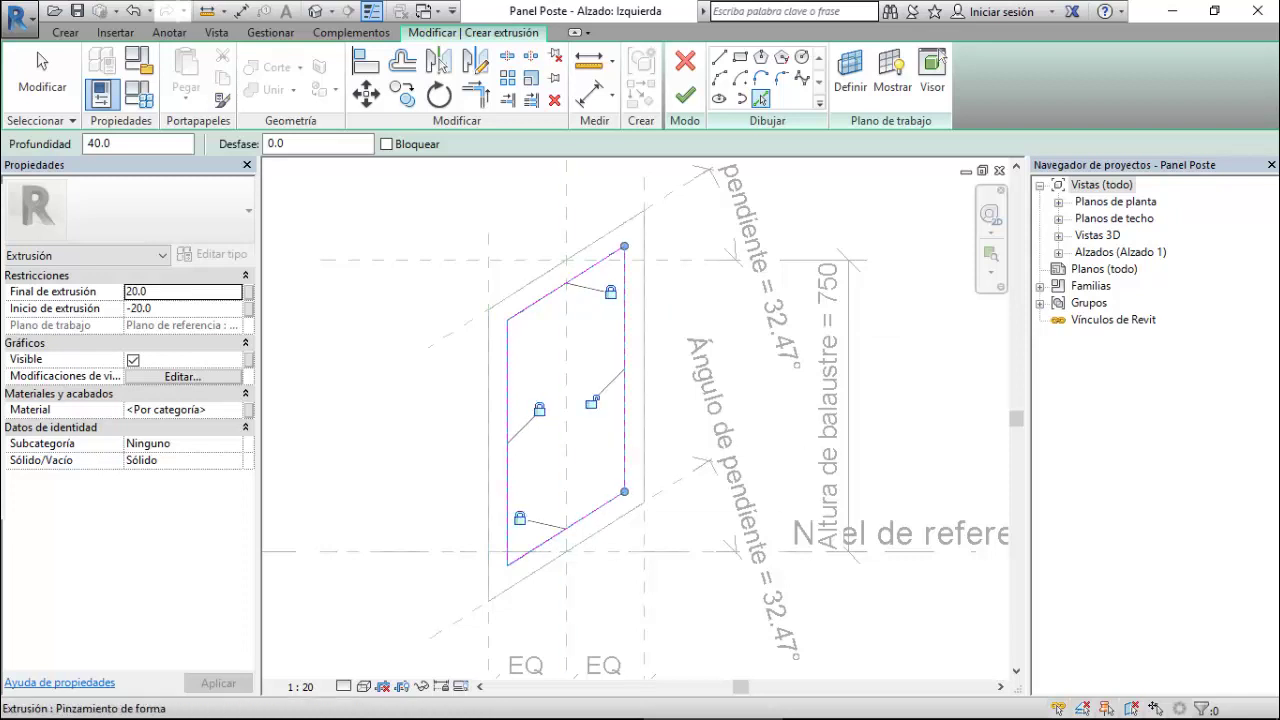
left_click(590, 401)
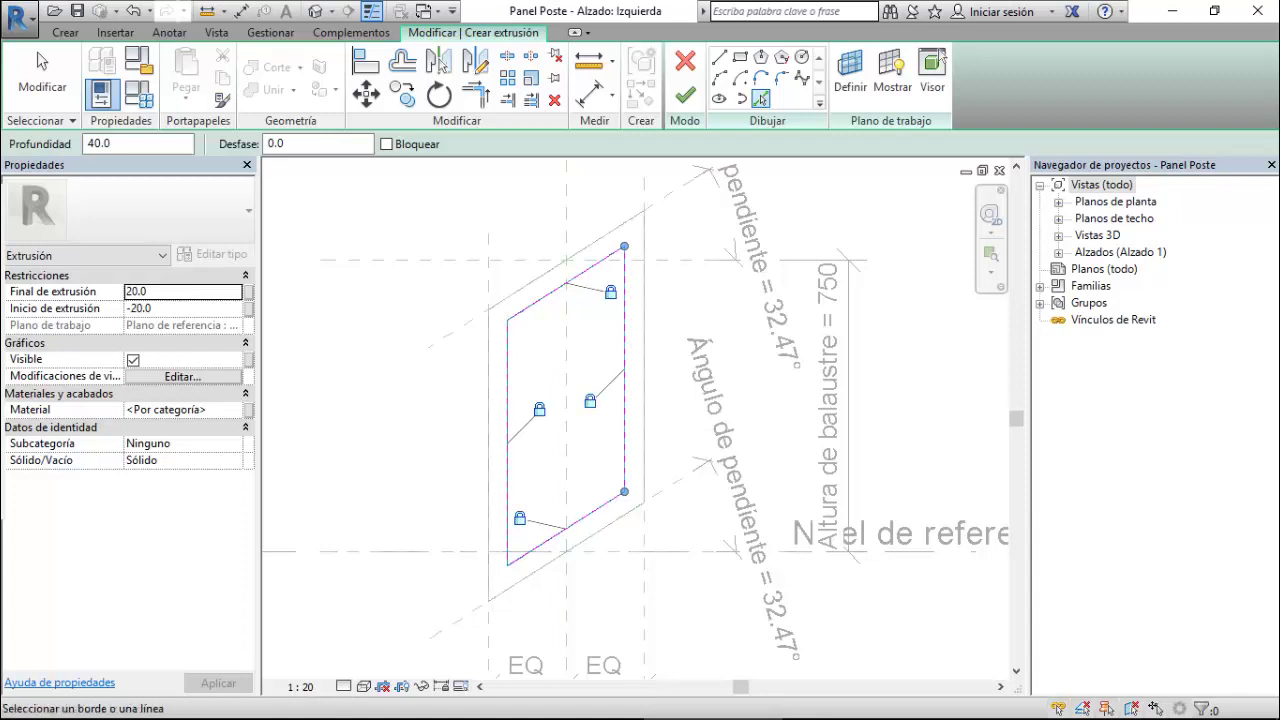
key("Escape")
- Set the extrusion end to 5.0 and start to -5.0, then finish the sketch
key("Home")
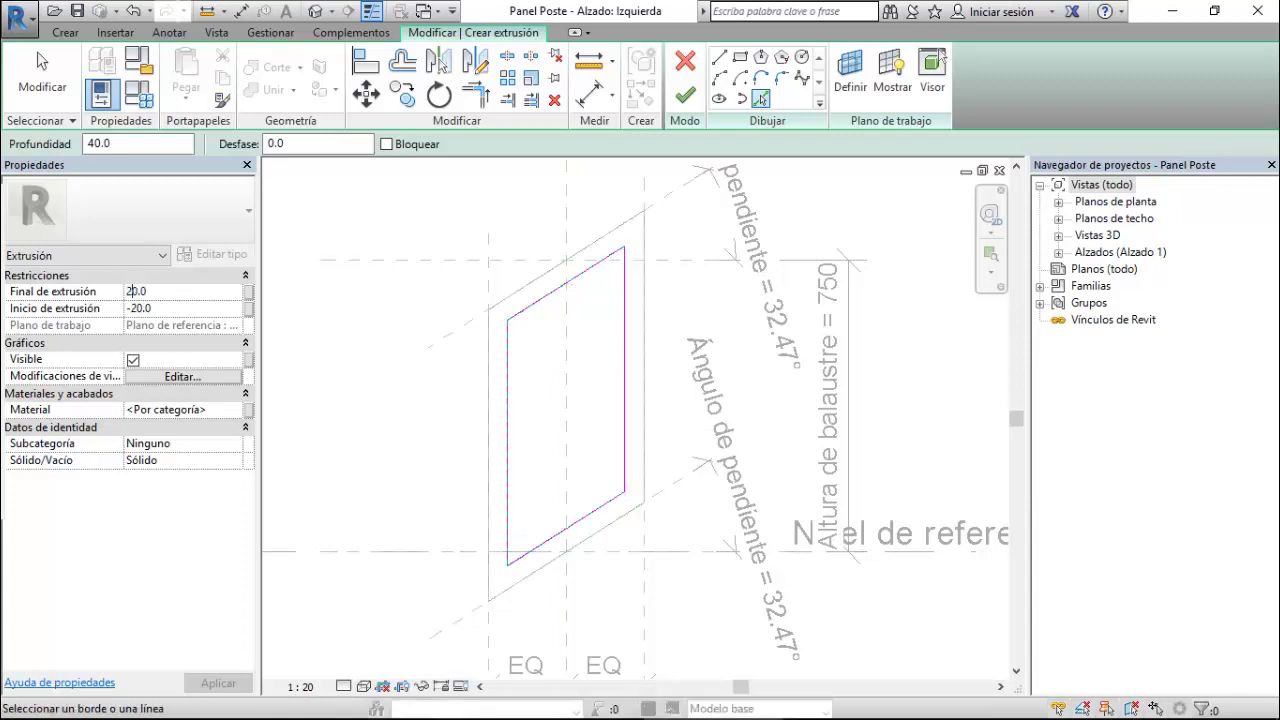
type("5")
key("Tab")
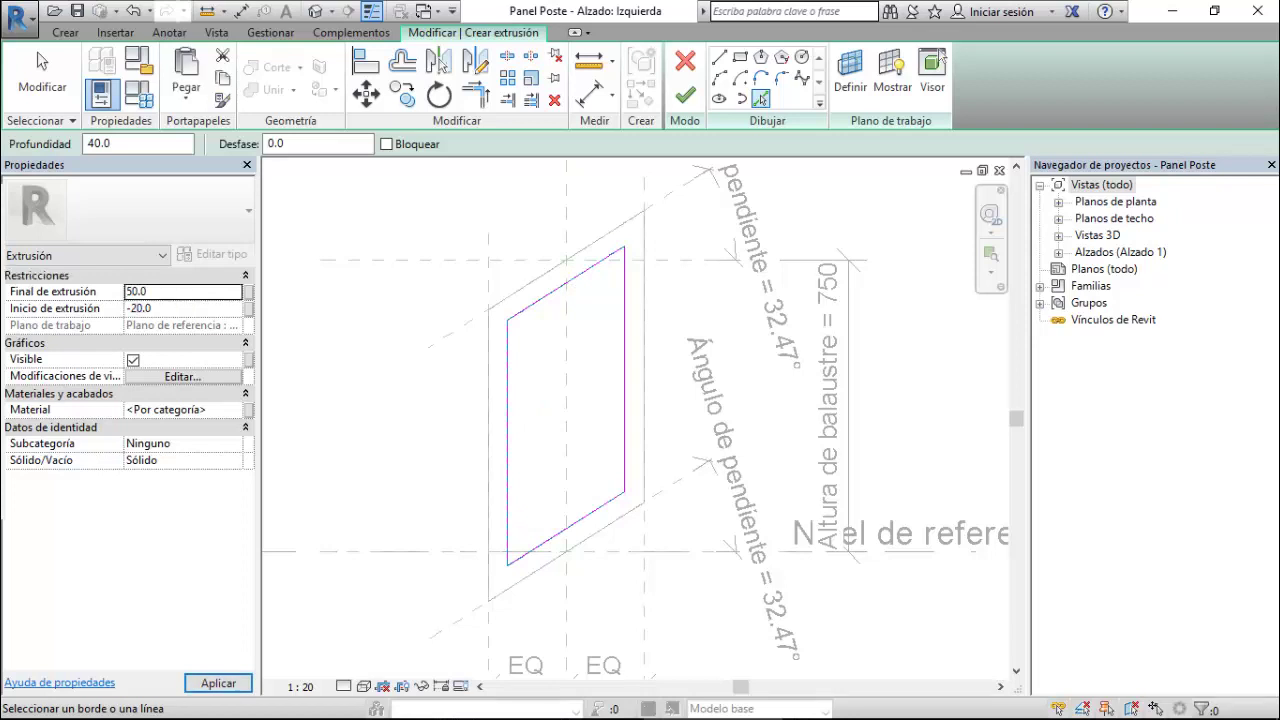
key("Delete")
key("Tab")
key("Delete")
type("5")
key("Return")
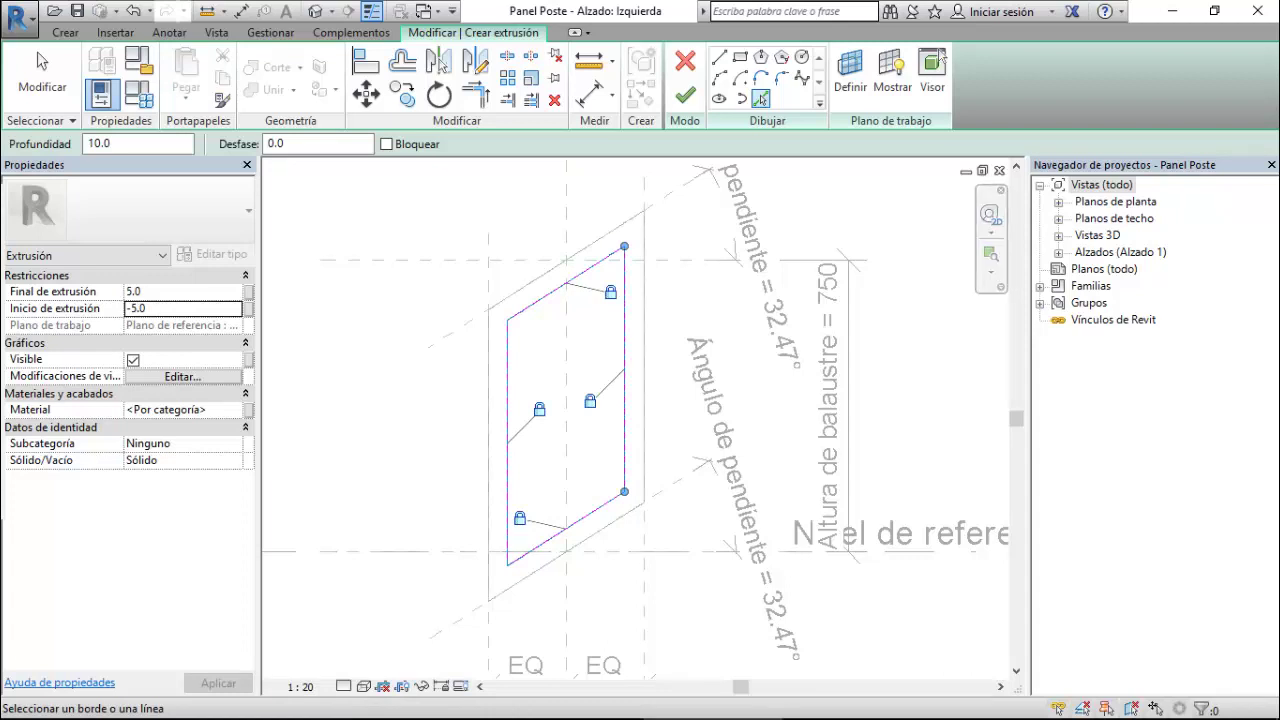
left_click(685, 95)
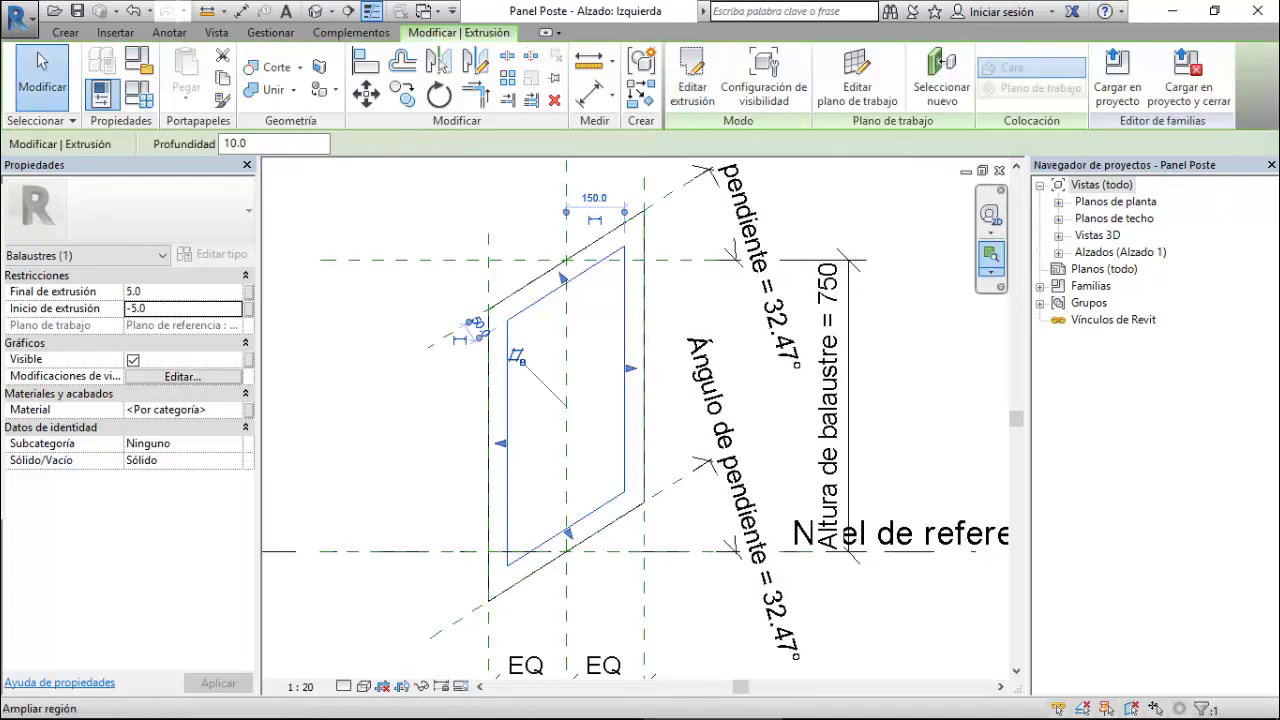
key("Escape")
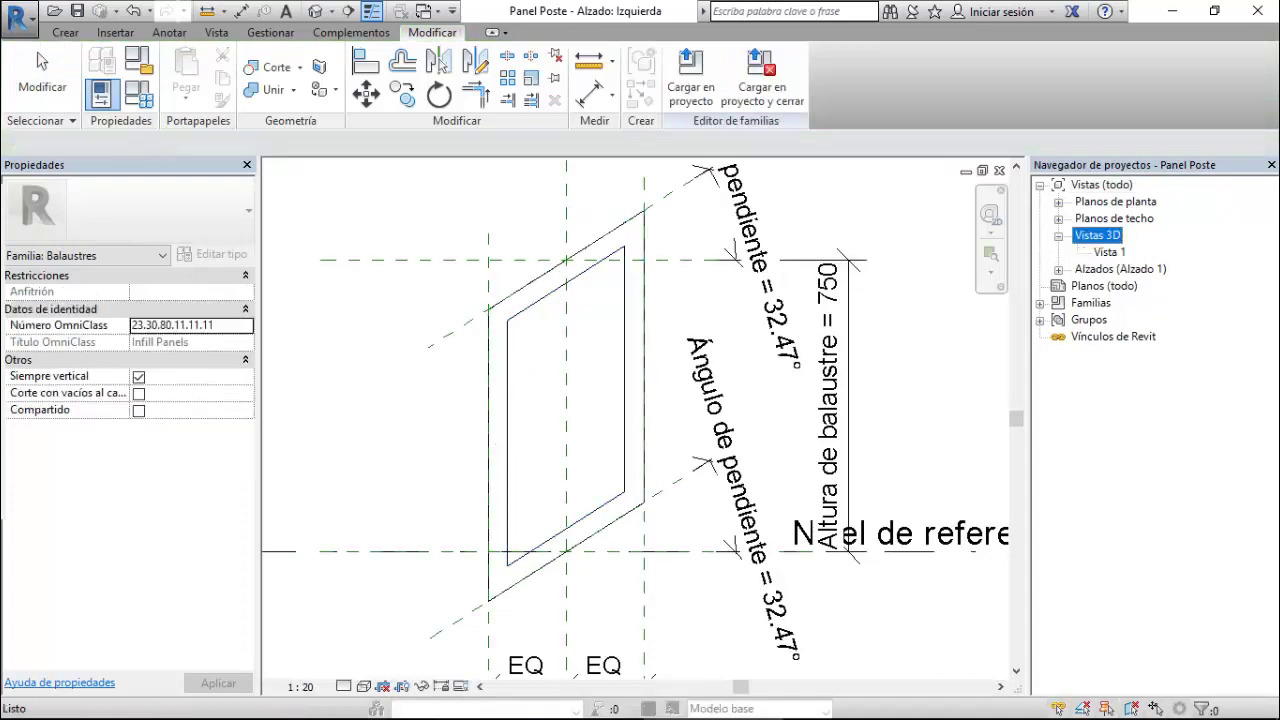
- Load Panel Poste into Proyecto auditorio, overwriting the existing version and parameter values
double_click(1109, 252)
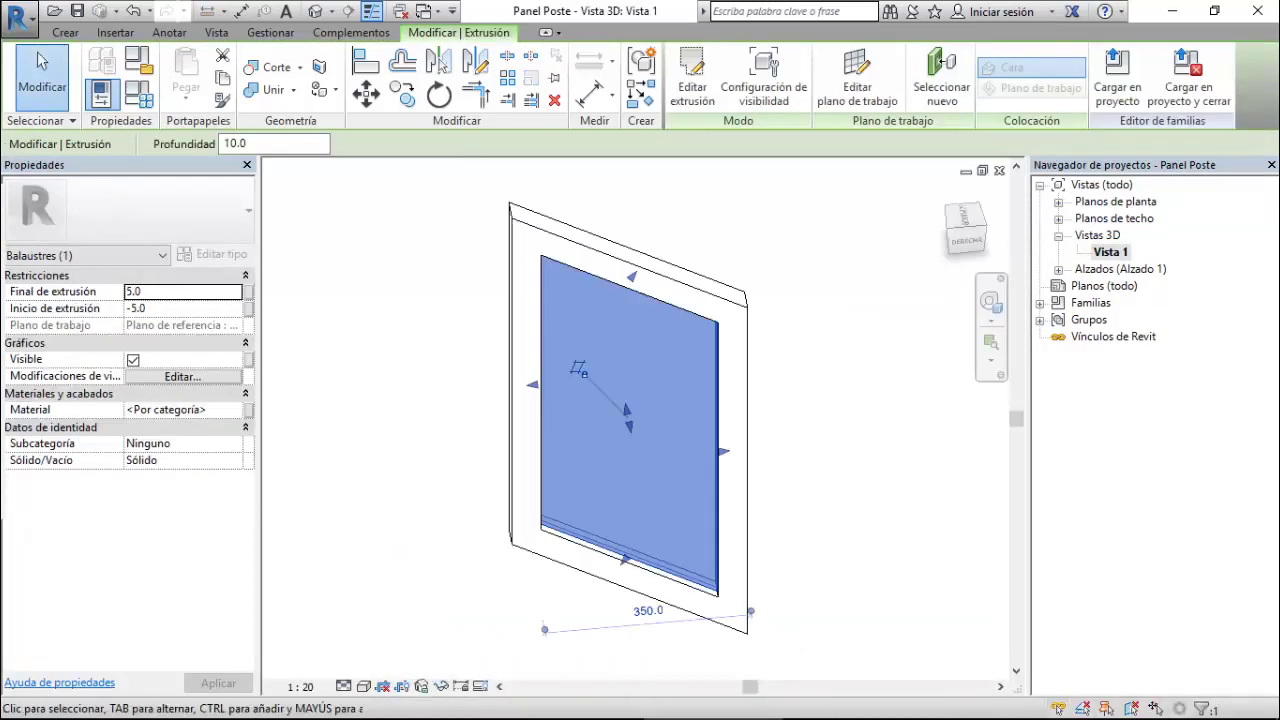
key("Escape")
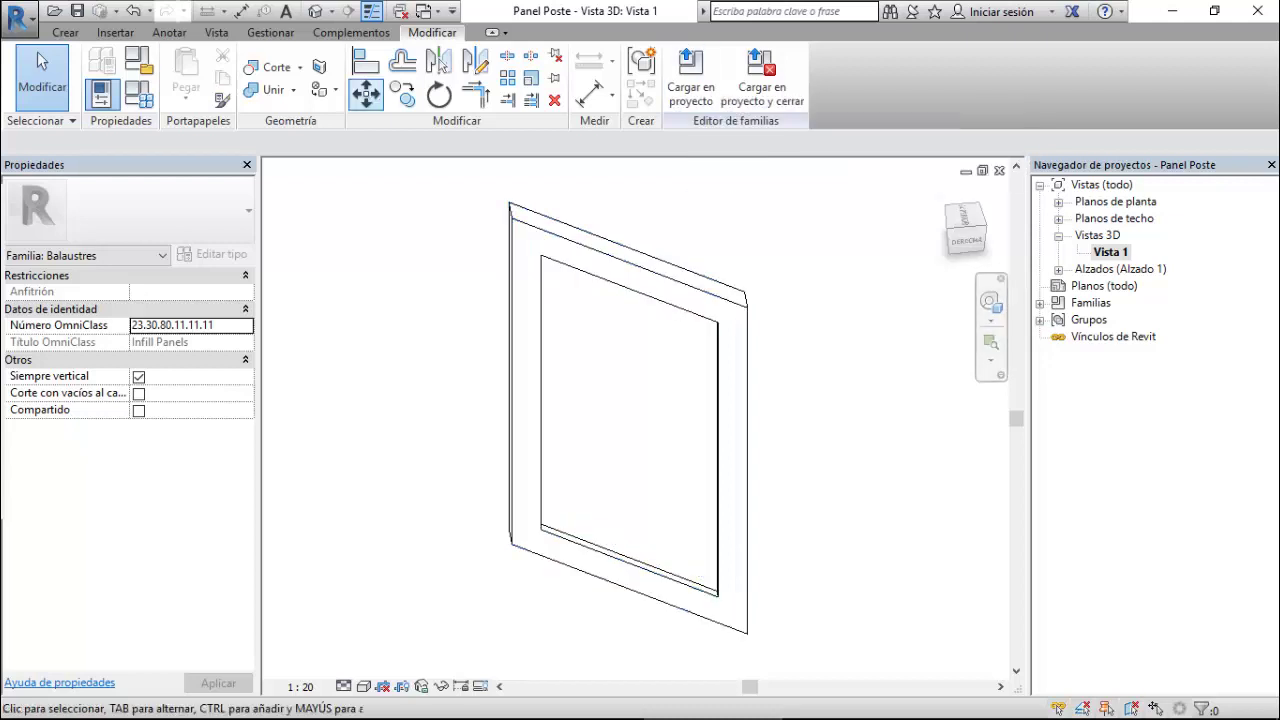
left_click(77, 11)
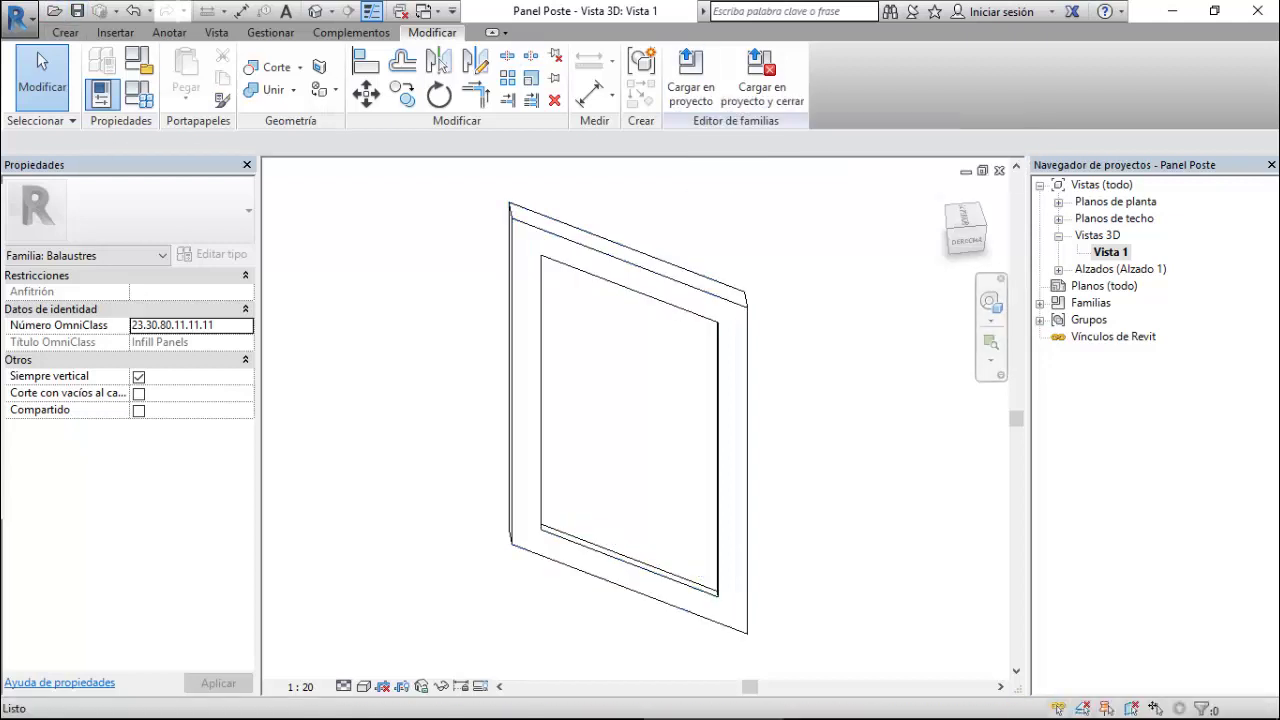
left_click(690, 80)
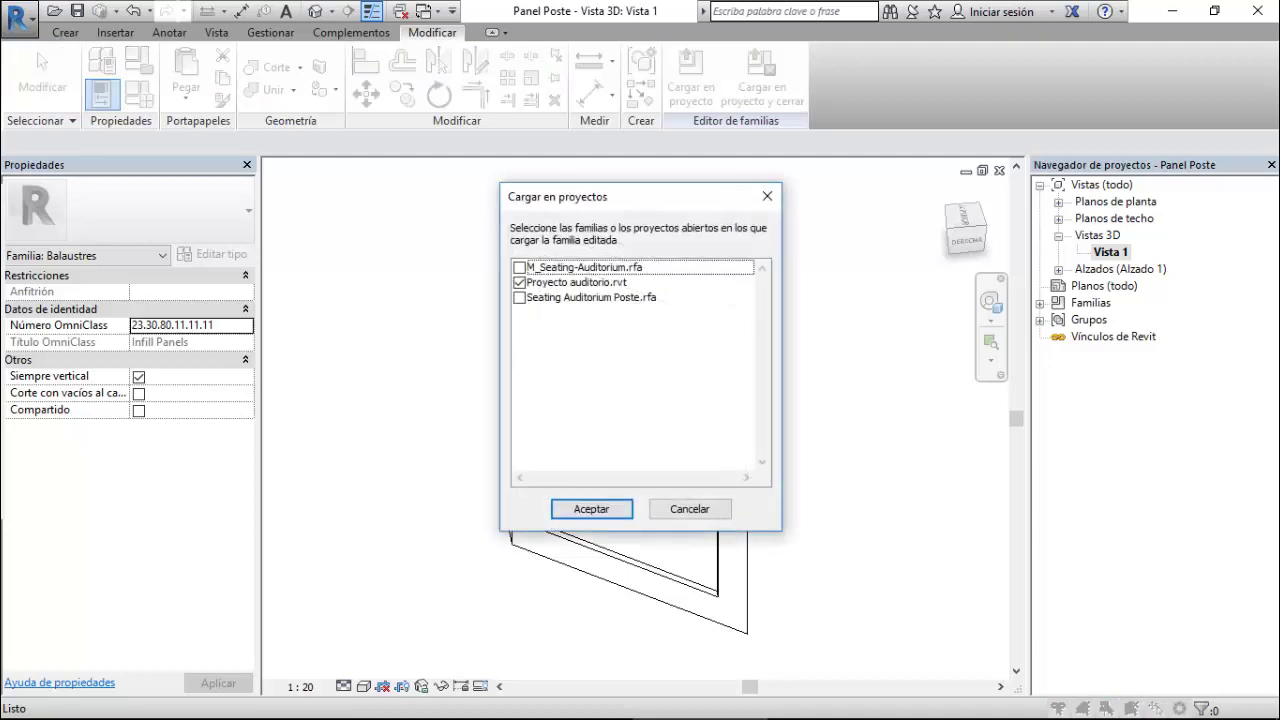
left_click(591, 509)
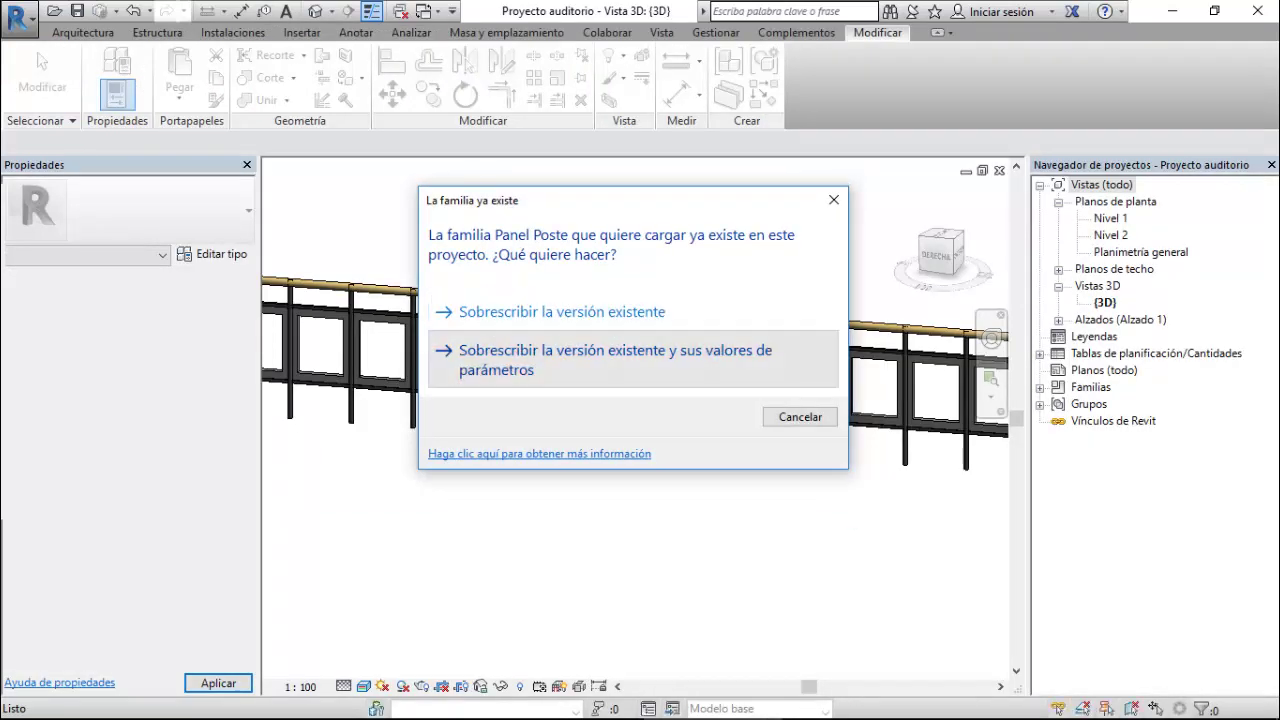
left_click(600, 359)
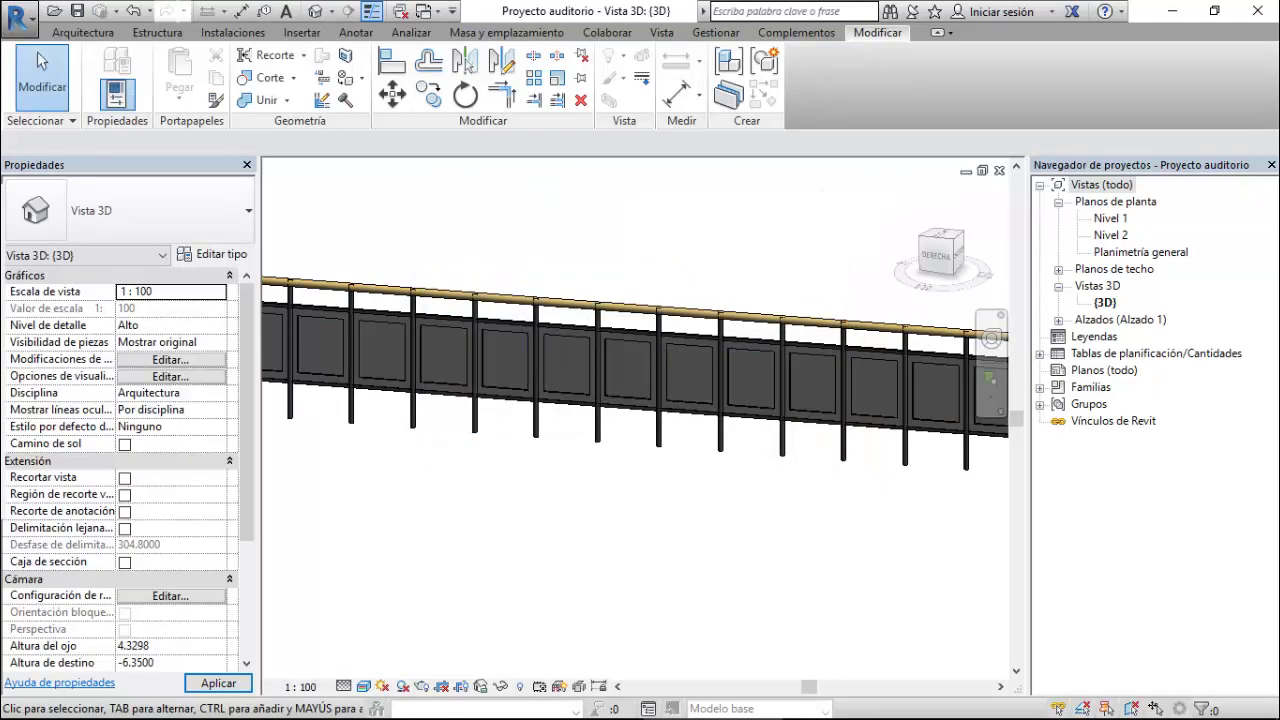
scroll(545, 355, "up", 2)
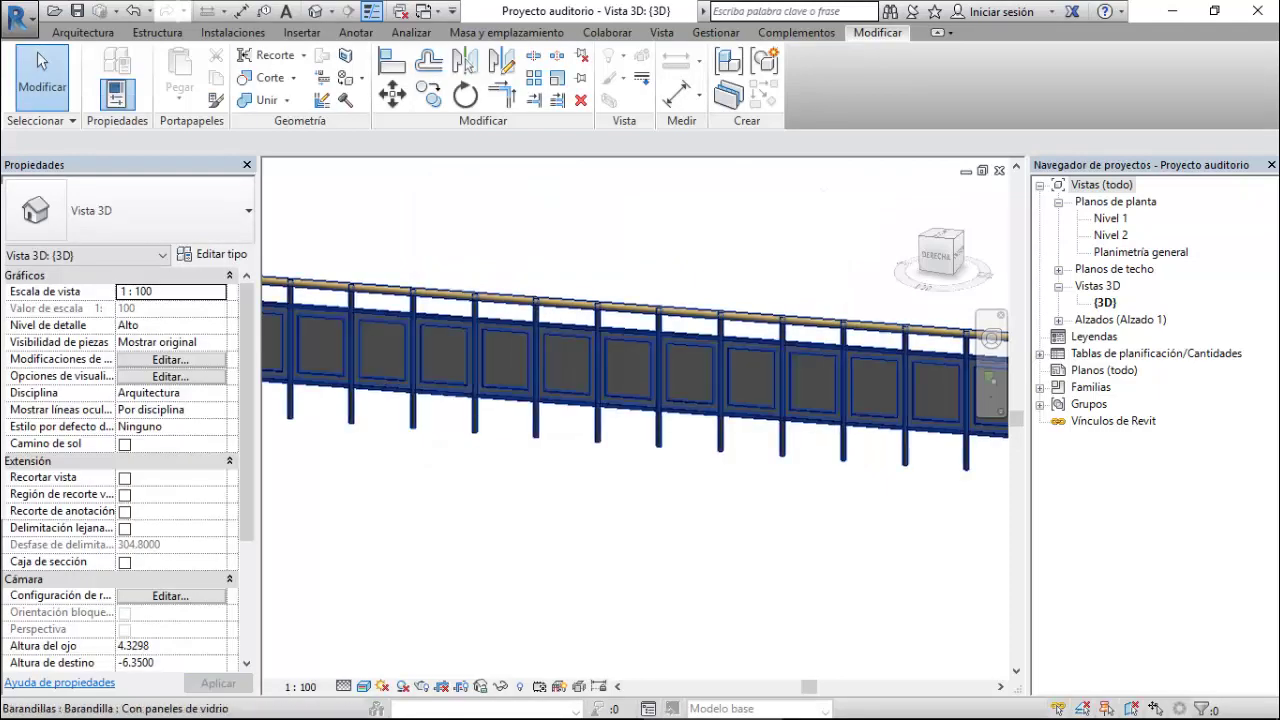
scroll(545, 355, "up", 2)
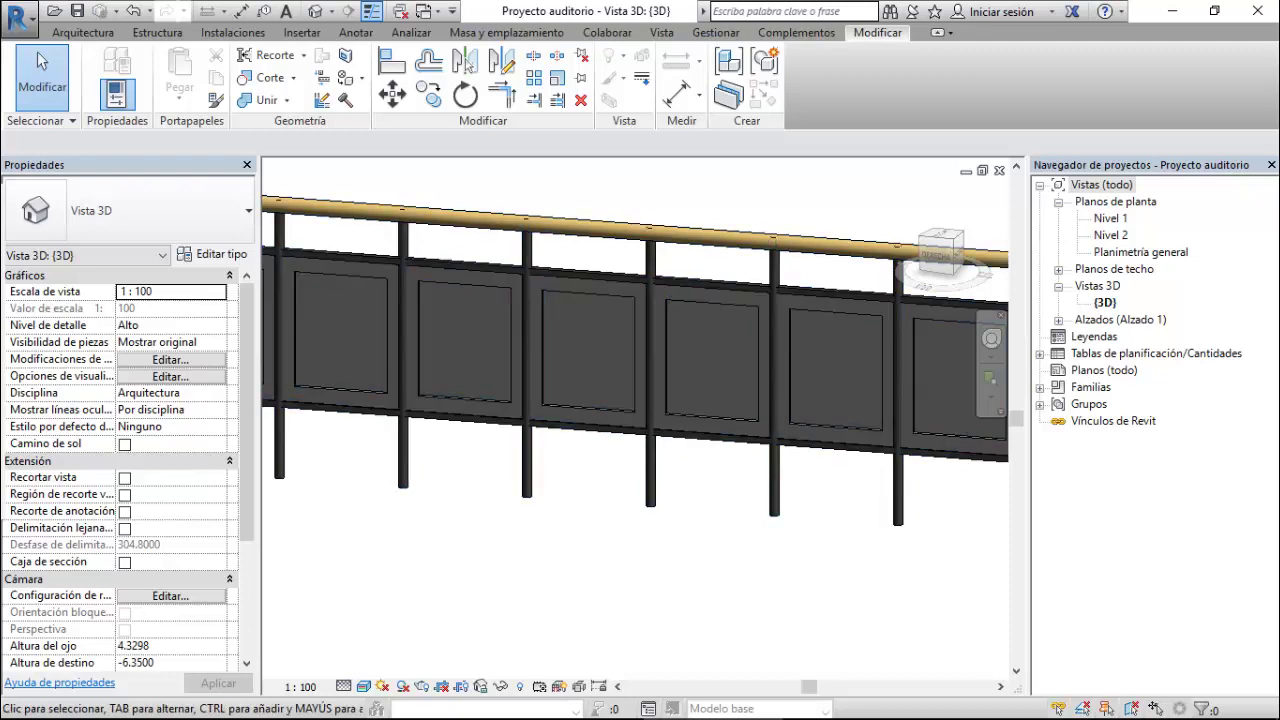
mouse_move(575, 700)
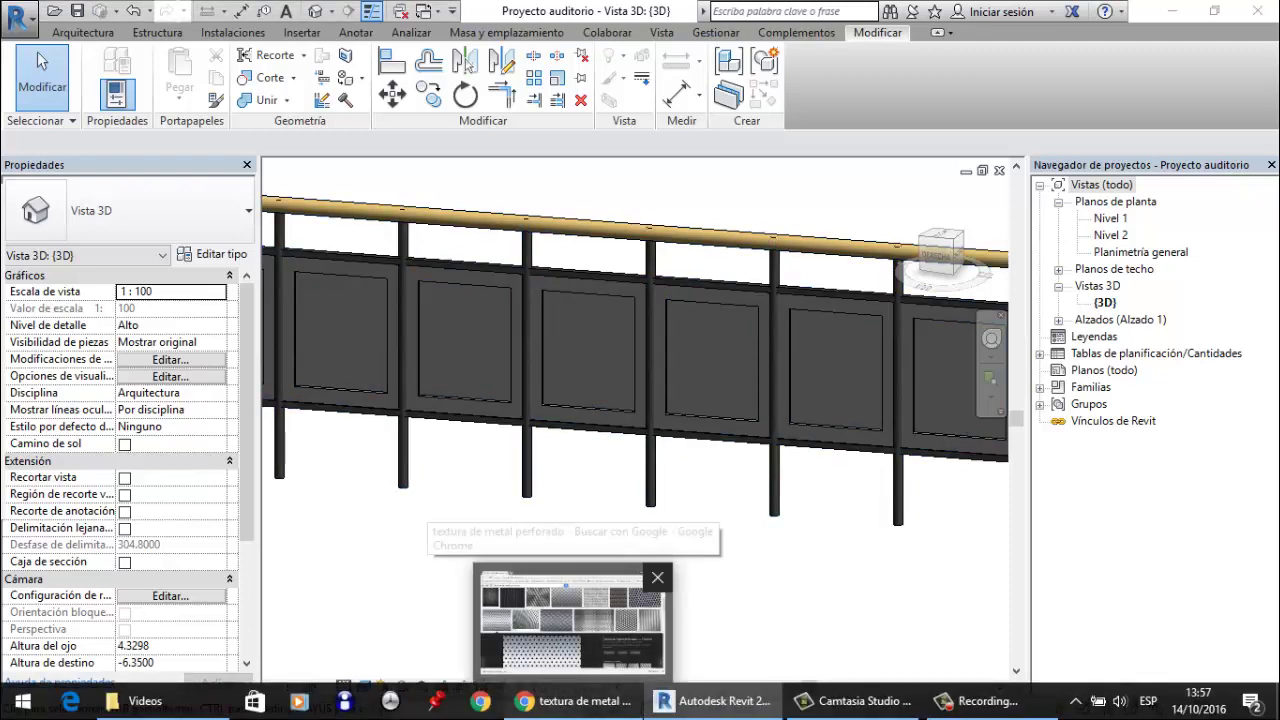
- Look over the perforated metal image results, then leave the browser via the taskbar
left_click(570, 615)
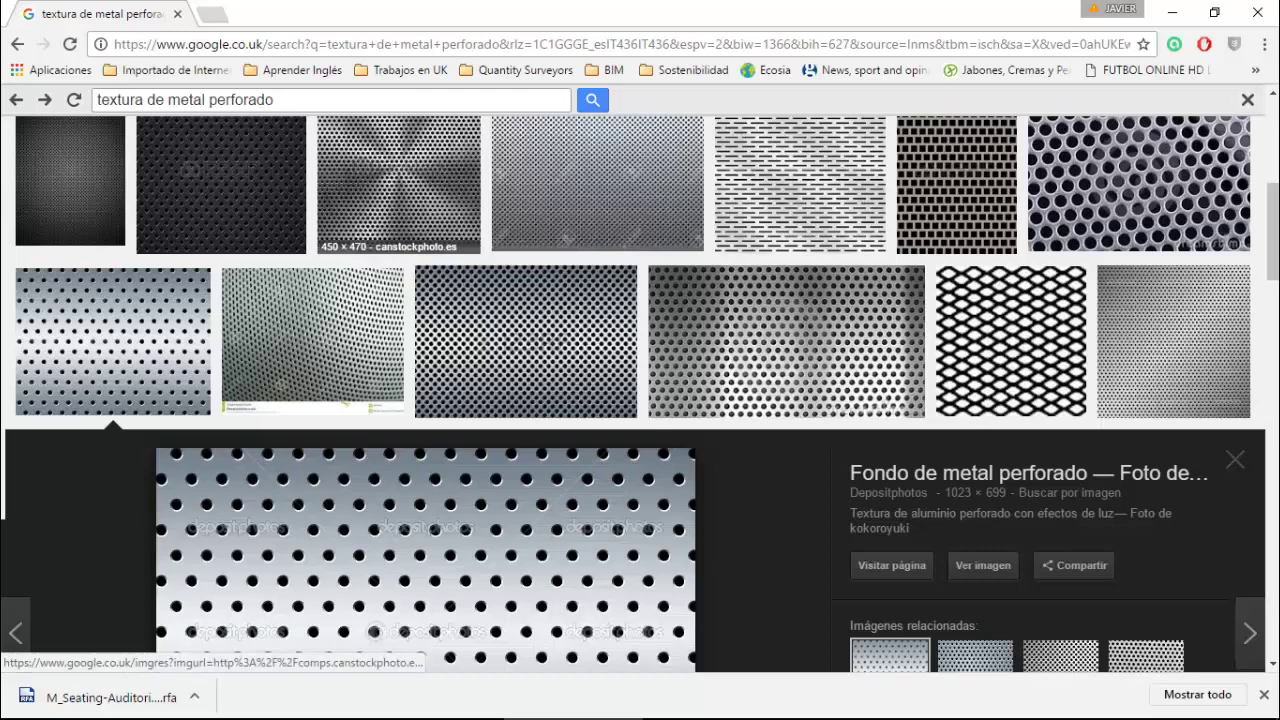
scroll(400, 200, "down", 3)
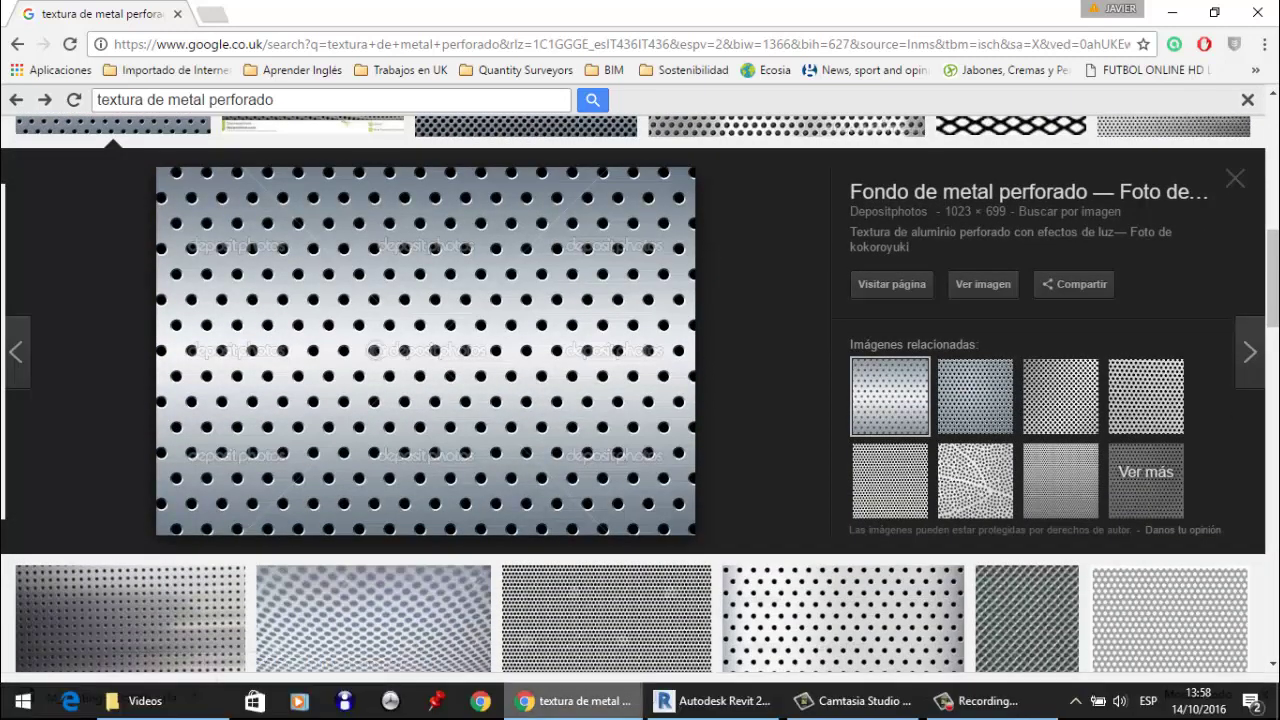
left_click(712, 700)
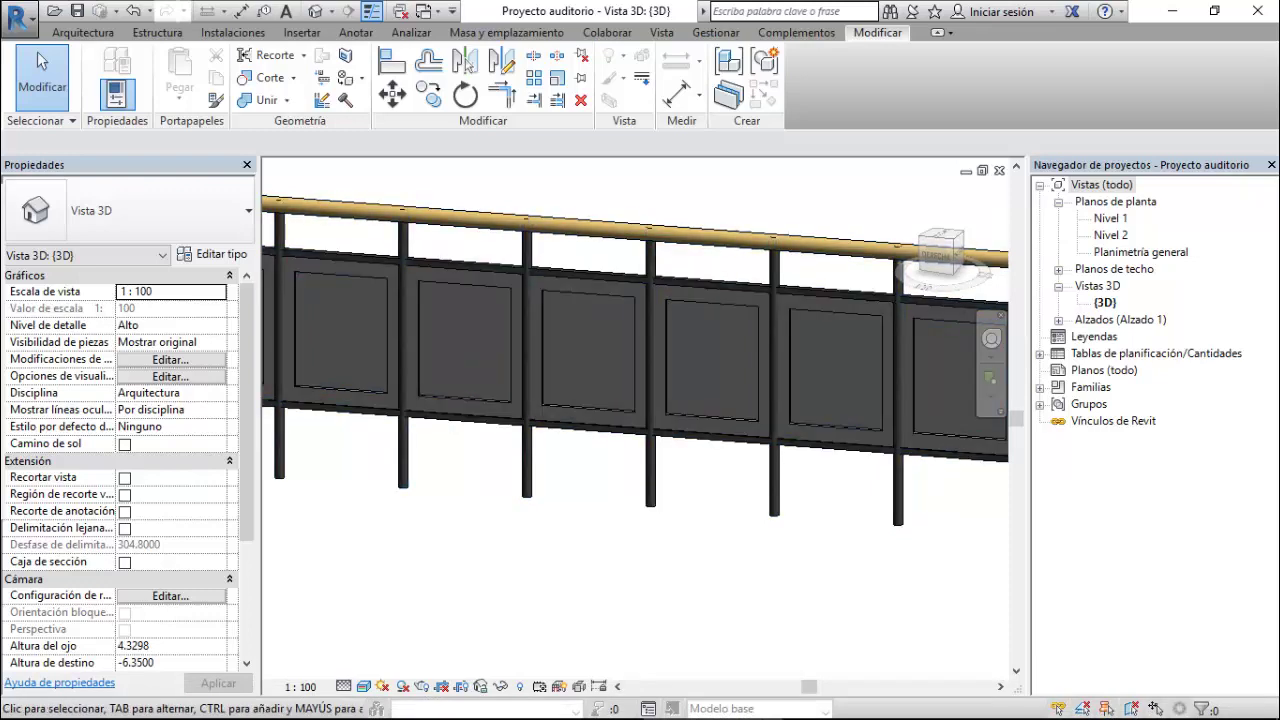
- Open depositphotos_4111413-Metal-background.jpg from the parent course folder in Photos
left_click(145, 700)
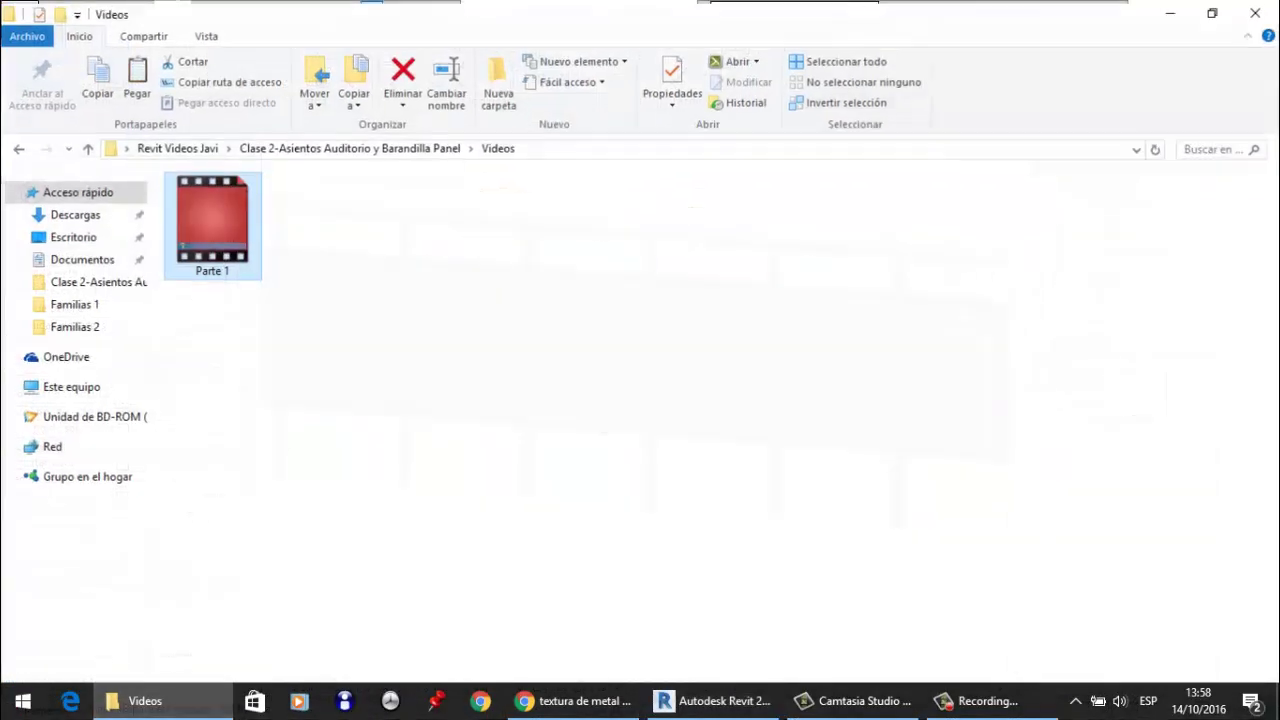
key("alt+Up")
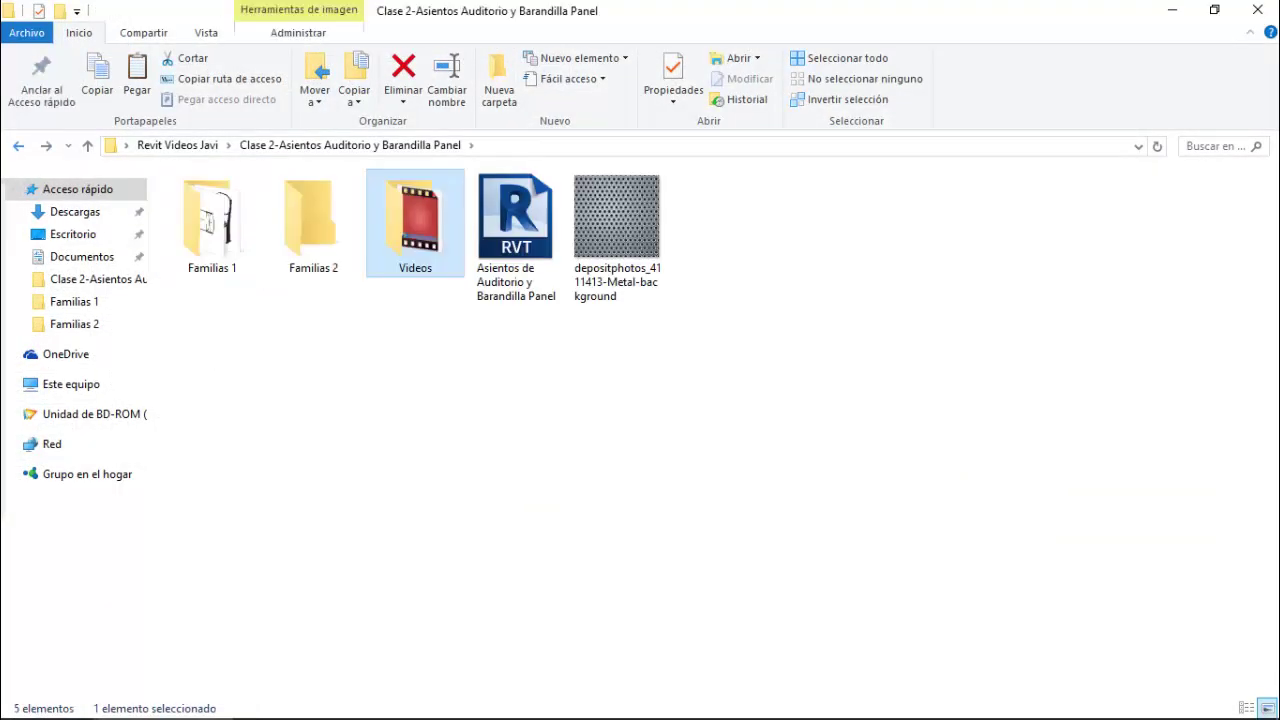
left_click(617, 237)
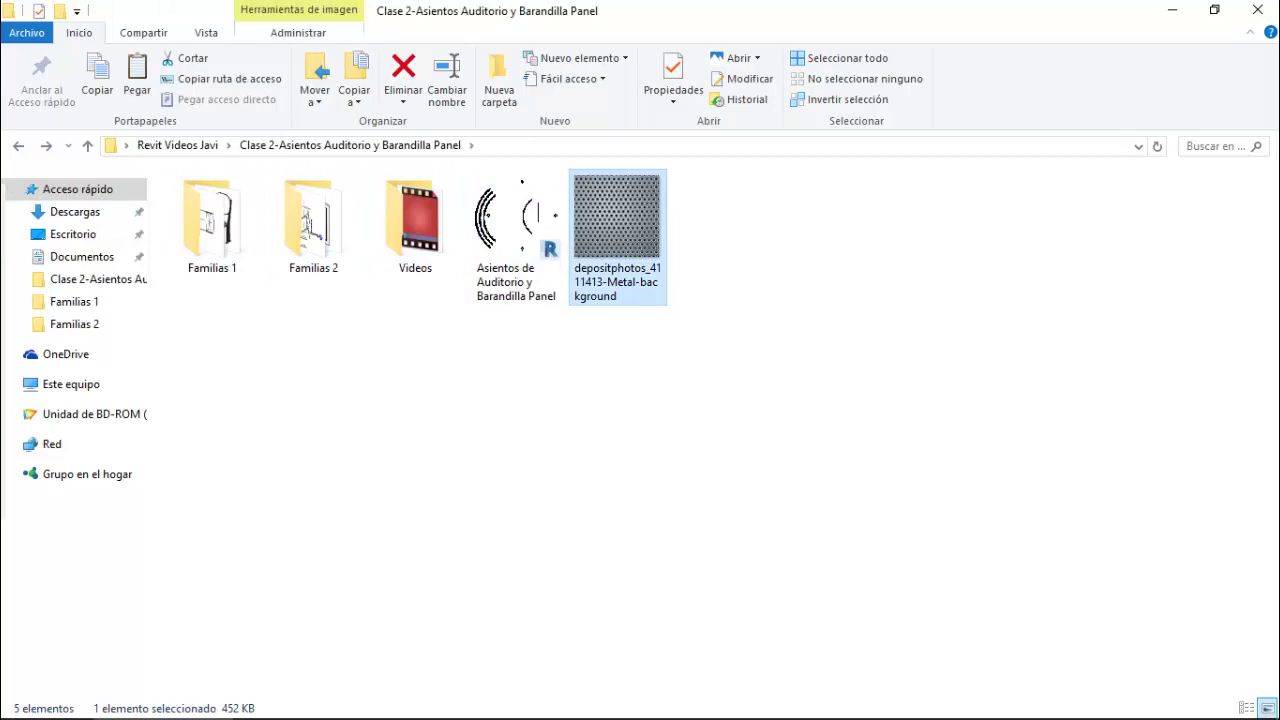
key("Return")
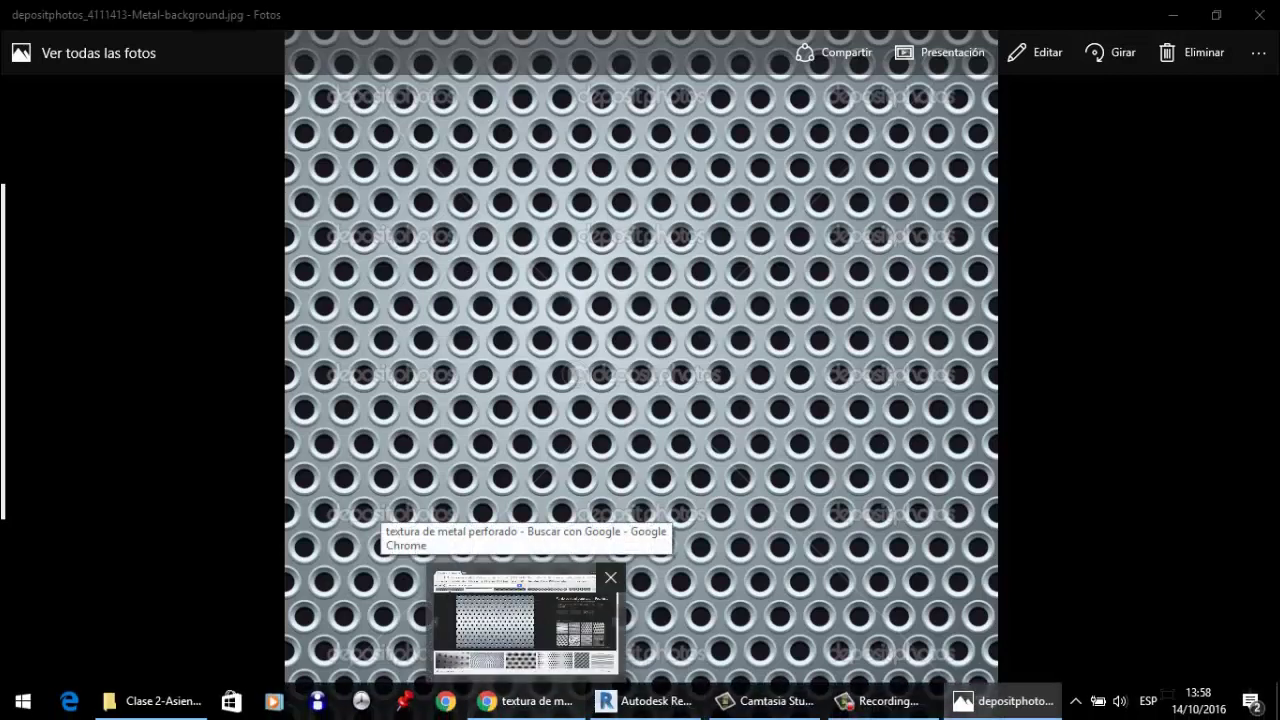
- Scroll through the 'textura de metal perforado' image results, then close Chrome
left_click(527, 625)
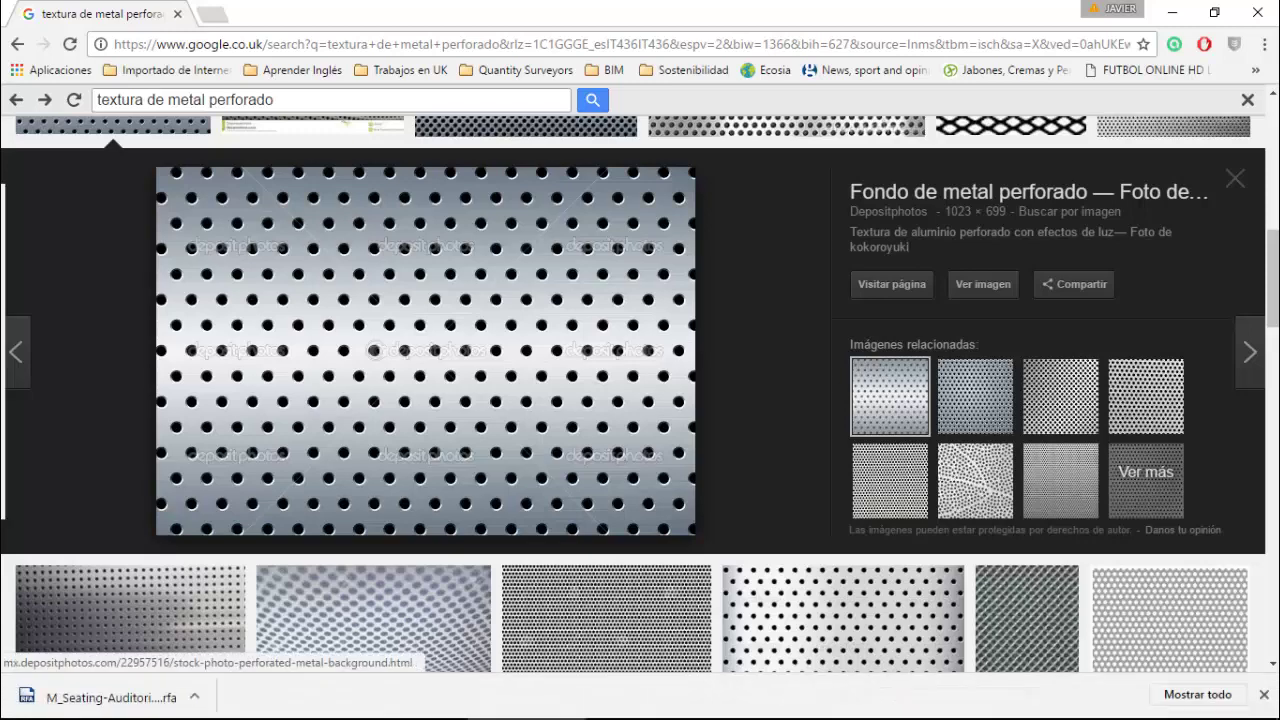
scroll(640, 390, "down", 1)
scroll(640, 390, "down", 1)
scroll(640, 390, "down", 1)
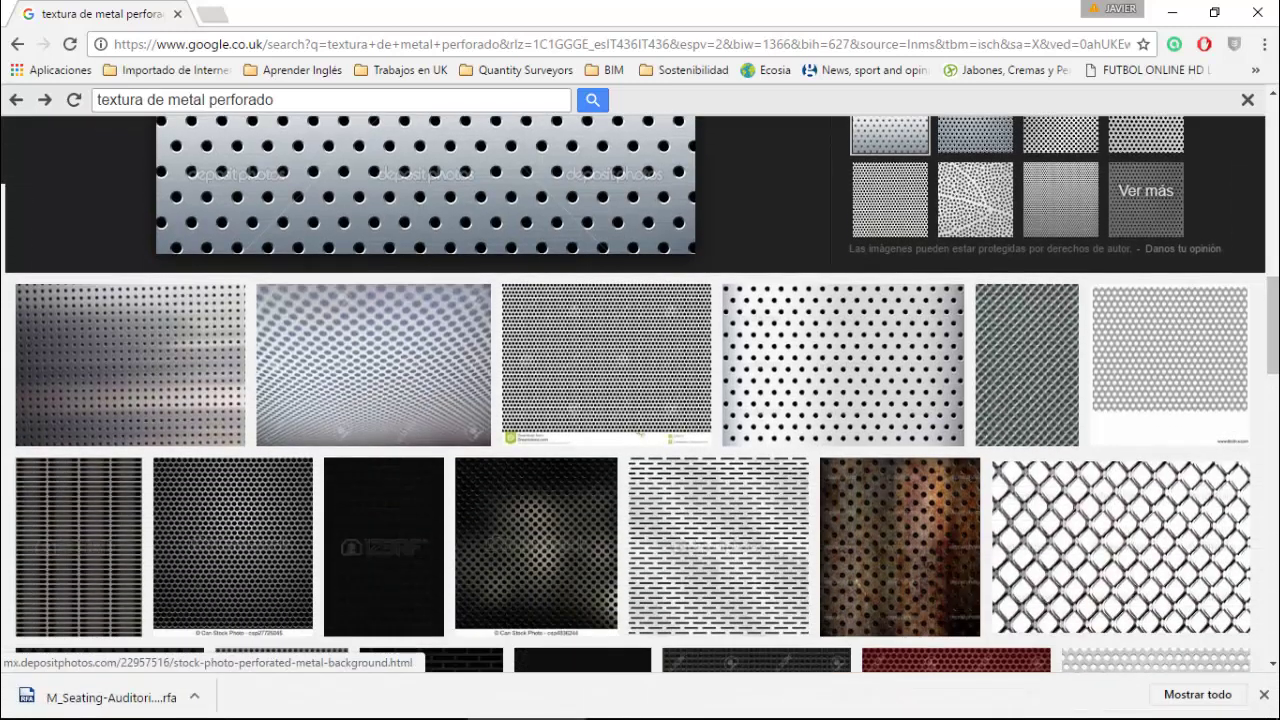
scroll(640, 390, "down", 1)
scroll(640, 400, "down", 2)
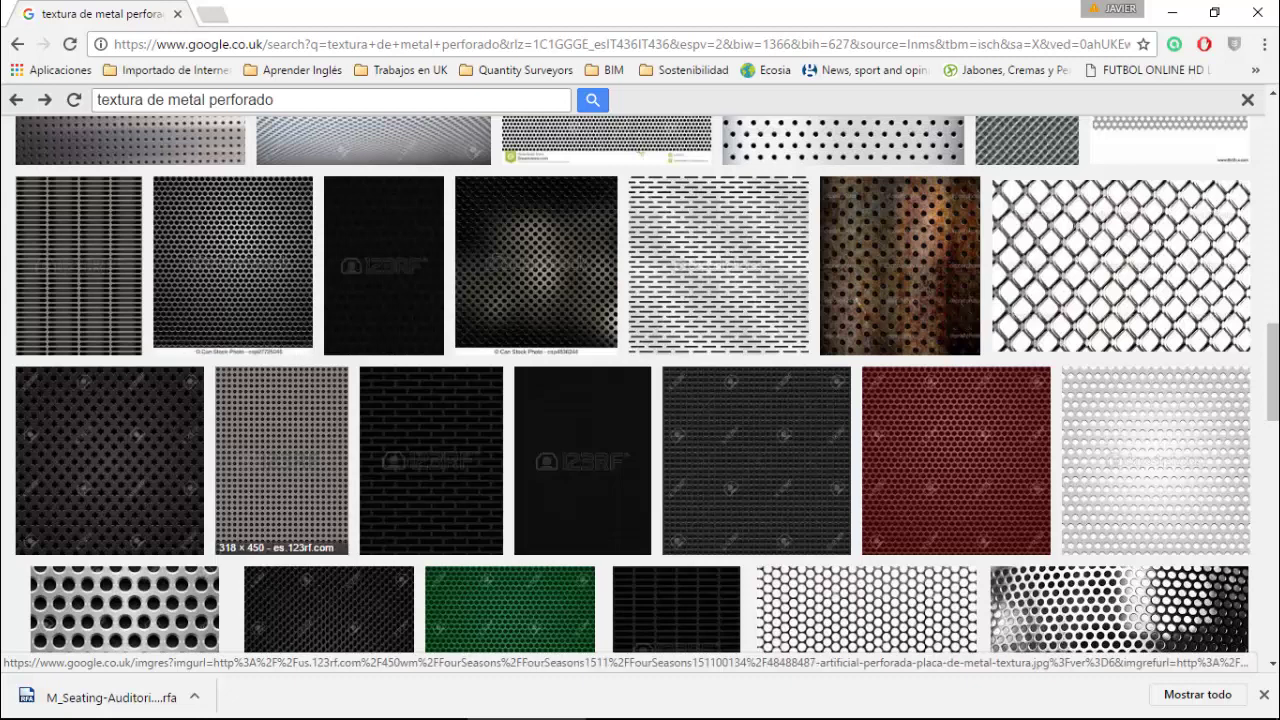
scroll(510, 560, "down", 1)
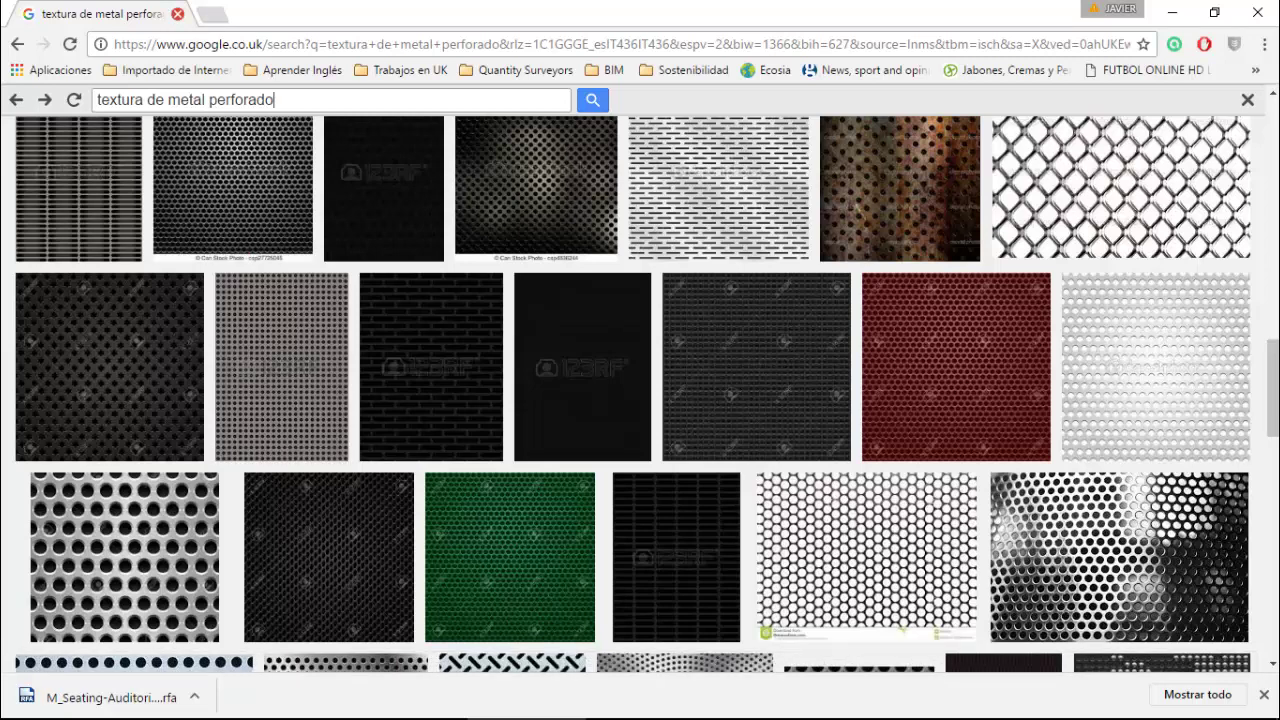
left_click(177, 14)
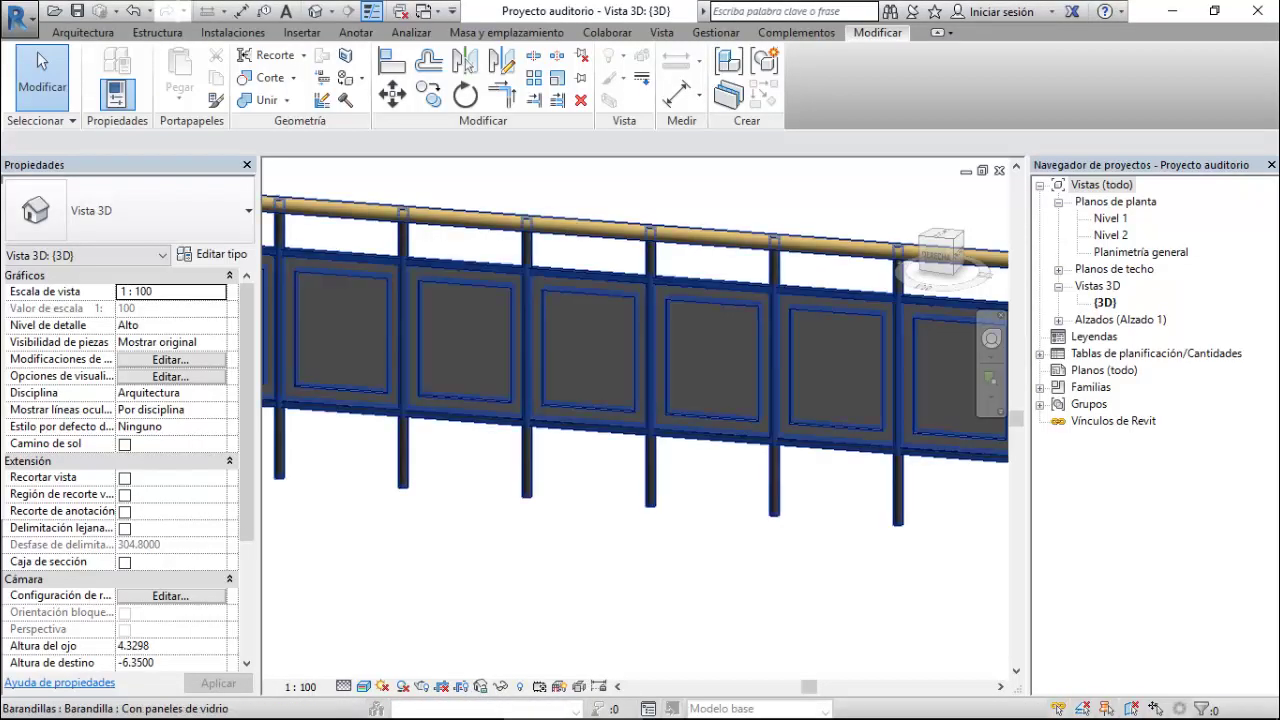
- Switch to the 'Panel Poste - Vista 3D: Vista 1' window and select its inner infill extrusion
left_click(410, 340)
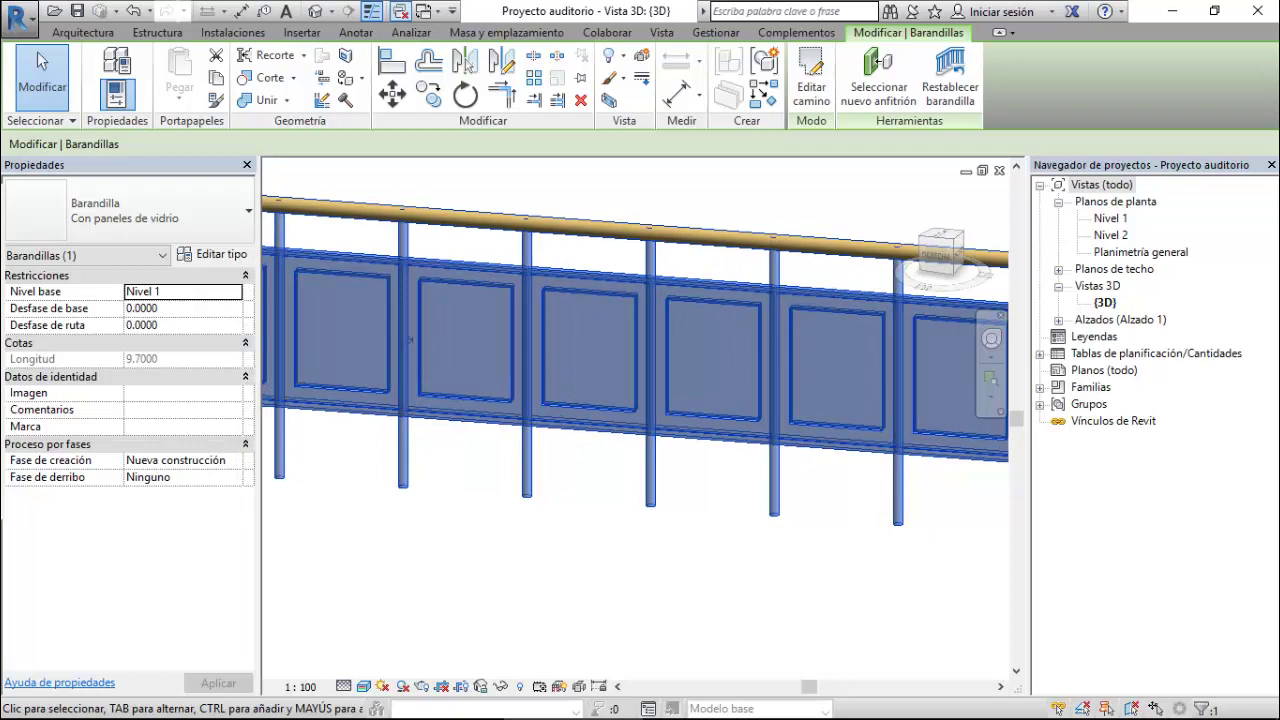
left_click(437, 11)
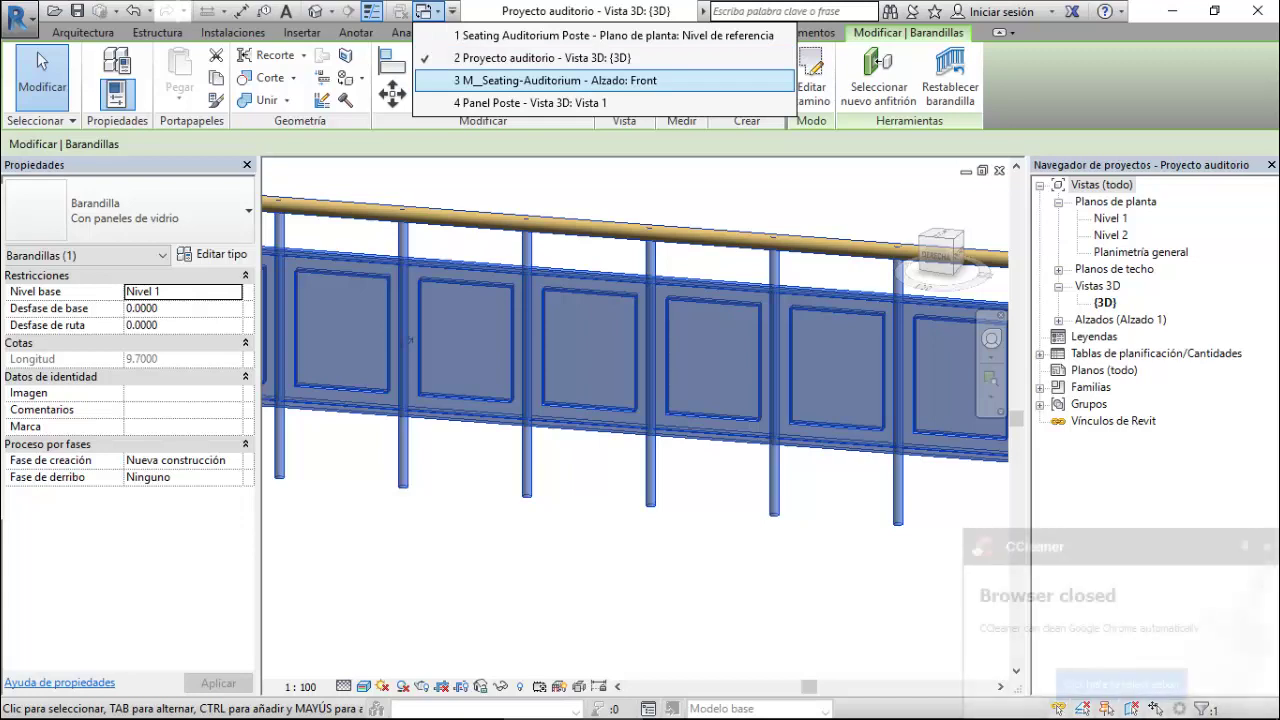
left_click(530, 102)
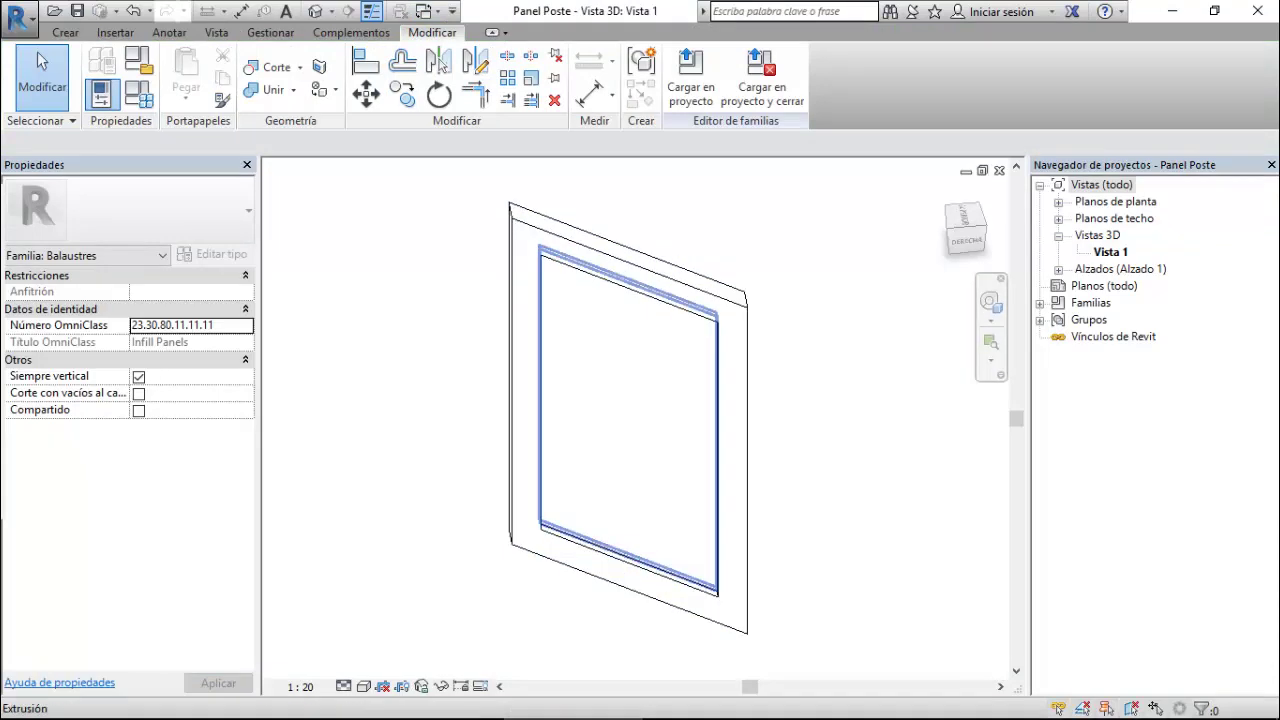
left_click(565, 285)
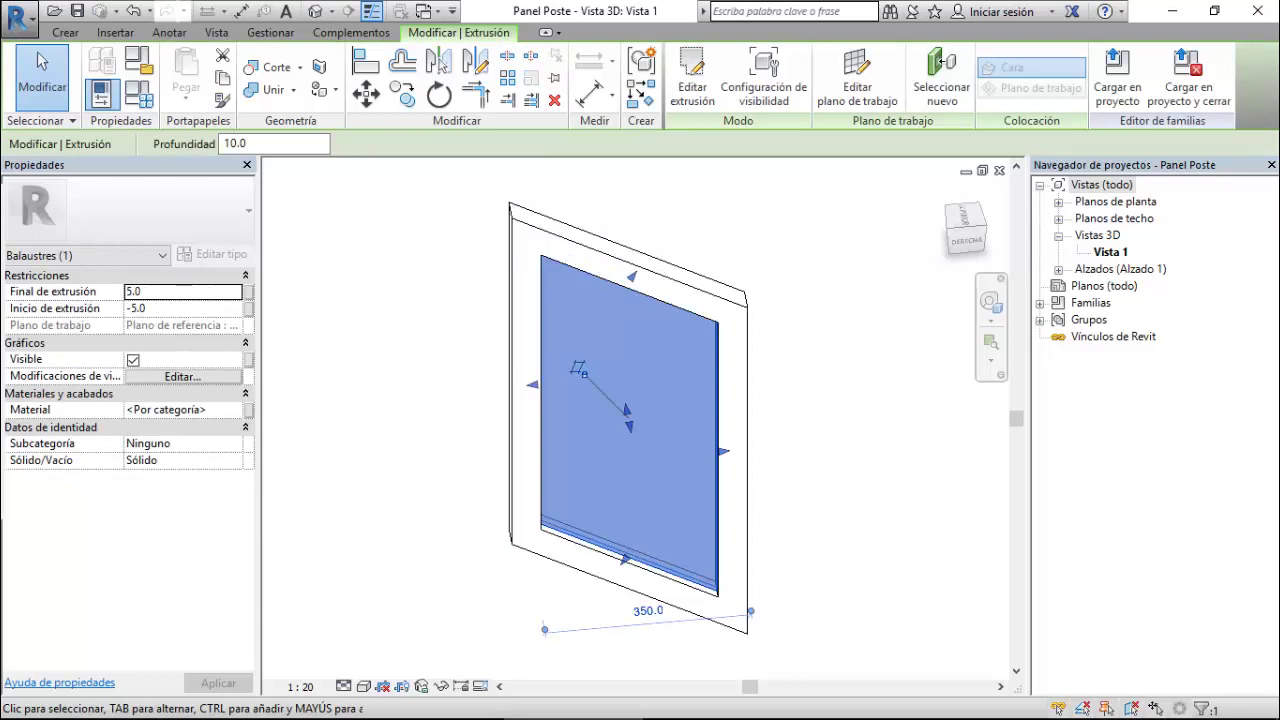
- Link the infill panel's Material to a new family parameter named 'Metal Perforado'
left_click(248, 409)
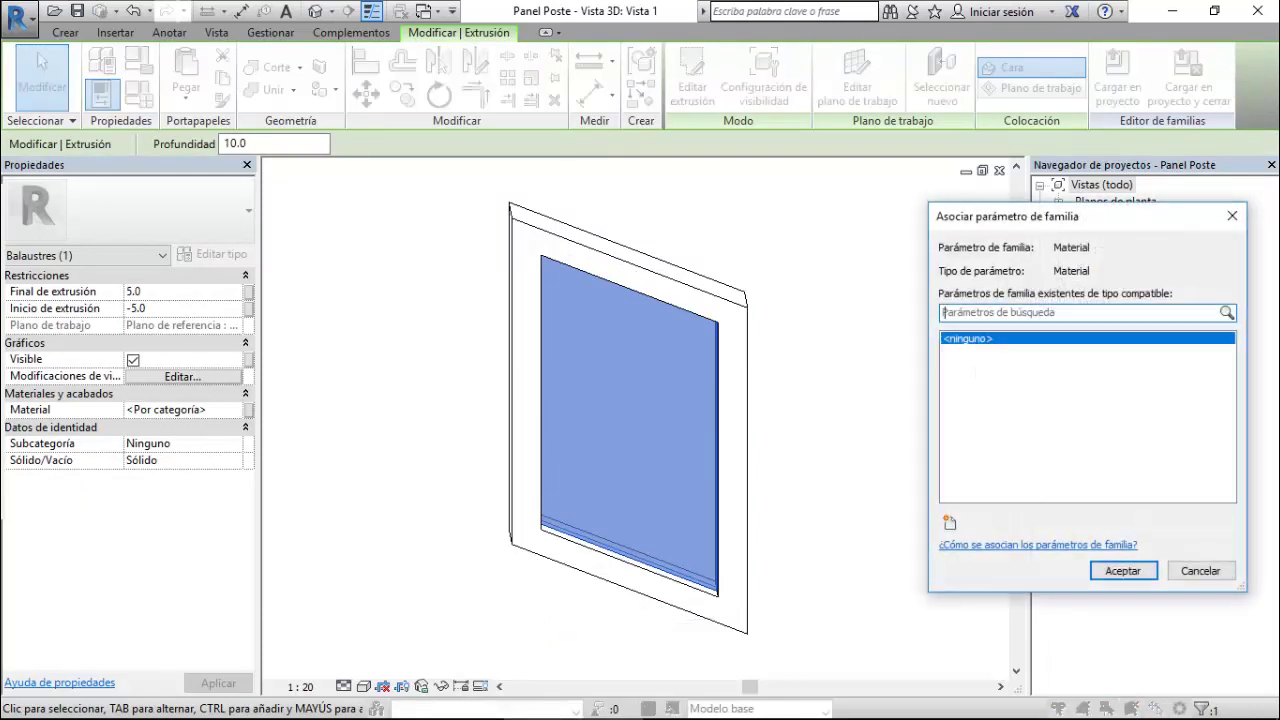
left_click(949, 522)
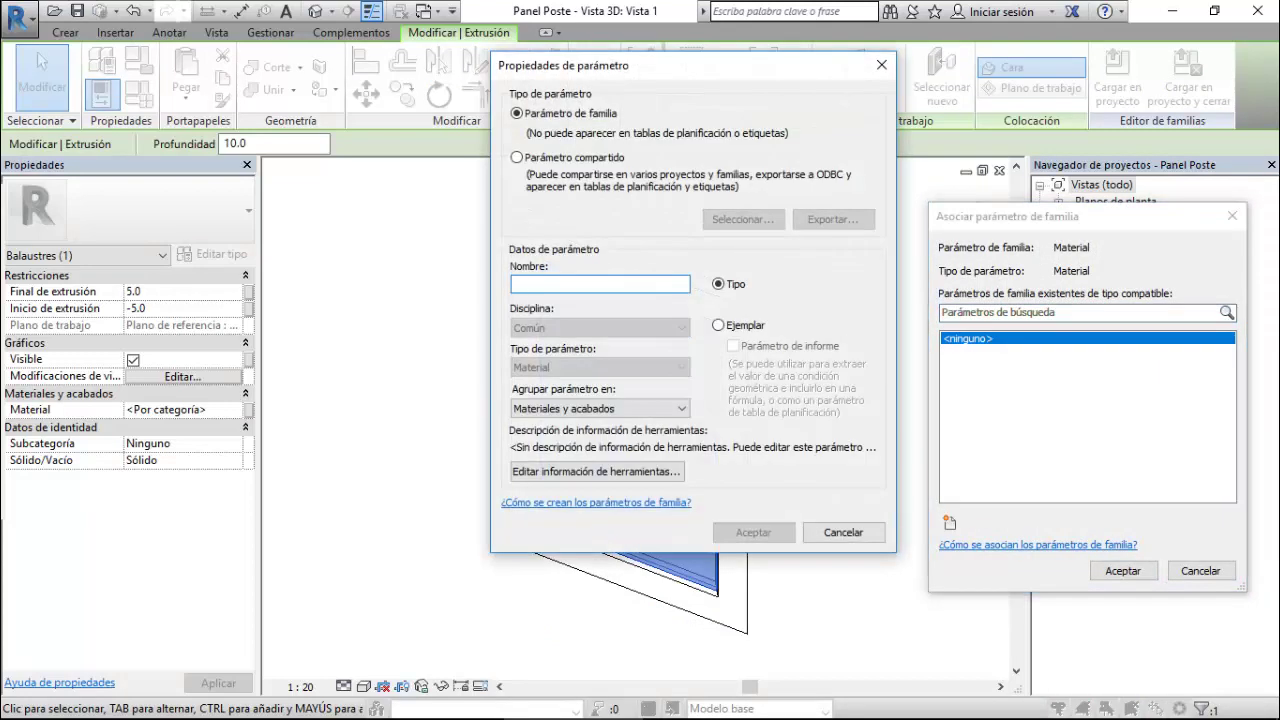
type("Metal P")
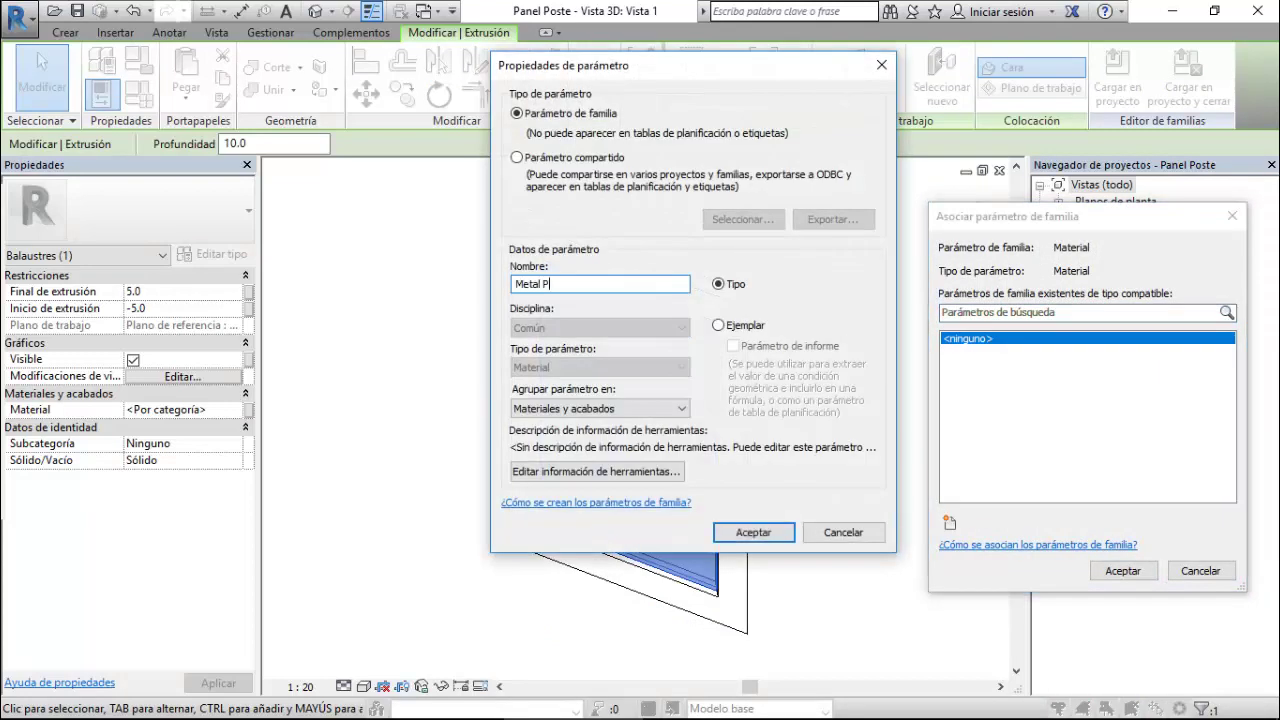
type("erforado")
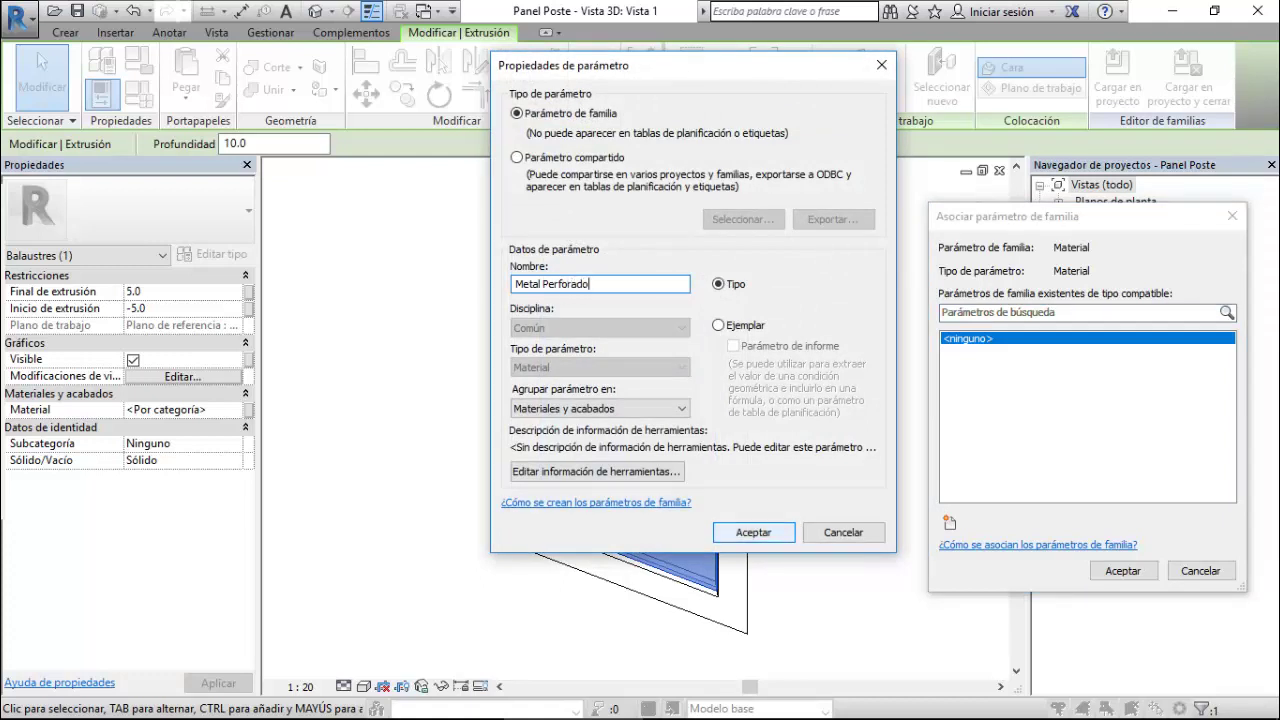
left_click(754, 532)
key("Return")
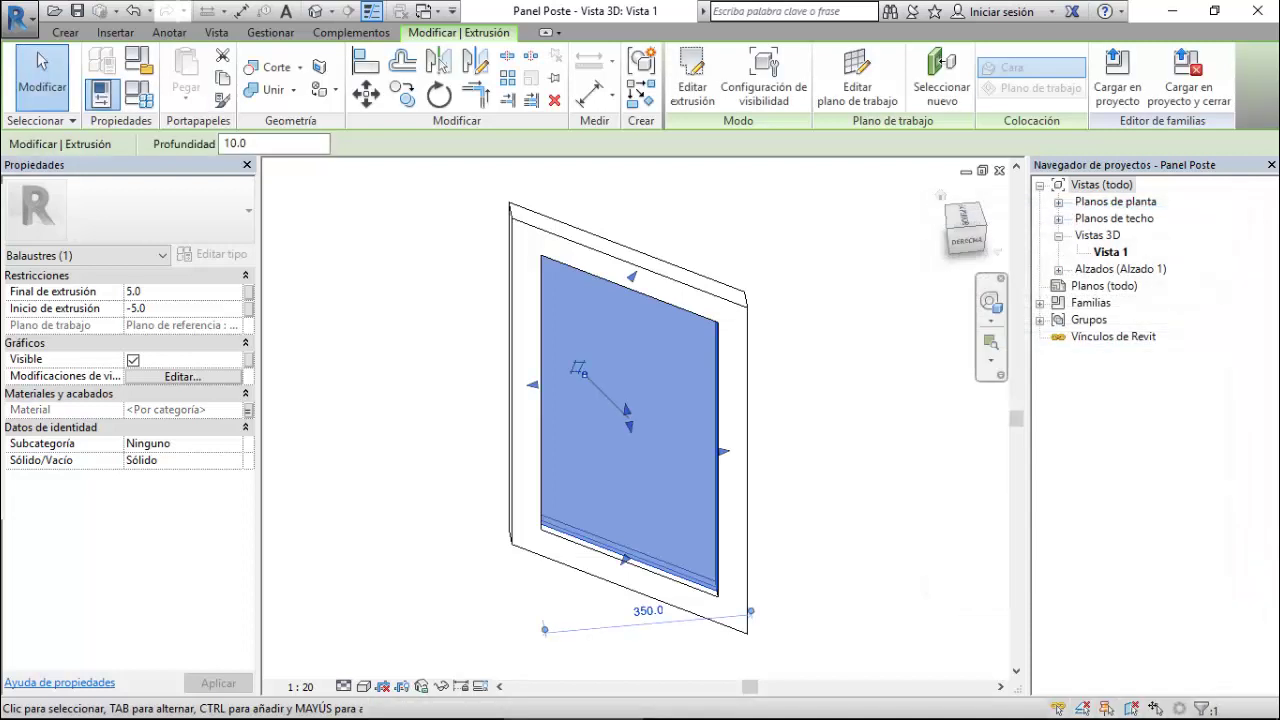
- Reload Panel Poste into Proyecto auditorio.rvt, overwriting the existing version
left_click(77, 11)
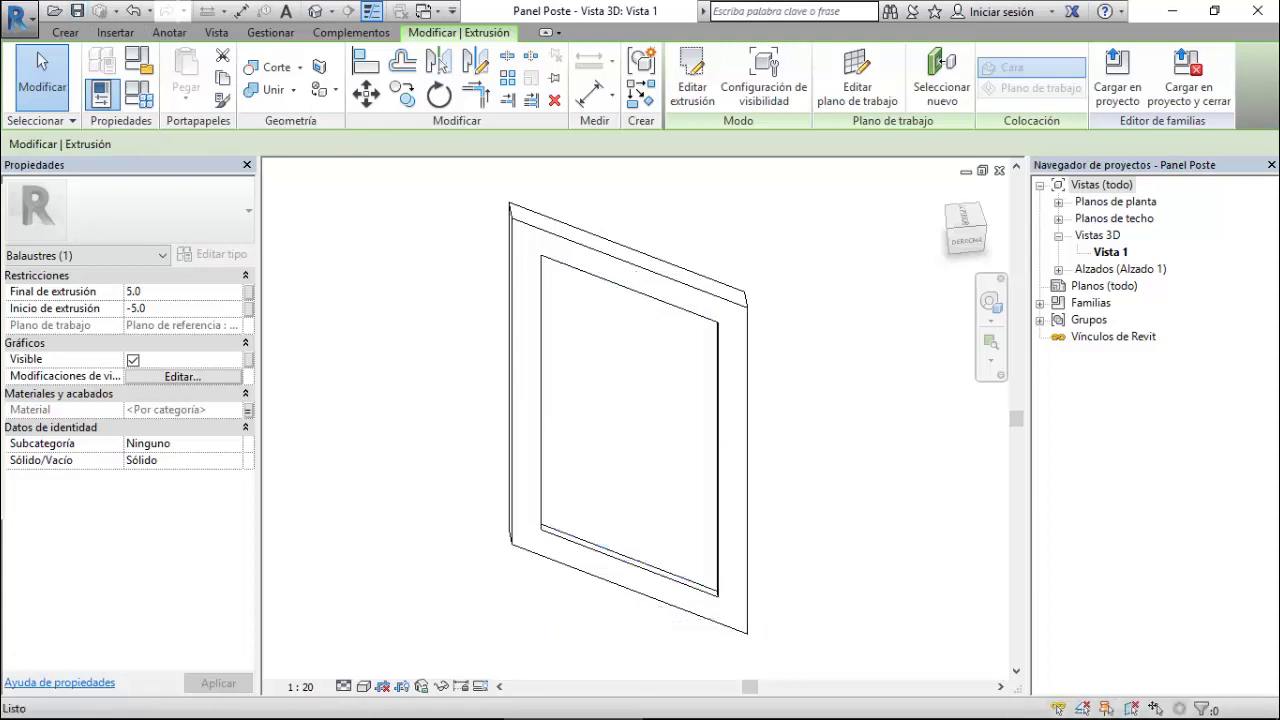
left_click(690, 70)
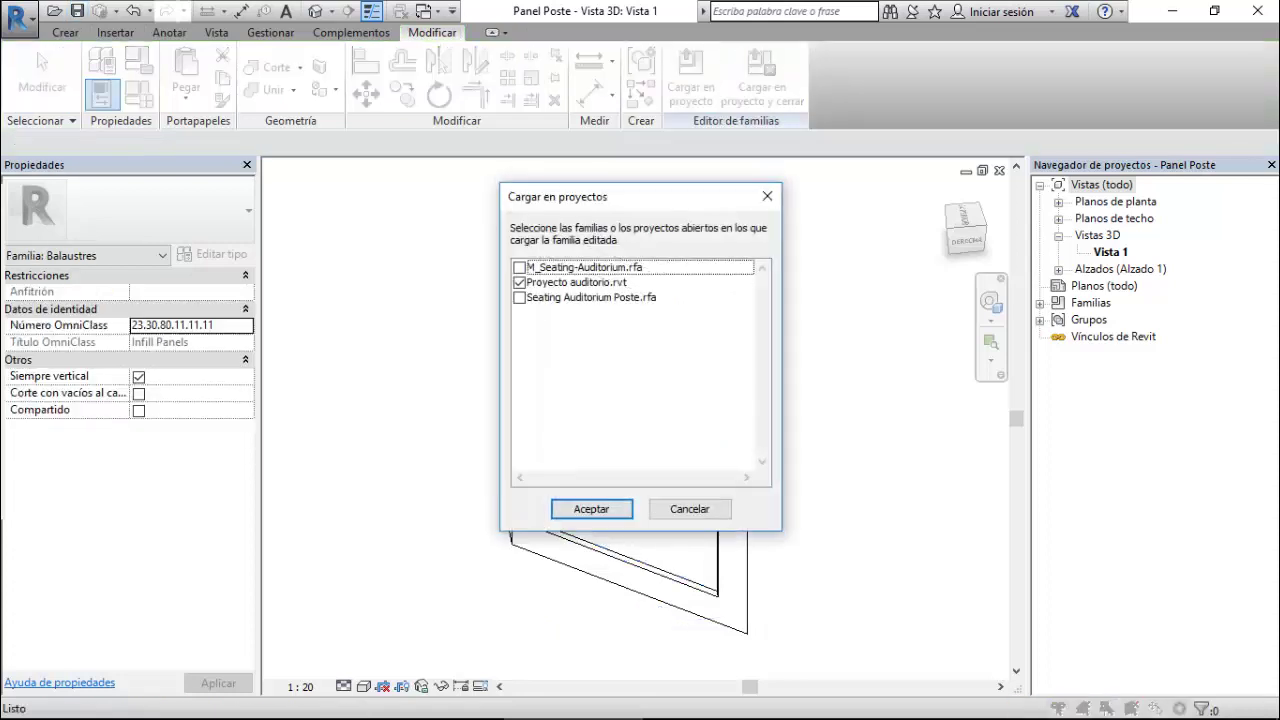
key("Return")
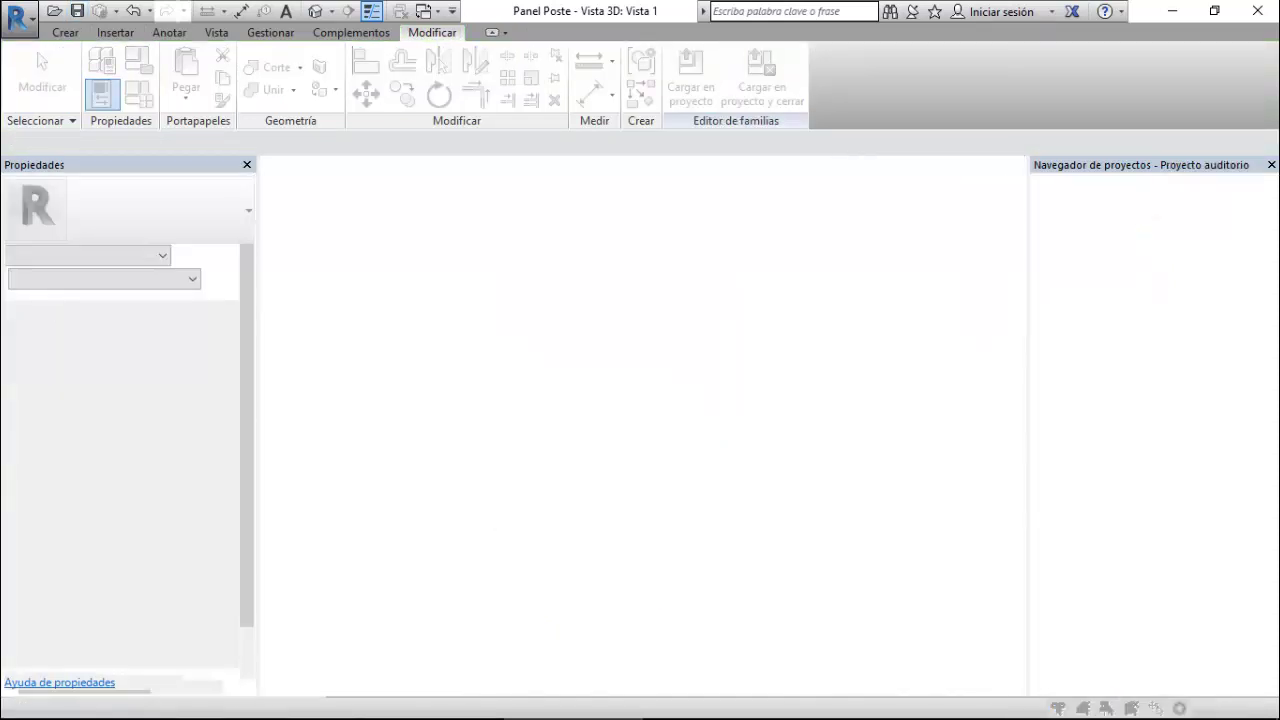
key("Return")
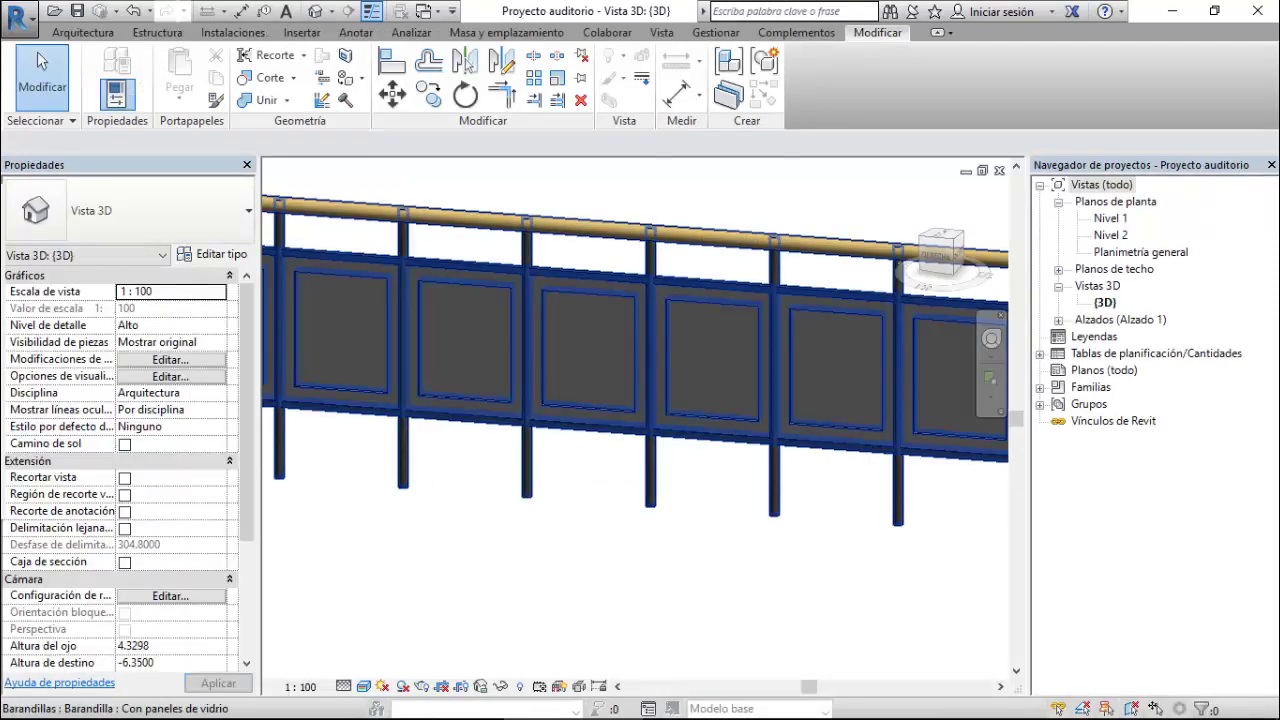
- Check the railing's type properties, close them unchanged, and clear the selection
left_click(409, 340)
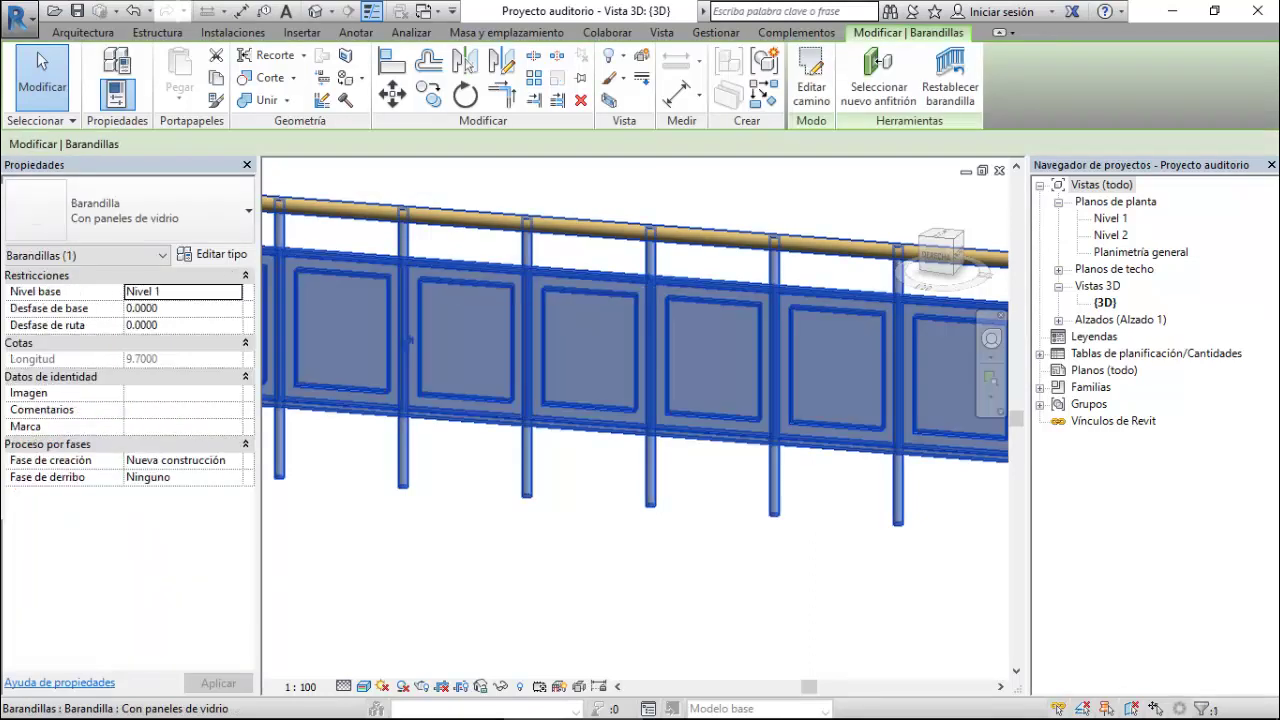
left_click(212, 254)
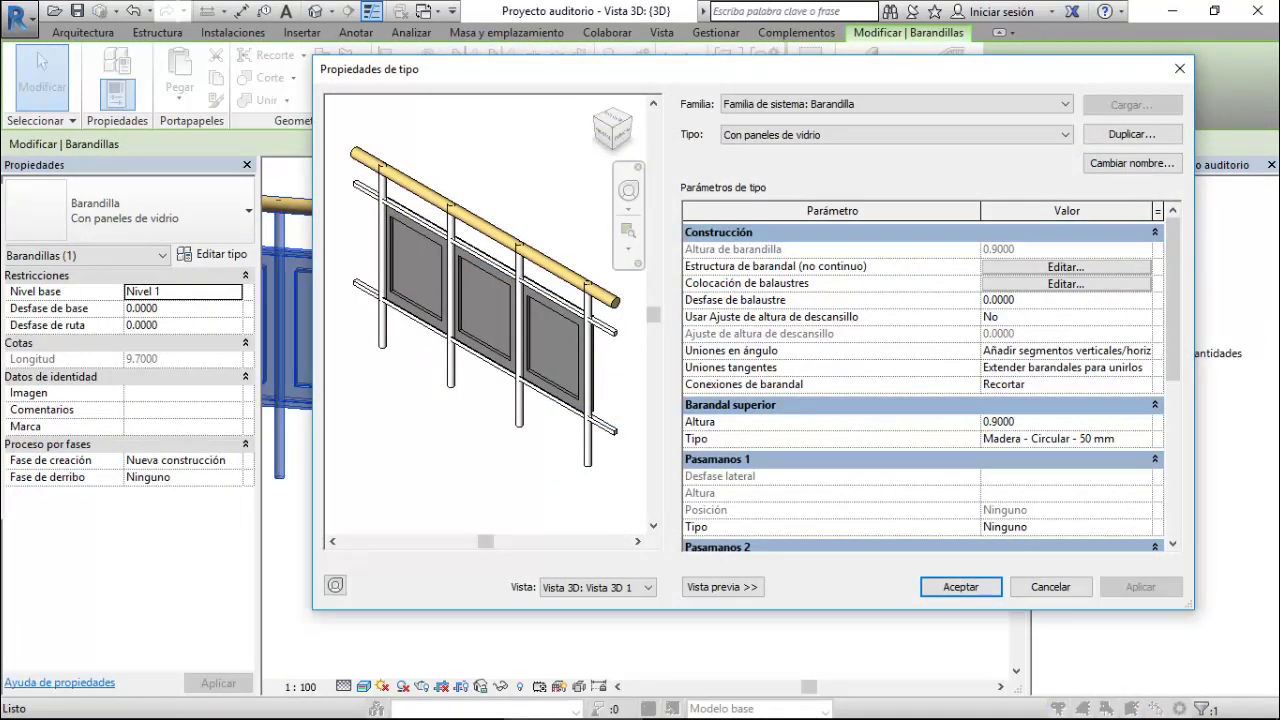
left_click(1050, 586)
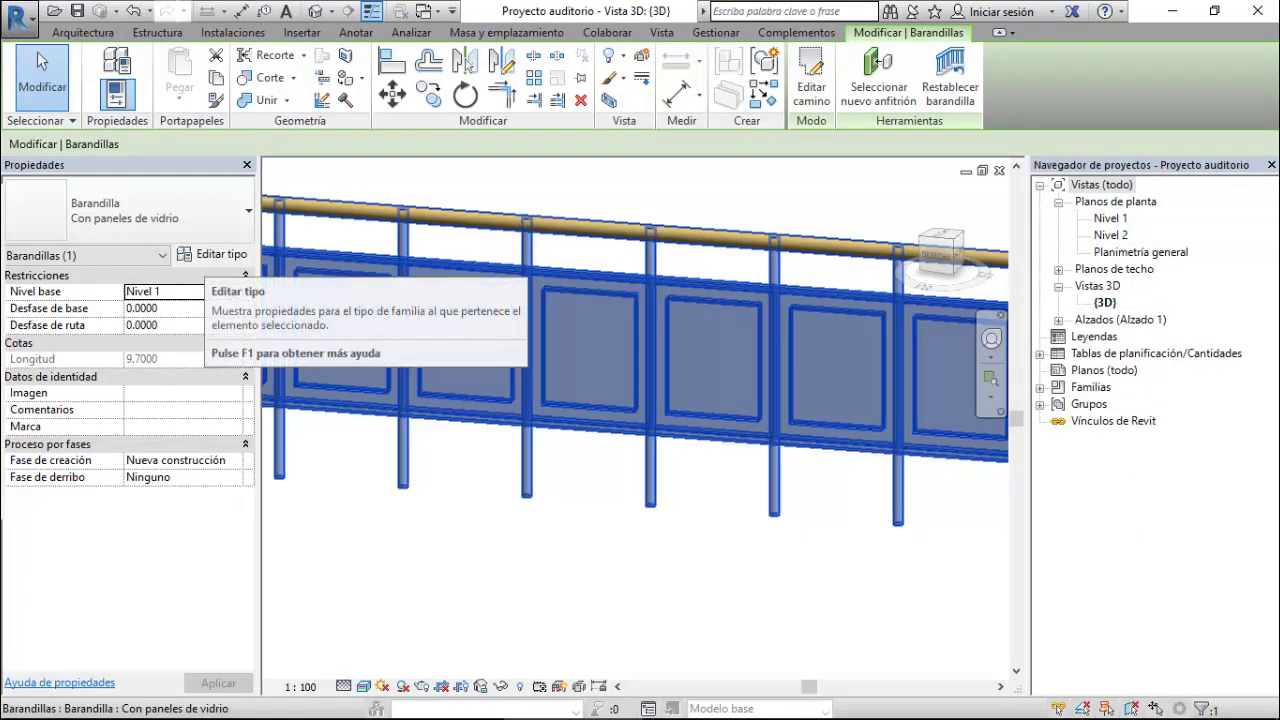
left_click(37, 51)
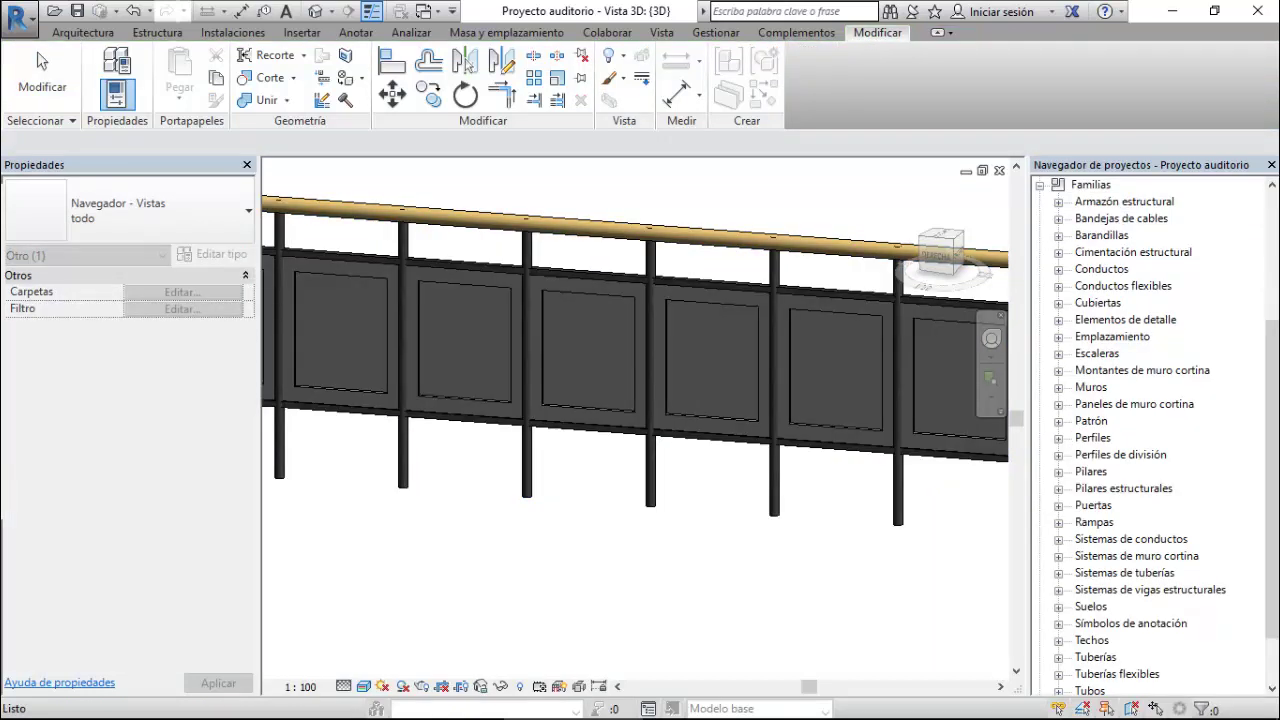
- Open the type properties of Panel Poste 400 from Families > Barandillas in the Project Browser
left_click(1058, 235)
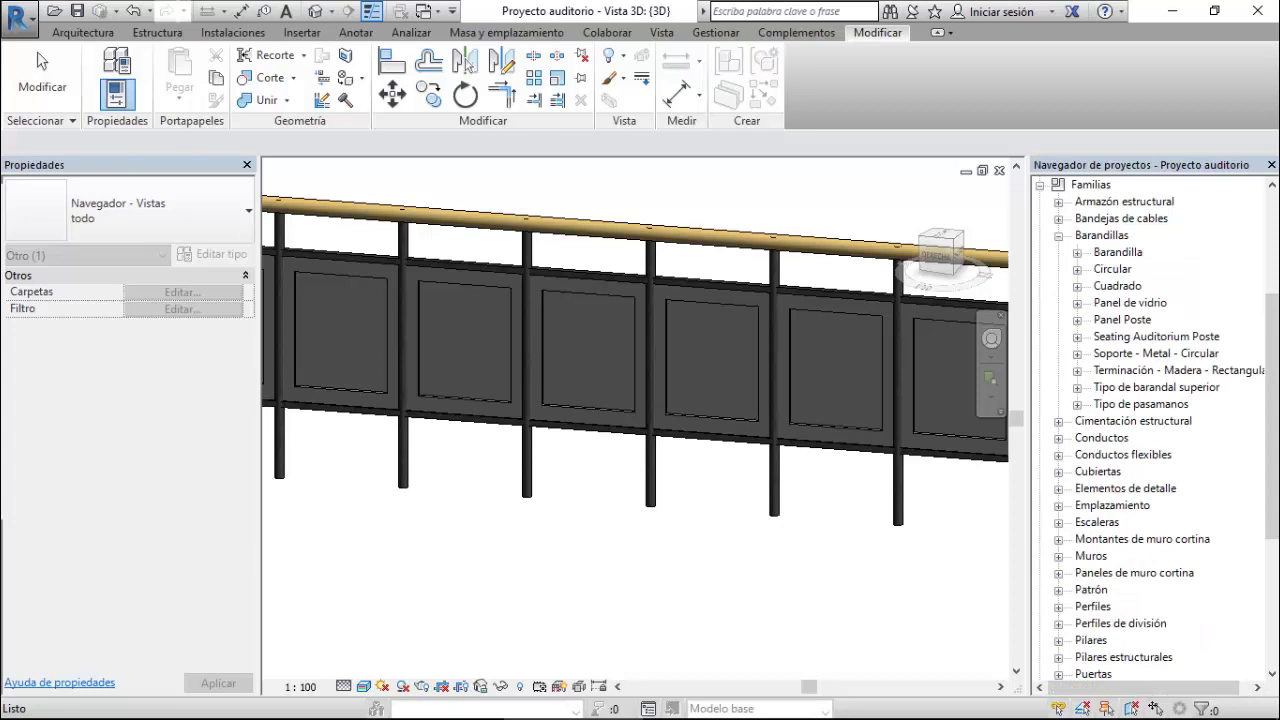
left_click(1077, 319)
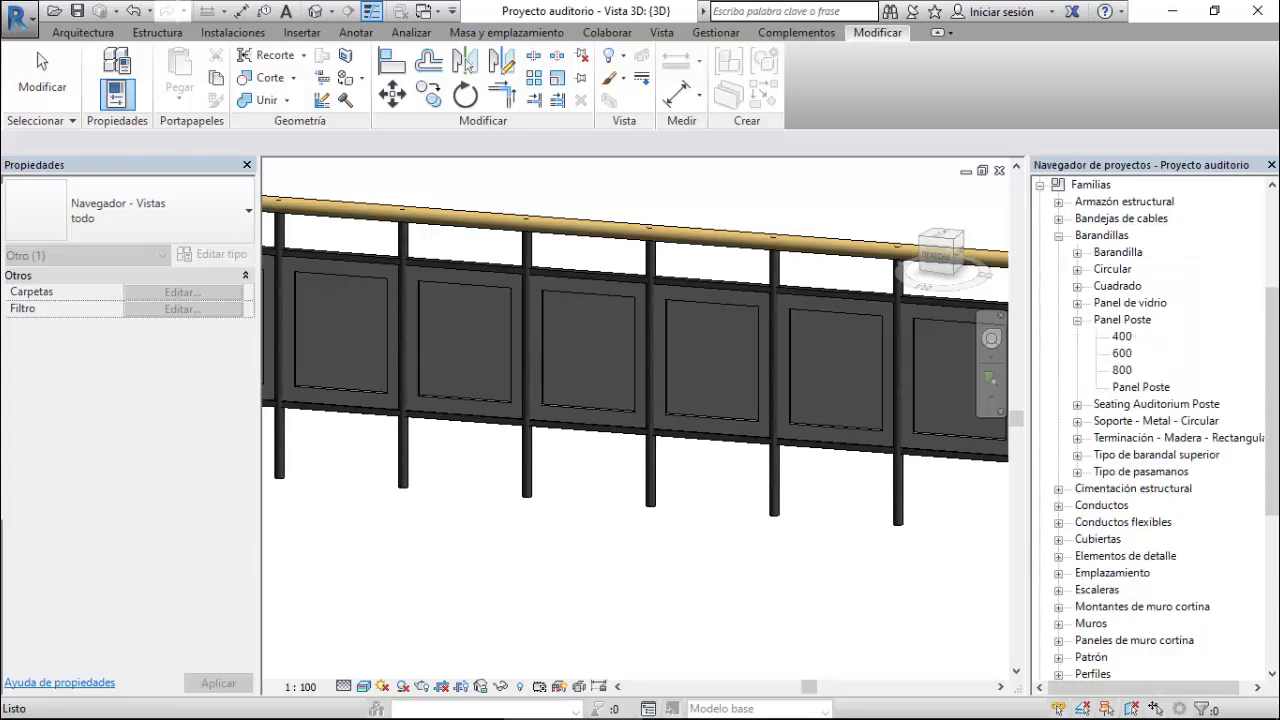
left_click(1121, 336)
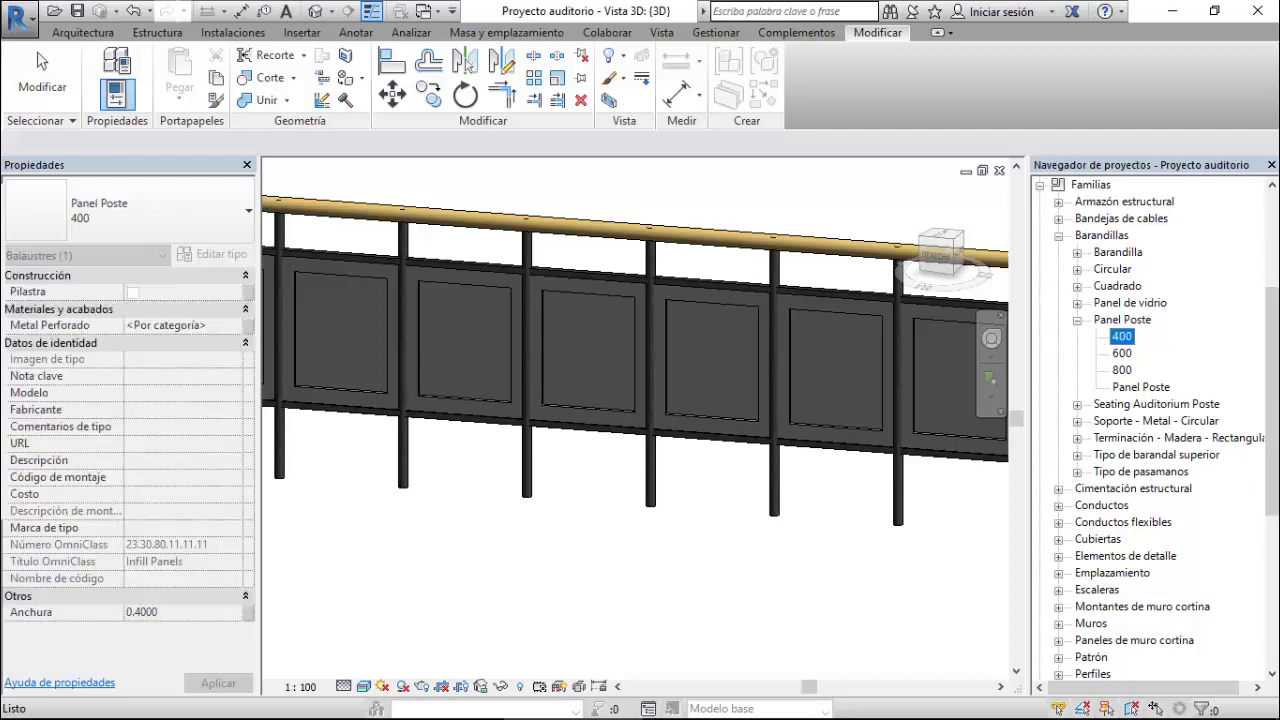
double_click(1121, 336)
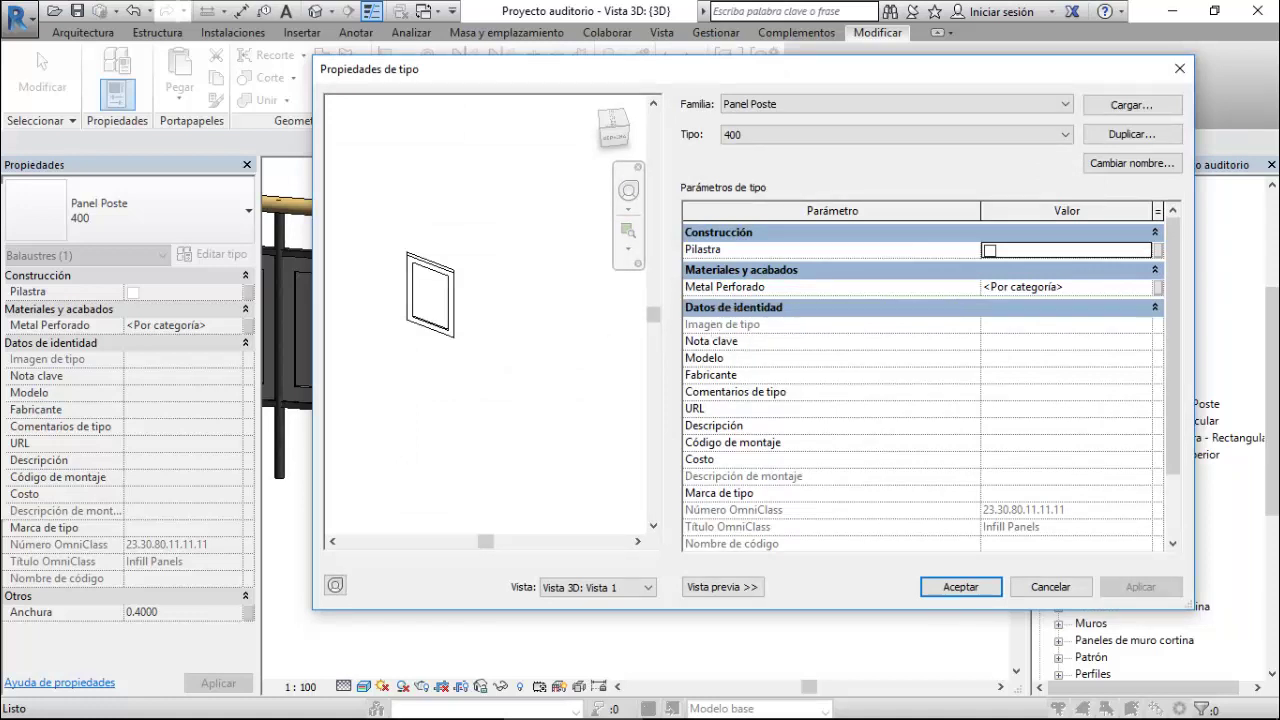
- Open the Material Browser from the Metal Perforado value cell in Type Properties
left_click(1061, 287)
left_click(1144, 287)
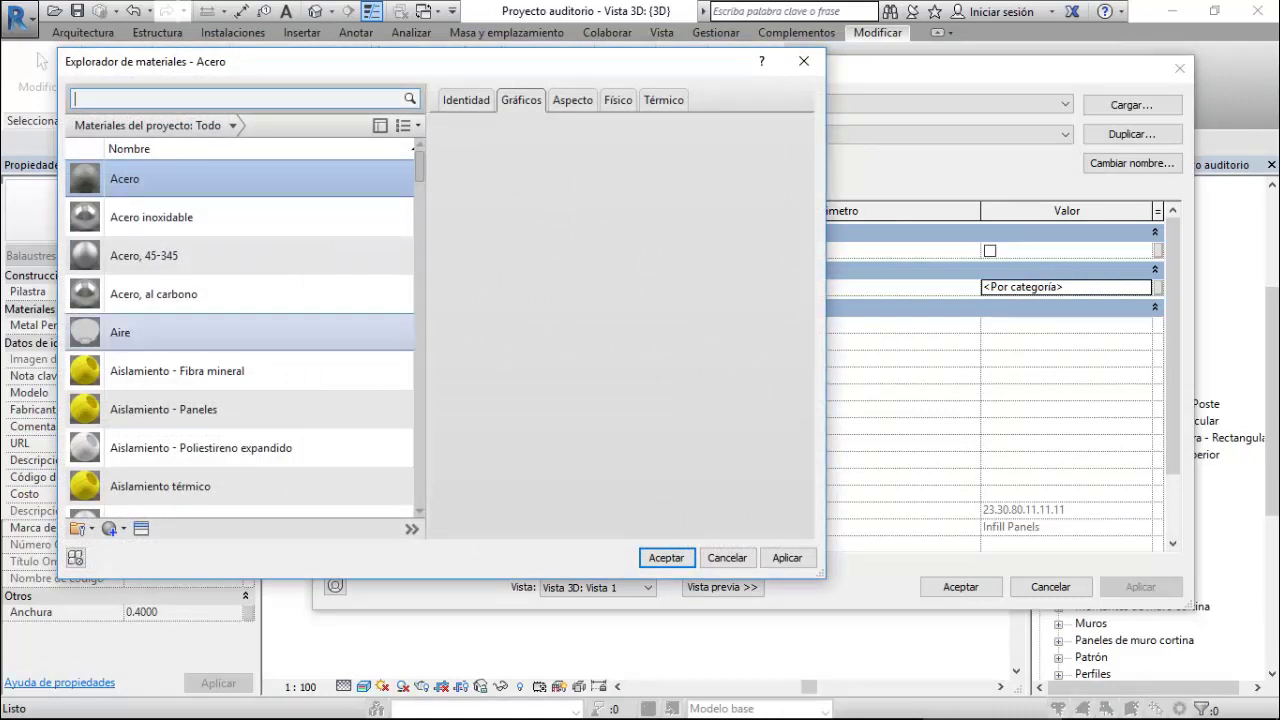
- Look over an existing material's graphics, then create a new default material
scroll(160, 330, "down", 2)
left_click(160, 310)
scroll(150, 290, "down", 1)
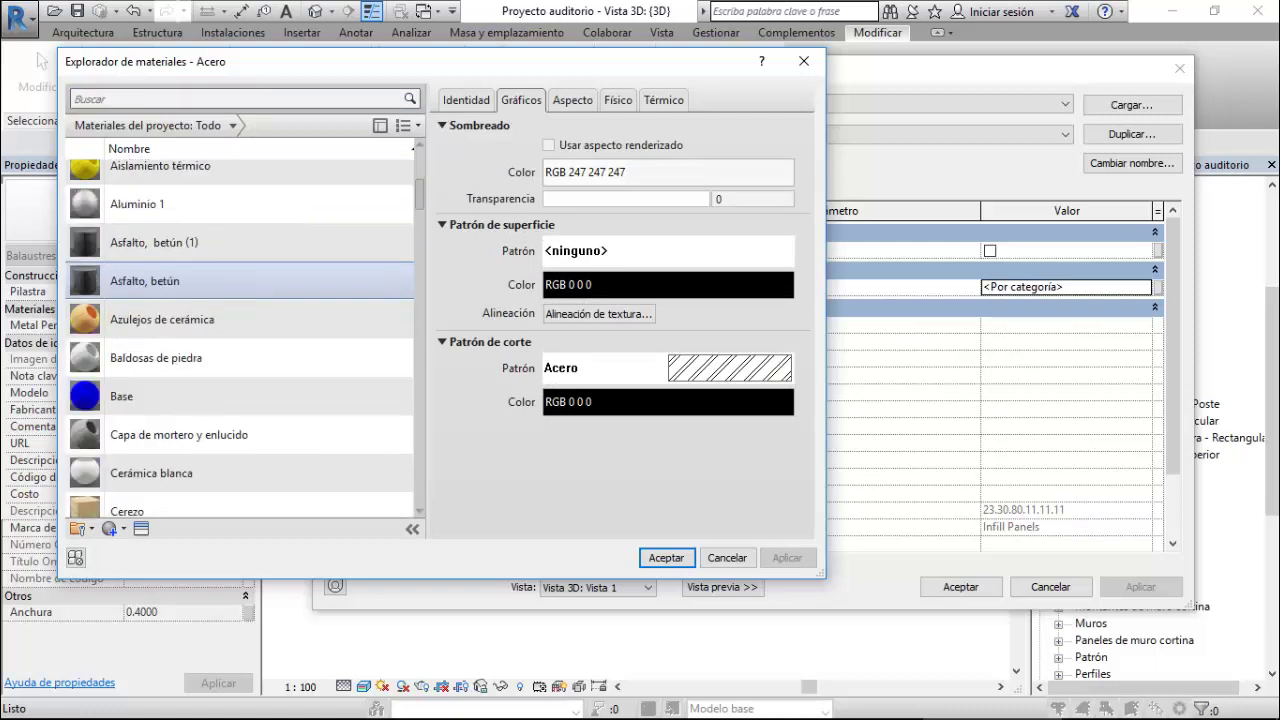
scroll(150, 290, "down", 1)
scroll(150, 375, "down", 1)
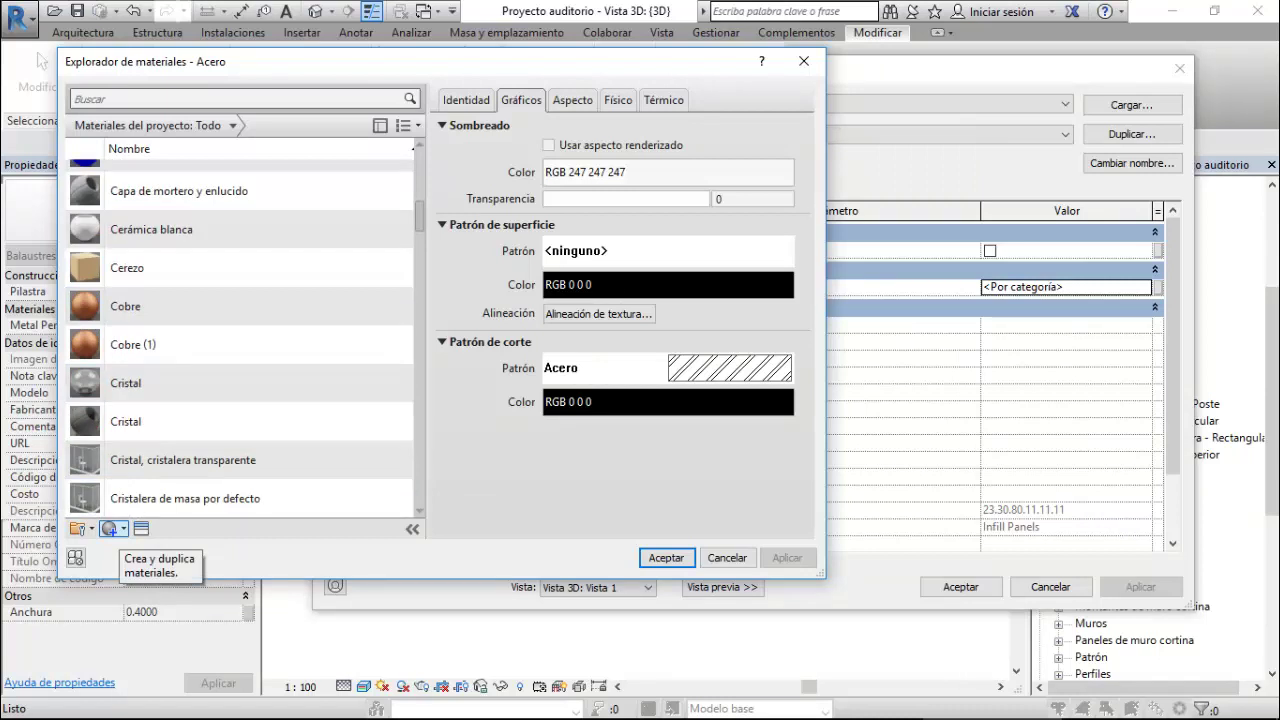
left_click(110, 528)
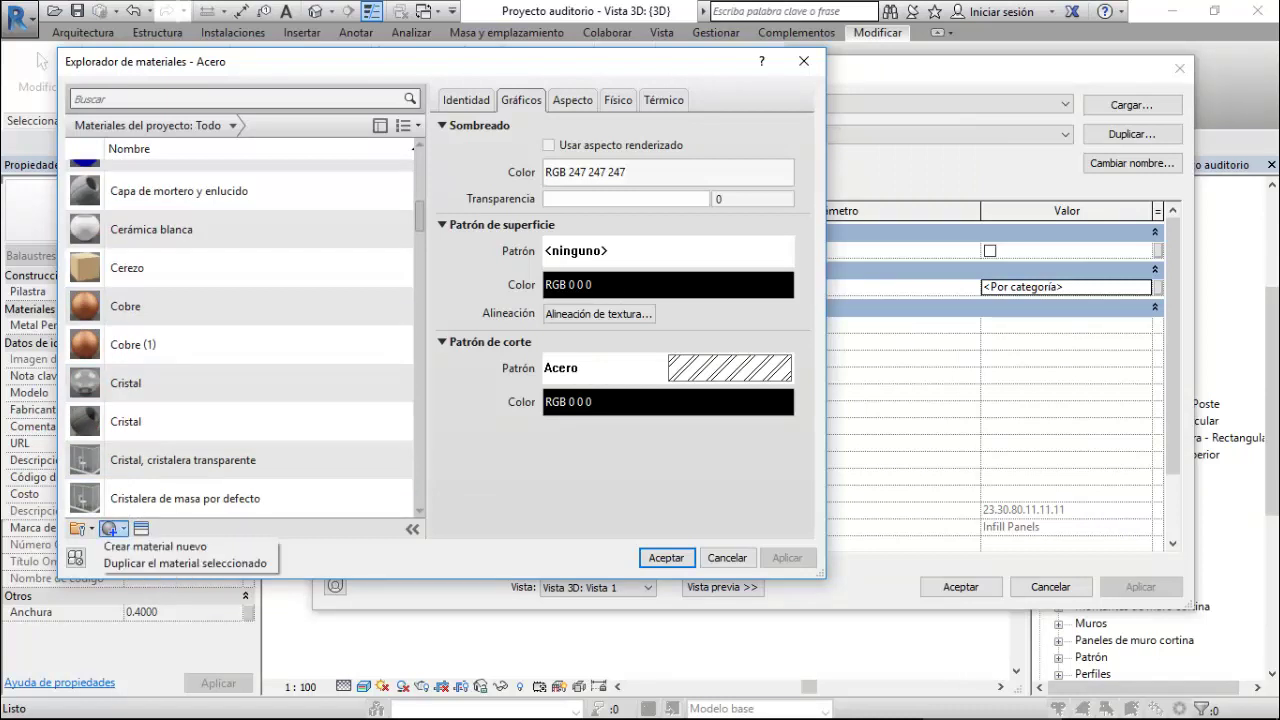
left_click(150, 546)
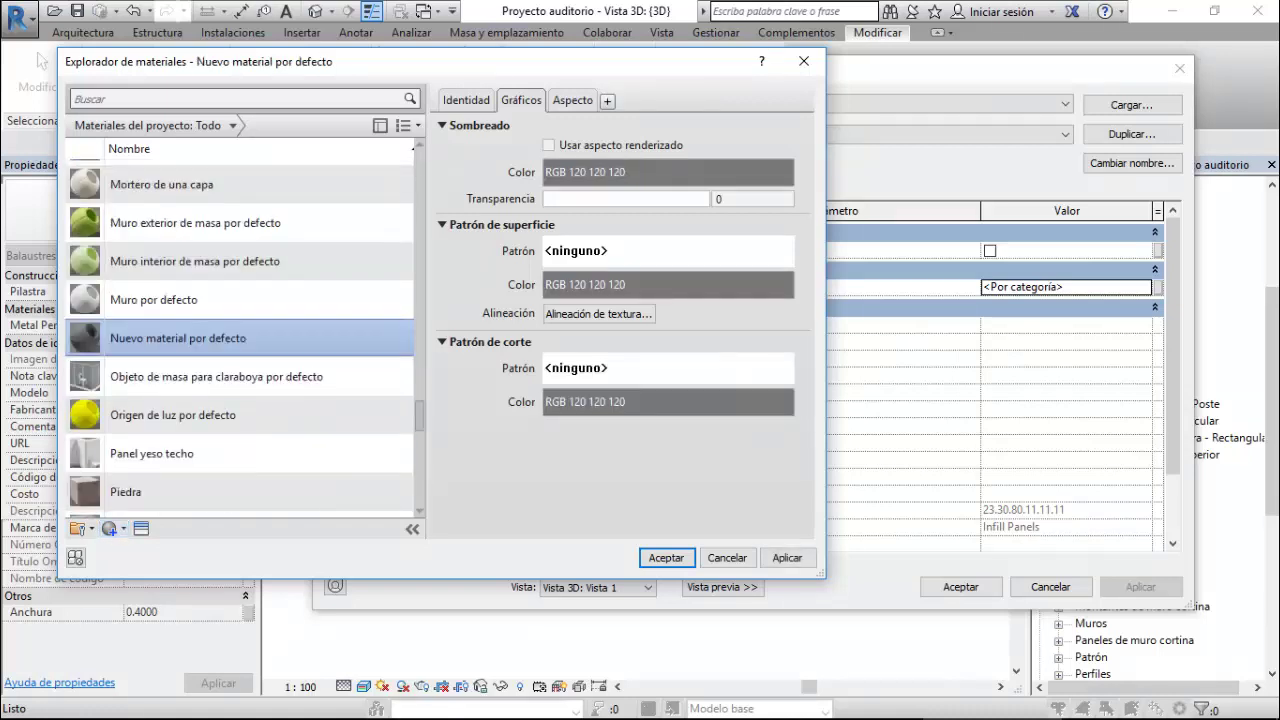
- Rename the new material to 'Metal Perforado' and display its Graphics settings
right_click(205, 337)
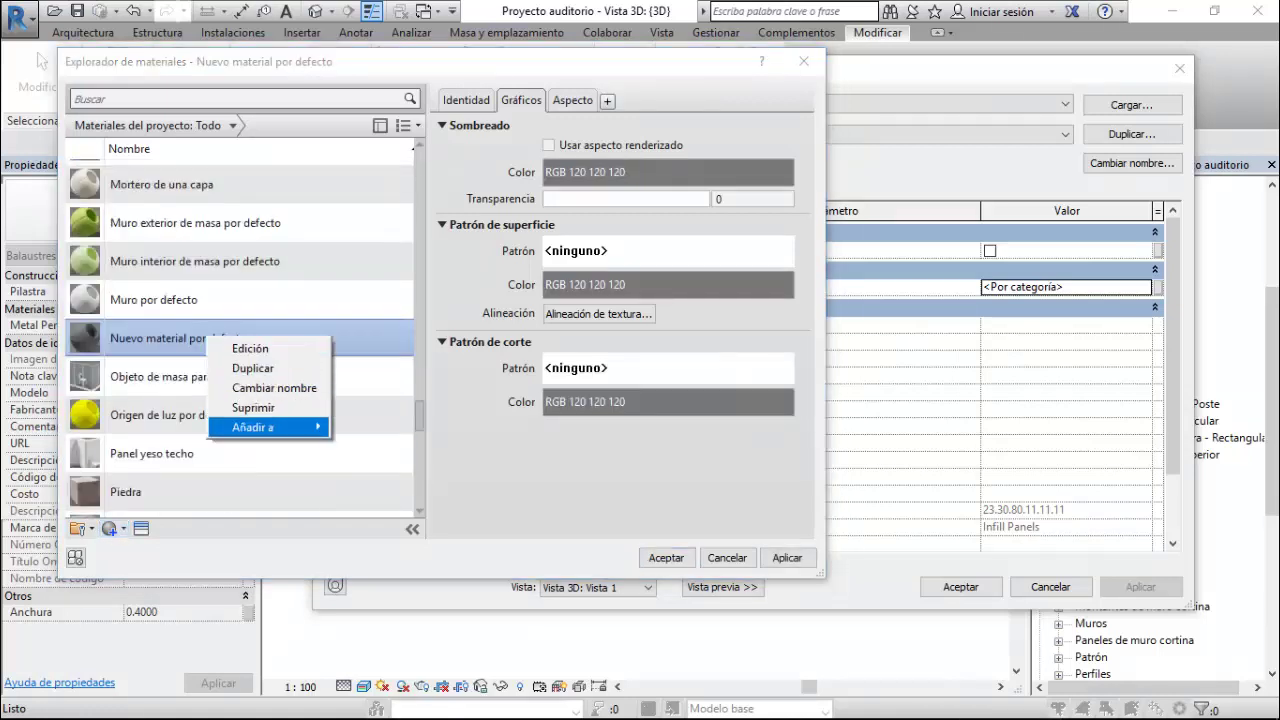
left_click(274, 388)
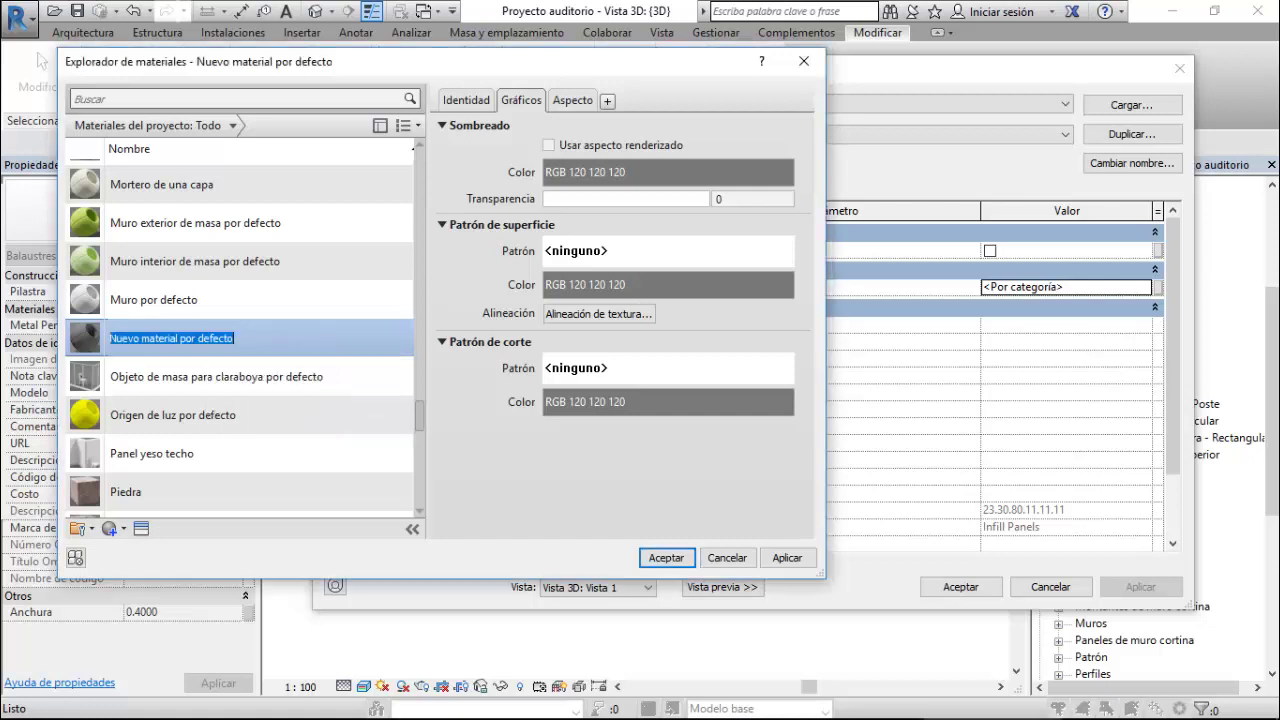
type("Met")
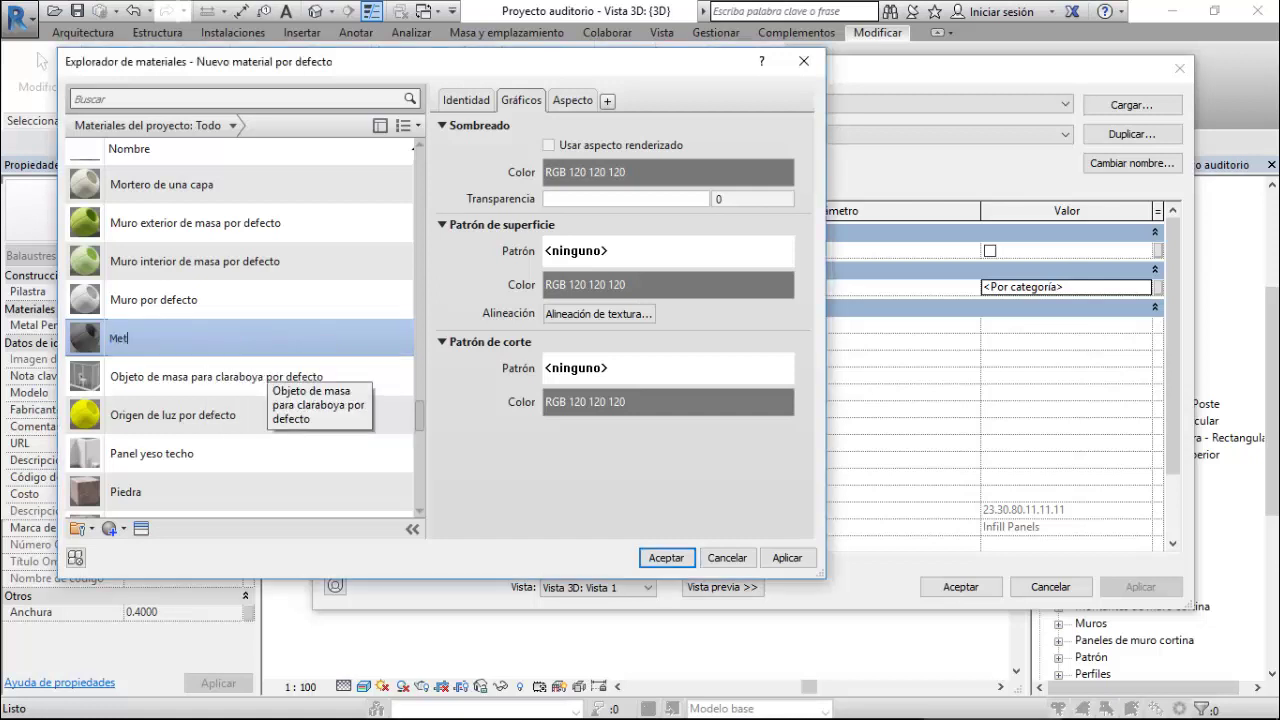
type("al Perfora")
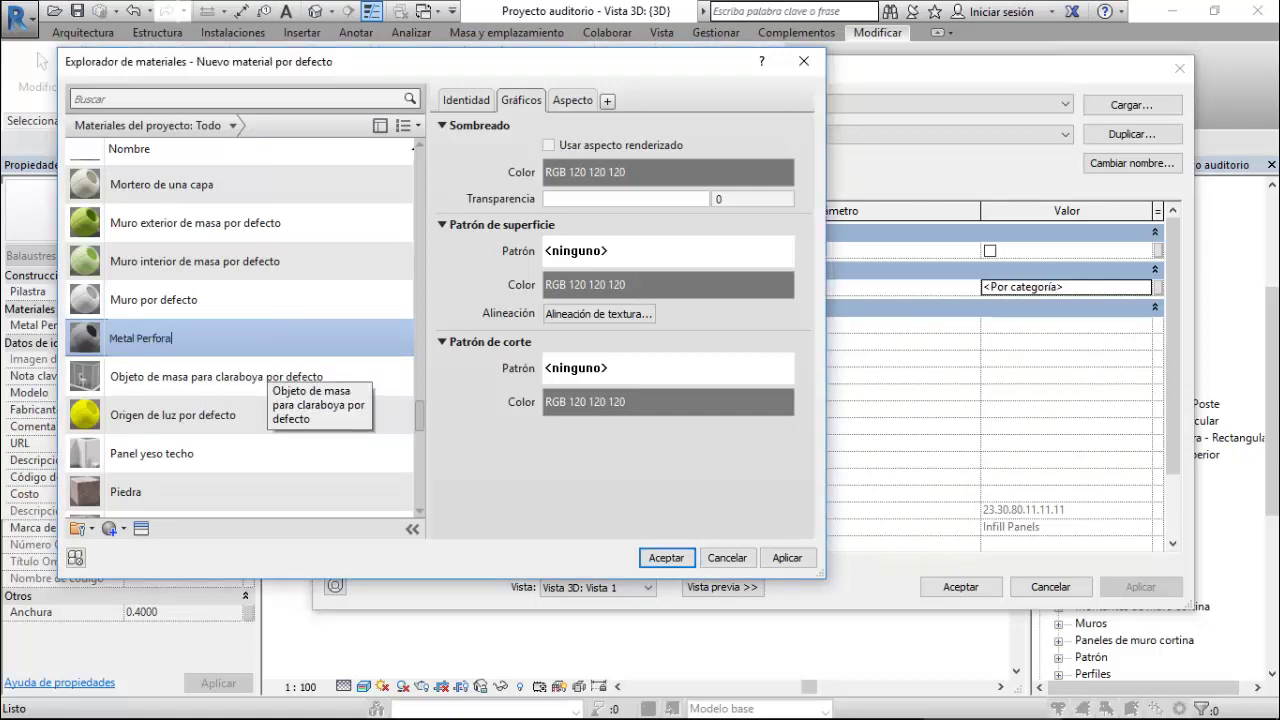
type("do")
key("Return")
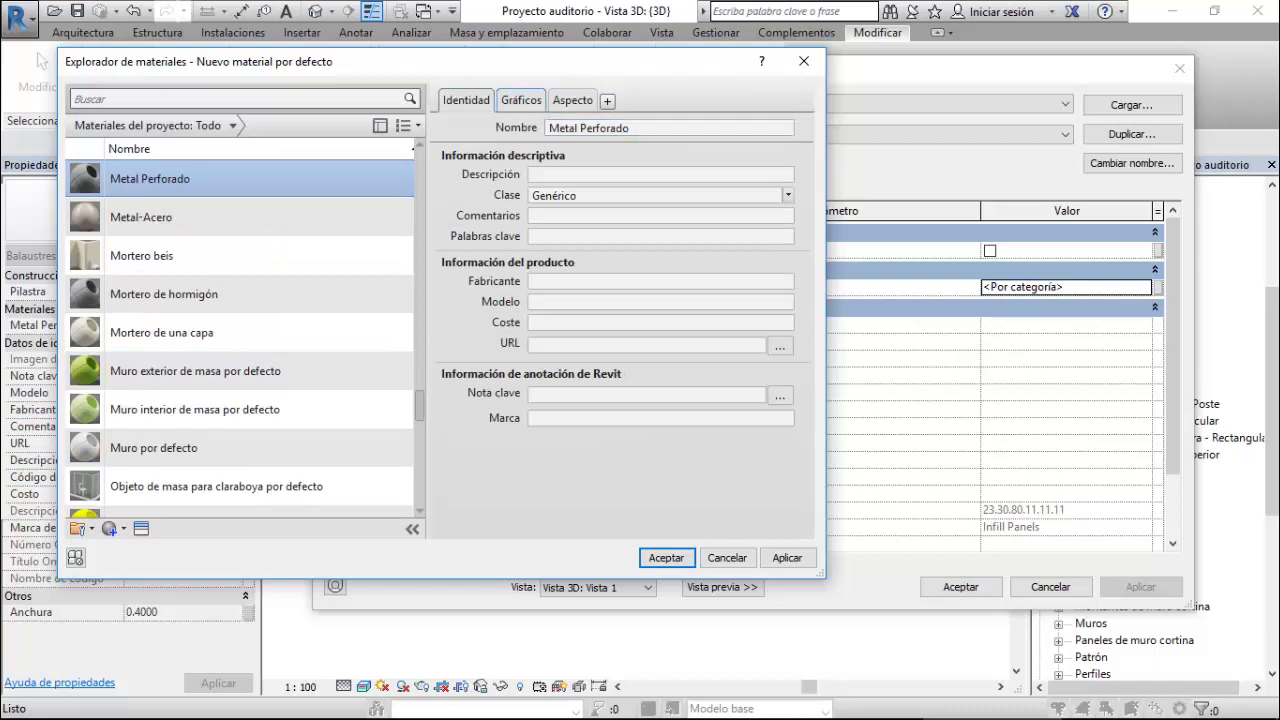
left_click(520, 100)
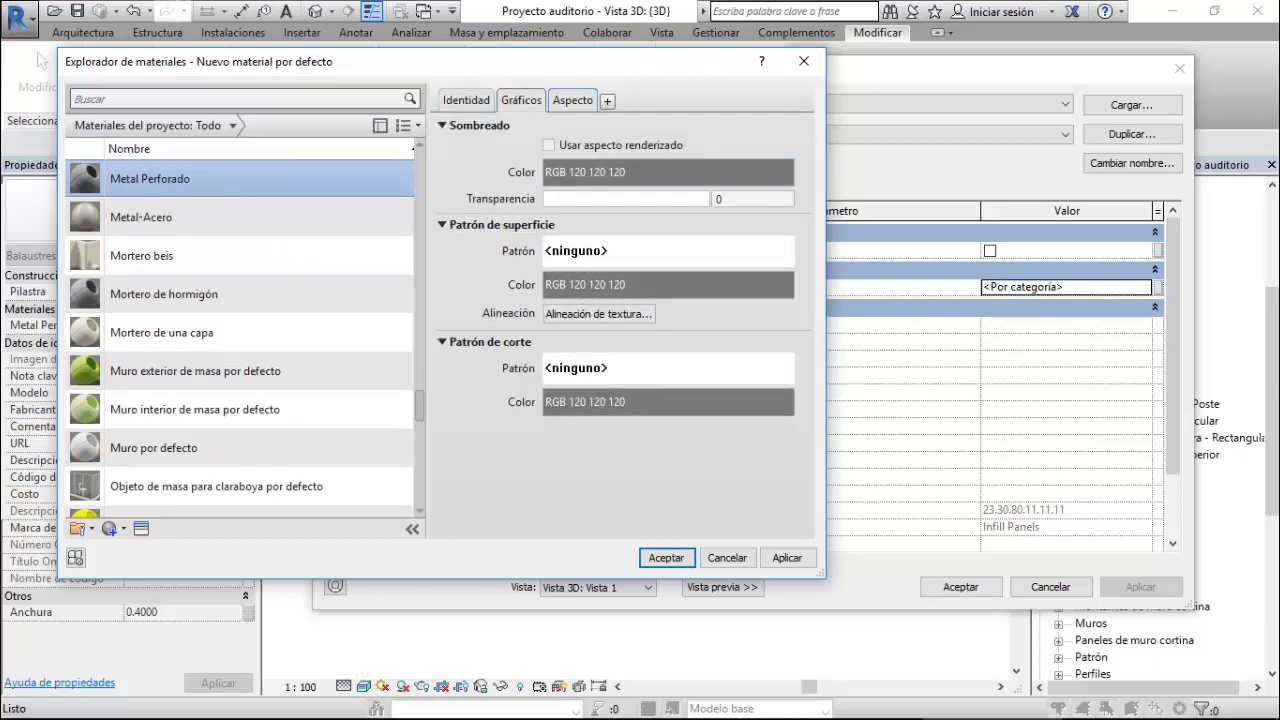
left_click(572, 100)
left_click(520, 100)
- Open Fill Patterns for the surface pattern, set the type to Model, and start a new pattern
left_click(668, 250)
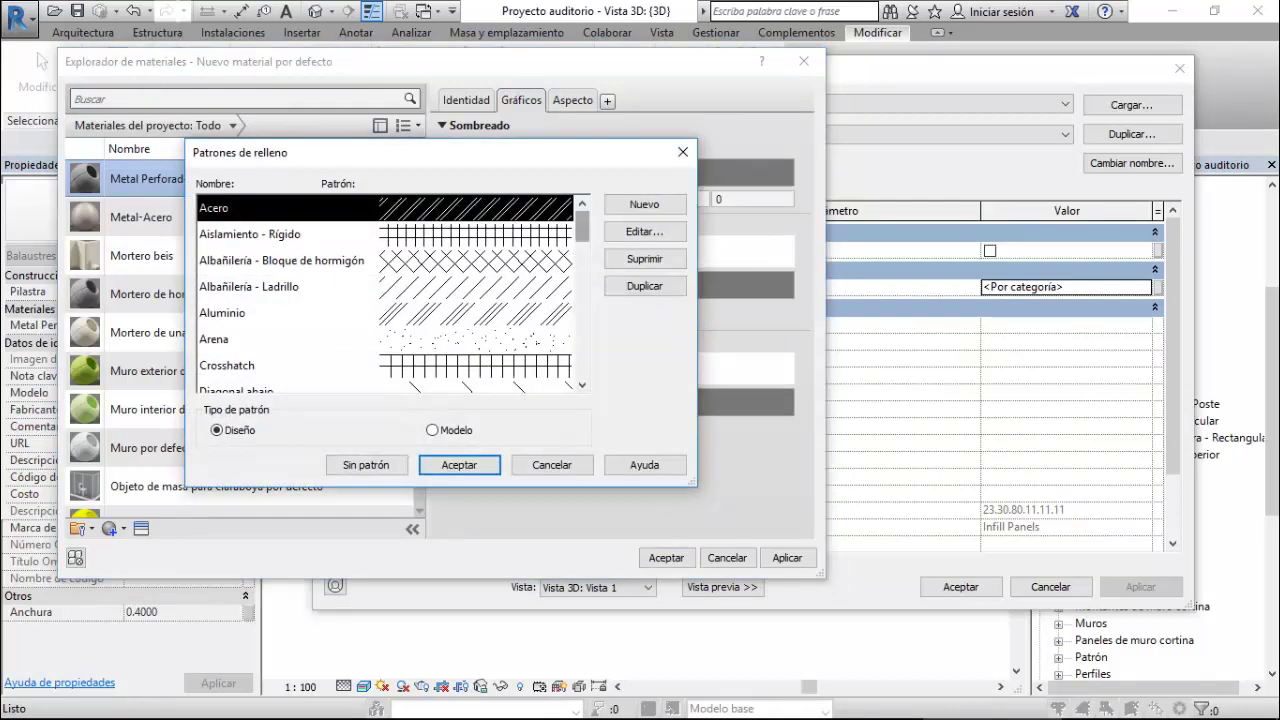
scroll(582, 226, "down", 1)
scroll(582, 226, "up", 1)
left_click(432, 430)
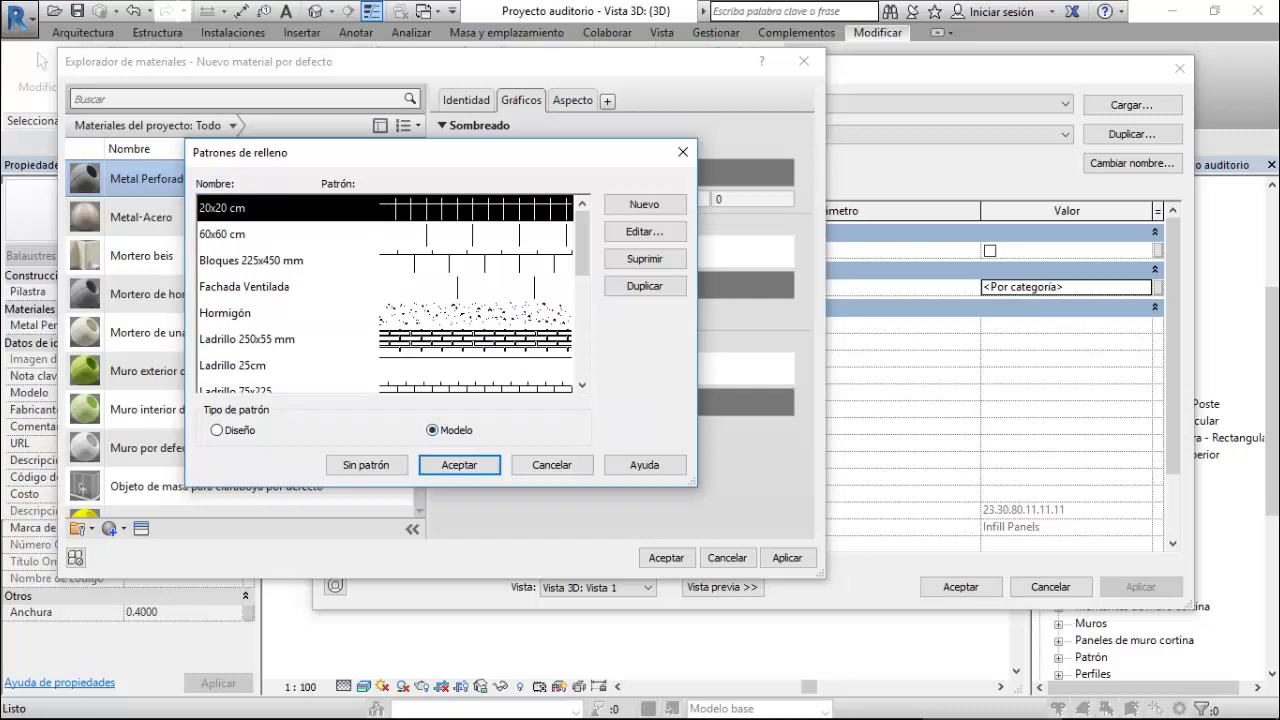
left_click(216, 430)
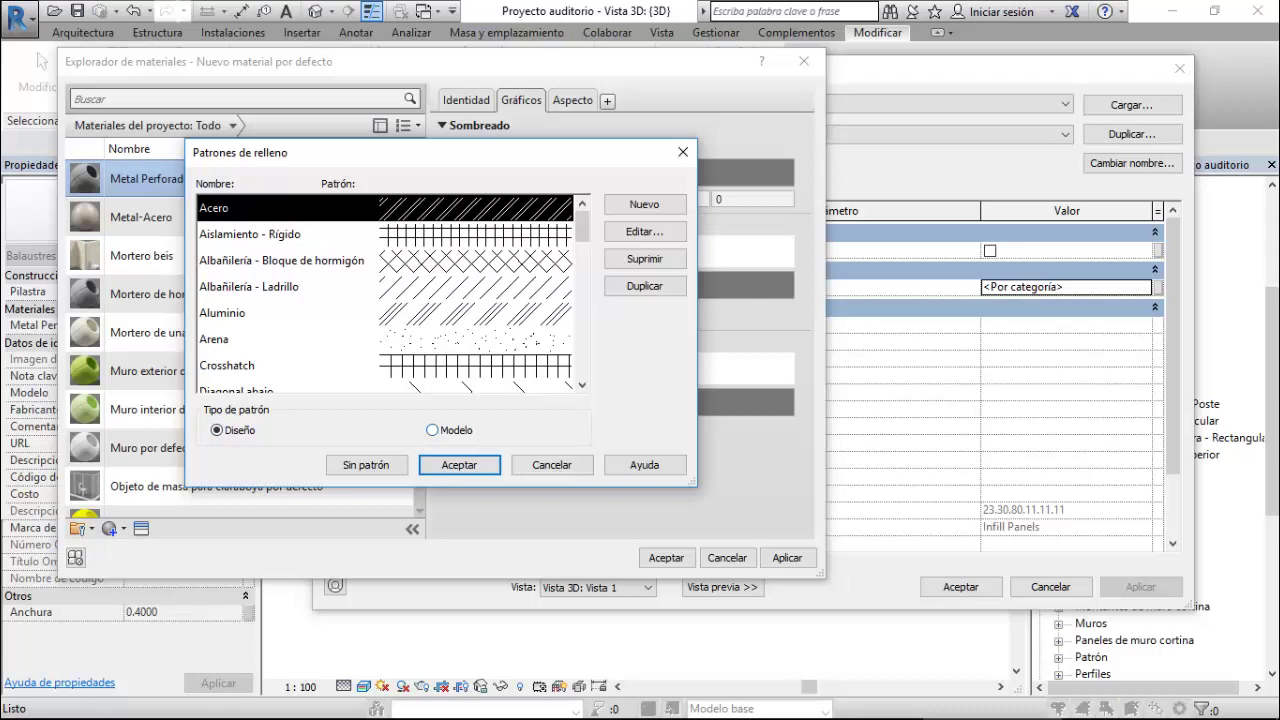
left_click(432, 430)
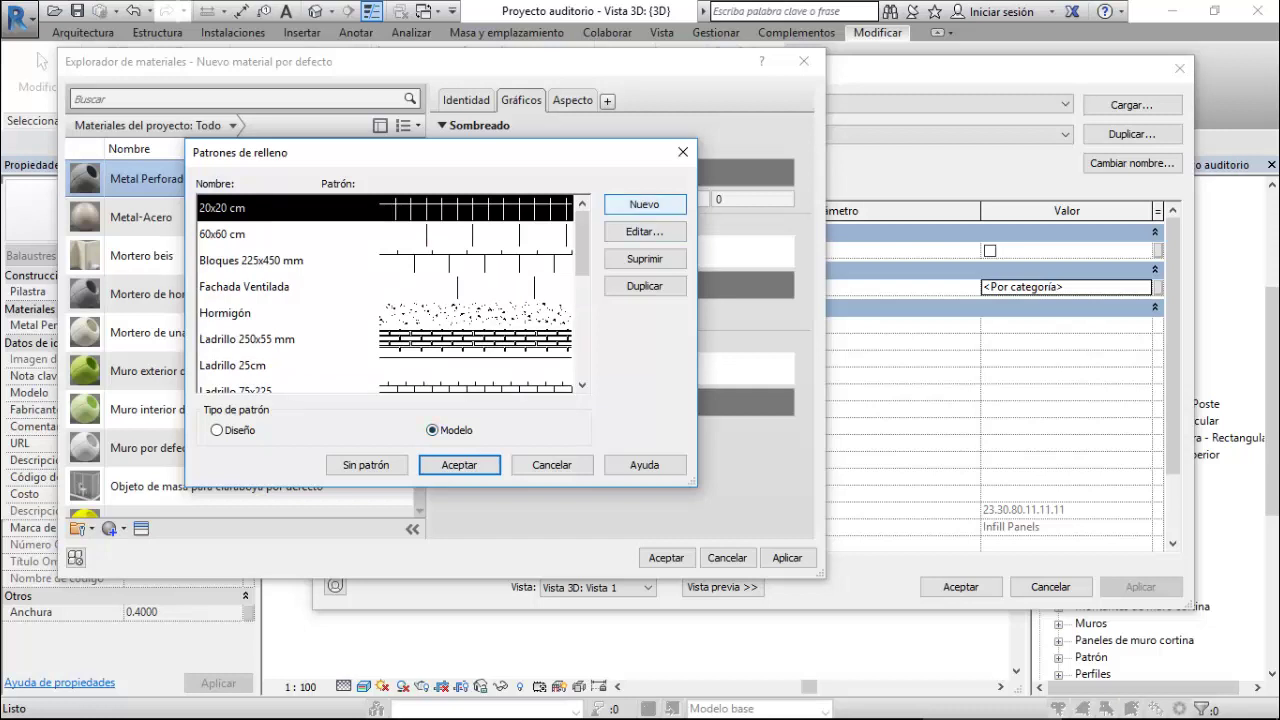
left_click(644, 204)
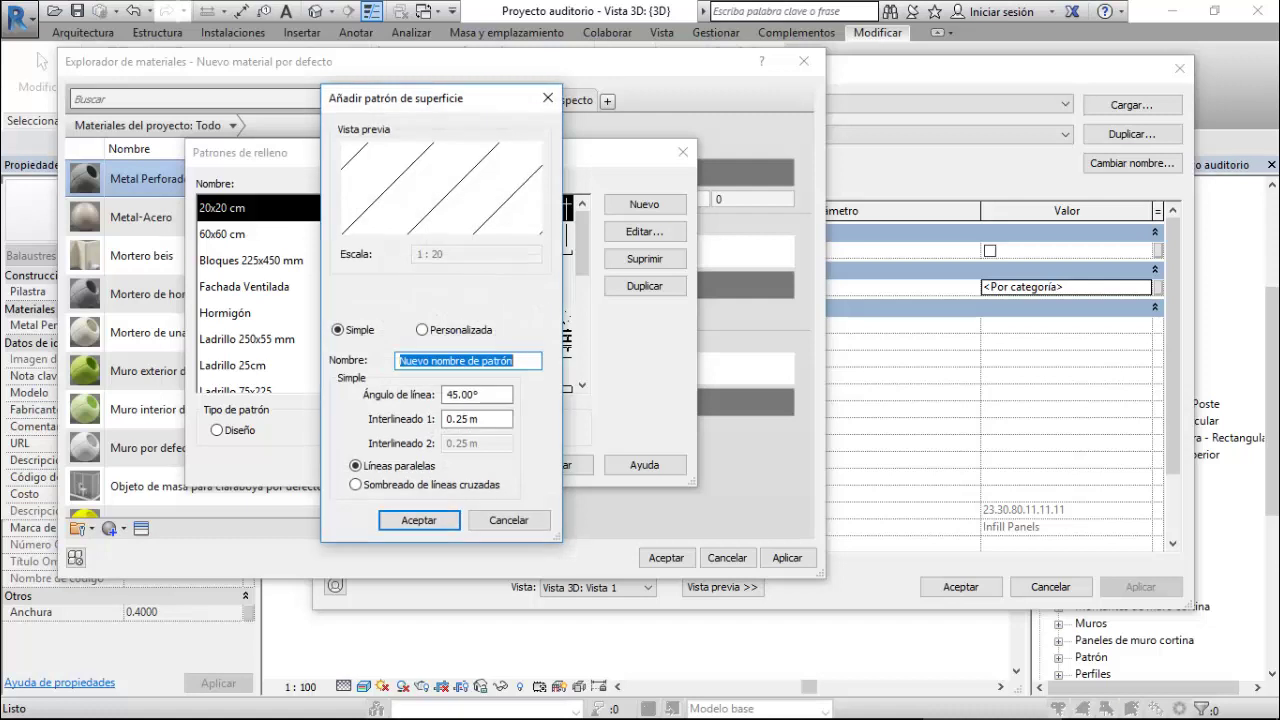
- Keep the default pattern name and set line angle 0° with first line spacing 0.050 m
left_click(470, 361)
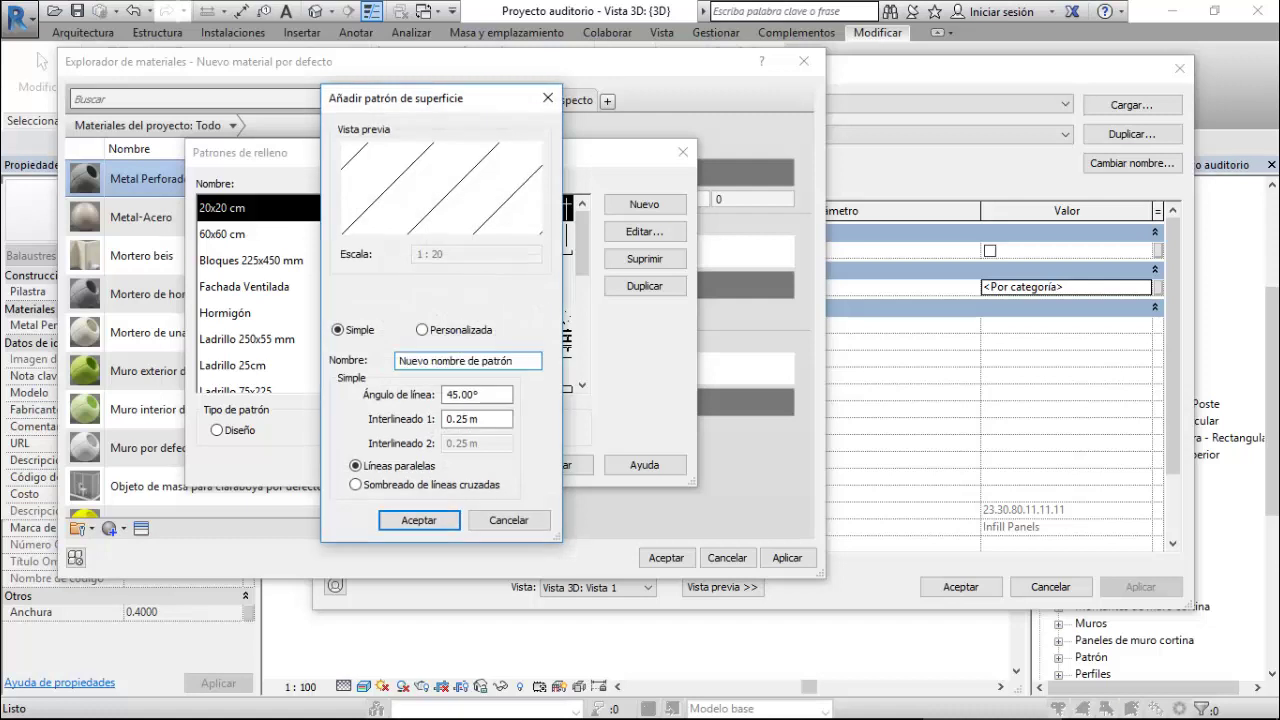
left_click(476, 394)
left_click(480, 394)
key("BackSpace")
key("ctrl+a")
type("0")
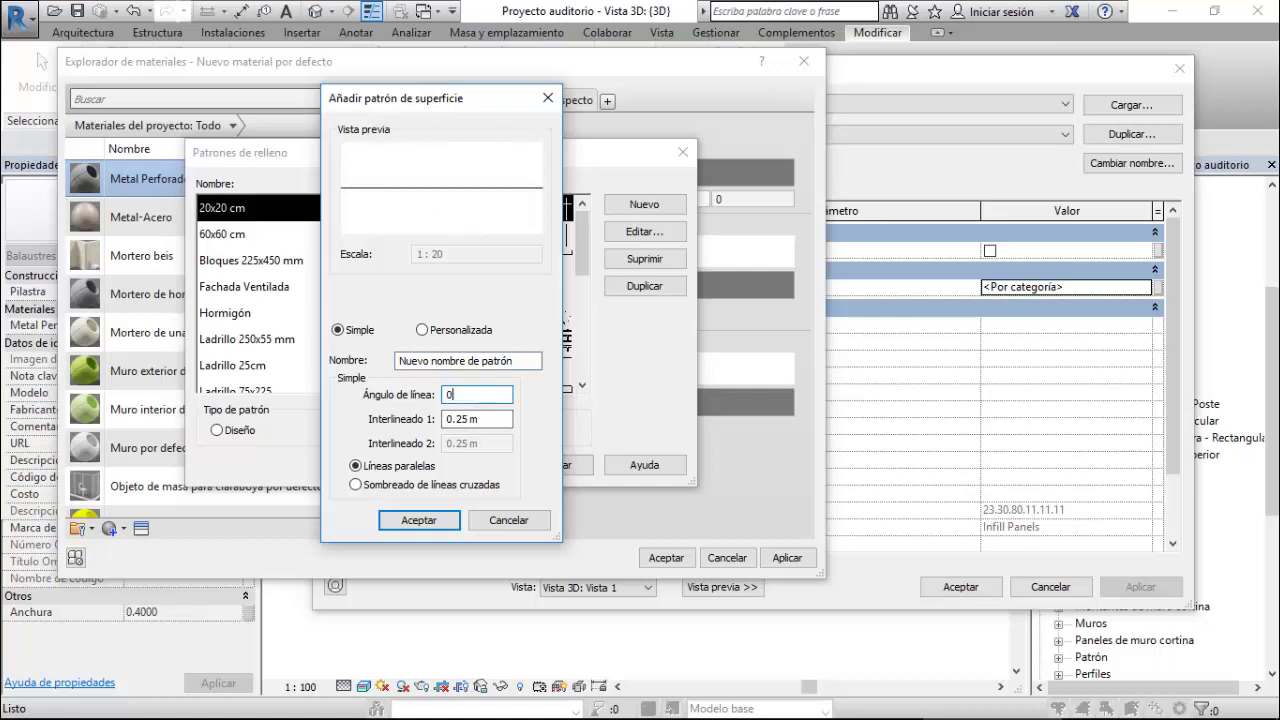
left_click(450, 419)
left_click_drag(451, 419, 467, 419)
type("10")
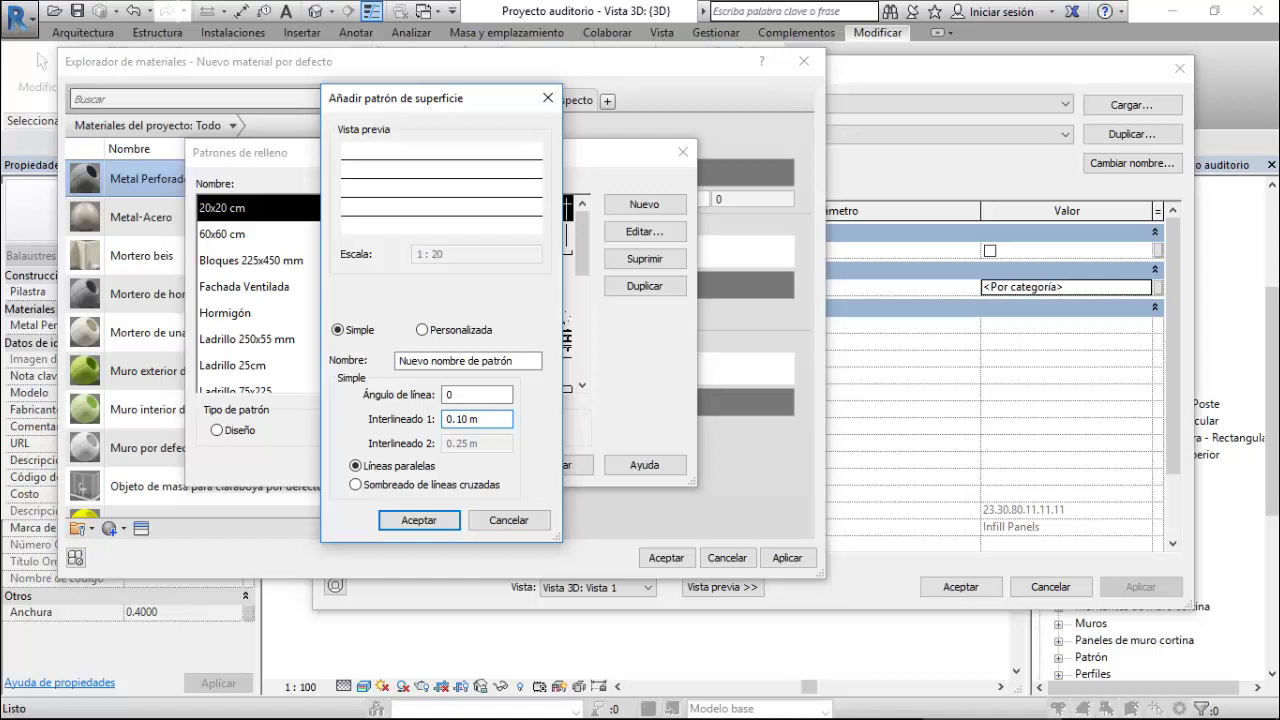
type("0")
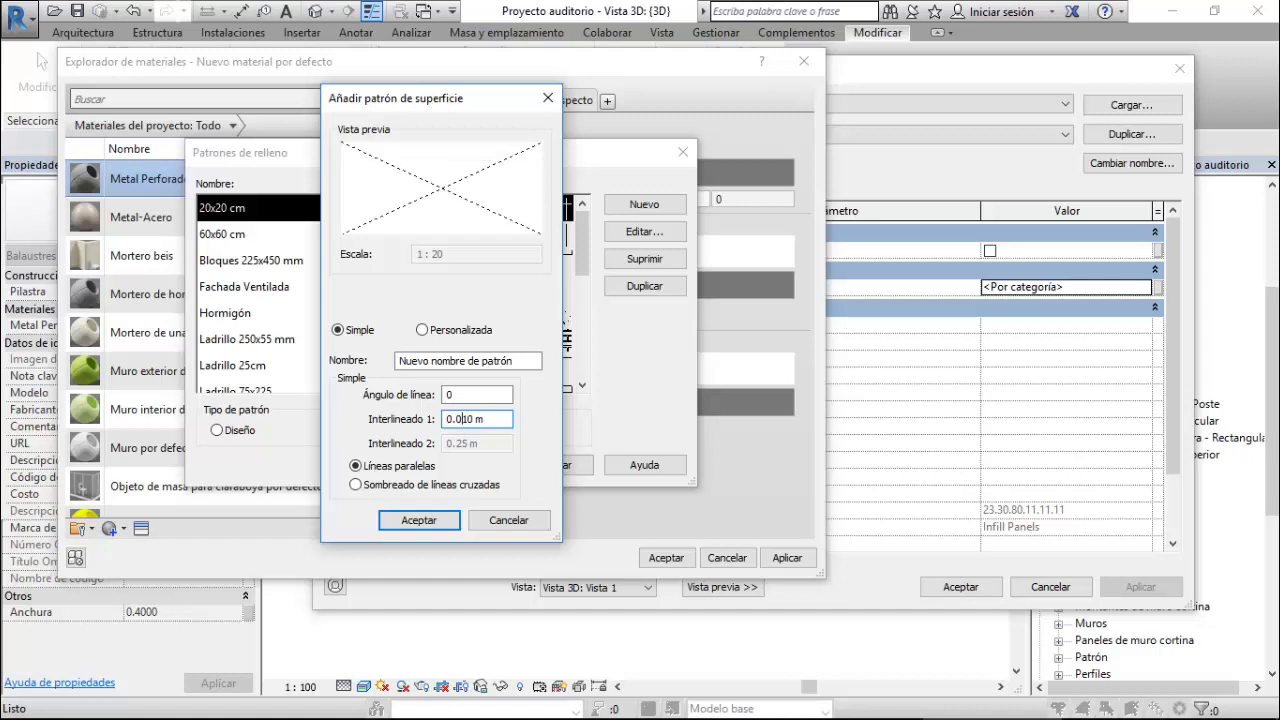
key("BackSpace")
type("5")
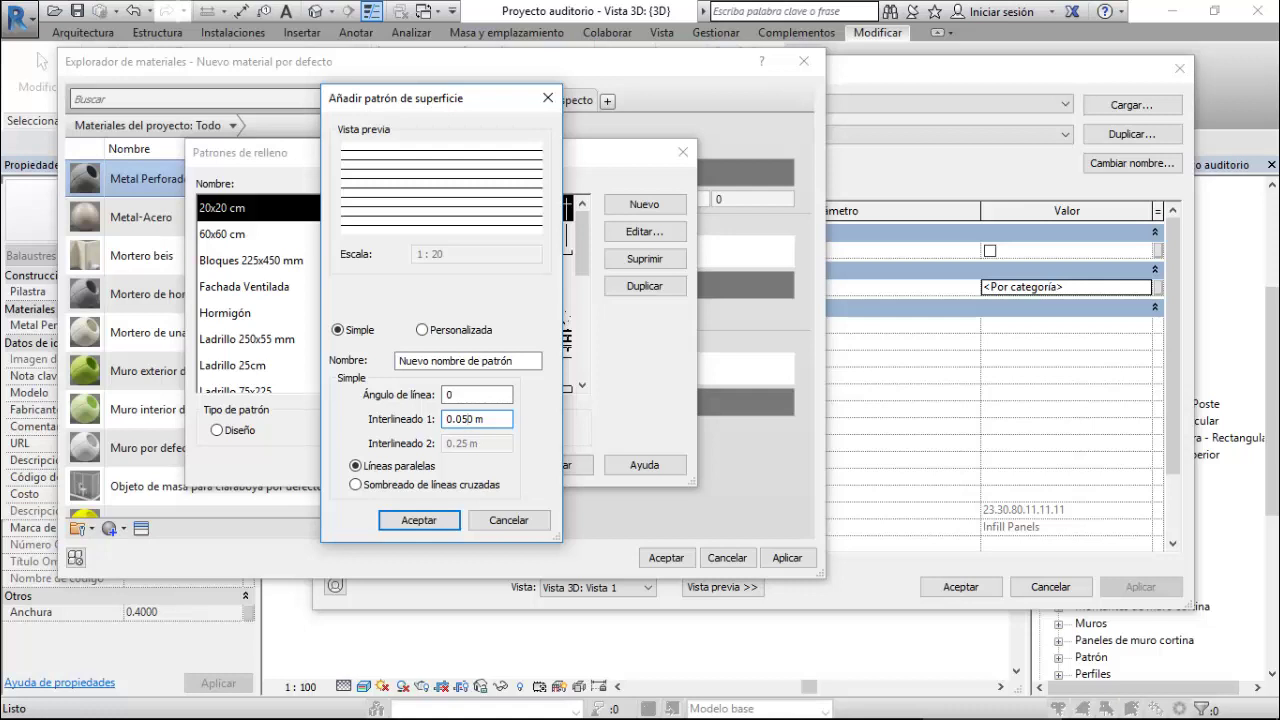
- Switch to Crosshatch with second line spacing 0.050 m and add the pattern
left_click(355, 484)
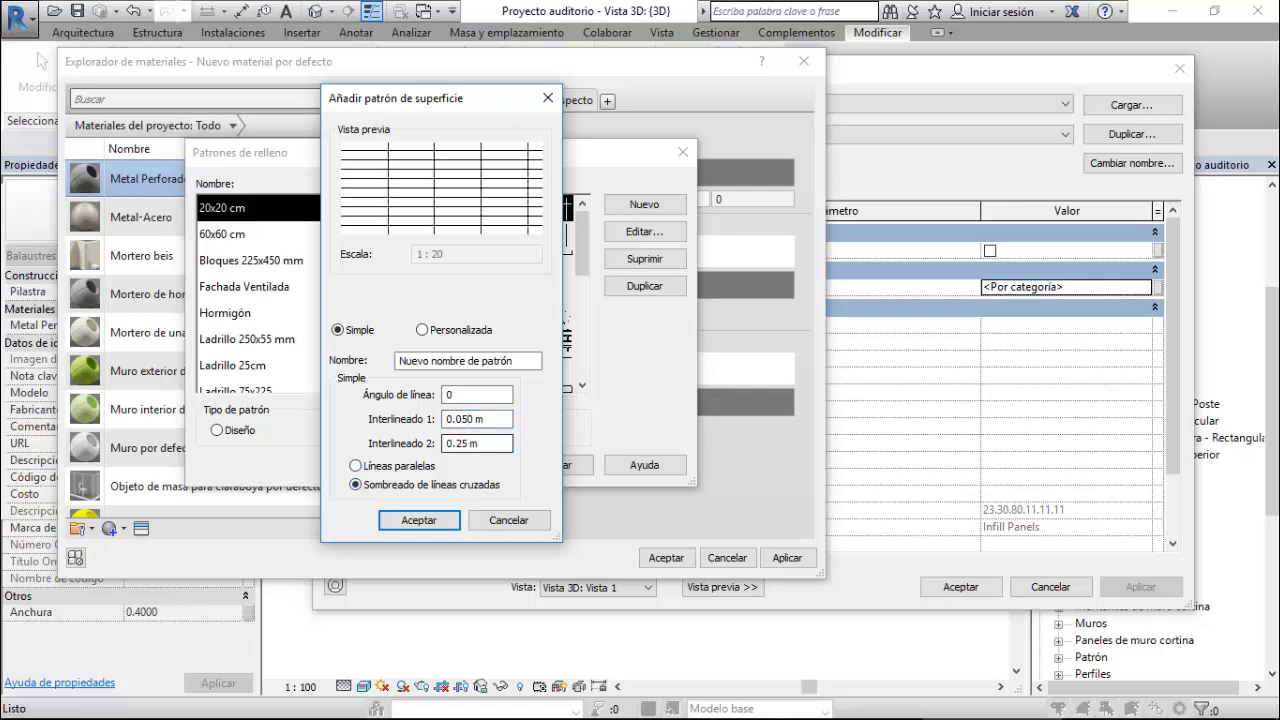
left_click(466, 443)
left_click_drag(457, 443, 467, 443)
type("050")
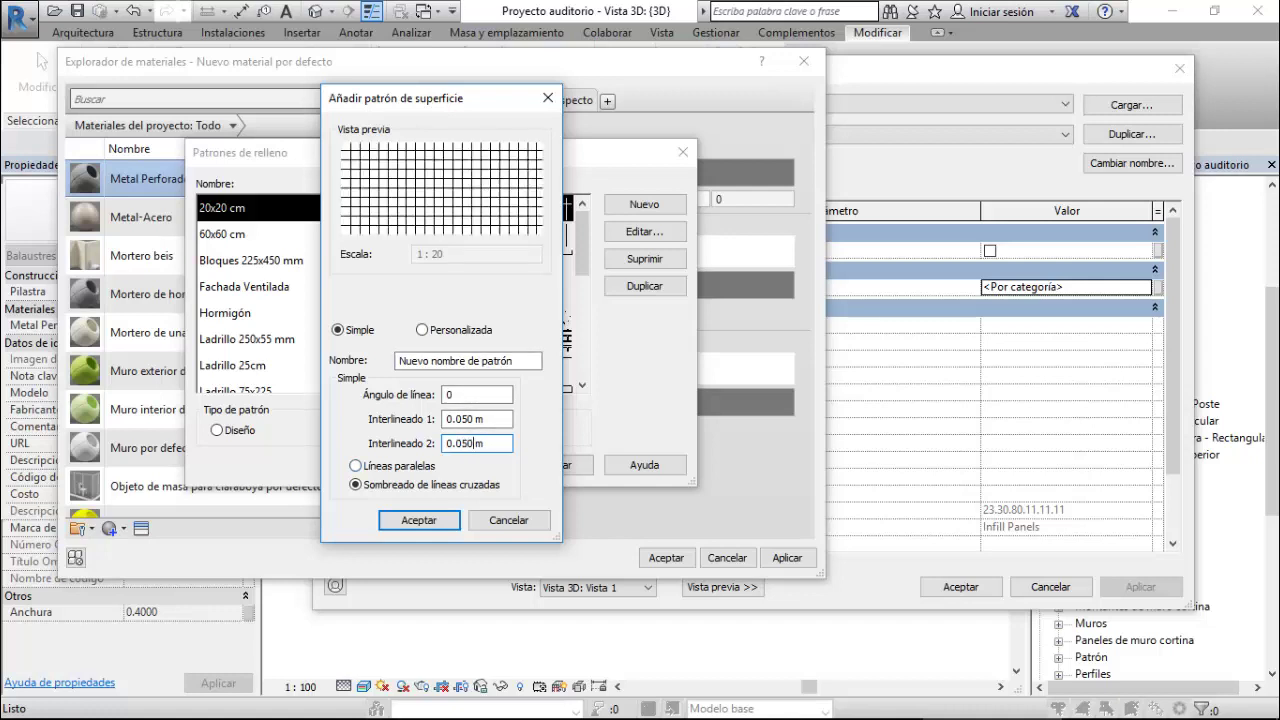
left_click(419, 520)
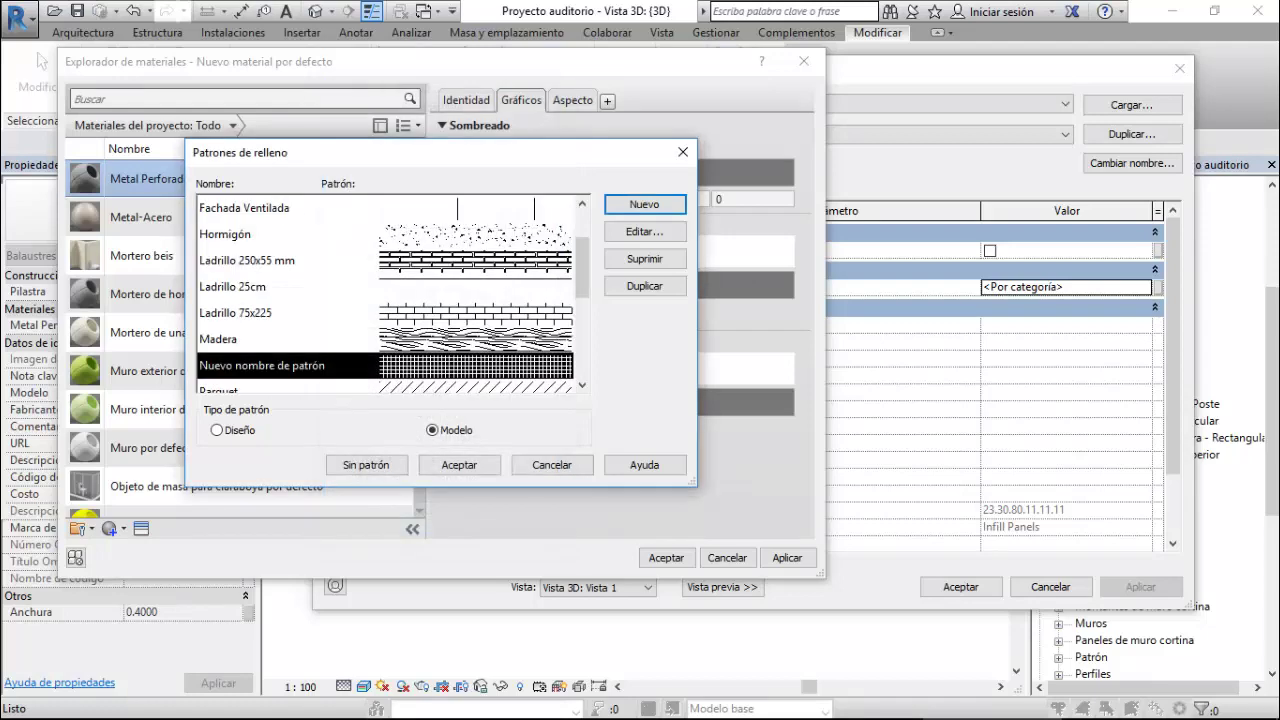
- Apply the new crosshatch surface pattern in white and assign Metal Perforado to the panel parameter
left_click(459, 464)
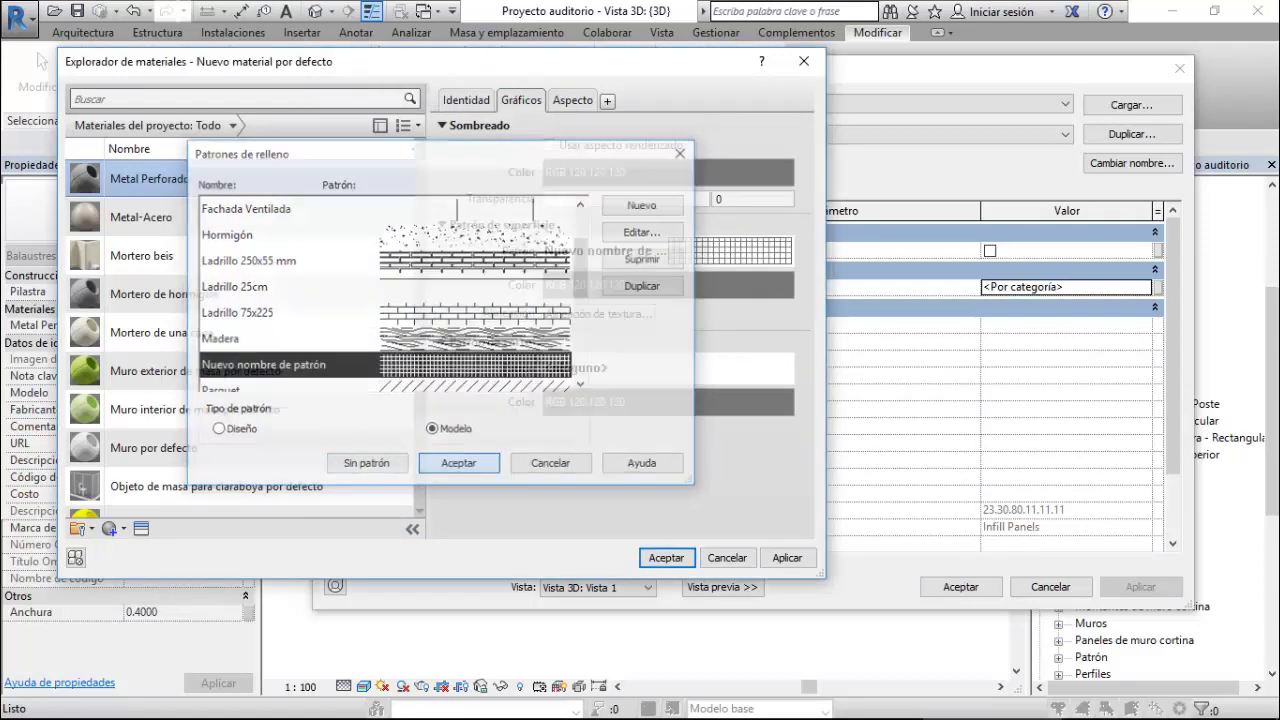
left_click(668, 285)
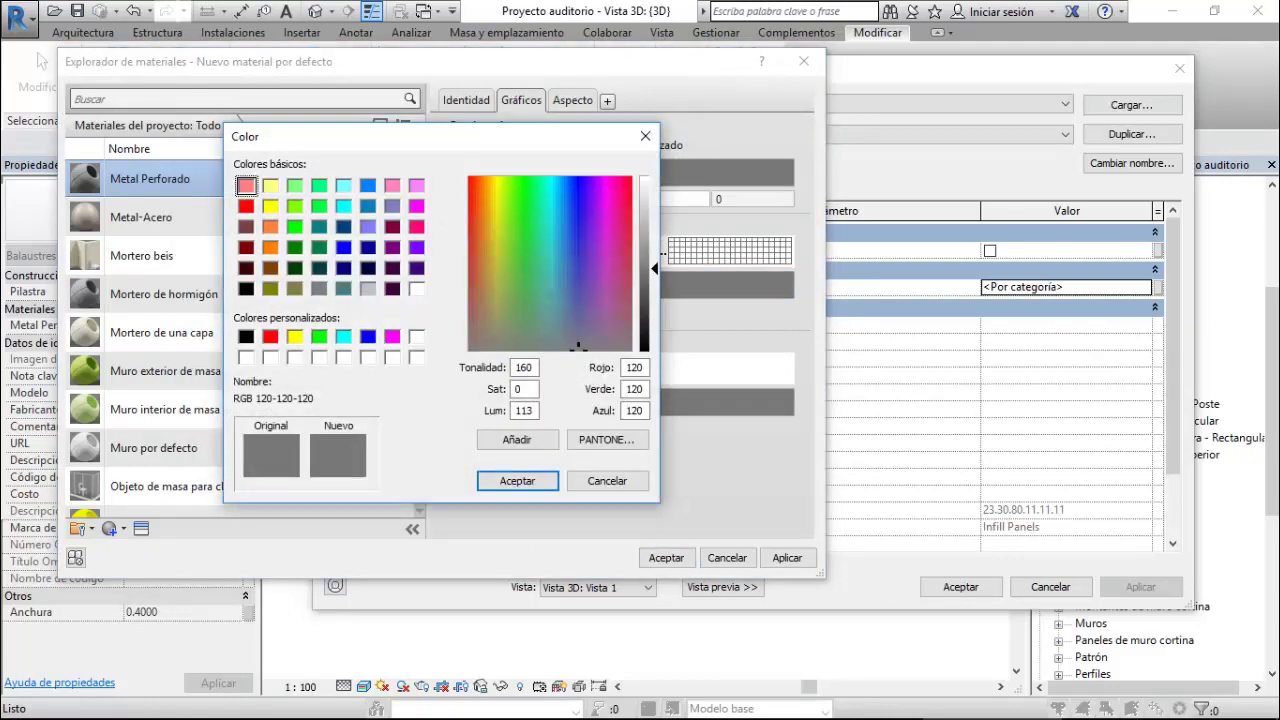
left_click(416, 288)
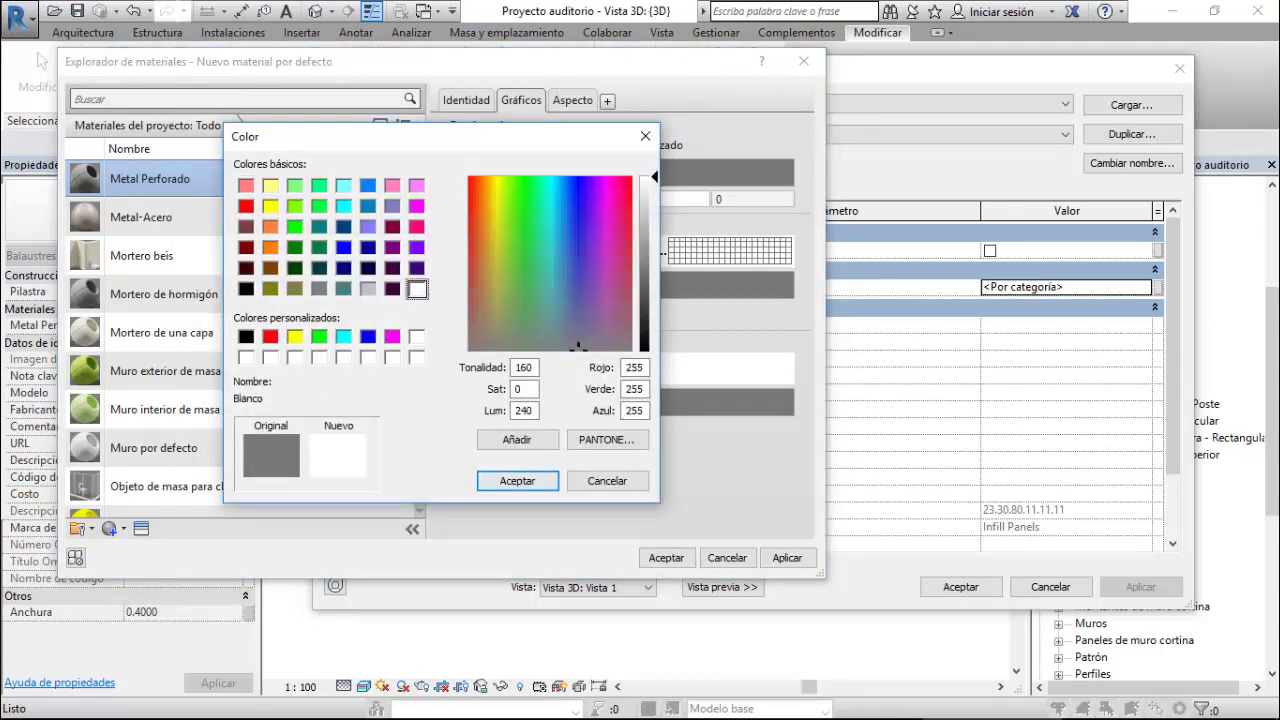
left_click(517, 480)
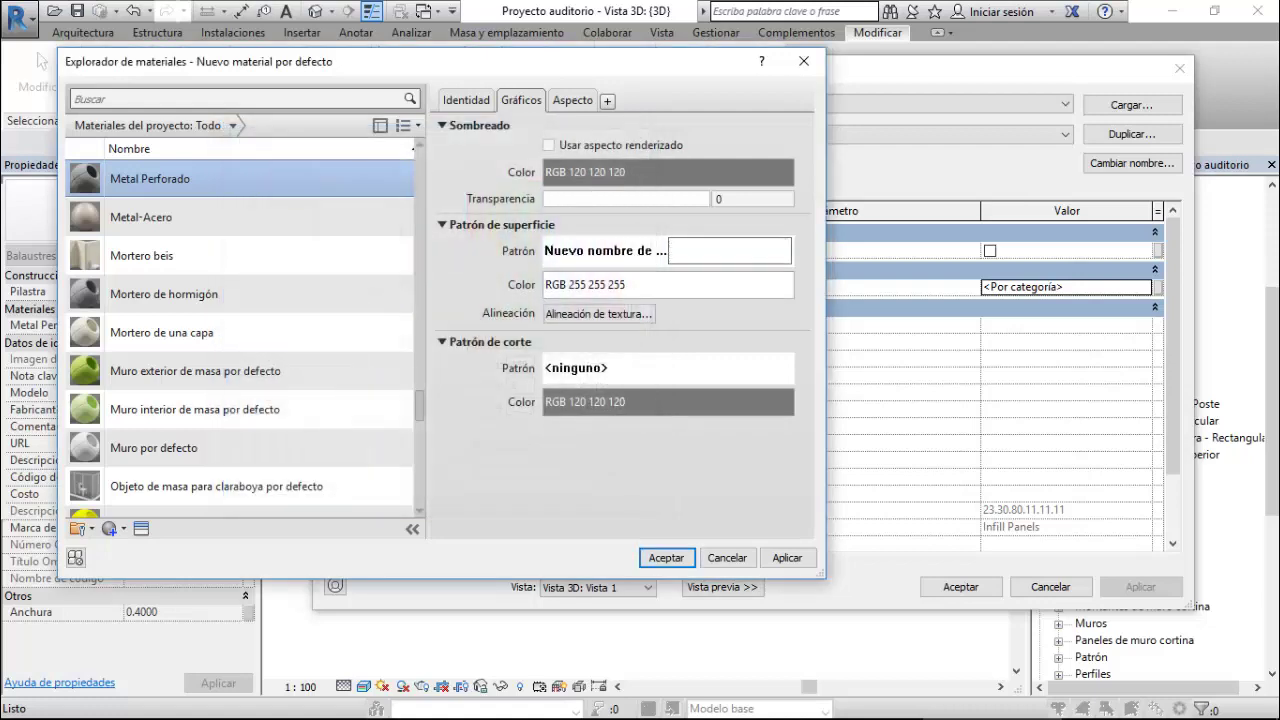
left_click(666, 557)
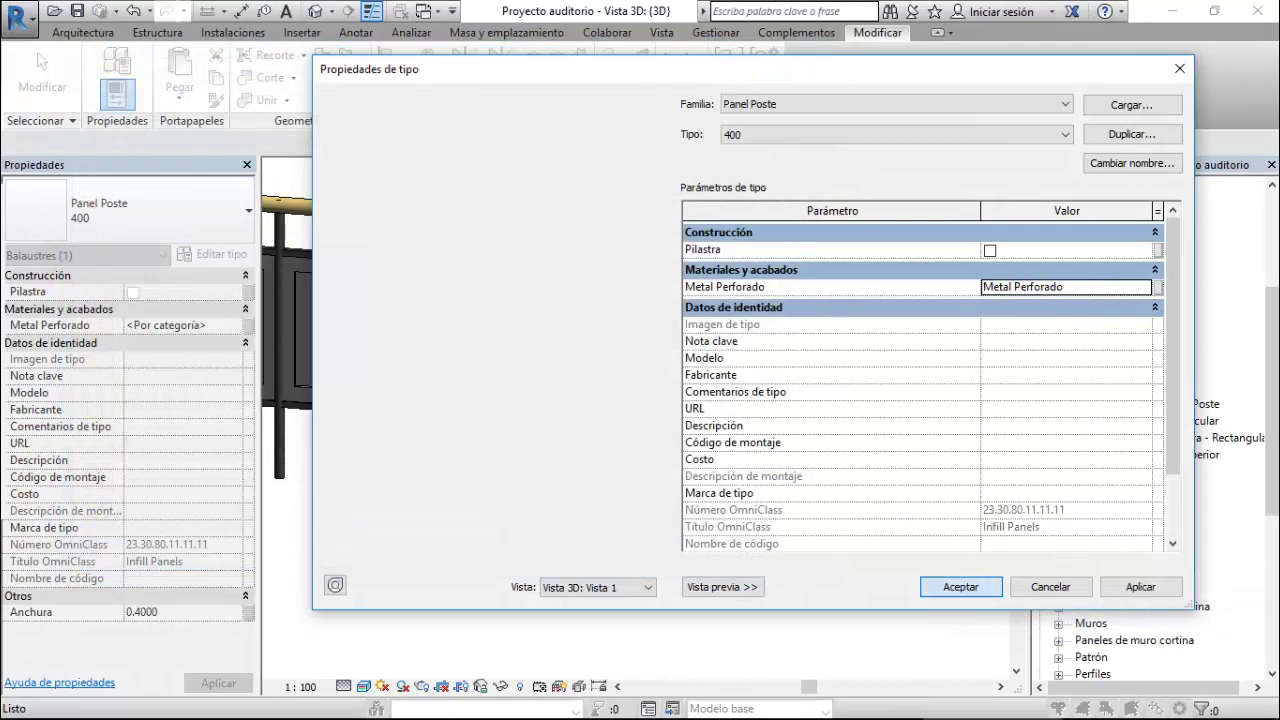
- Apply the type changes and switch the 3D view to Hidden Line
left_click(960, 587)
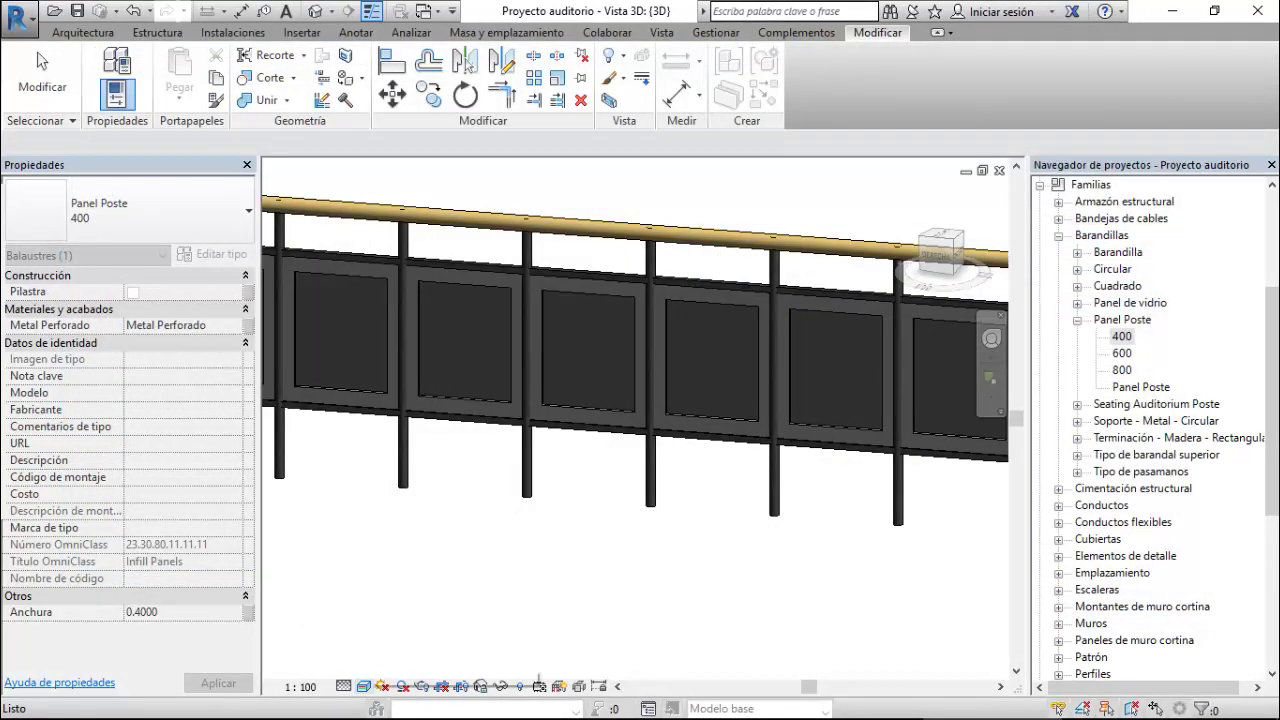
key("Escape")
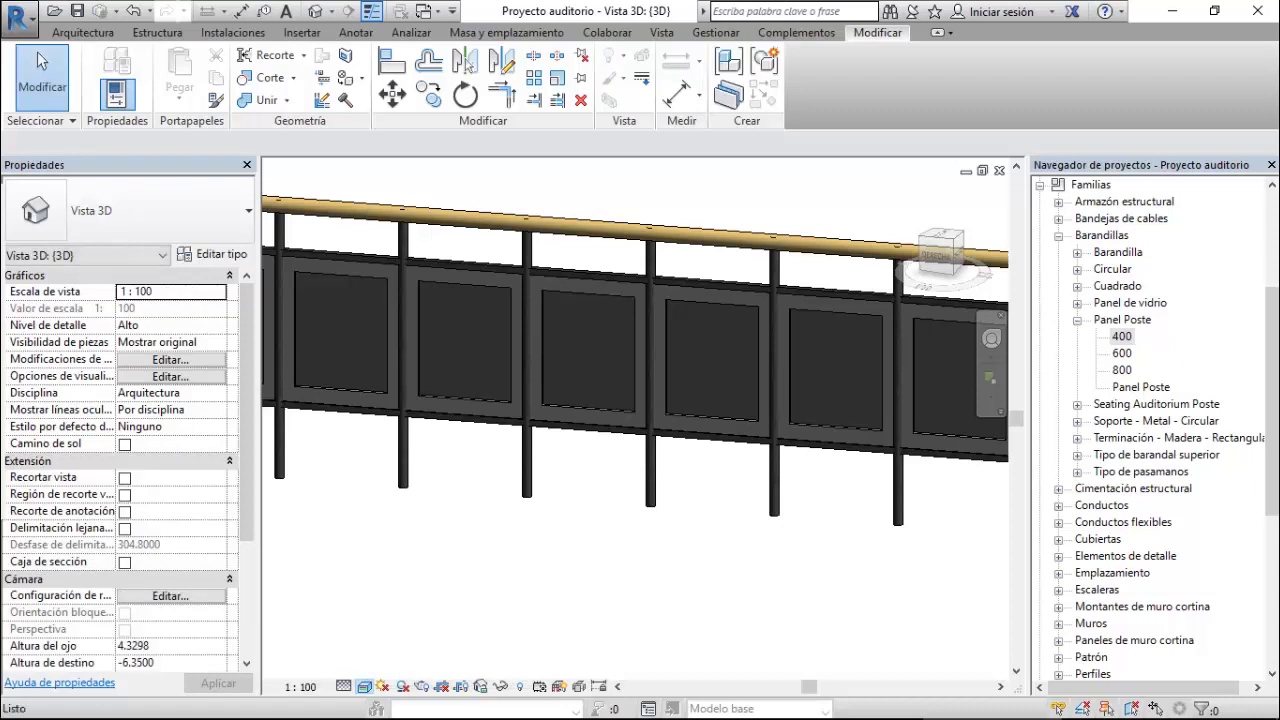
left_click(363, 686)
left_click(405, 591)
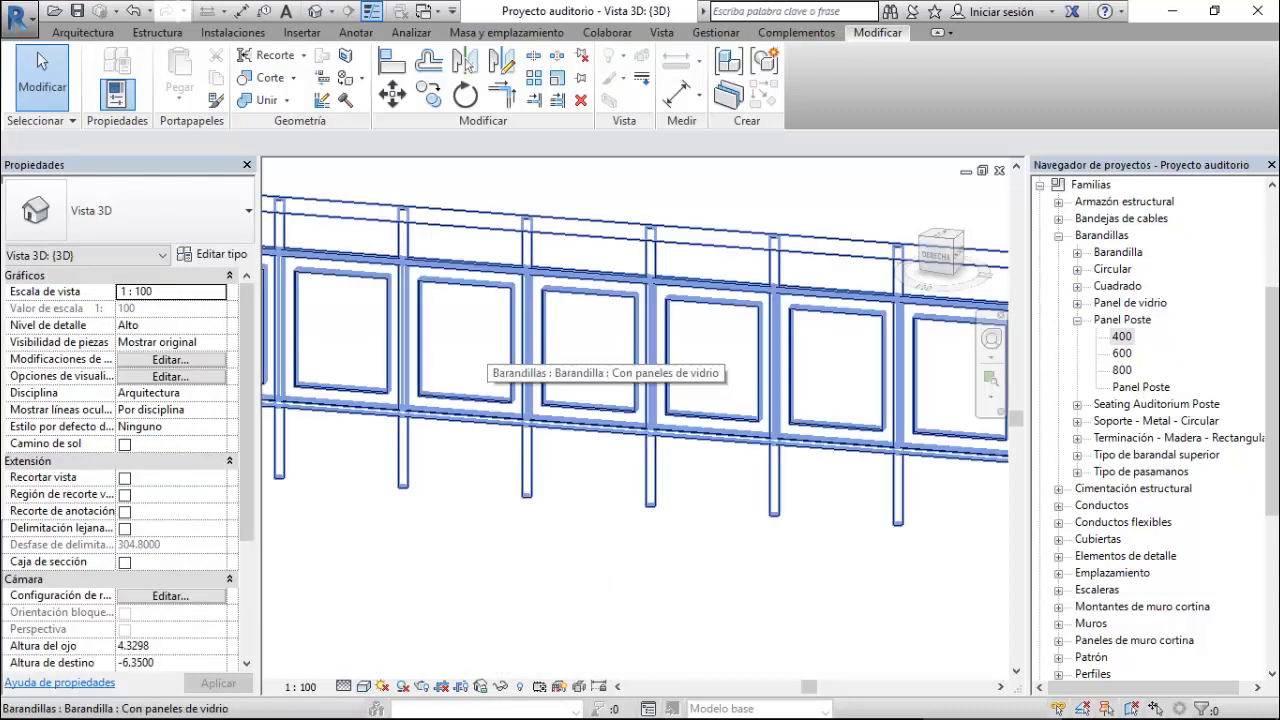
- Select the glass-panel railing to check its crosshatched infill panels
left_click(600, 360)
key("Escape")
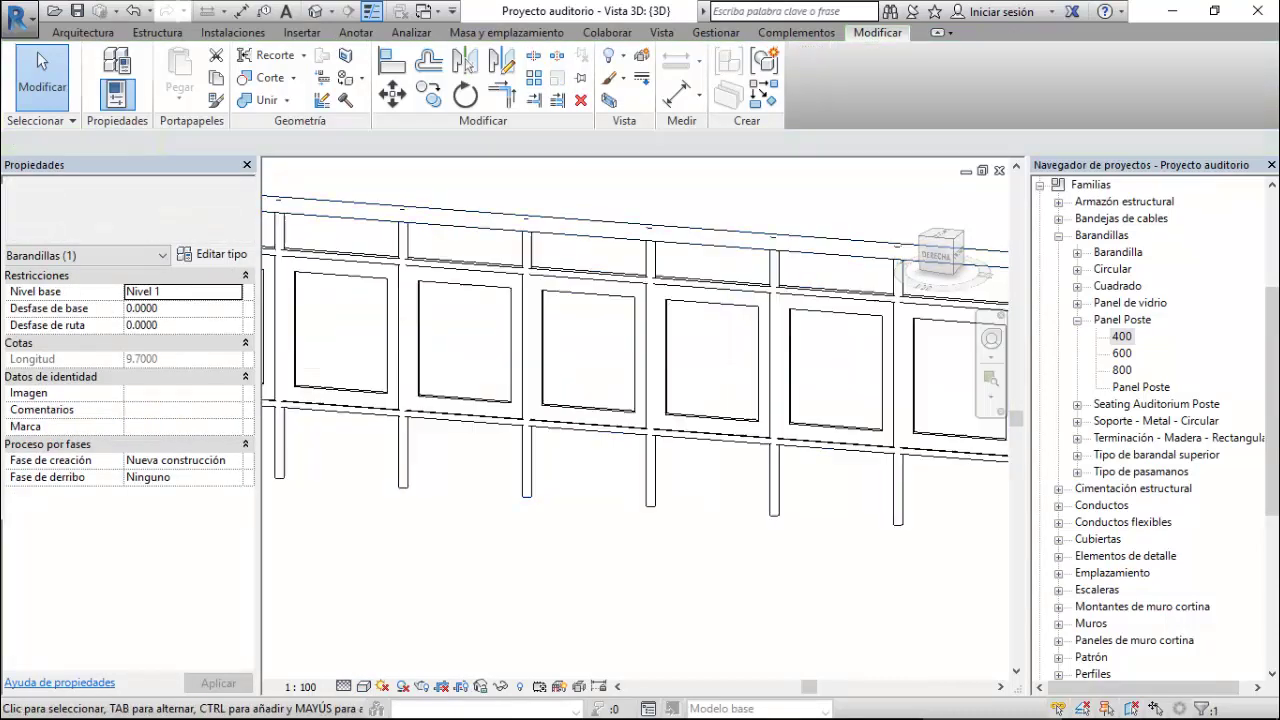
left_click(409, 341)
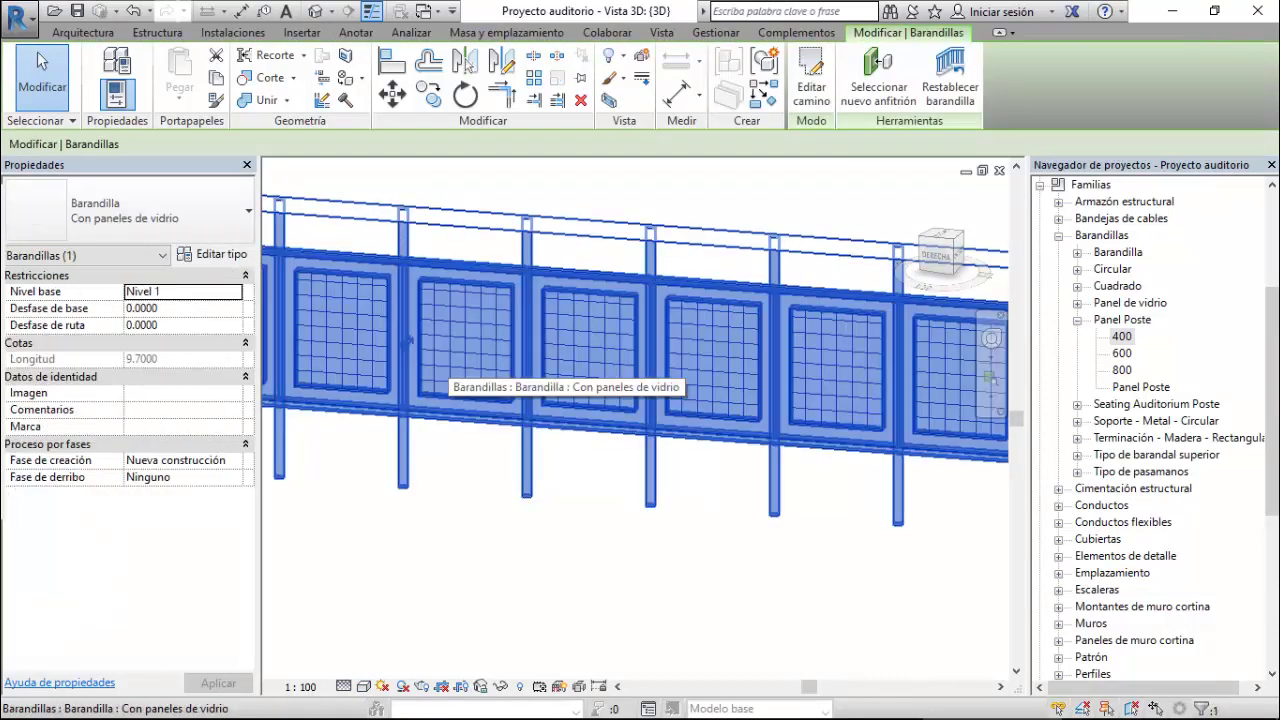
scroll(448, 363, "up", 3)
key("Escape")
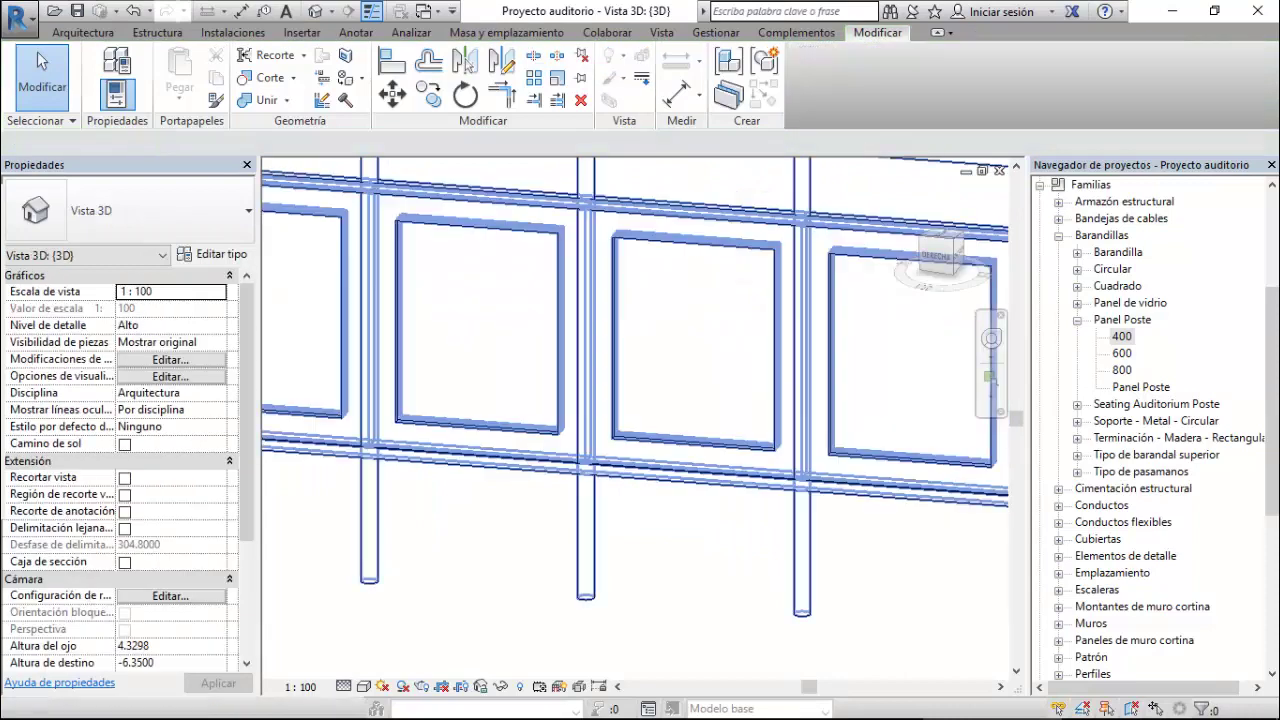
left_click(380, 325)
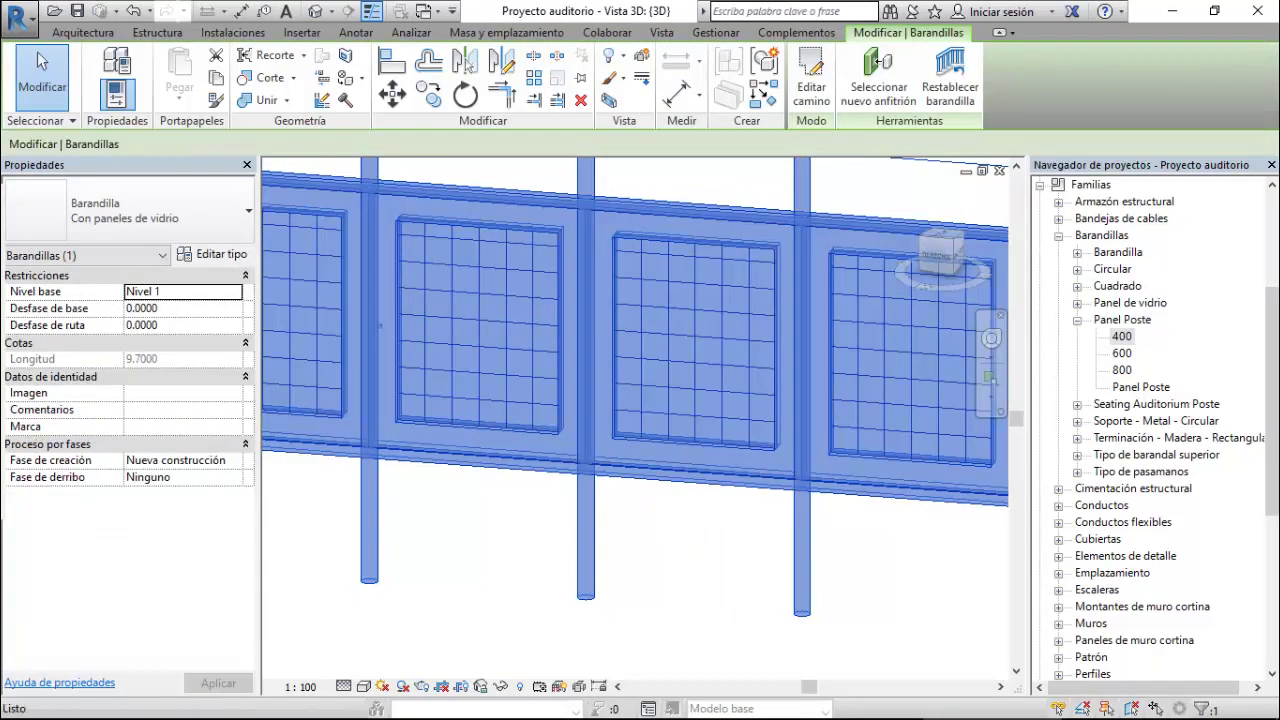
- Reselect the 'Con paneles de vidrio' railing and zoom out
key("Escape")
left_click(378, 326)
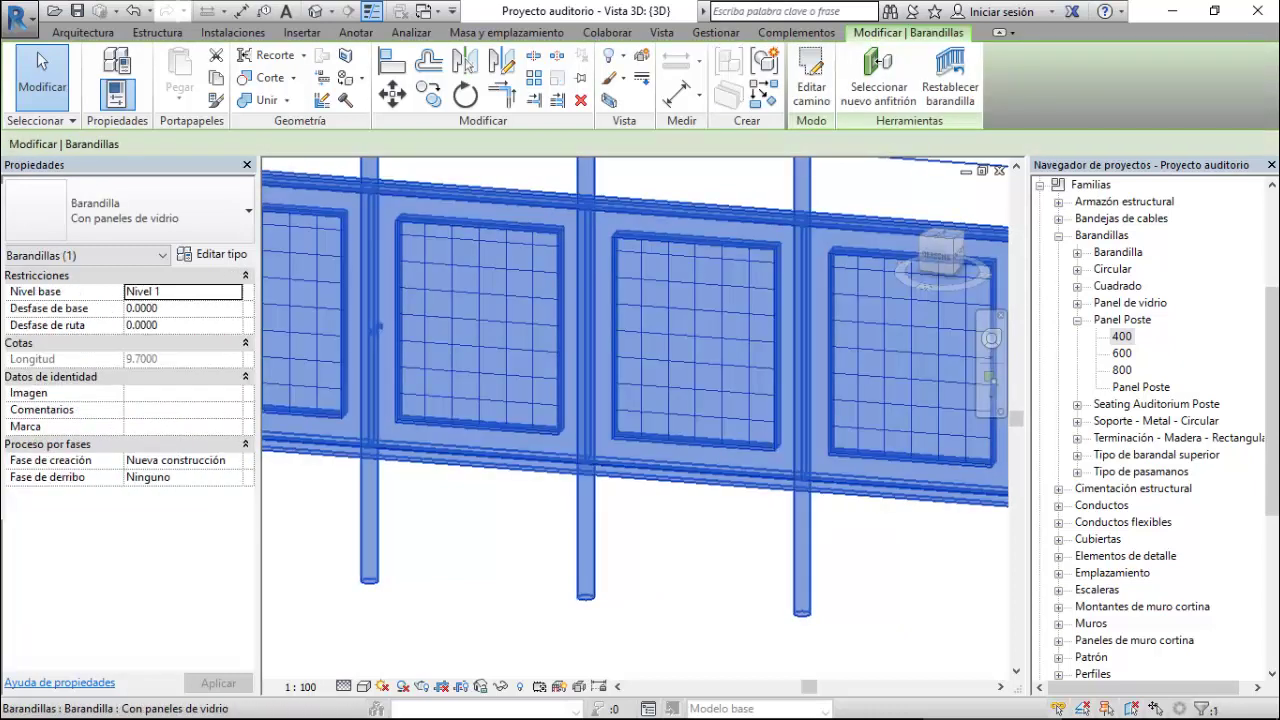
scroll(630, 410, "down", 2)
scroll(630, 410, "down", 2)
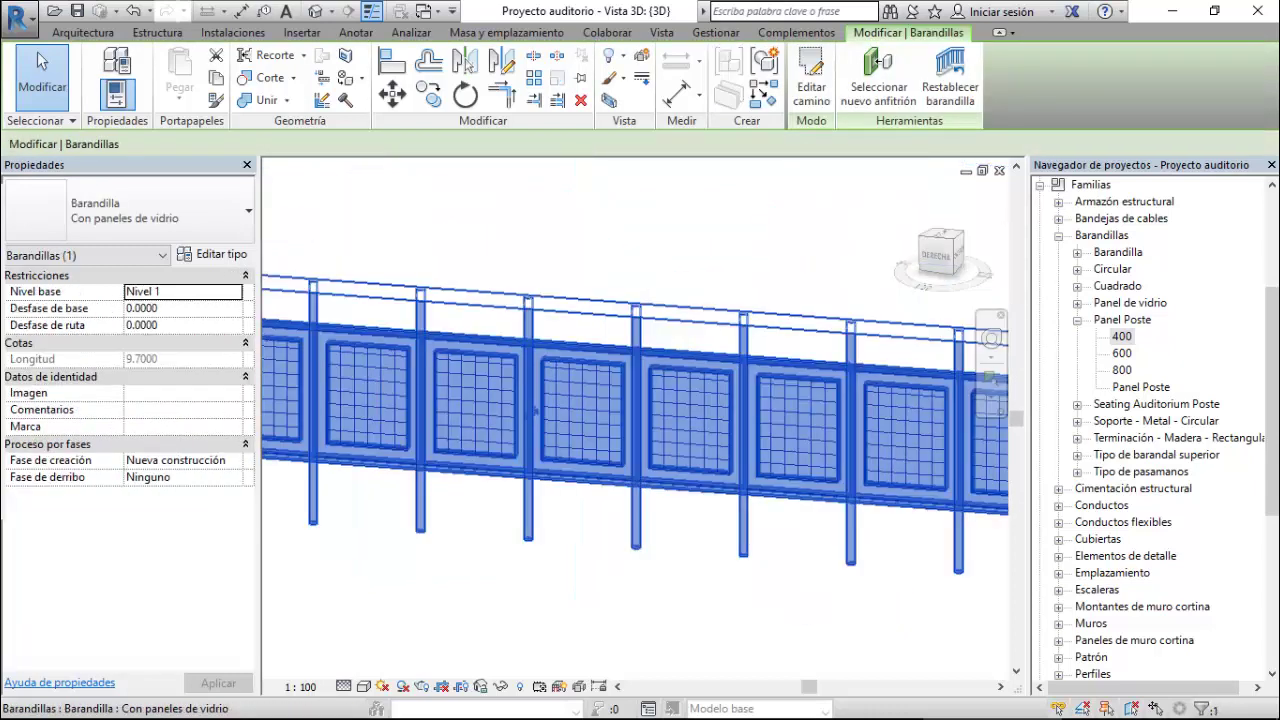
scroll(630, 410, "down", 2)
key("Escape")
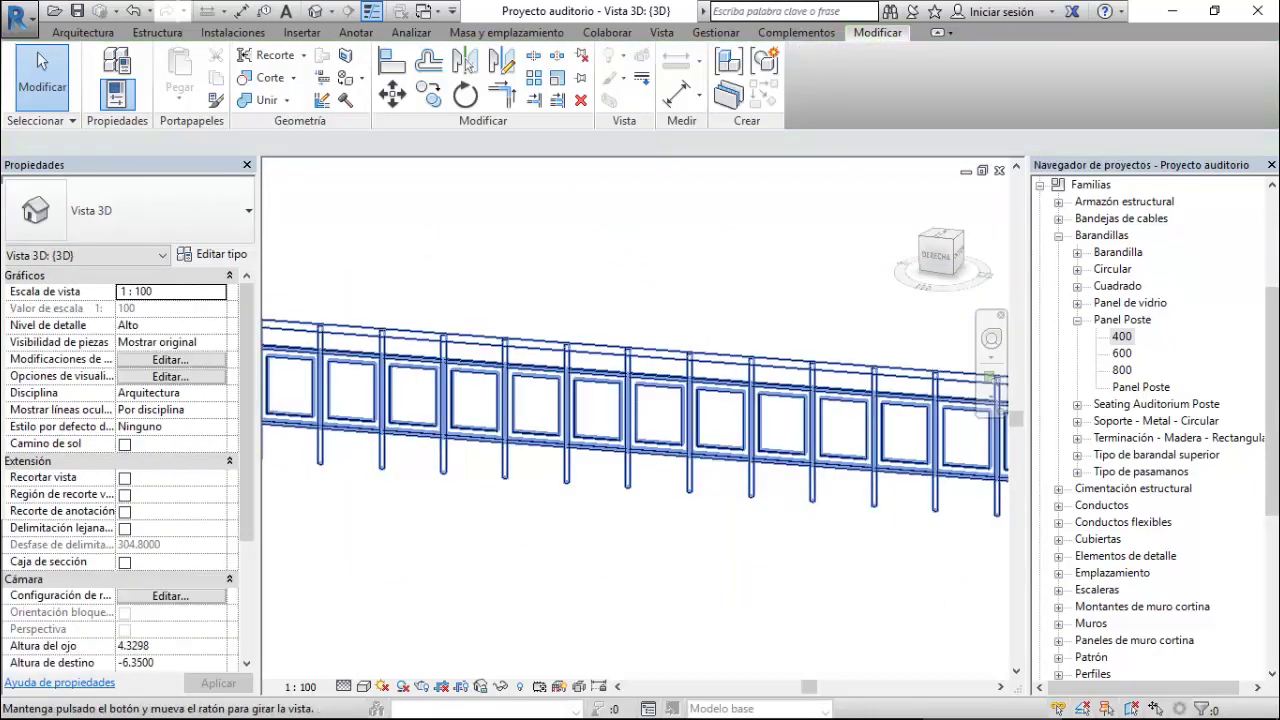
- Orbit to an oblique angle, zoom in on the railing, and open Switch Windows
mouse_move(630, 410)
middle_mouse_down("shift")
mouse_move(660, 400)
mouse_move(560, 410)
middle_mouse_up("shift")
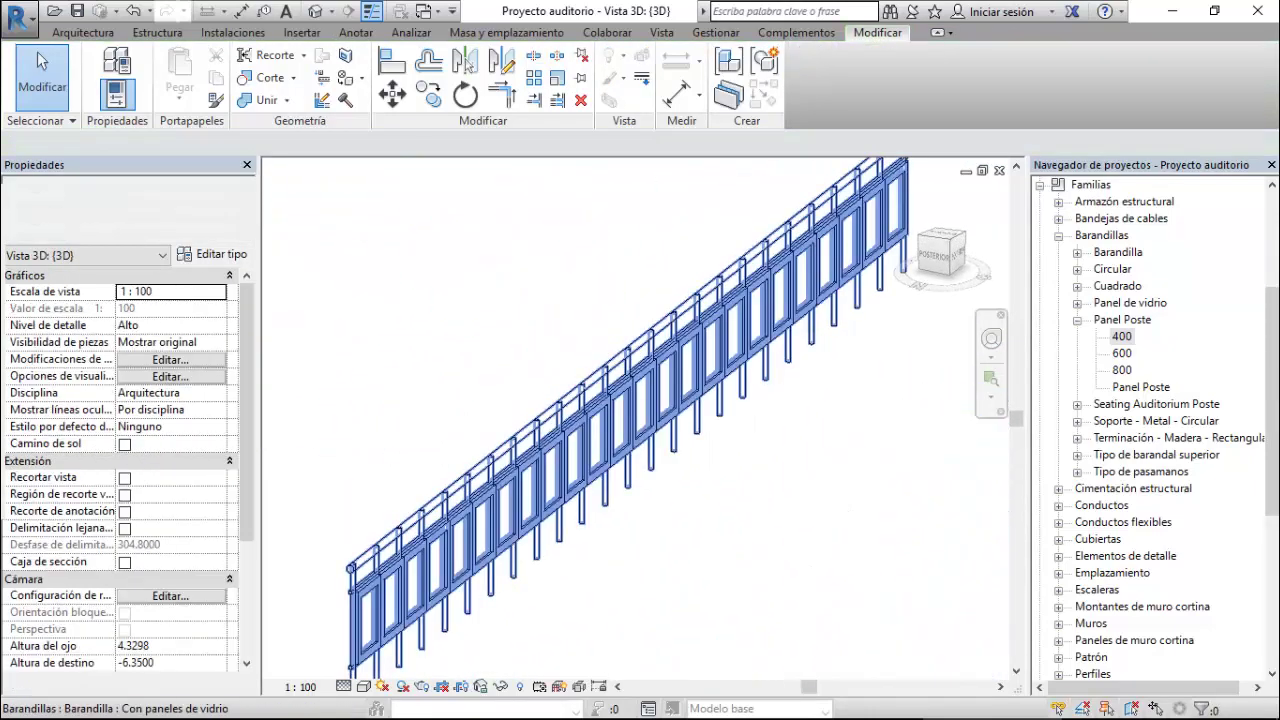
scroll(565, 400, "up", 3)
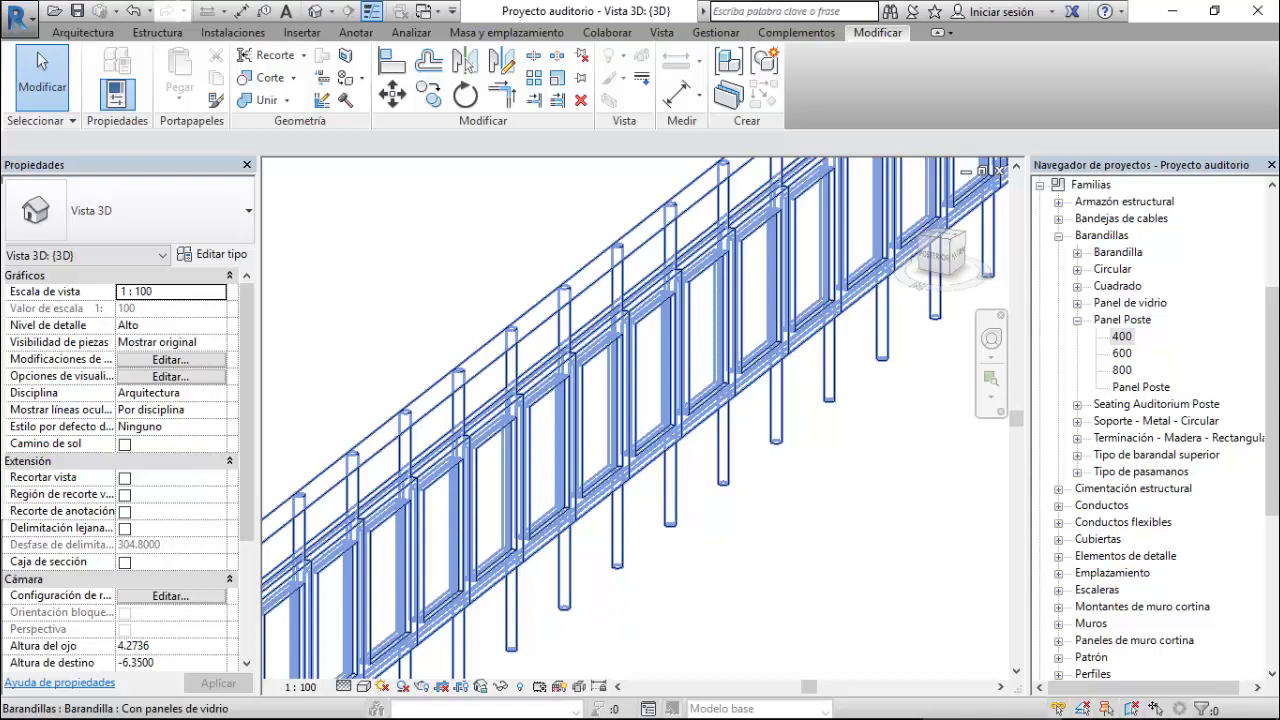
scroll(555, 495, "up", 2)
scroll(555, 495, "up", 2)
scroll(555, 495, "up", 1)
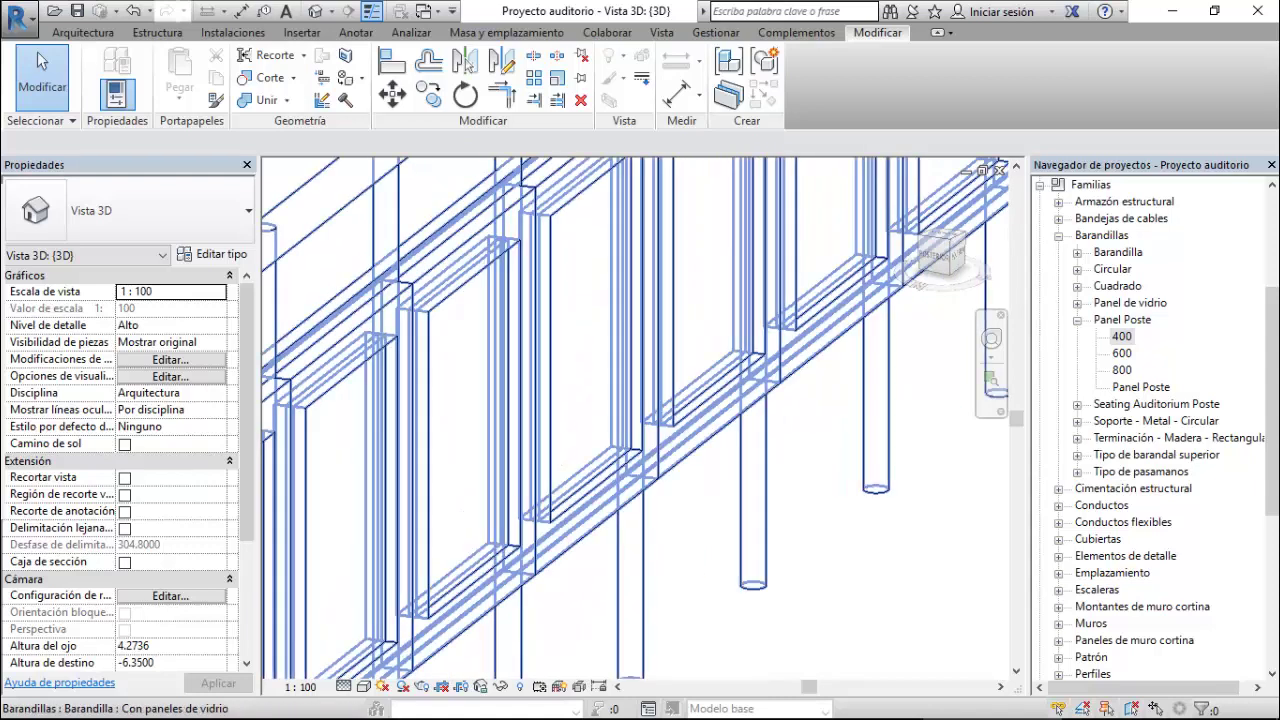
left_click(640, 465)
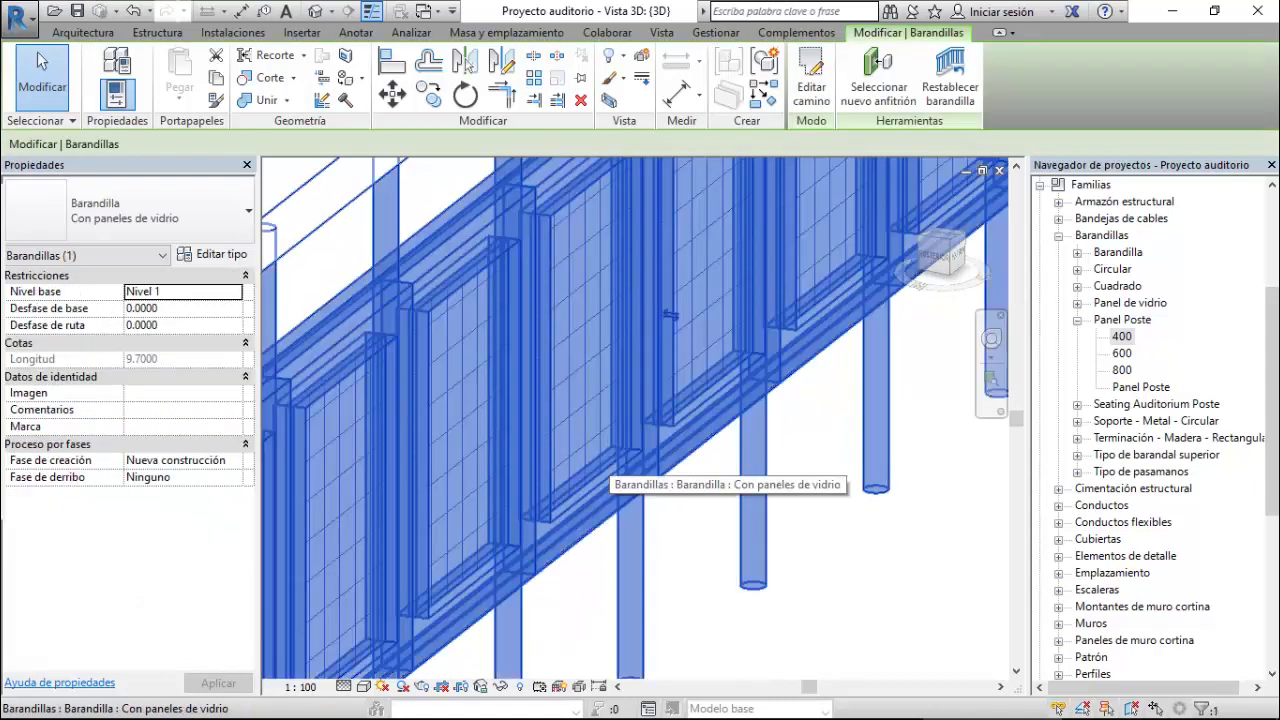
key("Escape")
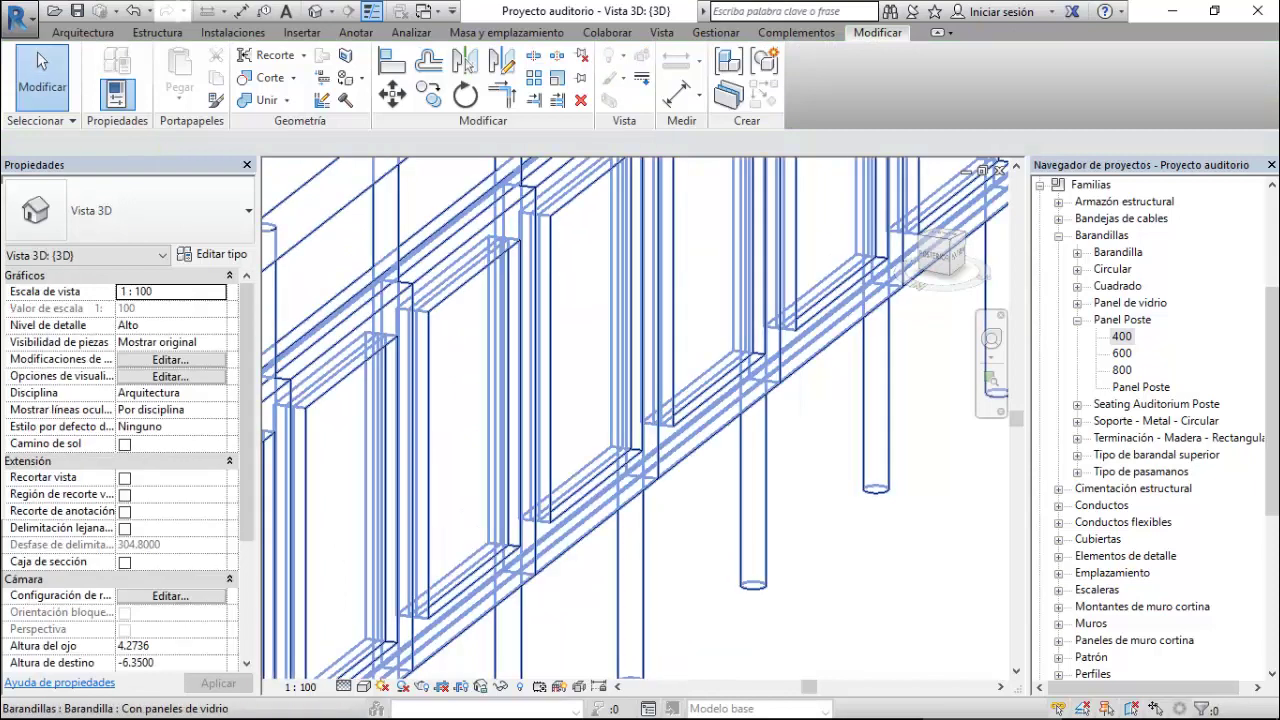
left_click(645, 495)
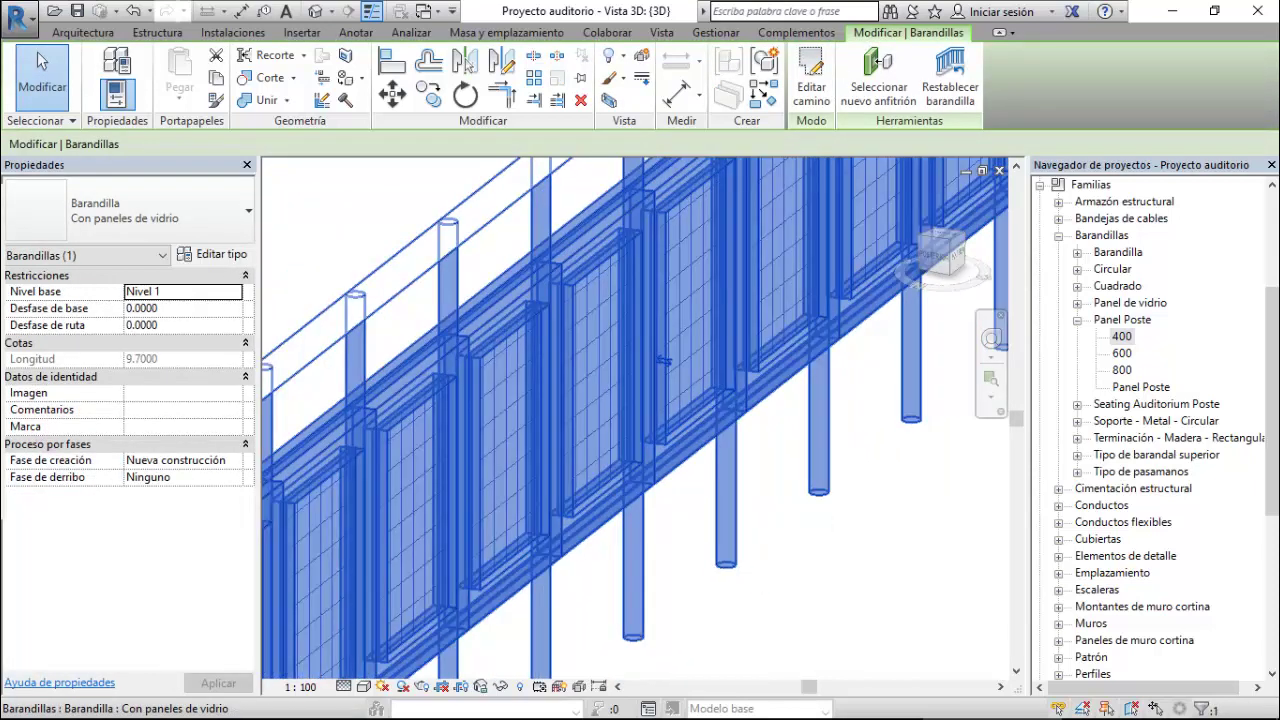
left_click(424, 11)
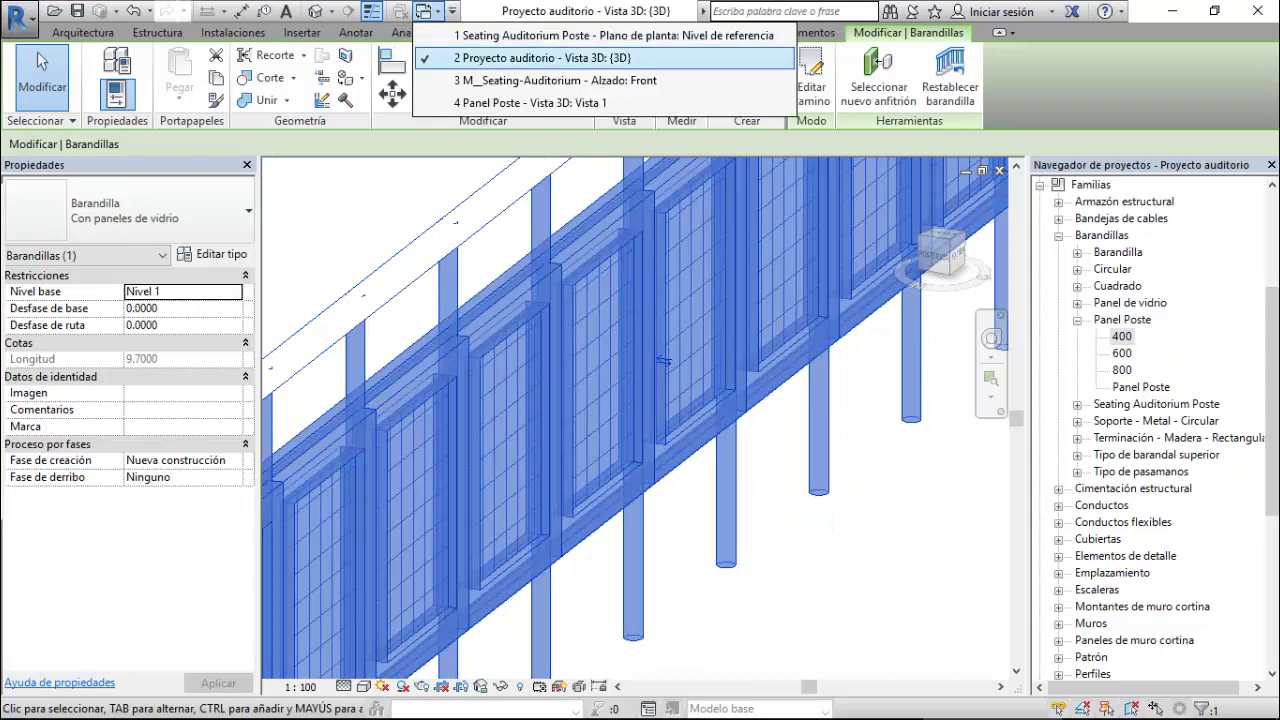
left_click(530, 102)
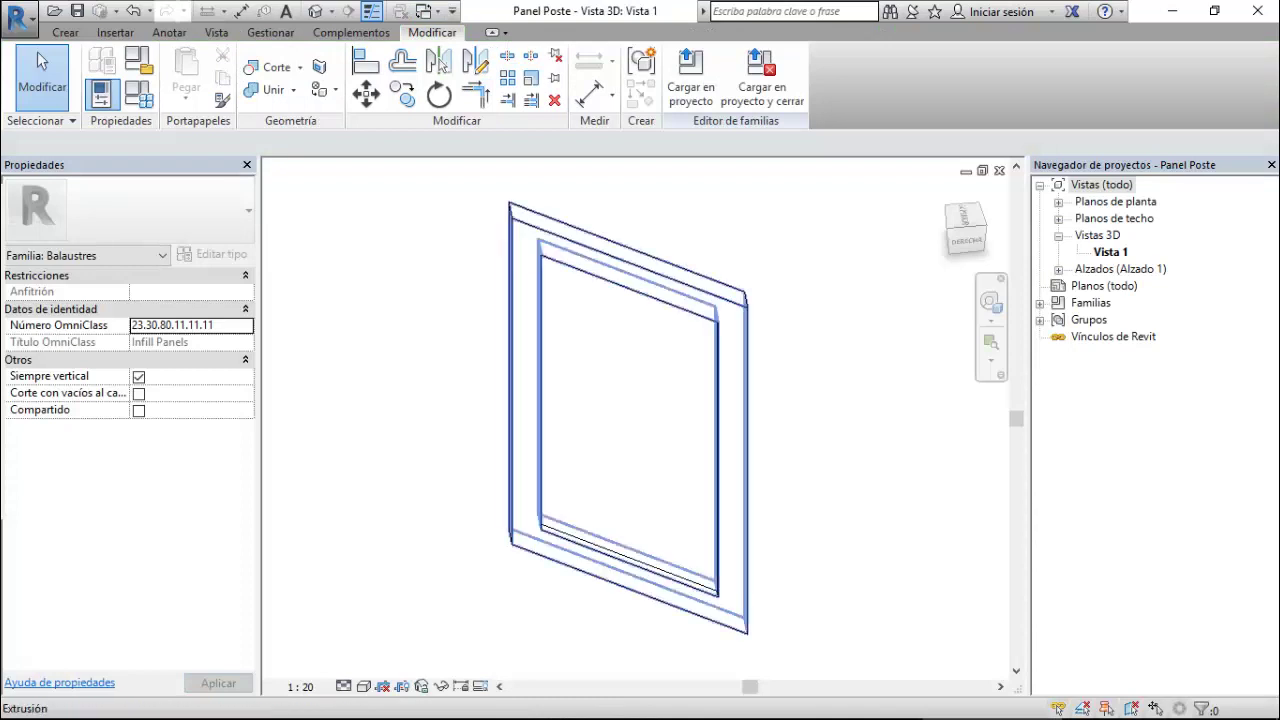
left_click(566, 532)
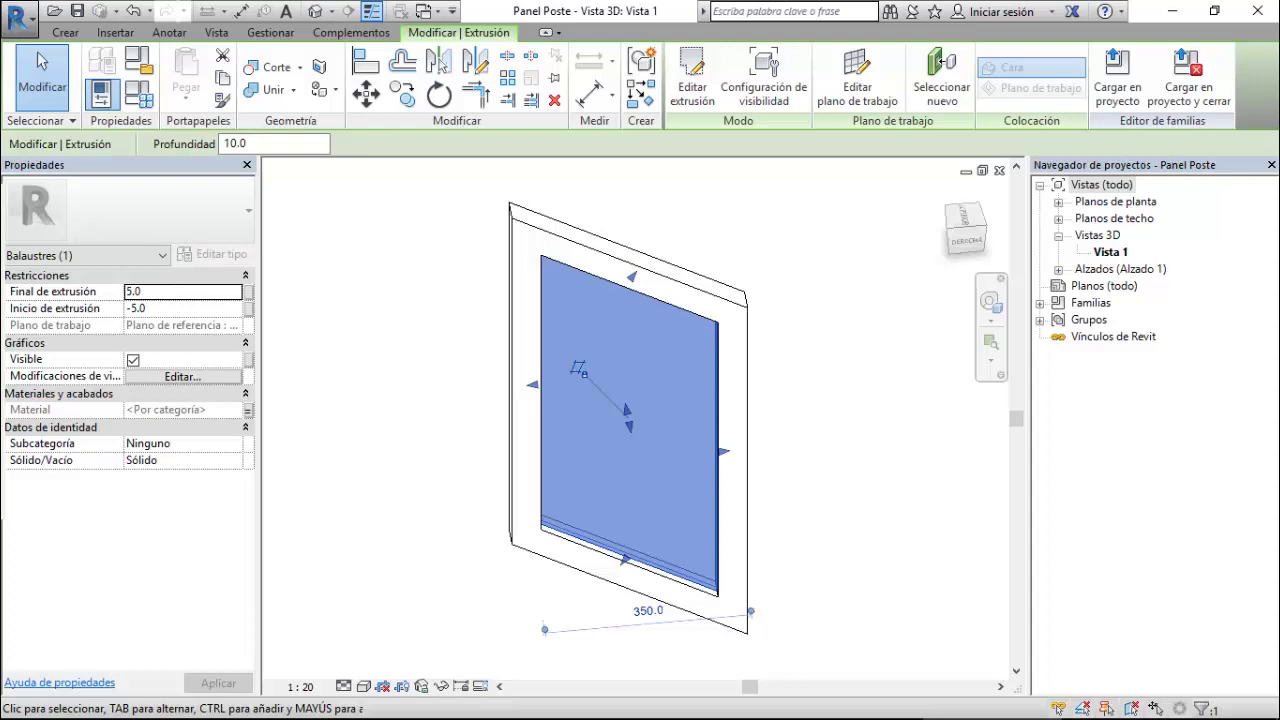
left_click(1101, 184)
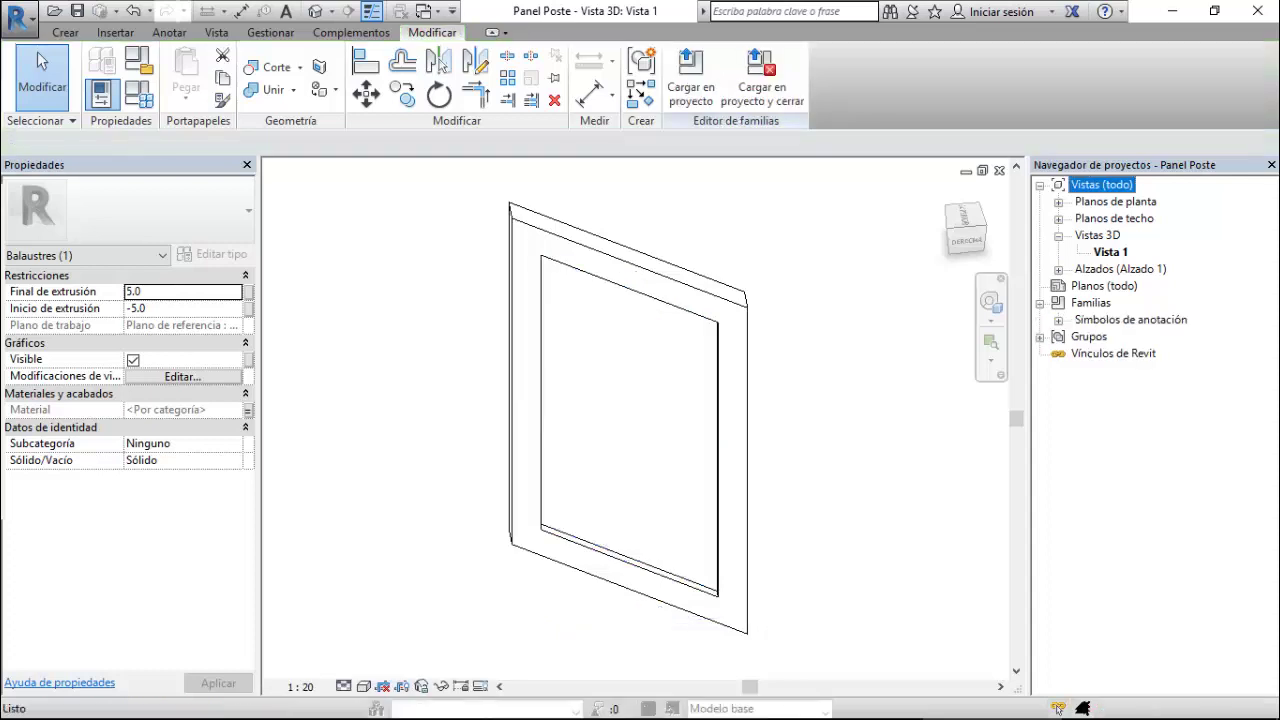
left_click(1040, 302)
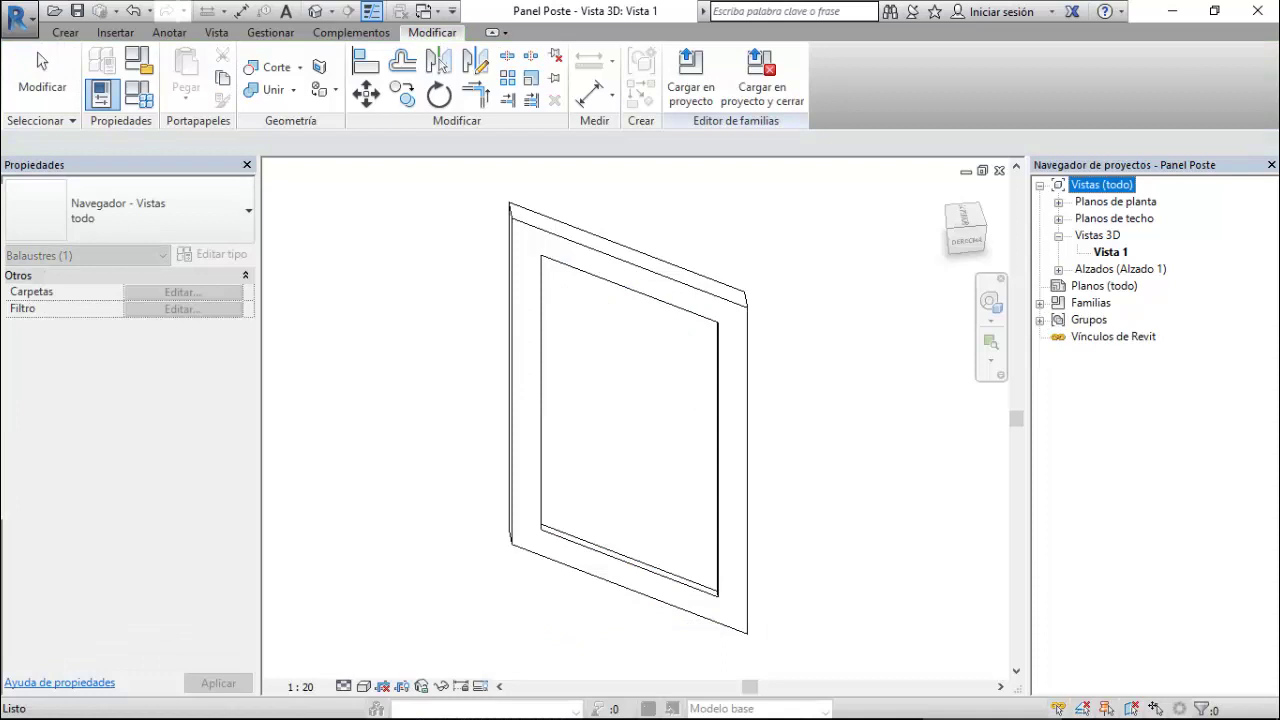
left_click(427, 11)
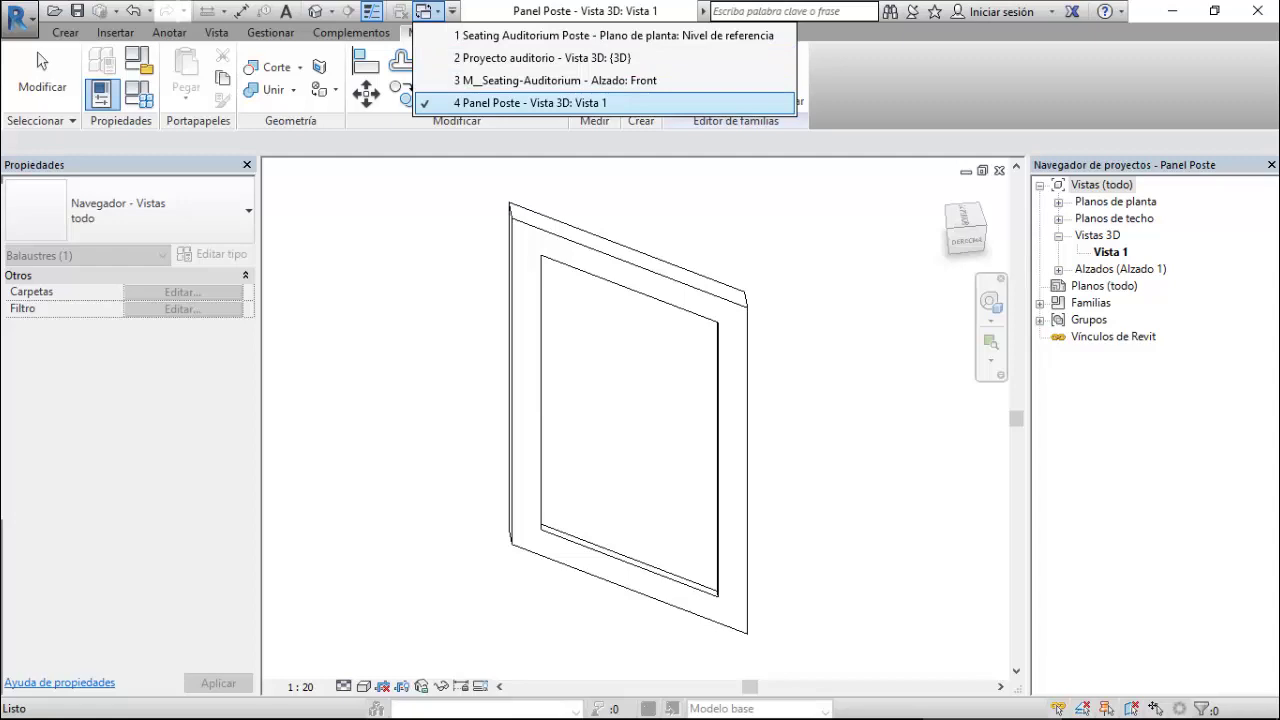
left_click(540, 57)
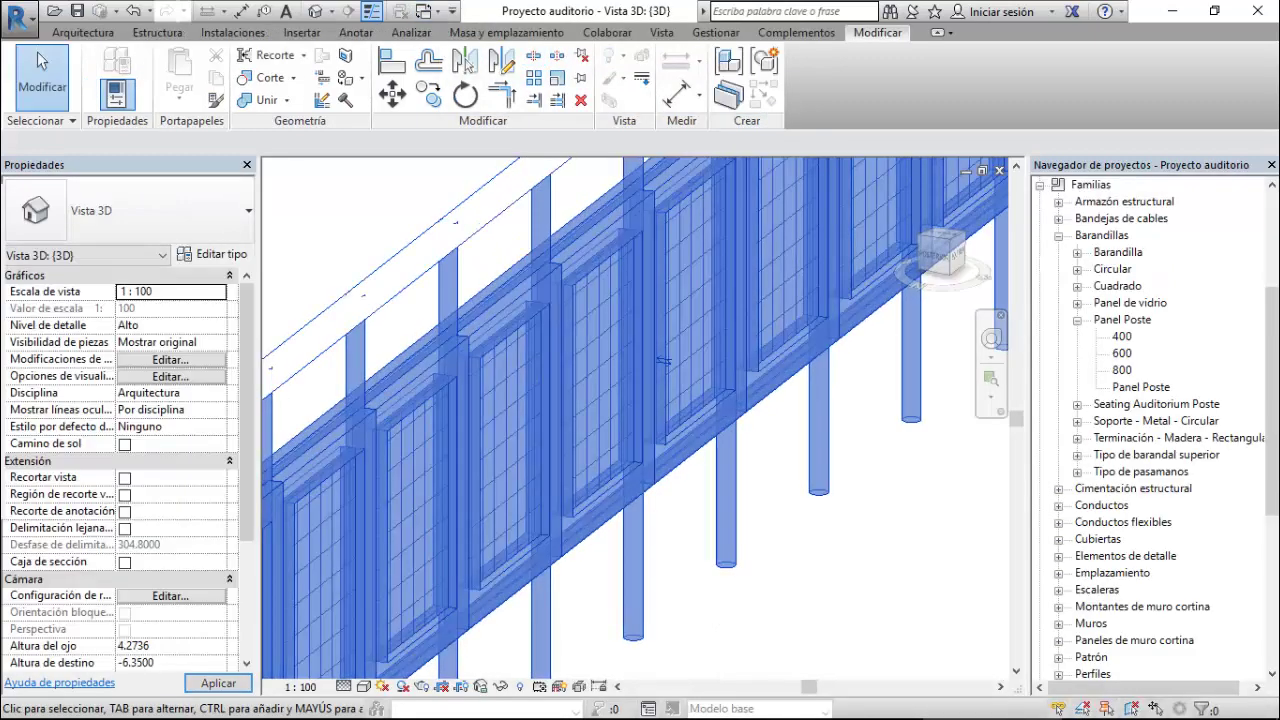
- Open Panel Poste type properties and pick Metal Perforado for its Metal Perforado parameter
left_click(1141, 386)
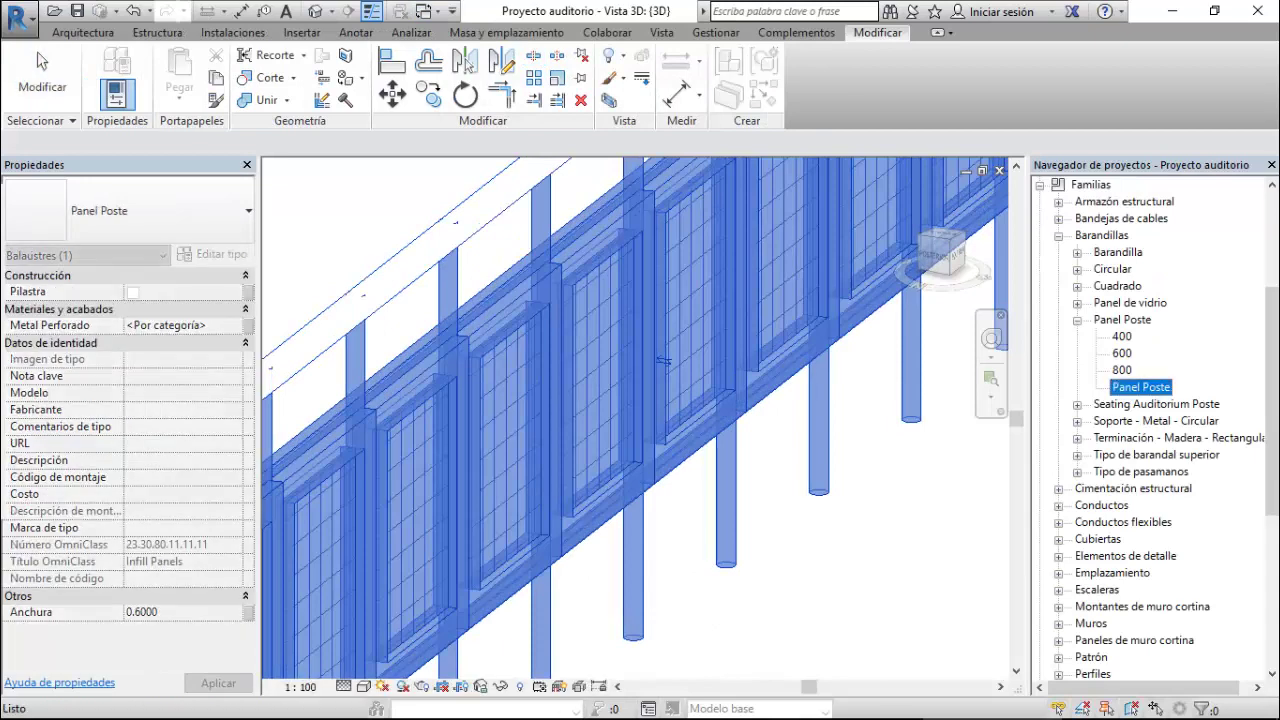
left_click(1122, 336)
left_click(1141, 386)
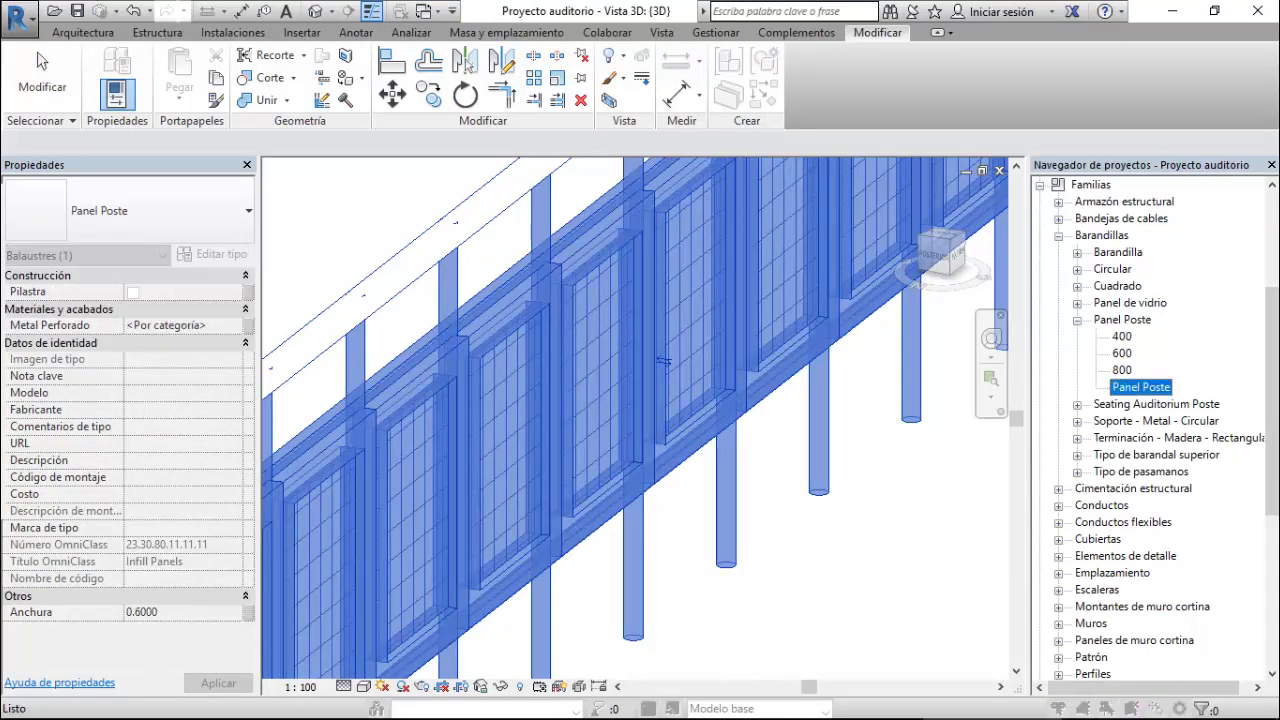
double_click(1141, 386)
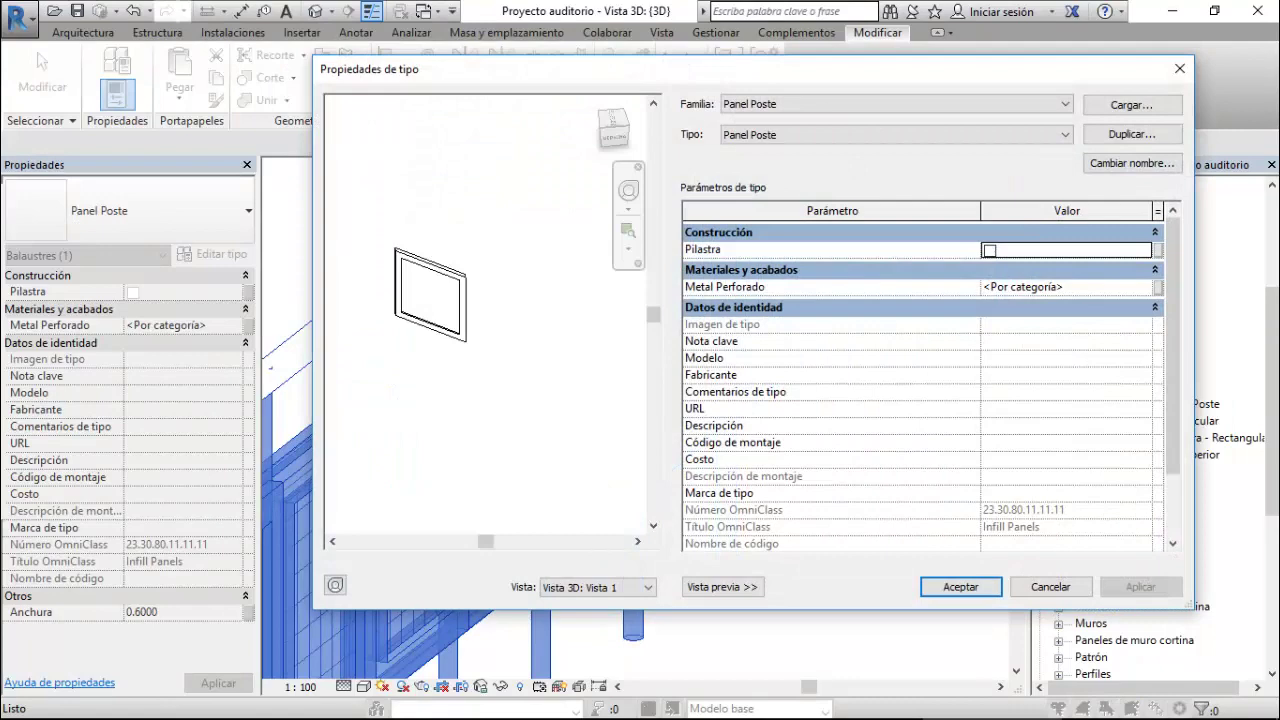
left_click(1022, 287)
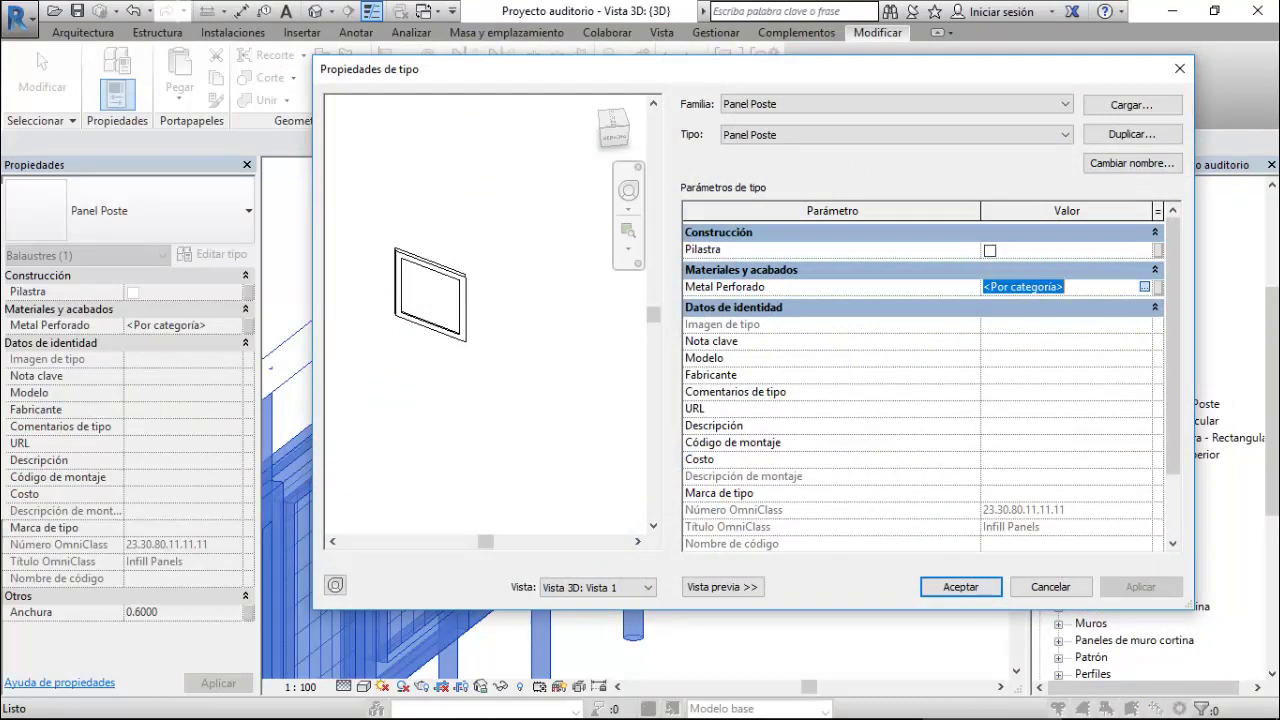
left_click(1144, 287)
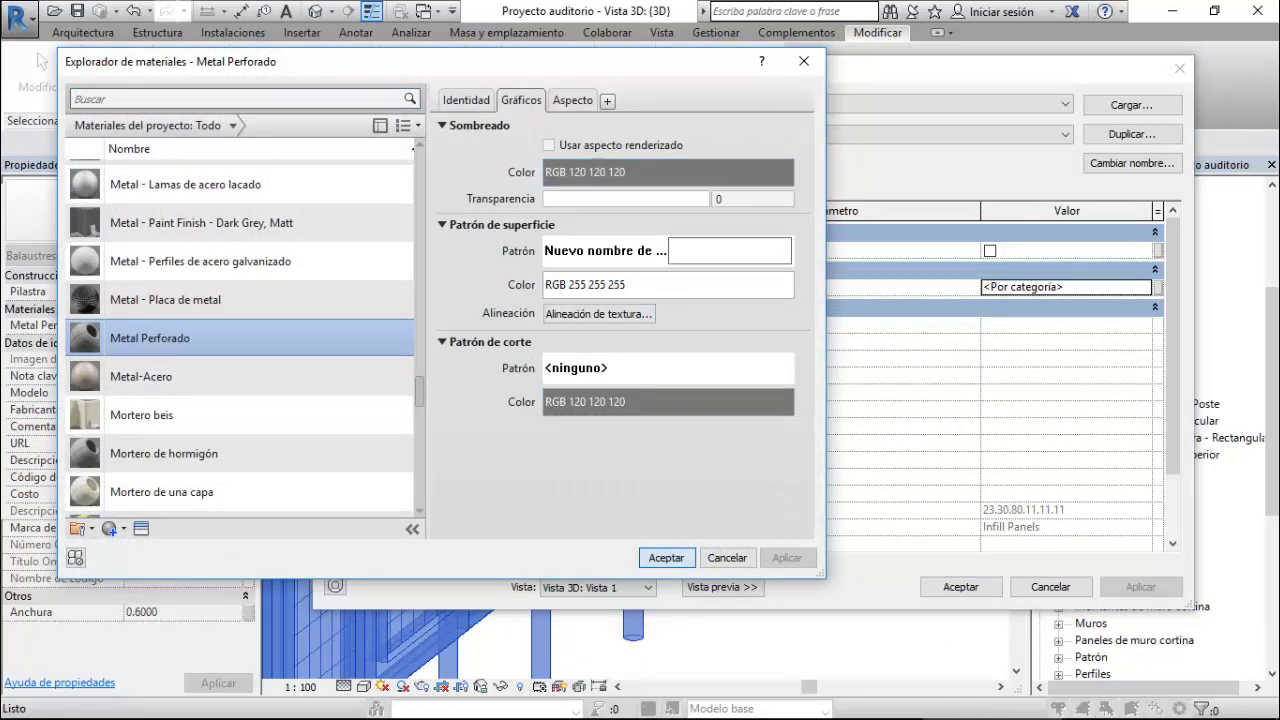
left_click(666, 557)
key("Return")
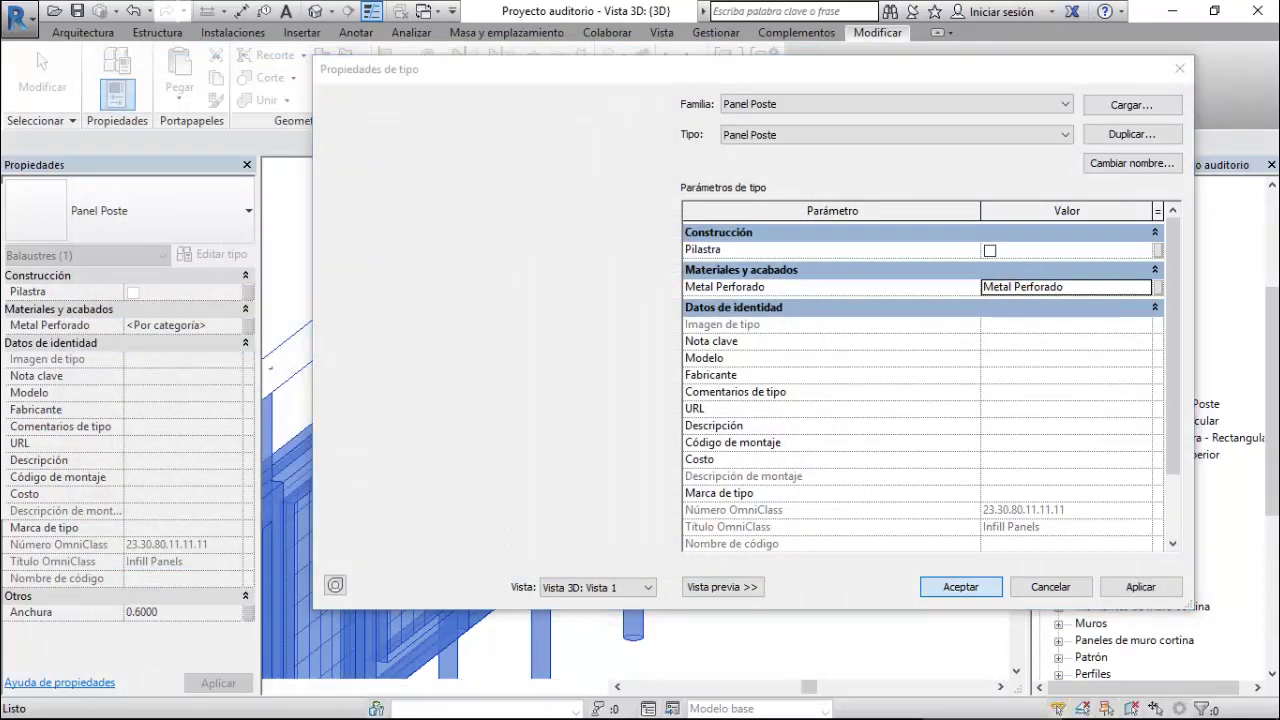
scroll(635, 418, "down", 2)
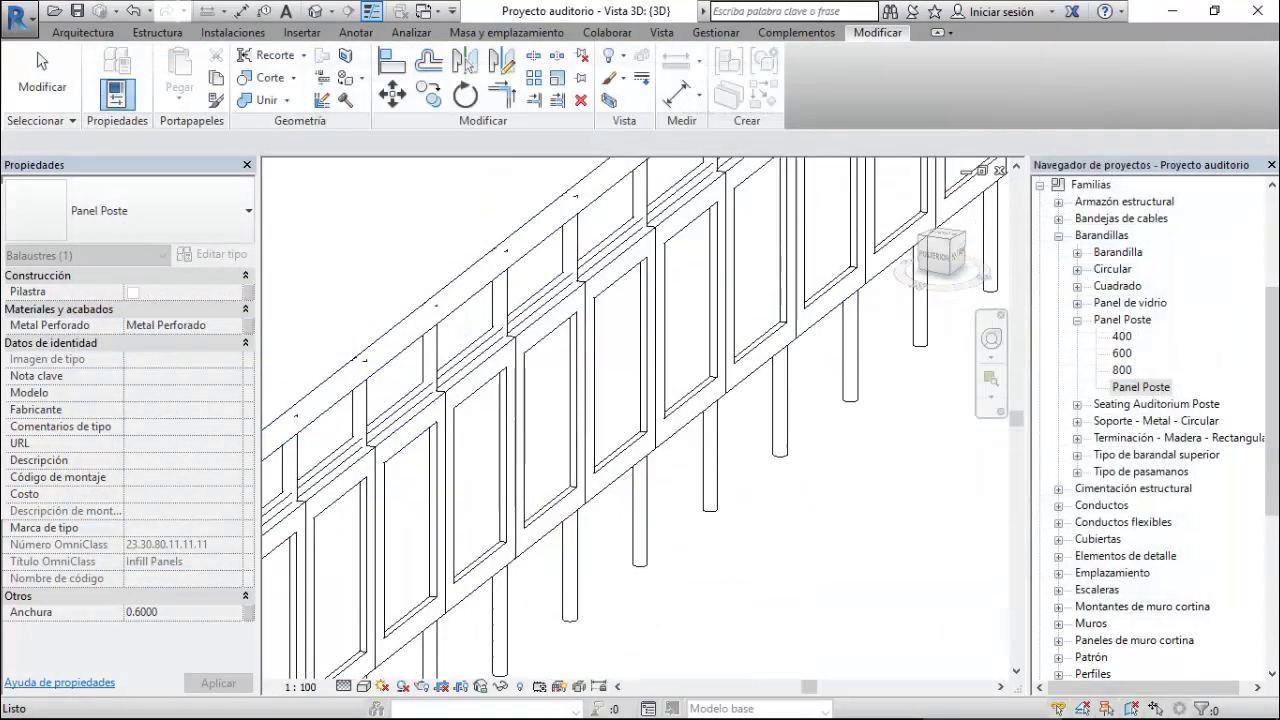
scroll(635, 418, "down", 2)
- Switch to Colores coherentes, turn to the ViewCube front face, and reopen Panel Poste type properties
key("Escape")
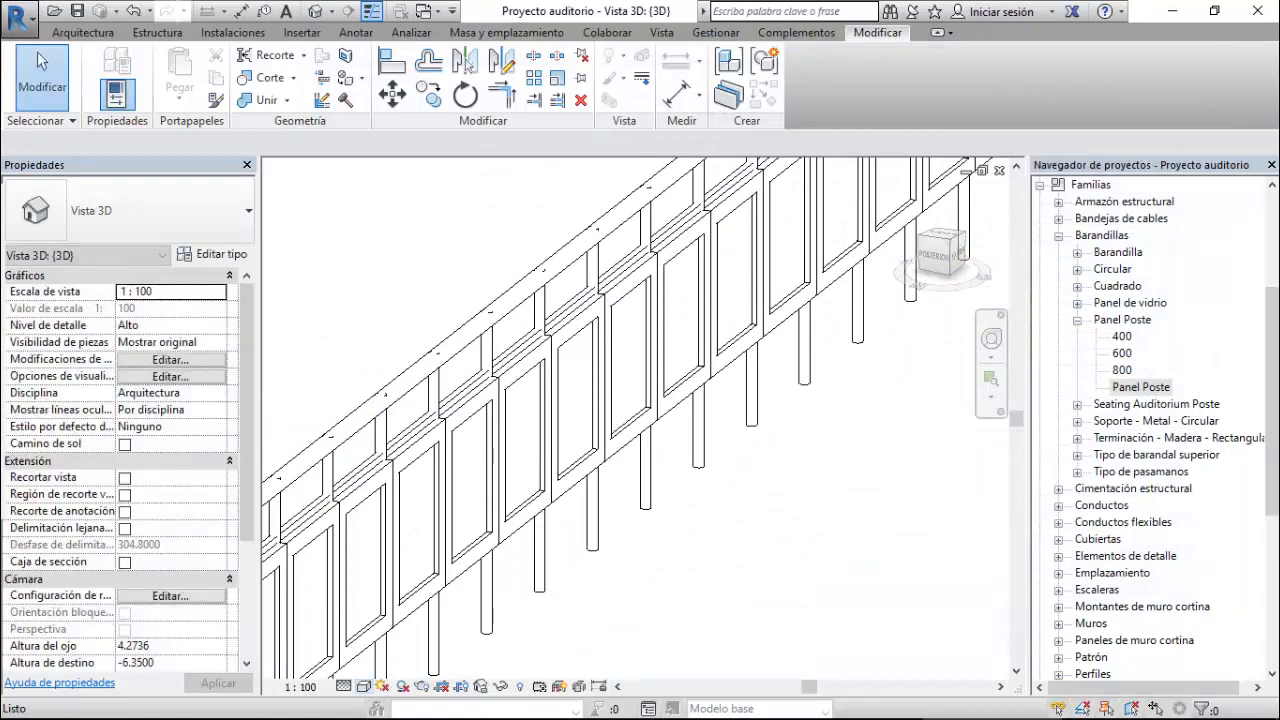
left_click(364, 687)
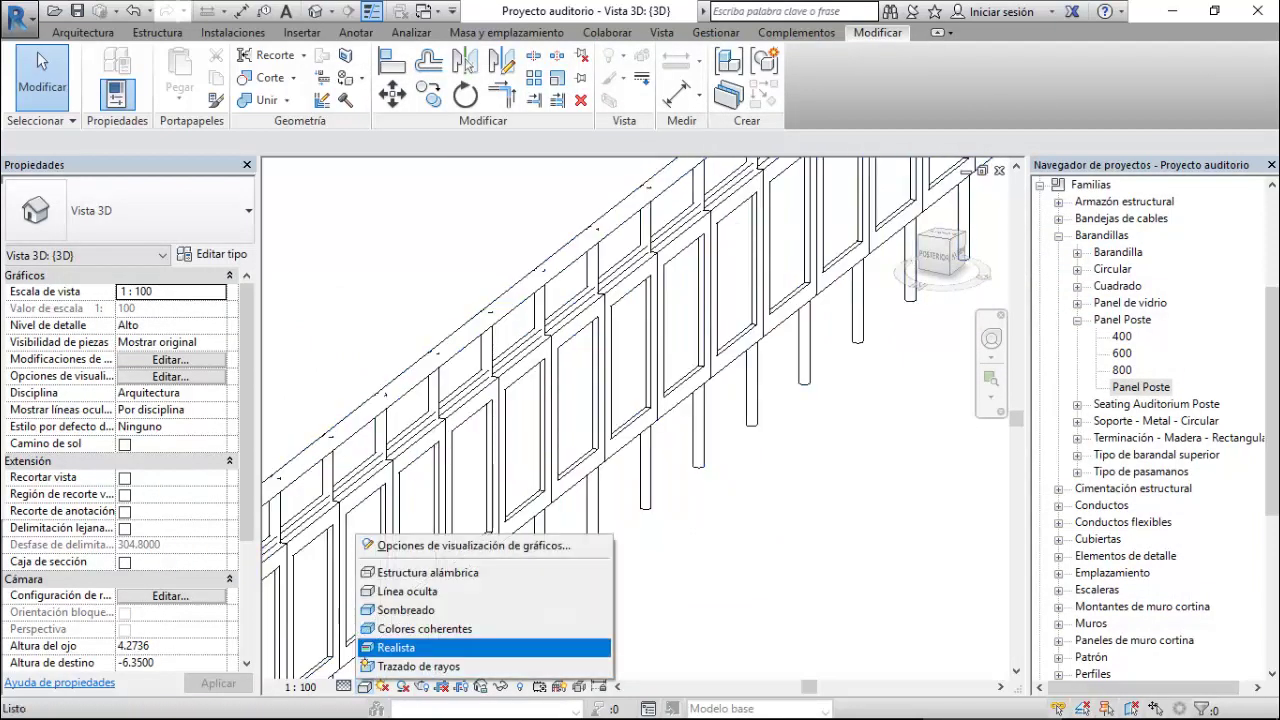
left_click(424, 628)
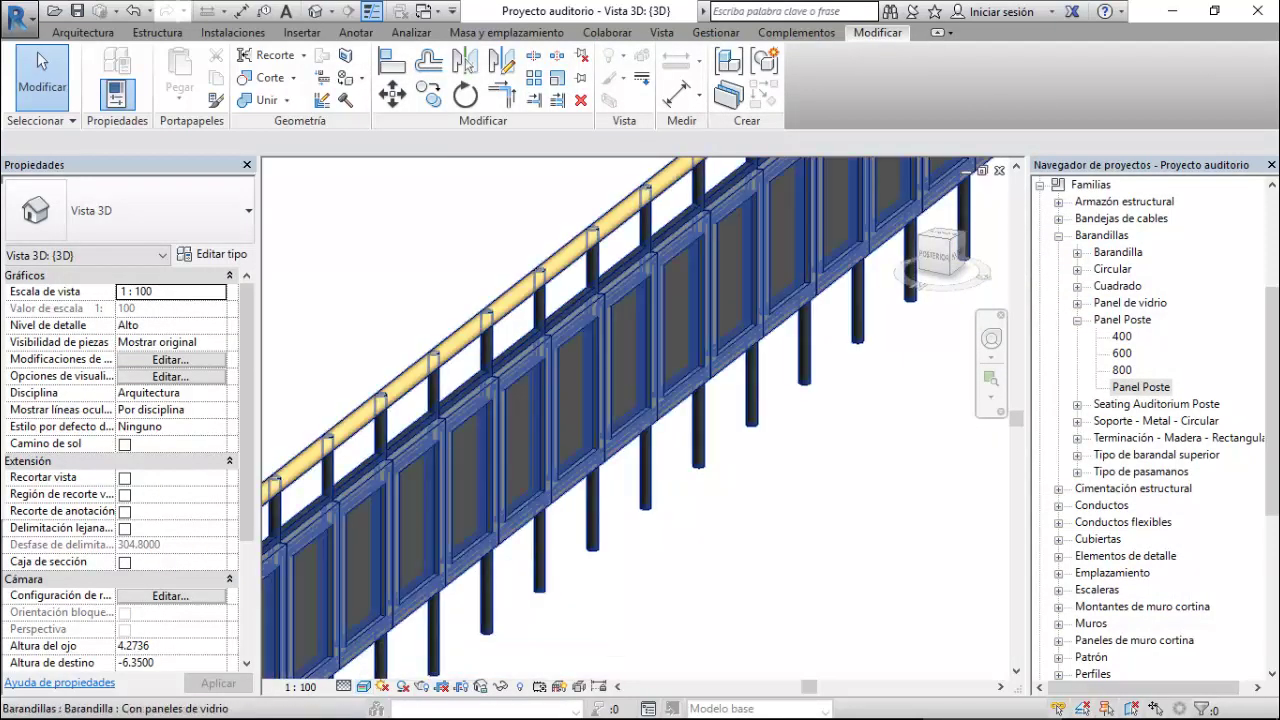
scroll(940, 260, "up", 2)
left_click(930, 258)
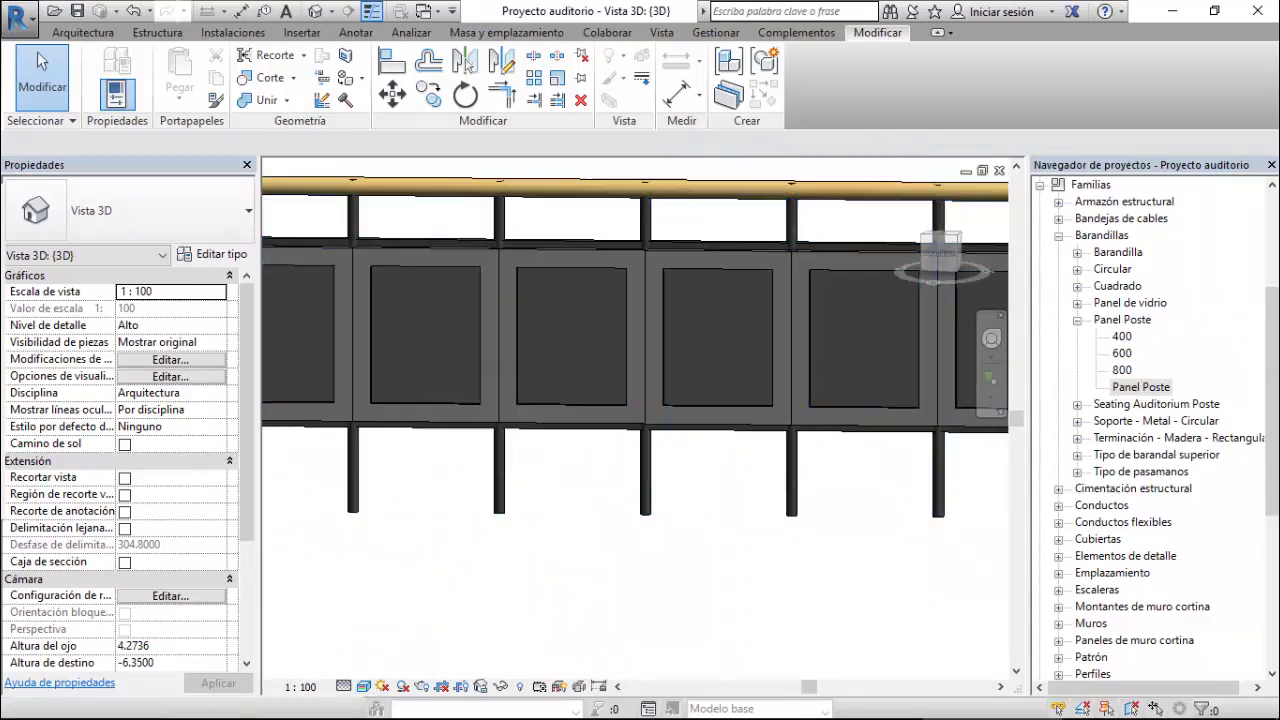
left_click(642, 352)
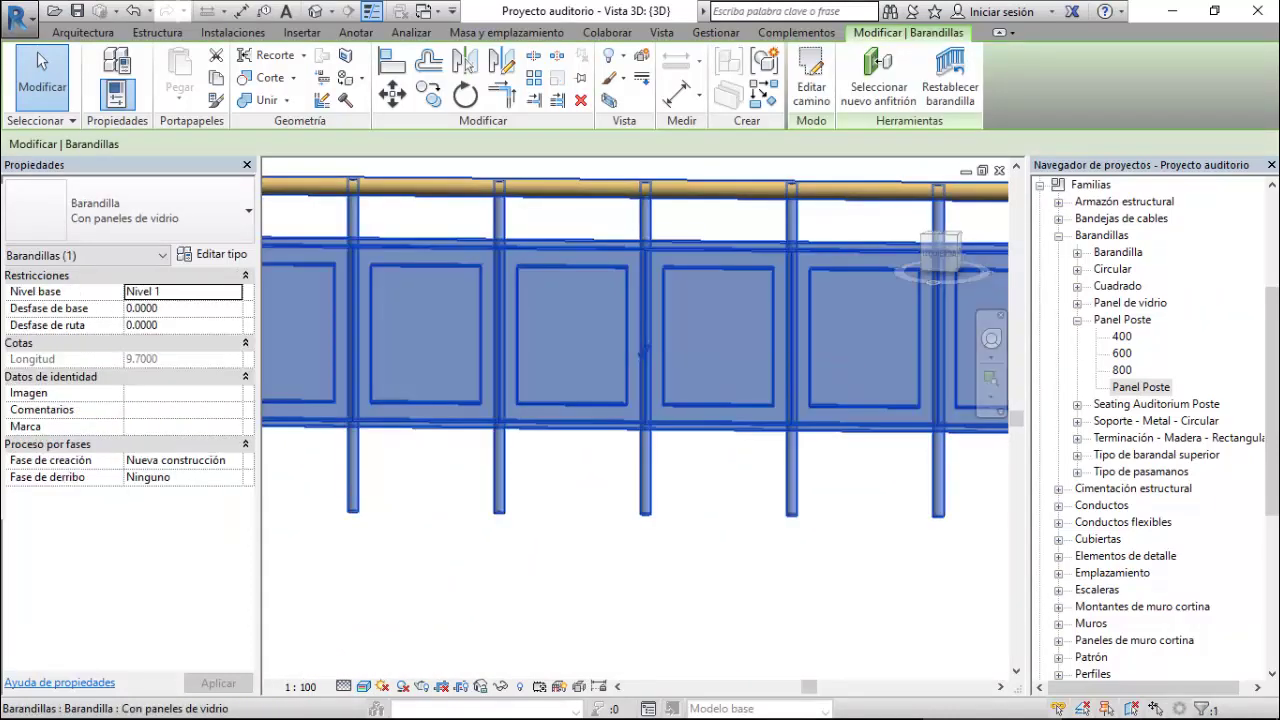
key("Escape")
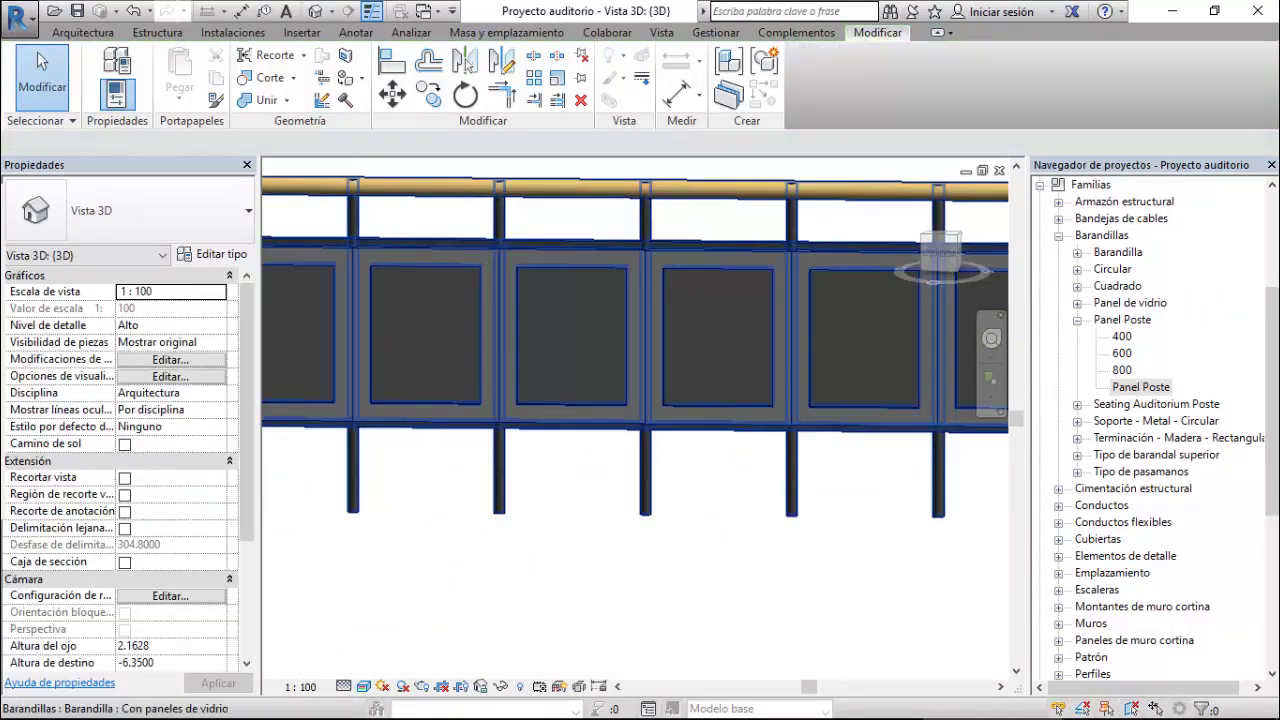
double_click(1141, 386)
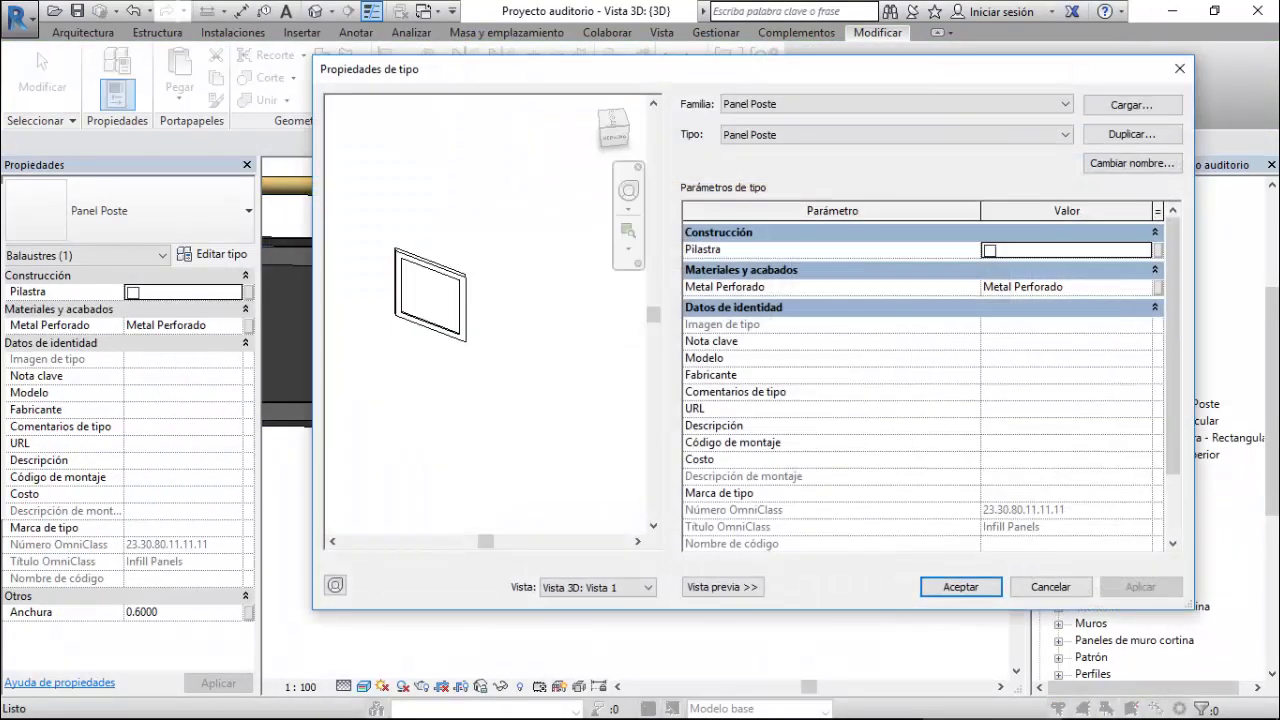
- Open the Metal Perforado material settings from Panel Poste, then cancel both dialogs unchanged
left_click(1050, 287)
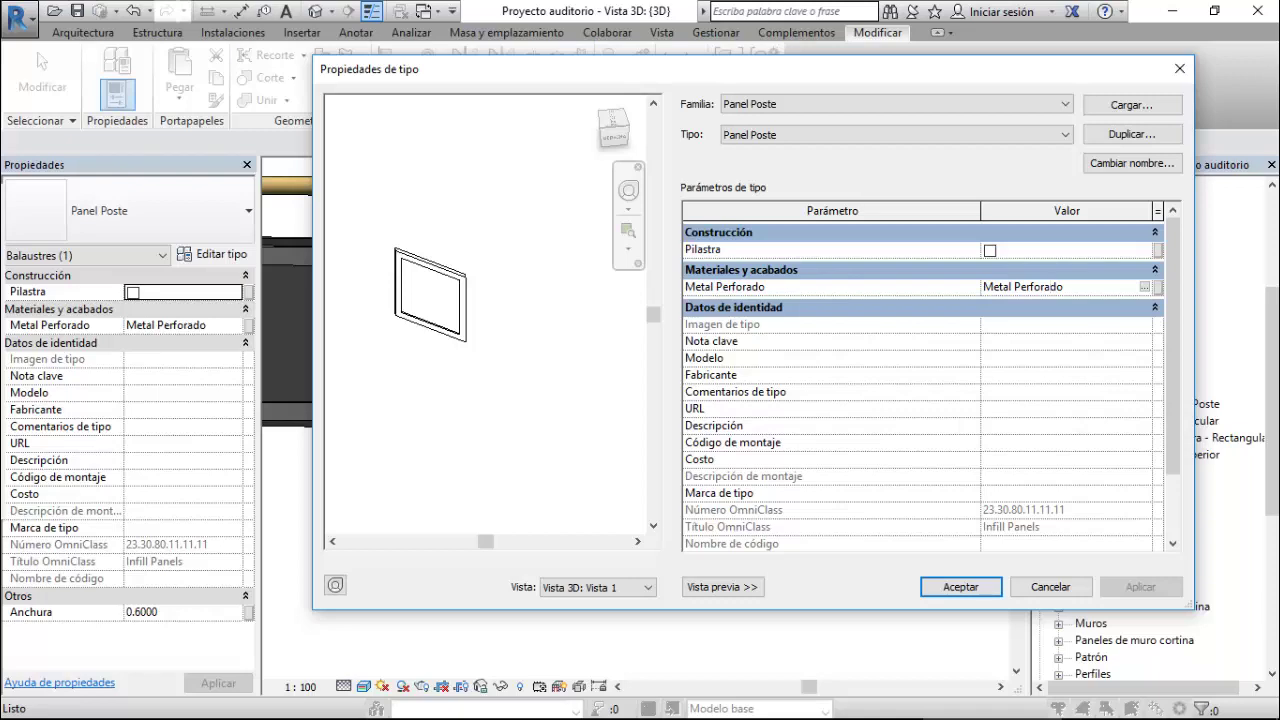
left_click(1022, 287)
left_click(1144, 287)
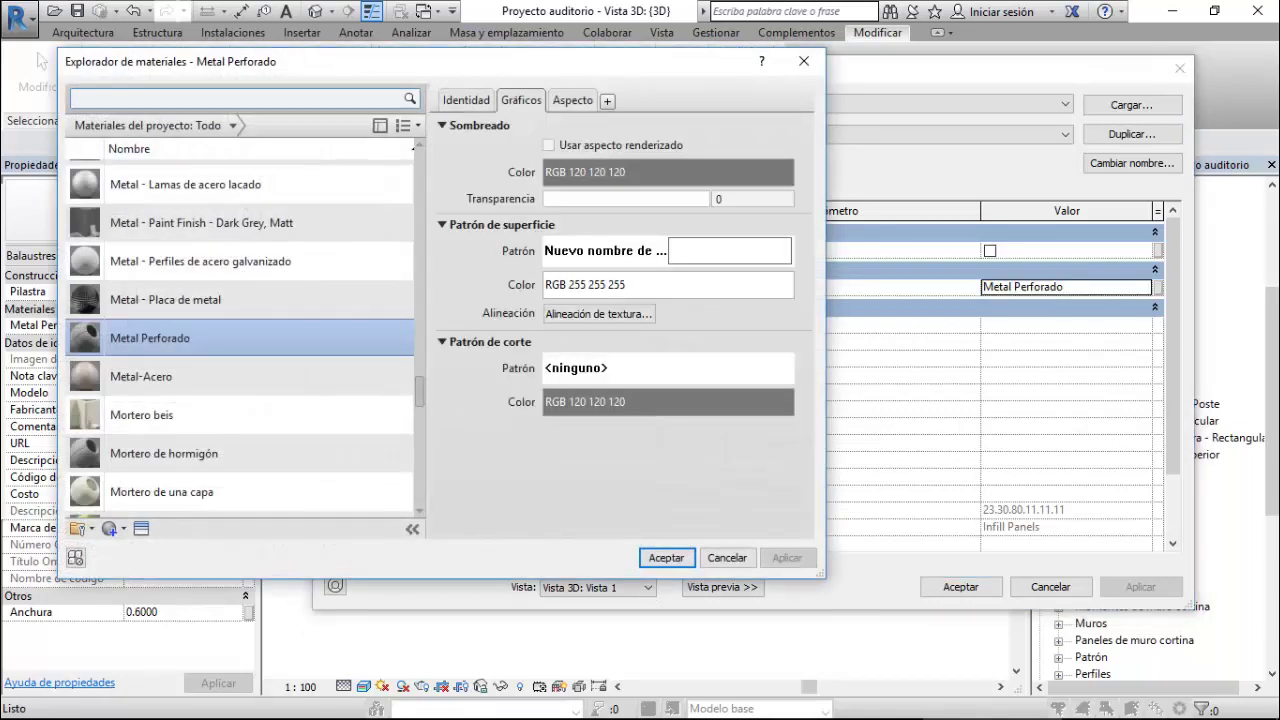
left_click(727, 557)
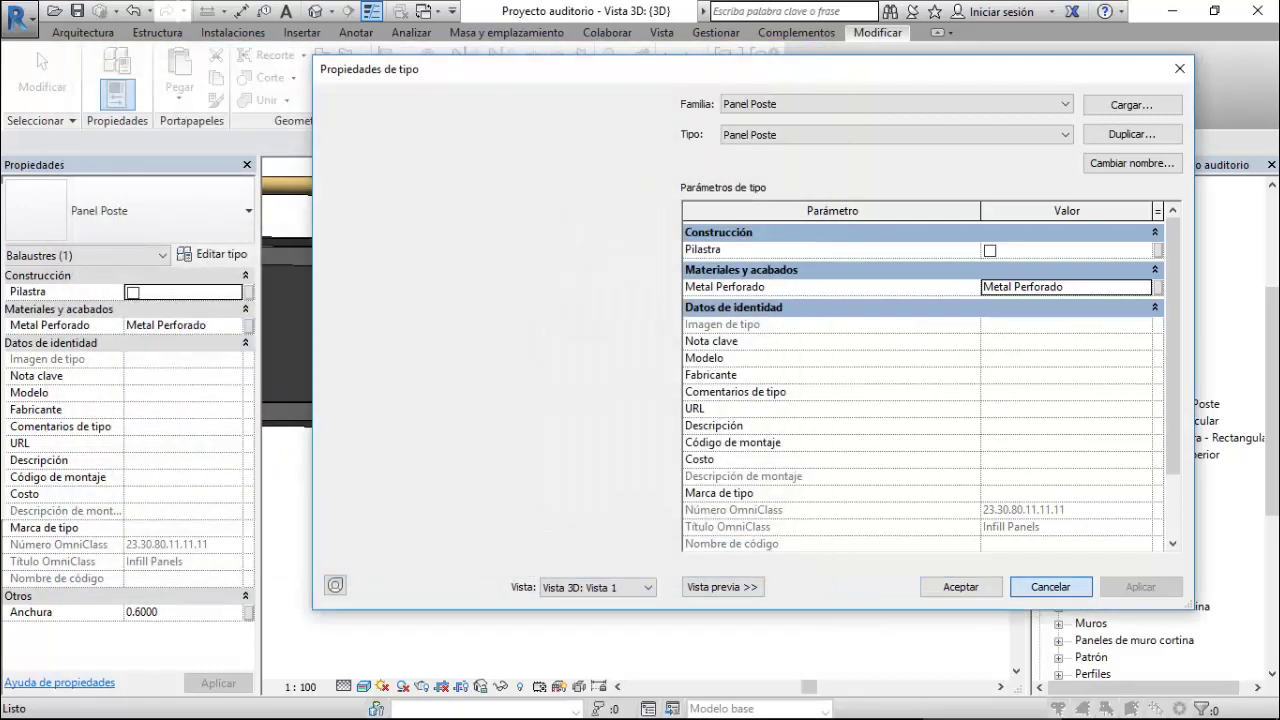
left_click(1051, 587)
- From Panel Poste 400, set Metal Perforado's surface pattern colour to black and confirm
left_click(1121, 336)
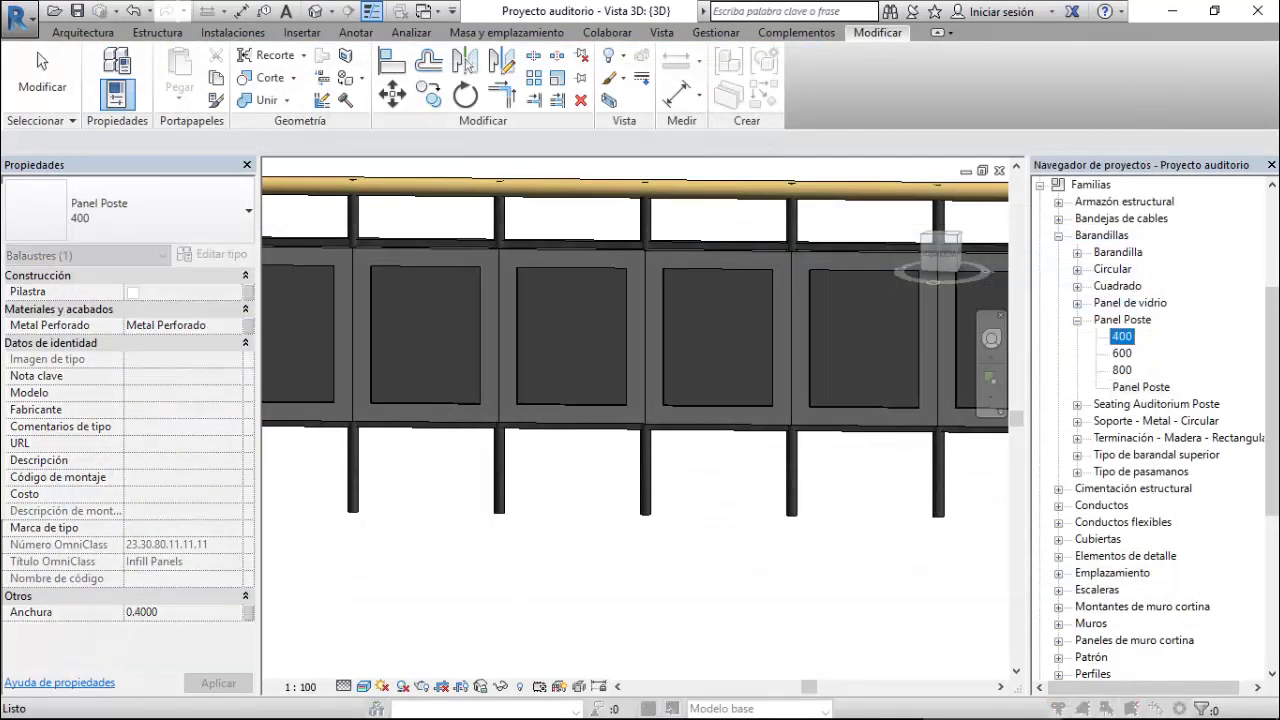
double_click(1121, 336)
left_click(1022, 287)
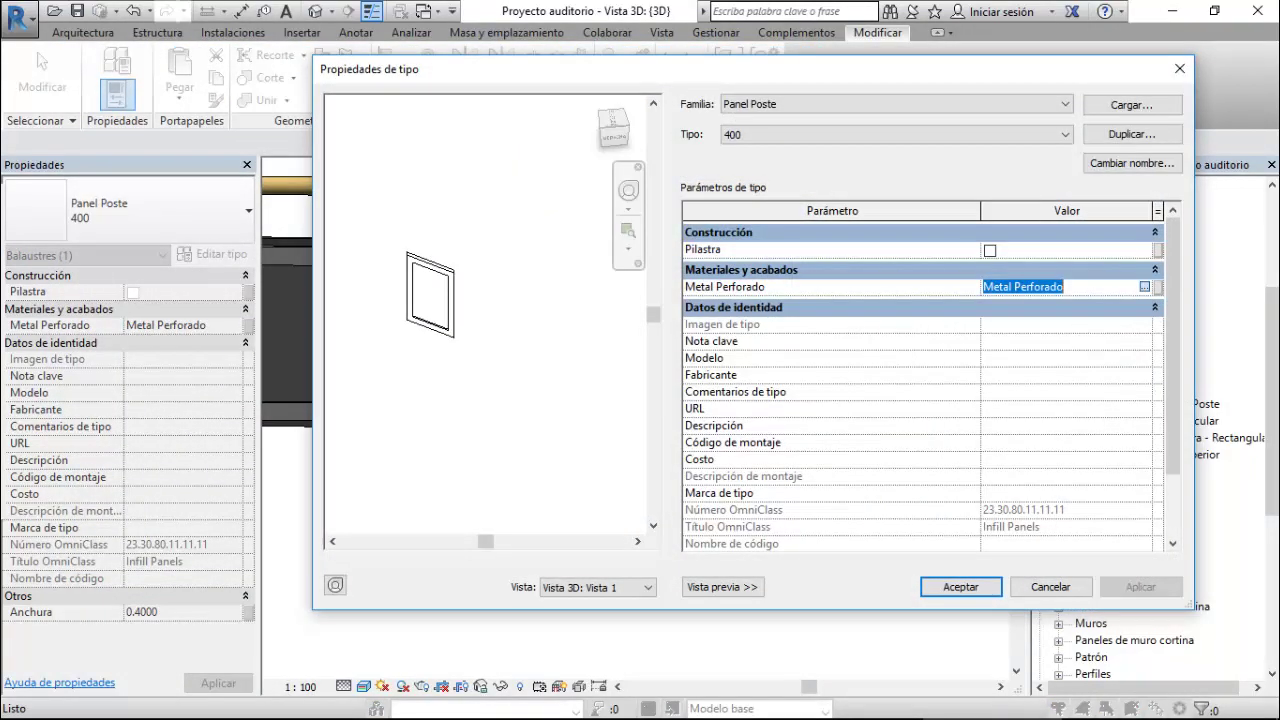
left_click(1144, 287)
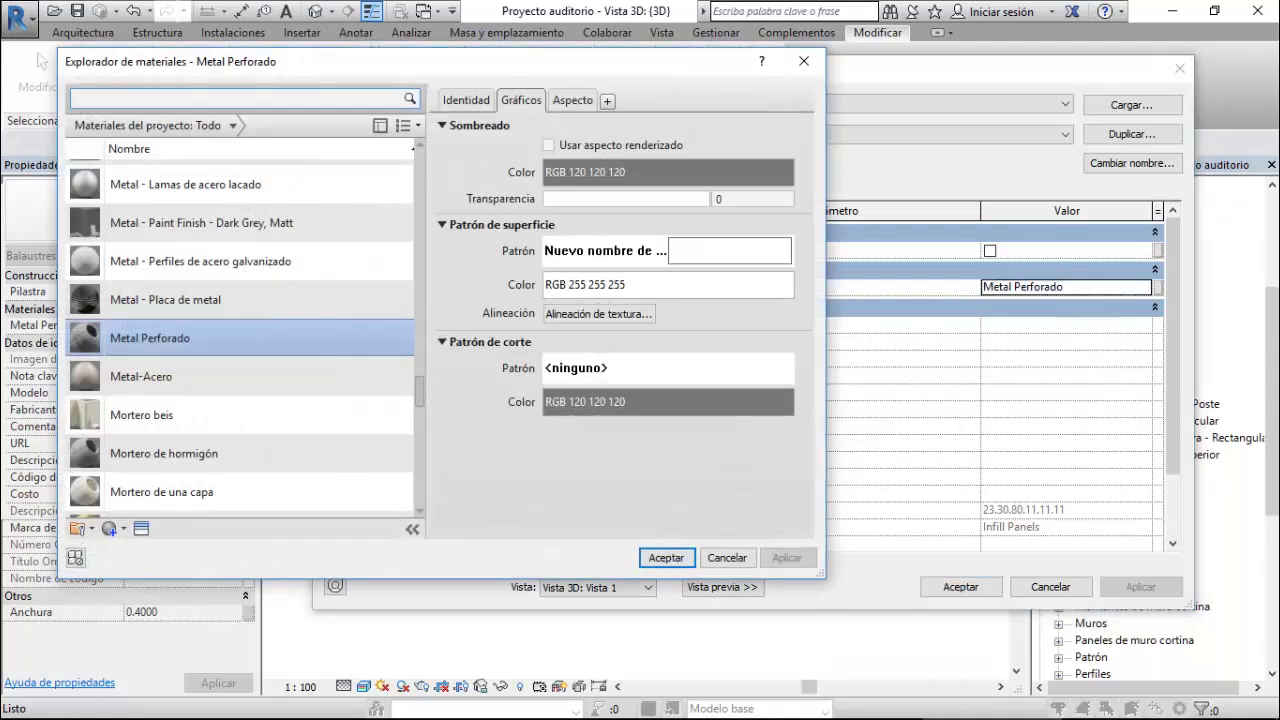
left_click(668, 284)
left_click(245, 336)
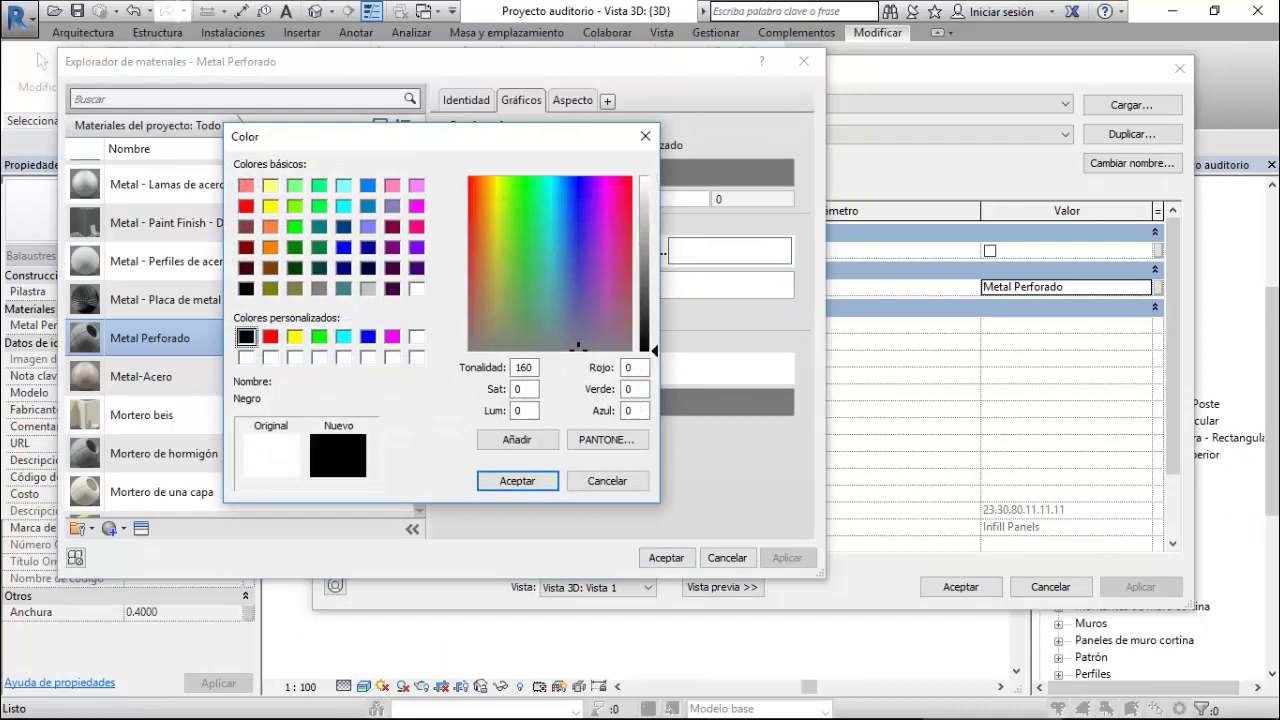
left_click(517, 480)
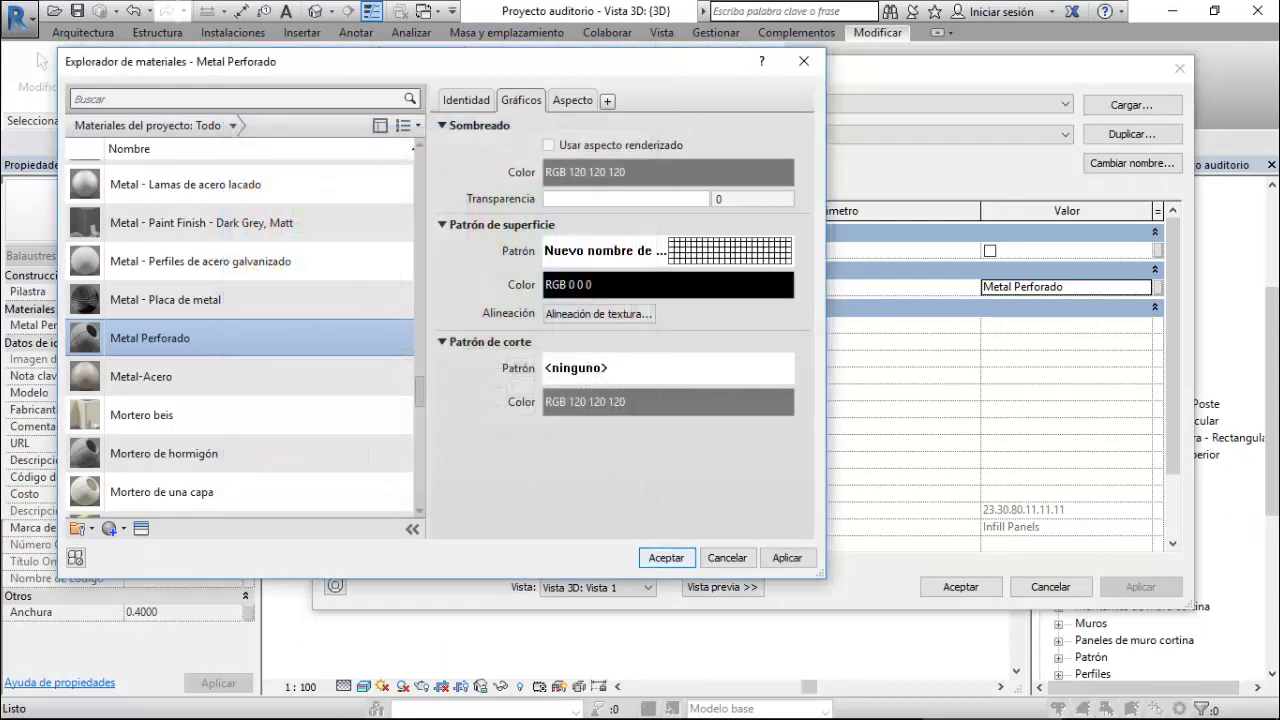
key("Return")
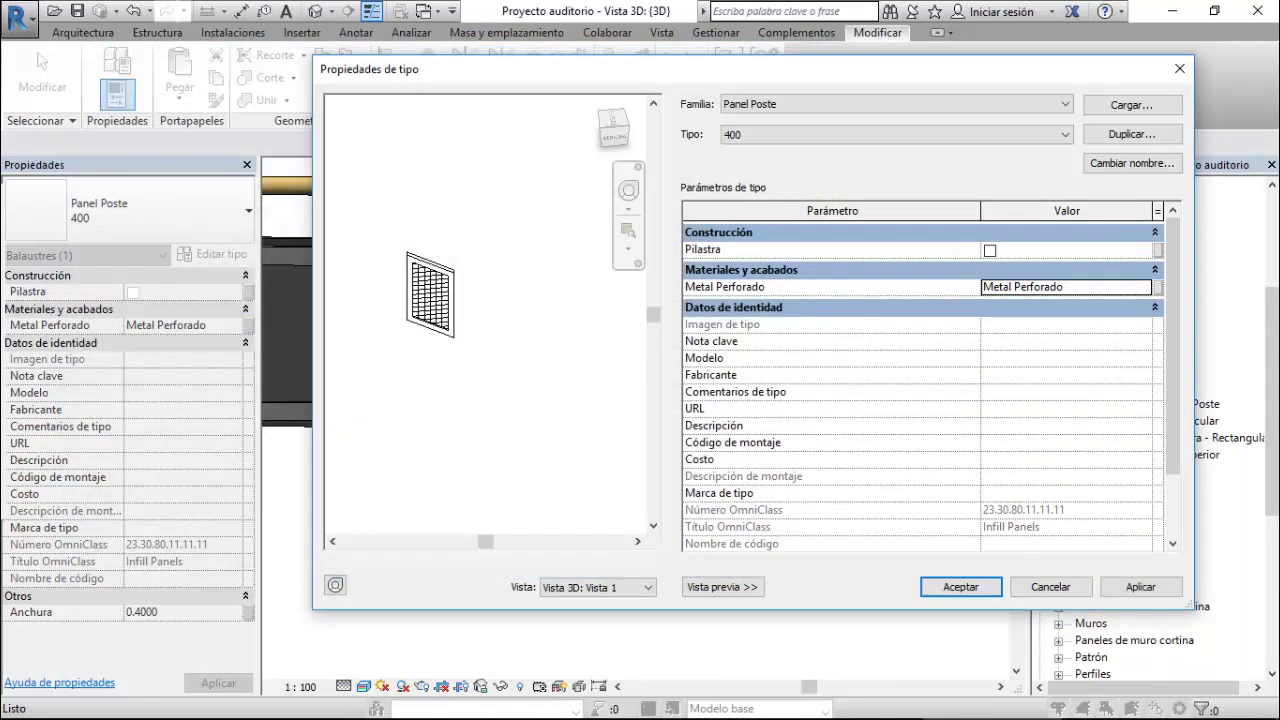
left_click(960, 587)
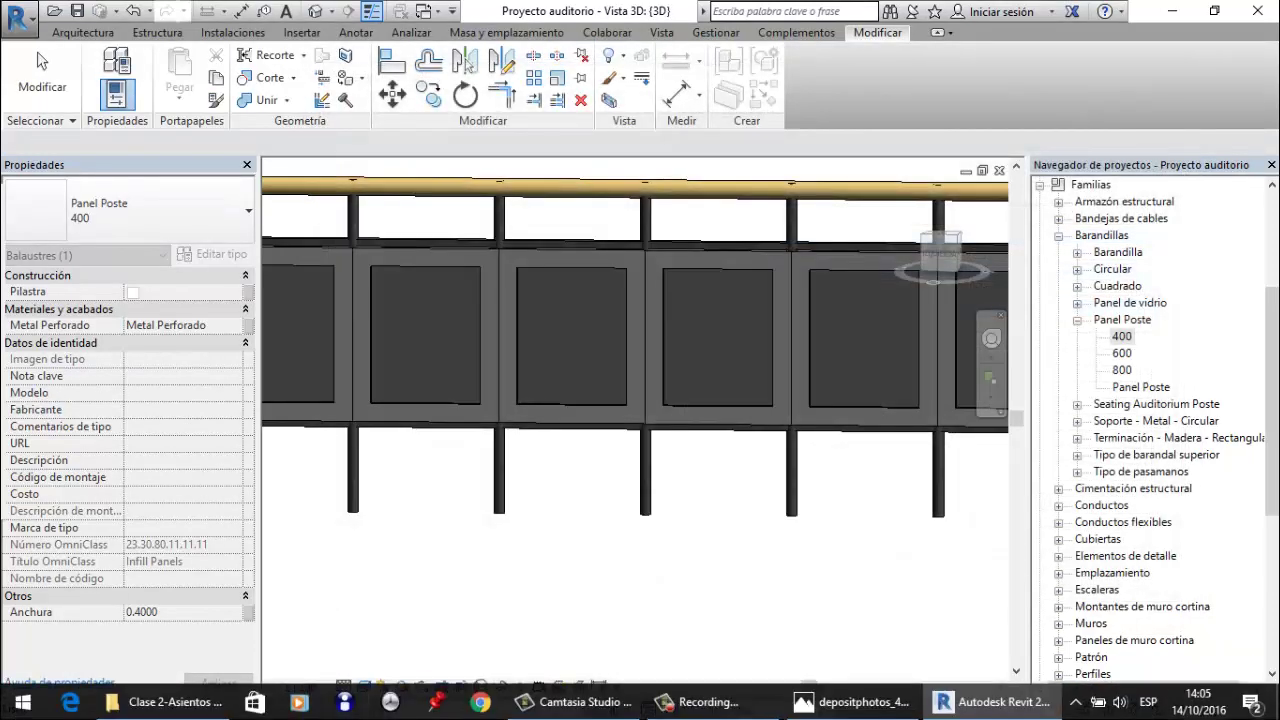
left_click(40, 62)
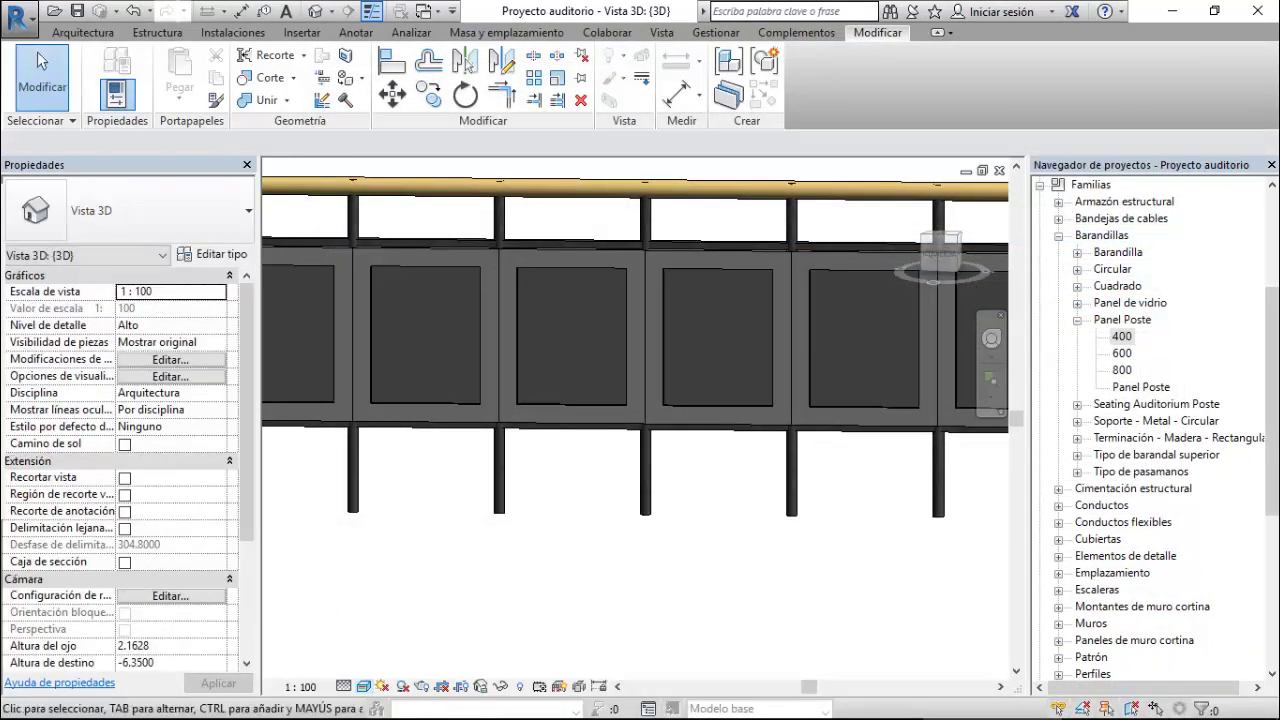
- Switch the 3D view to hidden-line style and orbit to an oblique close-up of the railing
left_click(363, 686)
left_click(405, 591)
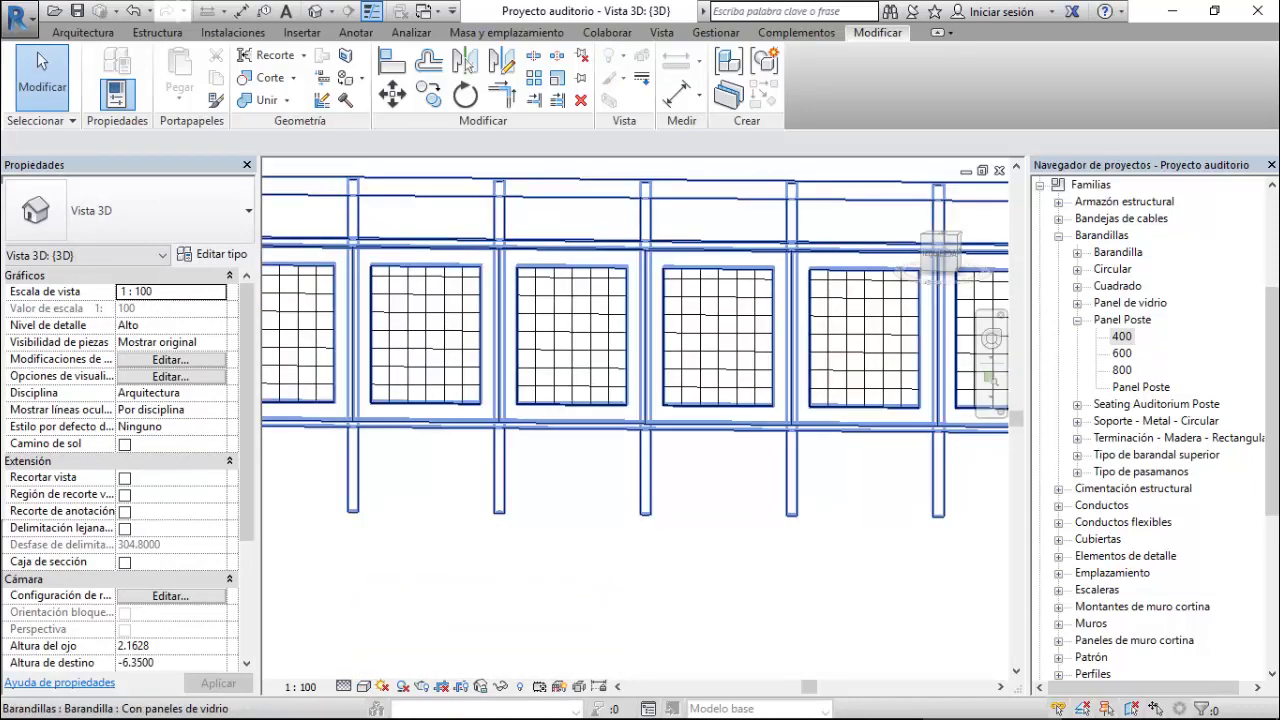
scroll(635, 400, "down", 3)
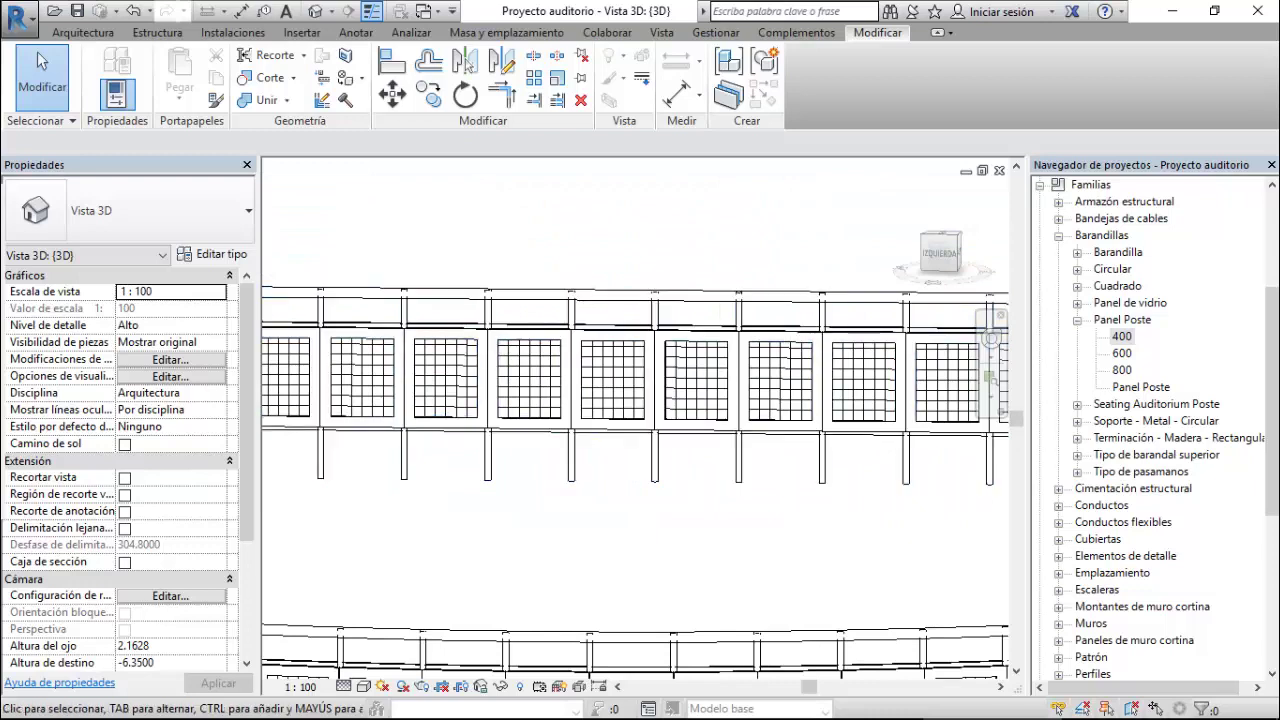
middle_click_drag(635, 400, 700, 380, "shift")
scroll(700, 380, "up", 3)
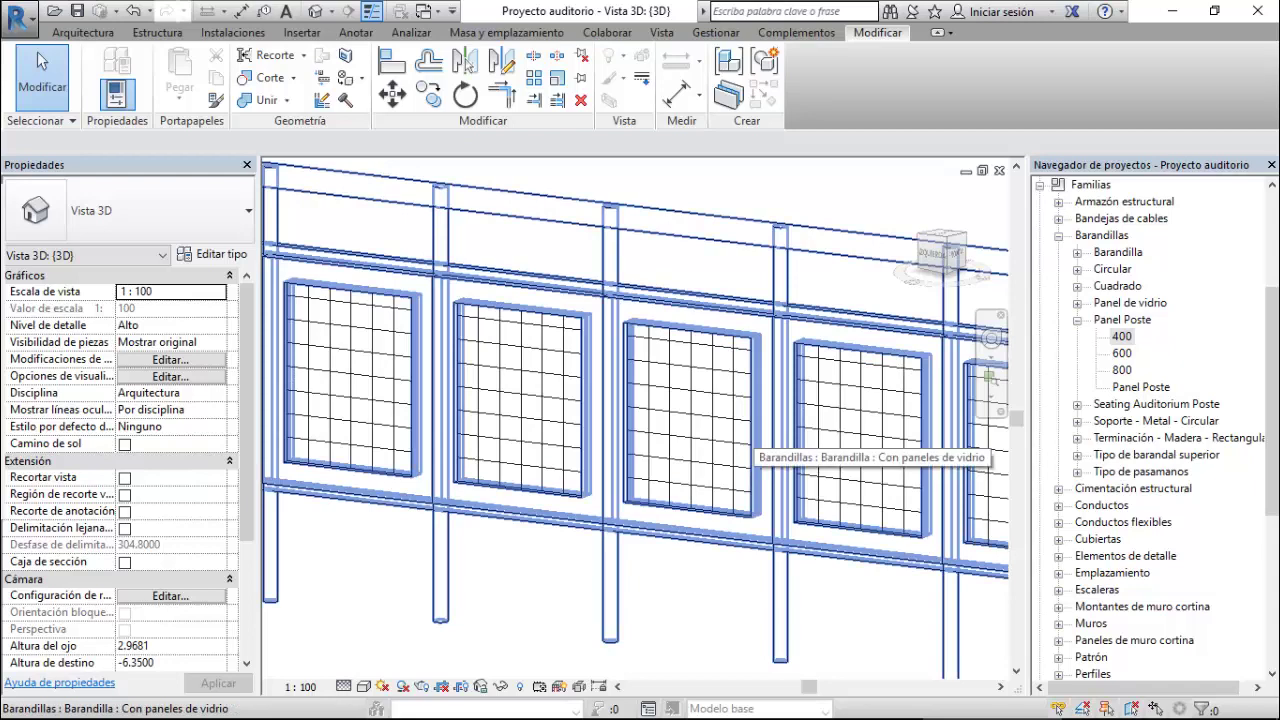
- Reopen Panel Poste 400's type properties and the settings of its Metal Perforado material
left_click(1122, 337)
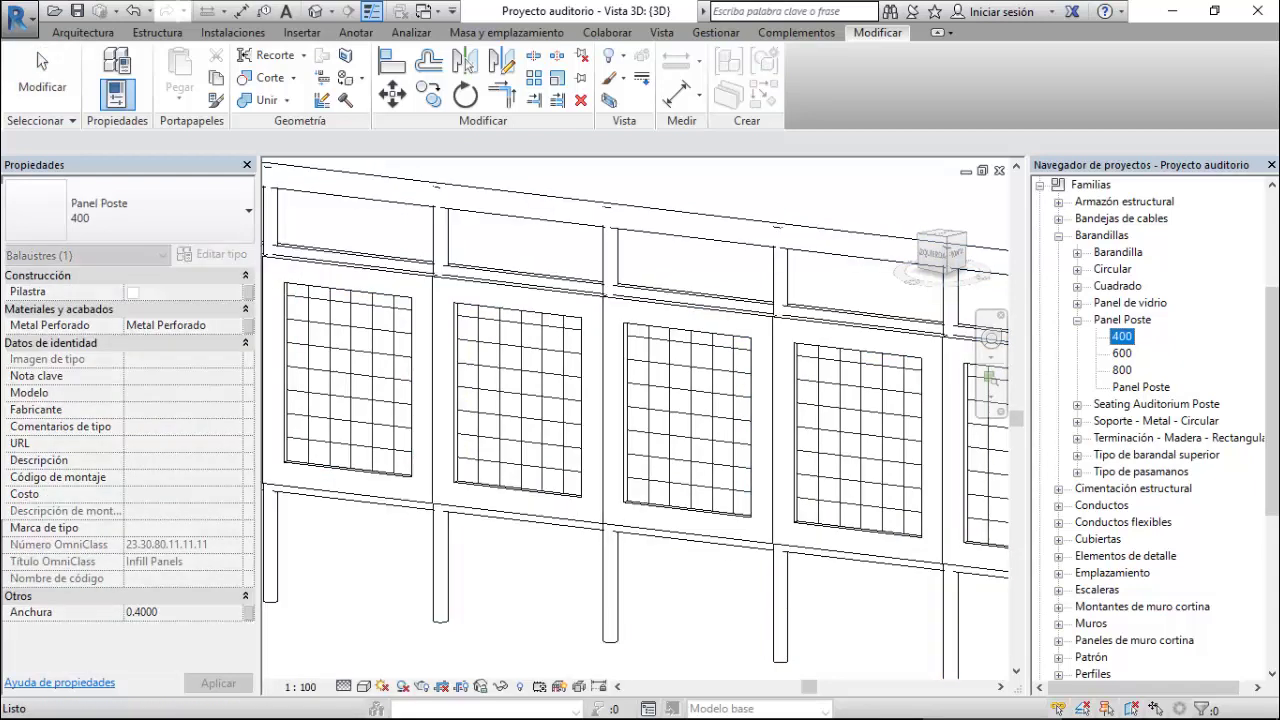
double_click(1122, 337)
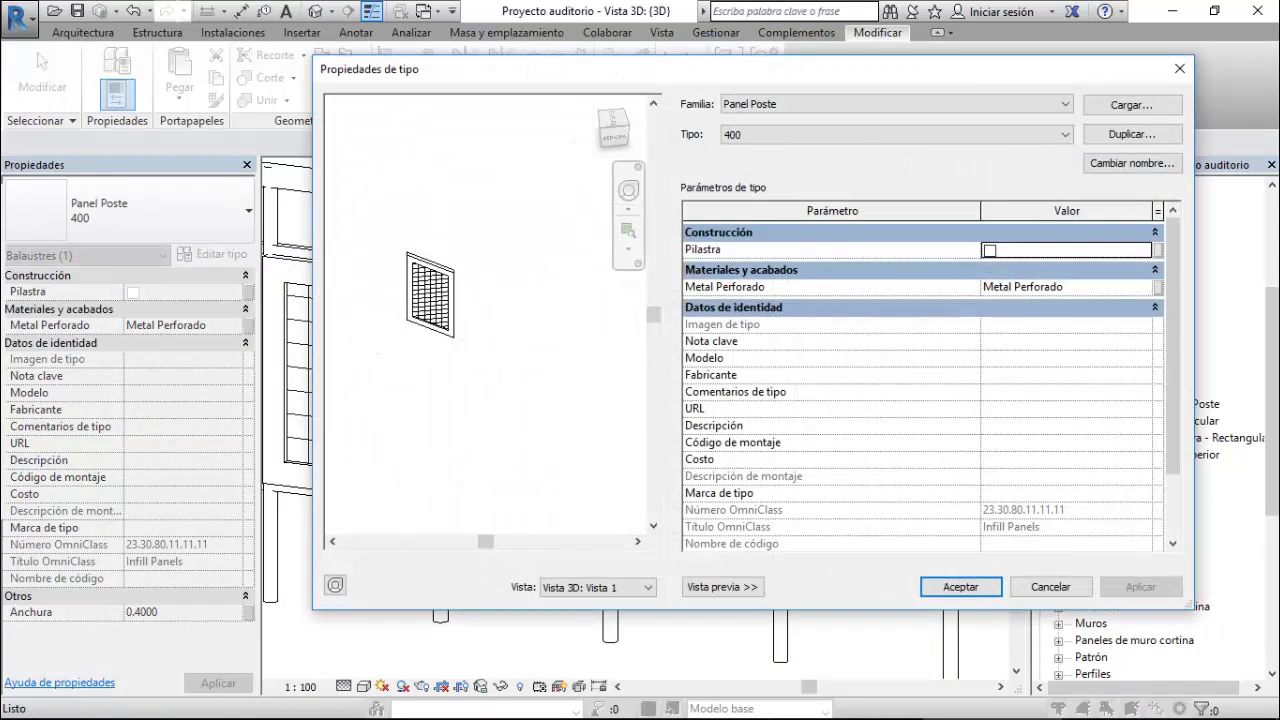
left_click(1014, 287)
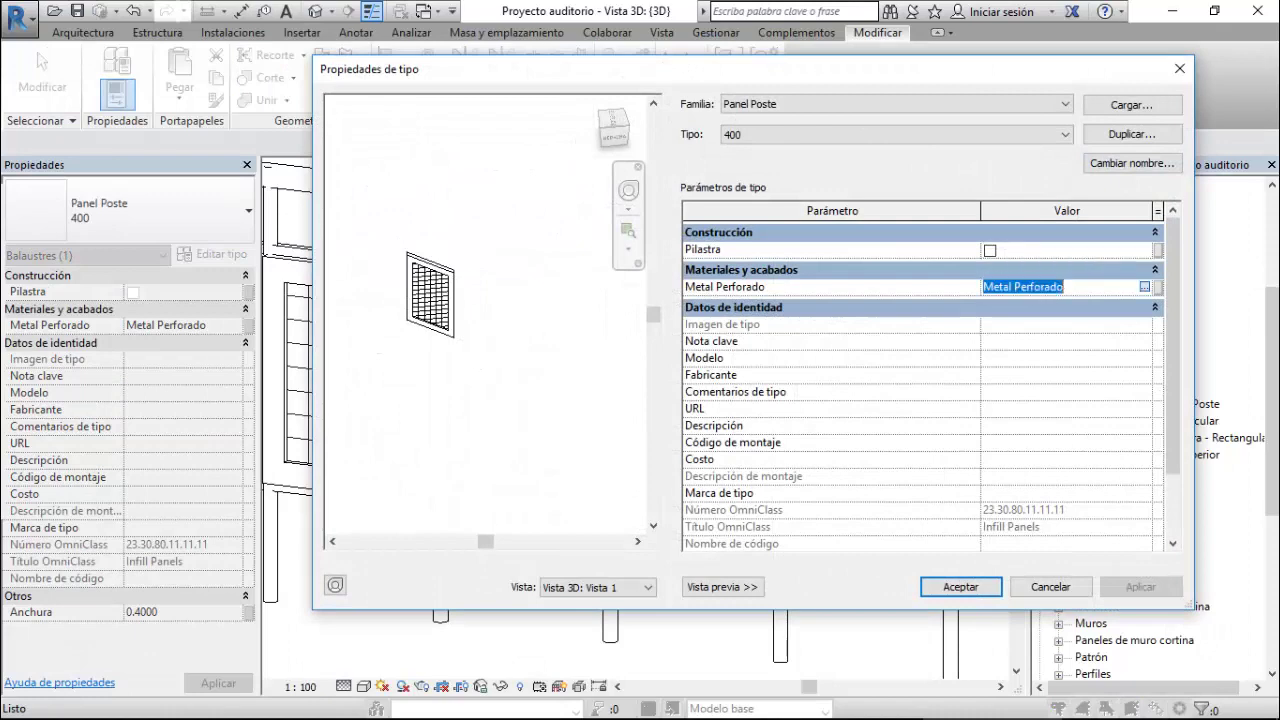
left_click(1144, 287)
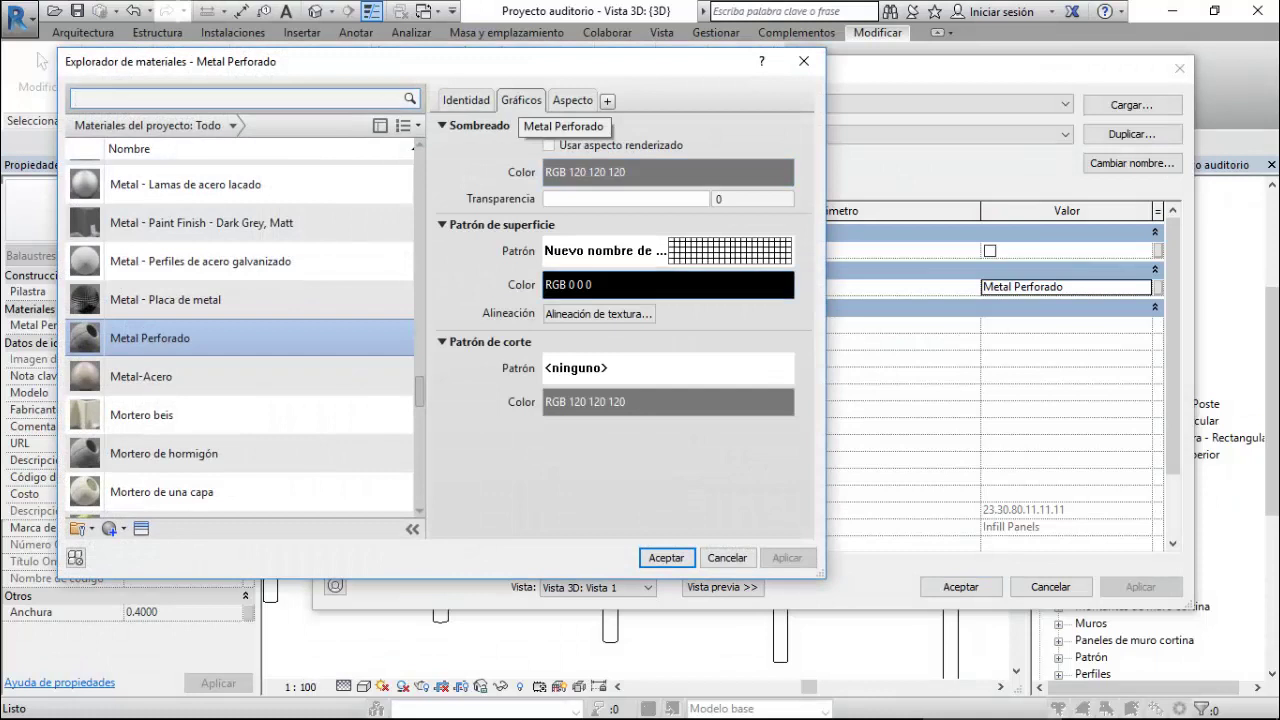
- Show Metal Perforado's Genérico(17) appearance settings and open the appearance asset library beside them
left_click(572, 100)
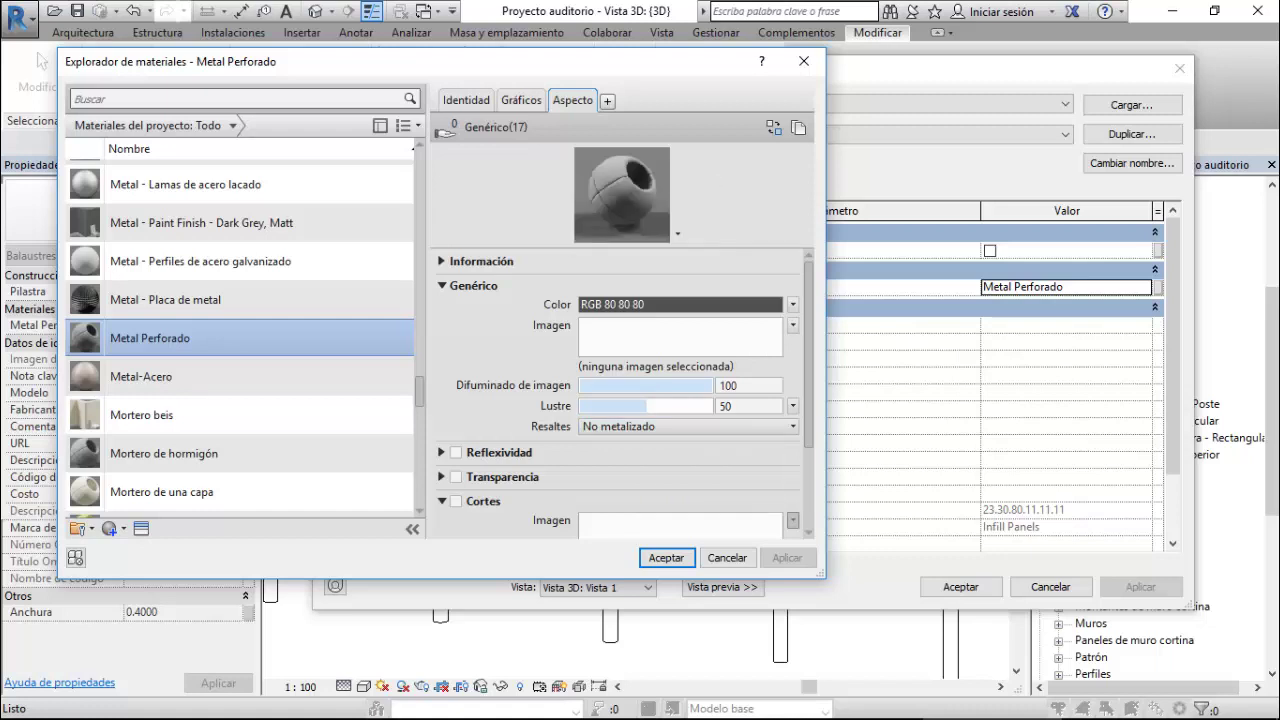
scroll(240, 340, "down", 1)
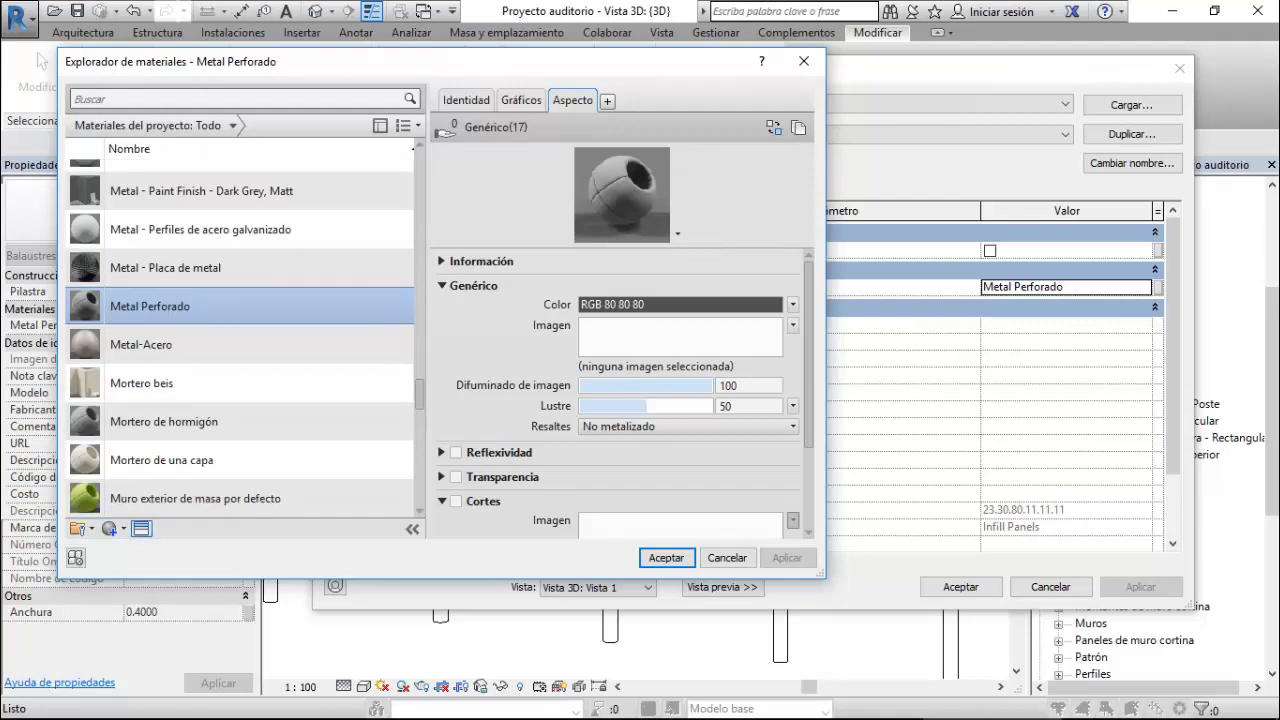
left_click(141, 528)
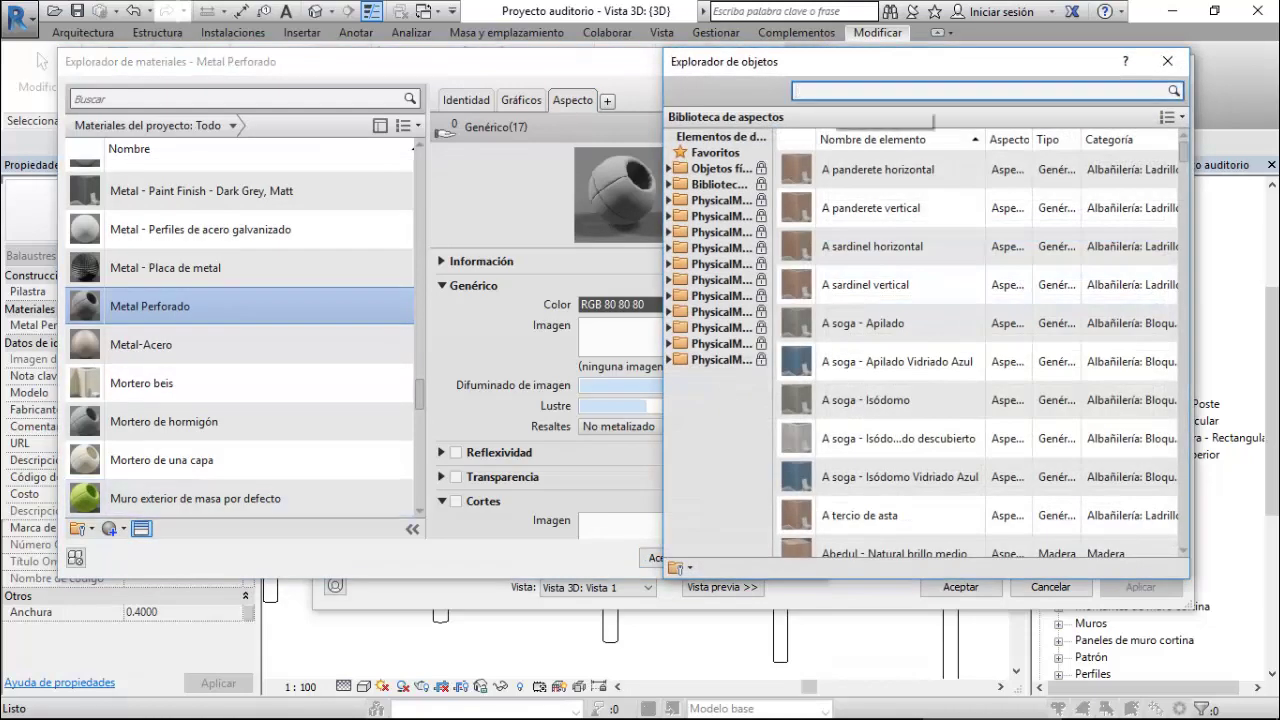
- Search the appearance library for the 'Genérico 17' asset
type("Generico")
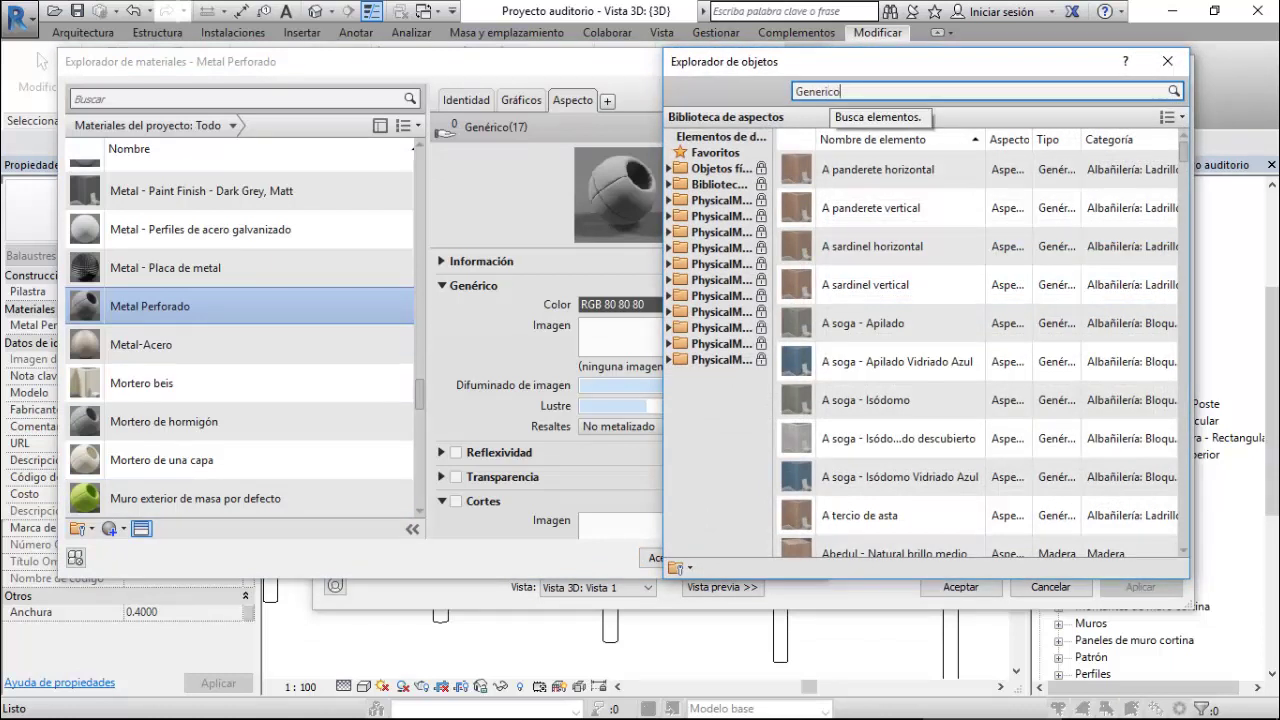
key("Return")
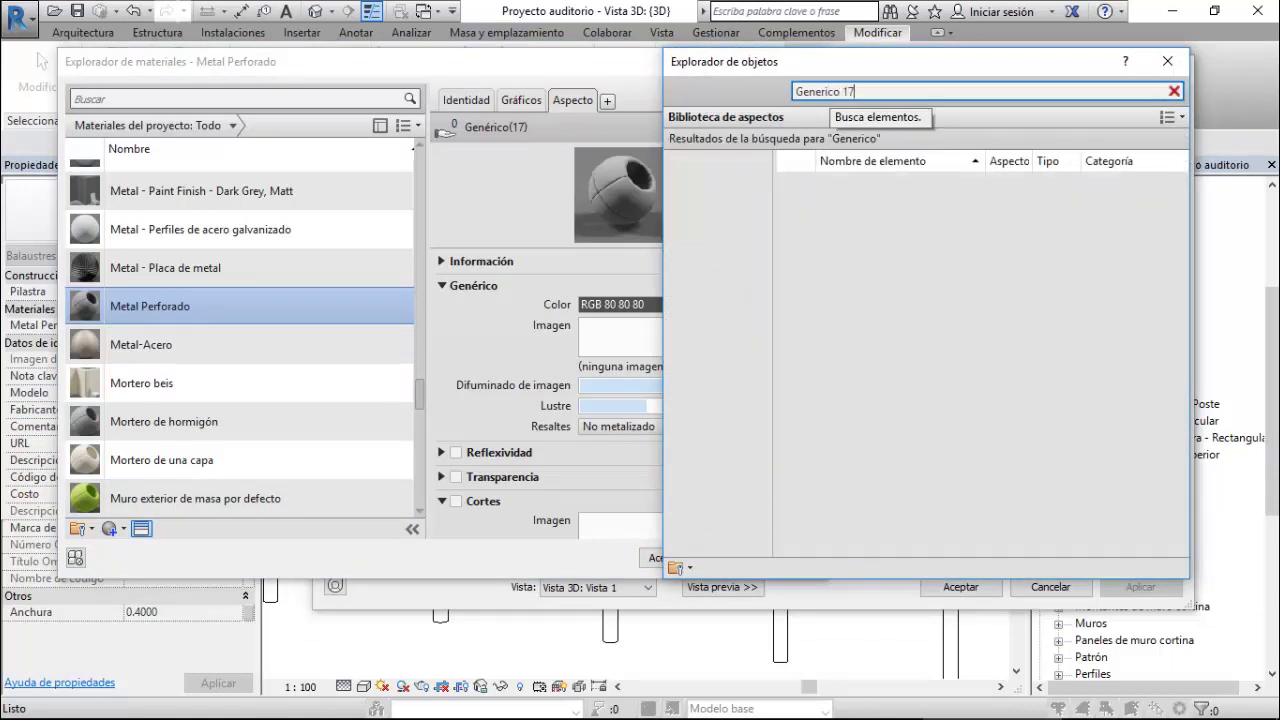
key("Return")
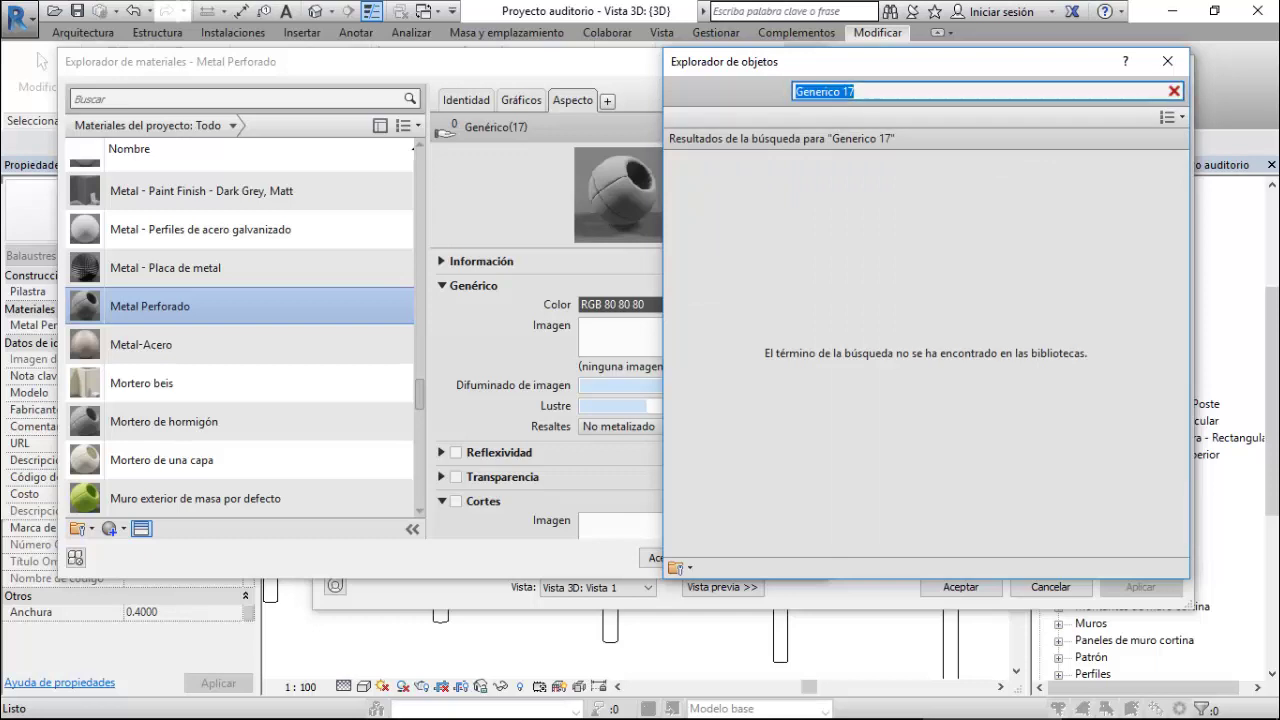
left_click(820, 91)
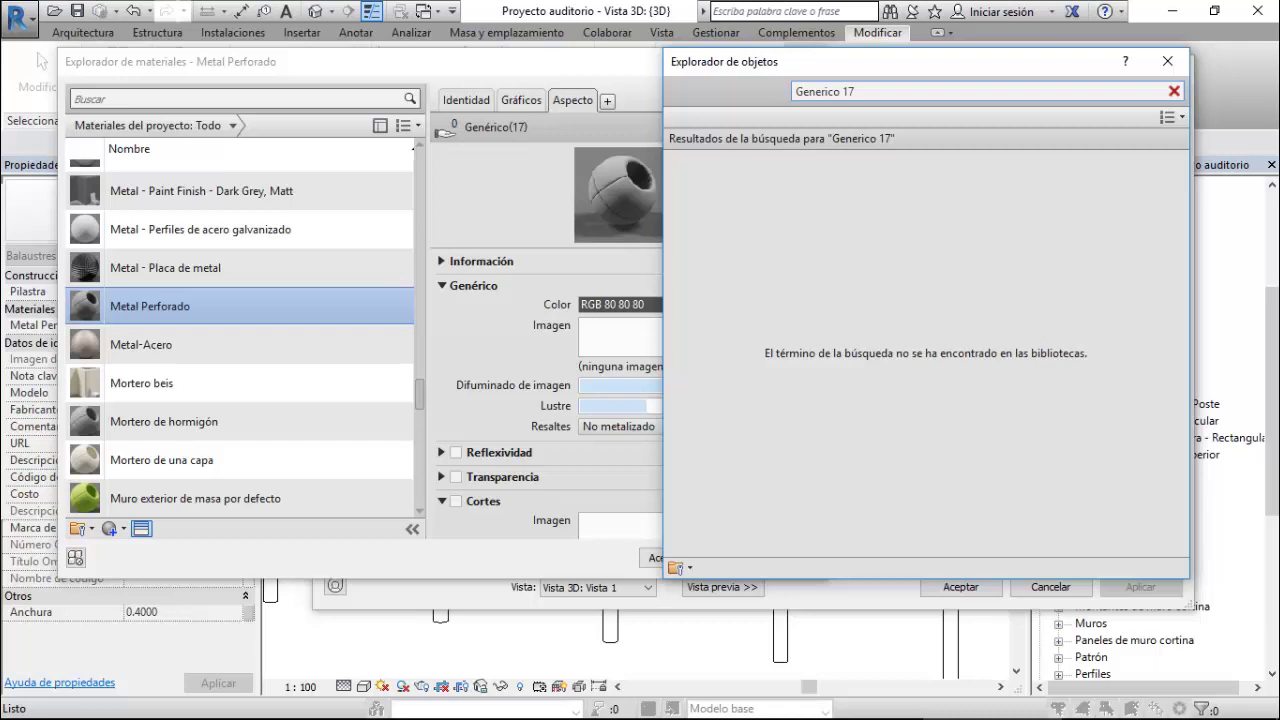
key("BackSpace")
type("é")
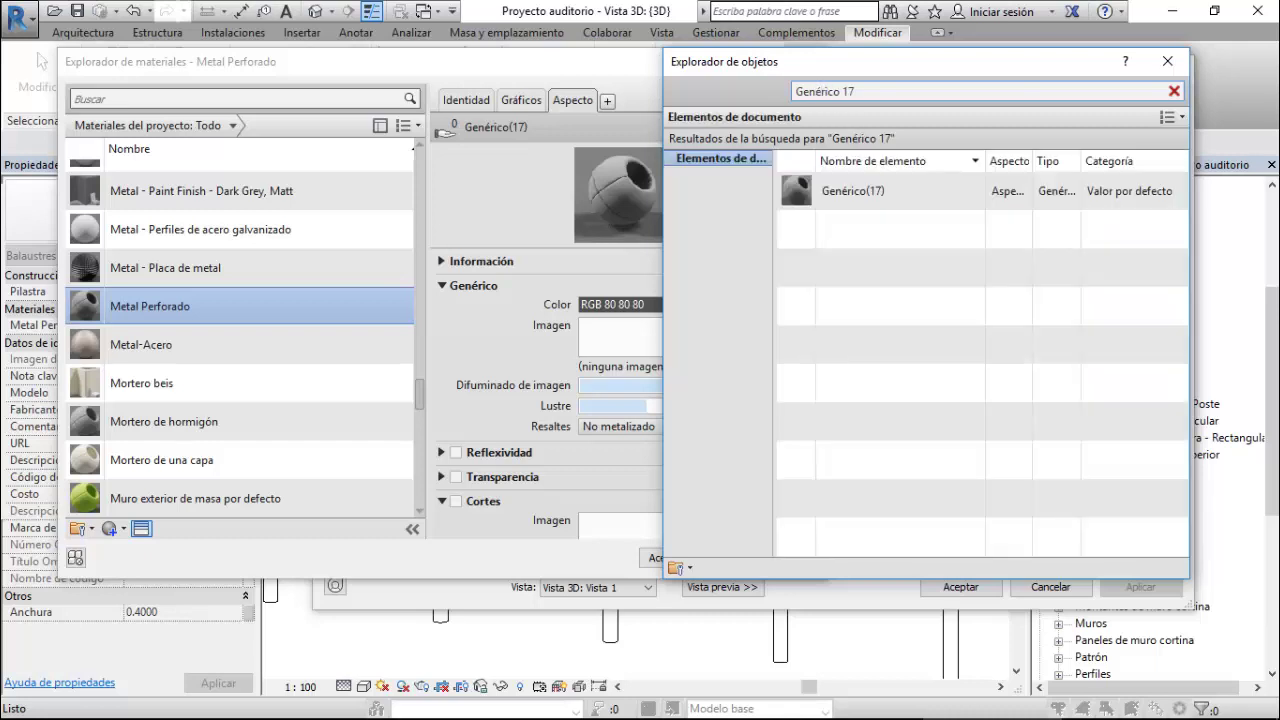
- Rename the Genérico(17) asset to 'Metal Perforado'
right_click(882, 191)
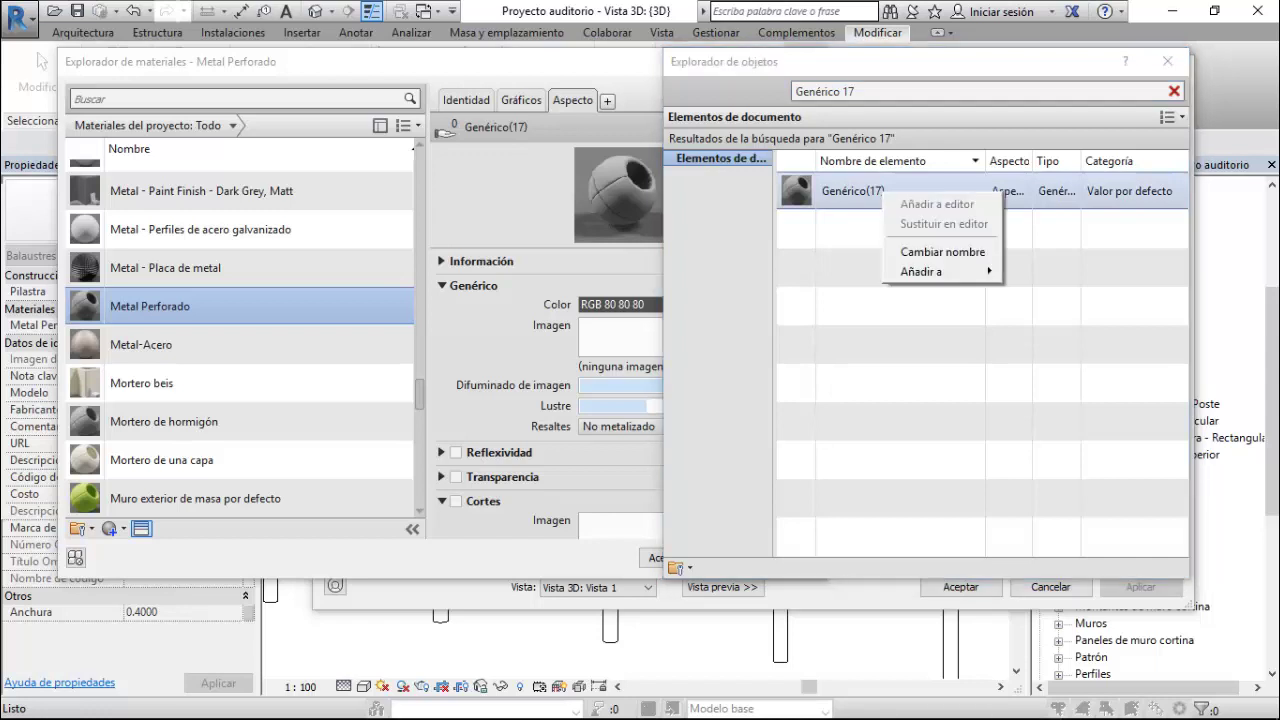
left_click(942, 252)
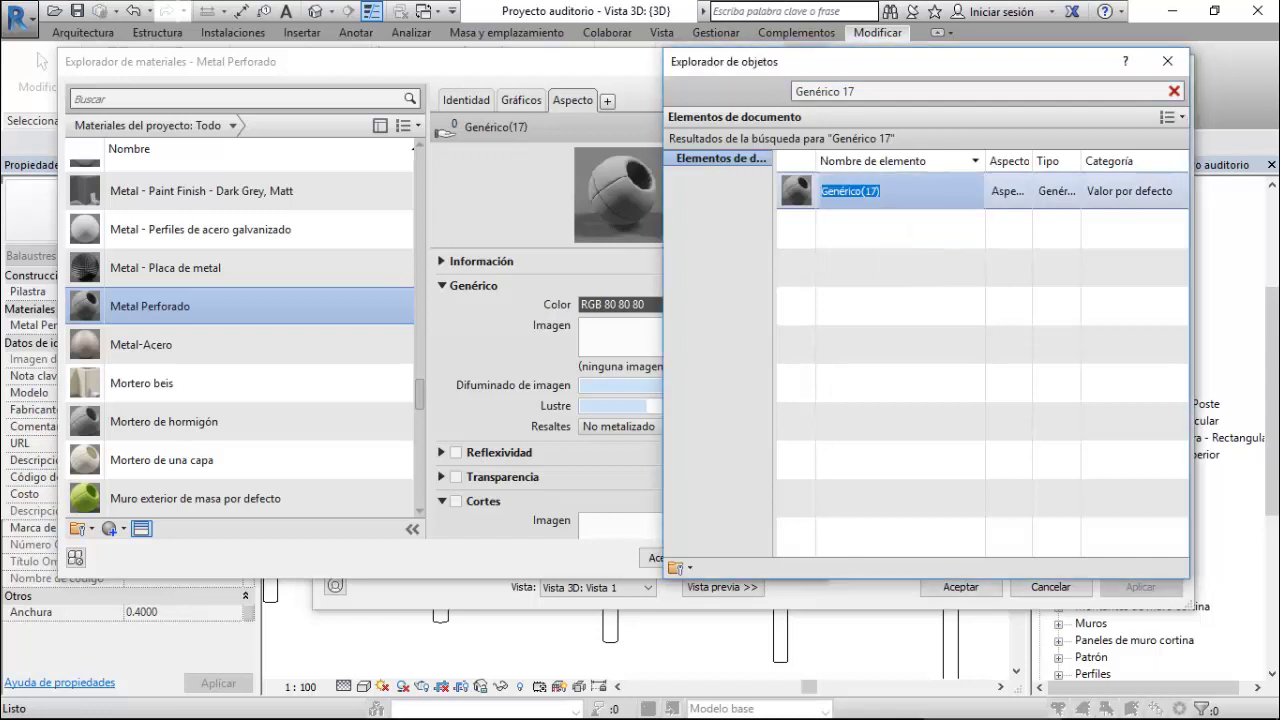
type("Metal P")
type("erforado")
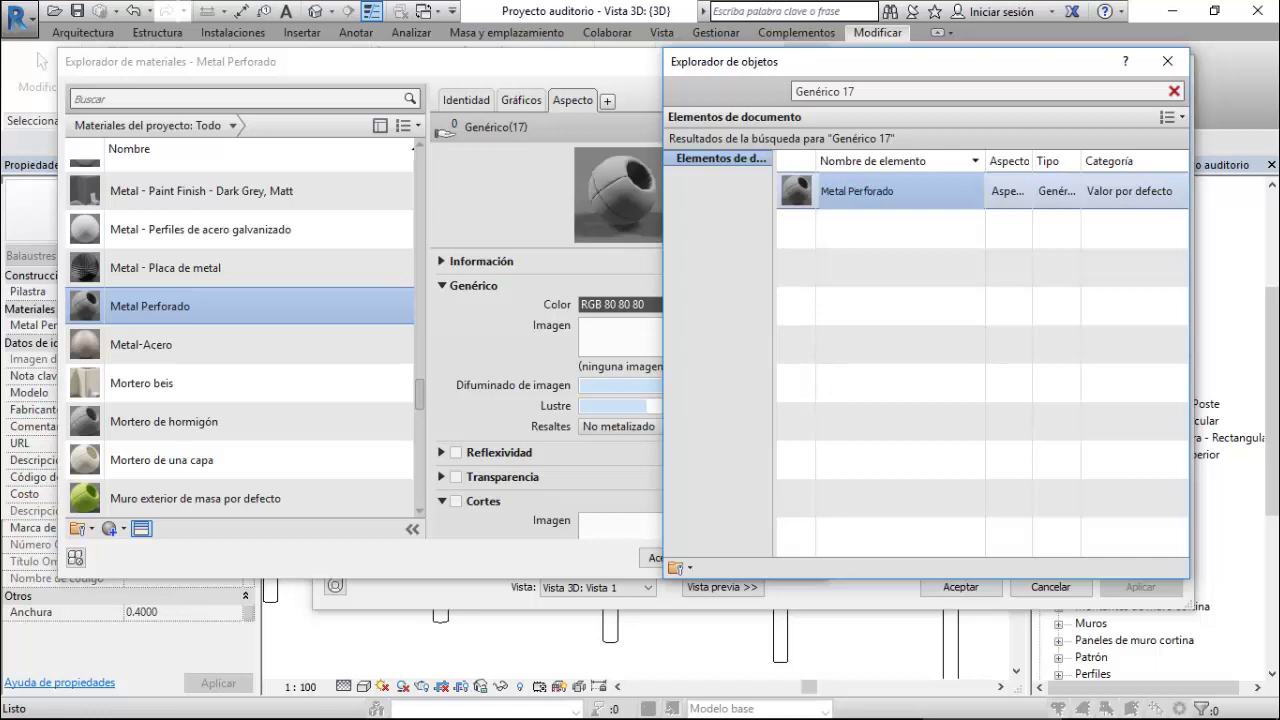
key("Return")
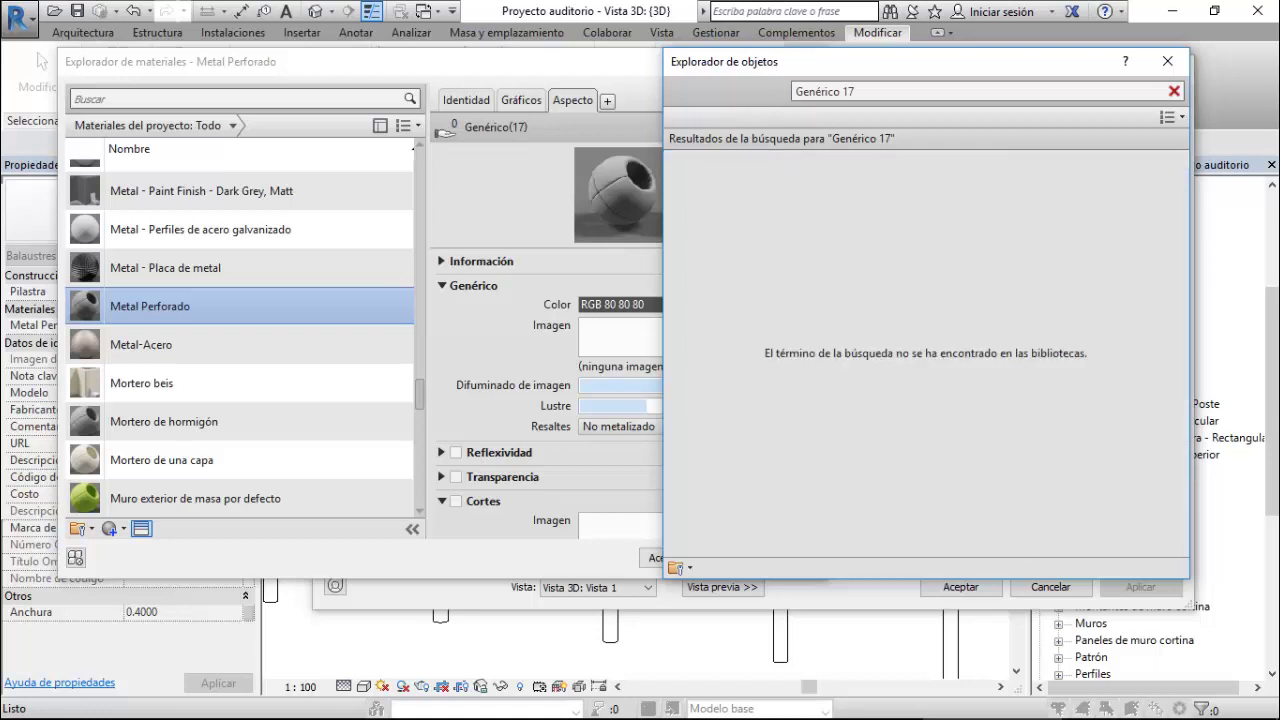
- Close the asset browser and reselect Metal Perforado so its renamed asset shows
left_click(1167, 61)
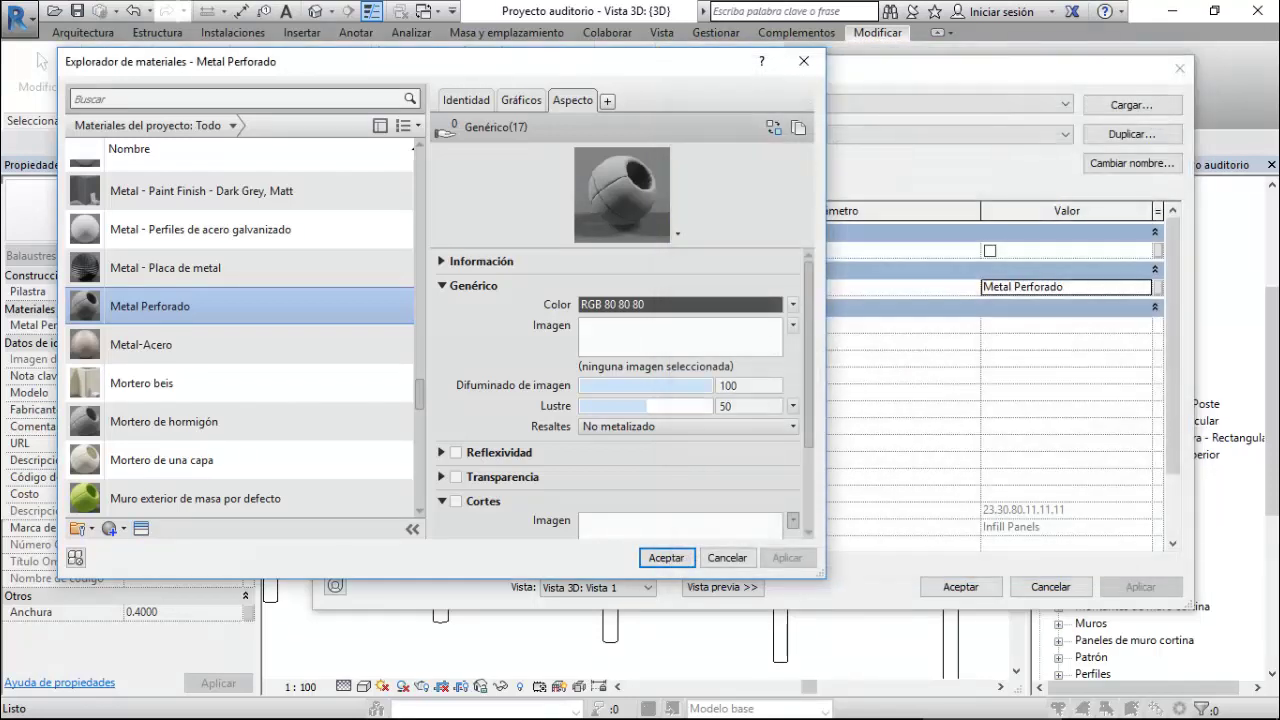
left_click(165, 267)
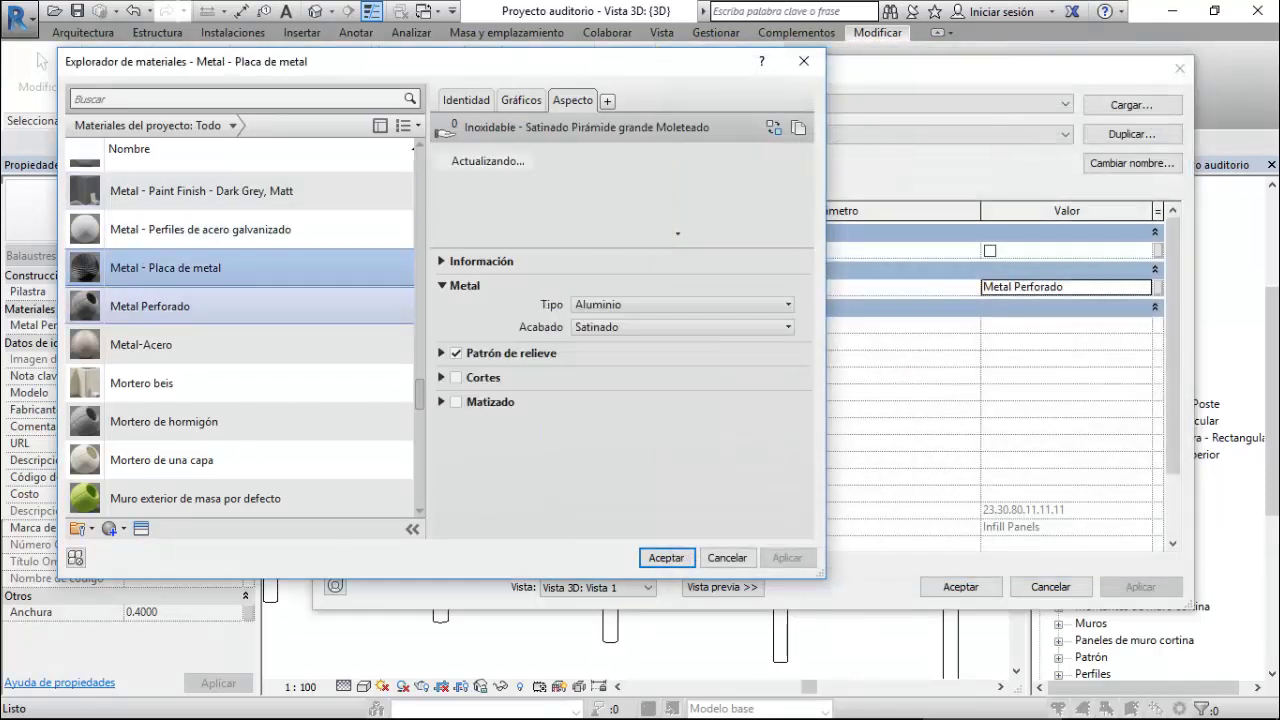
left_click(150, 306)
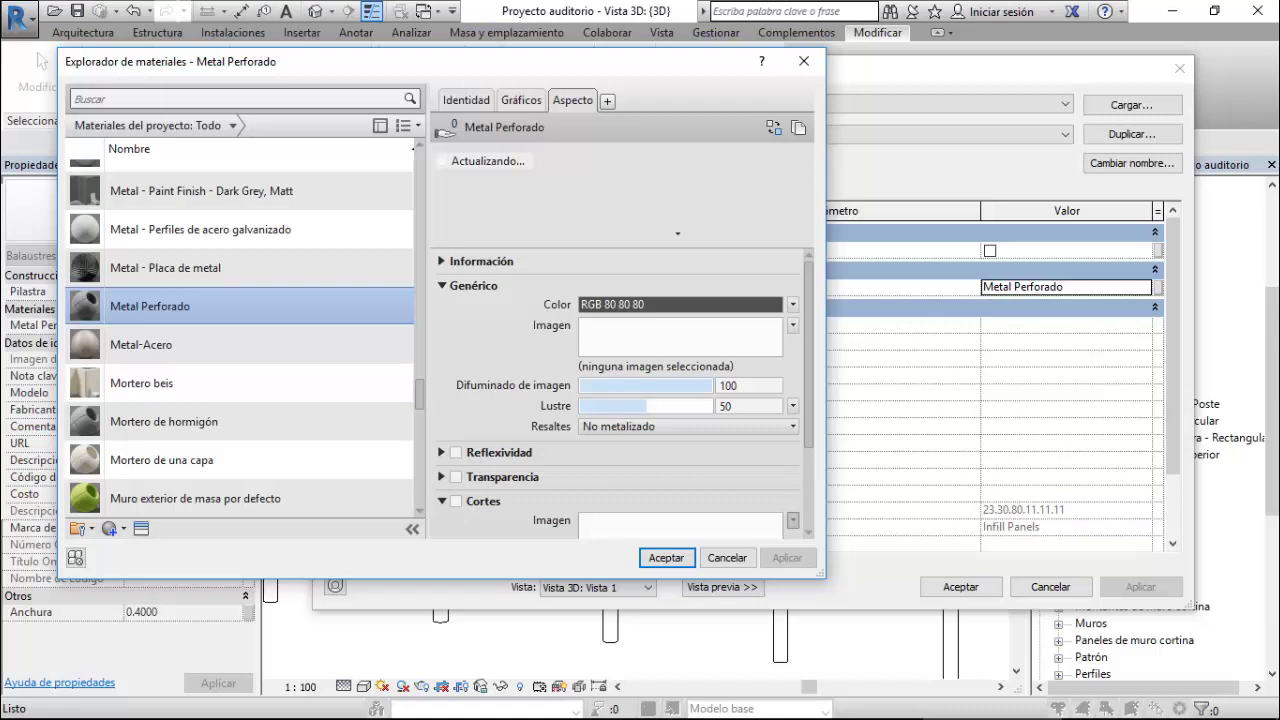
scroll(620, 400, "down", 1)
scroll(620, 400, "up", 1)
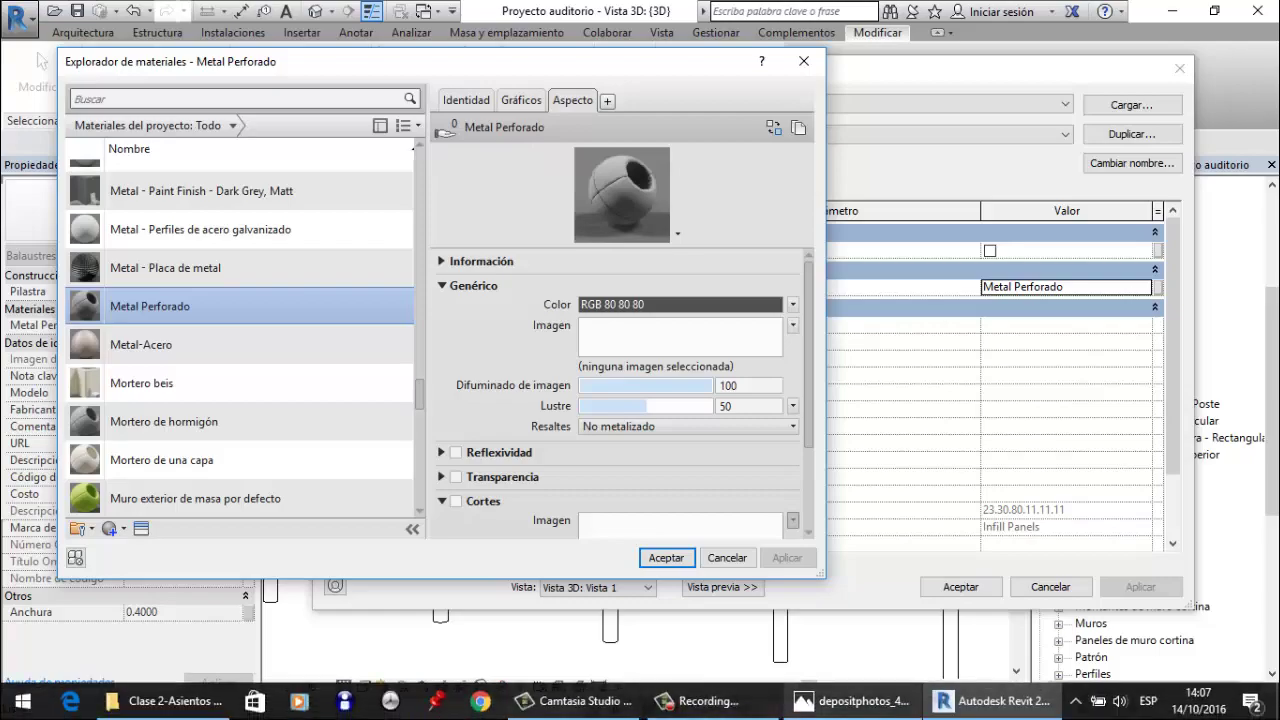
- Check the perforated-metal reference photo, then start choosing a cutout image for Metal Perforado
left_click(850, 701)
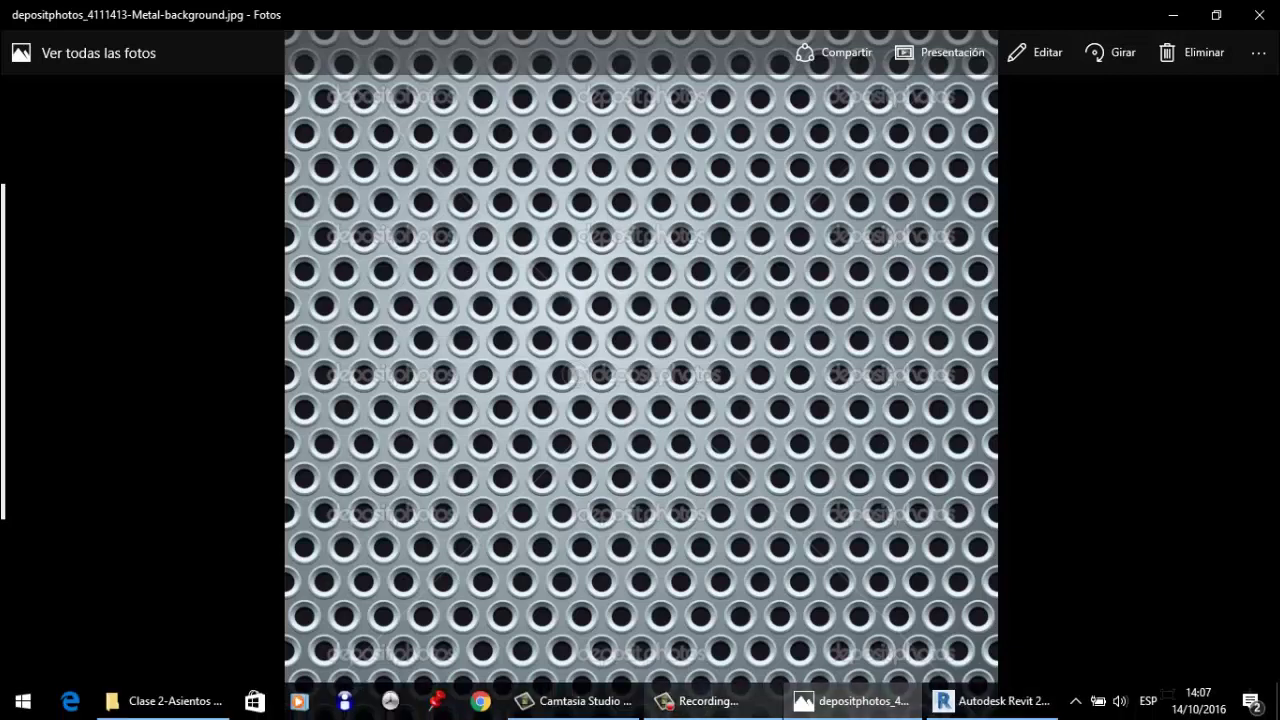
left_click(990, 701)
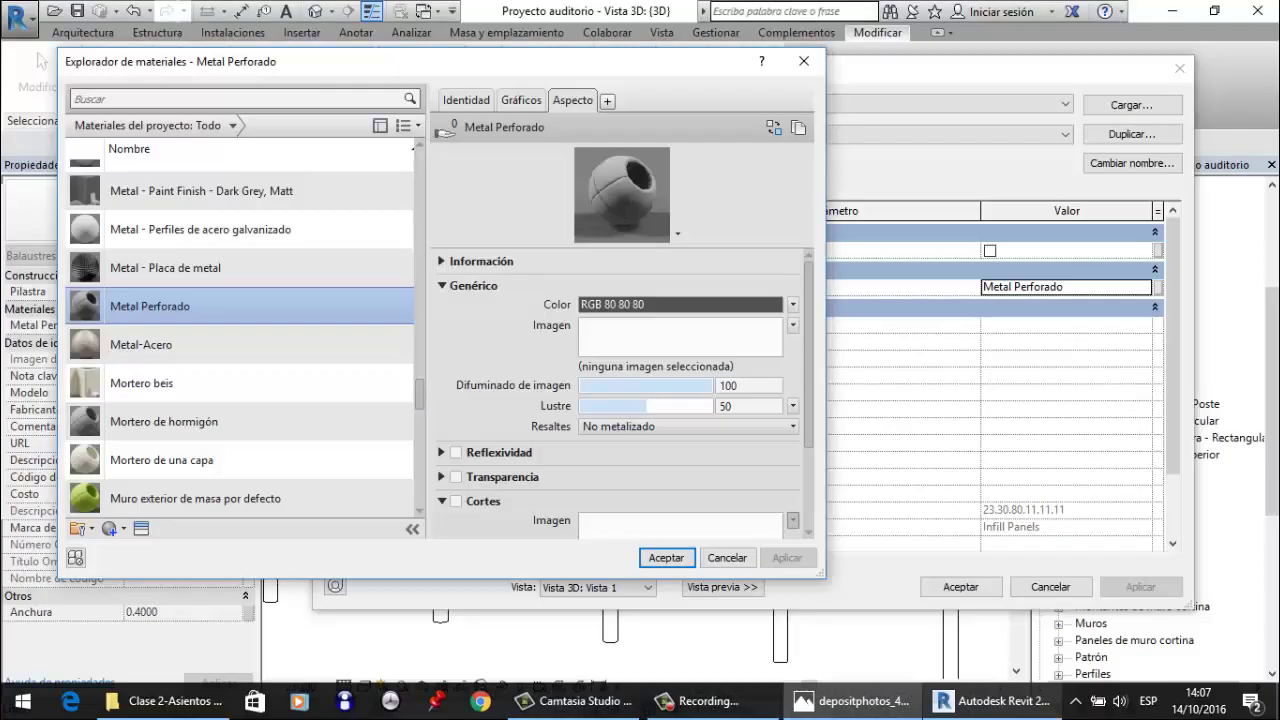
scroll(620, 390, "down", 1)
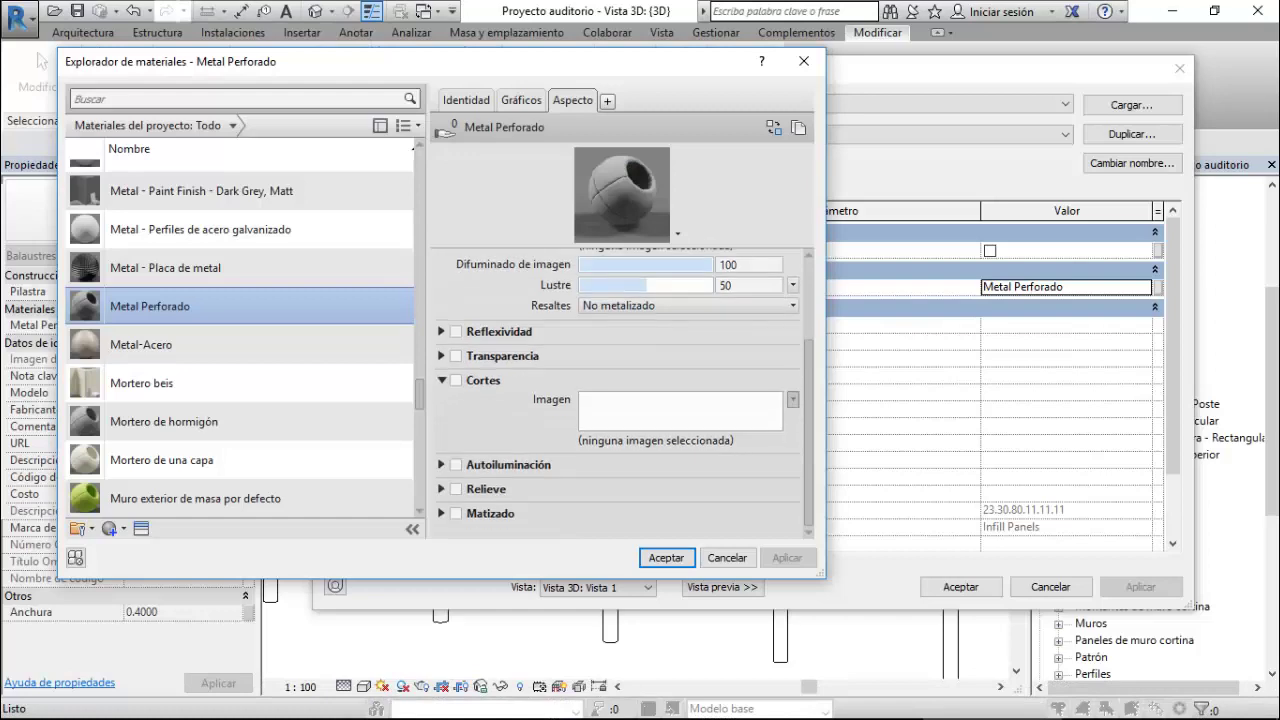
left_click(792, 399)
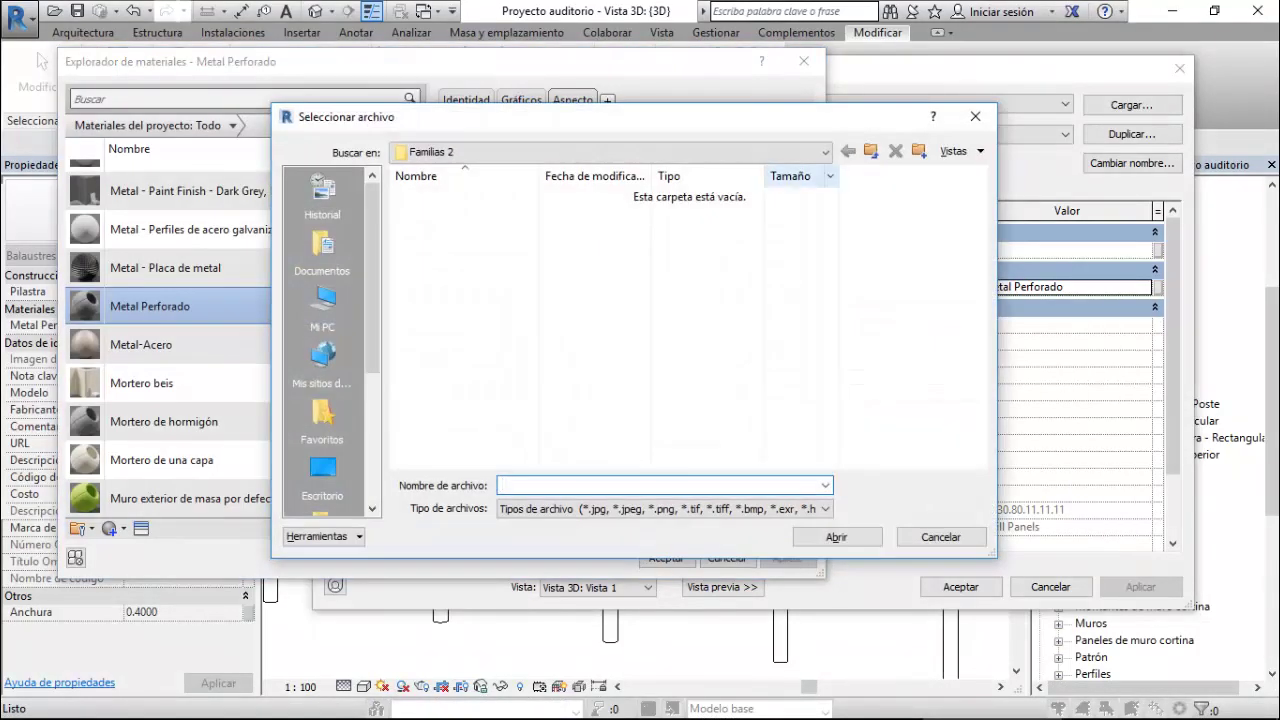
- Load depositphotos_4111413-Metal-background.jpg as the cutout image and open its texture editor
left_click(870, 151)
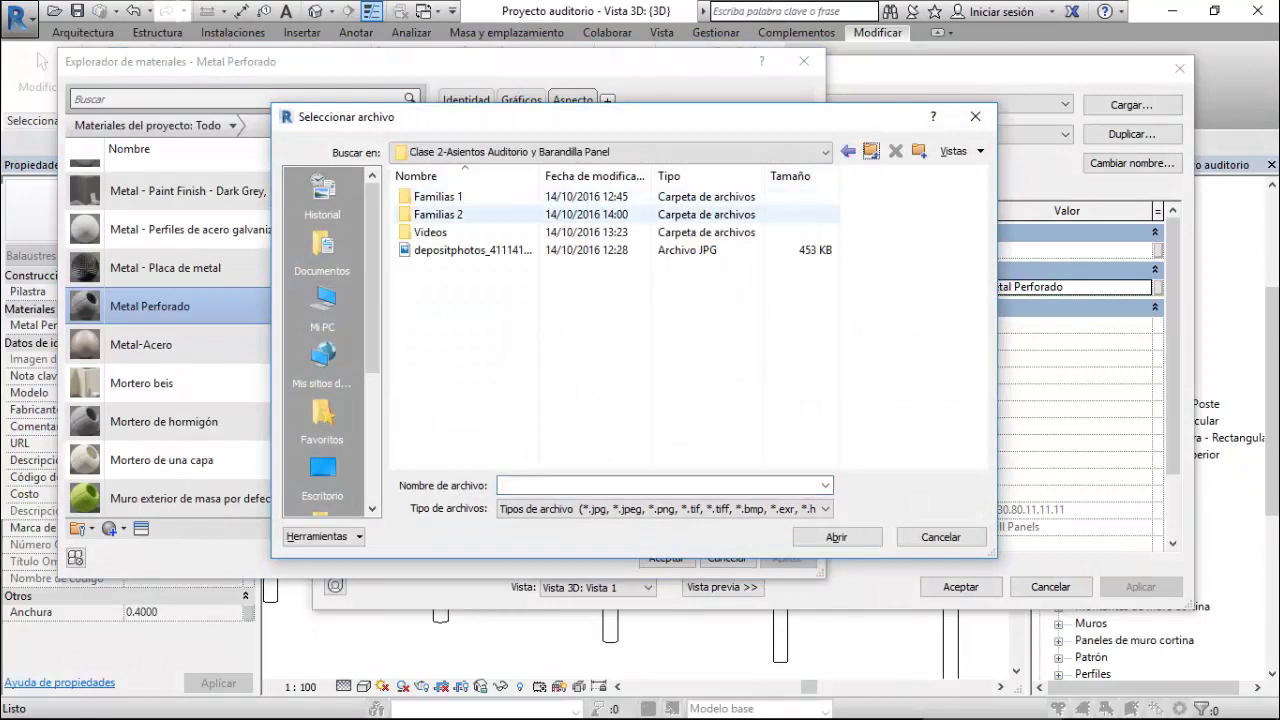
left_click(470, 250)
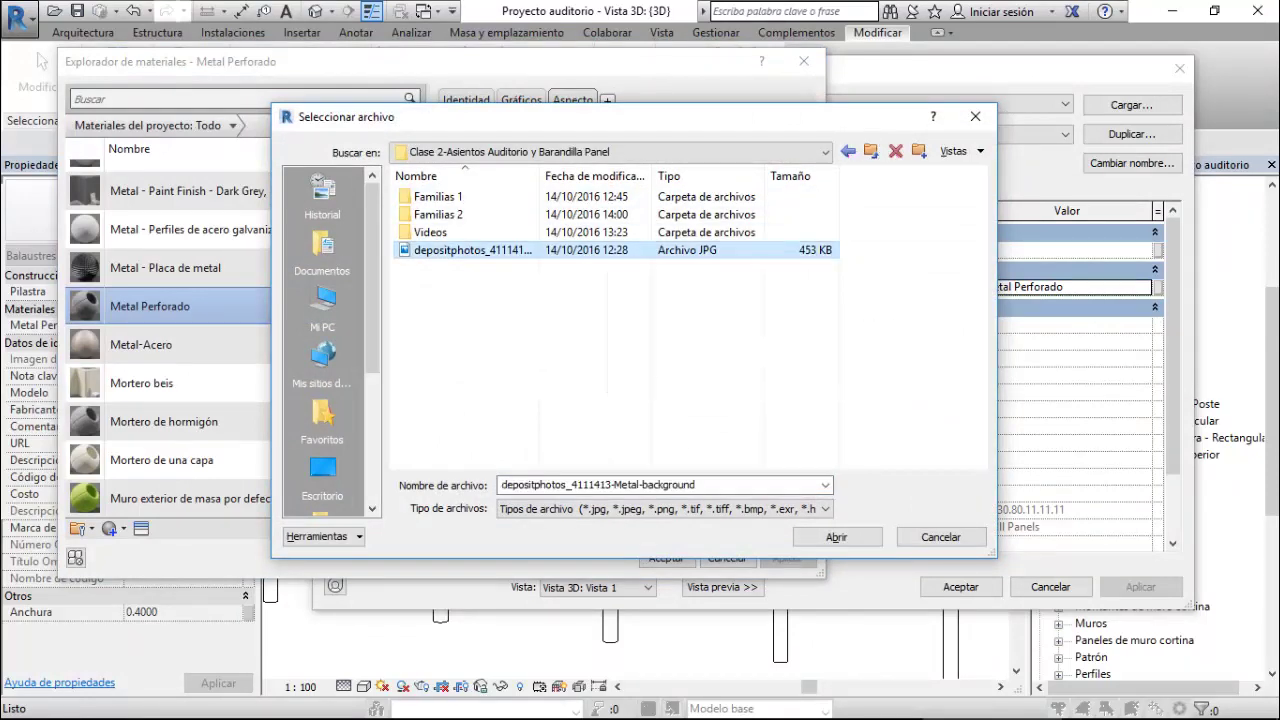
left_click(836, 537)
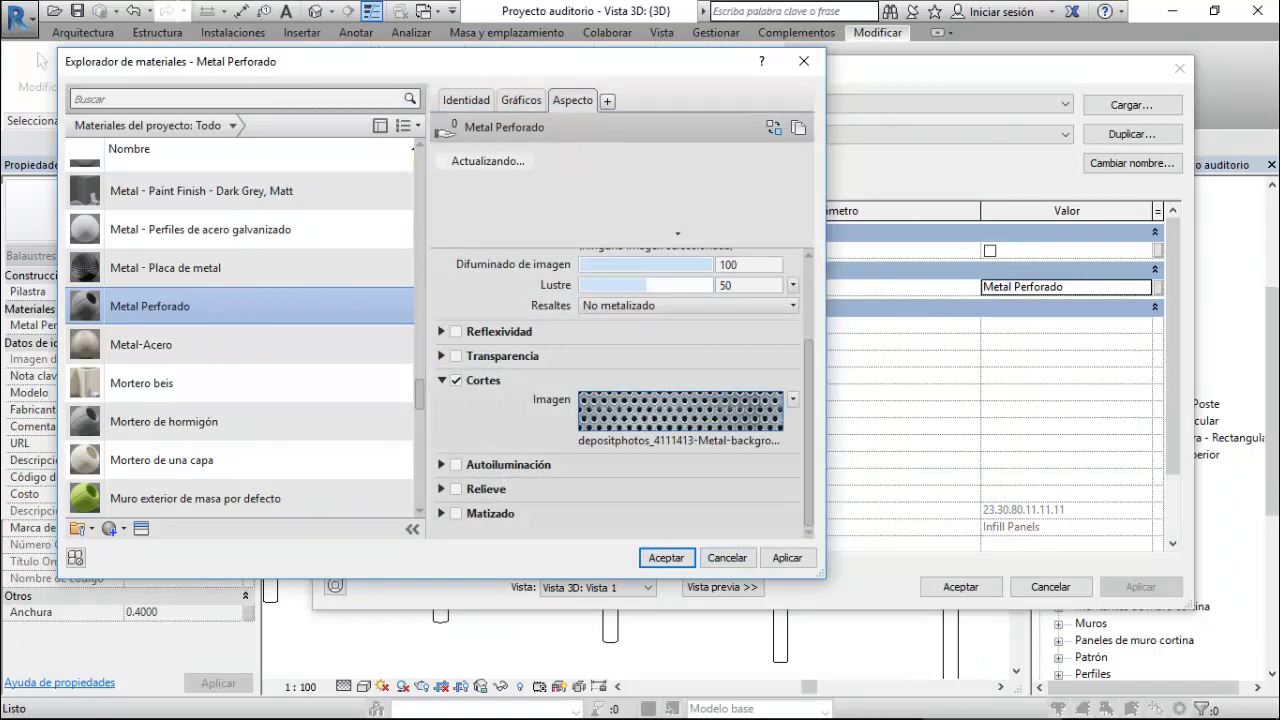
left_click(792, 399)
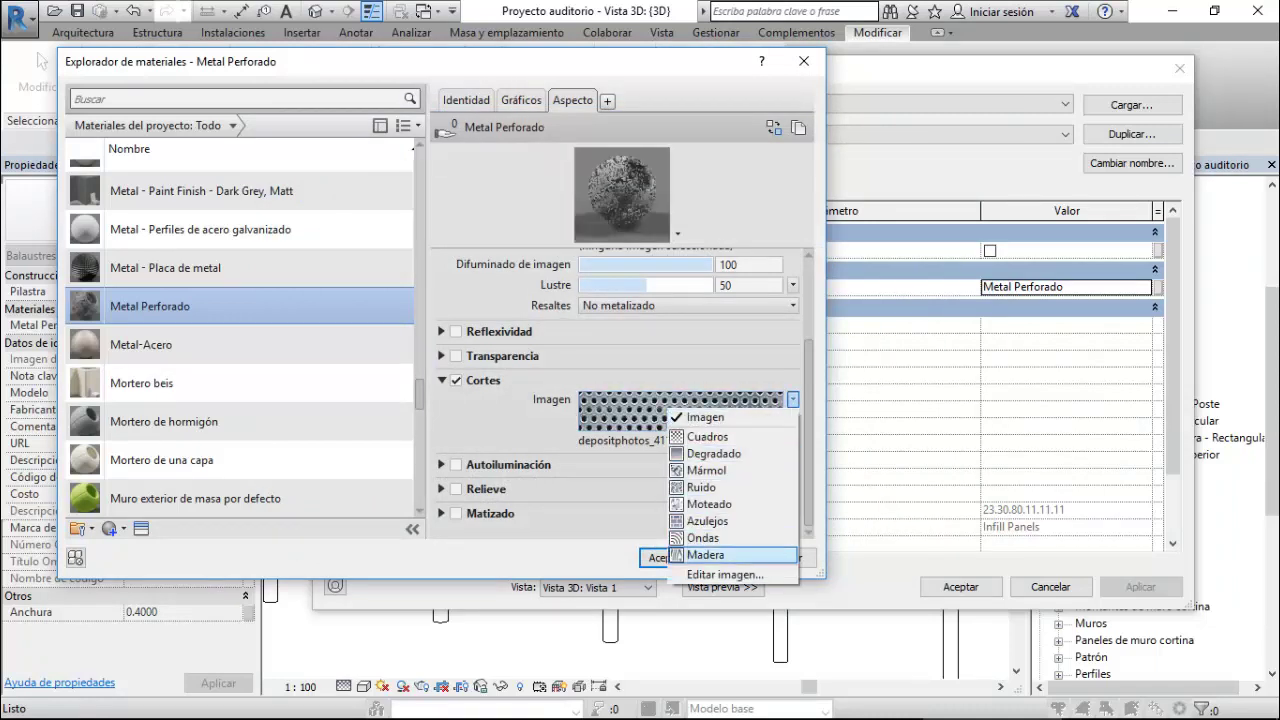
left_click(725, 575)
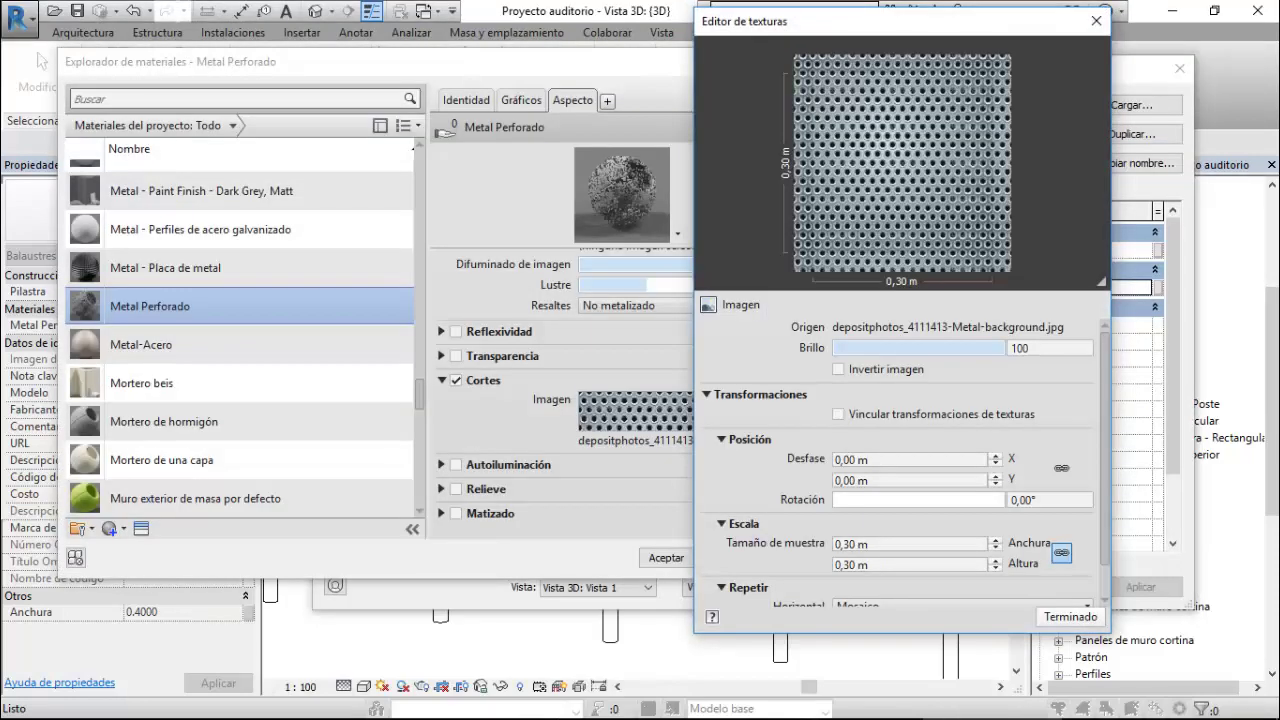
- Set the cutout texture's sample width to 0,20 m after trying 0,24 m, then finish editing
left_click_drag(800, 20, 646, 26)
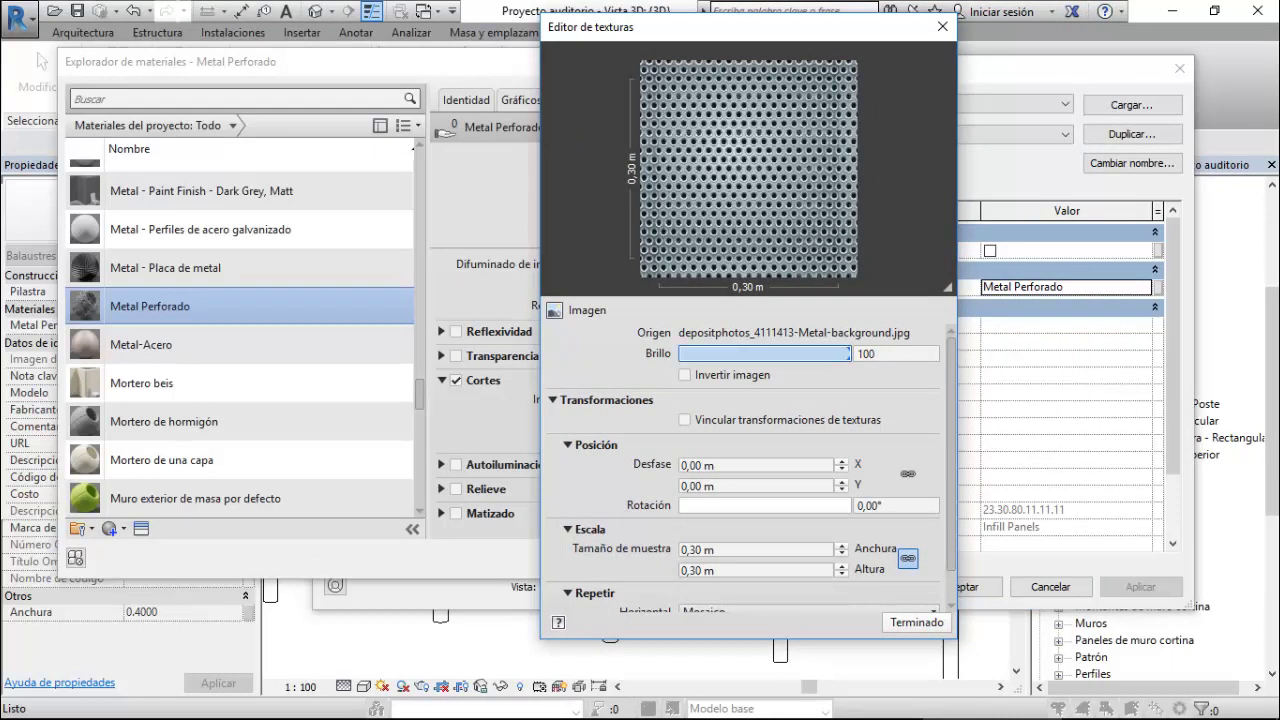
scroll(700, 420, "down", 1)
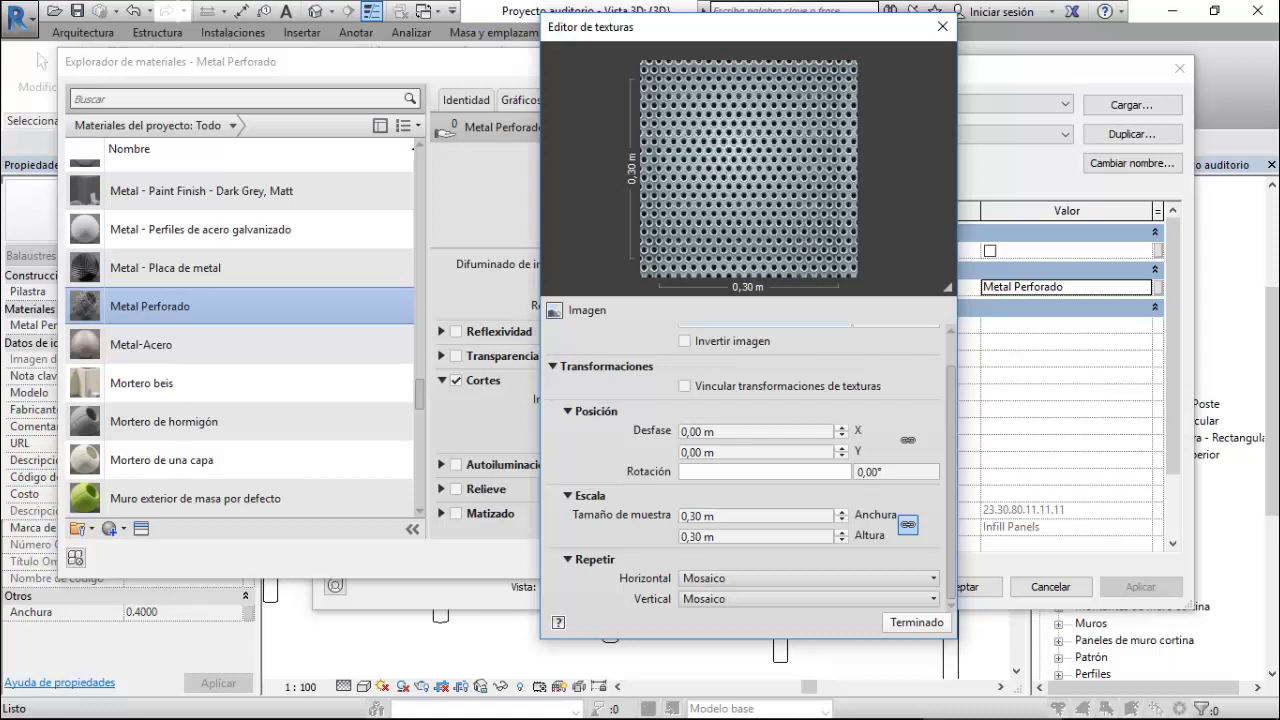
left_click(755, 516)
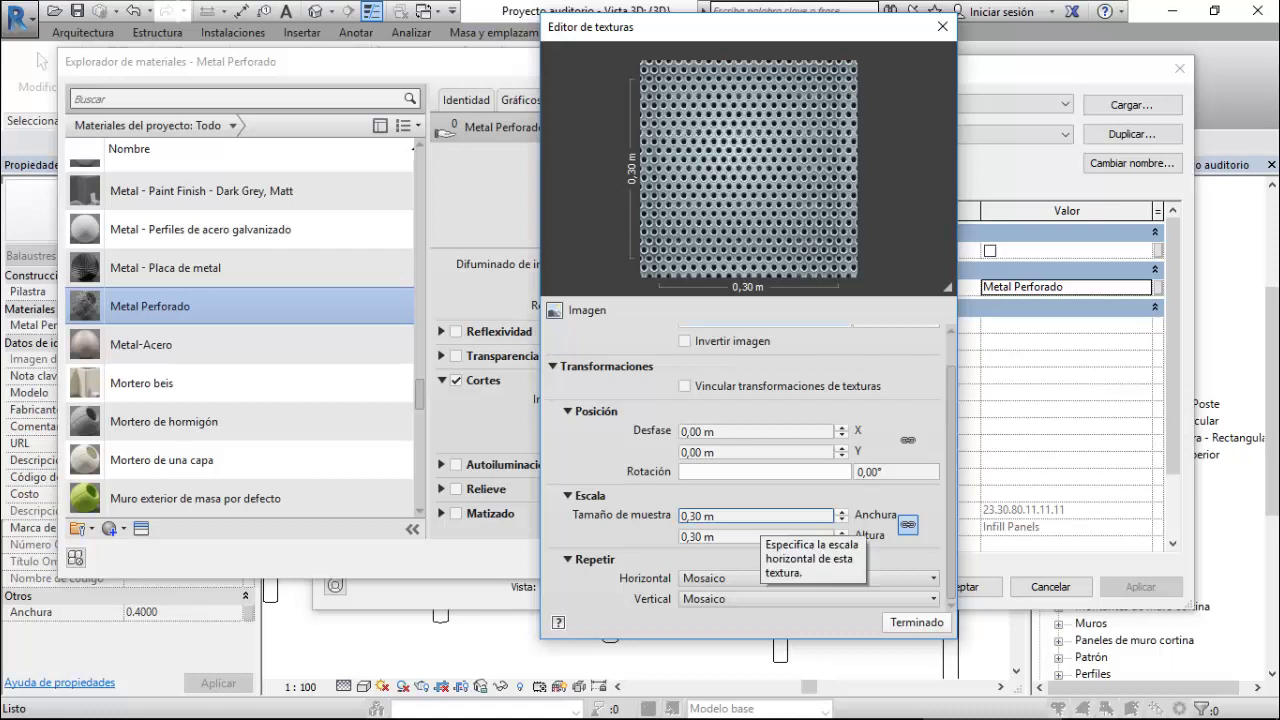
type("0,24")
key("Return")
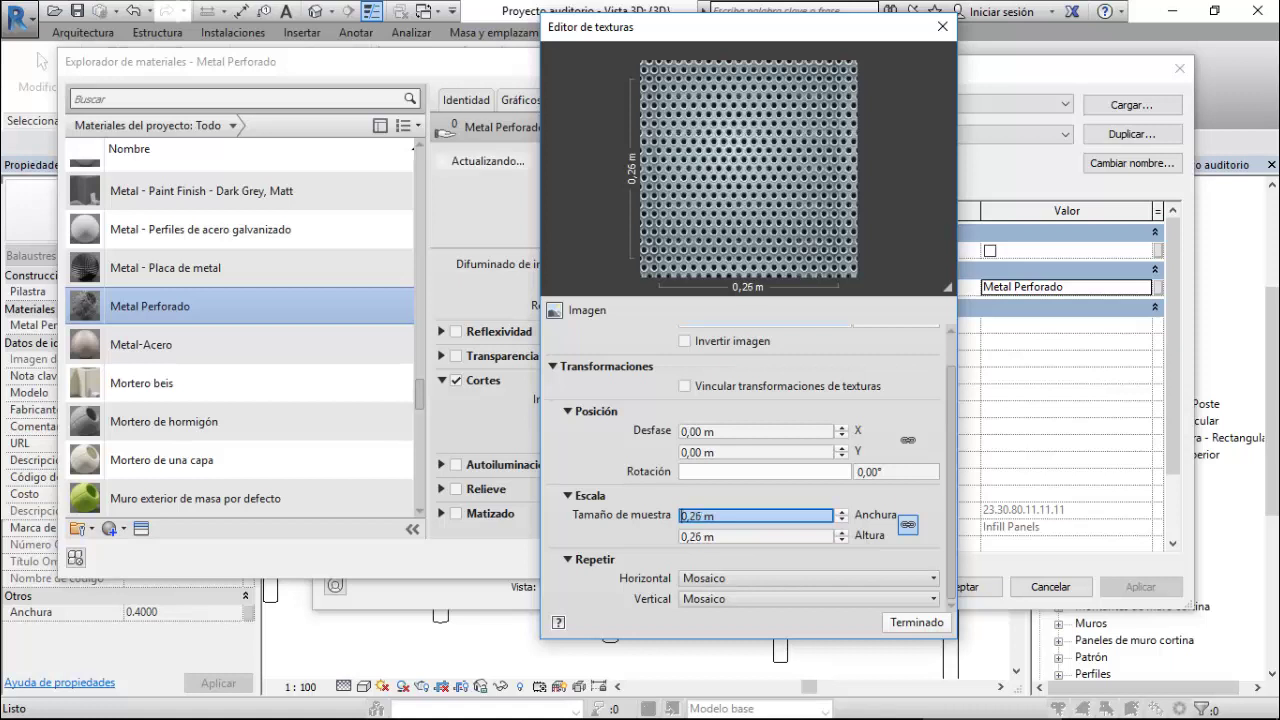
type("0,20")
key("Return")
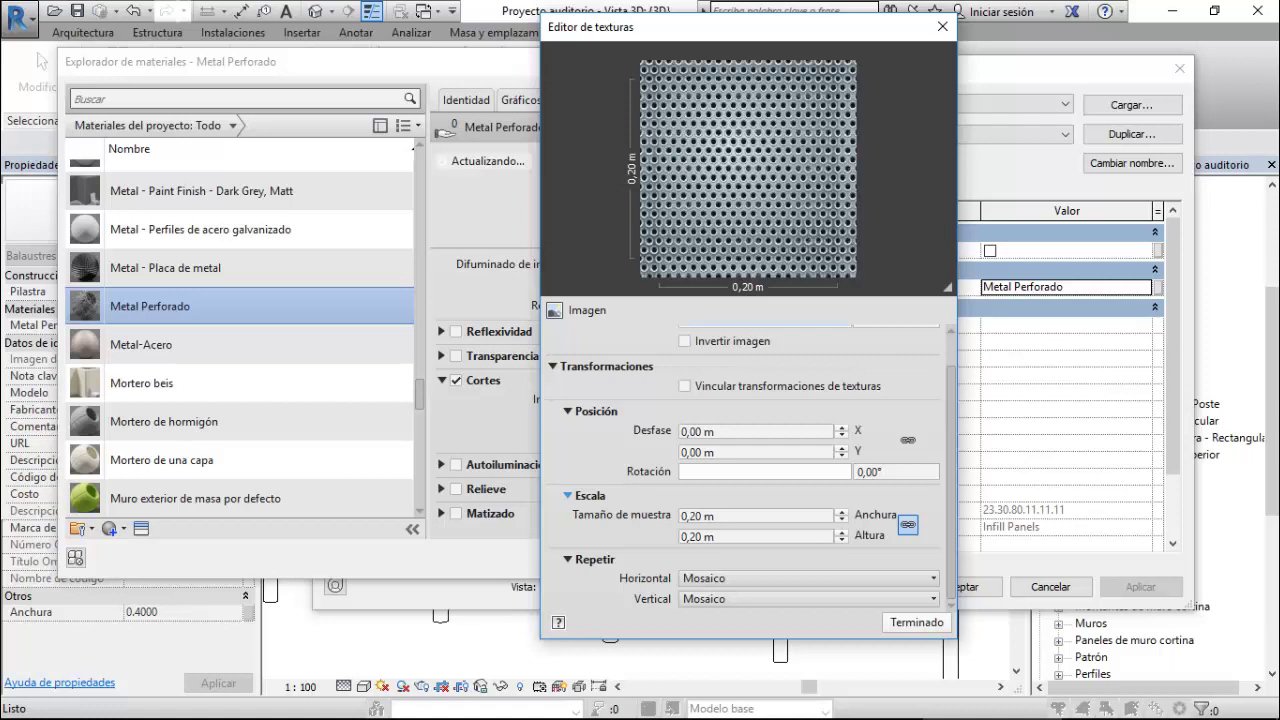
scroll(750, 470, "up", 1)
scroll(750, 470, "down", 1)
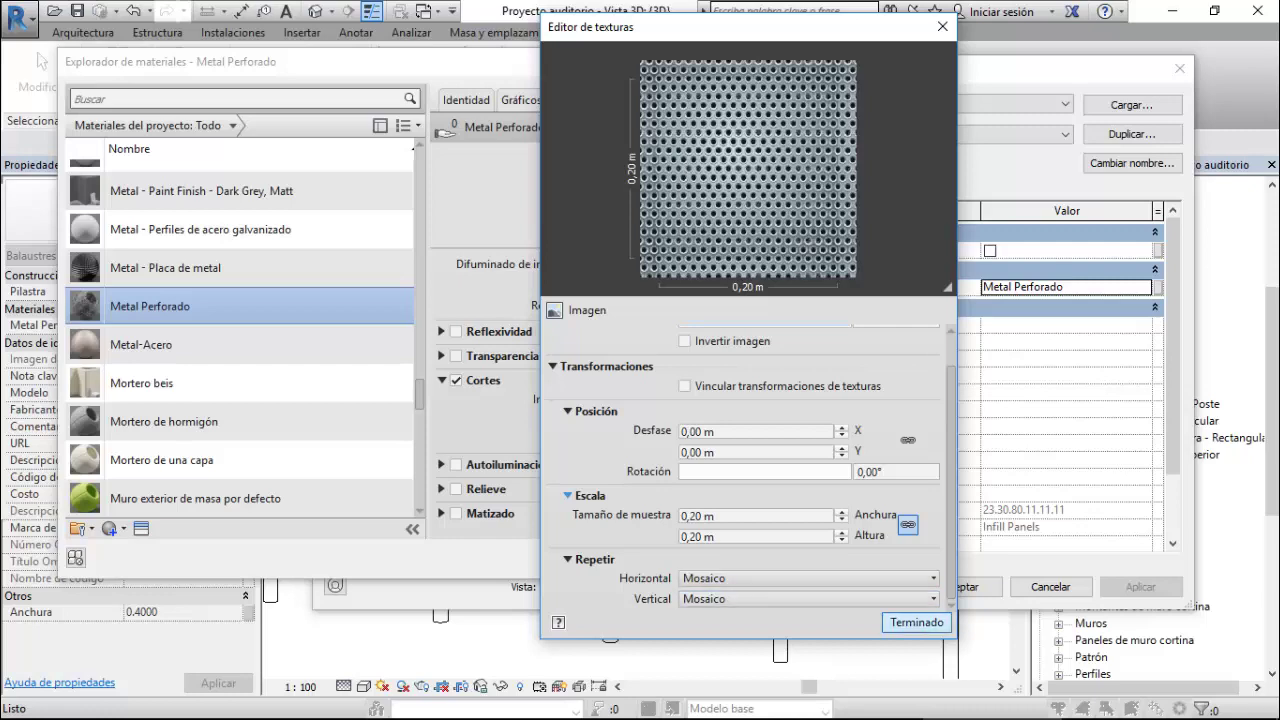
key("Return")
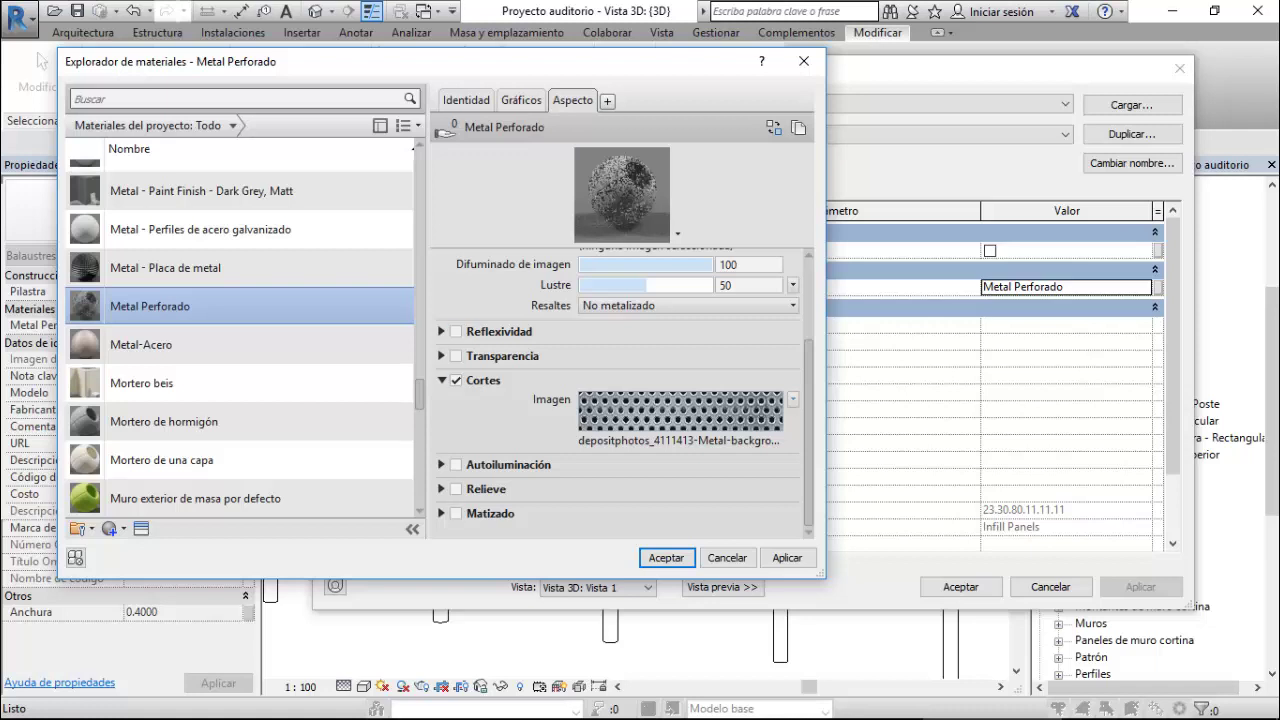
- Make Metal Perforado's generic colour pure red (RGB 255 0 0) and accept the material changes
scroll(620, 390, "up", 3)
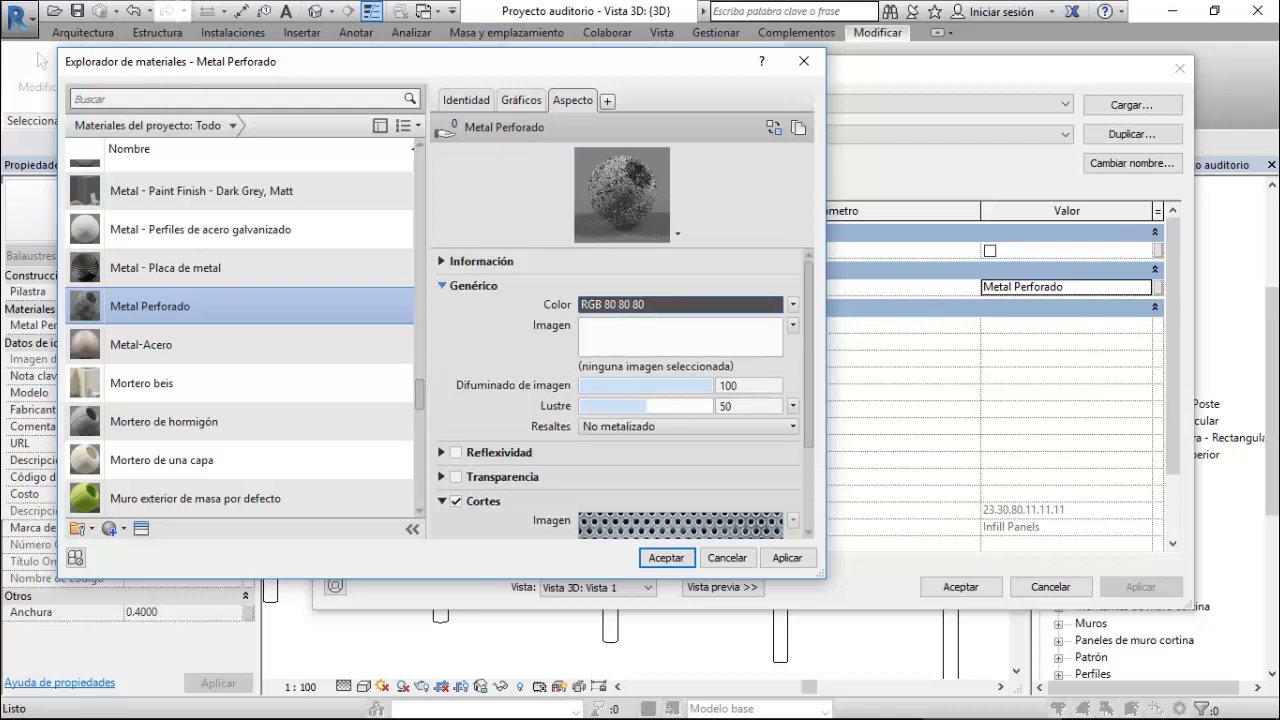
left_click(680, 304)
left_click(270, 336)
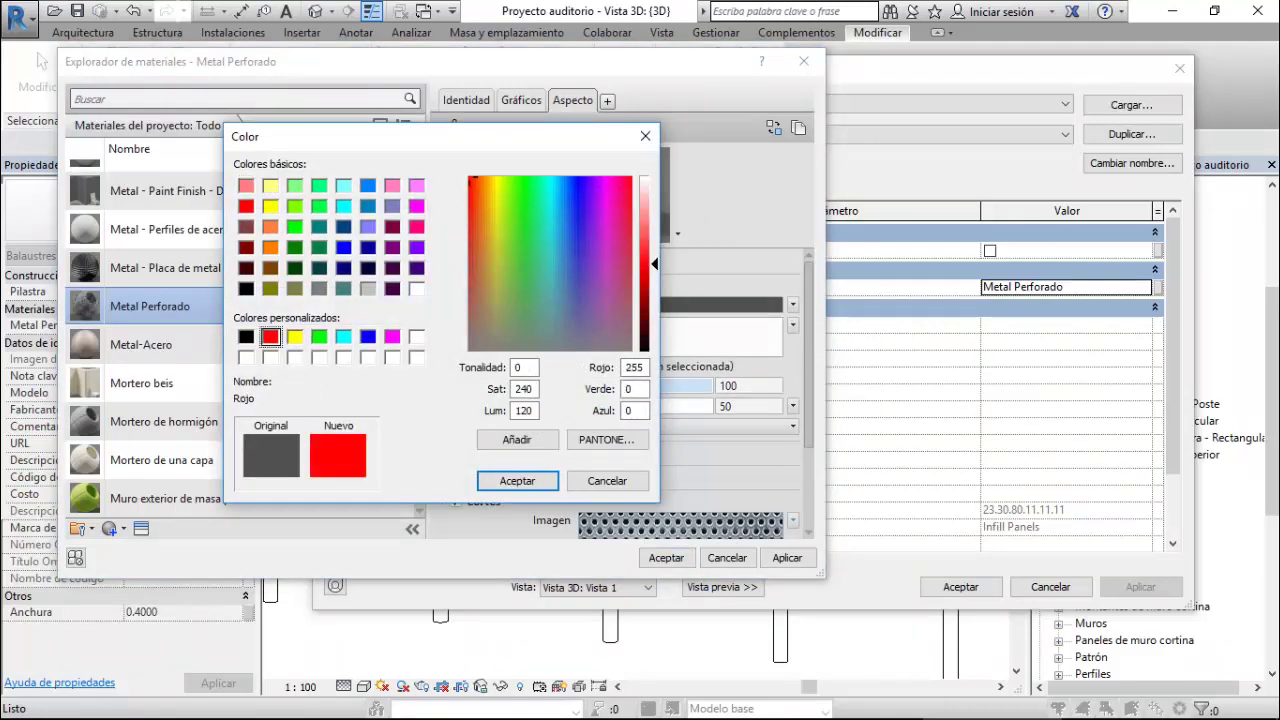
left_click(517, 480)
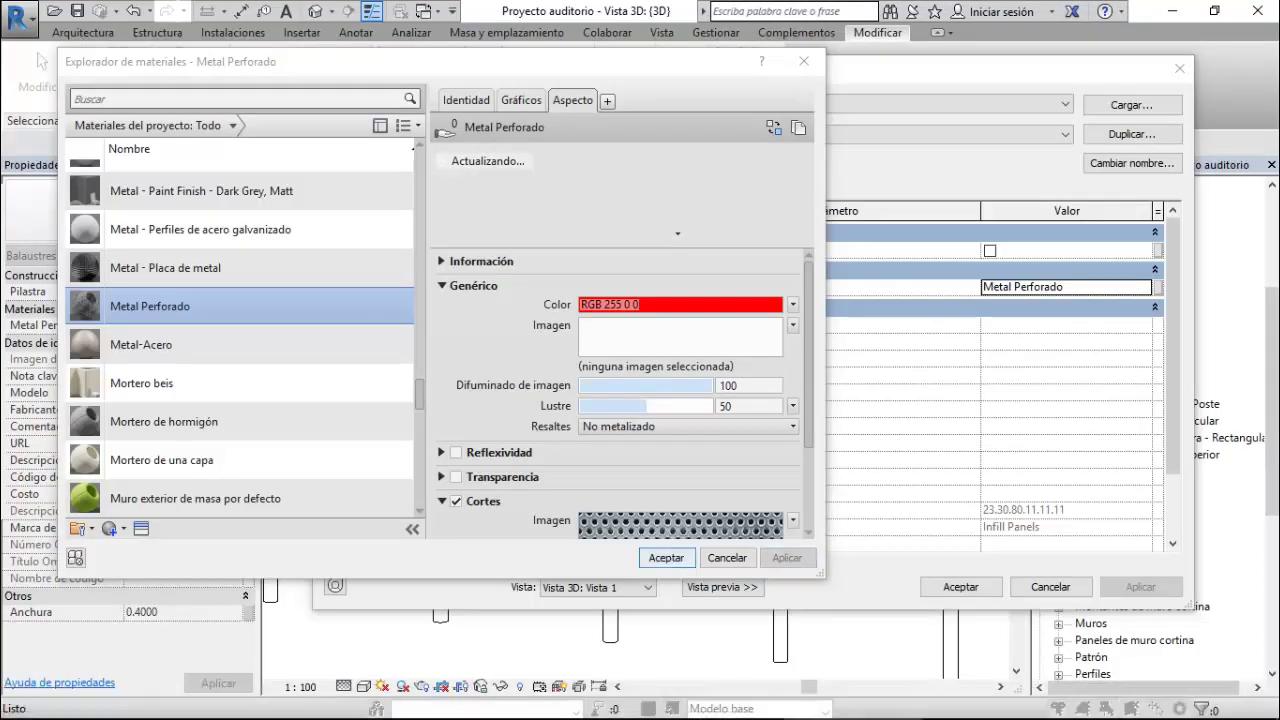
left_click(666, 557)
- Apply the Panel Poste 400 type changes, zoom out, and open the Renderización dialog
left_click(960, 587)
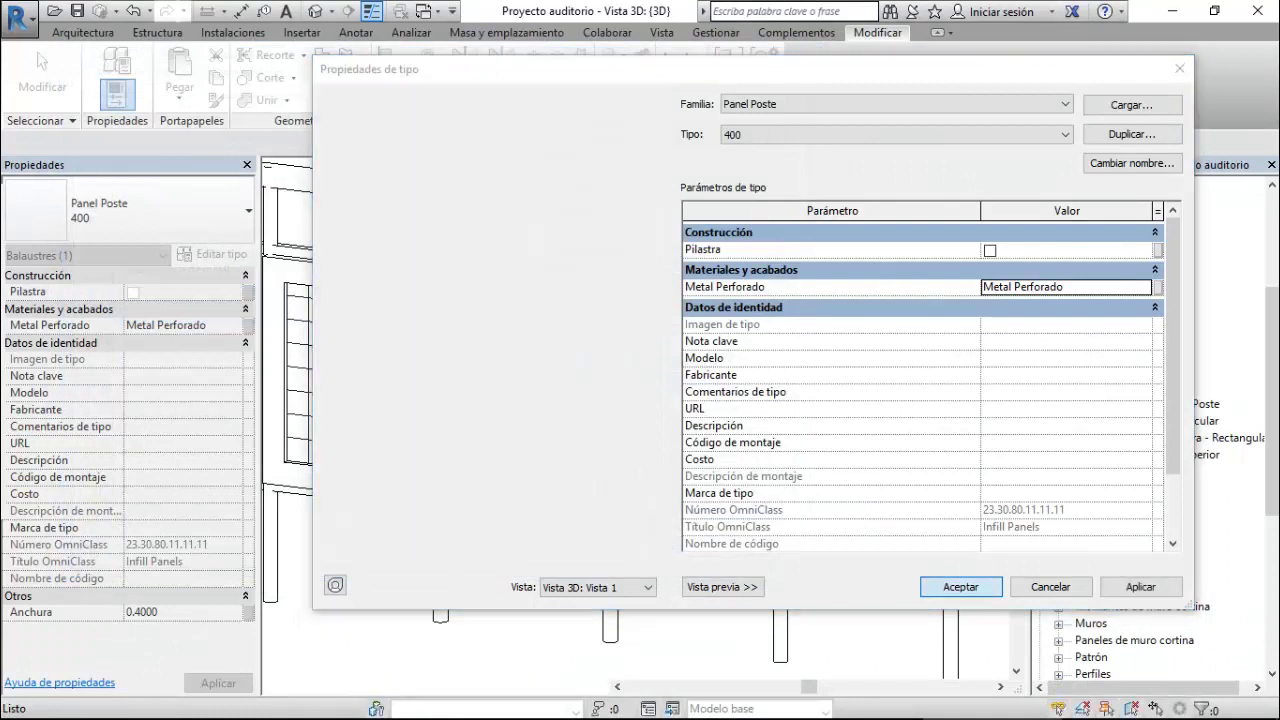
scroll(635, 420, "down", 3)
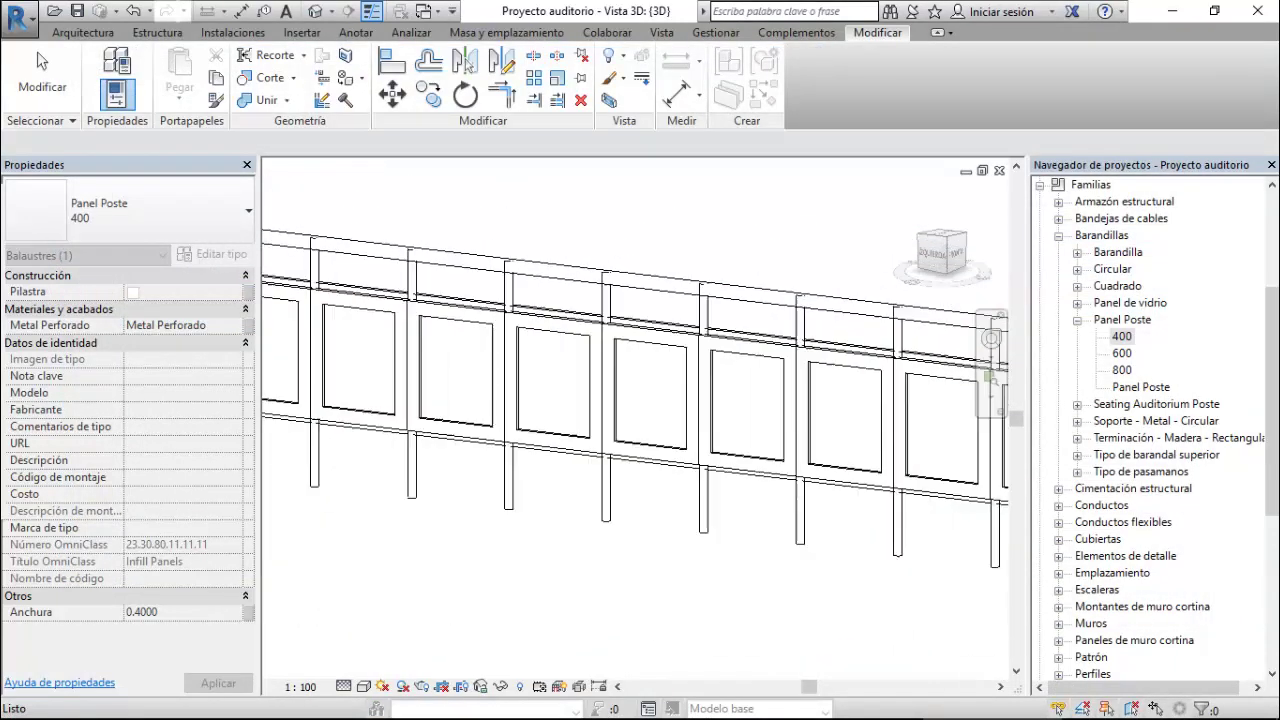
scroll(635, 400, "down", 1)
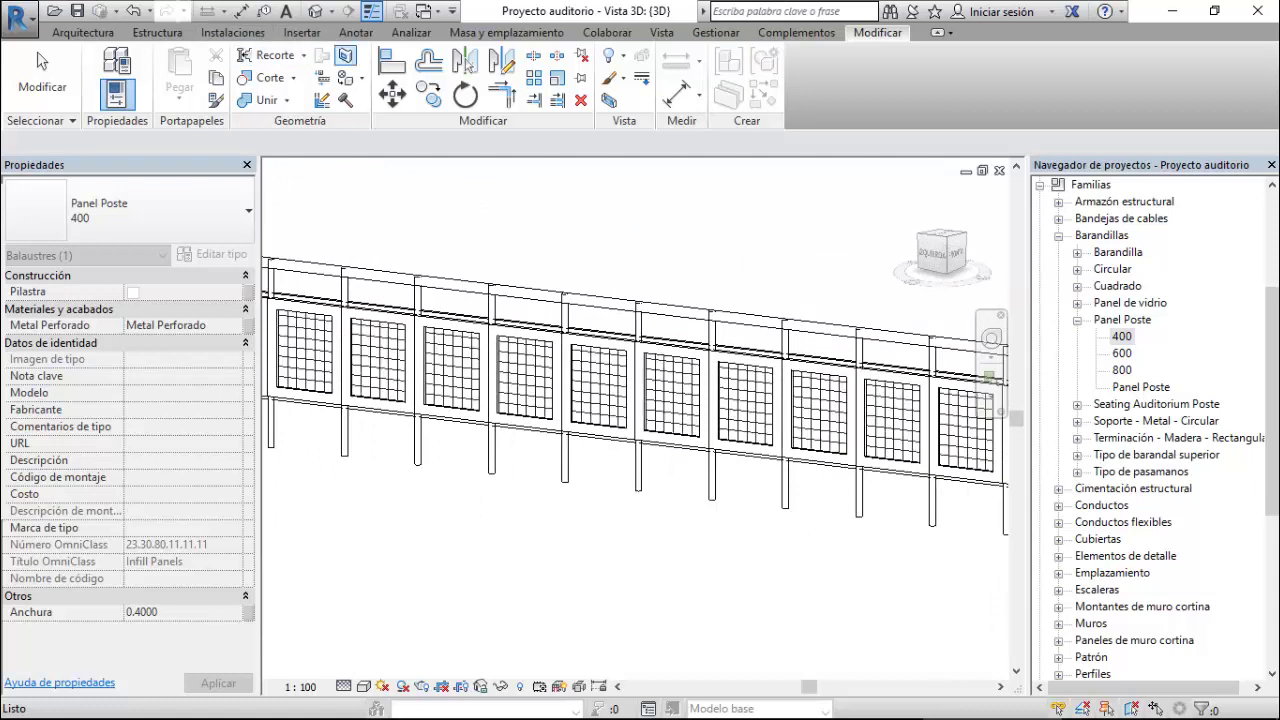
left_click(661, 32)
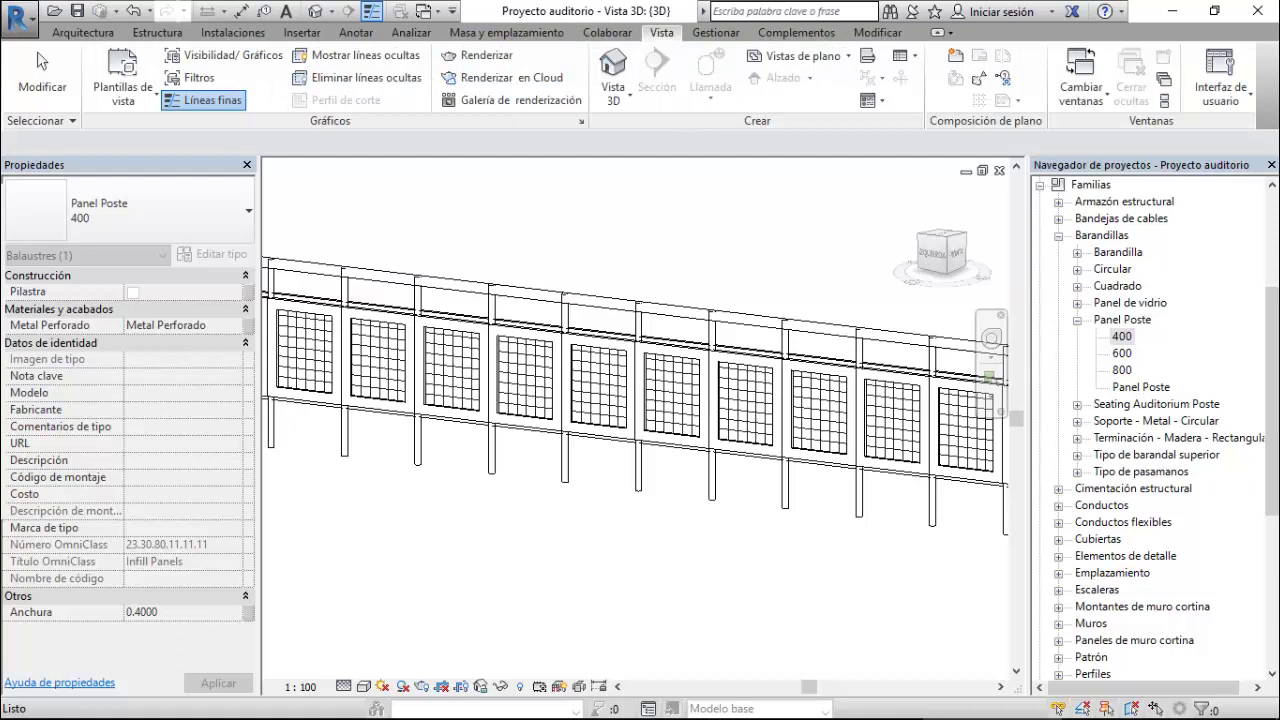
left_click(480, 55)
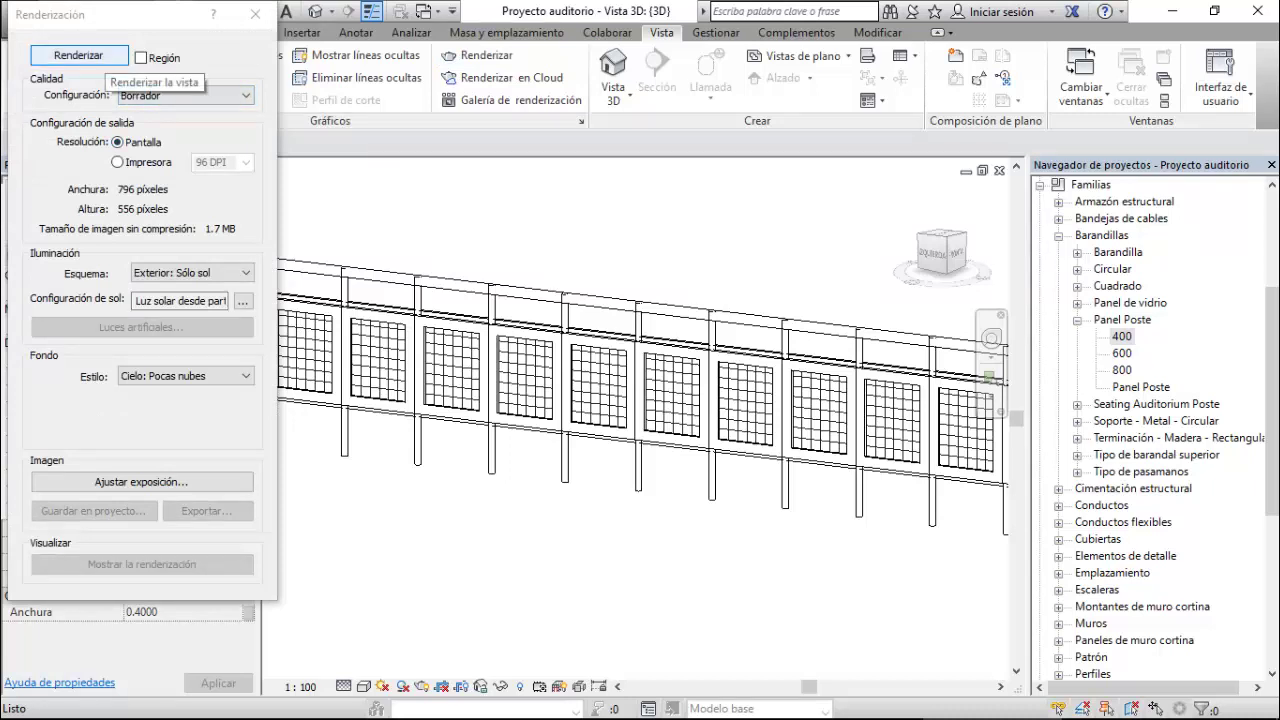
- Render a Borrador-quality draft of the 3D view and zoom into the red perforated panels
left_click(80, 56)
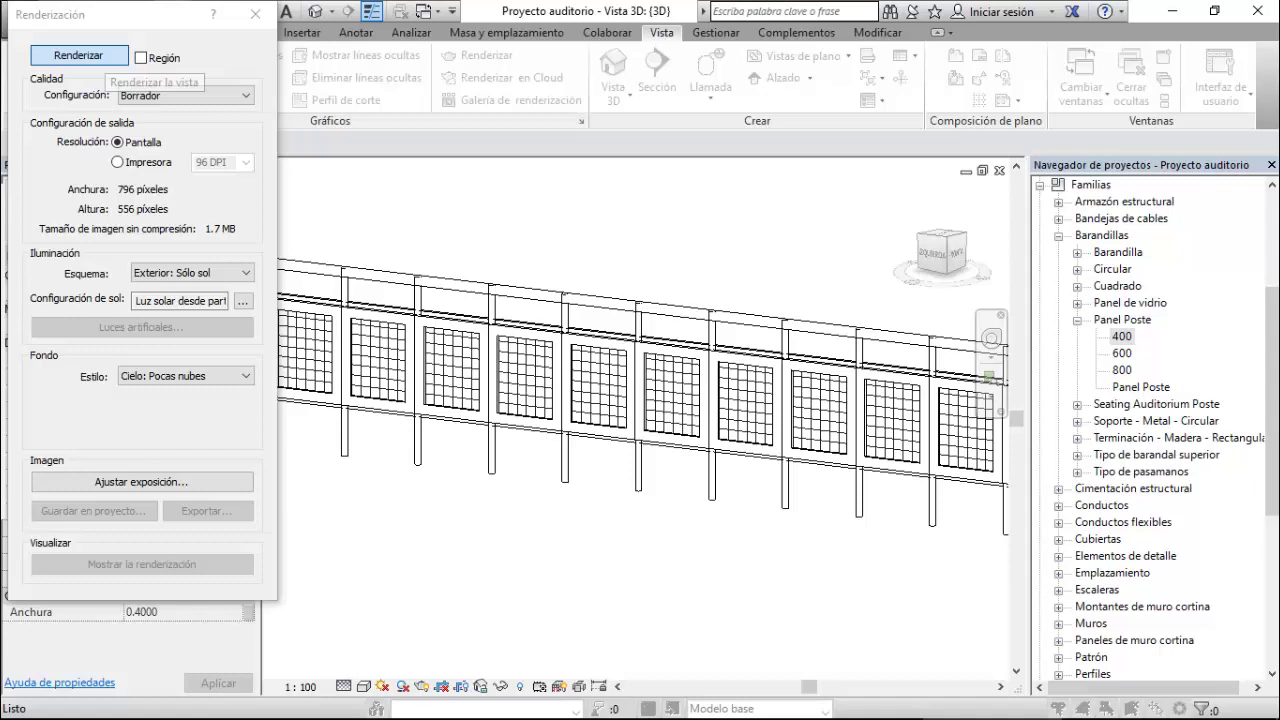
left_click(100, 58)
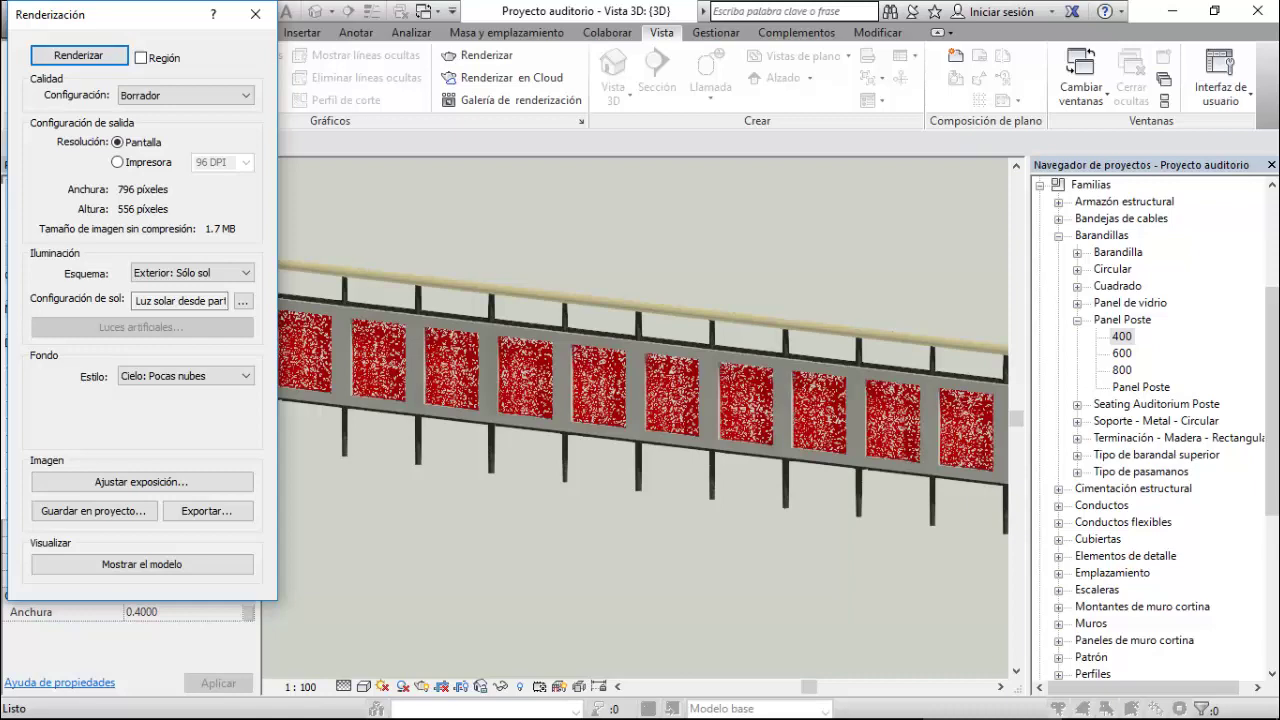
scroll(638, 390, "up", 2)
scroll(638, 390, "up", 3)
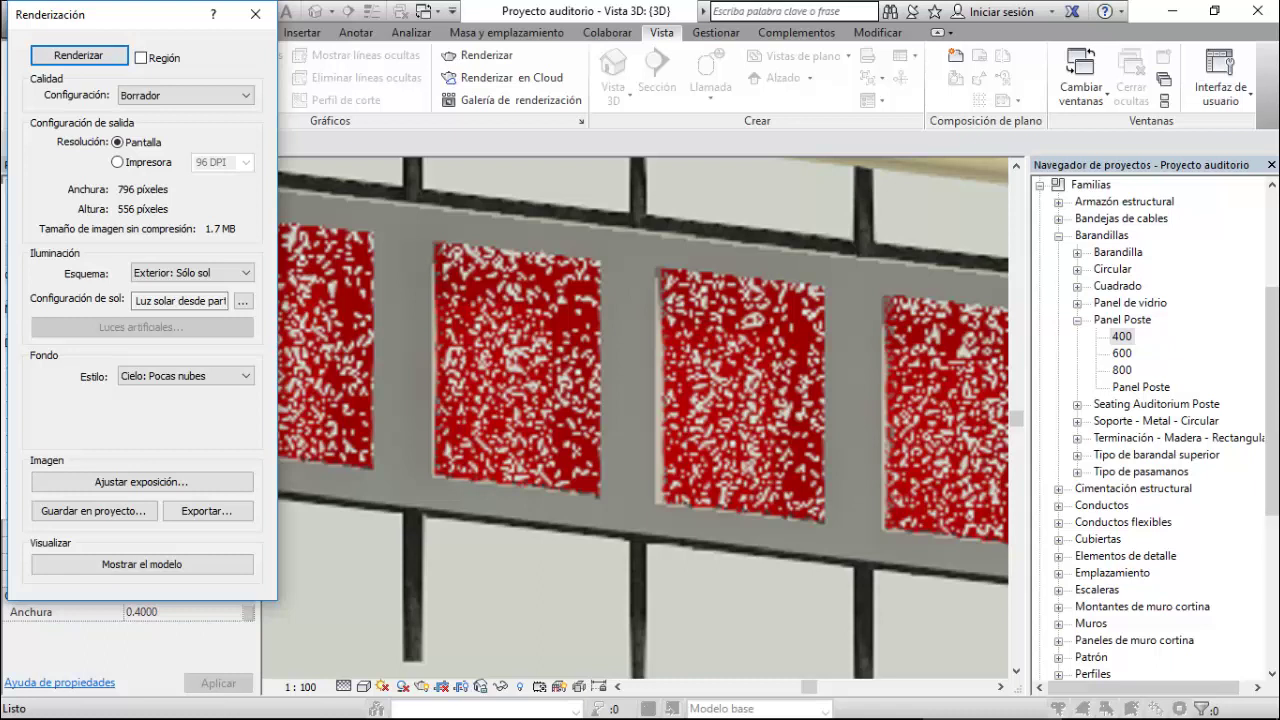
- Review the render quality levels, close the Renderización dialog, and dismiss the empty instance properties
left_click(185, 95)
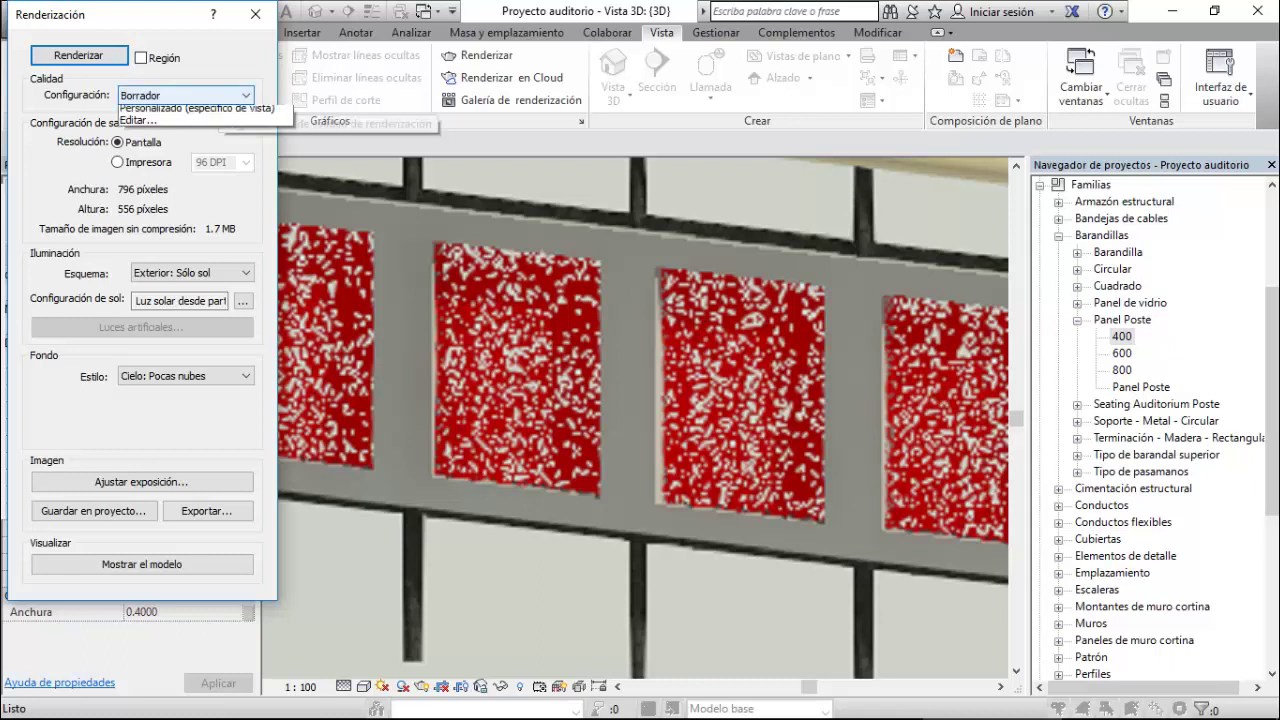
left_click(150, 109)
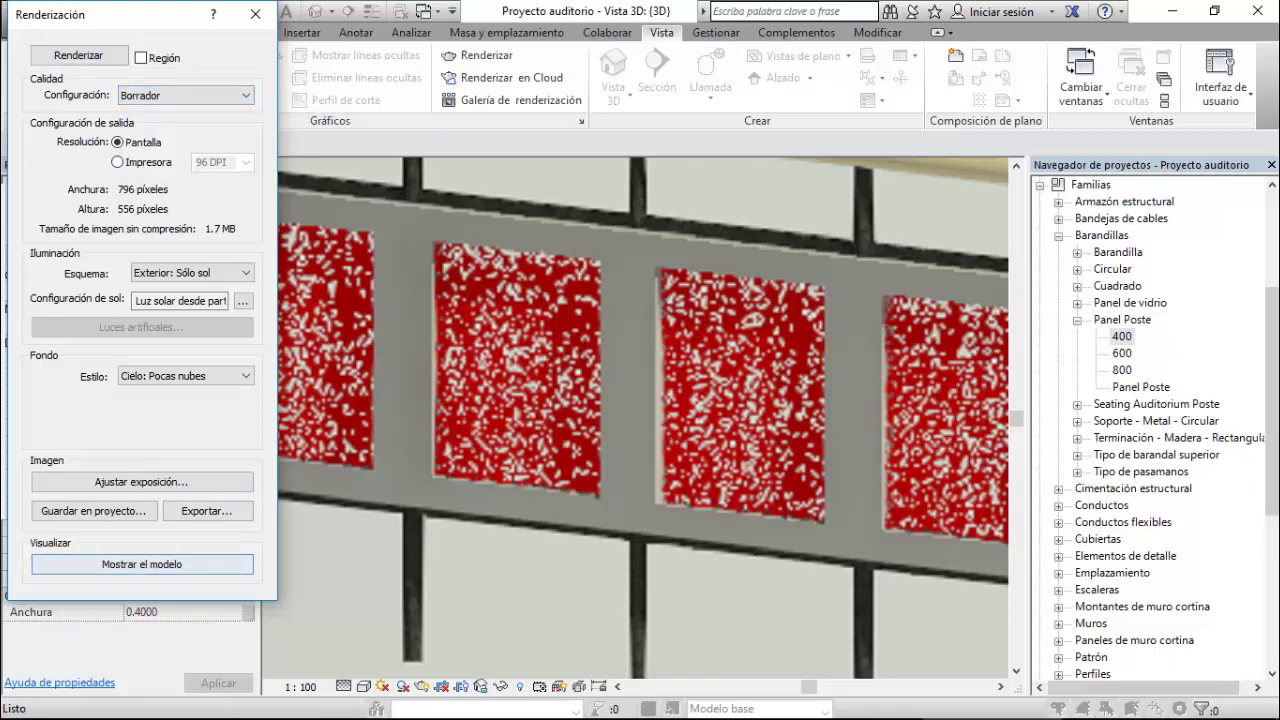
left_click(255, 14)
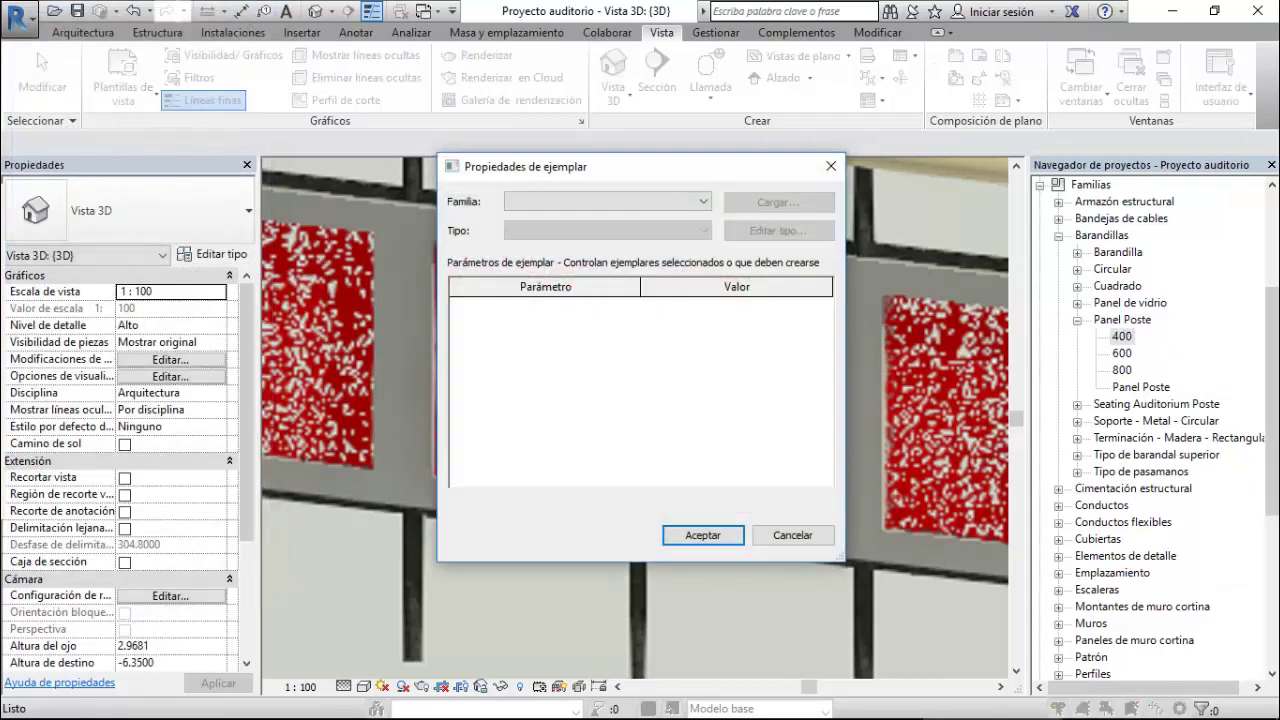
left_click(792, 535)
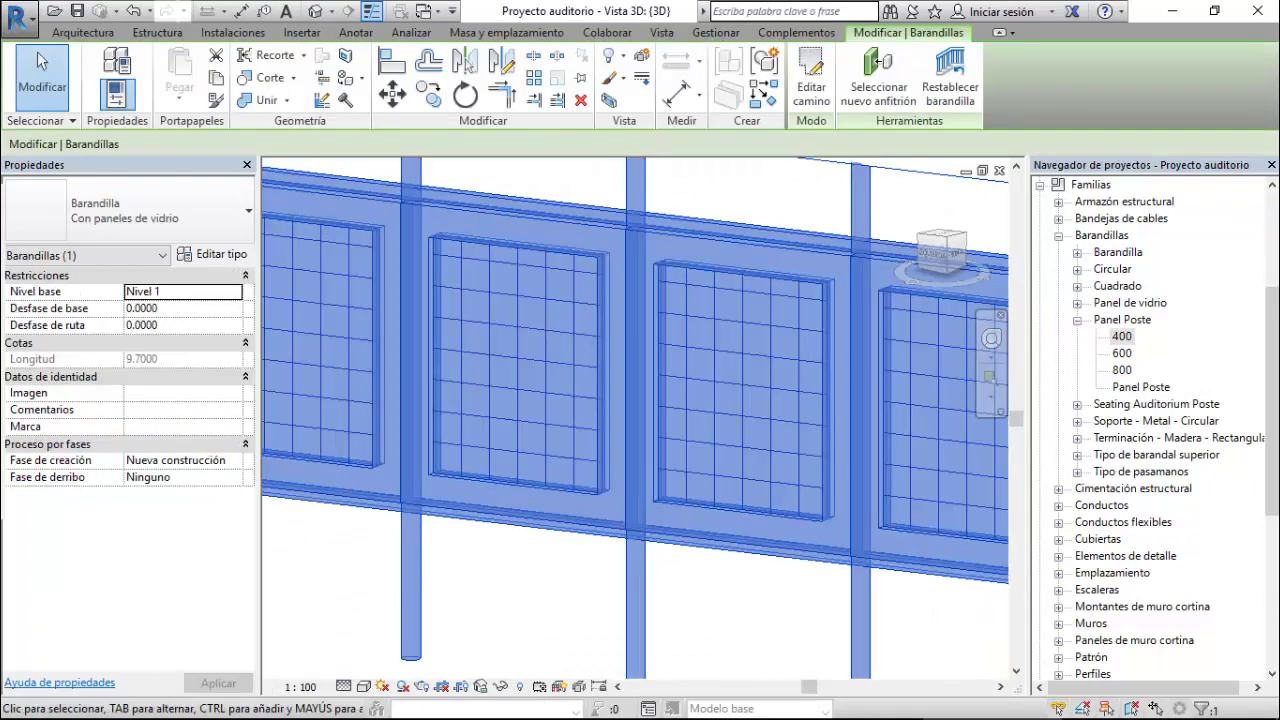
- Reopen Panel Poste 400's Metal Perforado material and open its cutout image in the texture editor
left_click(1121, 336)
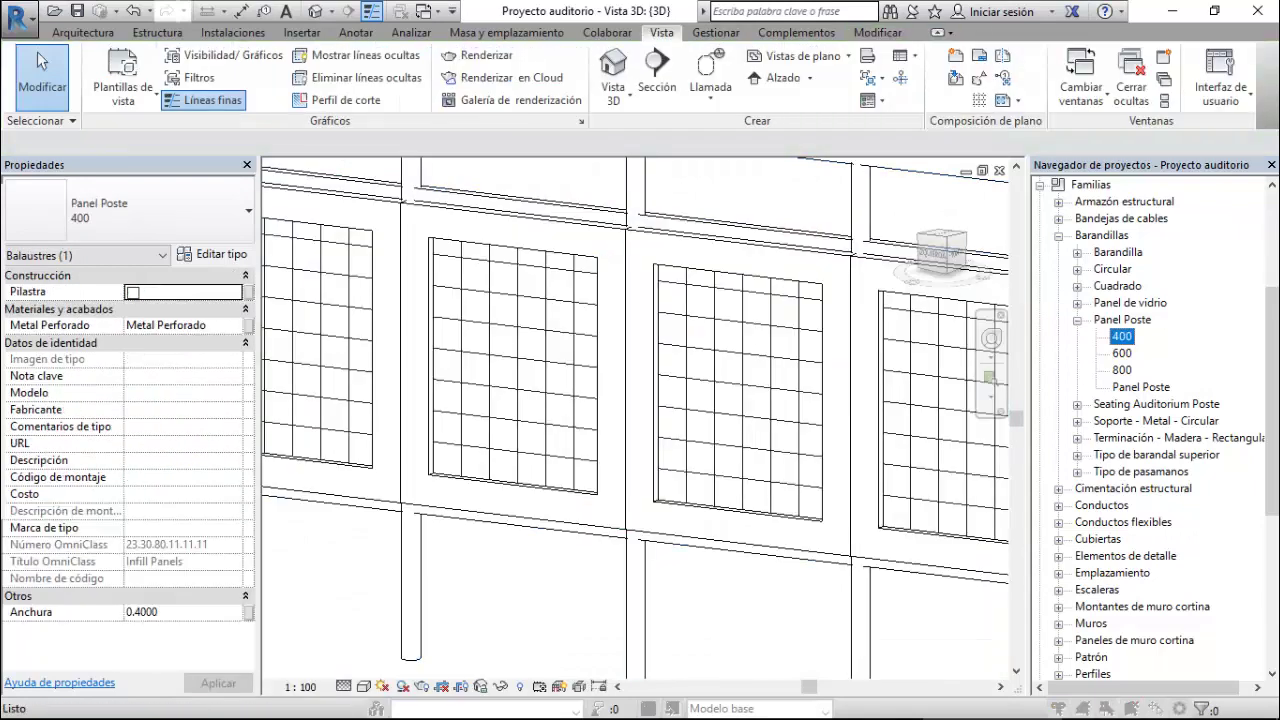
double_click(1121, 336)
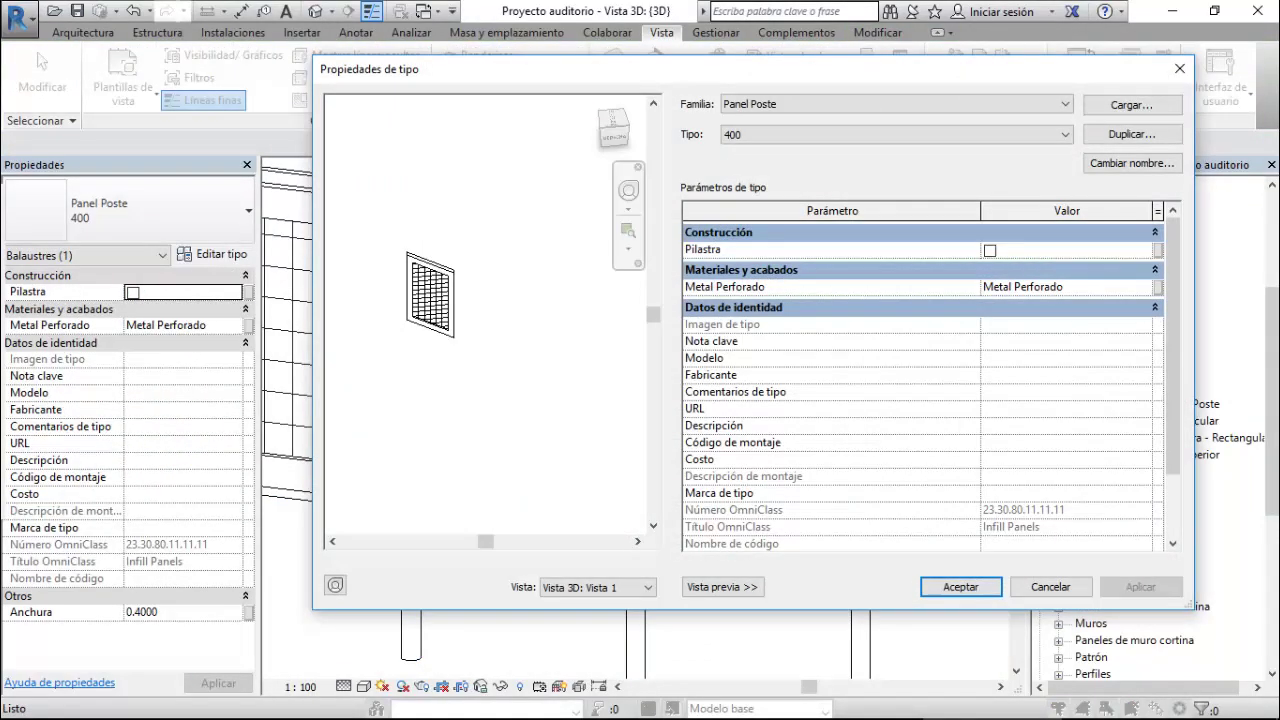
left_click(1034, 286)
left_click(1144, 287)
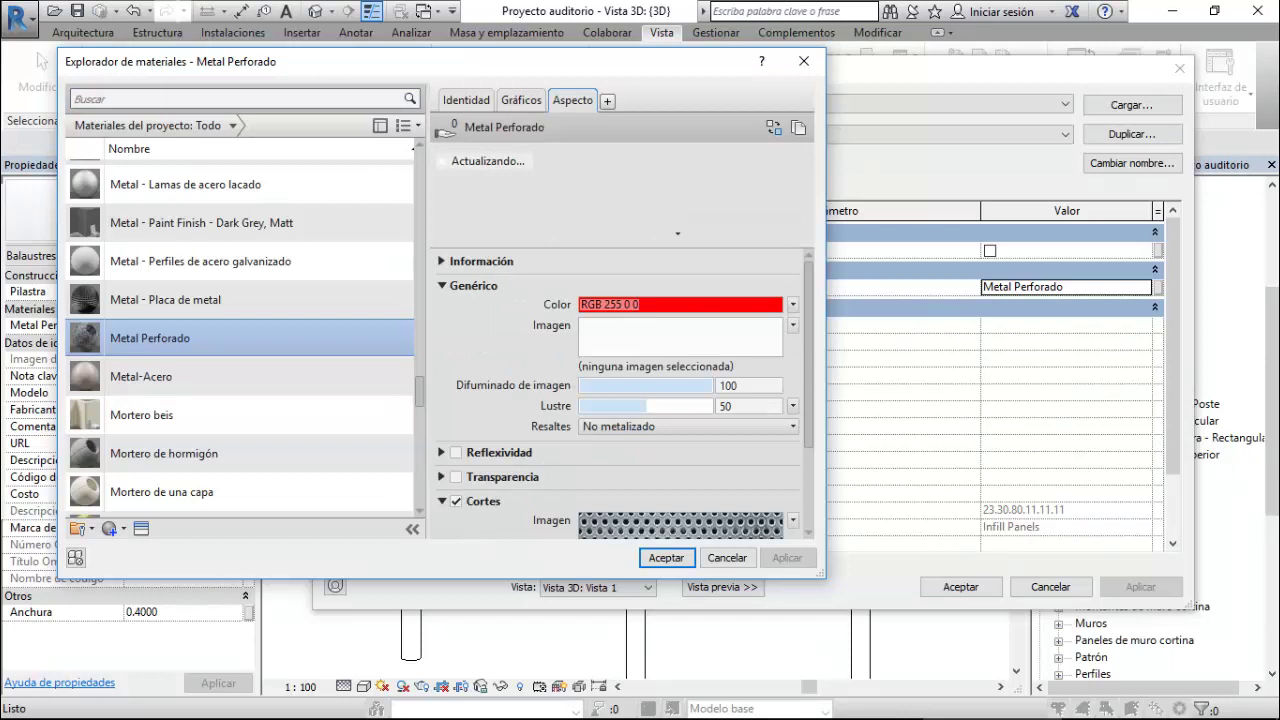
scroll(620, 400, "down", 1)
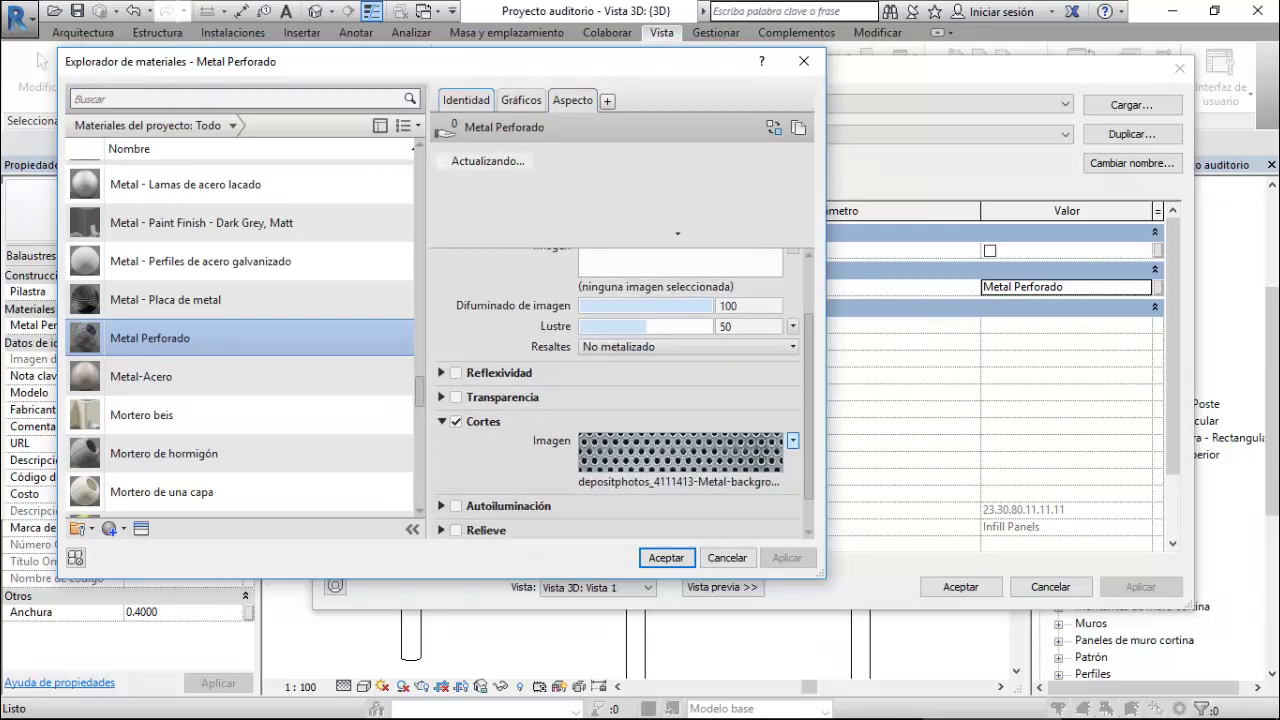
scroll(792, 440, "down", 1)
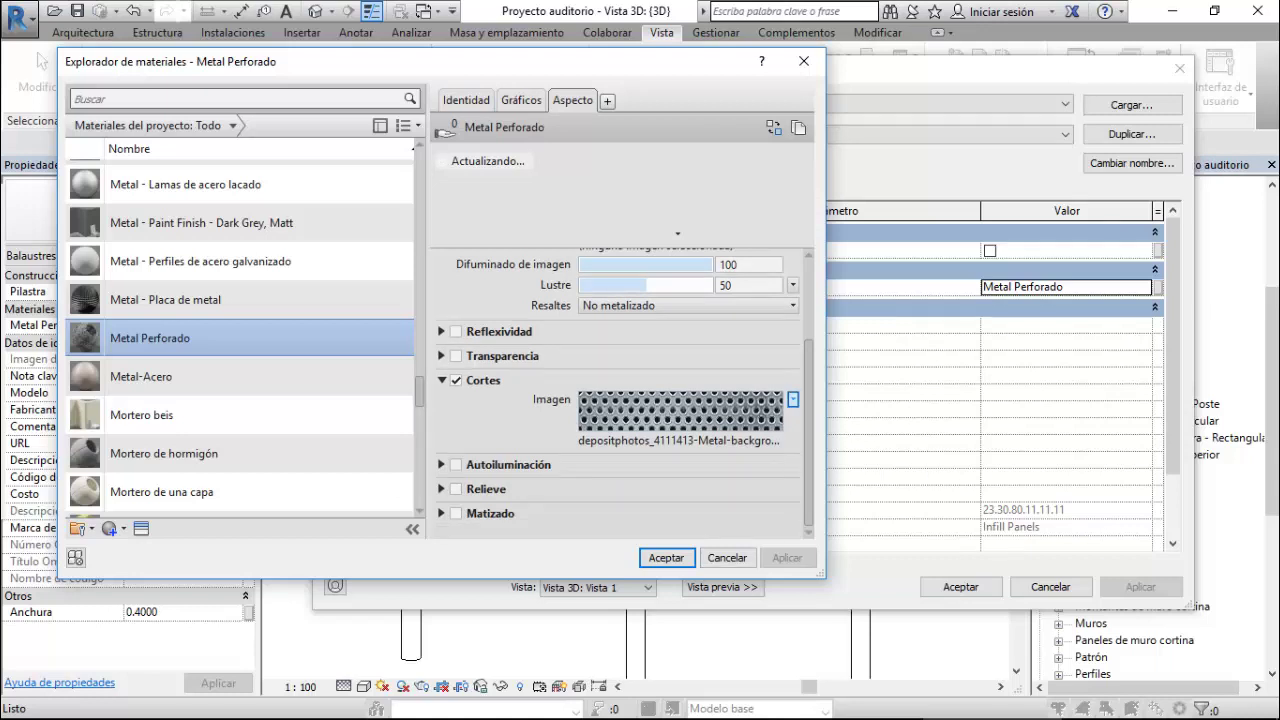
left_click(792, 399)
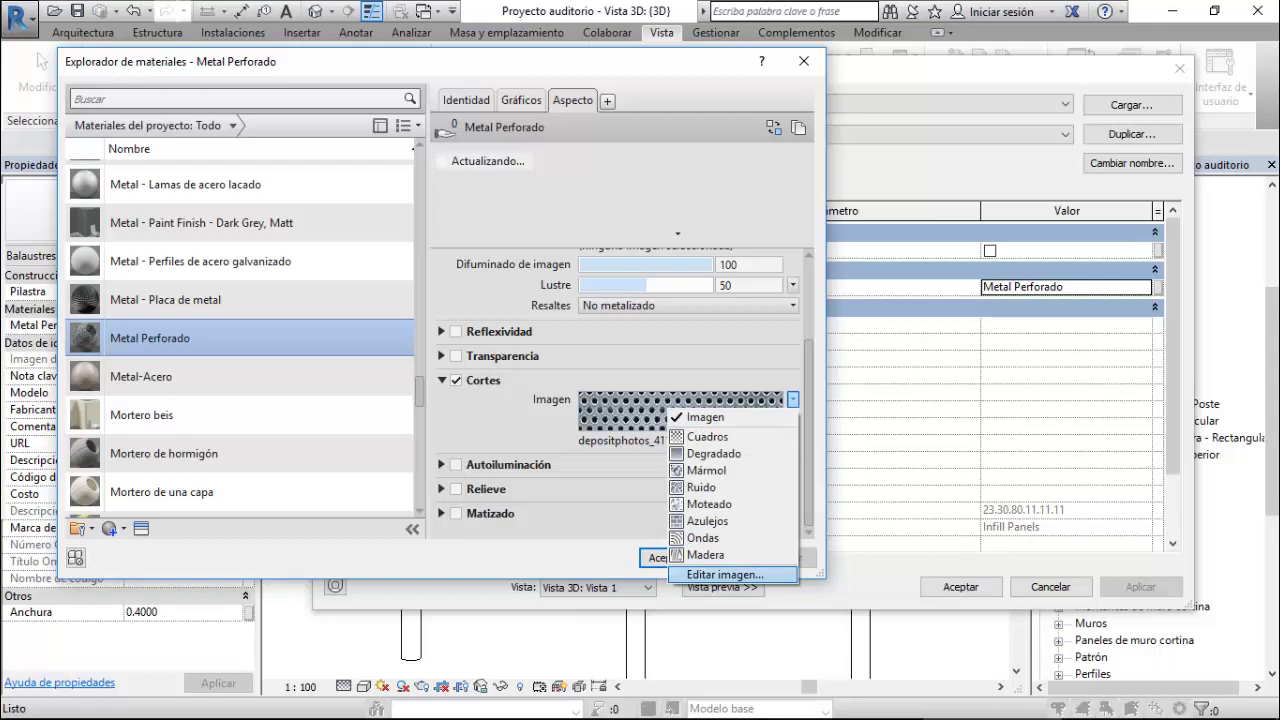
left_click(725, 574)
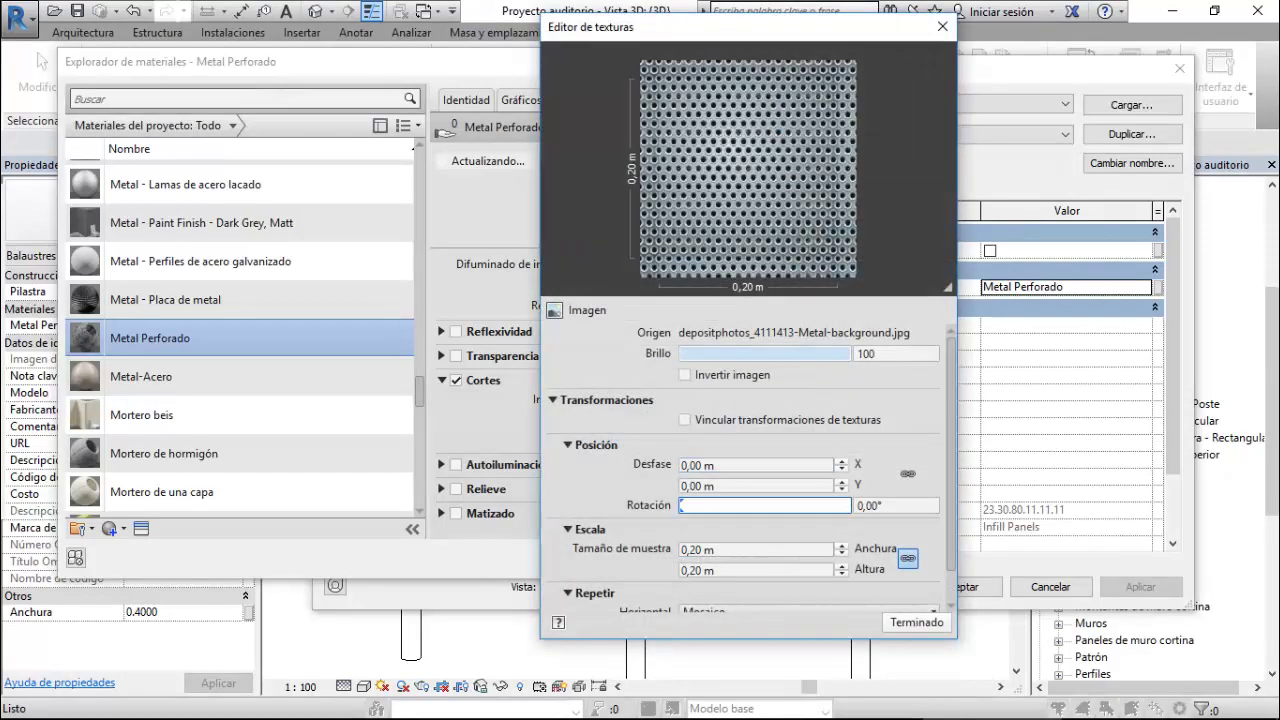
- Set the cutout sample size to 0,35 m and confirm the material and type properties
left_click(756, 549)
type("0,35")
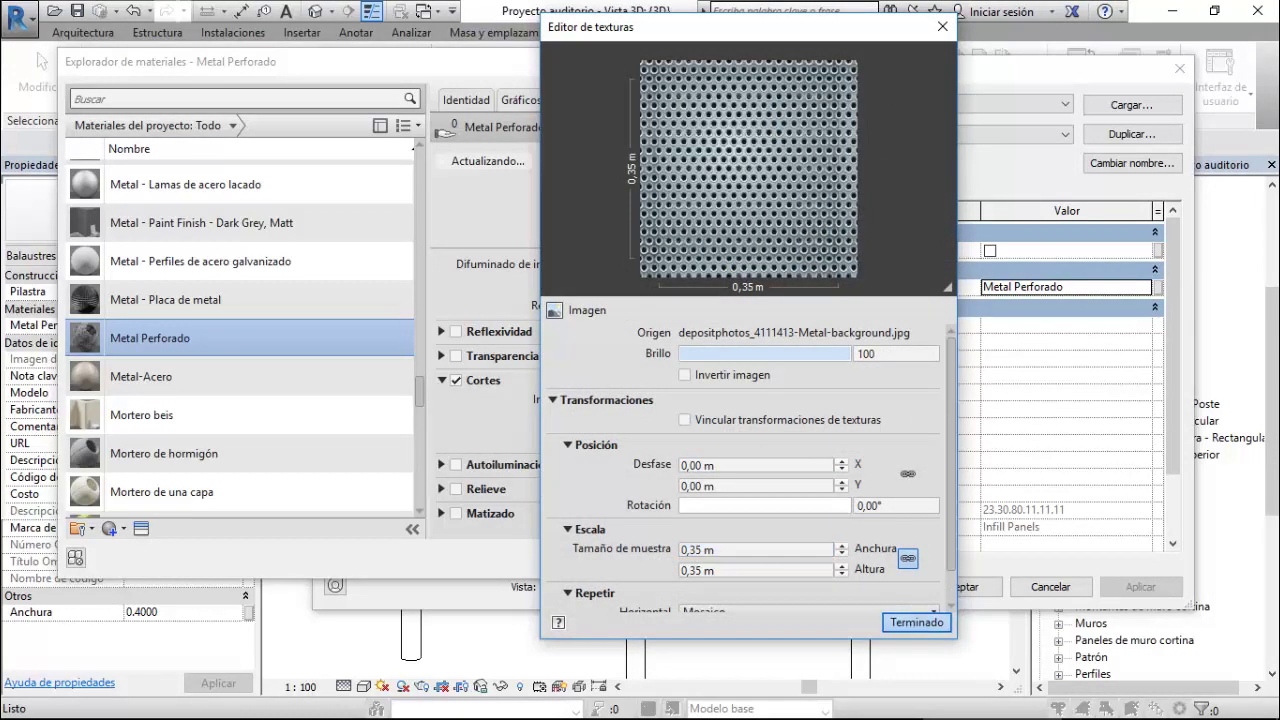
left_click(916, 622)
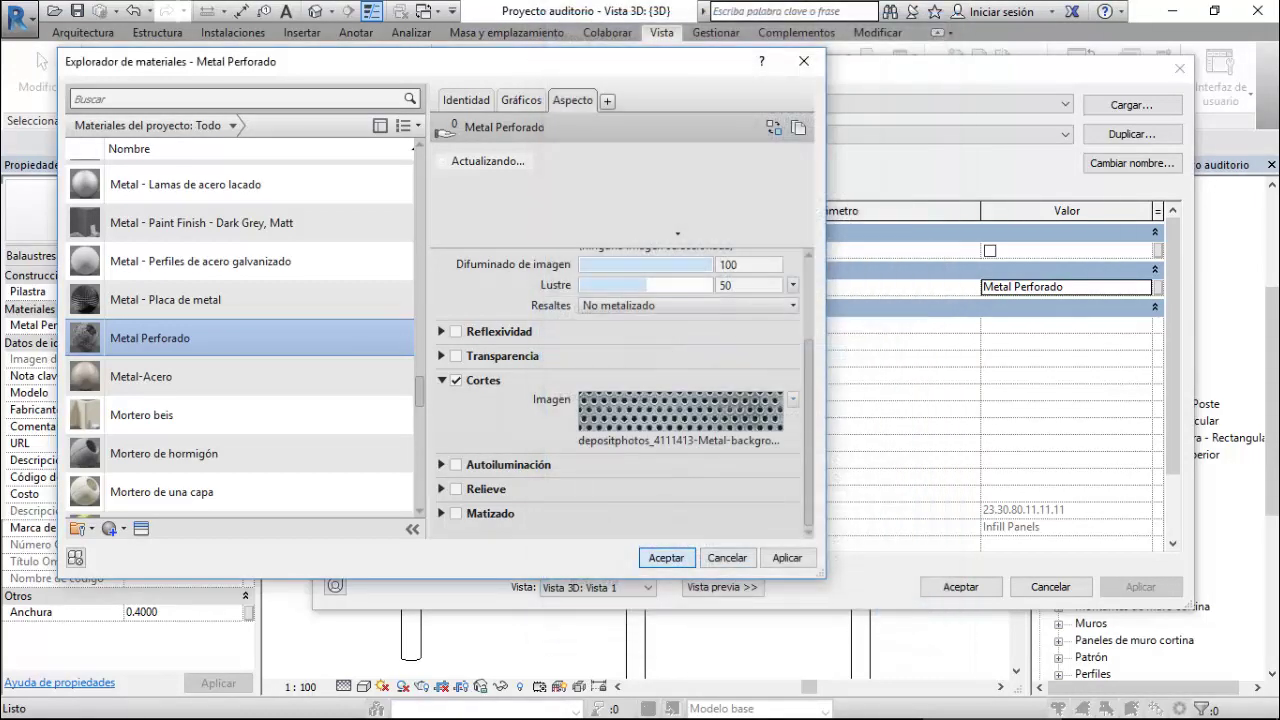
left_click(666, 557)
left_click(960, 586)
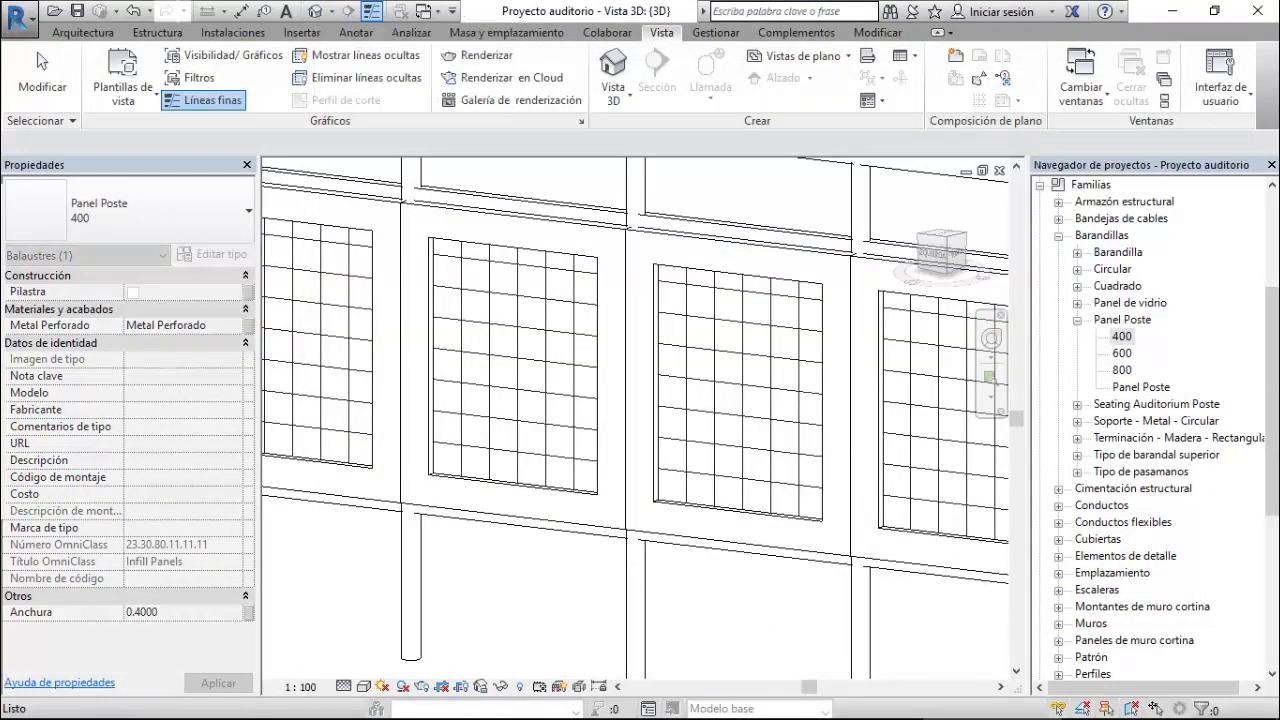
- Render the railing at Media quality to show finer red perforations on the panels
left_click(476, 55)
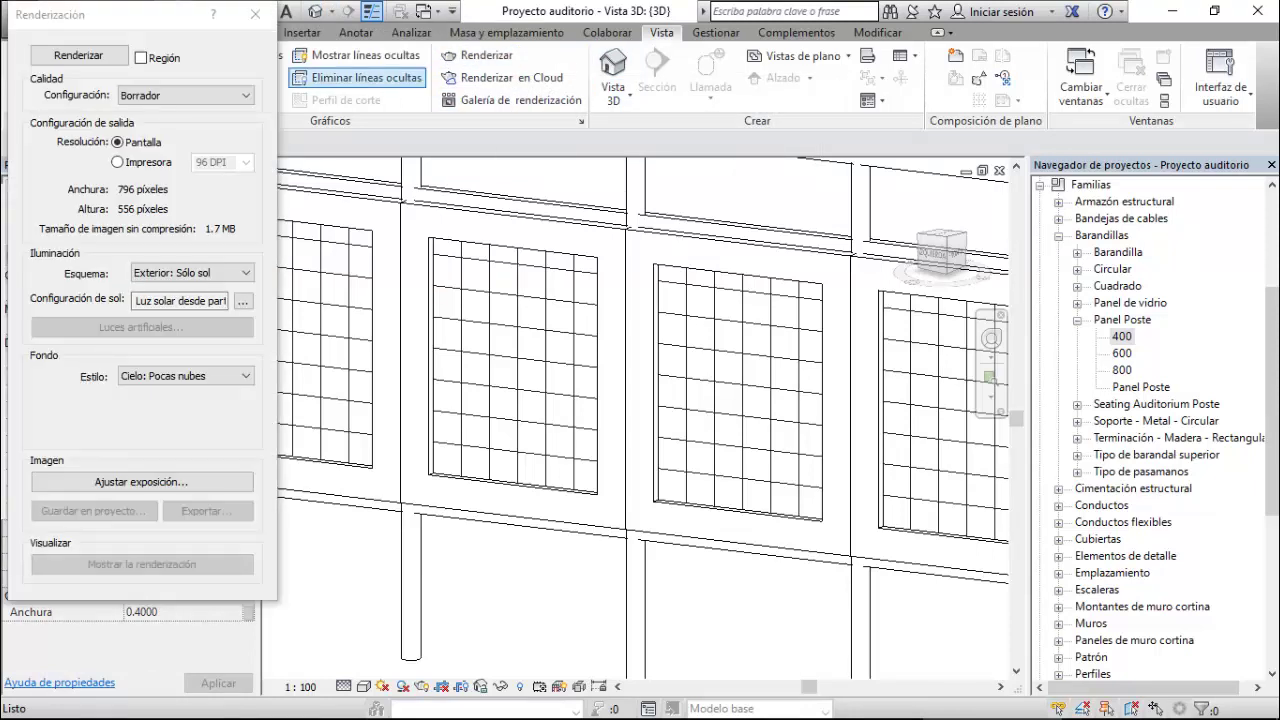
left_click(185, 95)
key("Down")
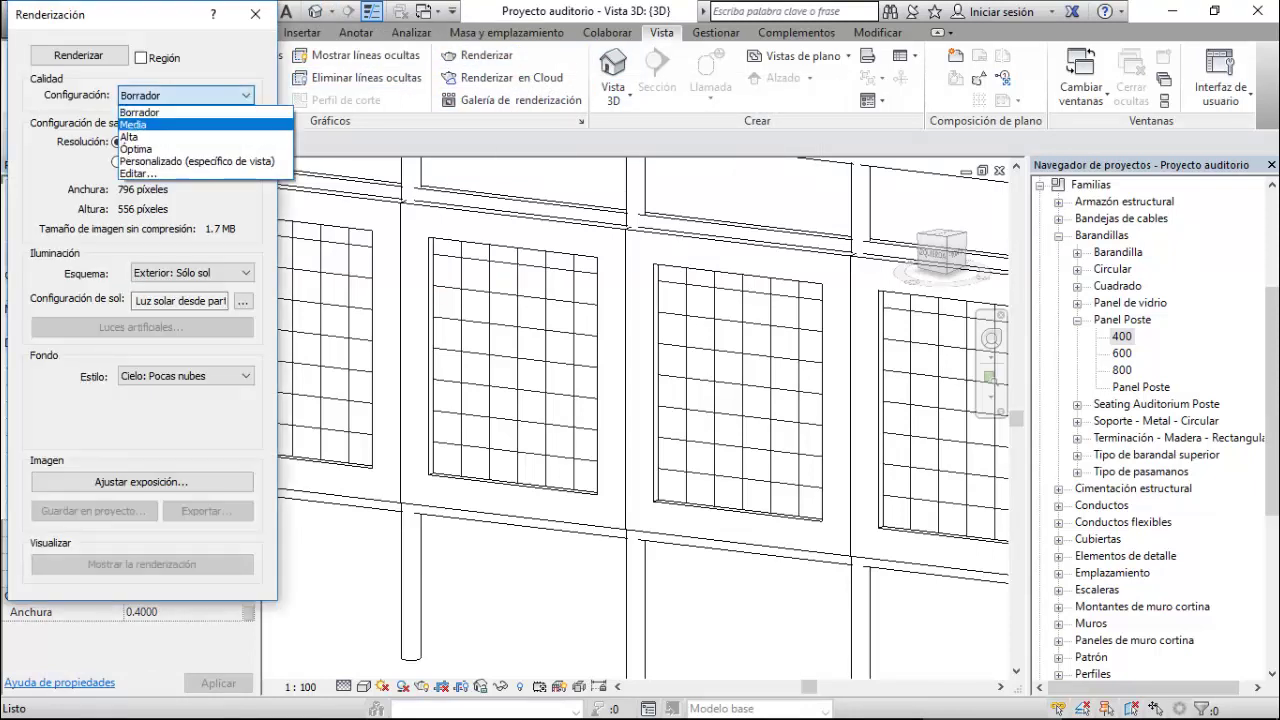
key("Return")
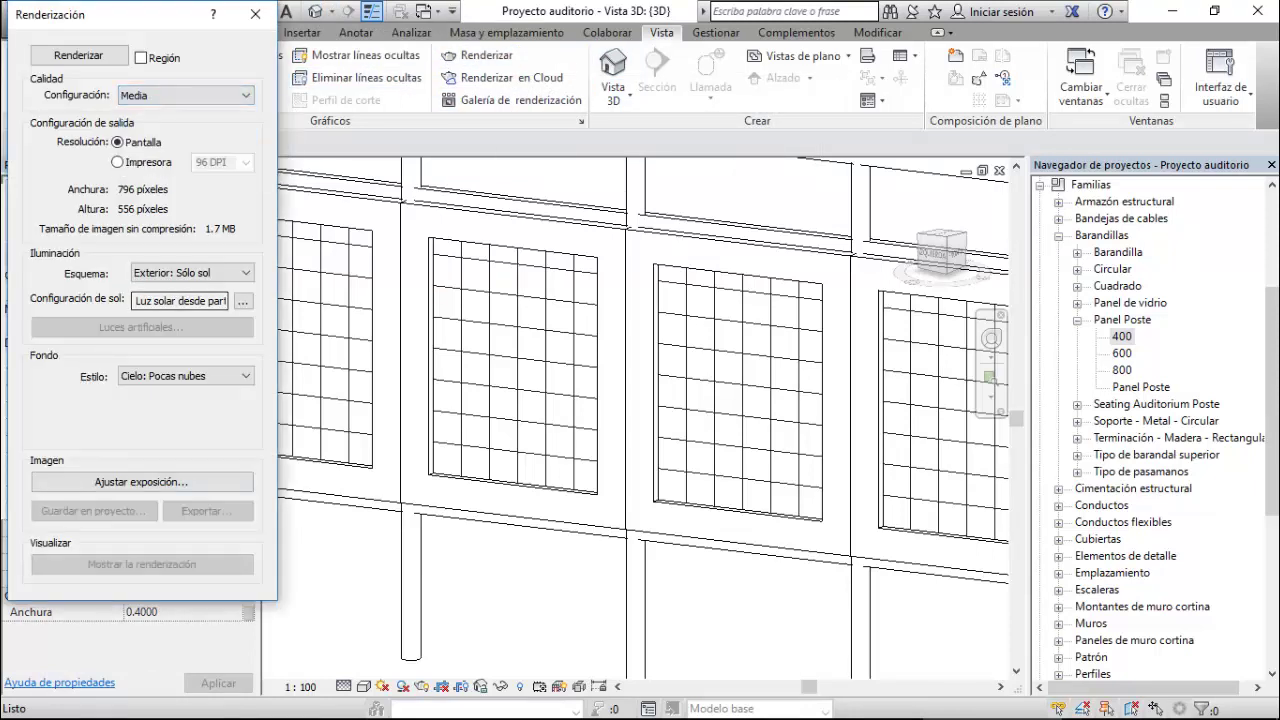
left_click(78, 55)
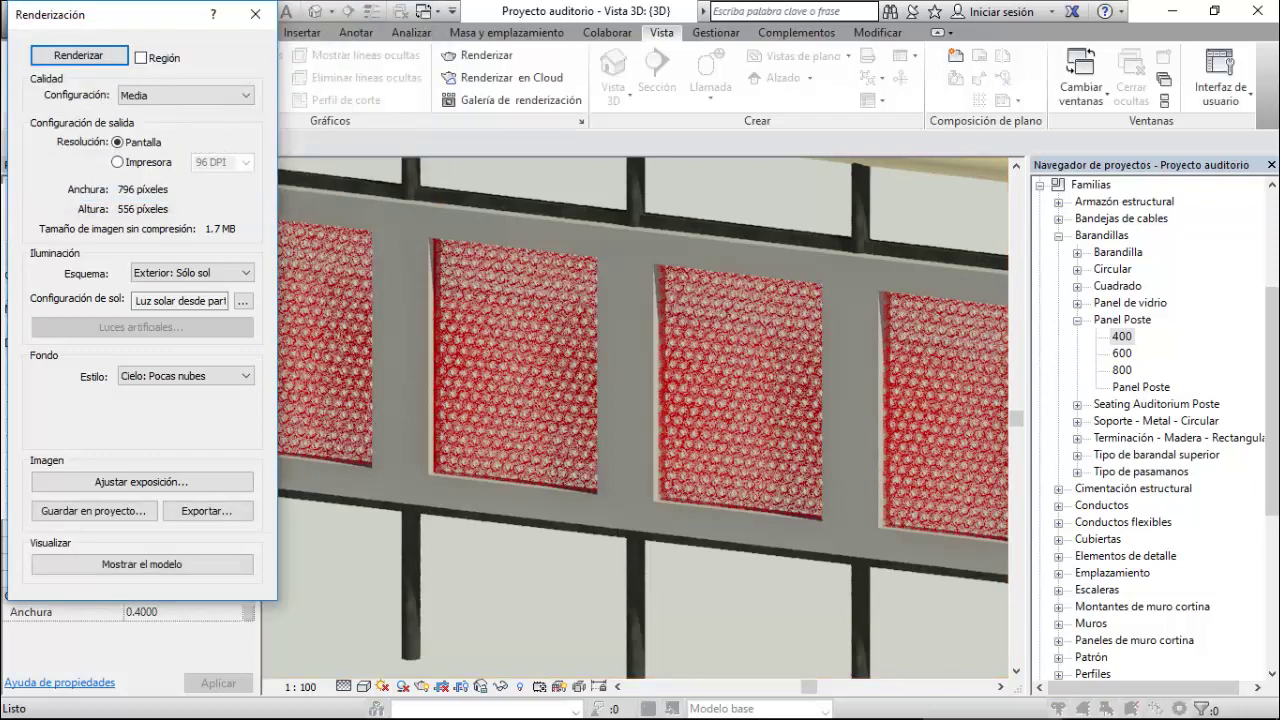
- Zoom out on the Media-quality render result and close the Renderización dialog
scroll(750, 389, "down", 2)
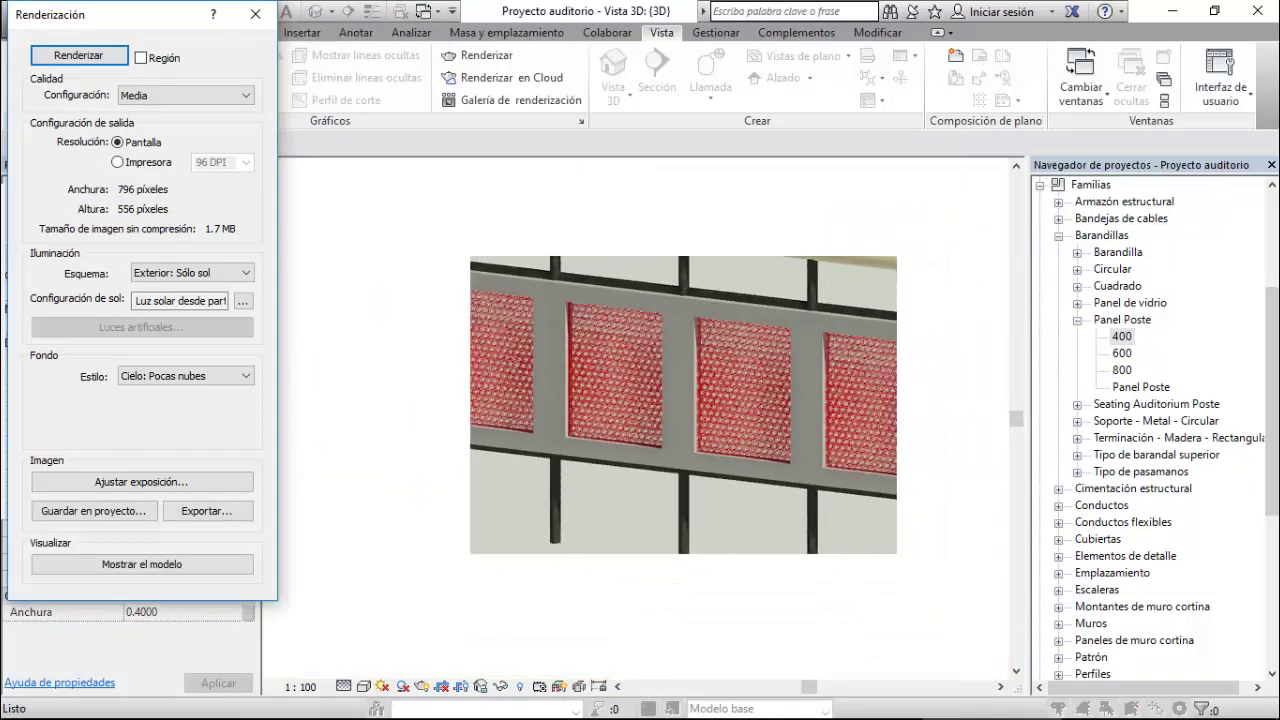
scroll(624, 406, "down", 1)
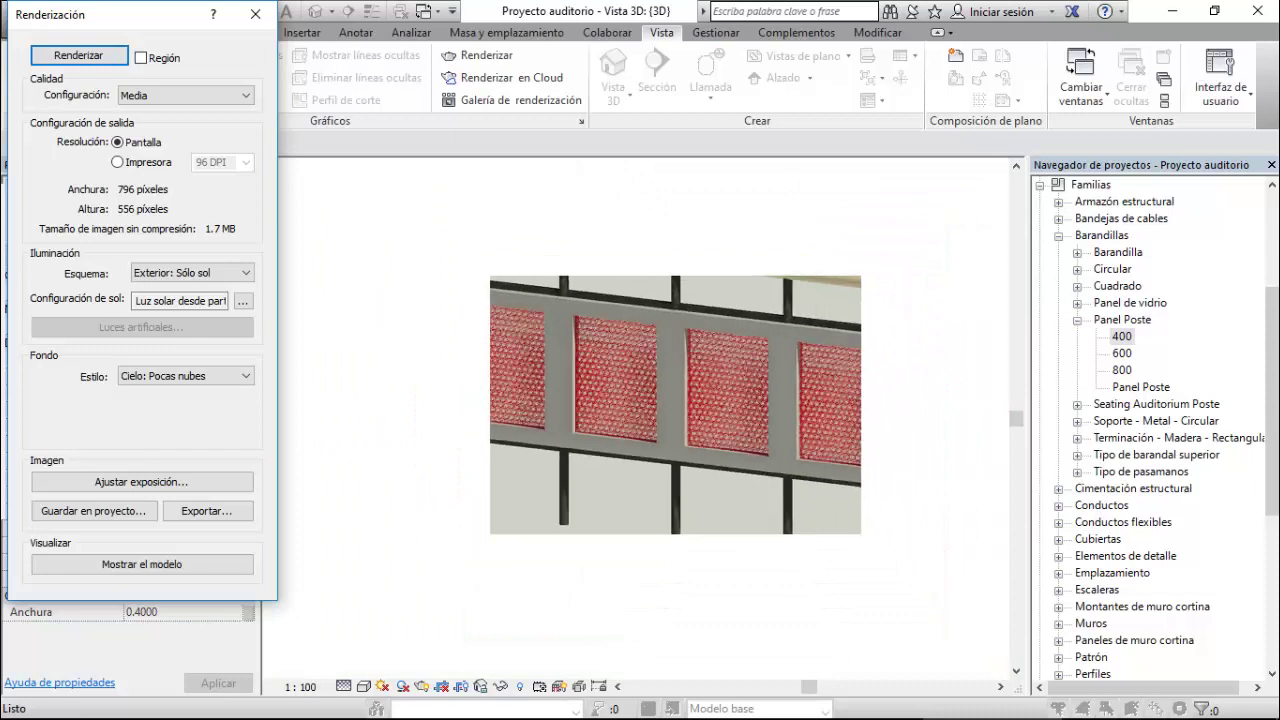
scroll(624, 406, "down", 1)
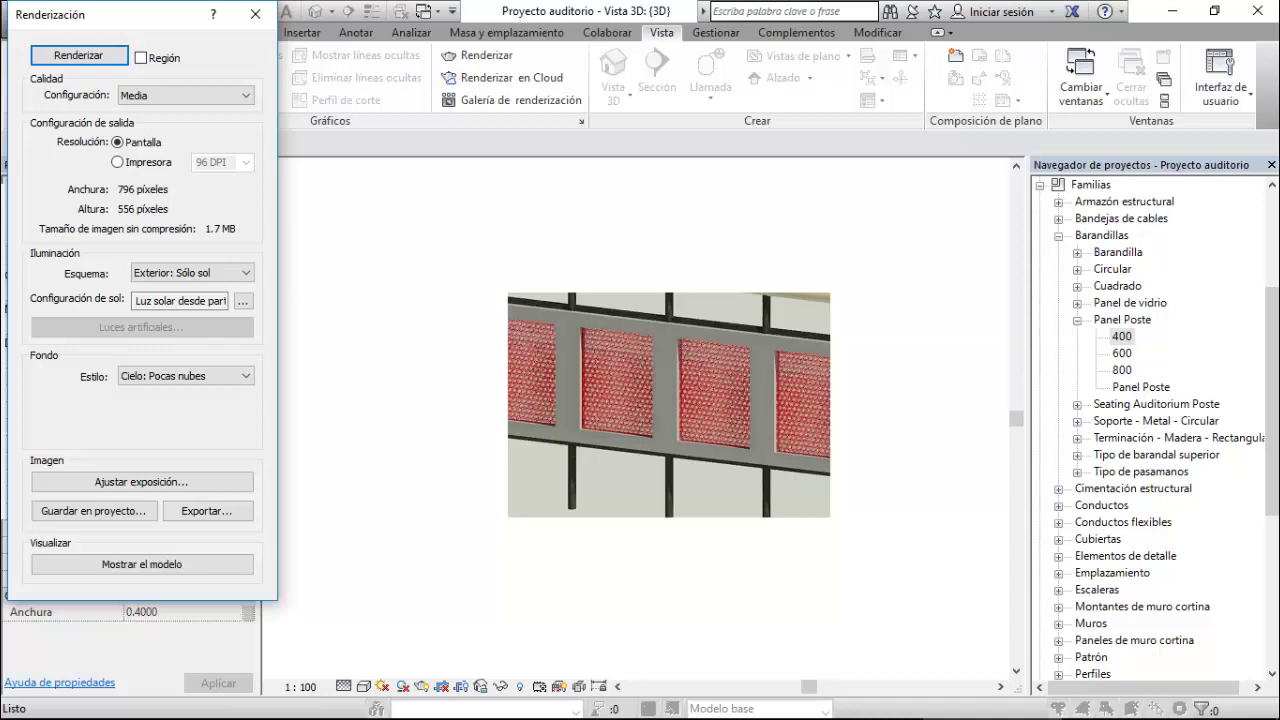
scroll(654, 370, "down", 1)
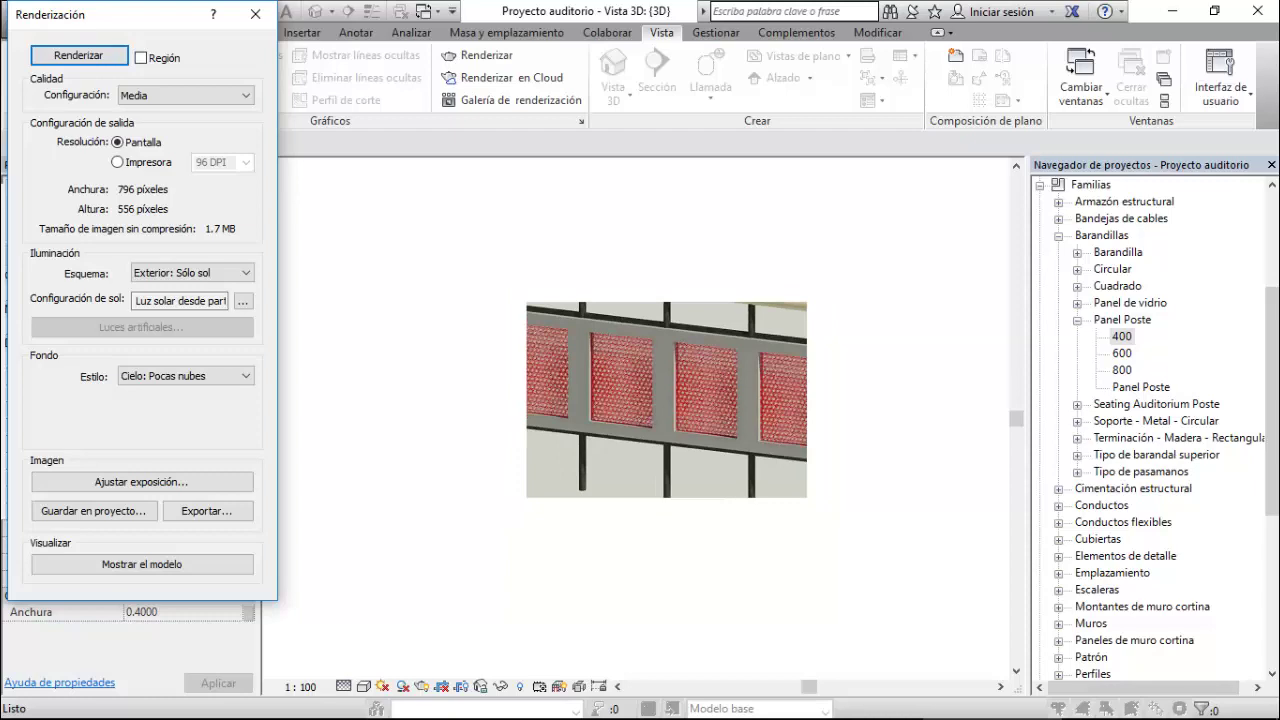
left_click(255, 14)
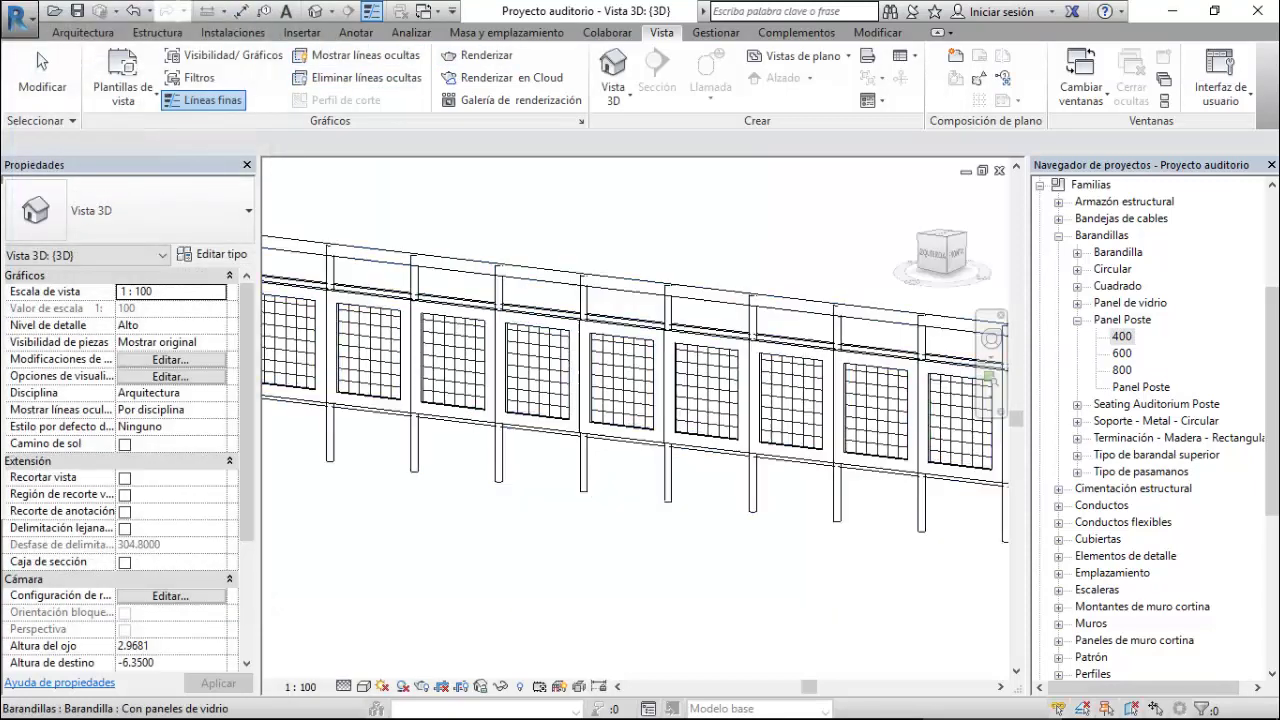
scroll(635, 390, "down", 2)
scroll(635, 390, "down", 2)
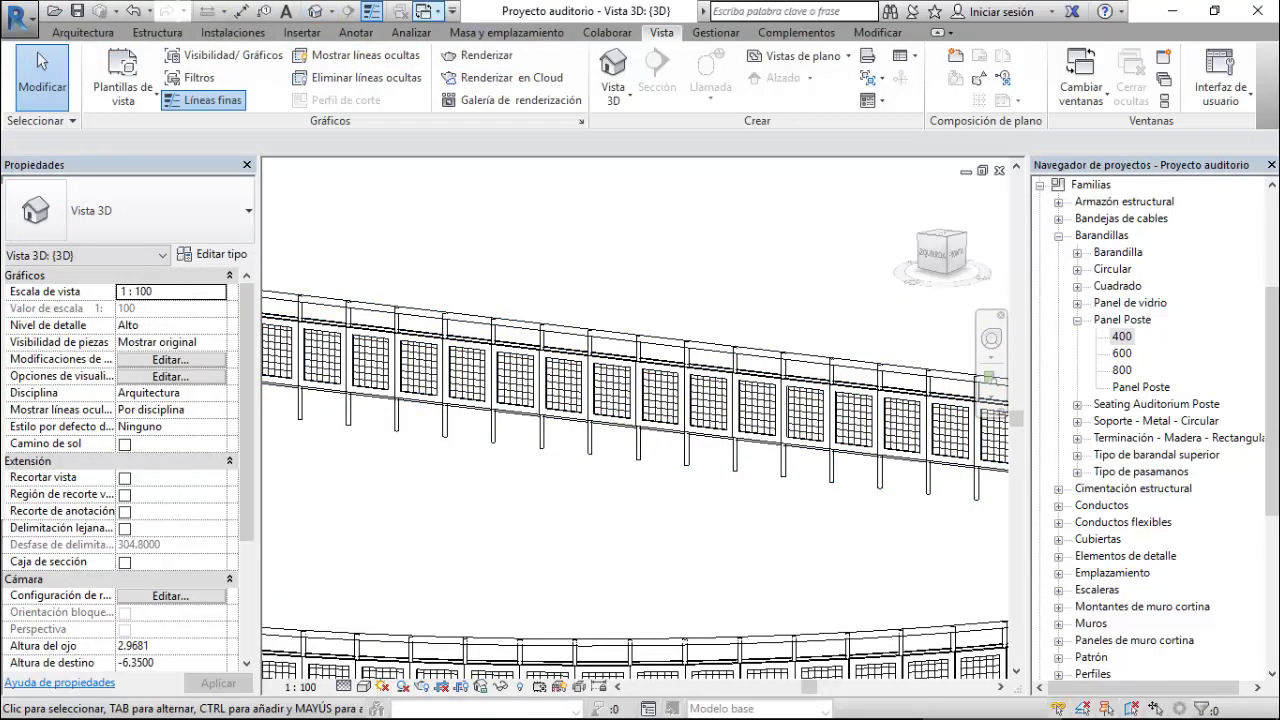
left_click(480, 55)
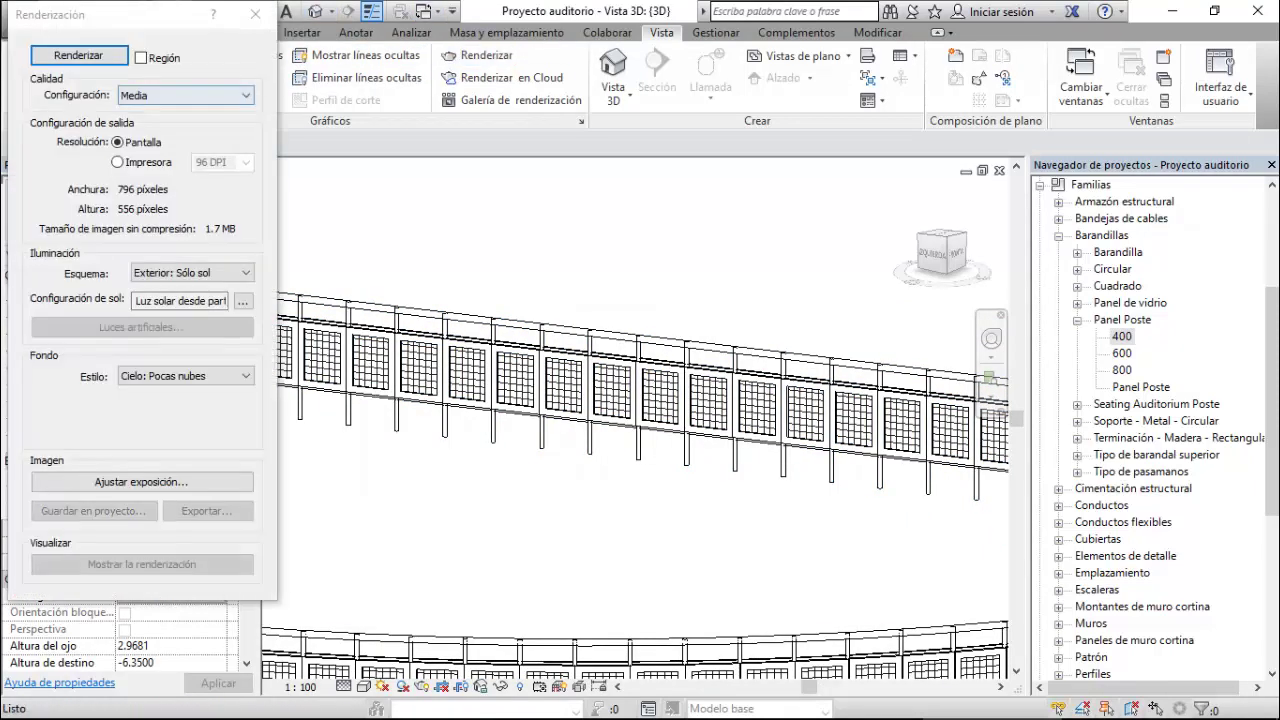
left_click(78, 55)
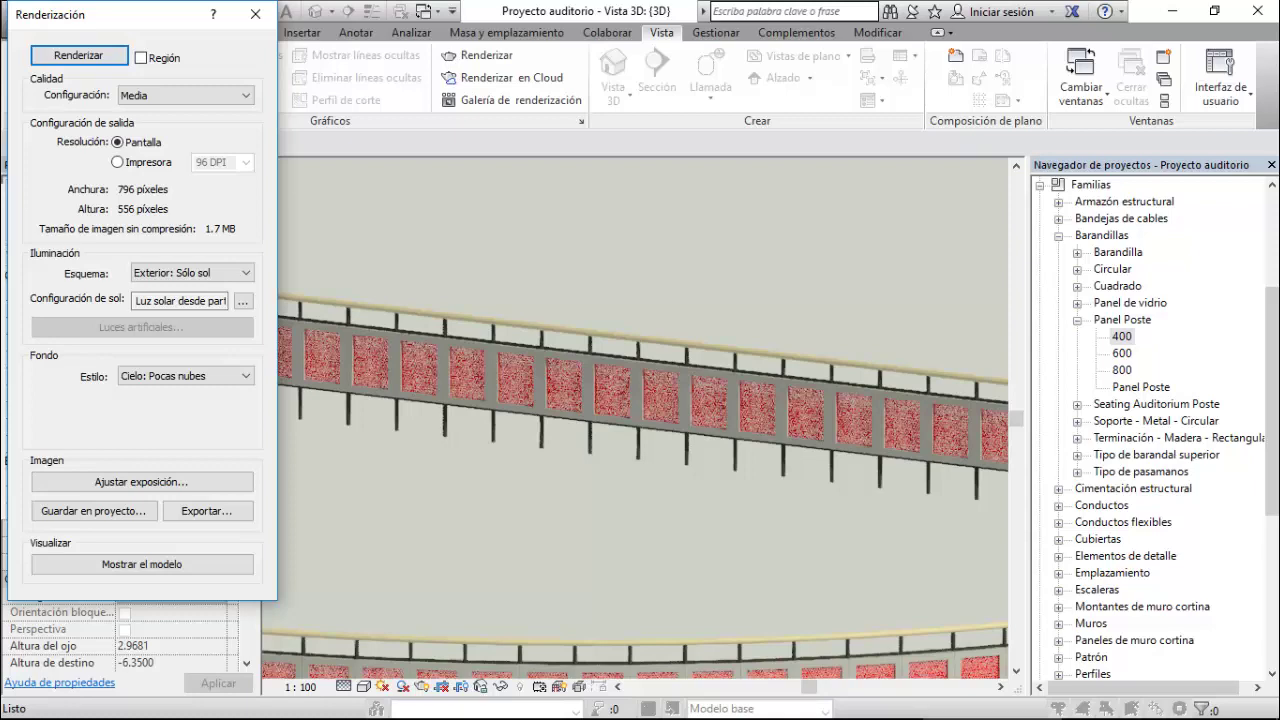
scroll(640, 420, "up", 1)
scroll(640, 420, "up", 1)
scroll(640, 420, "up", 2)
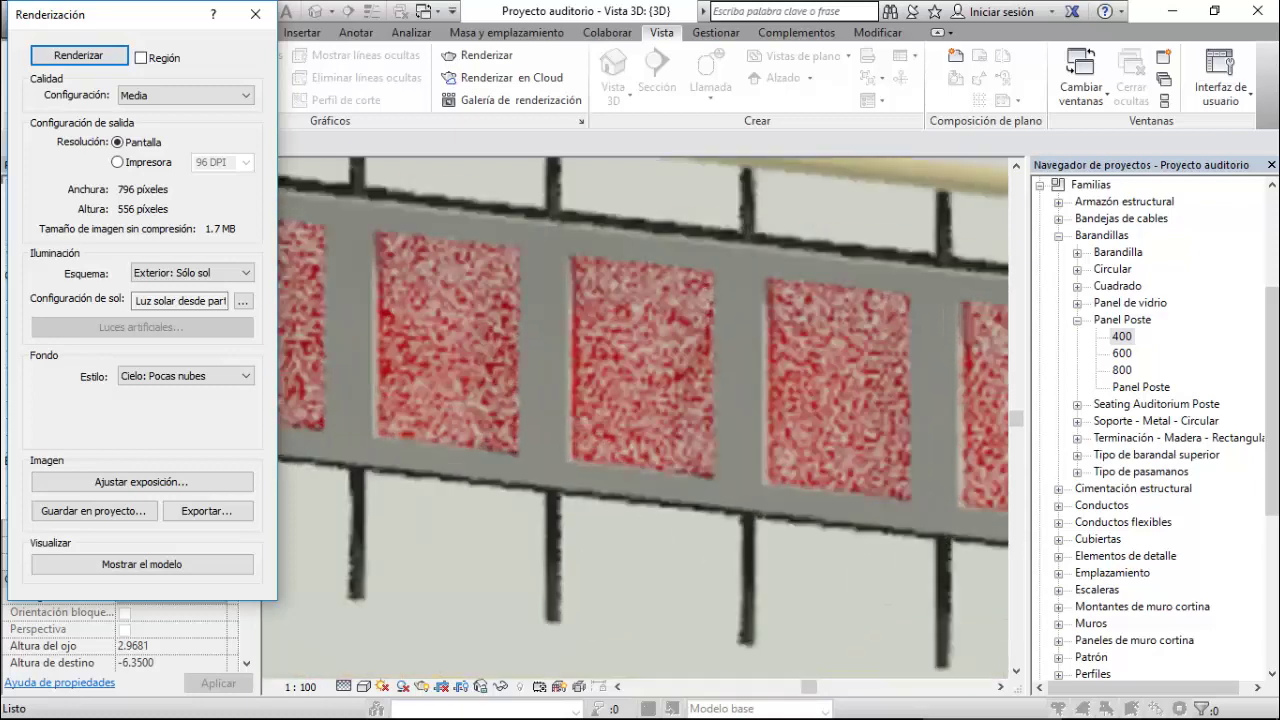
scroll(640, 420, "up", 2)
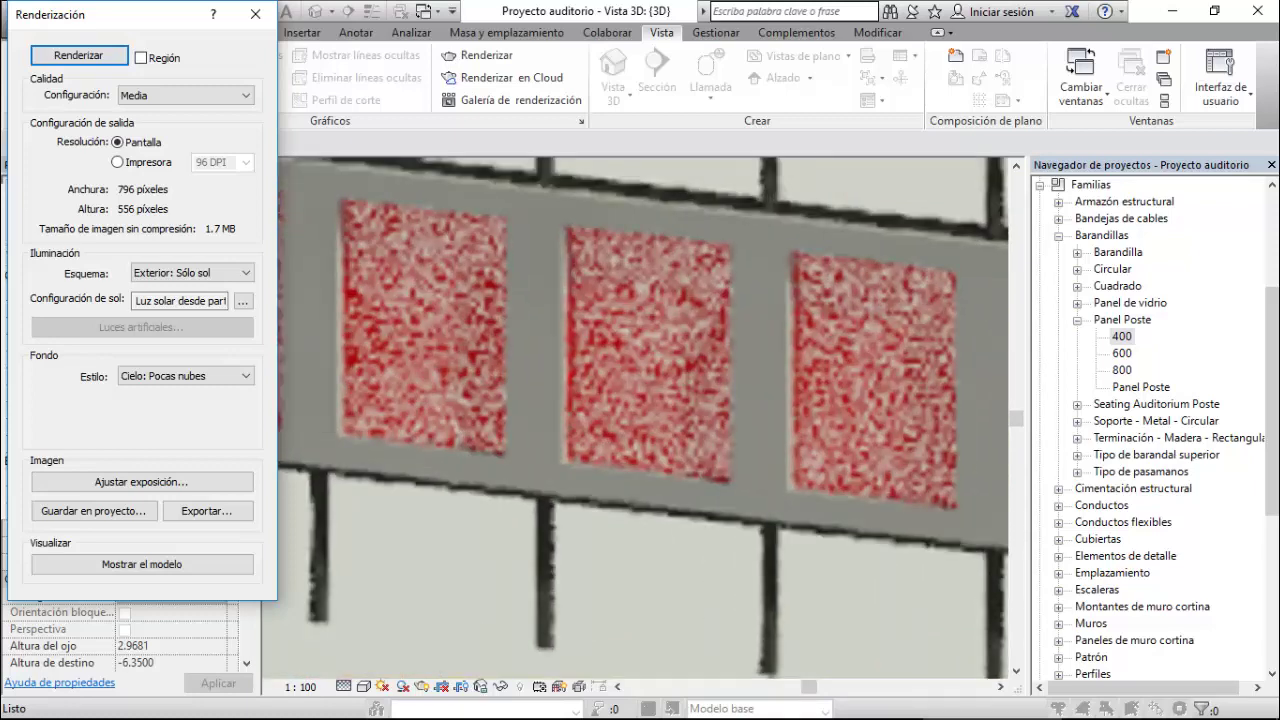
left_click(185, 95)
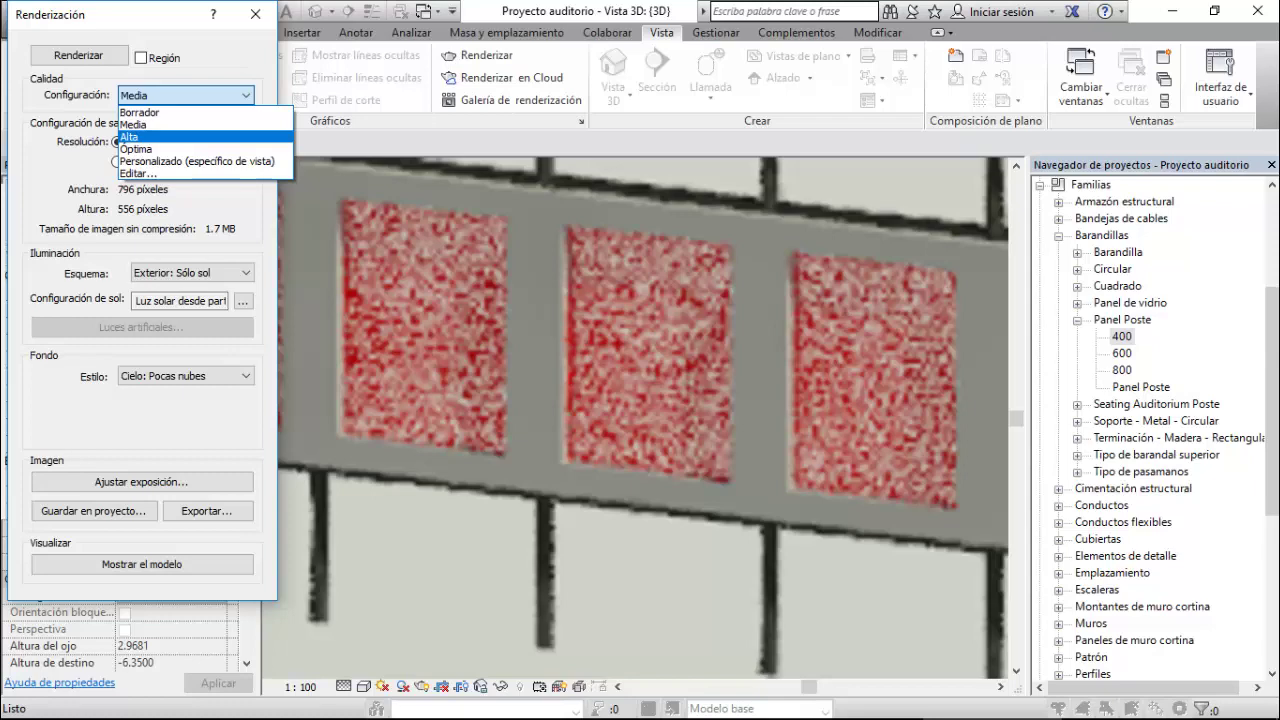
key("Escape")
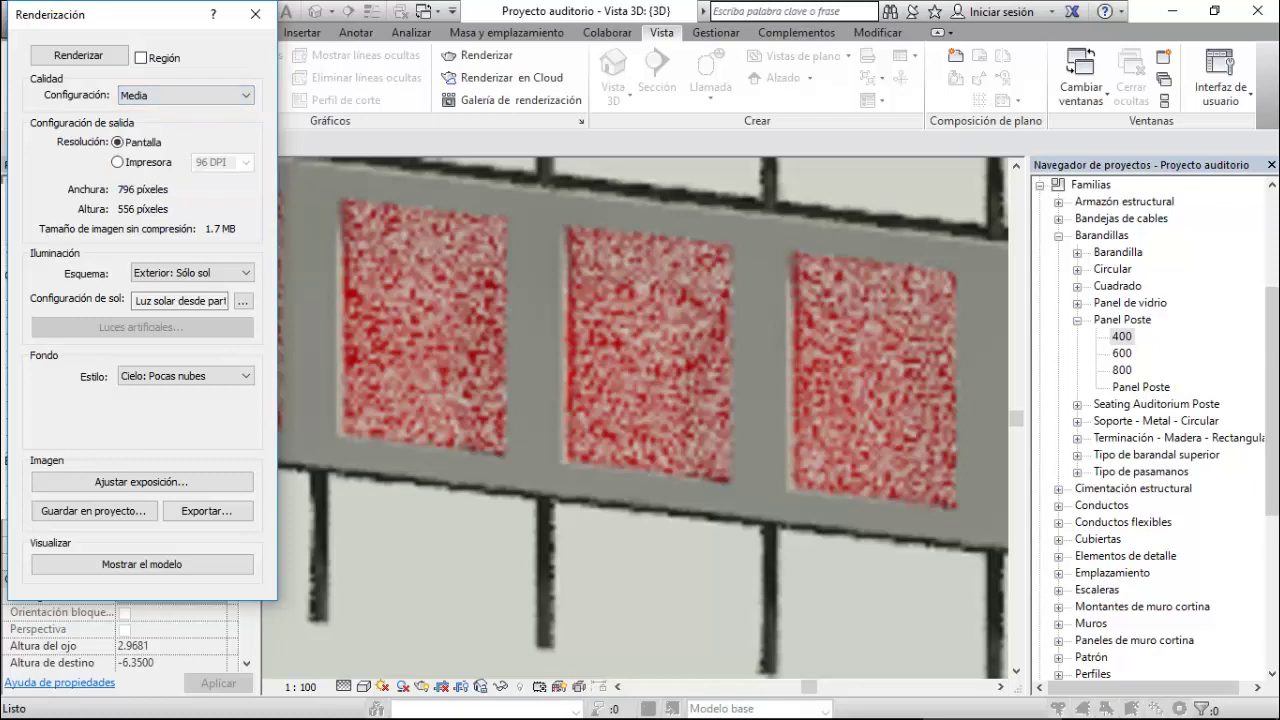
scroll(644, 418, "down", 2)
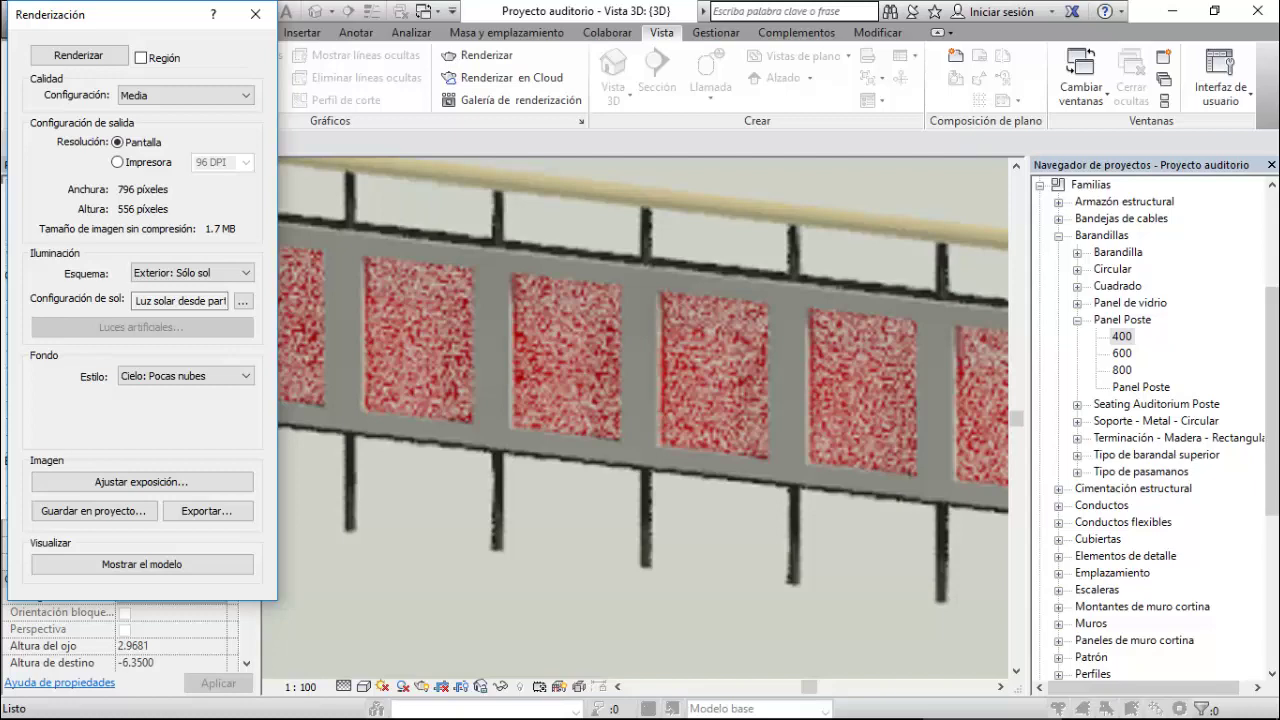
left_click(255, 14)
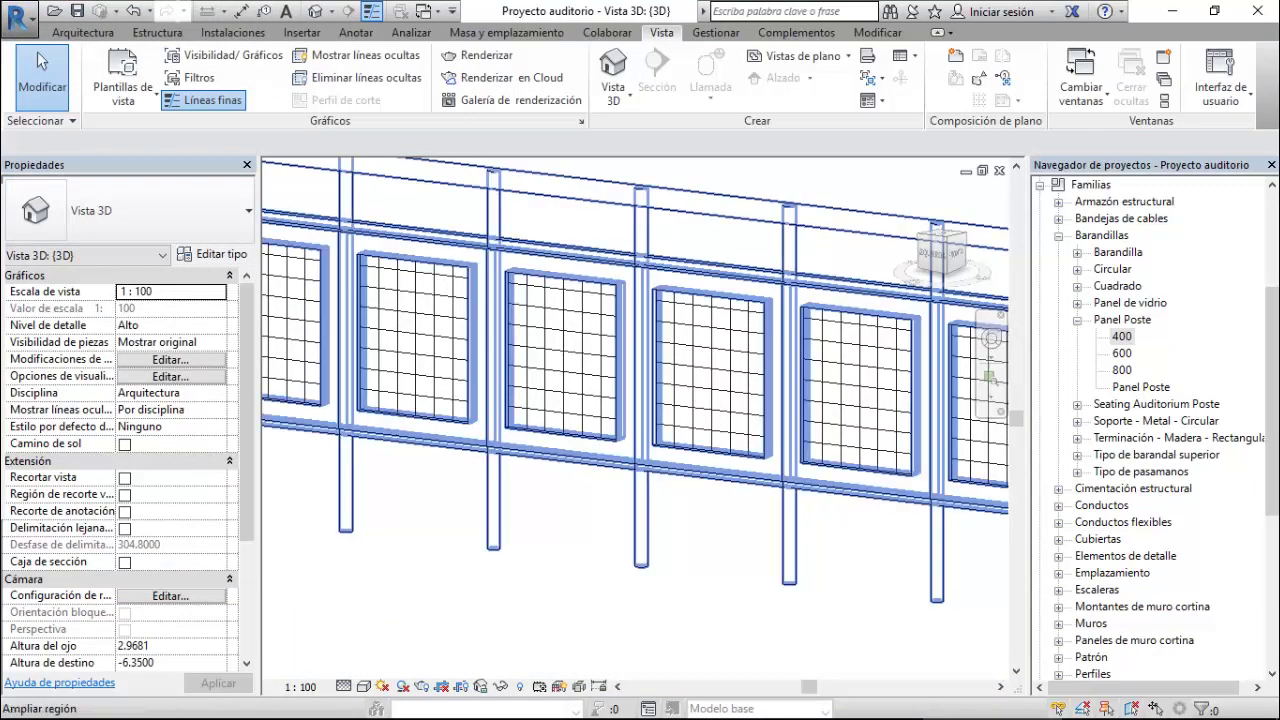
left_click(1121, 336)
left_click(212, 254)
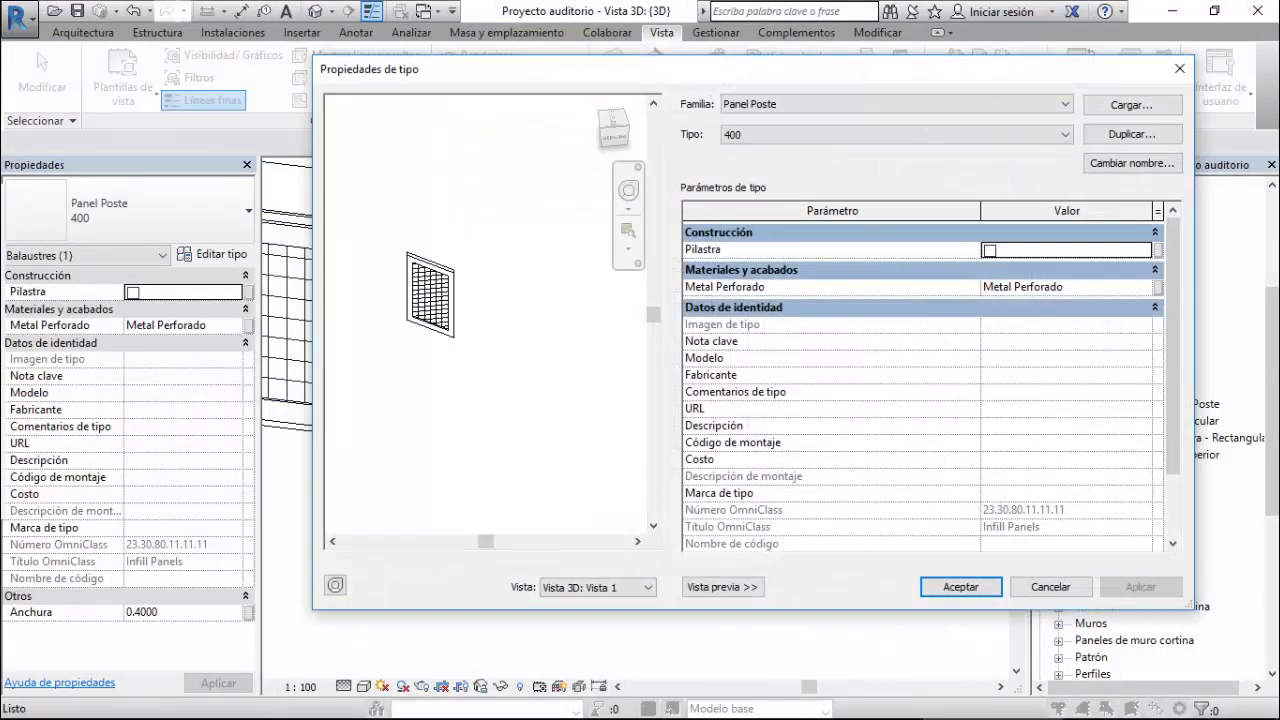
left_click(1022, 287)
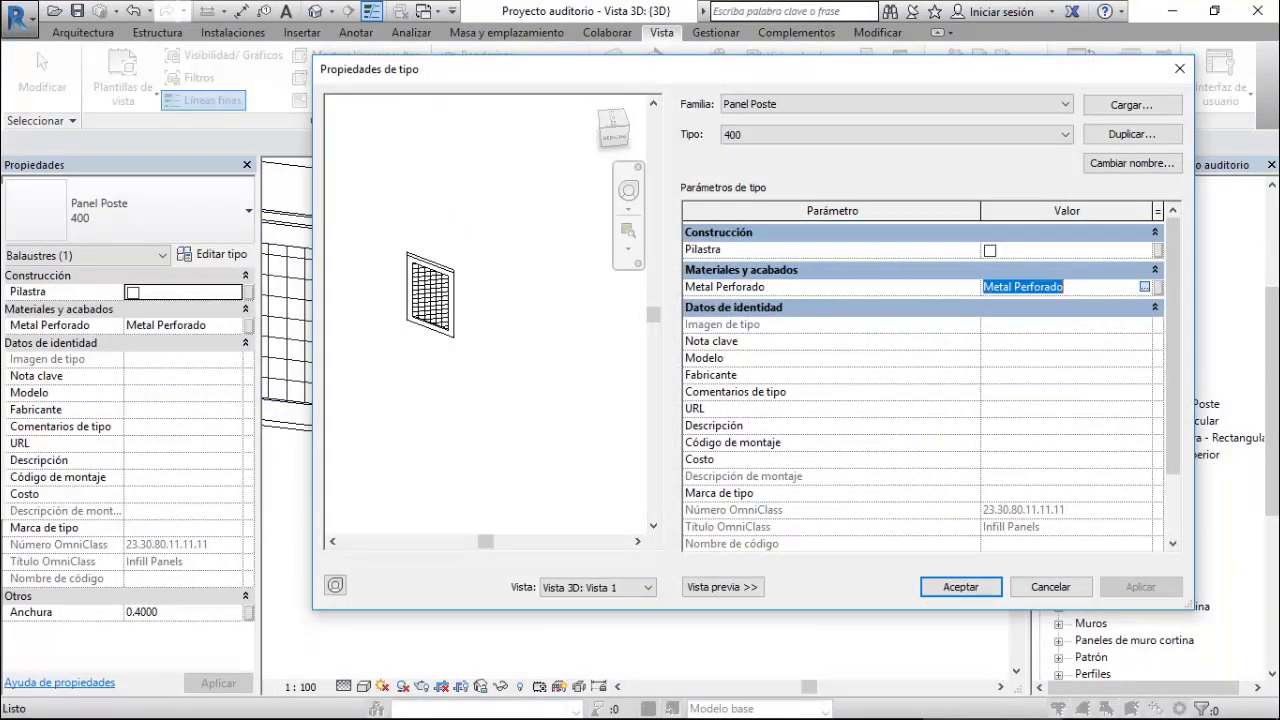
left_click(1144, 287)
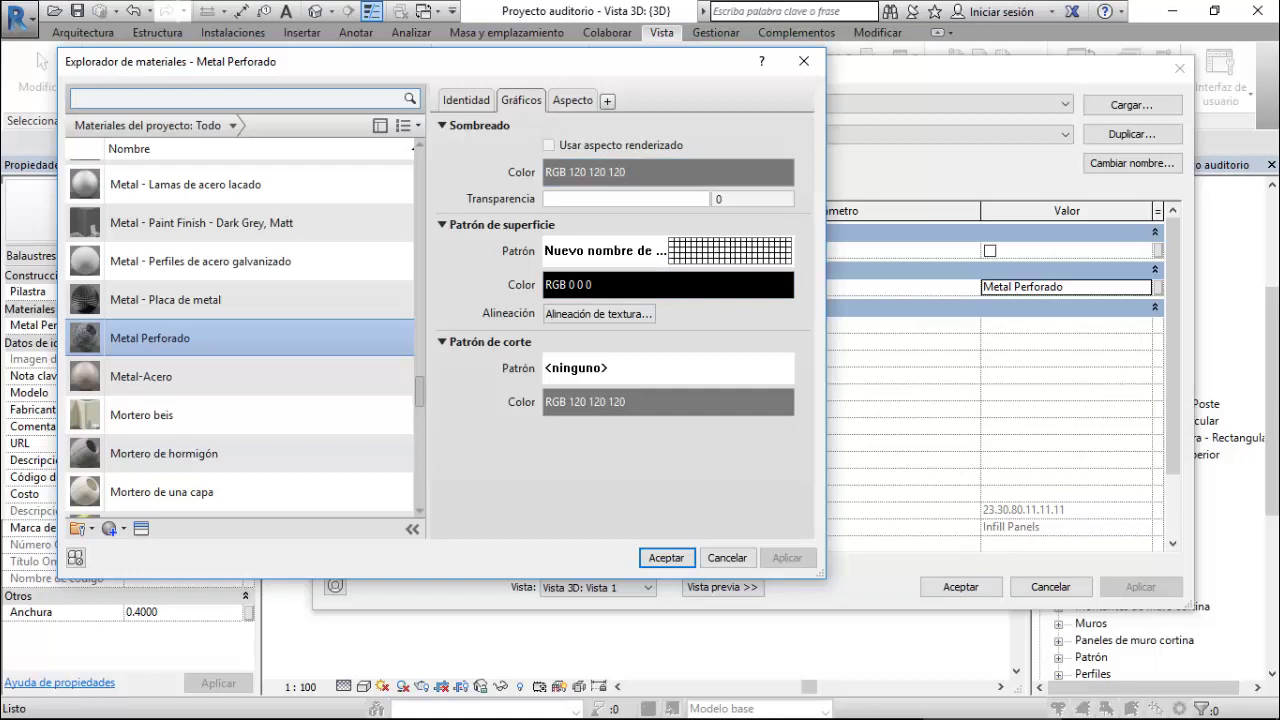
left_click(572, 100)
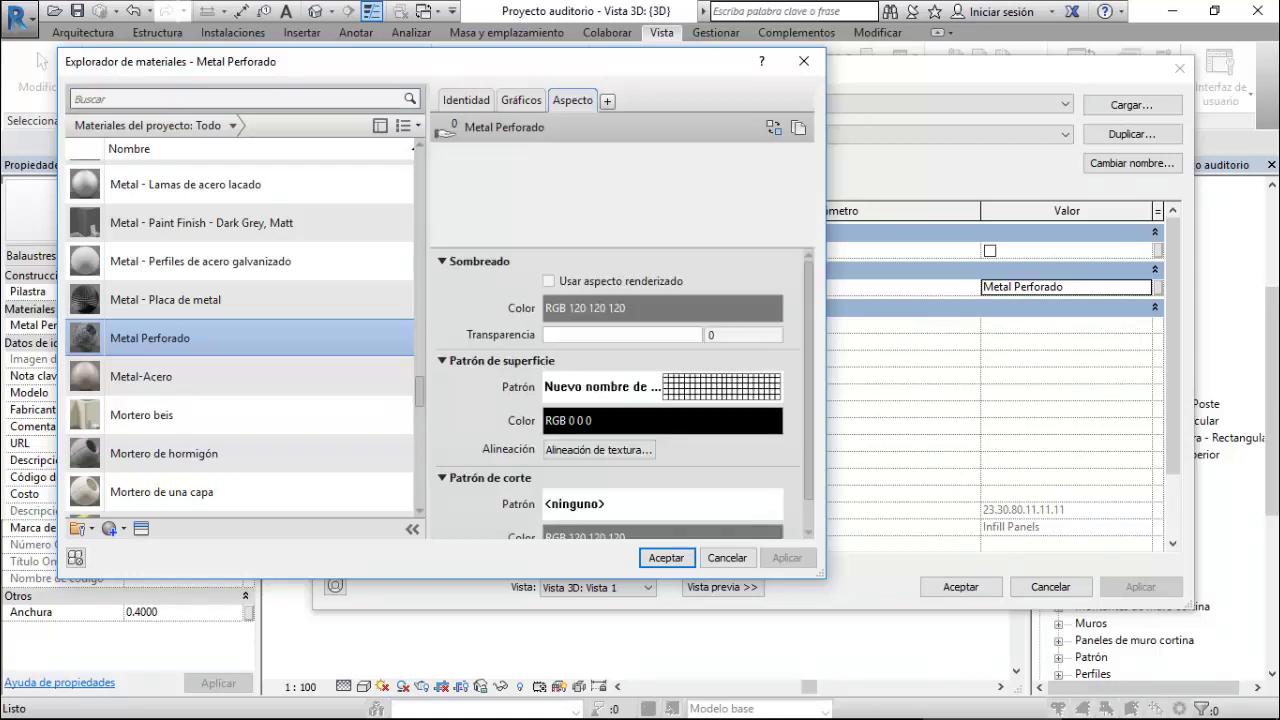
scroll(620, 400, "down", 3)
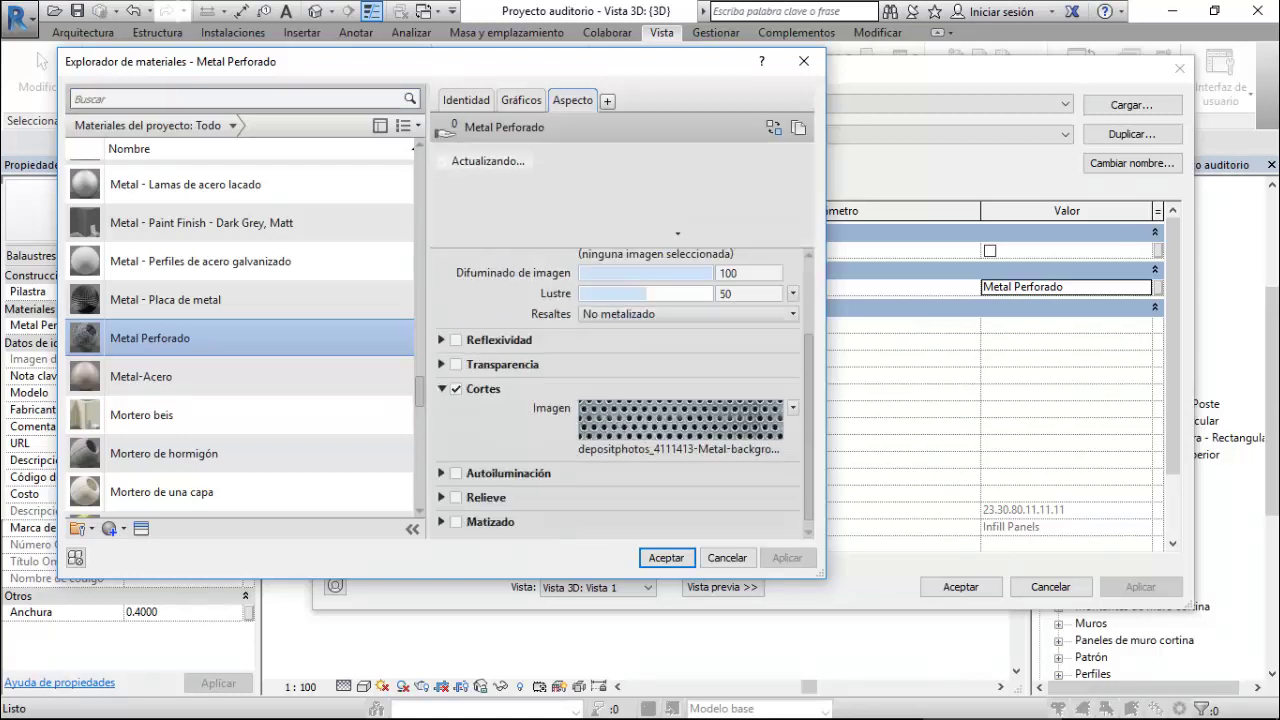
scroll(620, 400, "up", 3)
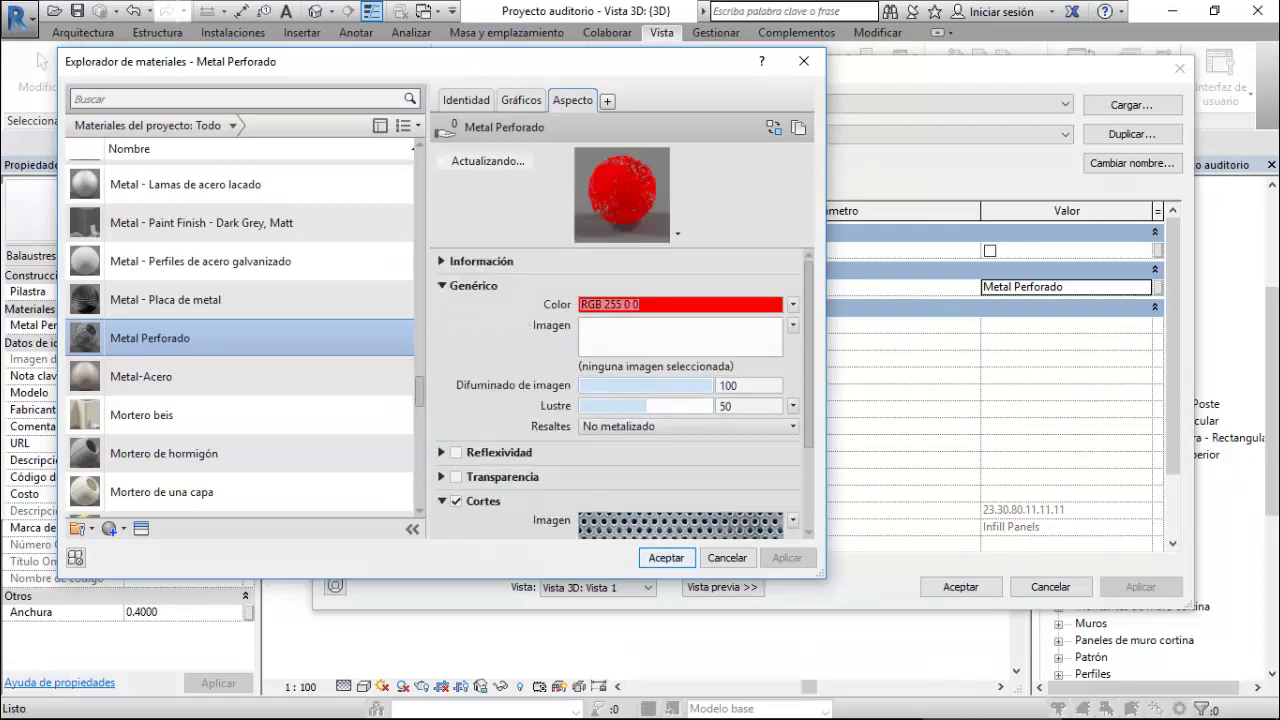
left_click(666, 557)
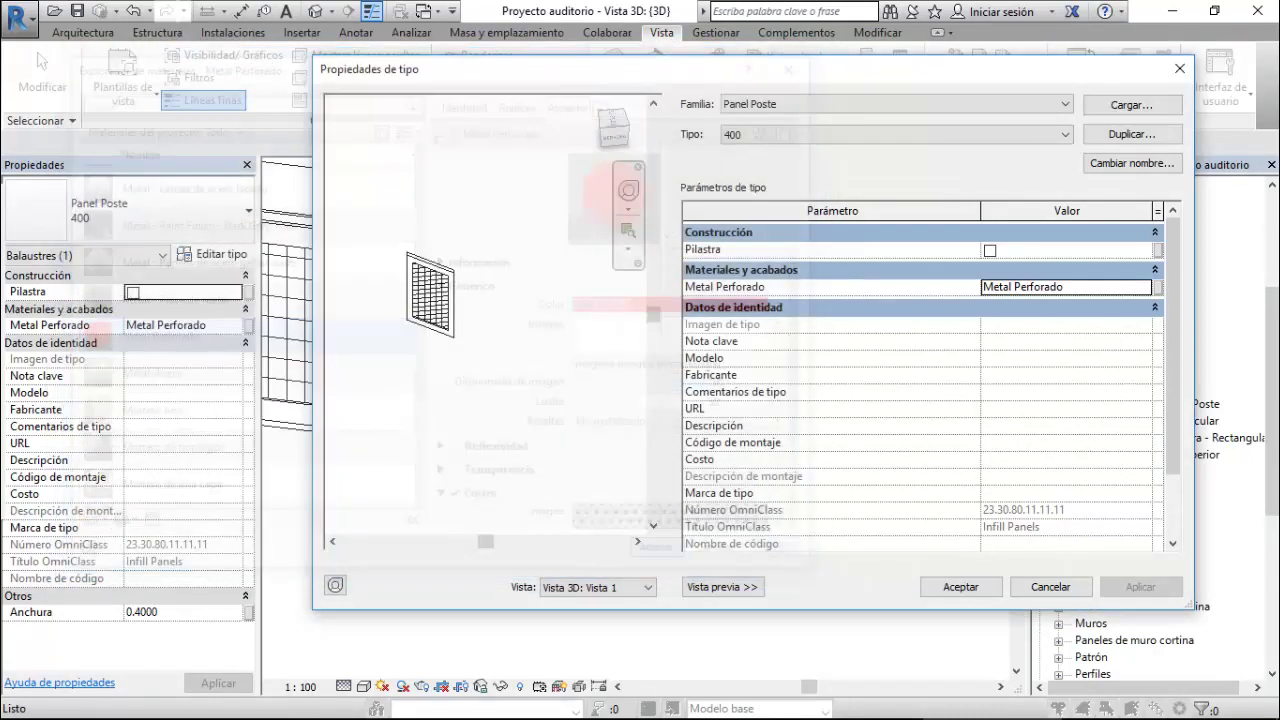
key("Return")
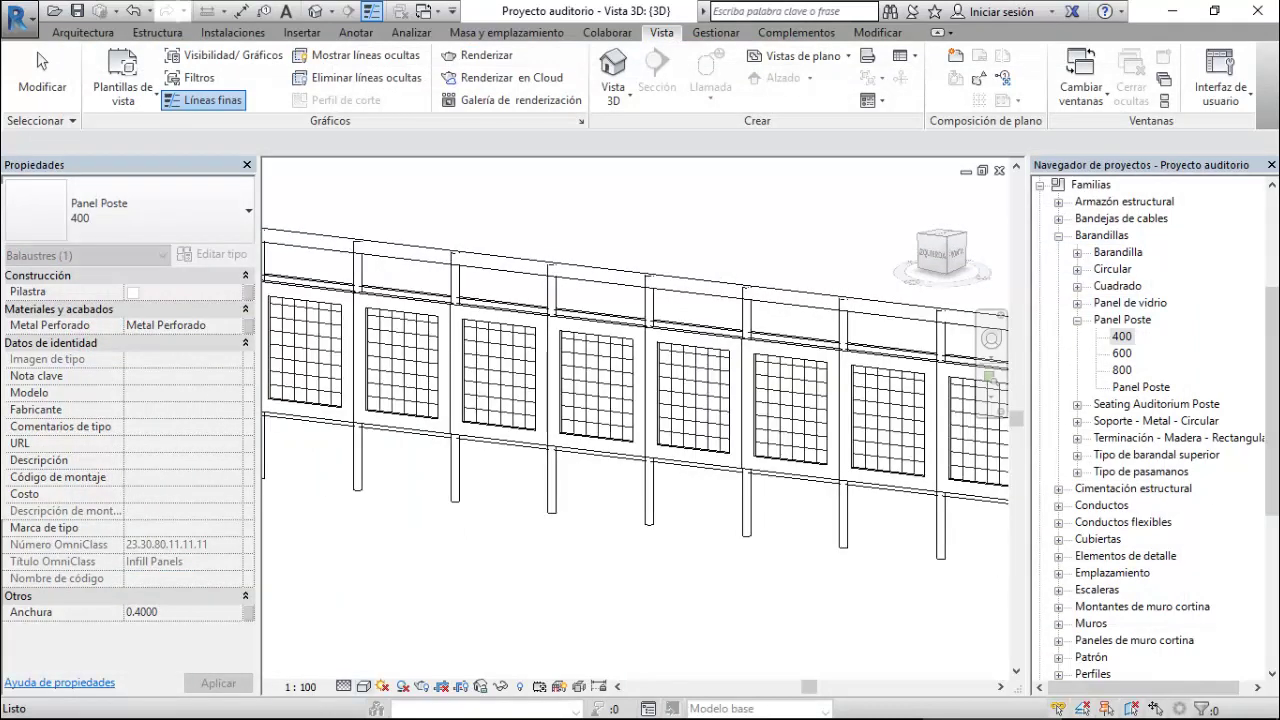
left_click(42, 75)
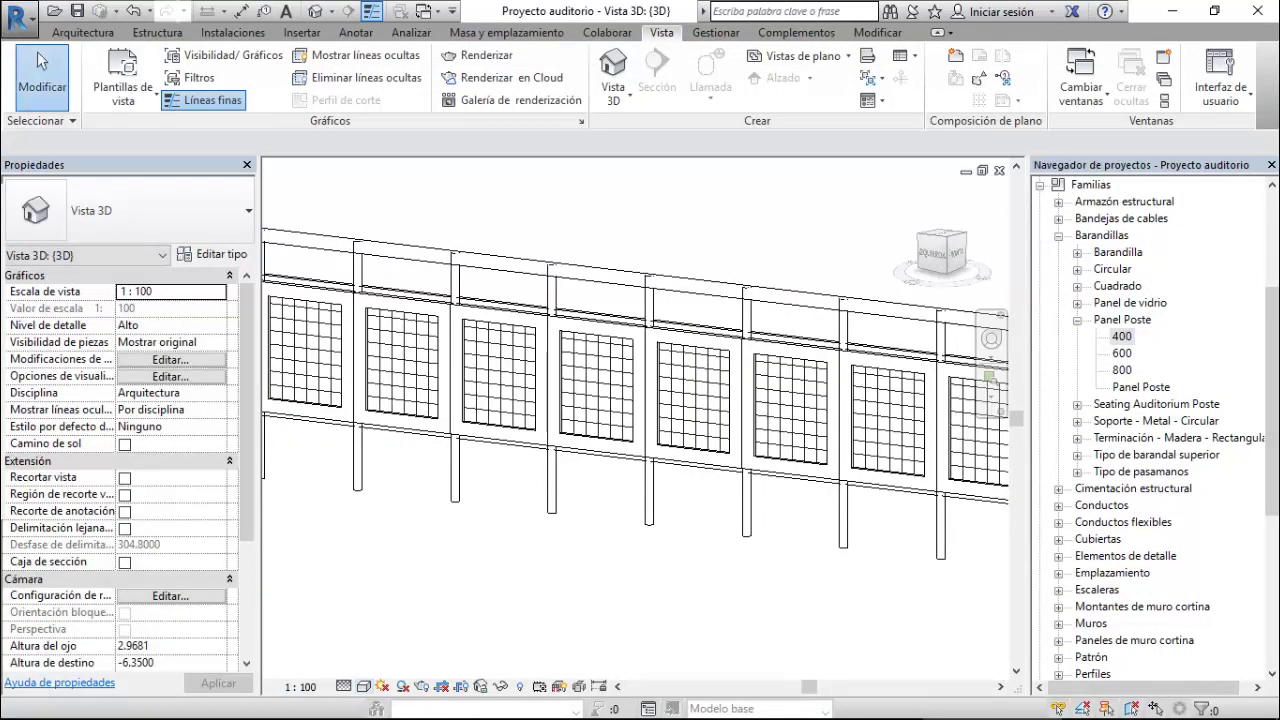
- Switch the 3D view's visual style to Realista, shading the railing panels red
left_click(363, 686)
left_click(390, 646)
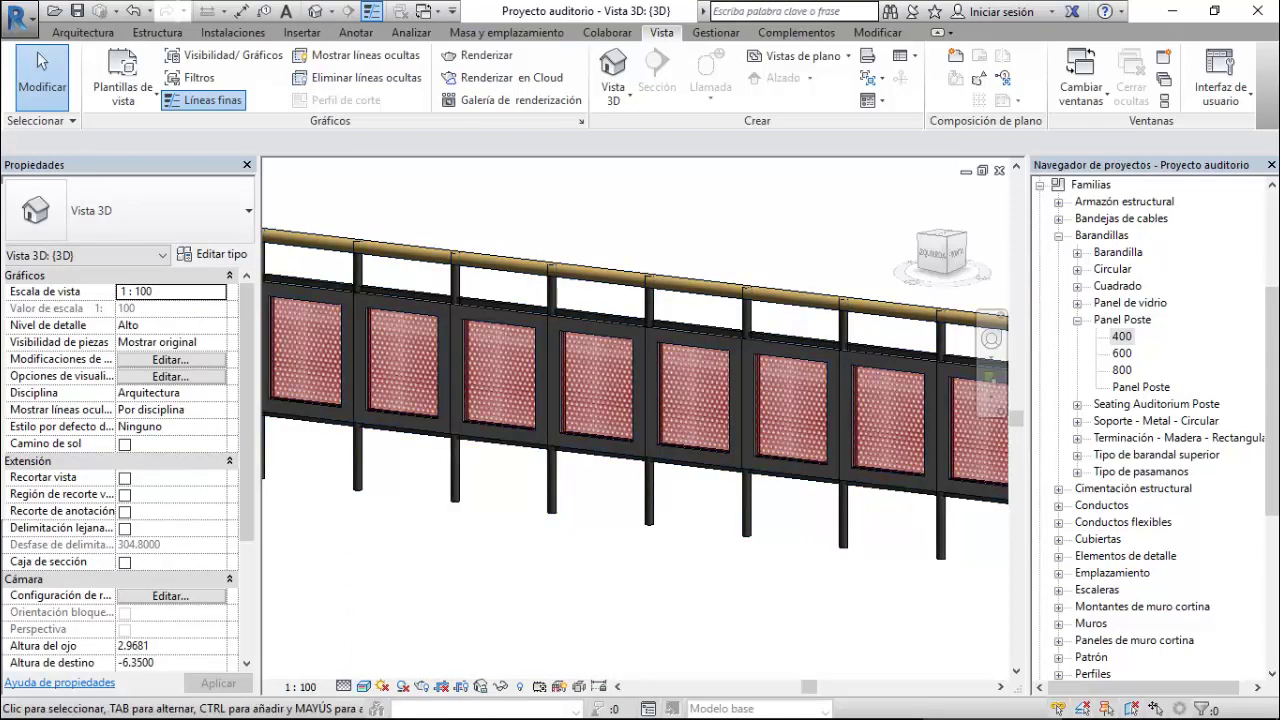
scroll(570, 400, "up", 1)
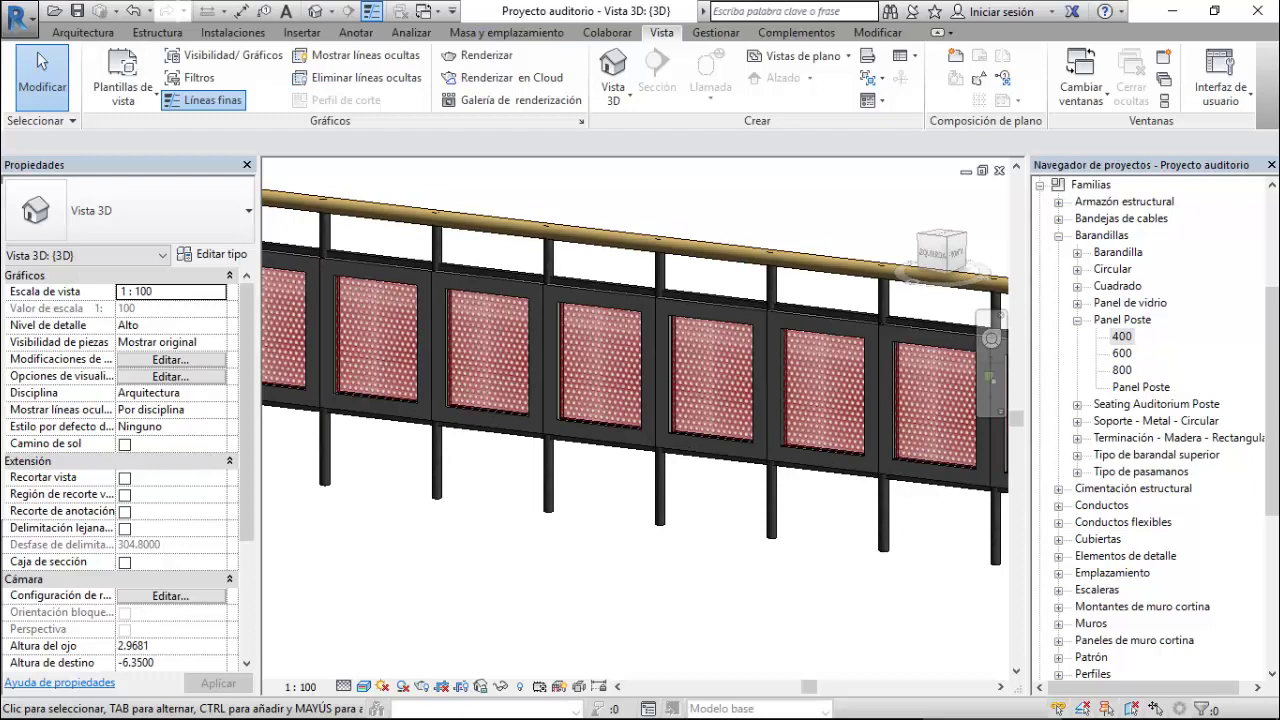
scroll(635, 380, "down", 2)
scroll(635, 380, "down", 1)
scroll(635, 380, "down", 1)
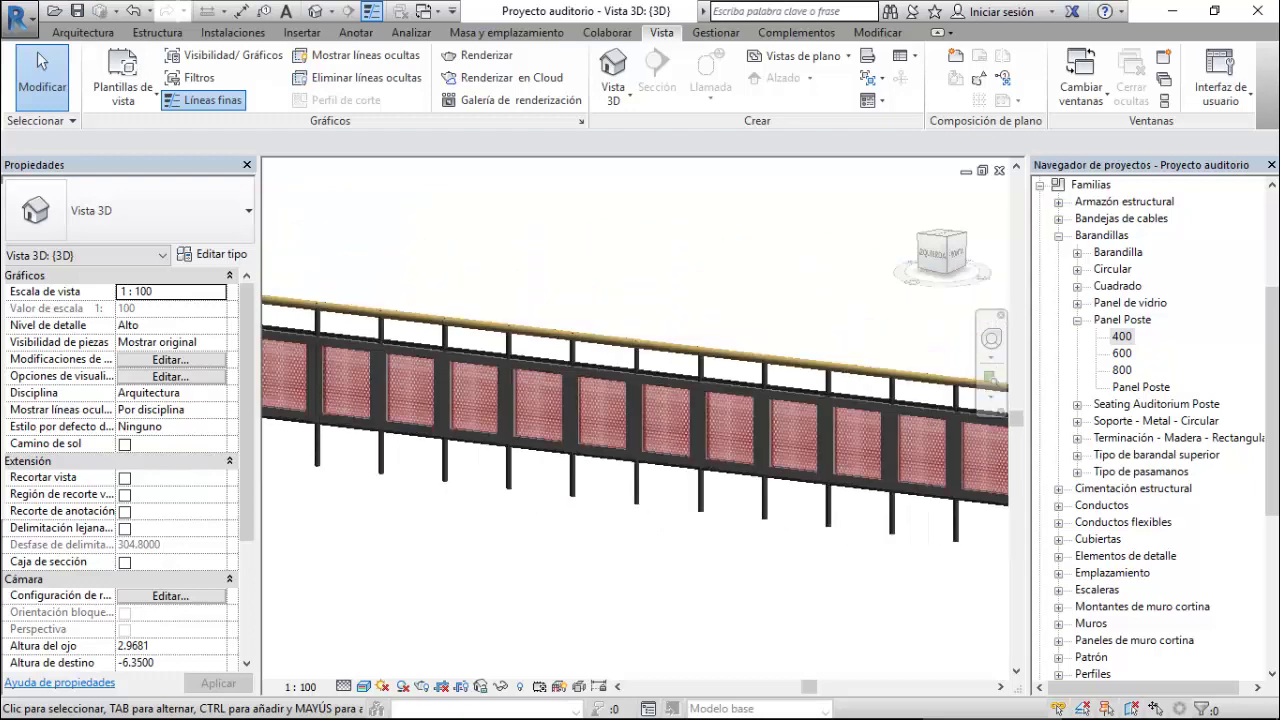
- Orbit and zoom around the curved seating rows to inspect the red perforated railing panels
middle_click_drag(635, 380, 615, 465, "shift")
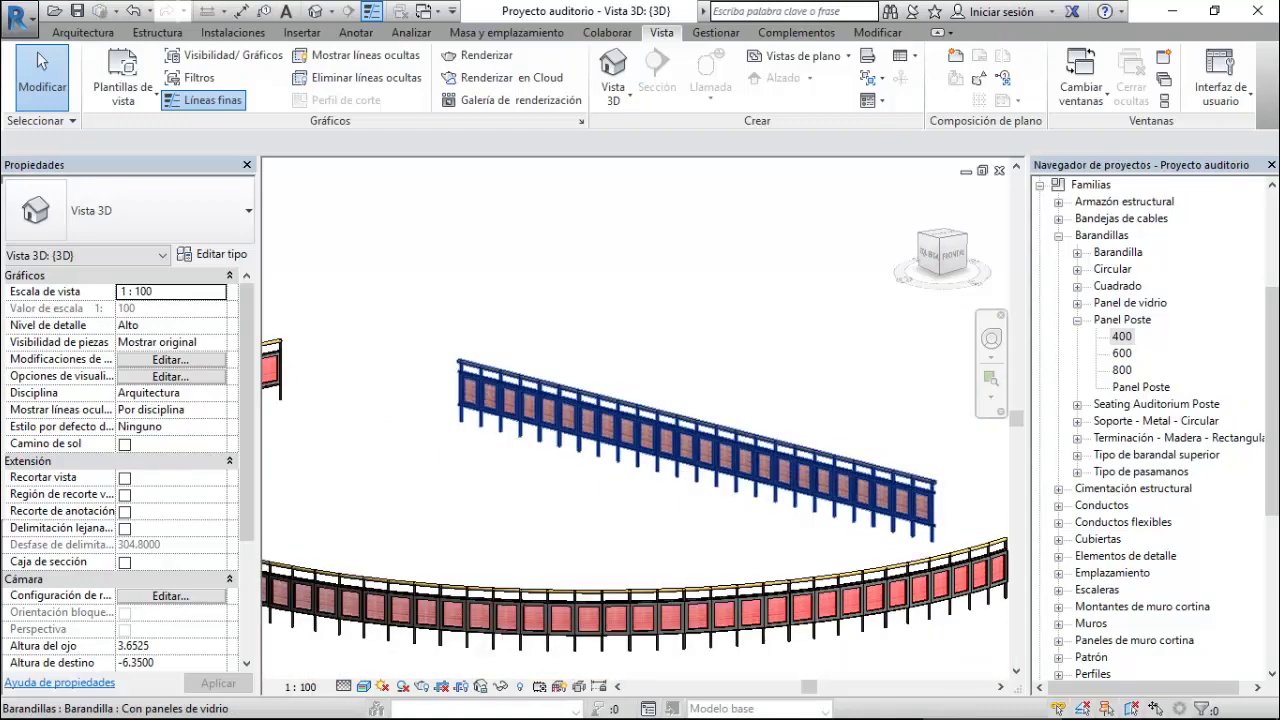
scroll(690, 325, "down", 1)
scroll(690, 325, "down", 1)
scroll(690, 325, "down", 1)
middle_click_drag(624, 432, 700, 420, "shift")
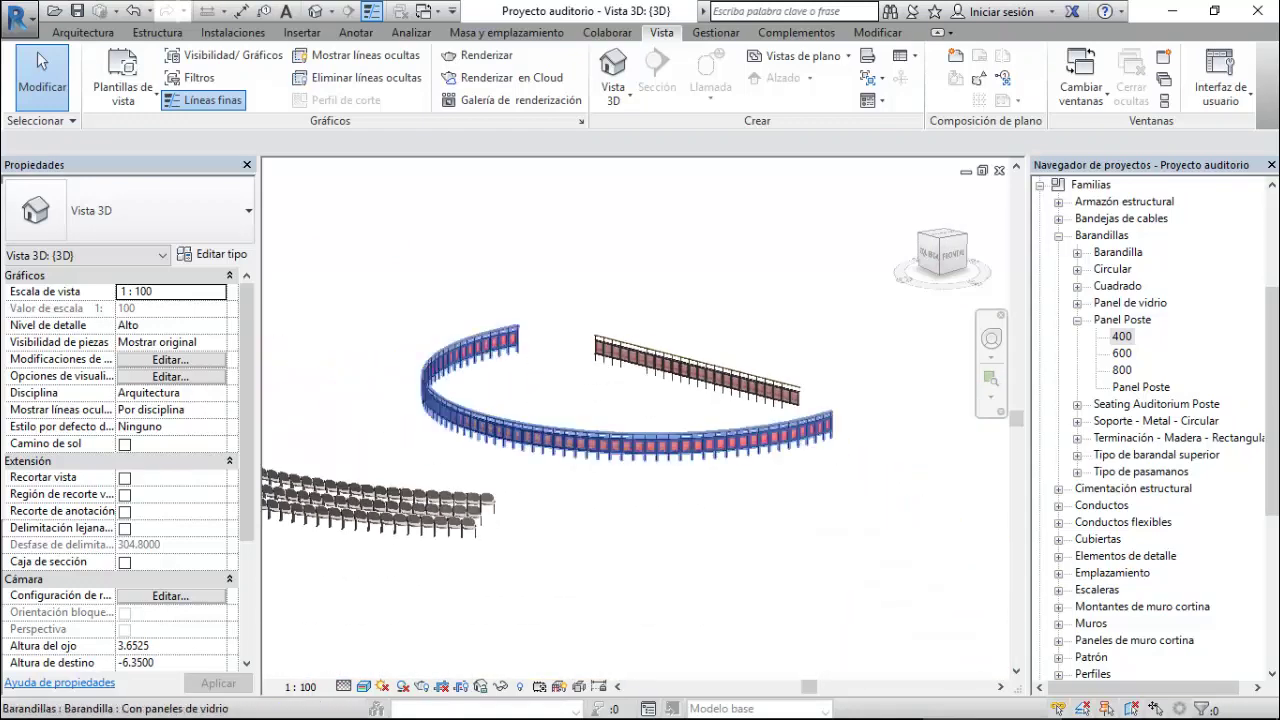
mouse_move(624, 432)
middle_mouse_down("shift")
mouse_move(680, 420)
mouse_move(640, 445)
mouse_move(650, 455)
middle_mouse_up("shift")
scroll(624, 432, "down", 2)
scroll(598, 389, "up", 4)
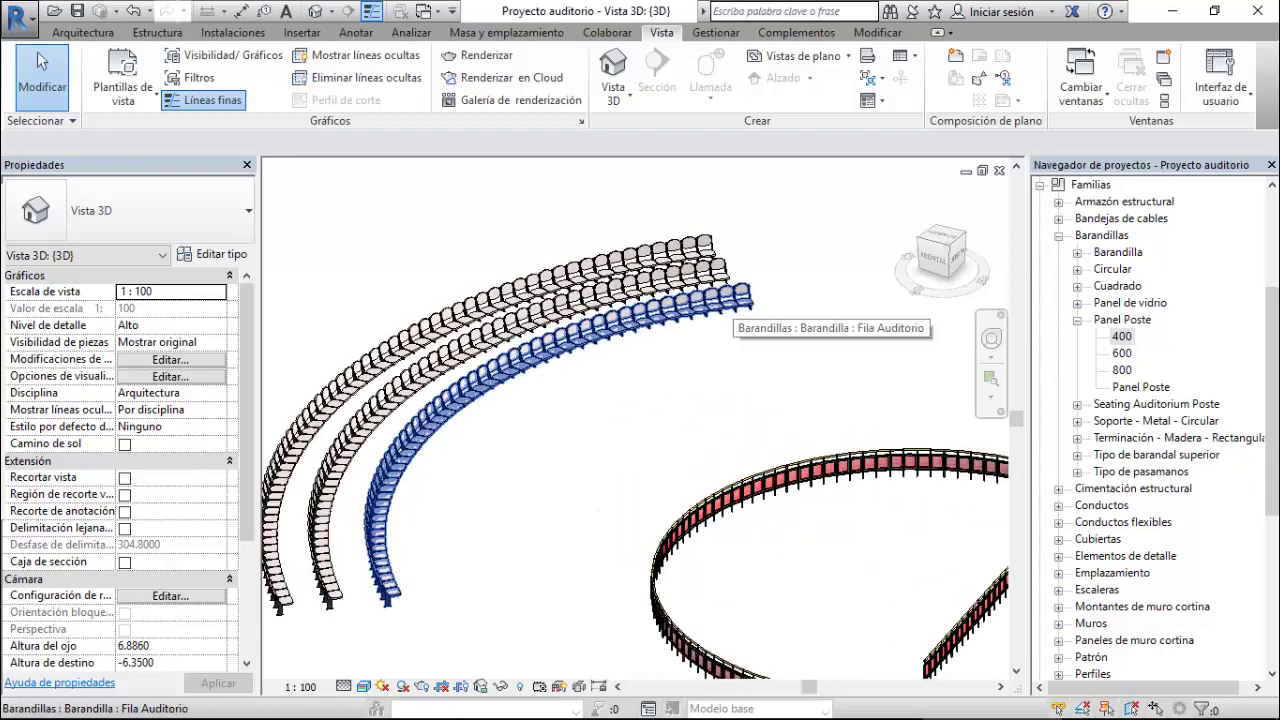
scroll(530, 250, "down", 2)
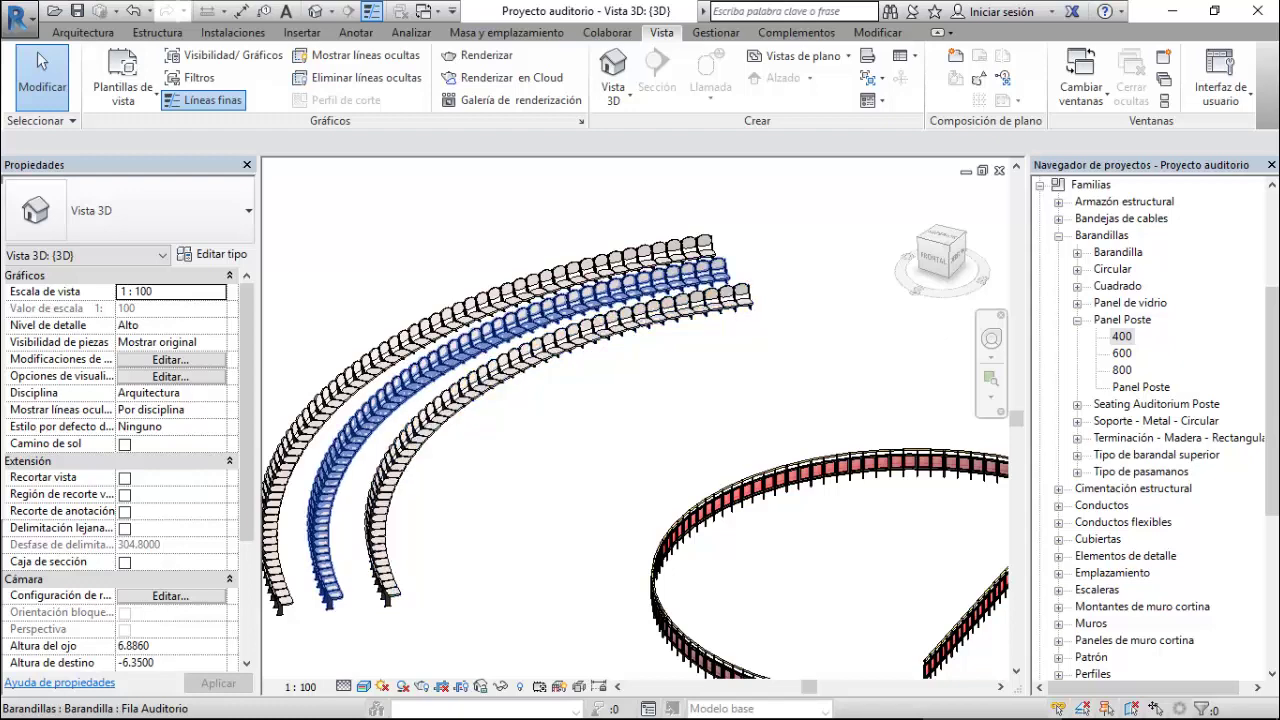
scroll(695, 450, "up", 2)
scroll(695, 450, "up", 3)
scroll(695, 450, "up", 2)
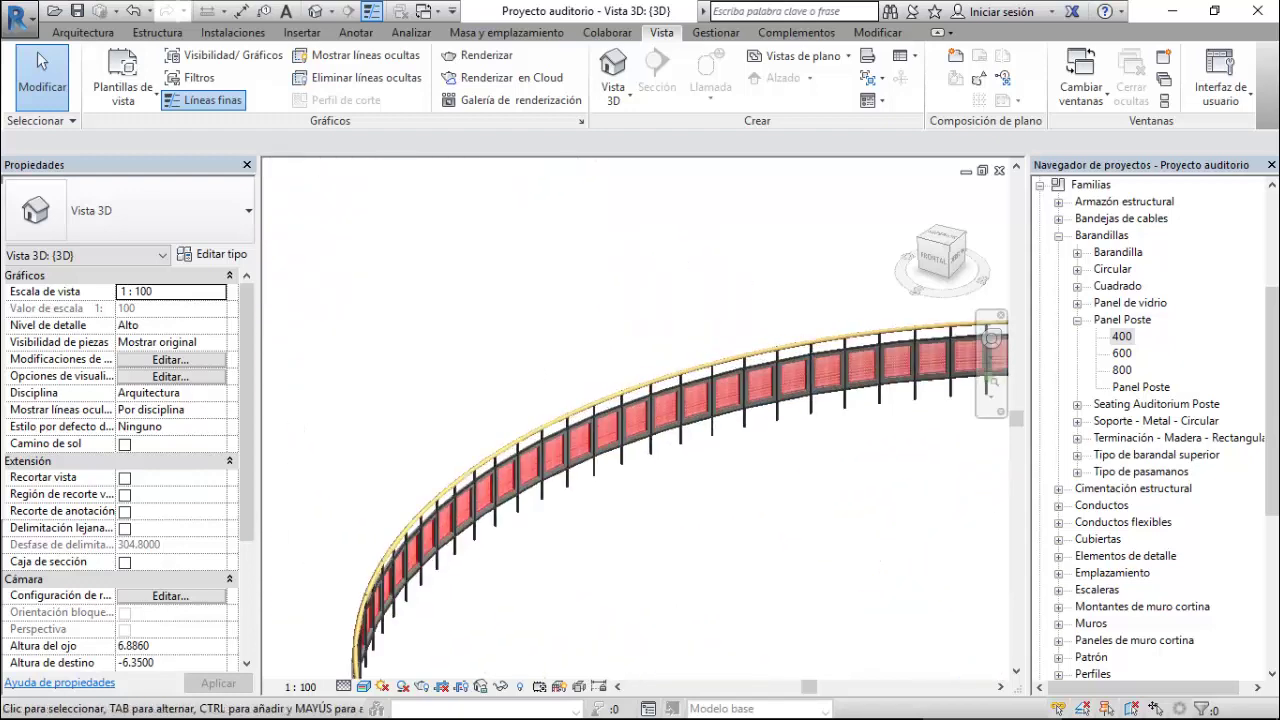
scroll(695, 450, "up", 3)
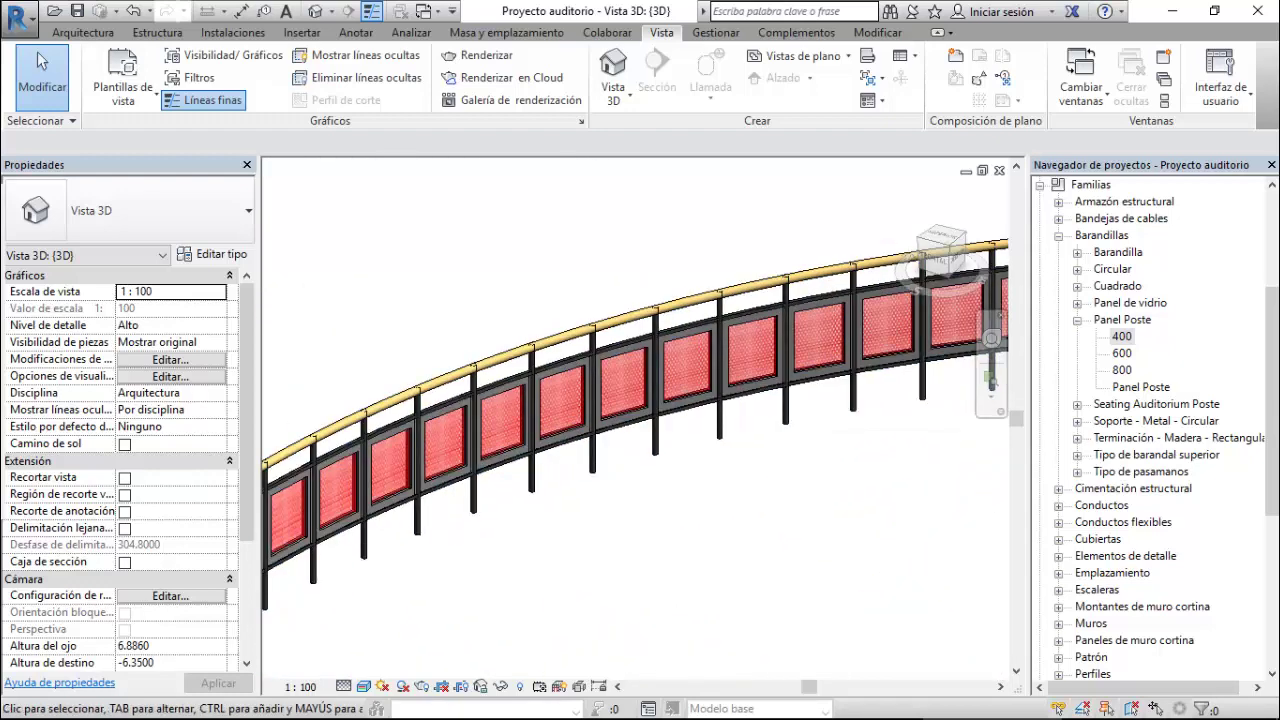
scroll(695, 450, "up", 2)
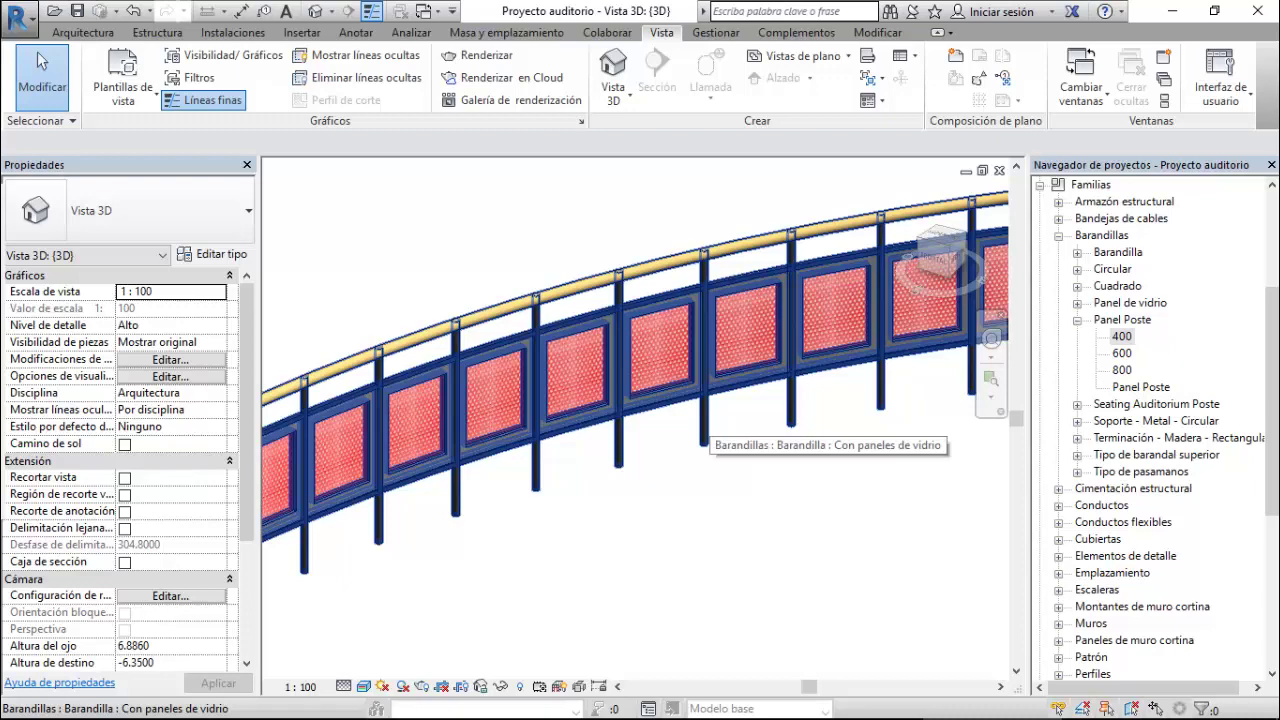
scroll(700, 430, "down", 3)
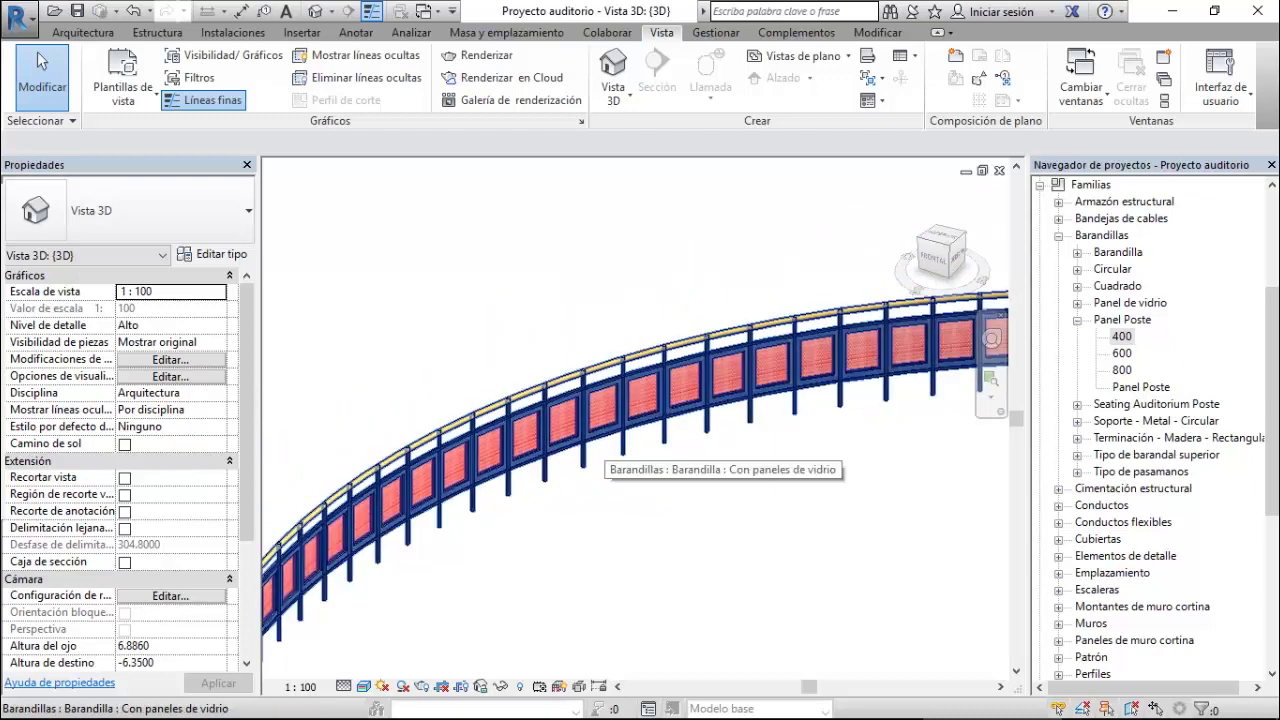